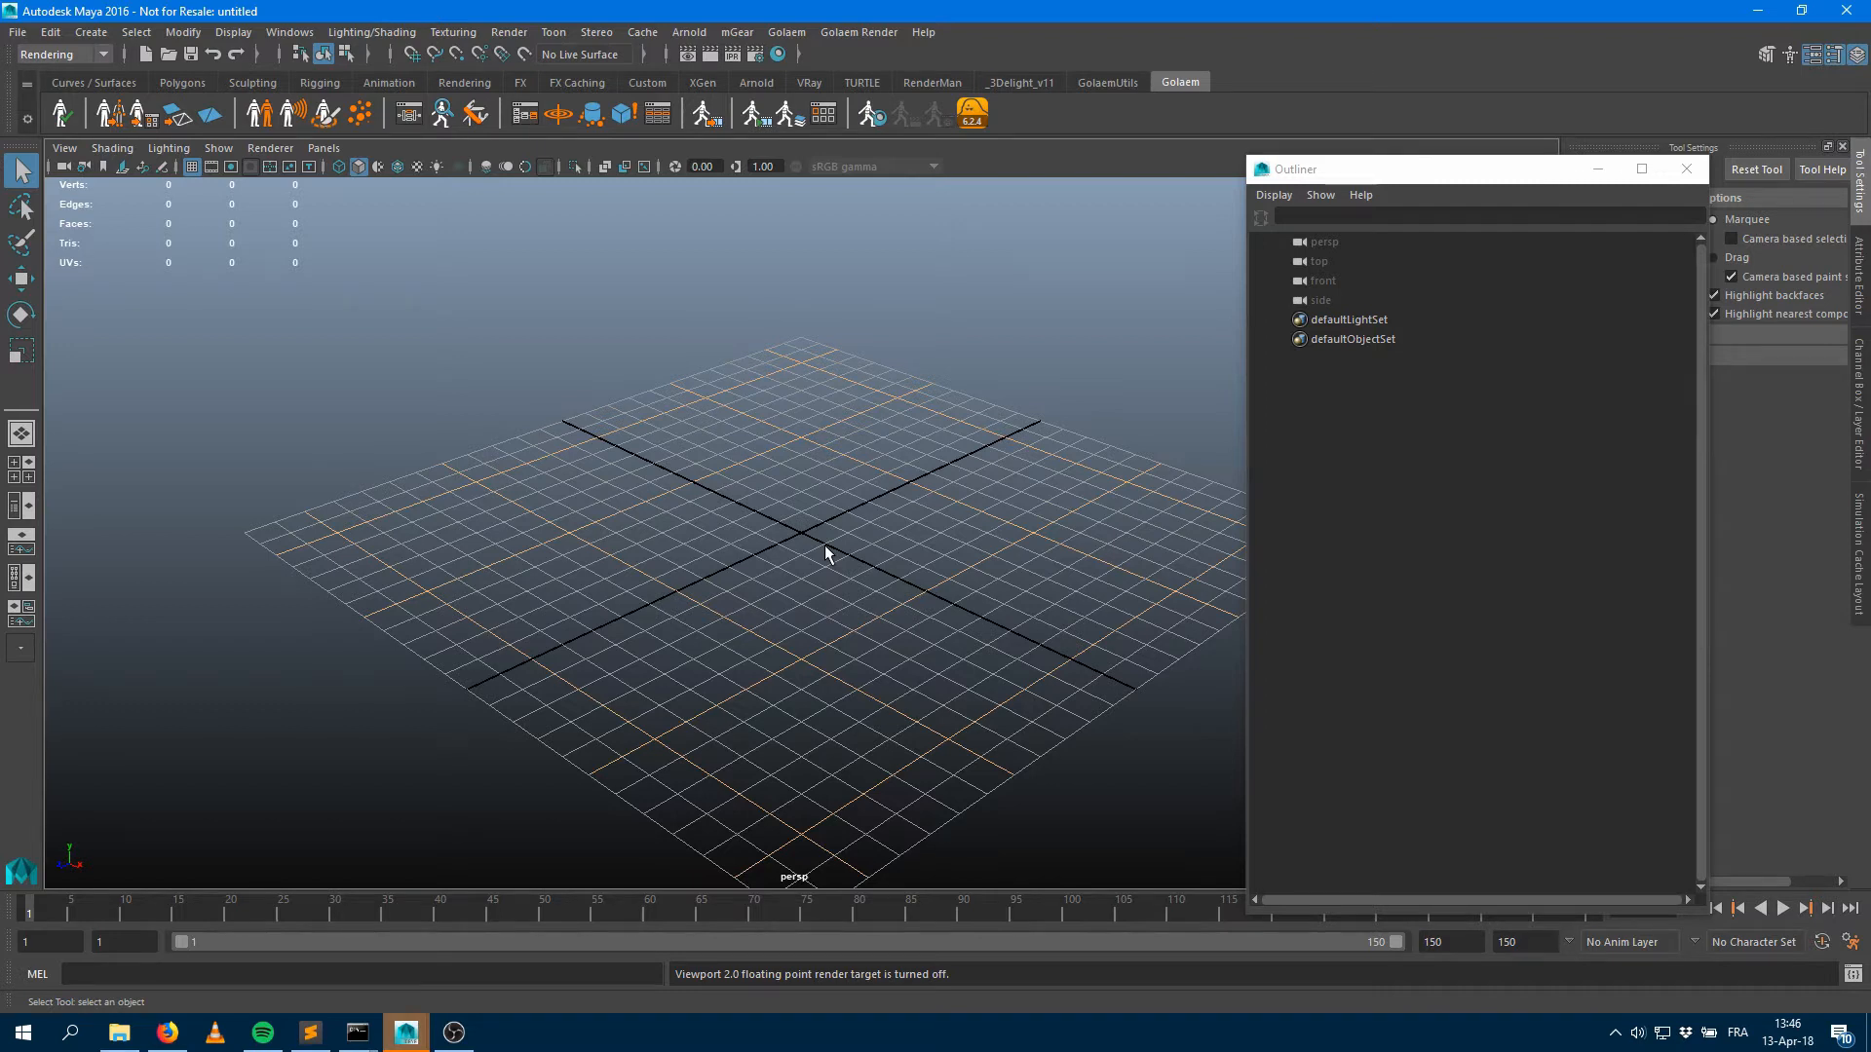
Import the stadiumCharacter.gcha character file, taking its shaders from the stadiumCharacter.ma scene
{"action": "left_click", "coordinate": [258, 122]}
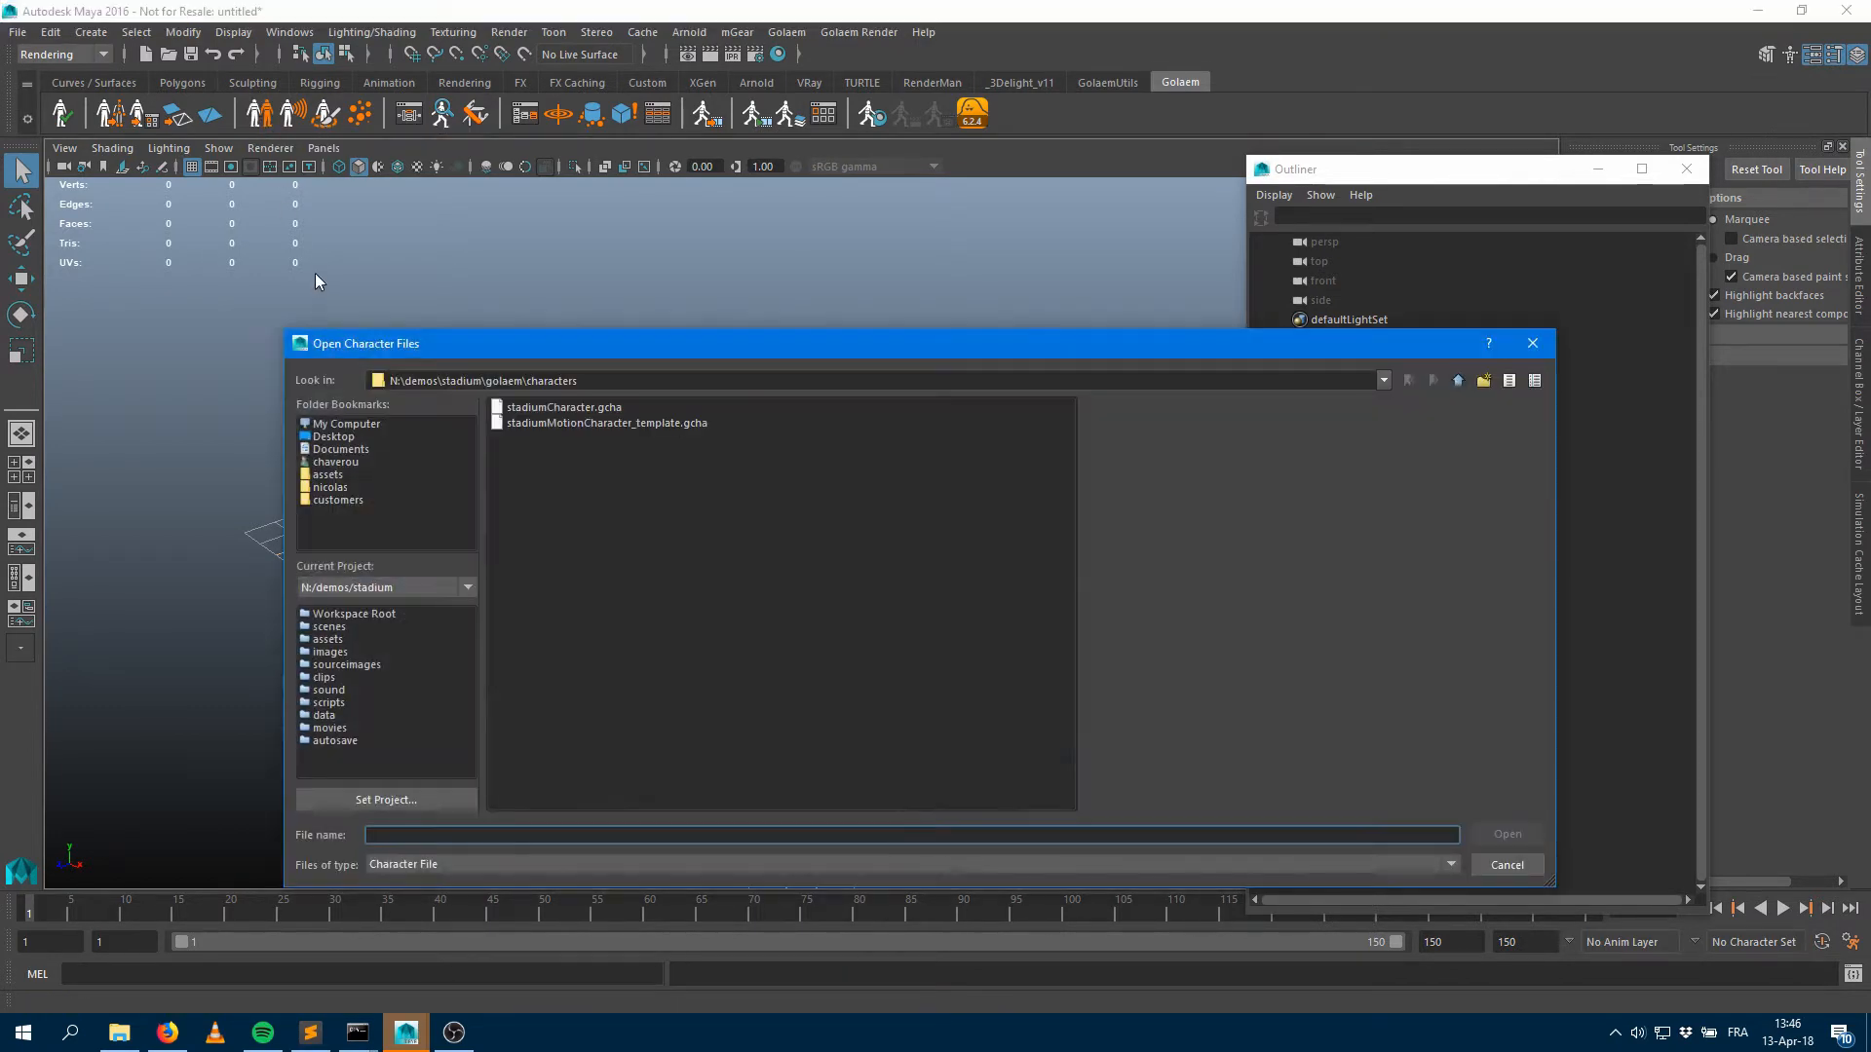
{"action": "double_click", "coordinate": [575, 409]}
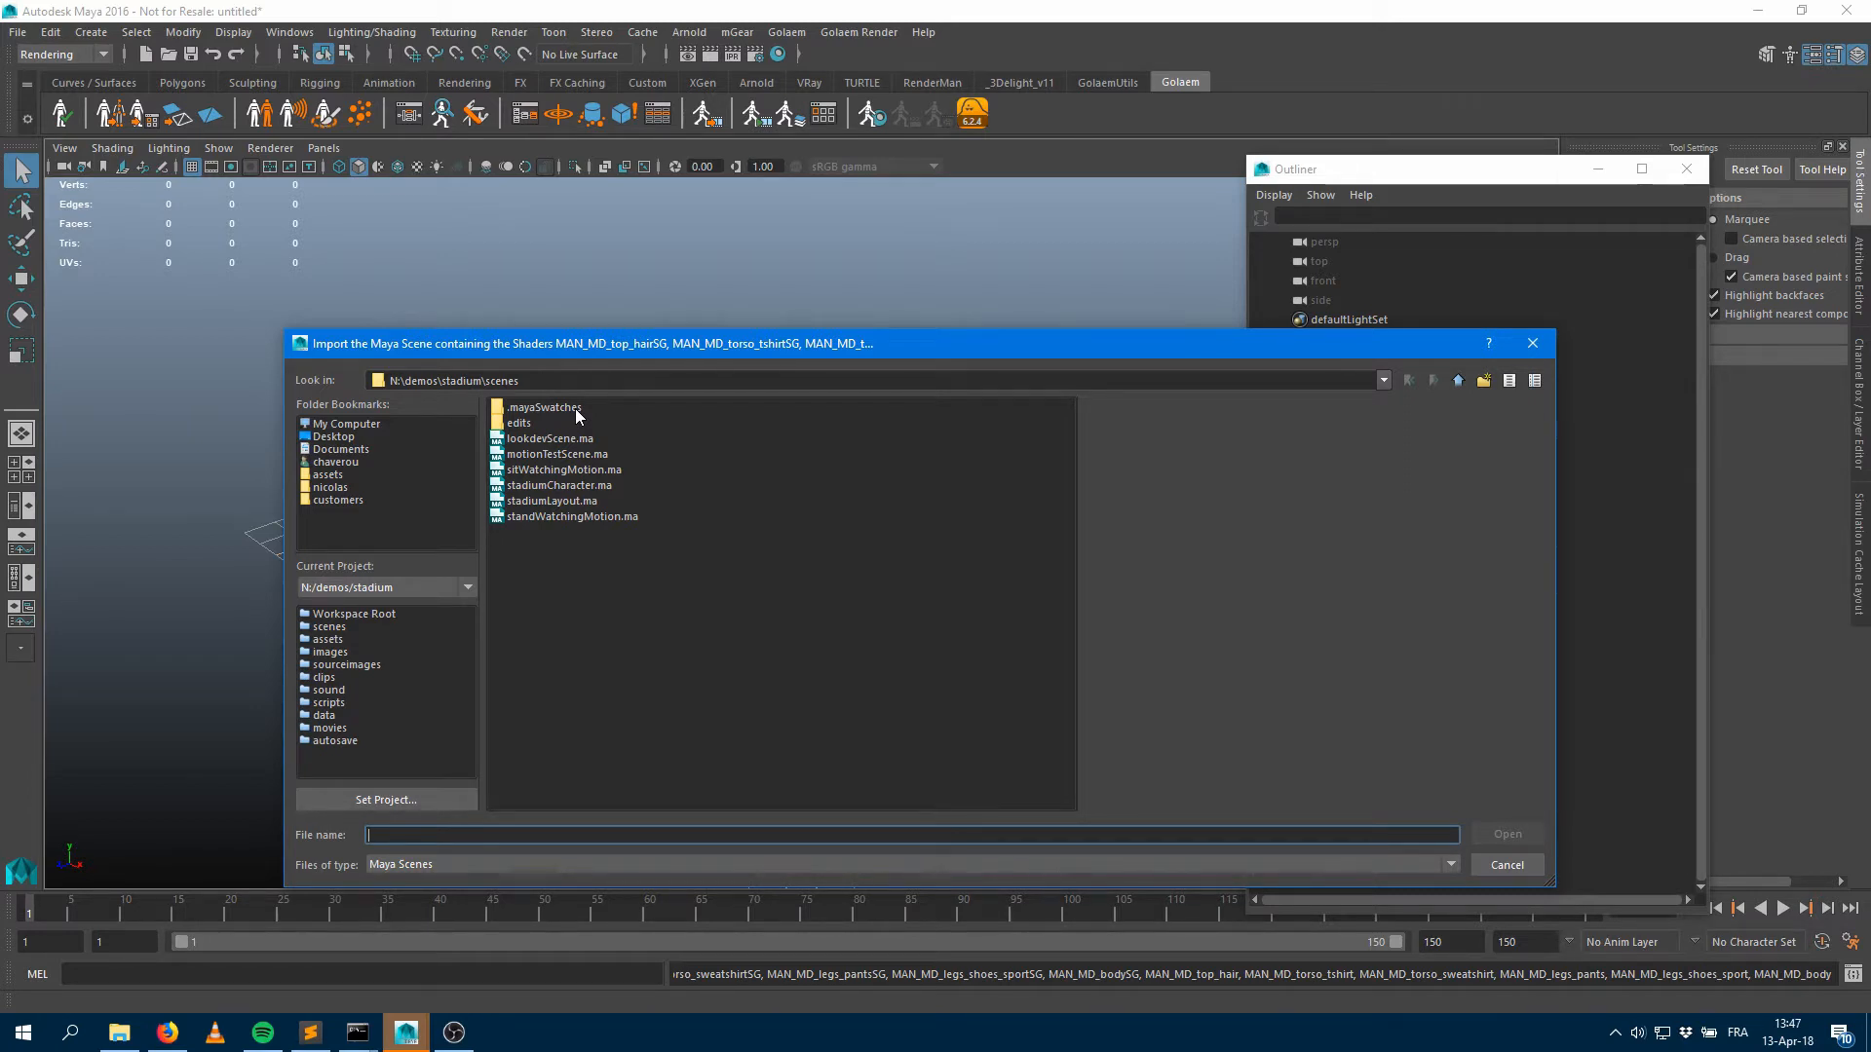
{"action": "left_click", "coordinate": [557, 485]}
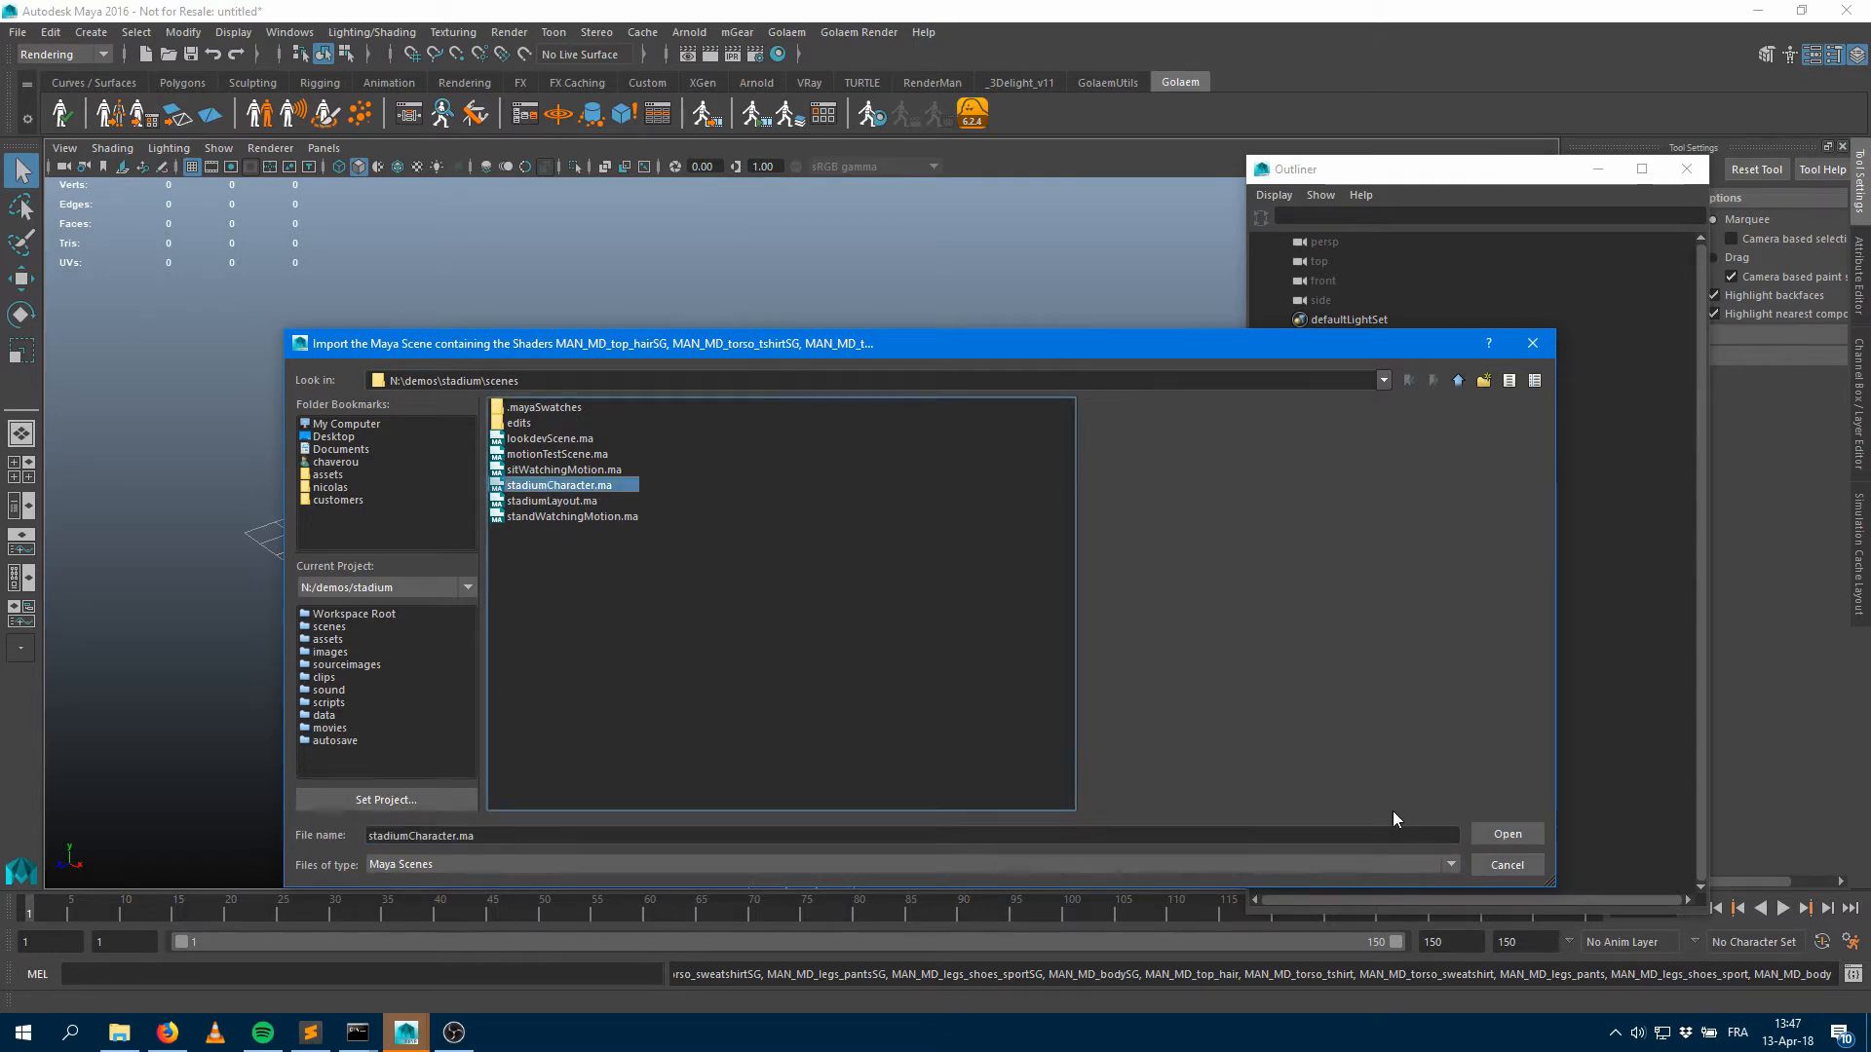
{"action": "left_click", "coordinate": [1508, 835]}
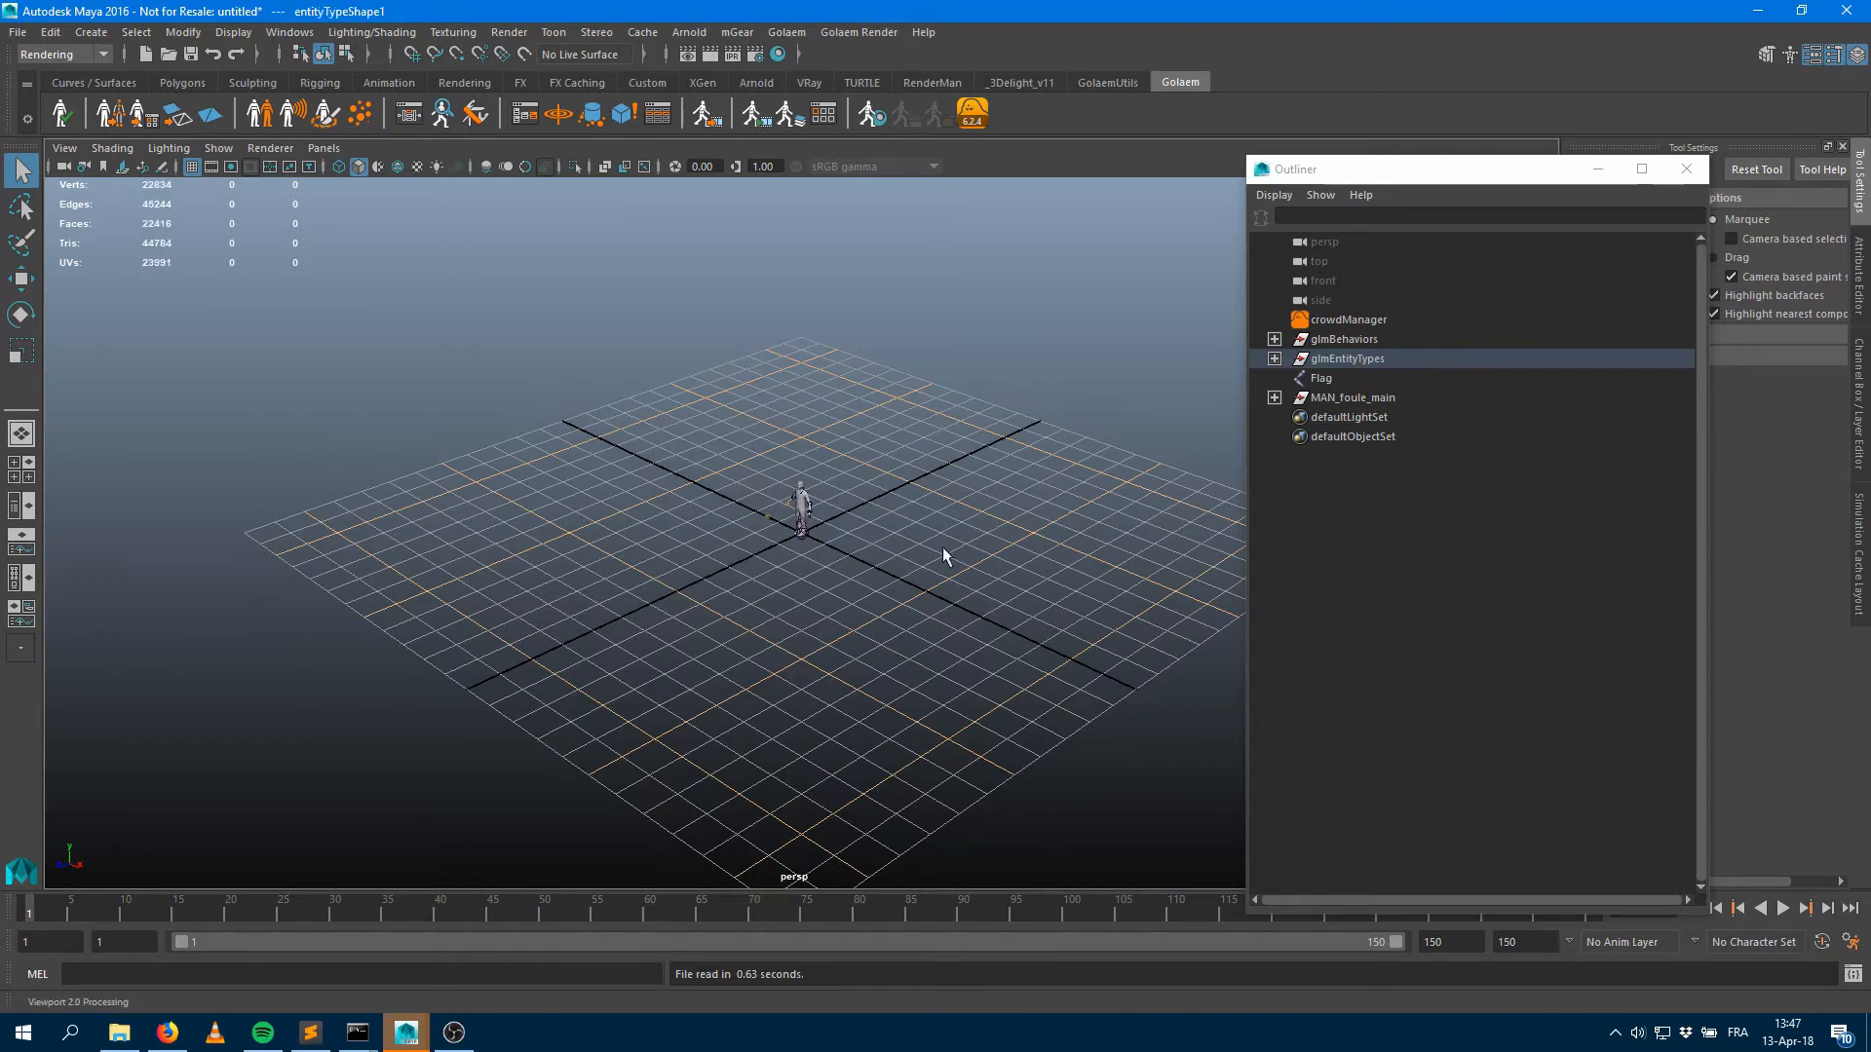
Save the scene as simScene in the stadium project's scenes folder
{"action": "left_click_drag", "start_coordinate": [943, 547], "coordinate": [791, 531], "text": "alt"}
{"action": "middle_click_drag", "start_coordinate": [789, 523], "coordinate": [899, 522], "text": "alt"}
{"action": "right_click_drag", "start_coordinate": [898, 522], "coordinate": [1014, 540], "text": "alt"}
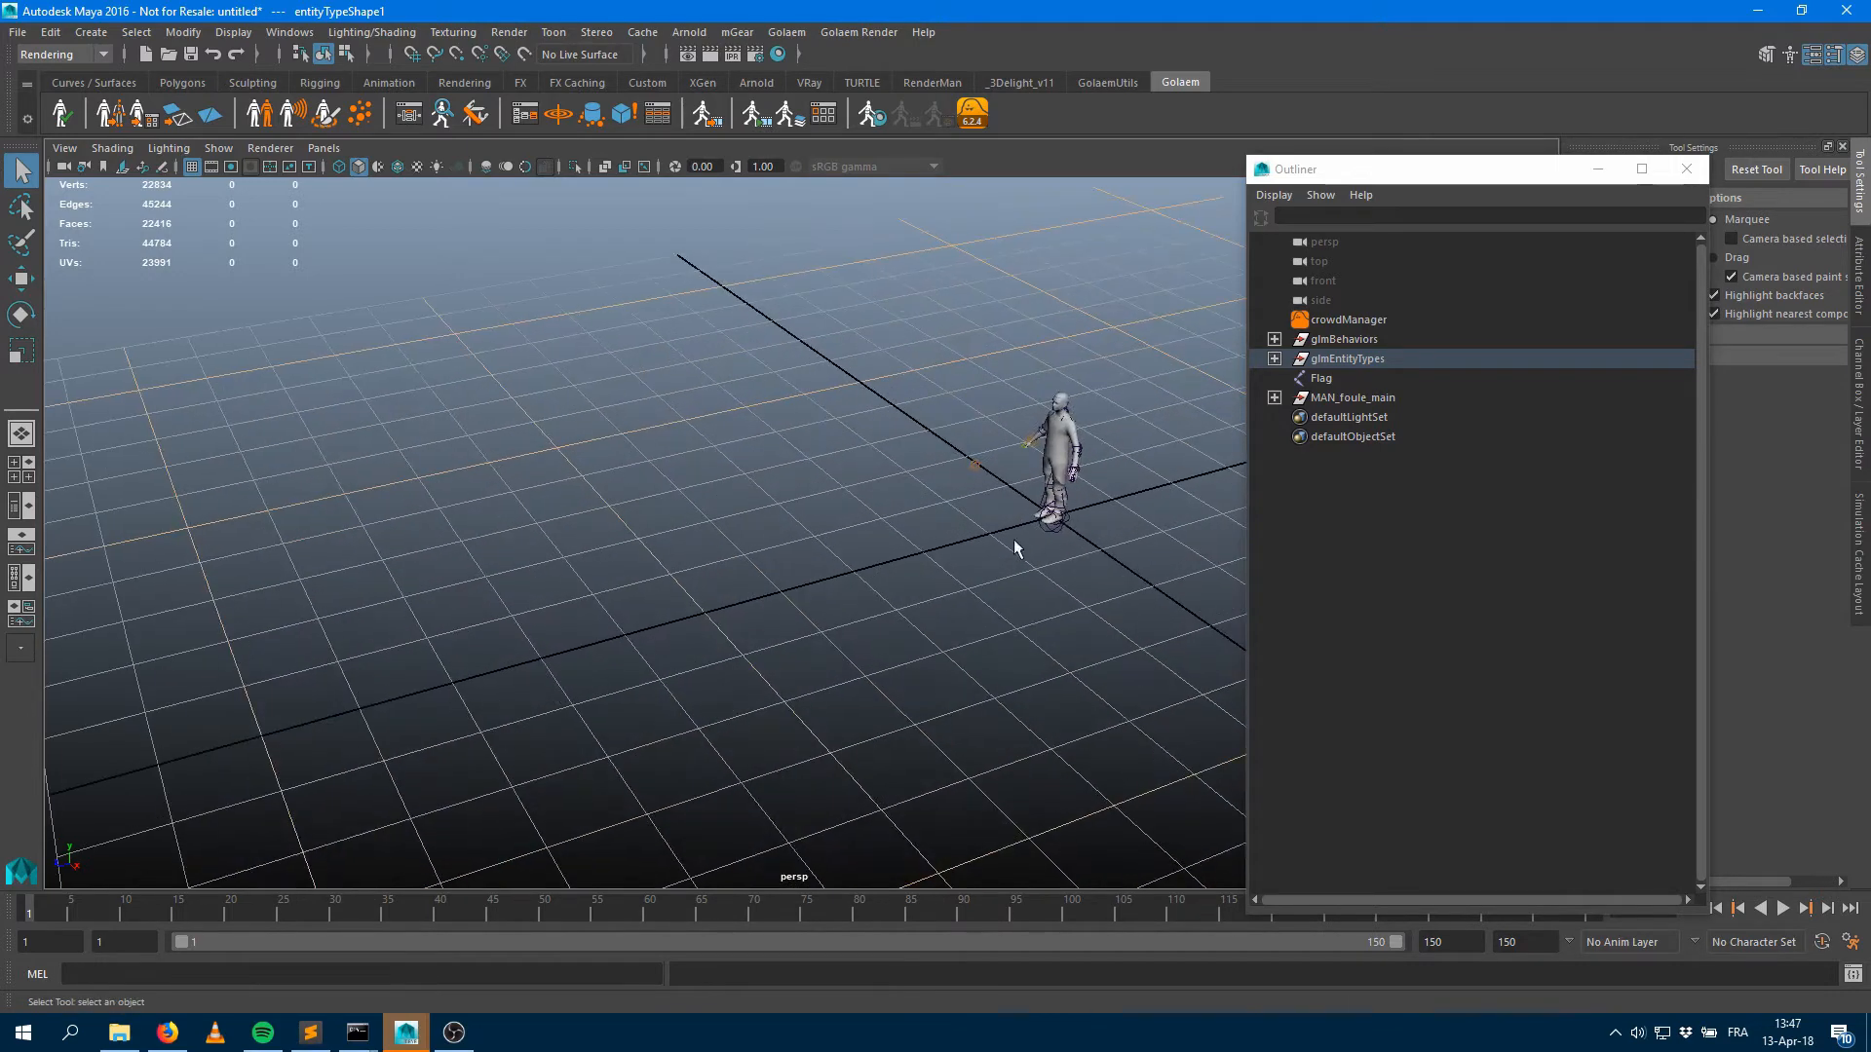
{"action": "middle_click_drag", "start_coordinate": [1014, 540], "coordinate": [894, 504], "text": "alt"}
{"action": "left_click", "coordinate": [14, 37]}
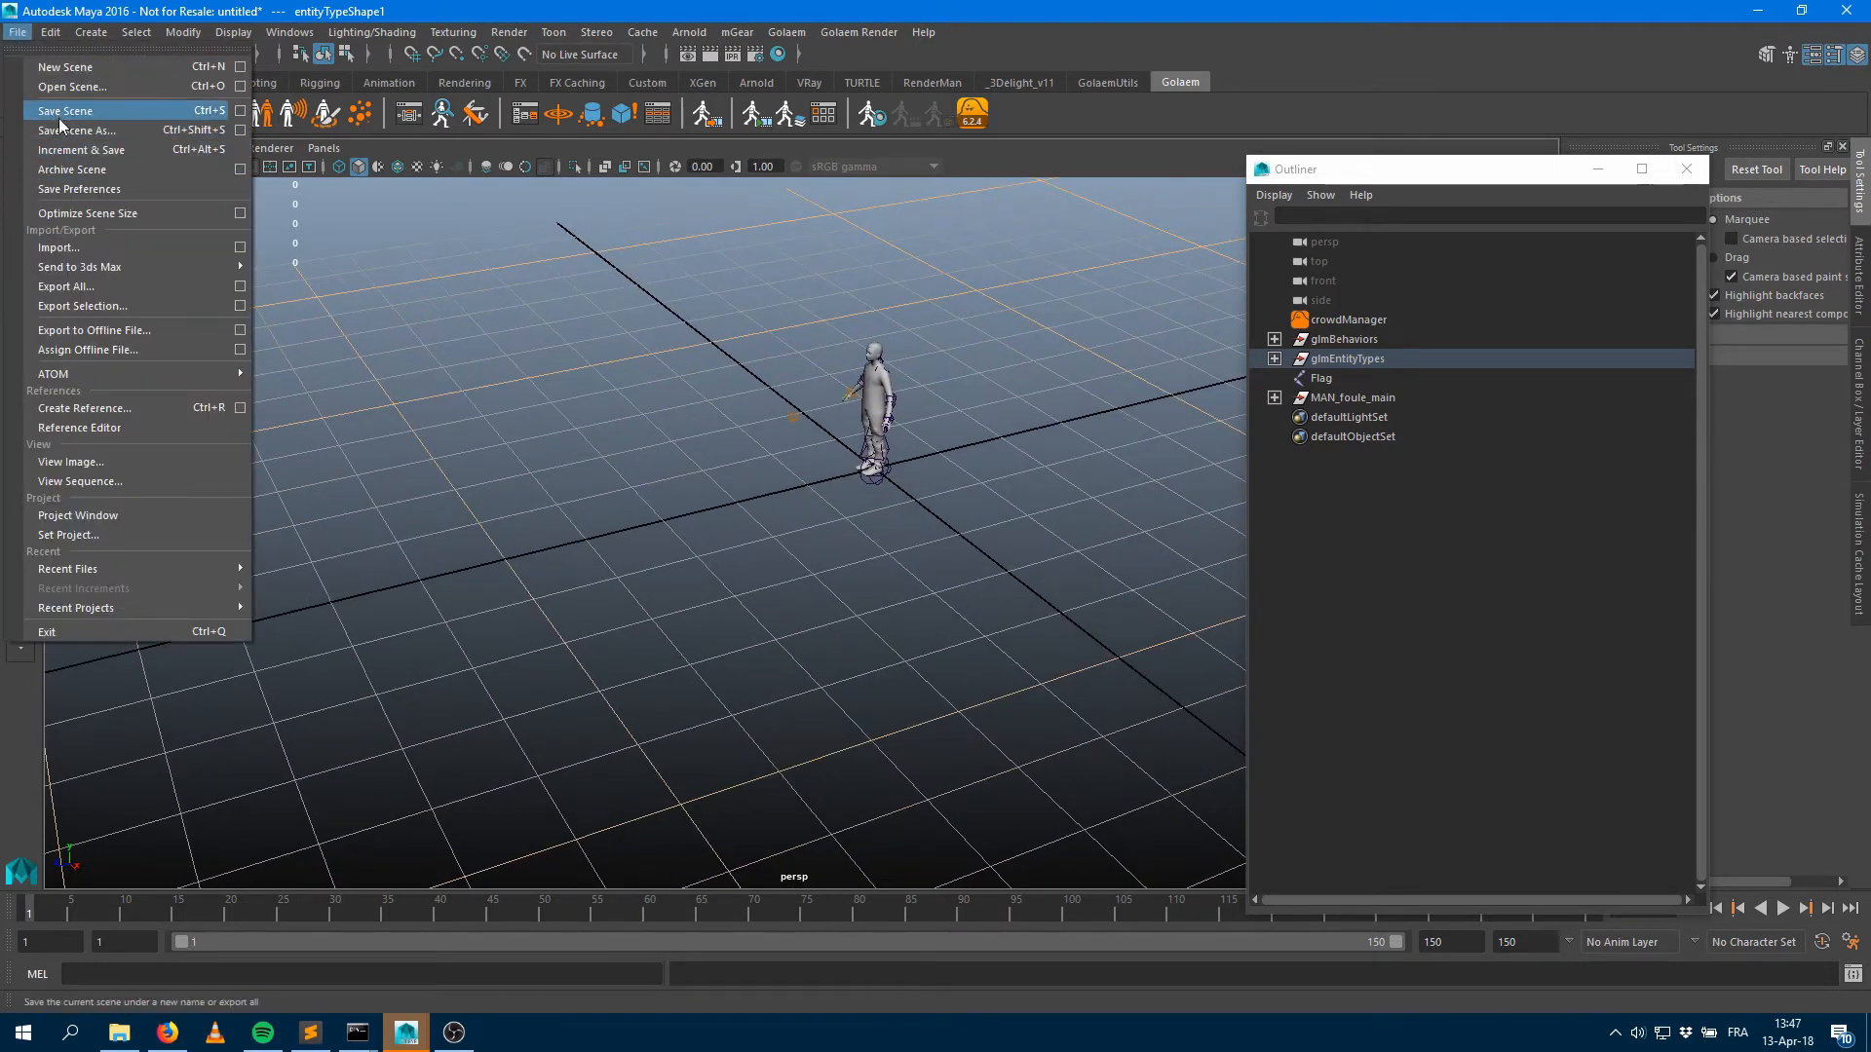
{"action": "left_click", "coordinate": [301, 215]}
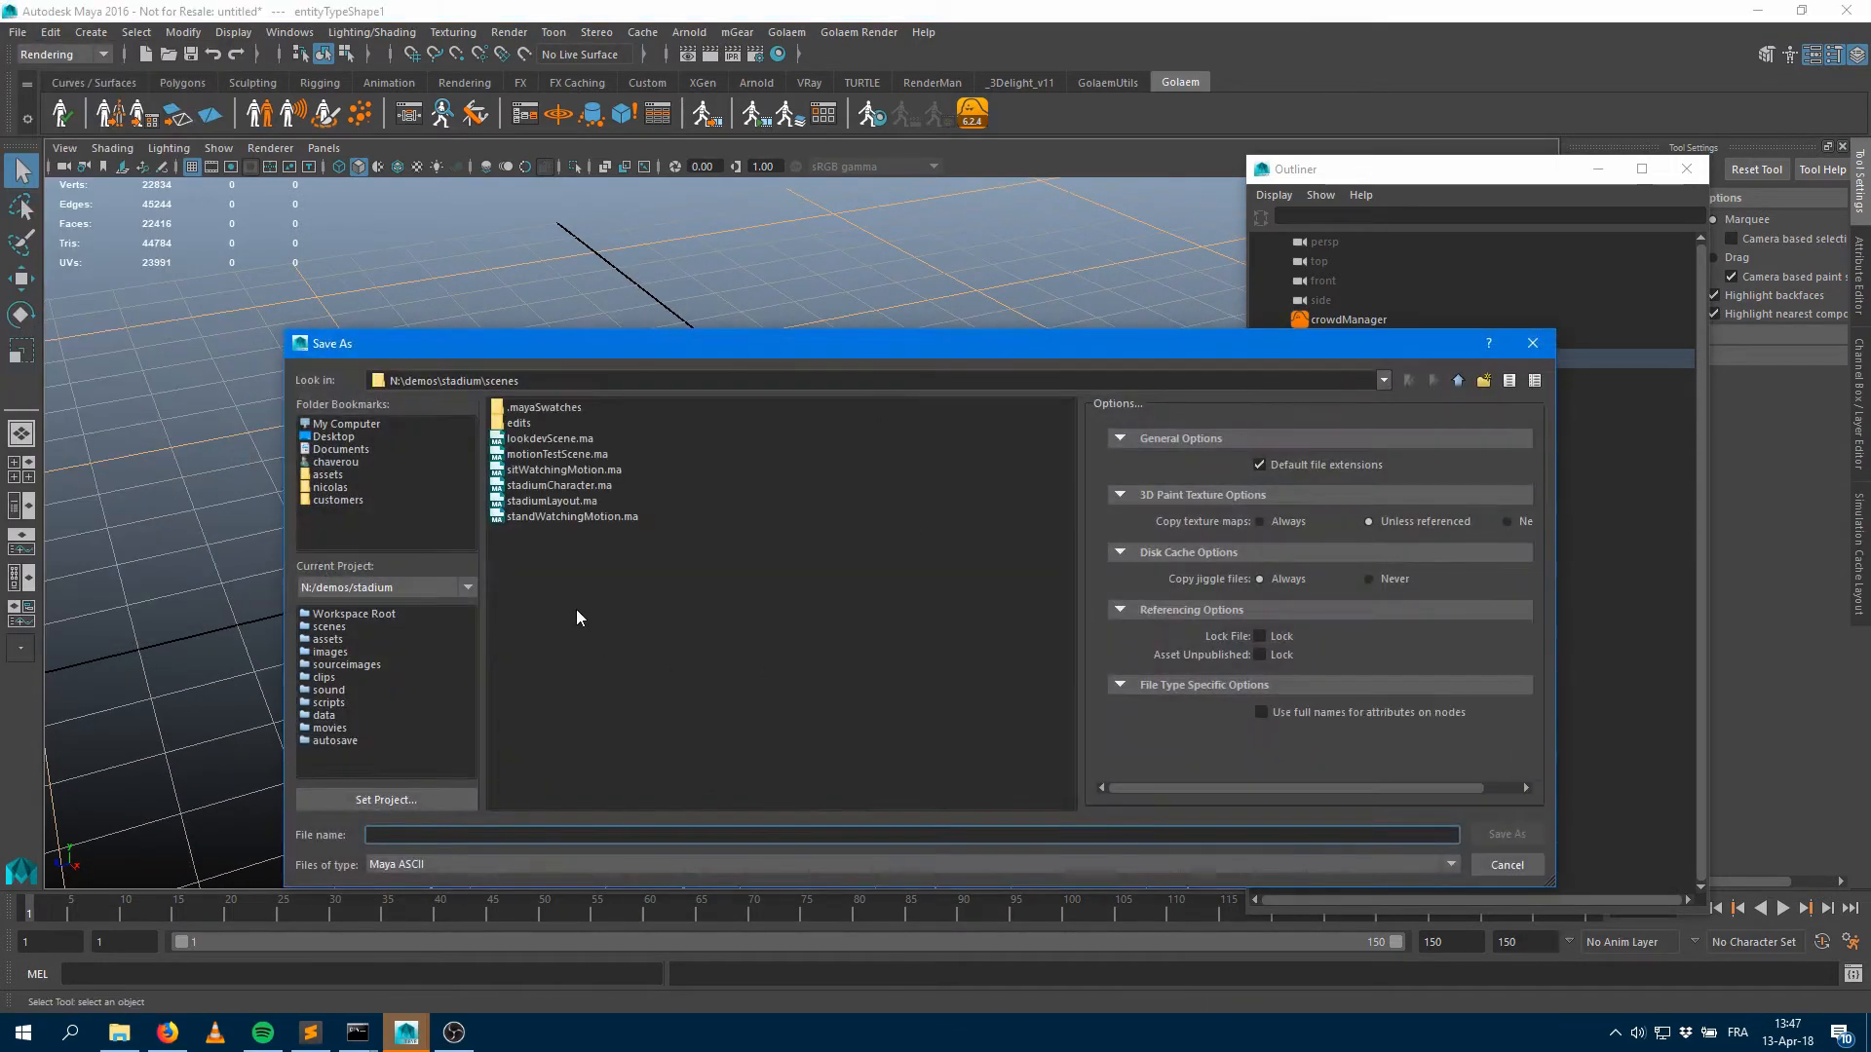
{"action": "type", "text": "si"}
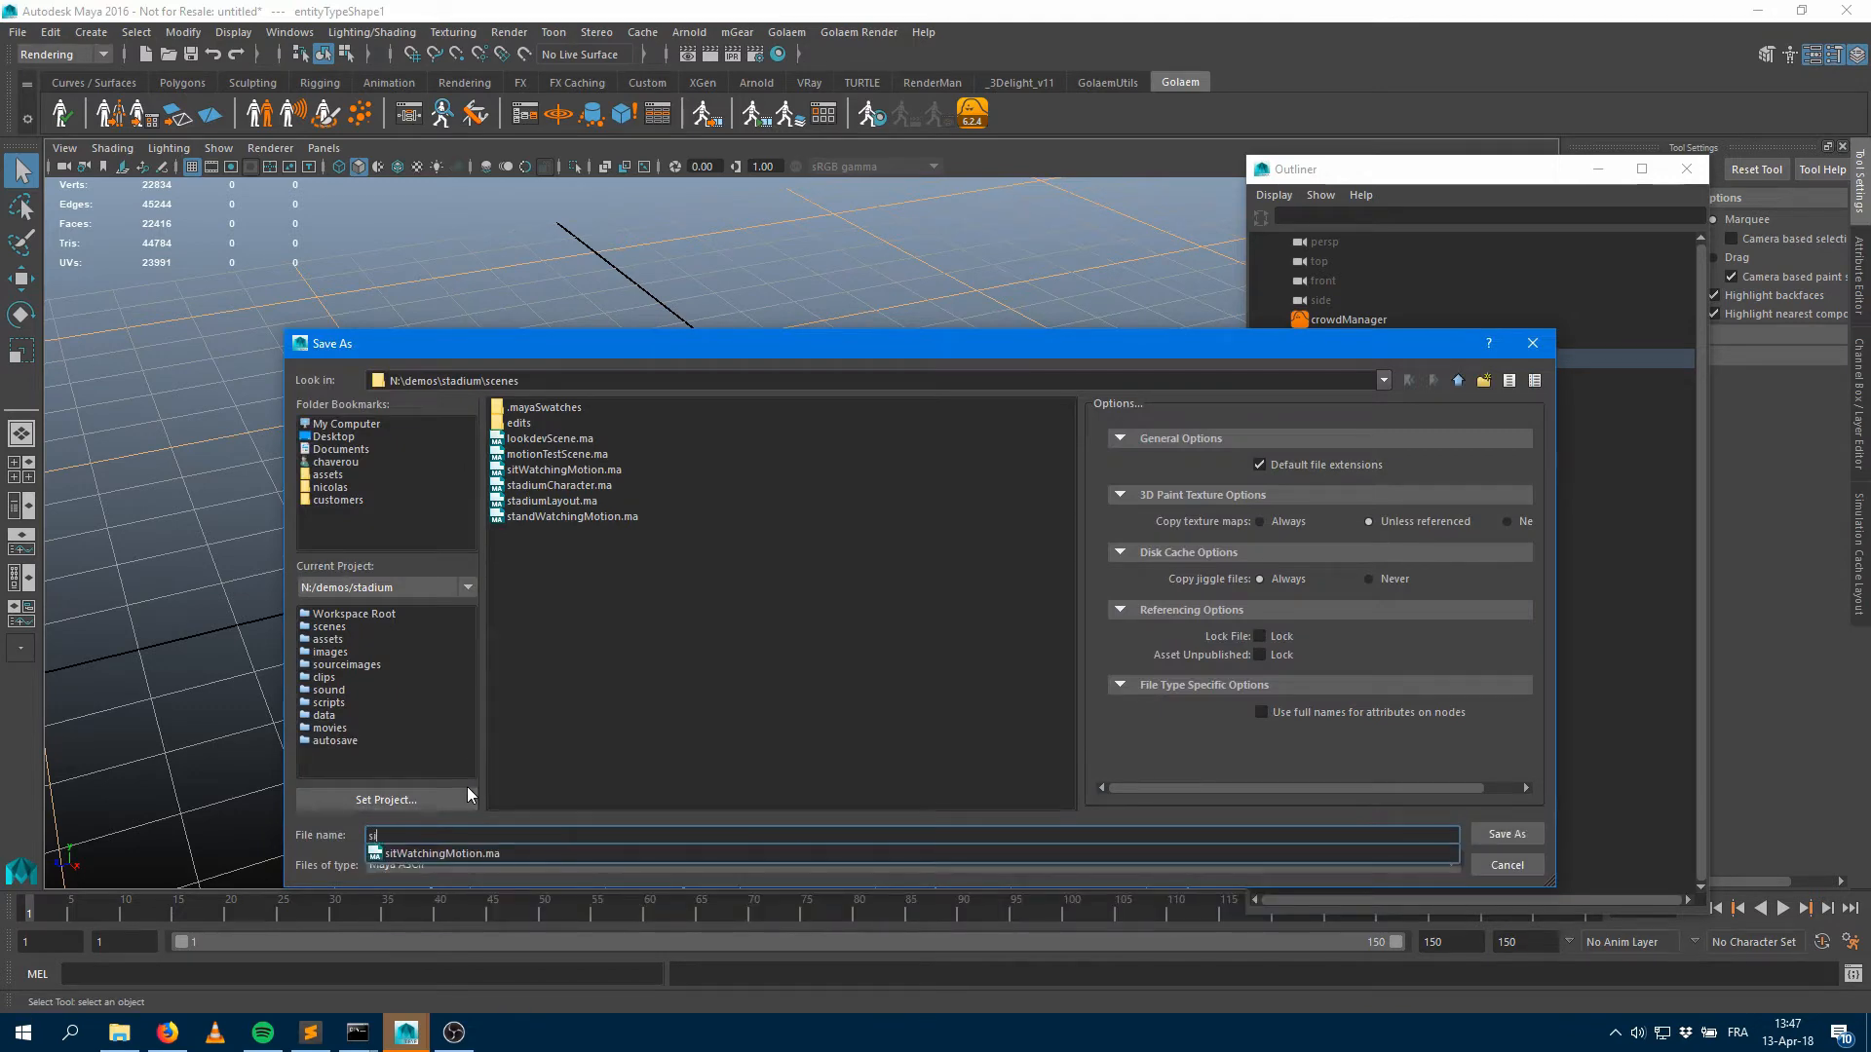
{"action": "type", "text": "mScene"}
{"action": "key", "text": "Return"}
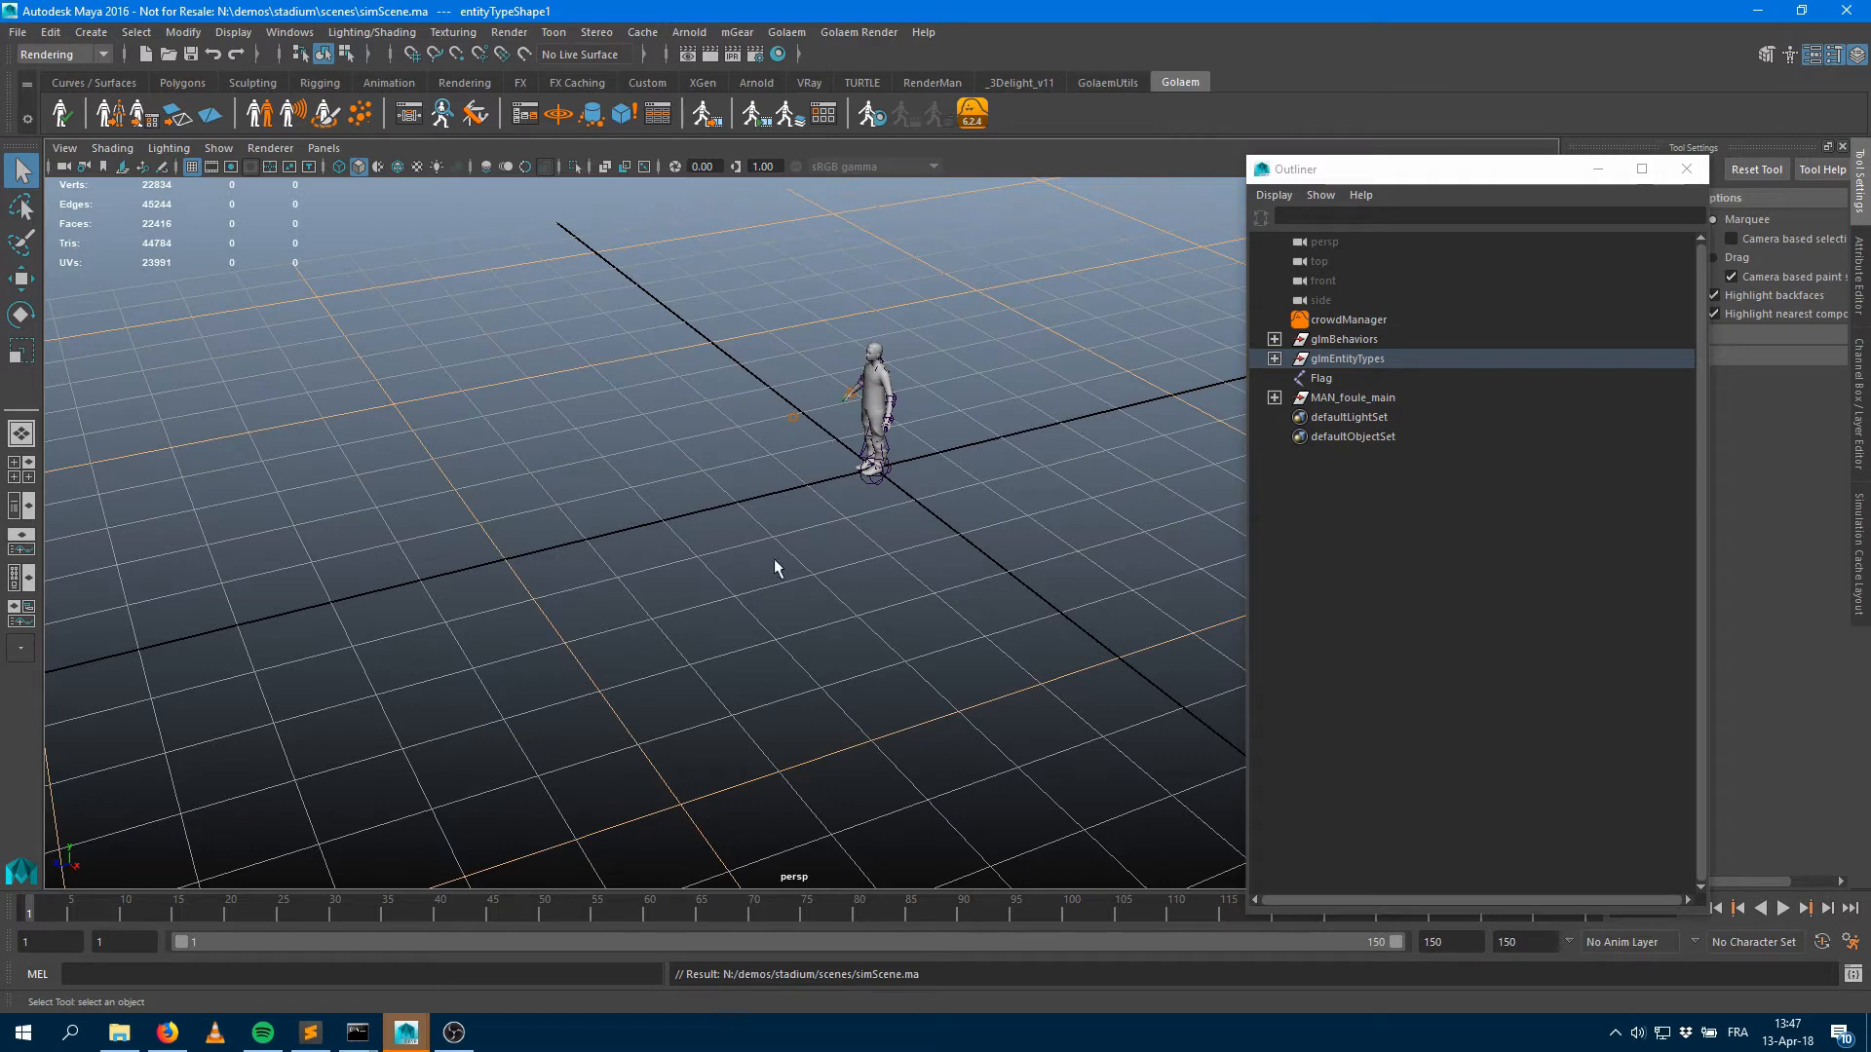
Examine the imported MAN_foule_main character and show the attributes of entityType1 under glmEntityTypes
{"action": "left_click", "coordinate": [1348, 399]}
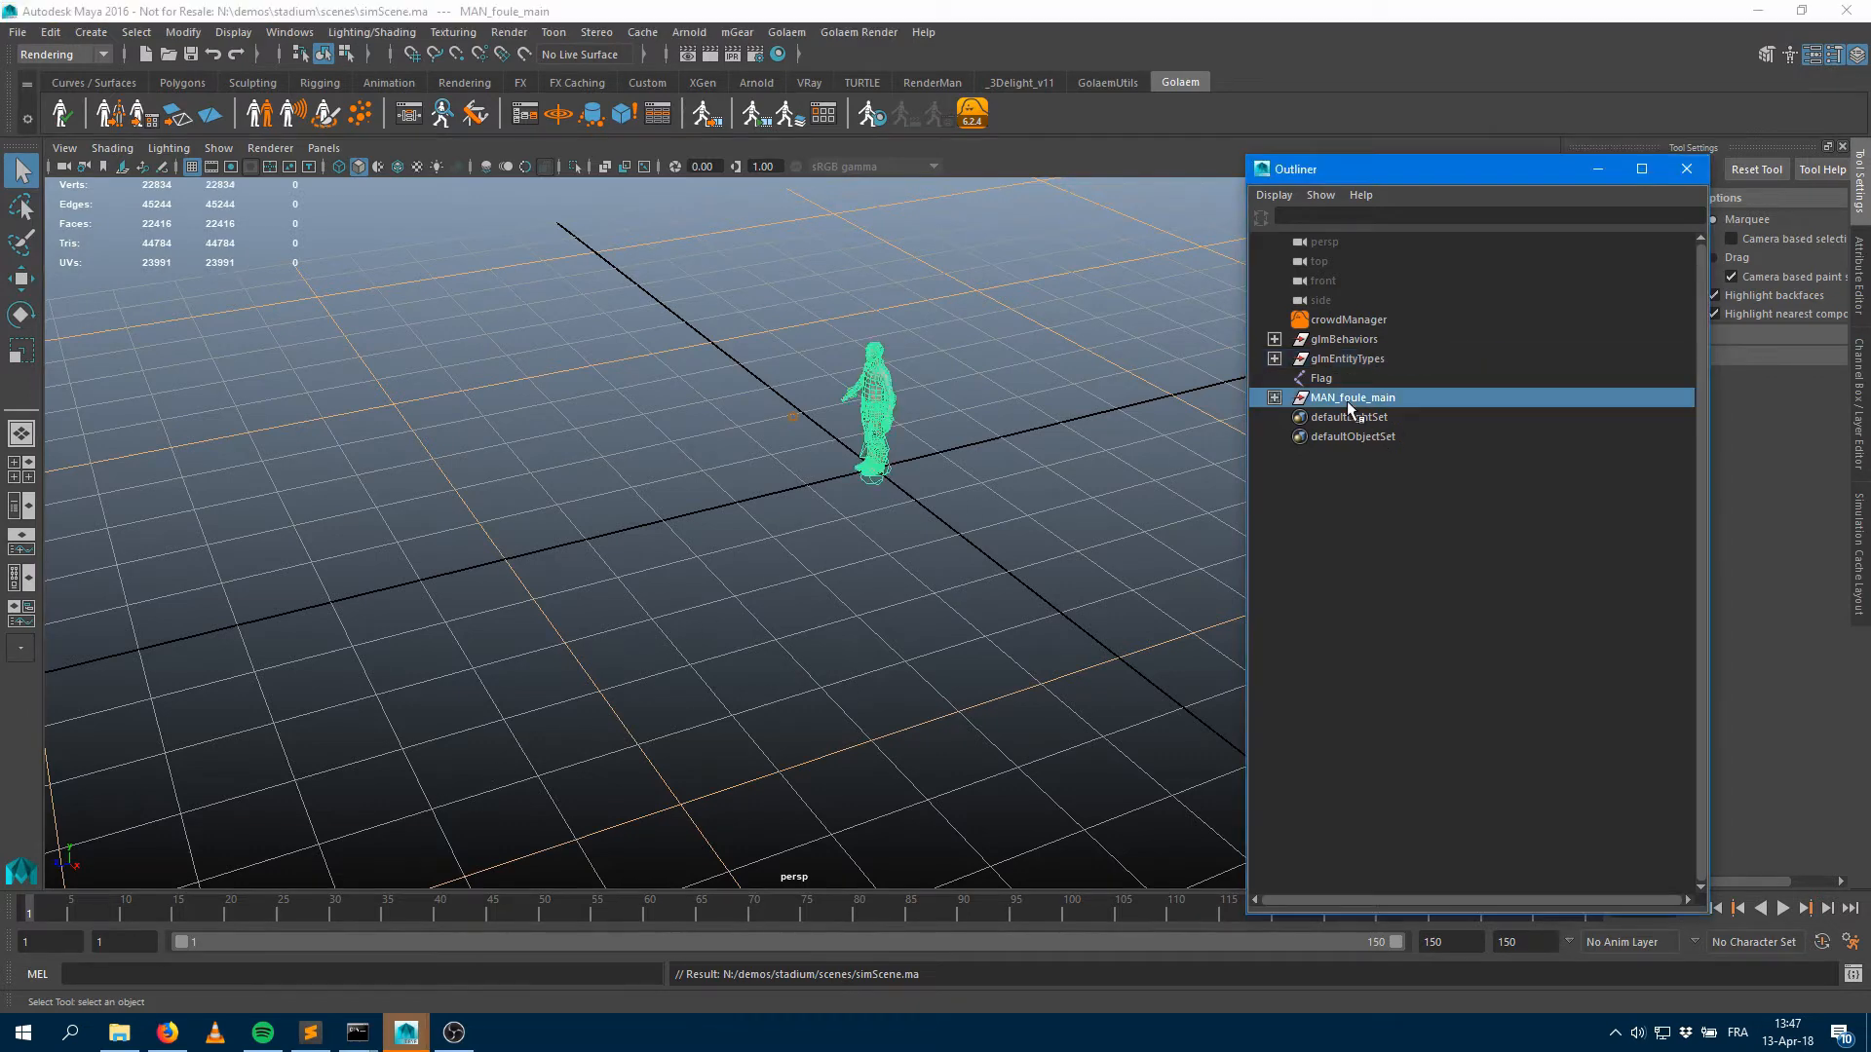
{"action": "left_click_drag", "start_coordinate": [972, 526], "coordinate": [1038, 501], "text": "alt"}
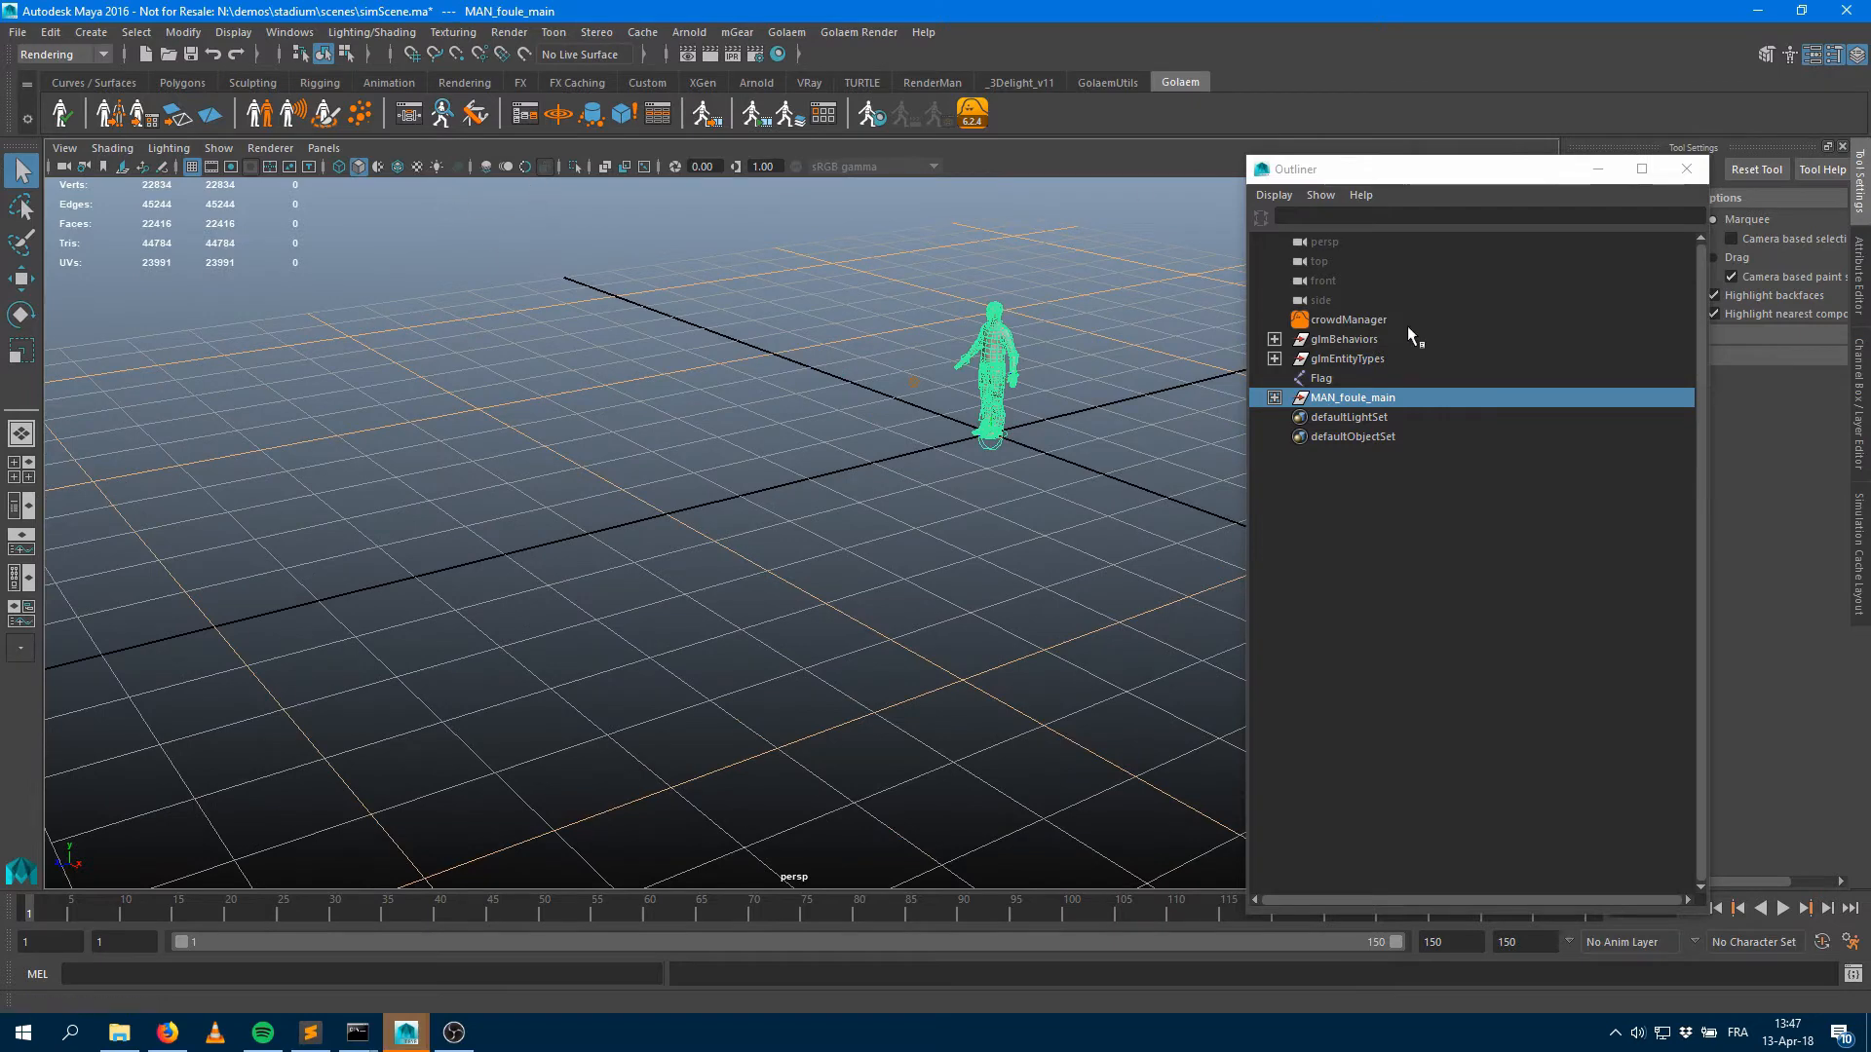
{"action": "left_click", "coordinate": [1273, 359]}
{"action": "left_click", "coordinate": [1325, 378]}
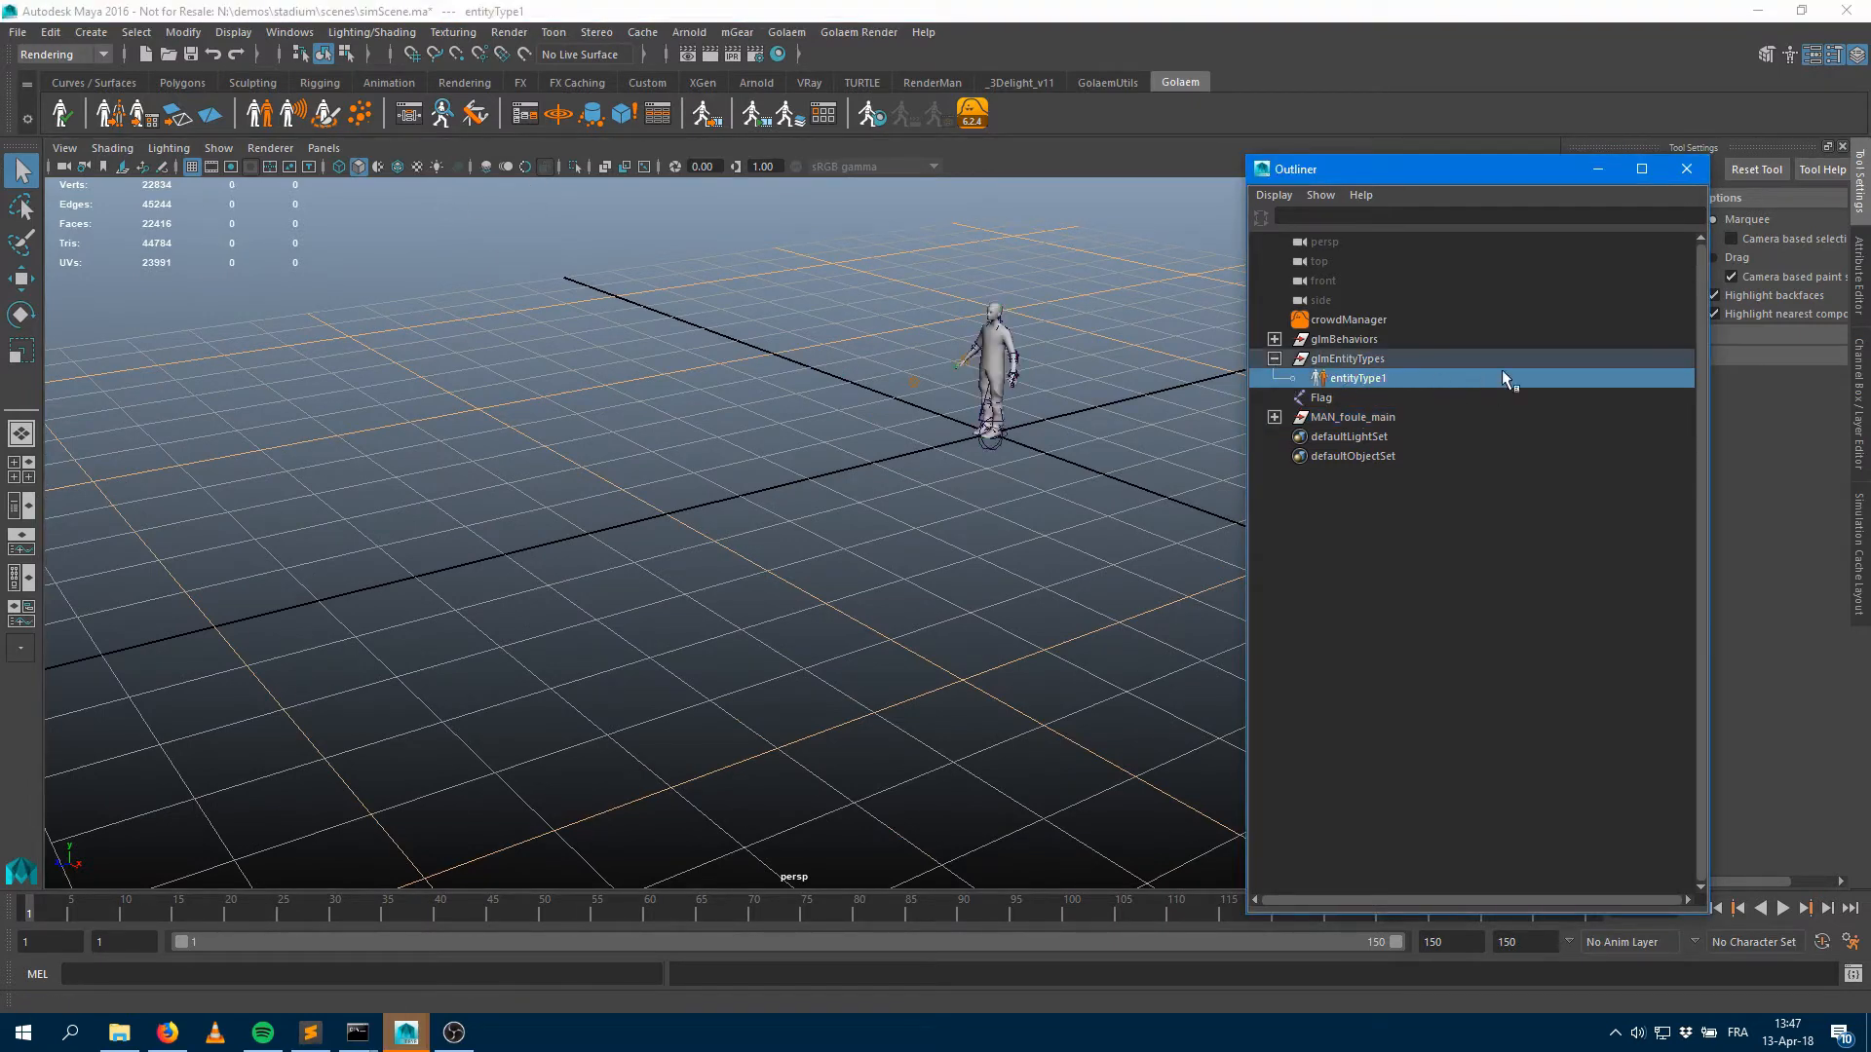
{"action": "left_click", "coordinate": [1859, 282]}
Place a Population Tool locator on the grid in front of the character and bring its attributes into view
{"action": "left_click_drag", "start_coordinate": [849, 597], "coordinate": [556, 420], "text": "alt"}
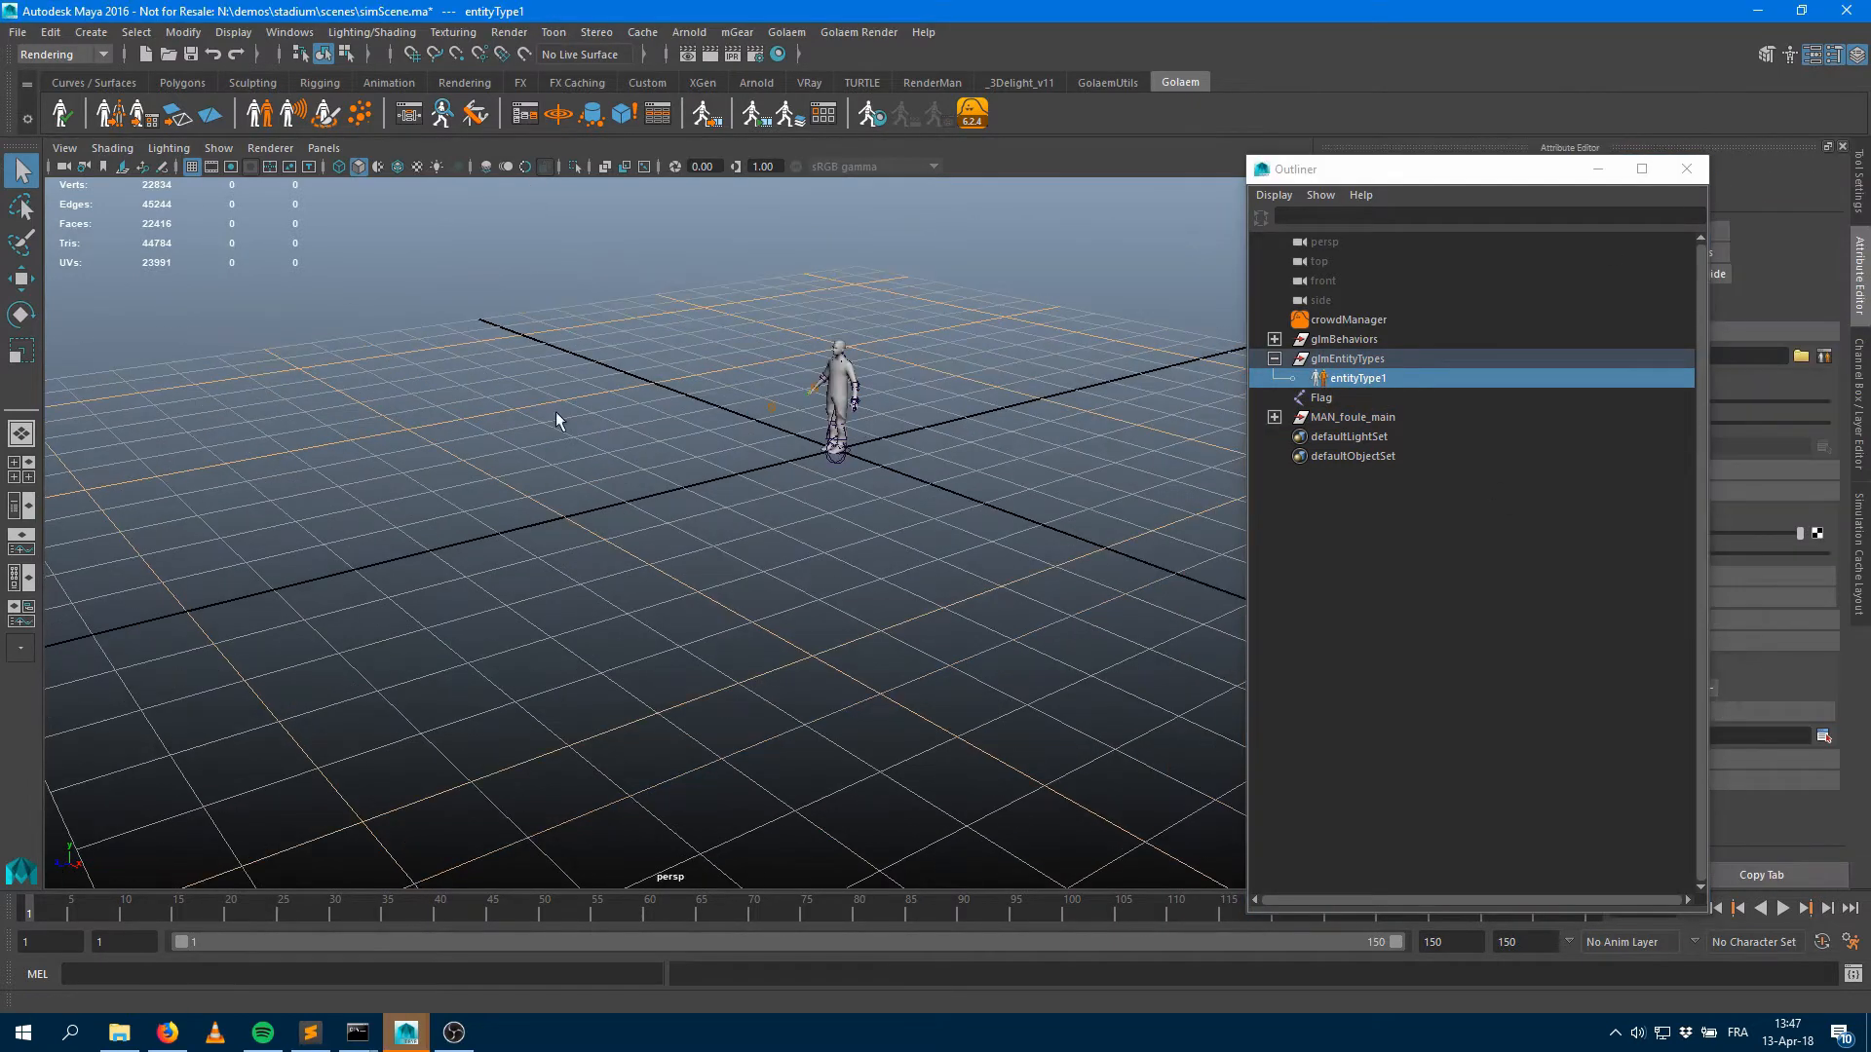
{"action": "left_click_drag", "start_coordinate": [697, 429], "coordinate": [880, 497], "text": "alt"}
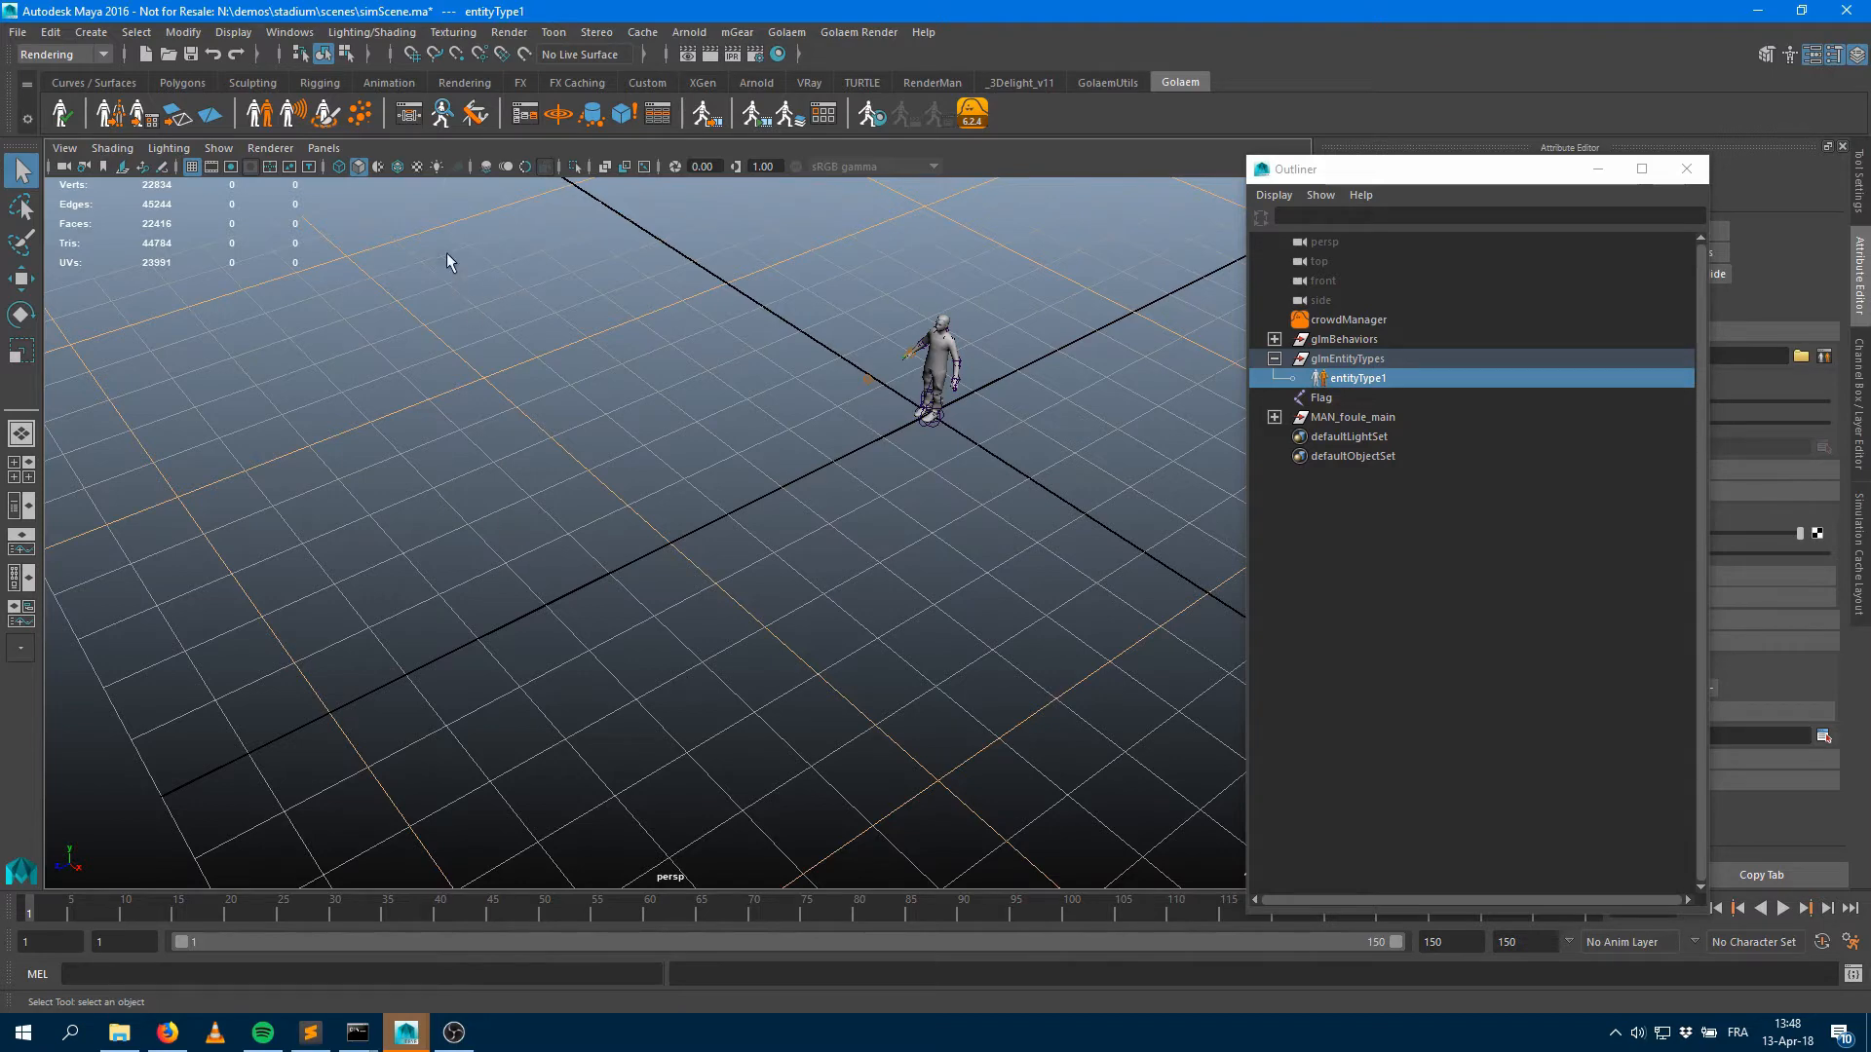
{"action": "left_click", "coordinate": [360, 113]}
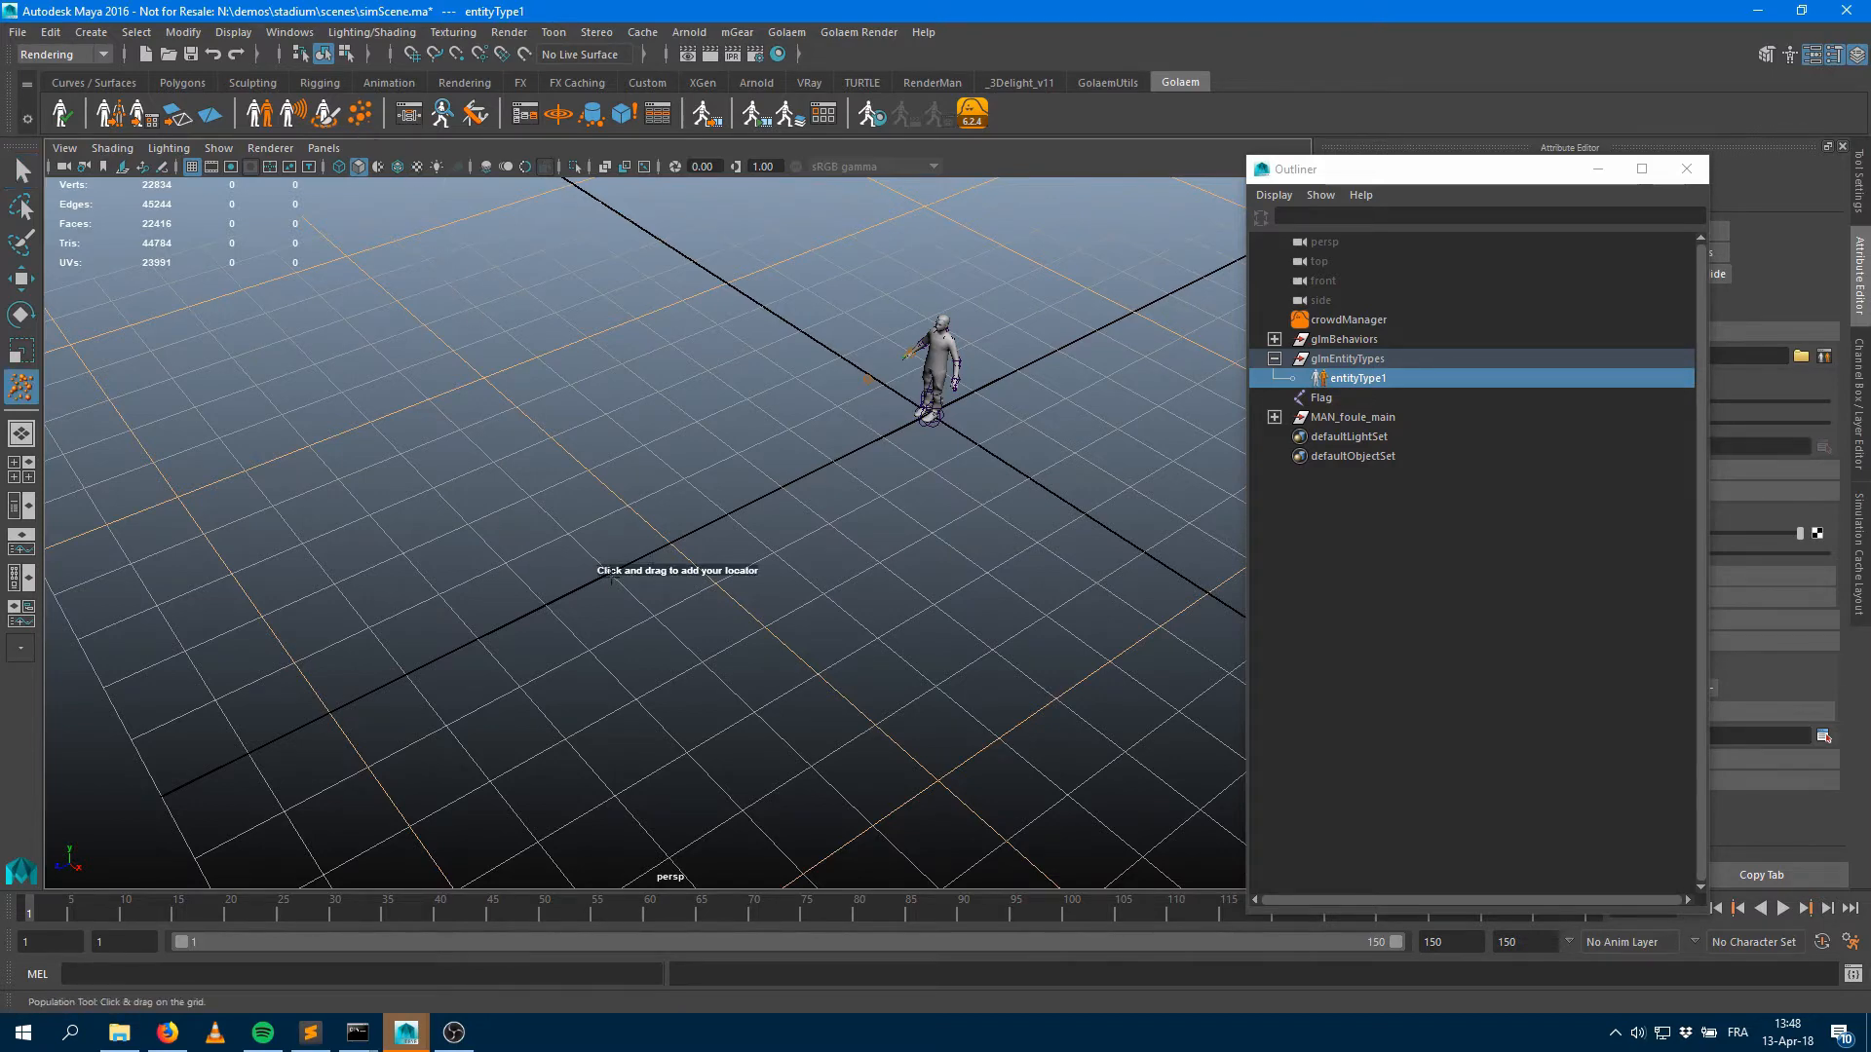
{"action": "left_click", "coordinate": [612, 574]}
{"action": "left_click", "coordinate": [1596, 169]}
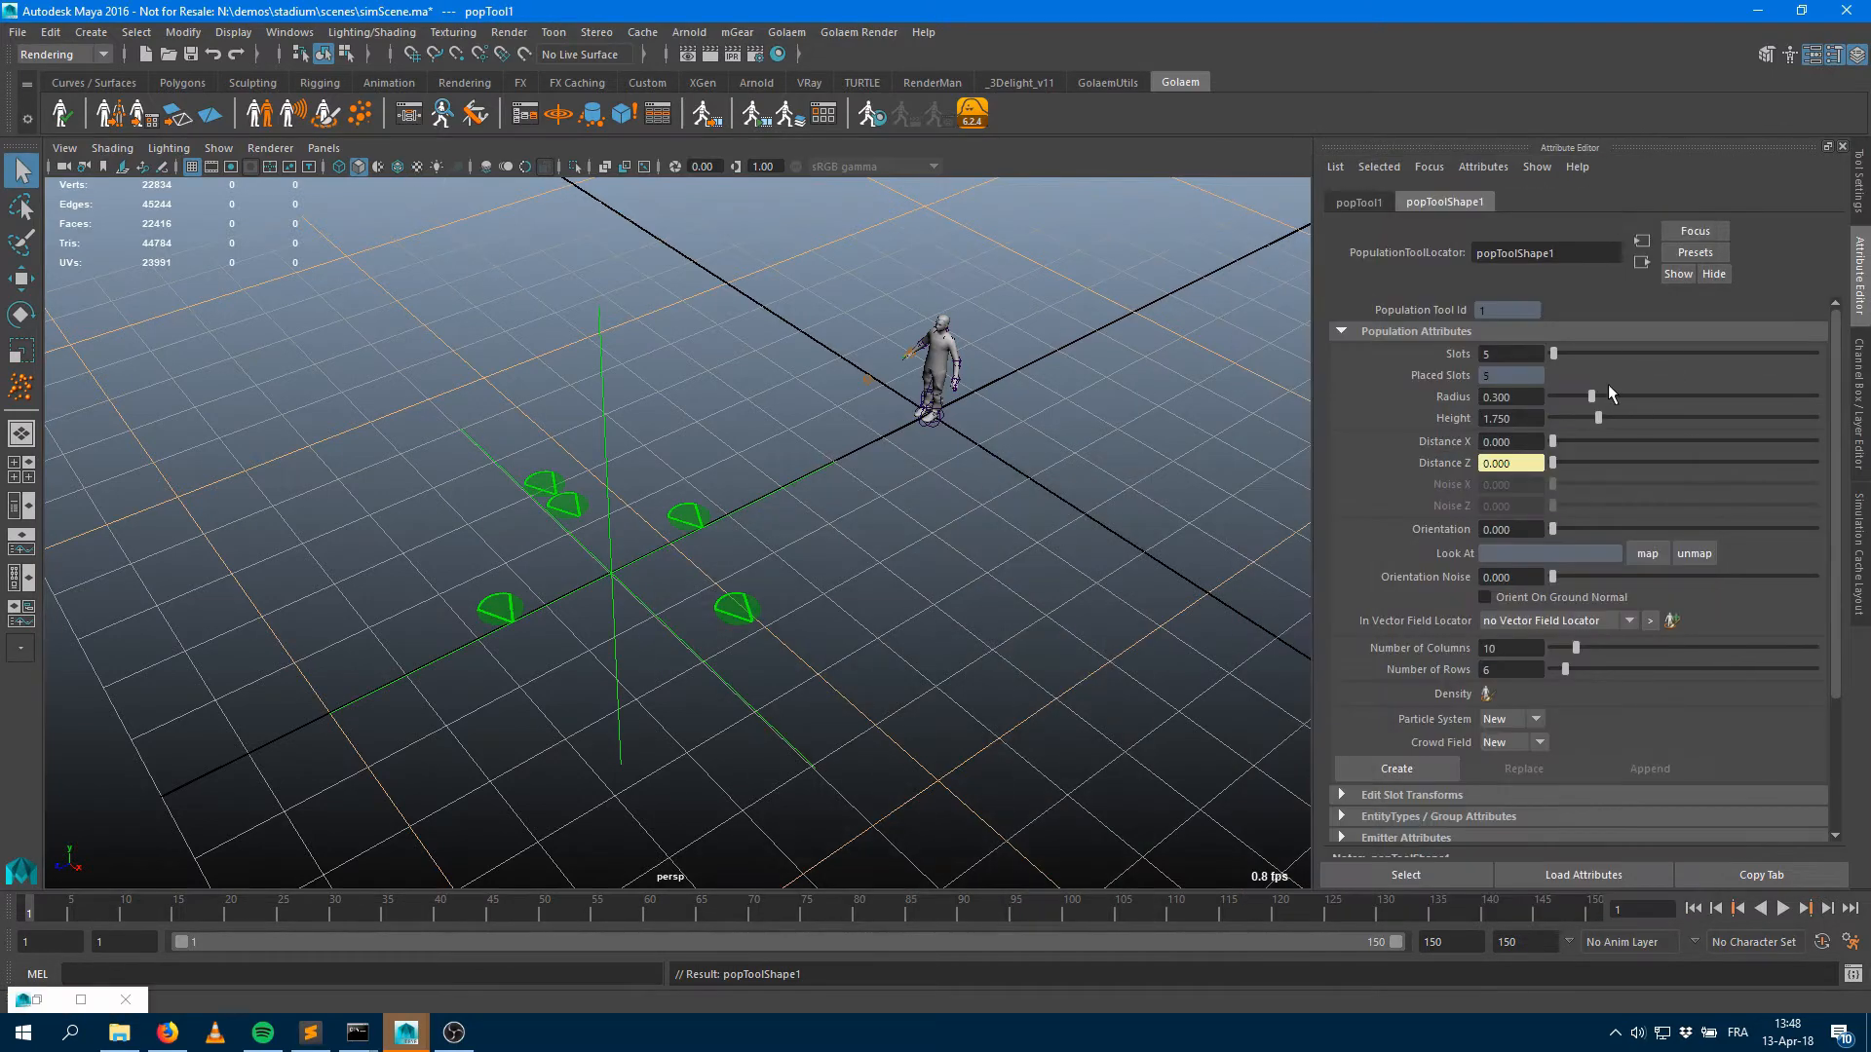
Set the population tool to 198 slots, Distance X and Z of 1.045, 6 columns and 10 rows
{"action": "left_click_drag", "start_coordinate": [1555, 353], "coordinate": [1603, 354]}
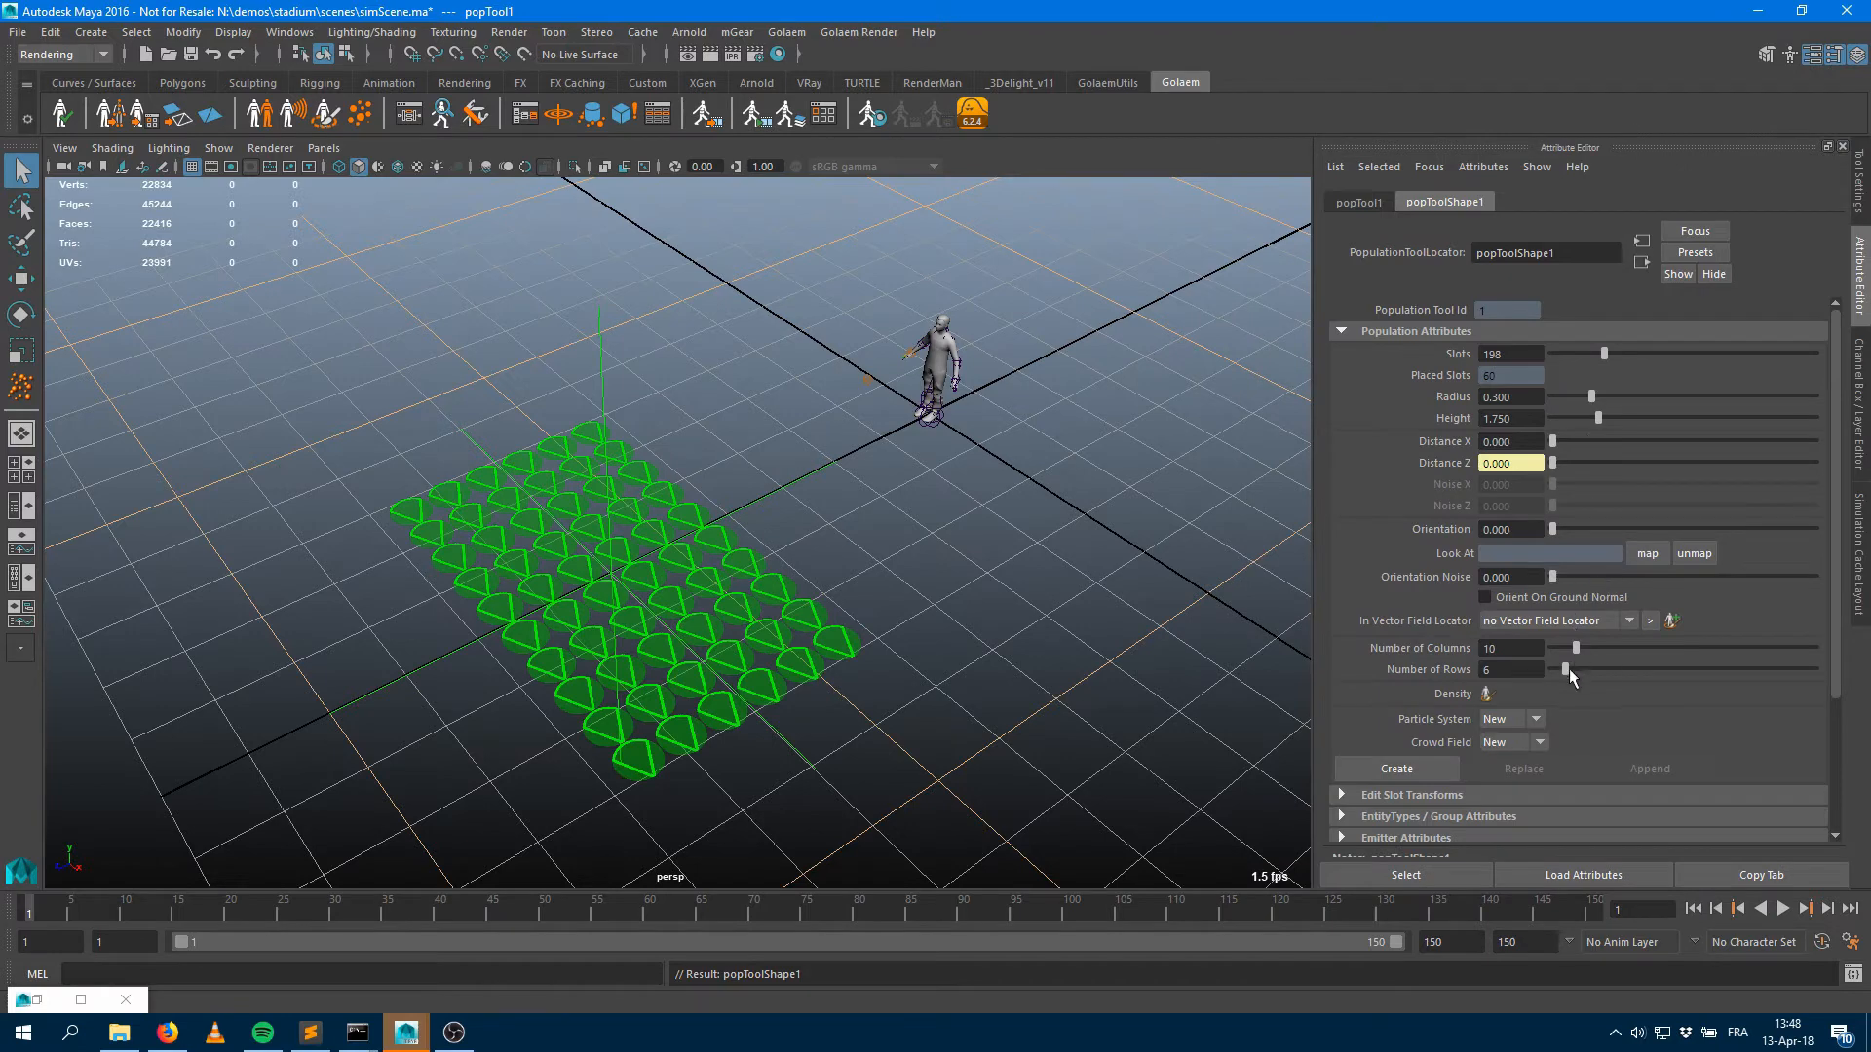
{"action": "left_click_drag", "start_coordinate": [1553, 441], "coordinate": [1580, 441]}
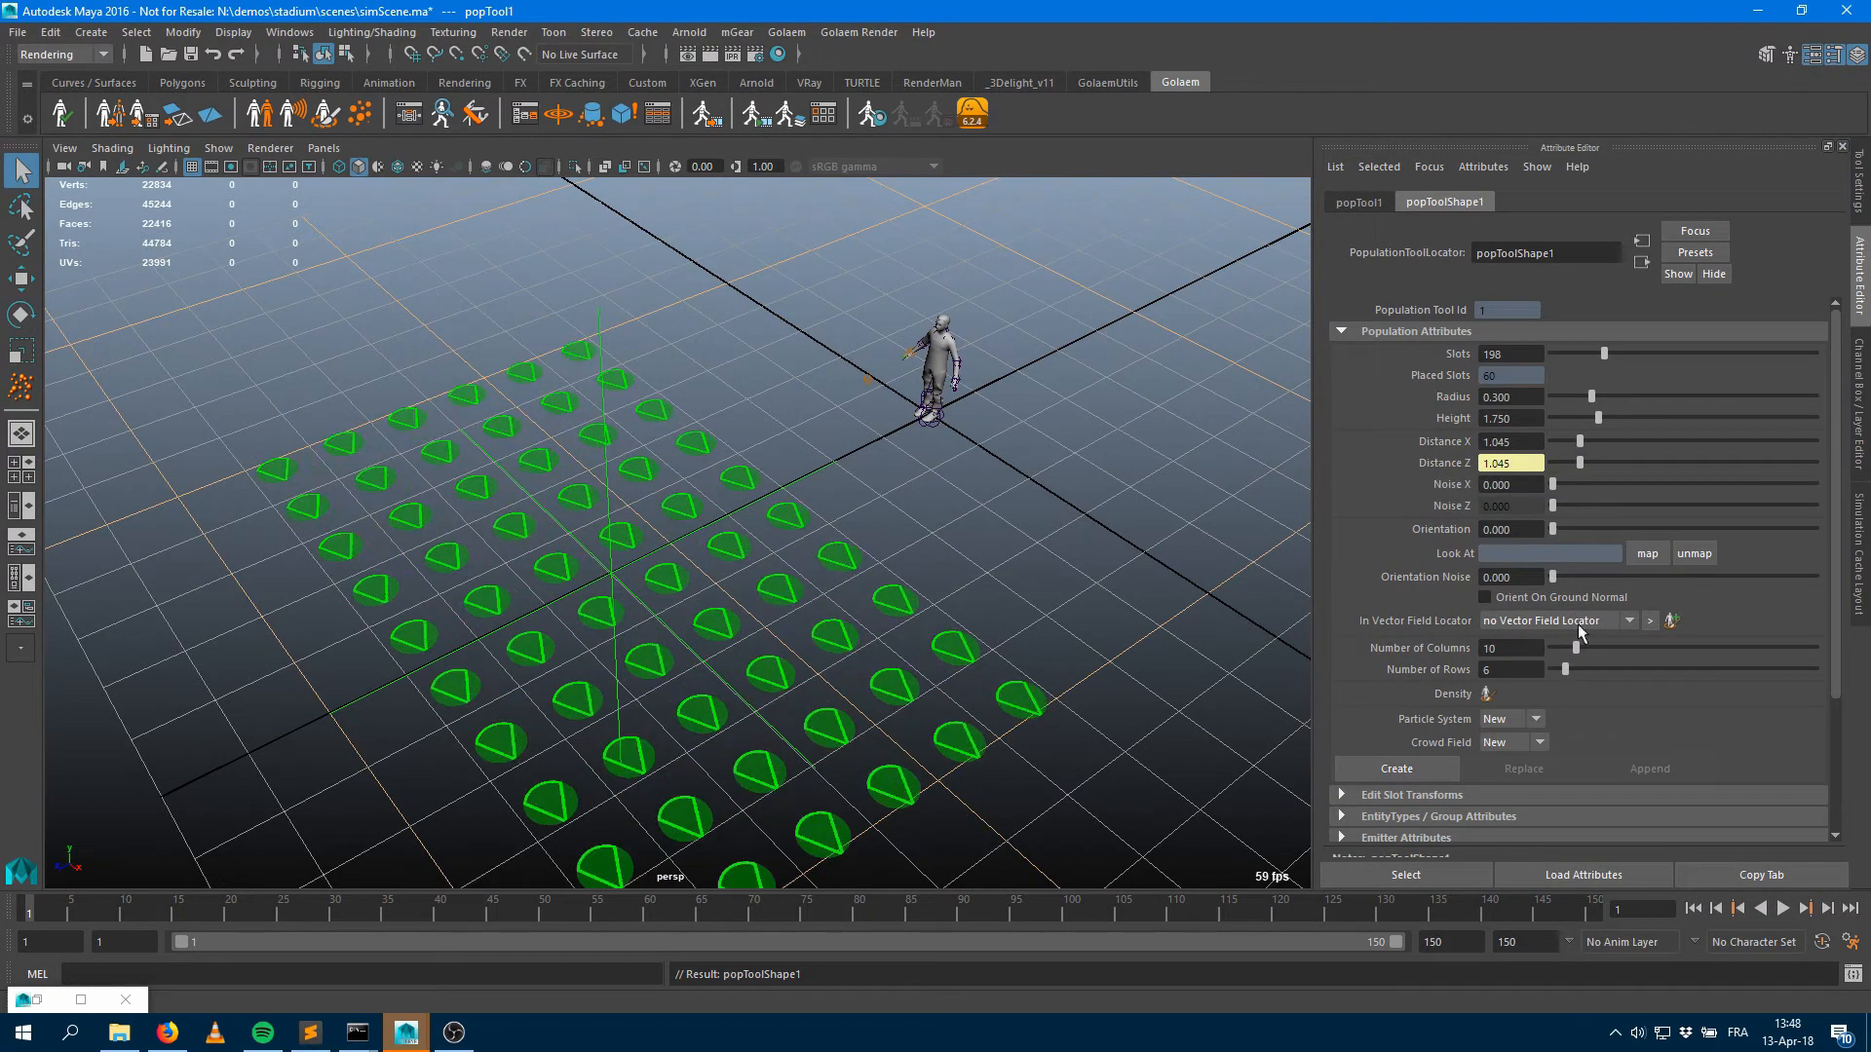
{"action": "type", "text": "6"}
{"action": "key", "text": "Tab"}
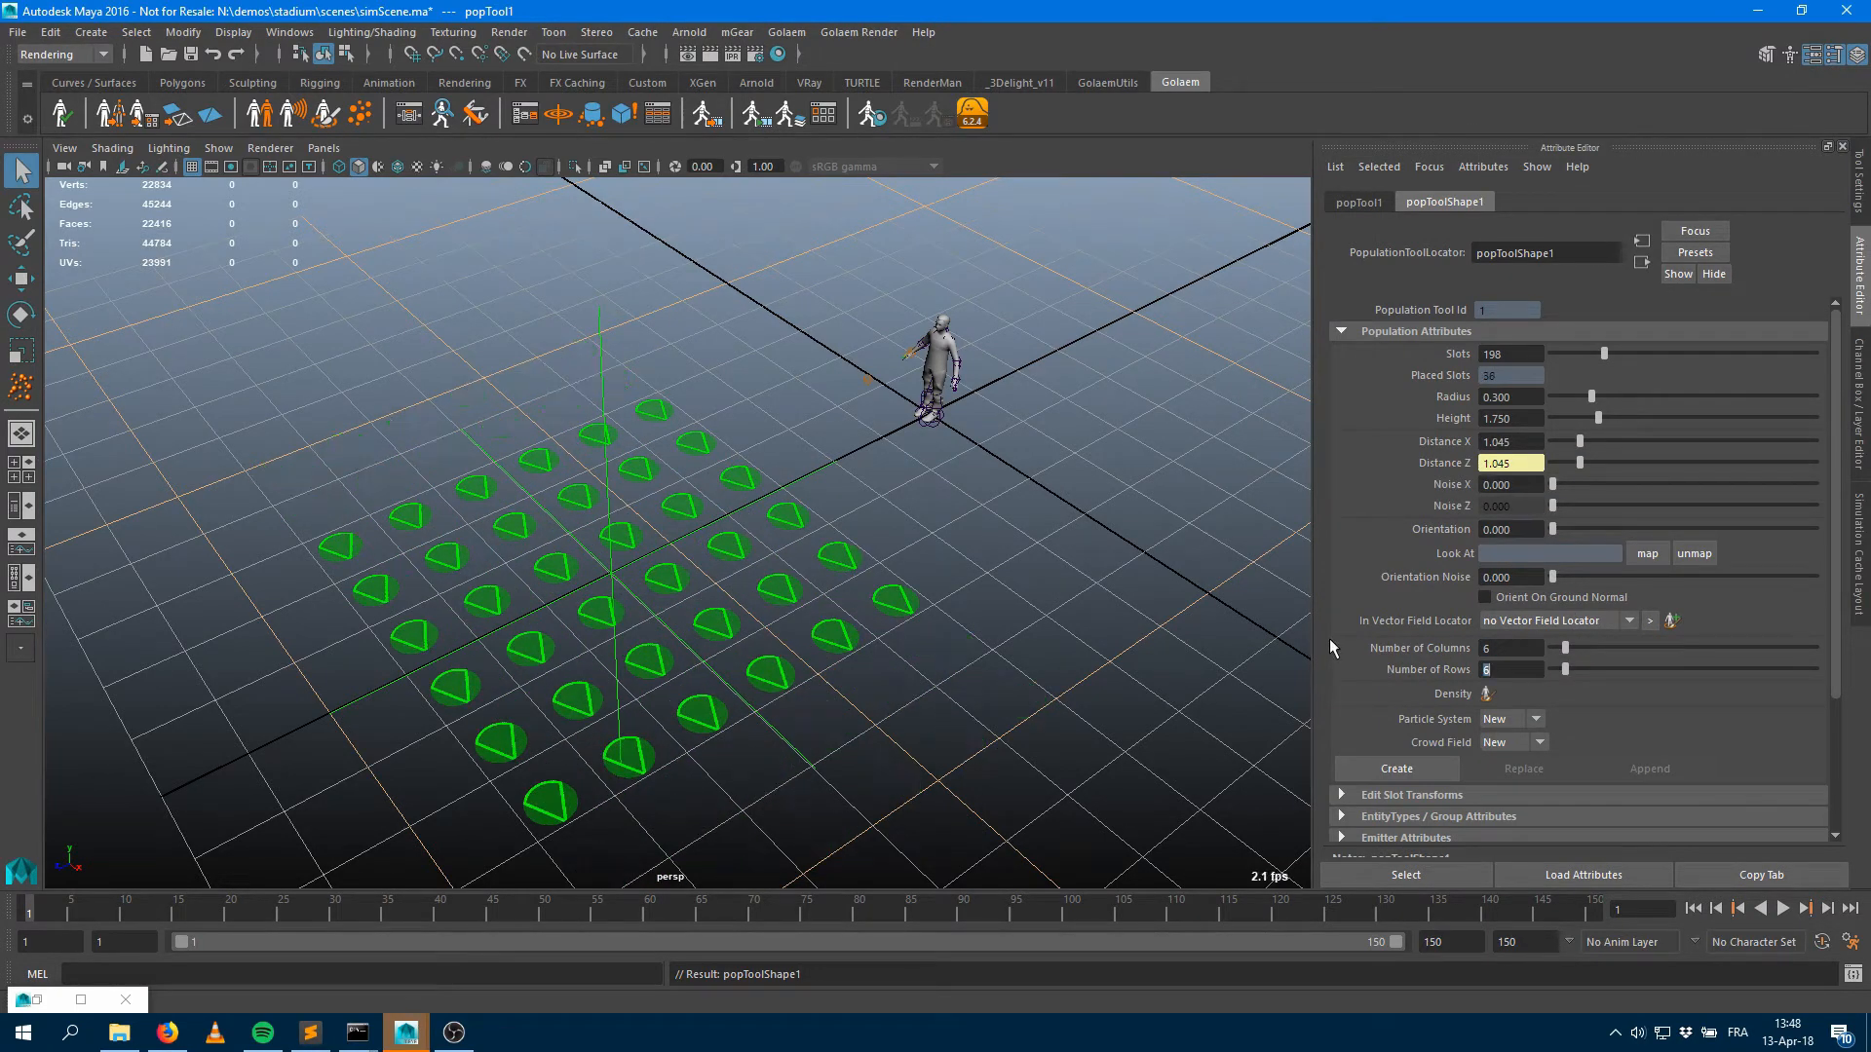
{"action": "type", "text": "10"}
{"action": "key", "text": "Return"}
Create the crowd from the population tool with a new particle system and crowd field, and advance to frame 3
{"action": "left_click_drag", "start_coordinate": [989, 544], "coordinate": [876, 513], "text": "alt"}
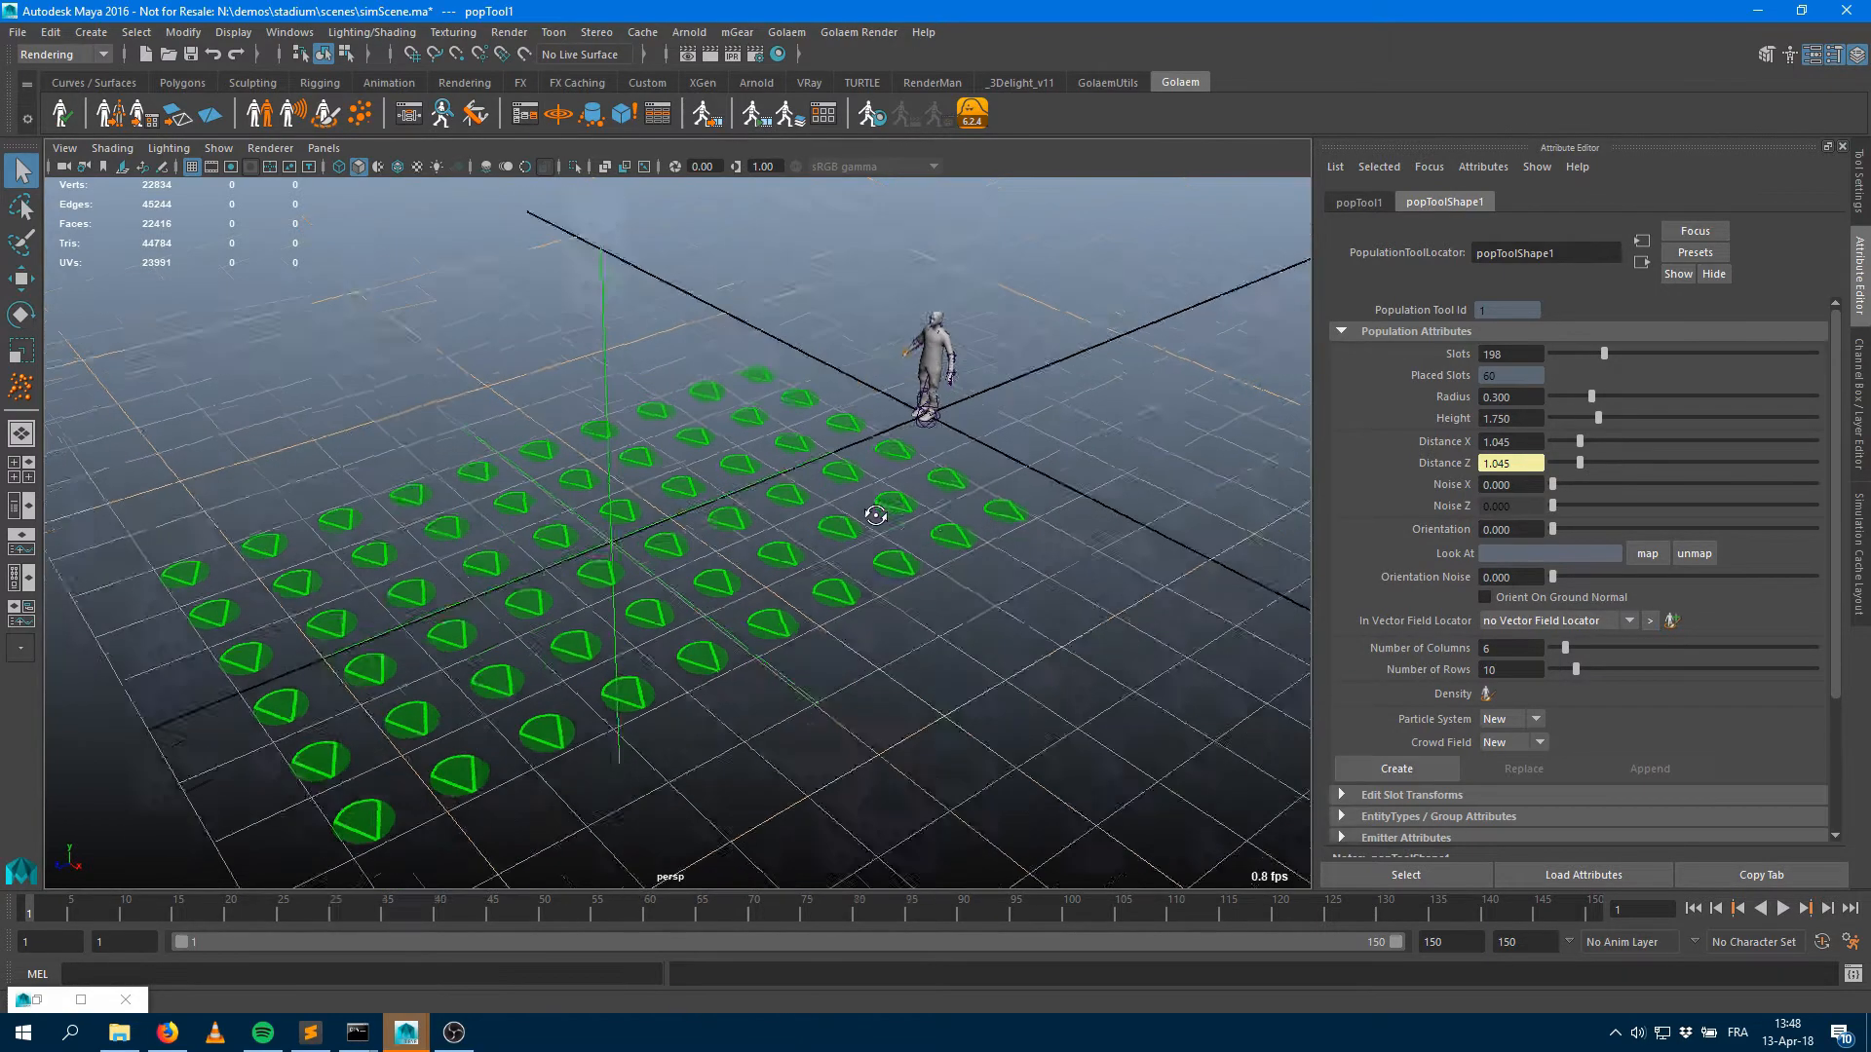
{"action": "middle_click_drag", "start_coordinate": [877, 514], "coordinate": [951, 447], "text": "alt"}
{"action": "right_click_drag", "start_coordinate": [828, 497], "coordinate": [986, 569], "text": "alt"}
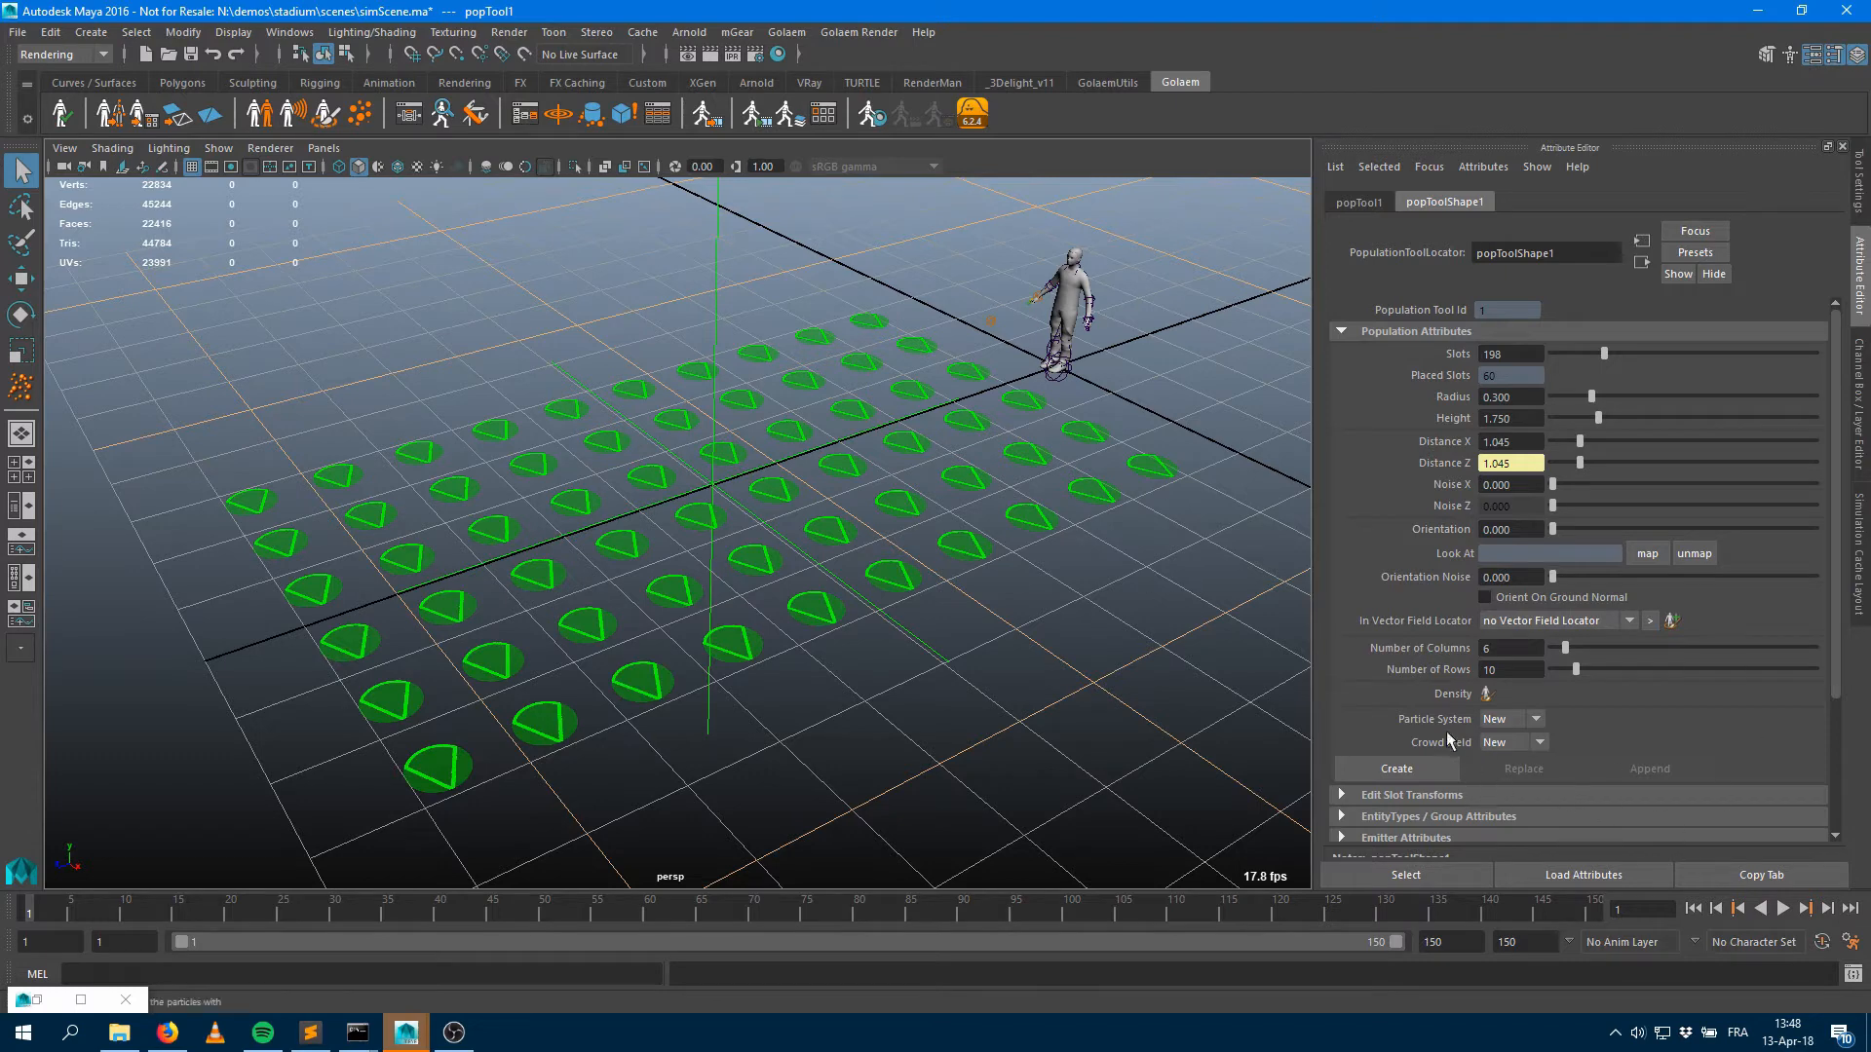
{"action": "left_click", "coordinate": [1438, 769]}
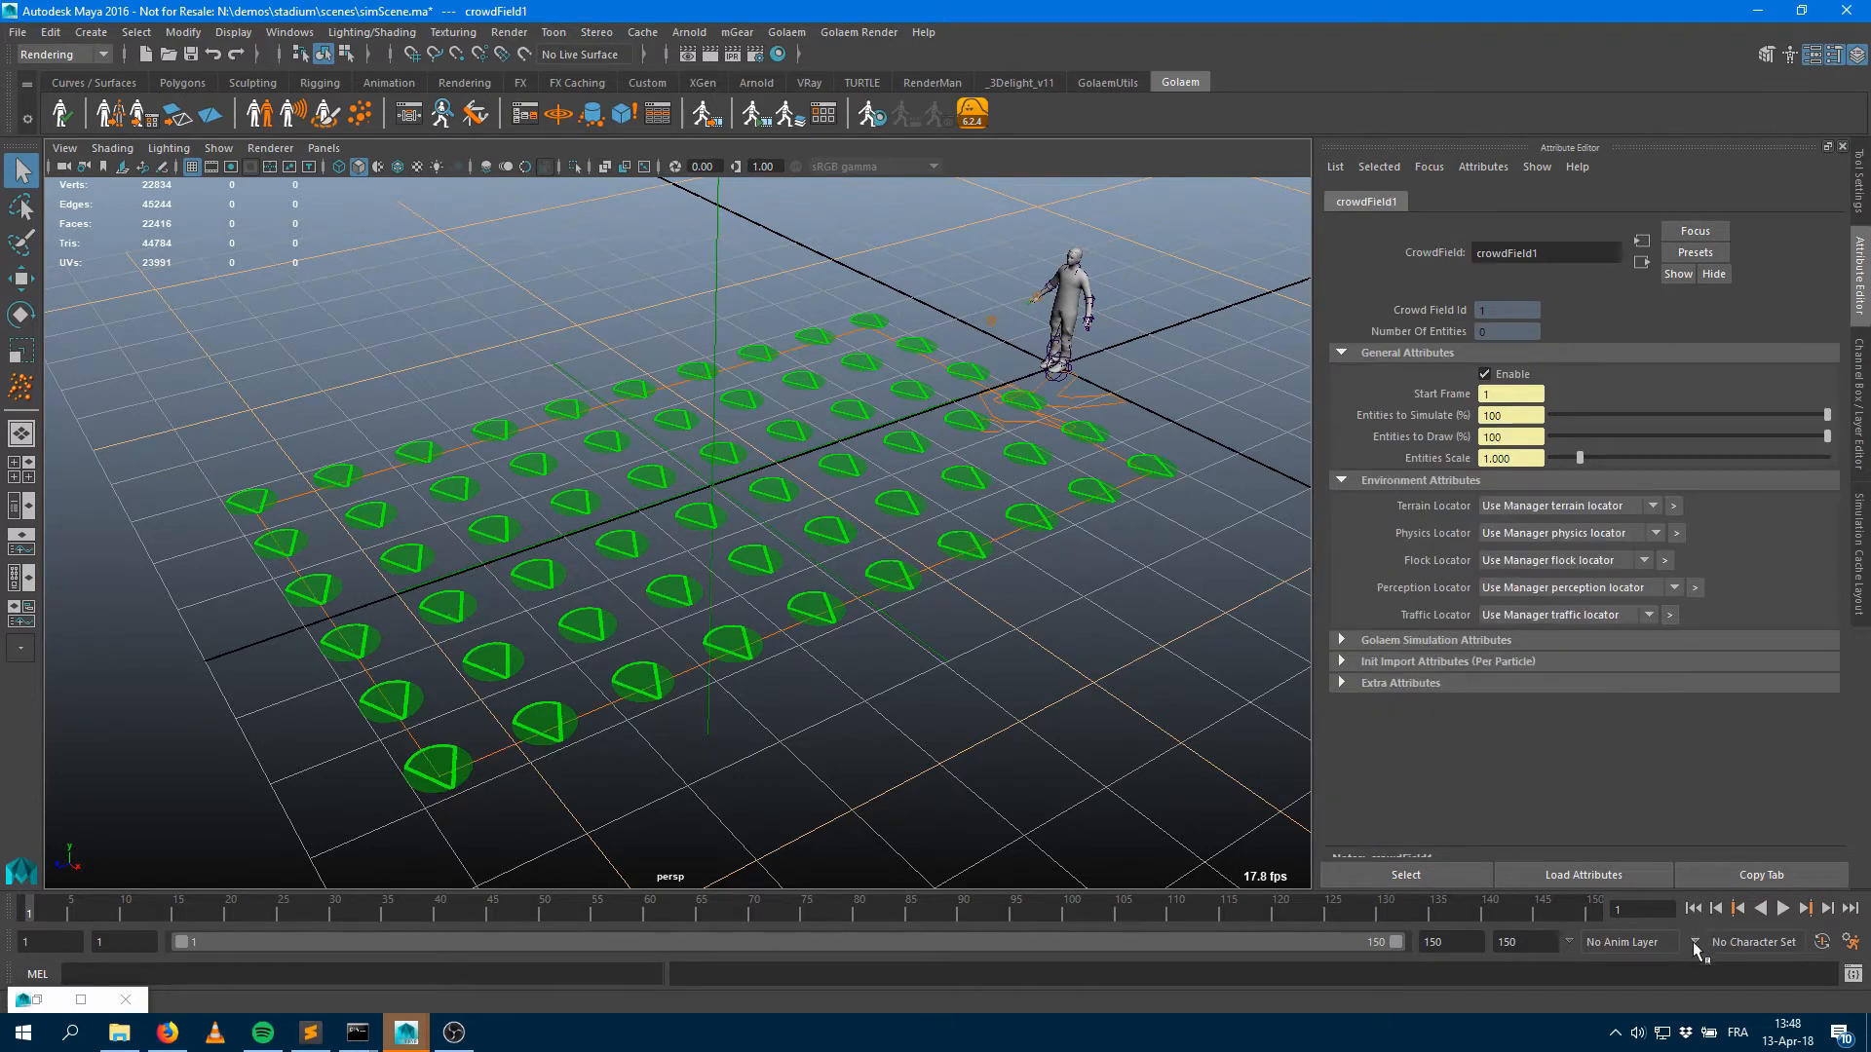
{"action": "left_click", "coordinate": [1826, 908]}
{"action": "left_click", "coordinate": [1826, 908]}
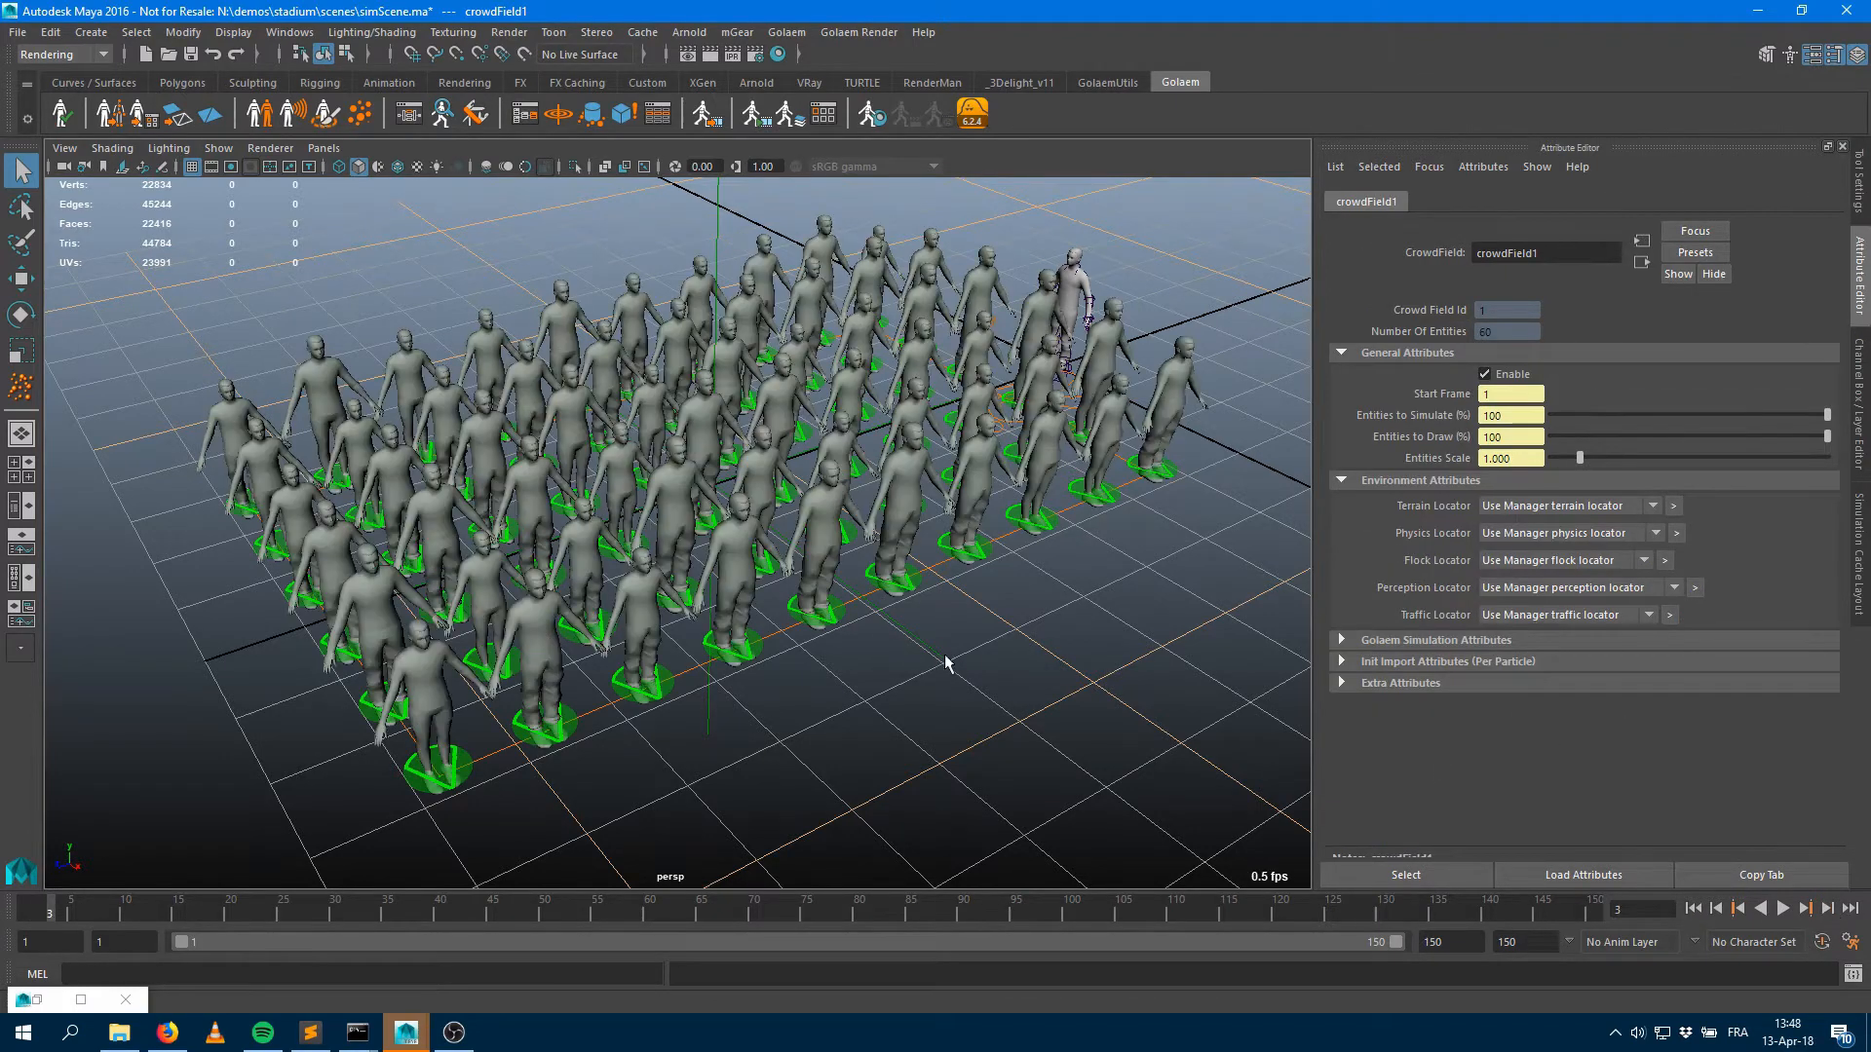
Switch the viewport to textured display and examine the clothing variations of the crowd
{"action": "left_click_drag", "start_coordinate": [945, 664], "coordinate": [876, 643], "text": "alt"}
{"action": "key", "text": "6"}
{"action": "mouse_move", "coordinate": [752, 693]}
{"action": "left_mouse_down", "text": "alt"}
{"action": "mouse_move", "coordinate": [721, 639]}
{"action": "mouse_move", "coordinate": [752, 685]}
{"action": "left_mouse_up", "text": "alt"}
{"action": "left_click_drag", "start_coordinate": [866, 666], "coordinate": [709, 584], "text": "alt"}
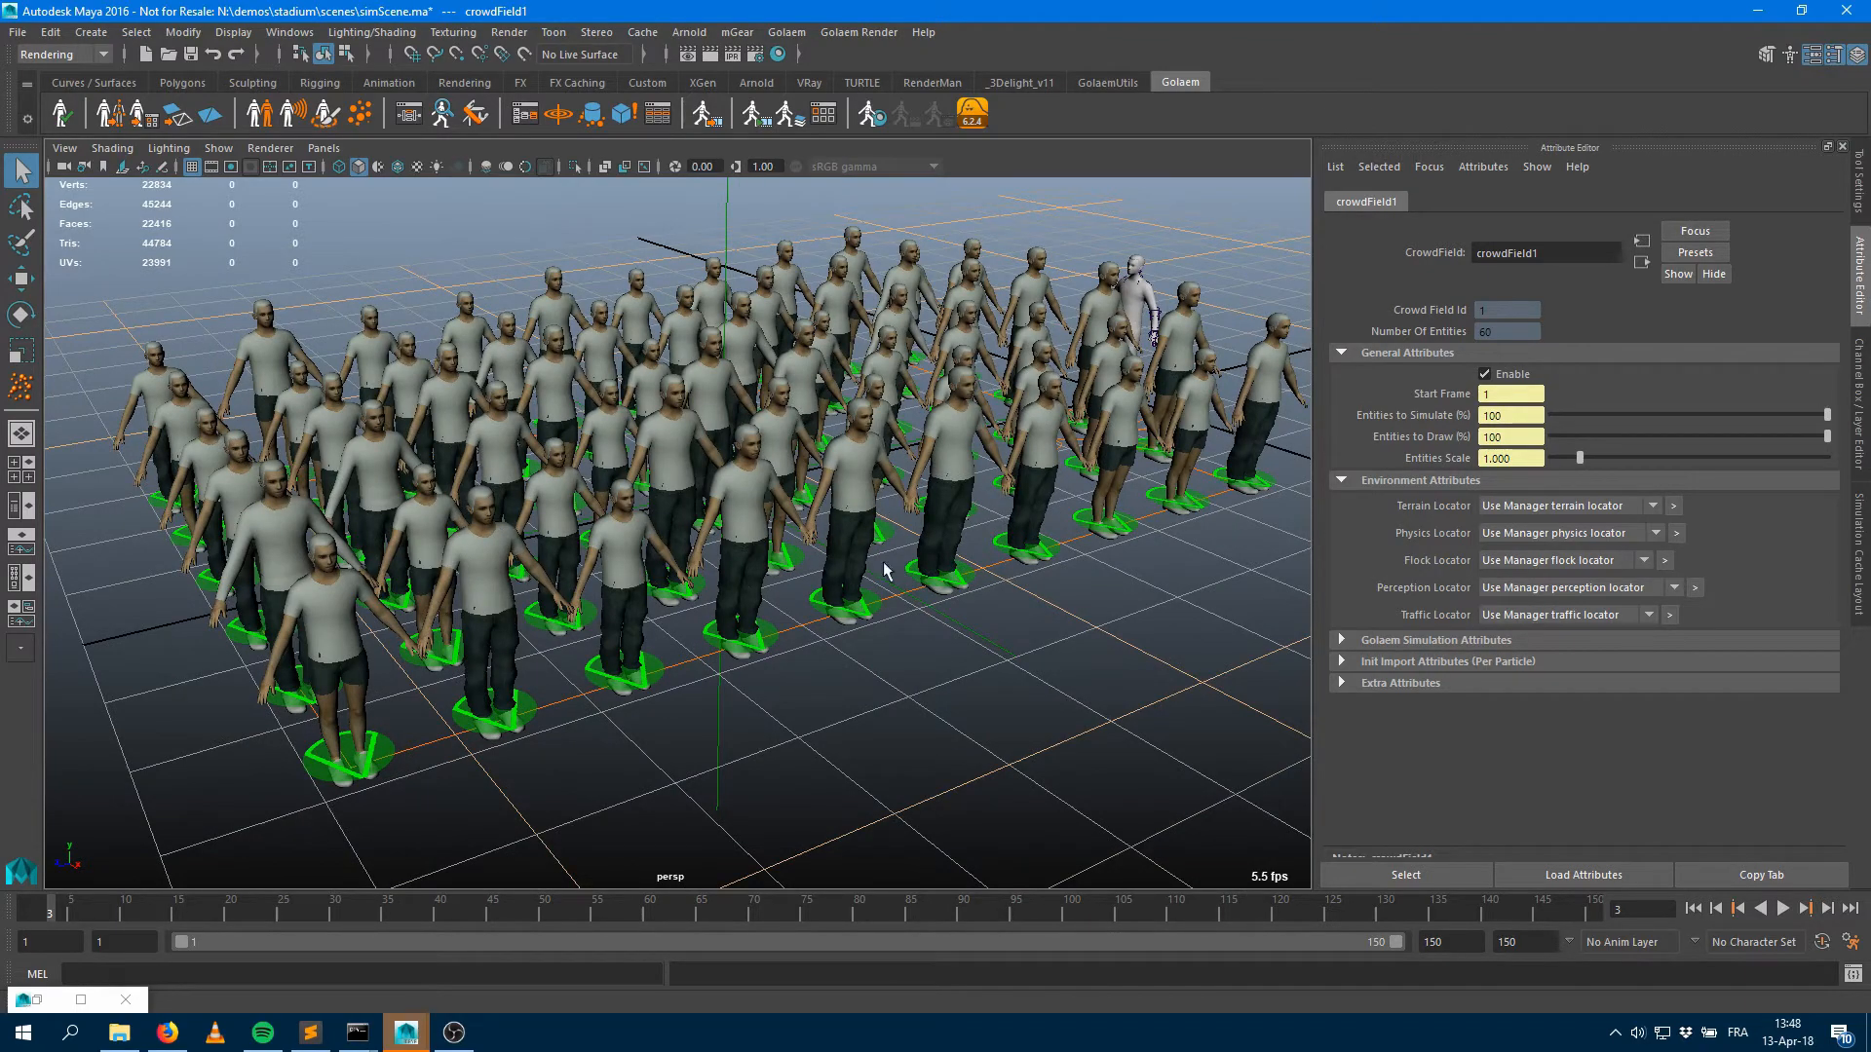
{"action": "mouse_move", "coordinate": [885, 570]}
{"action": "left_mouse_down", "text": "alt"}
{"action": "mouse_move", "coordinate": [828, 541]}
{"action": "mouse_move", "coordinate": [881, 546]}
{"action": "mouse_move", "coordinate": [875, 570]}
{"action": "left_mouse_up", "text": "alt"}
{"action": "right_click_drag", "start_coordinate": [830, 562], "coordinate": [772, 574], "text": "alt"}
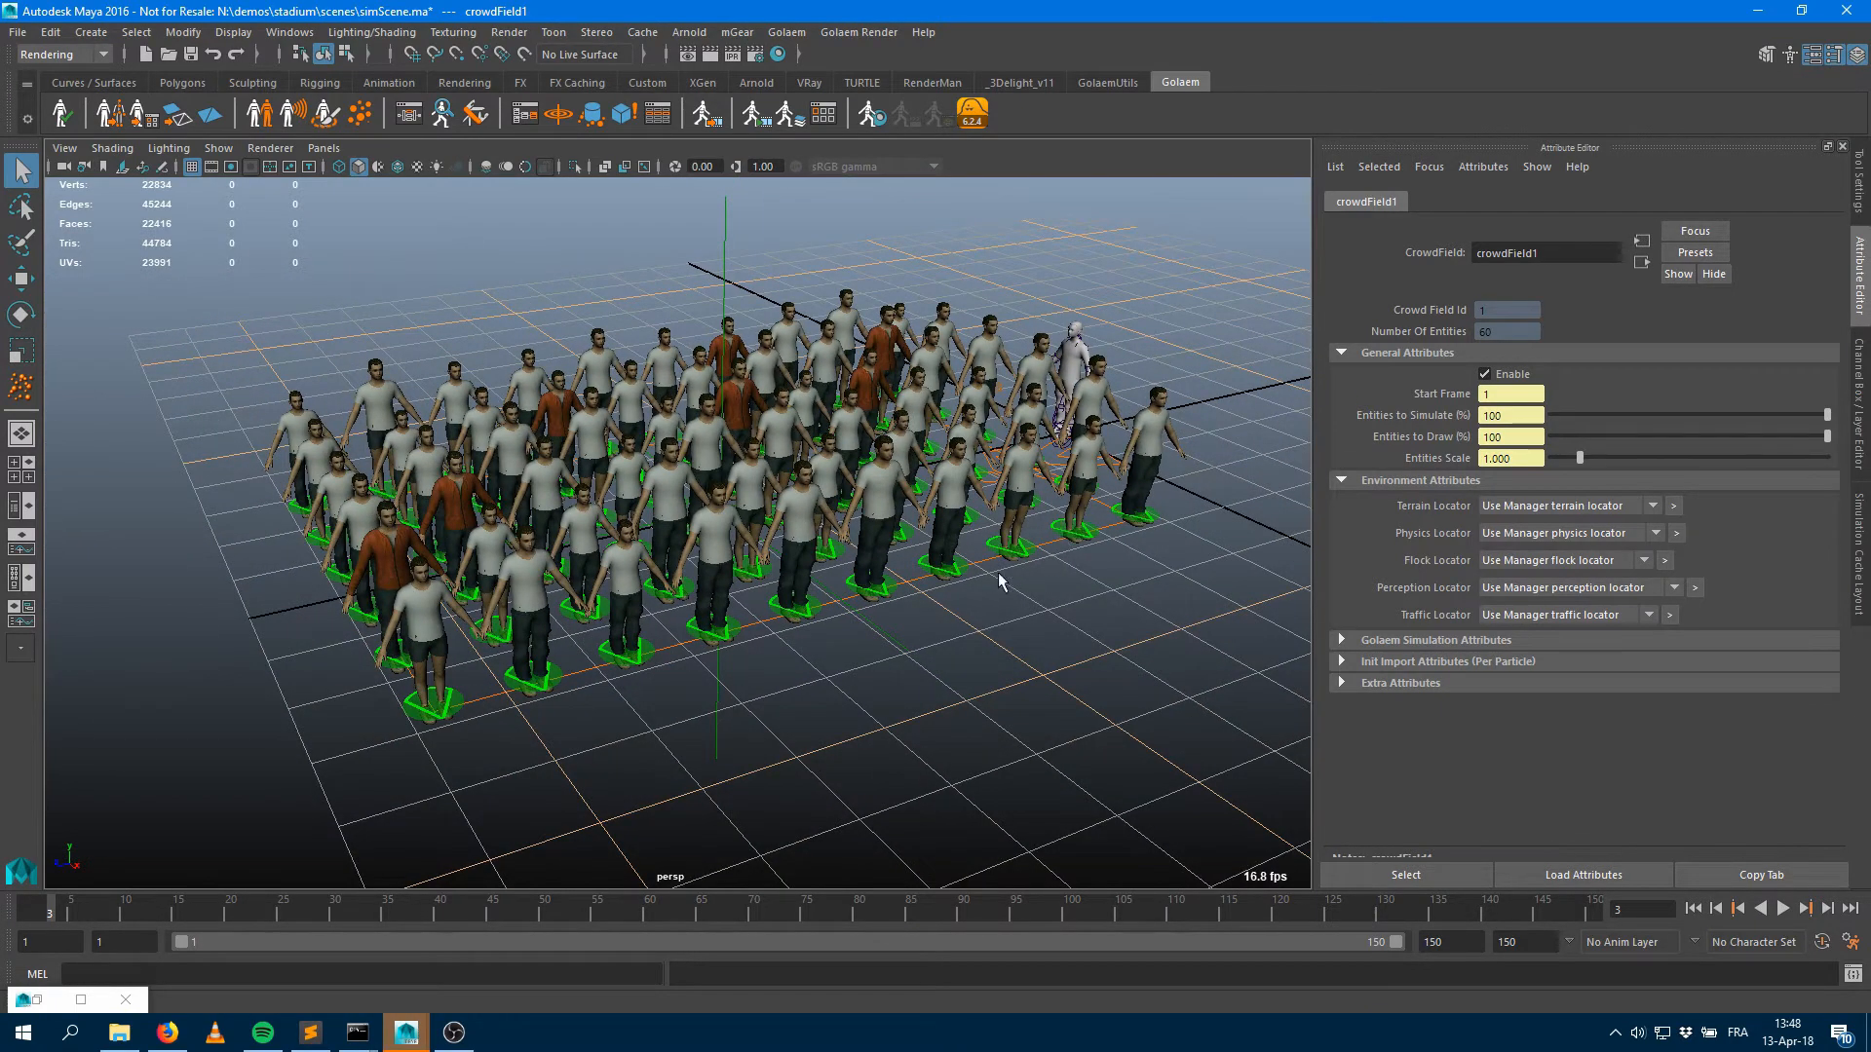
{"action": "left_click_drag", "start_coordinate": [816, 575], "coordinate": [816, 580], "text": "alt"}
Set Distance X and Z of popTool1 to 1.604 and replace the existing population with the new layout
{"action": "left_click", "coordinate": [730, 215]}
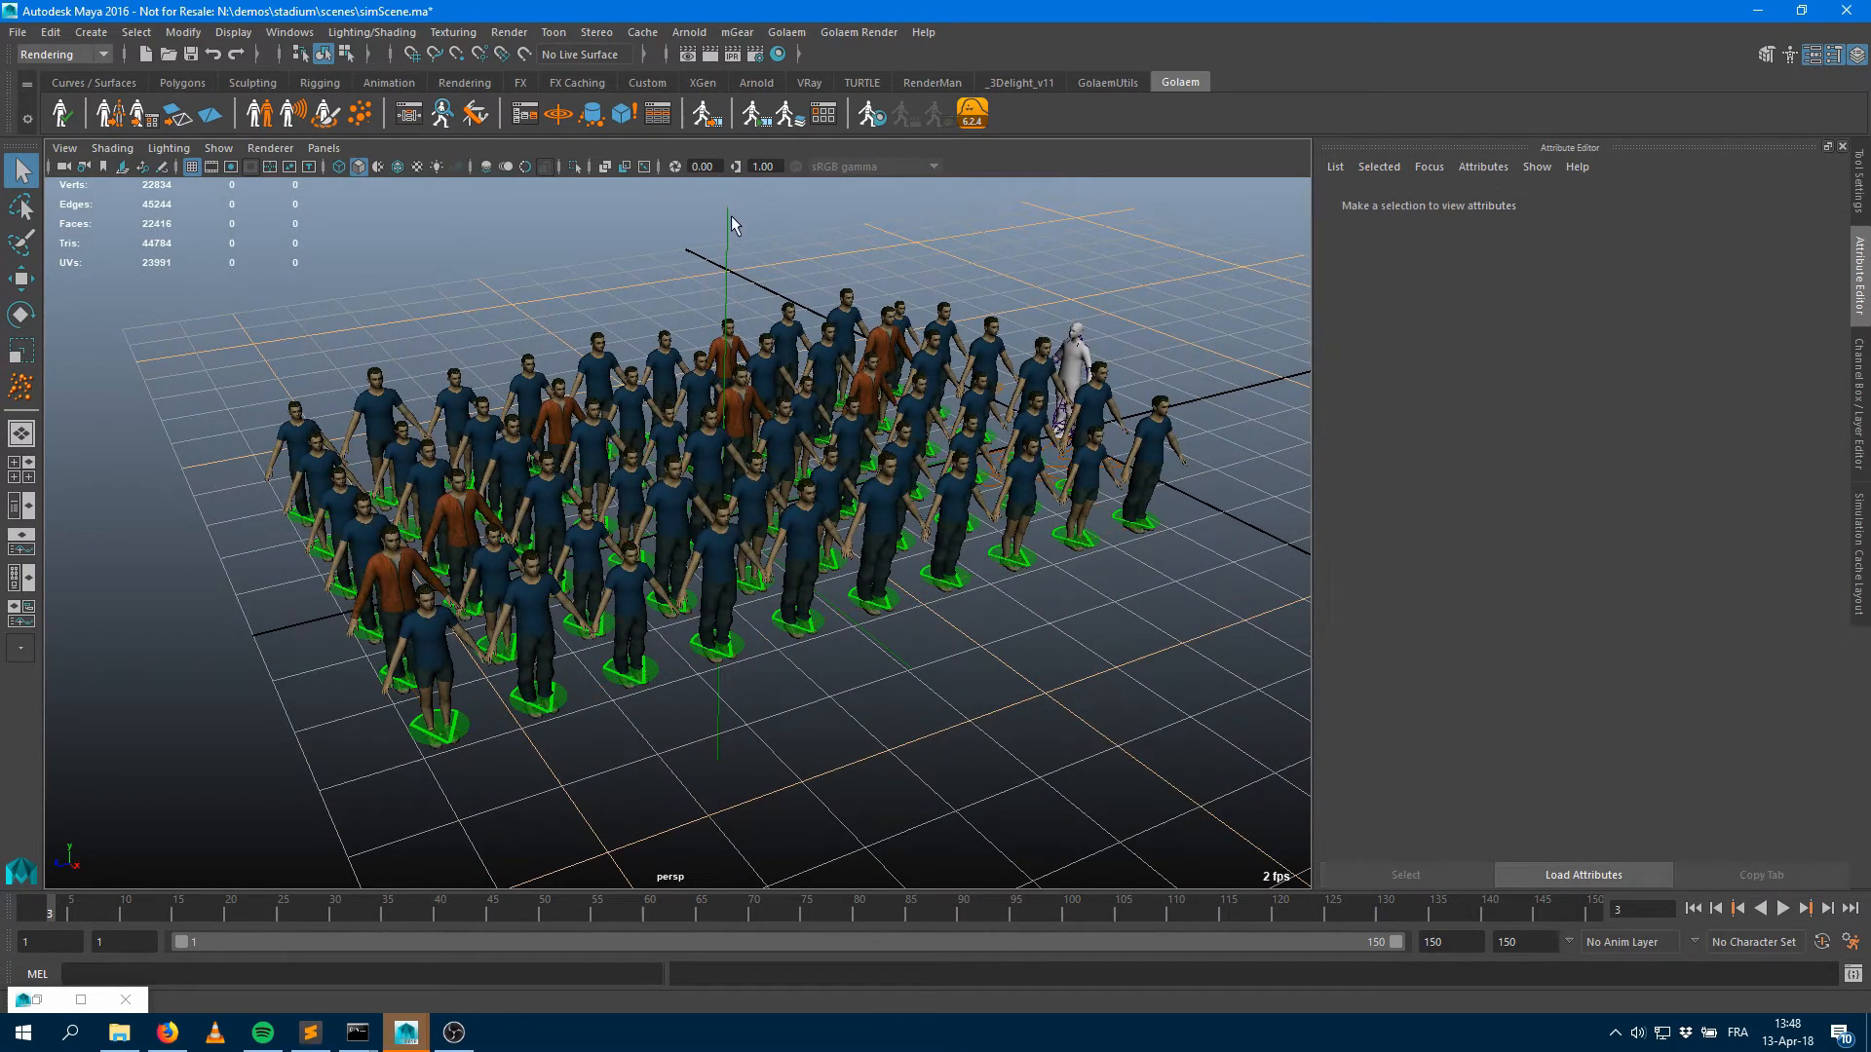
{"action": "key", "text": "shift+o"}
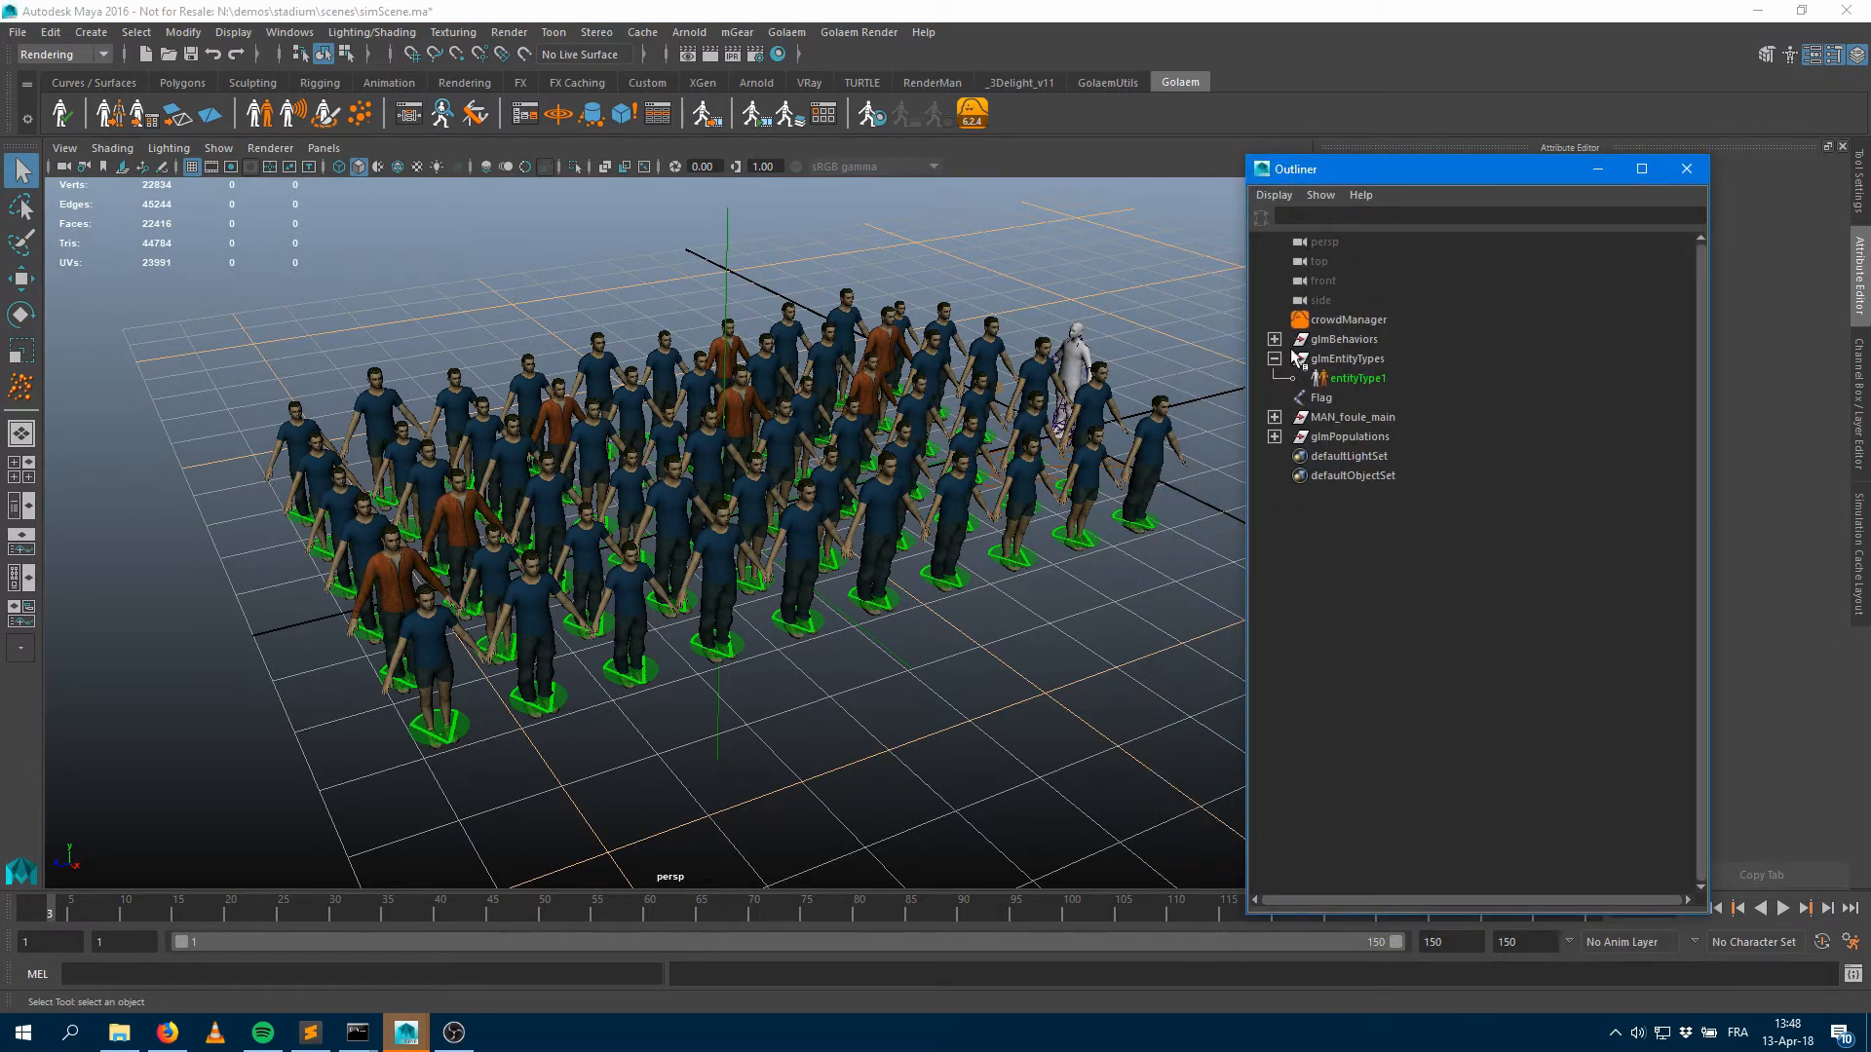
{"action": "left_click", "coordinate": [1273, 436]}
{"action": "left_click", "coordinate": [1352, 460]}
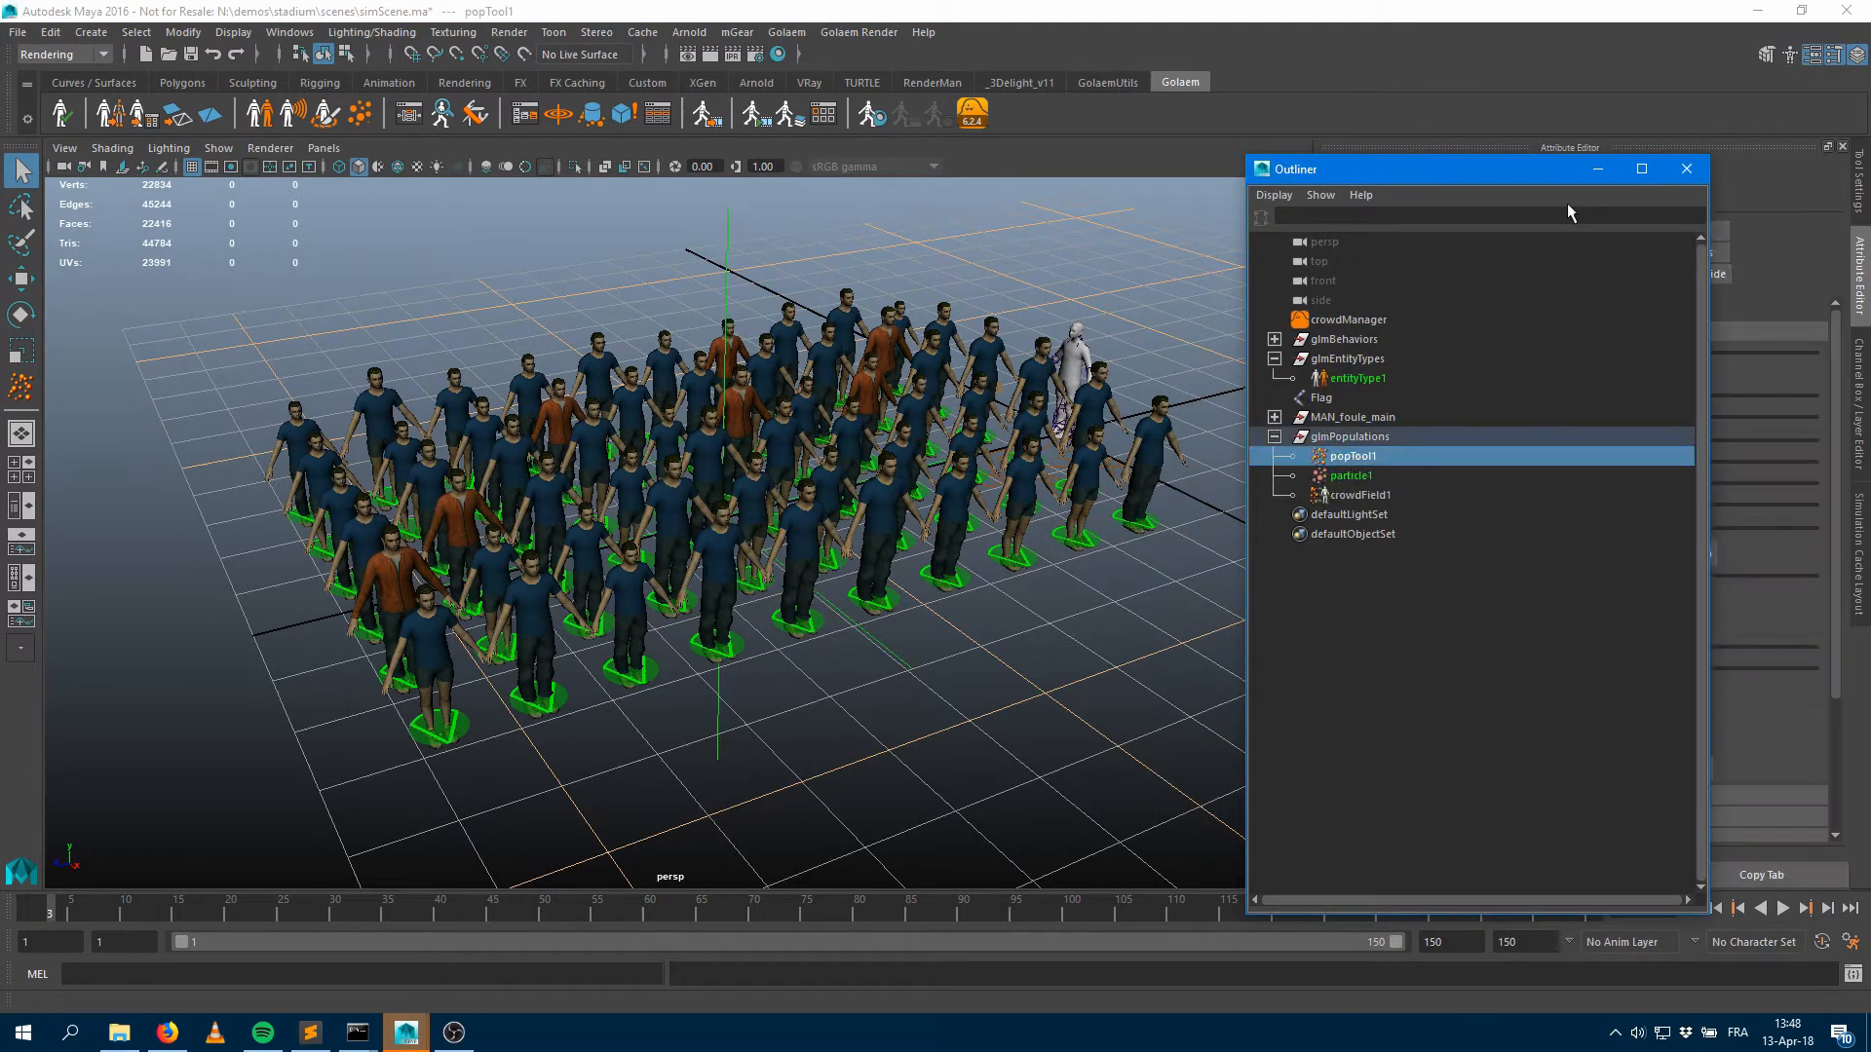
{"action": "left_click", "coordinate": [1596, 170]}
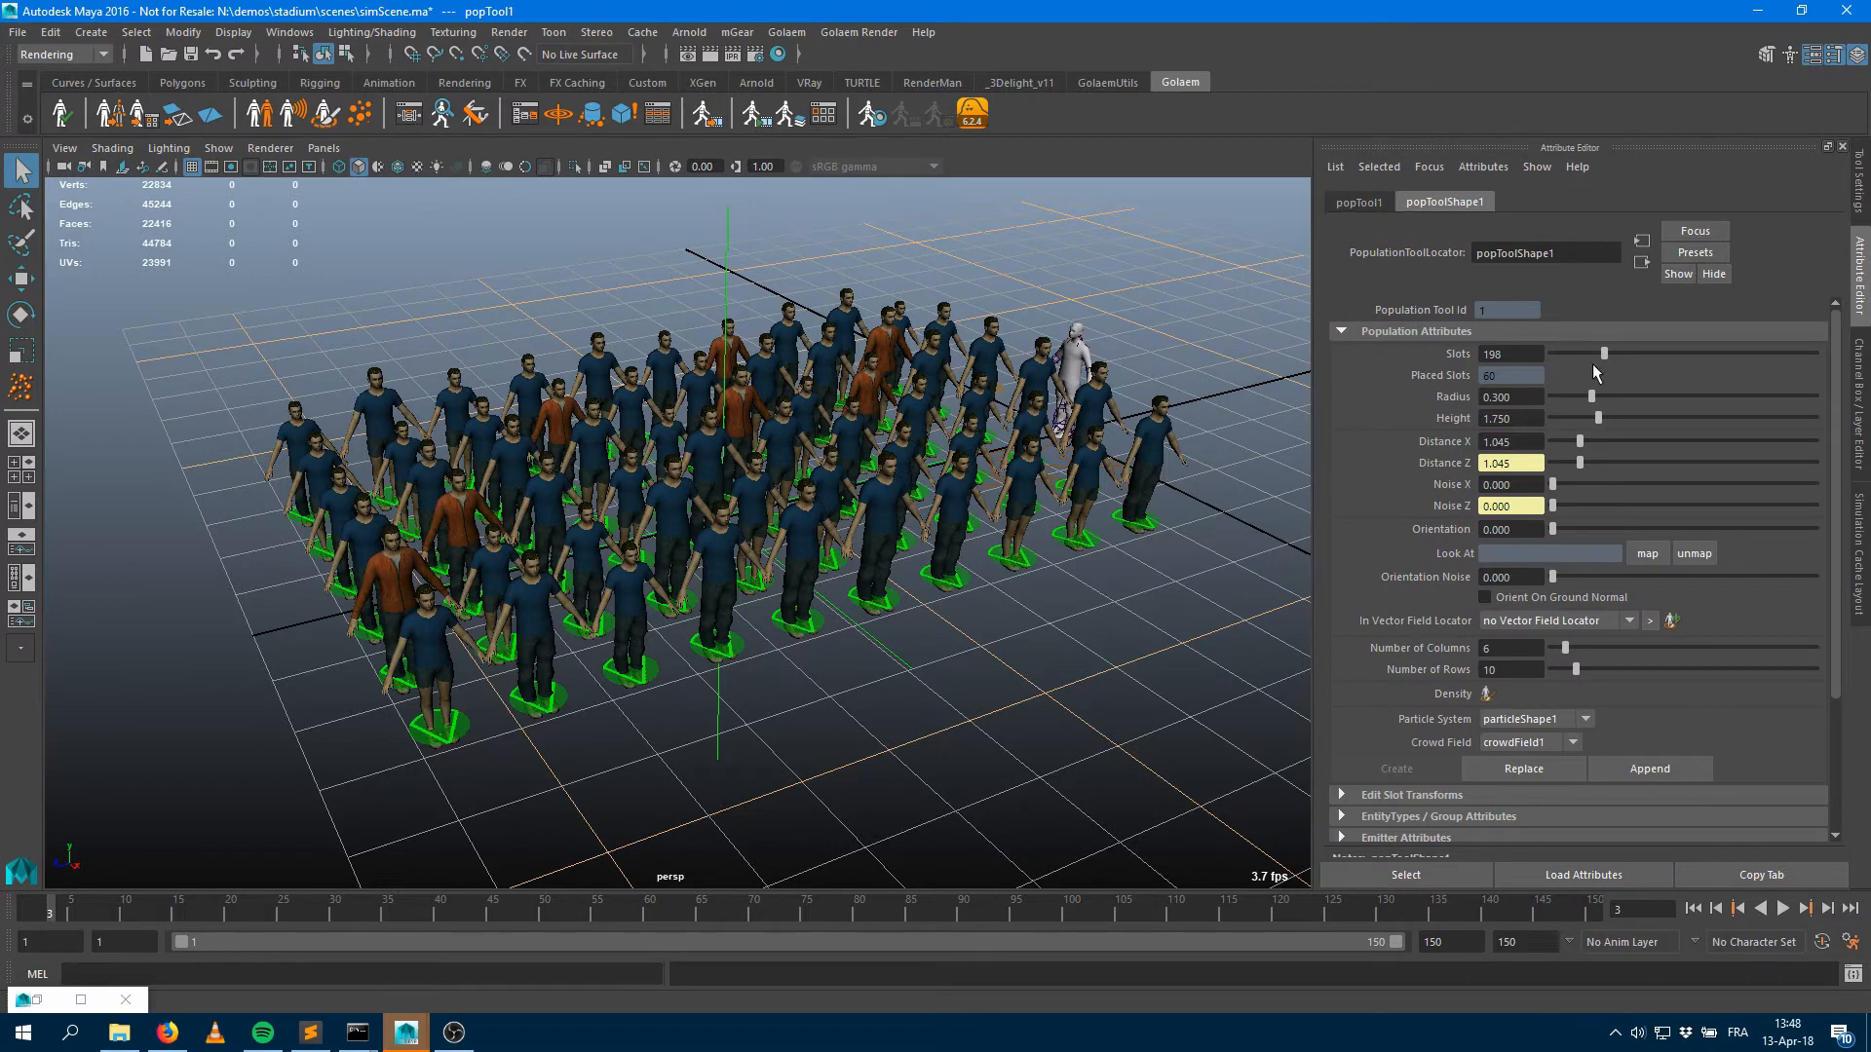
{"action": "left_click_drag", "start_coordinate": [1580, 441], "coordinate": [1596, 443]}
{"action": "left_click", "coordinate": [1549, 762]}
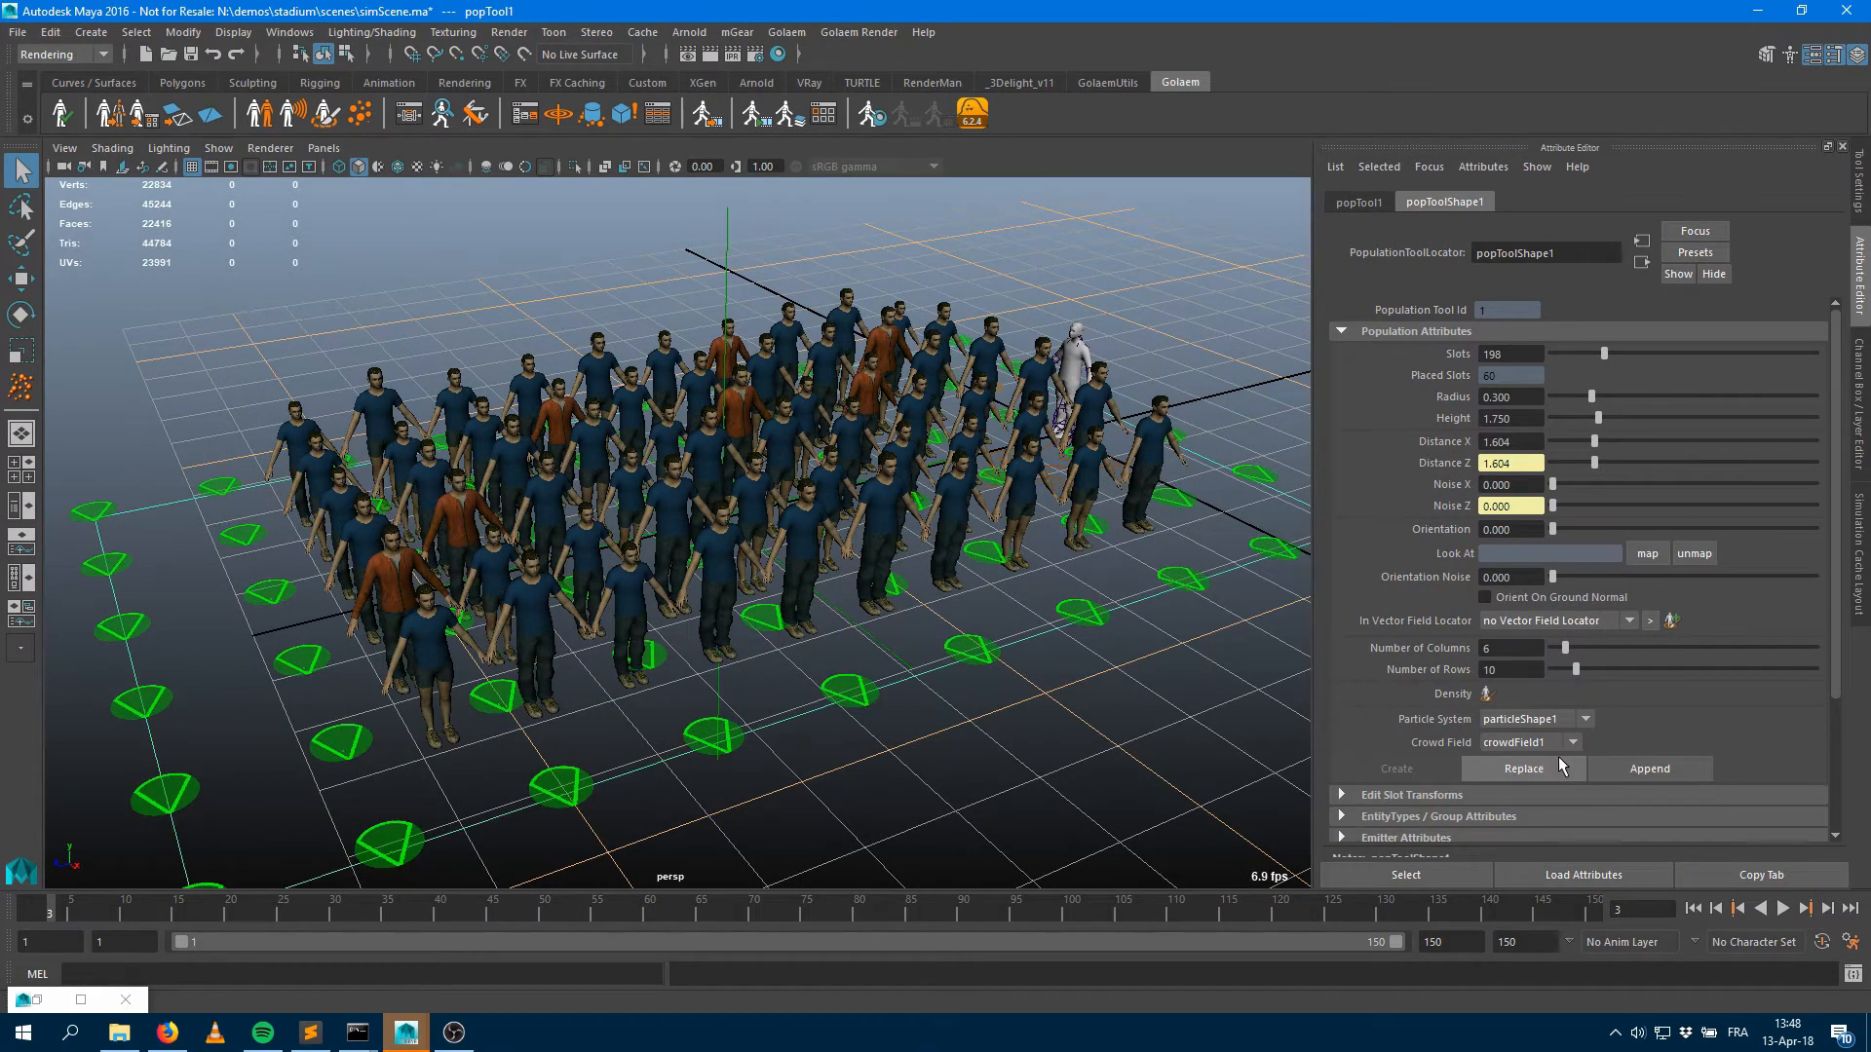
Rewind to the start frame and advance to frame 3 to simulate the replaced crowd
{"action": "left_click", "coordinate": [1693, 910]}
{"action": "left_click", "coordinate": [1827, 911]}
{"action": "left_click", "coordinate": [1828, 911]}
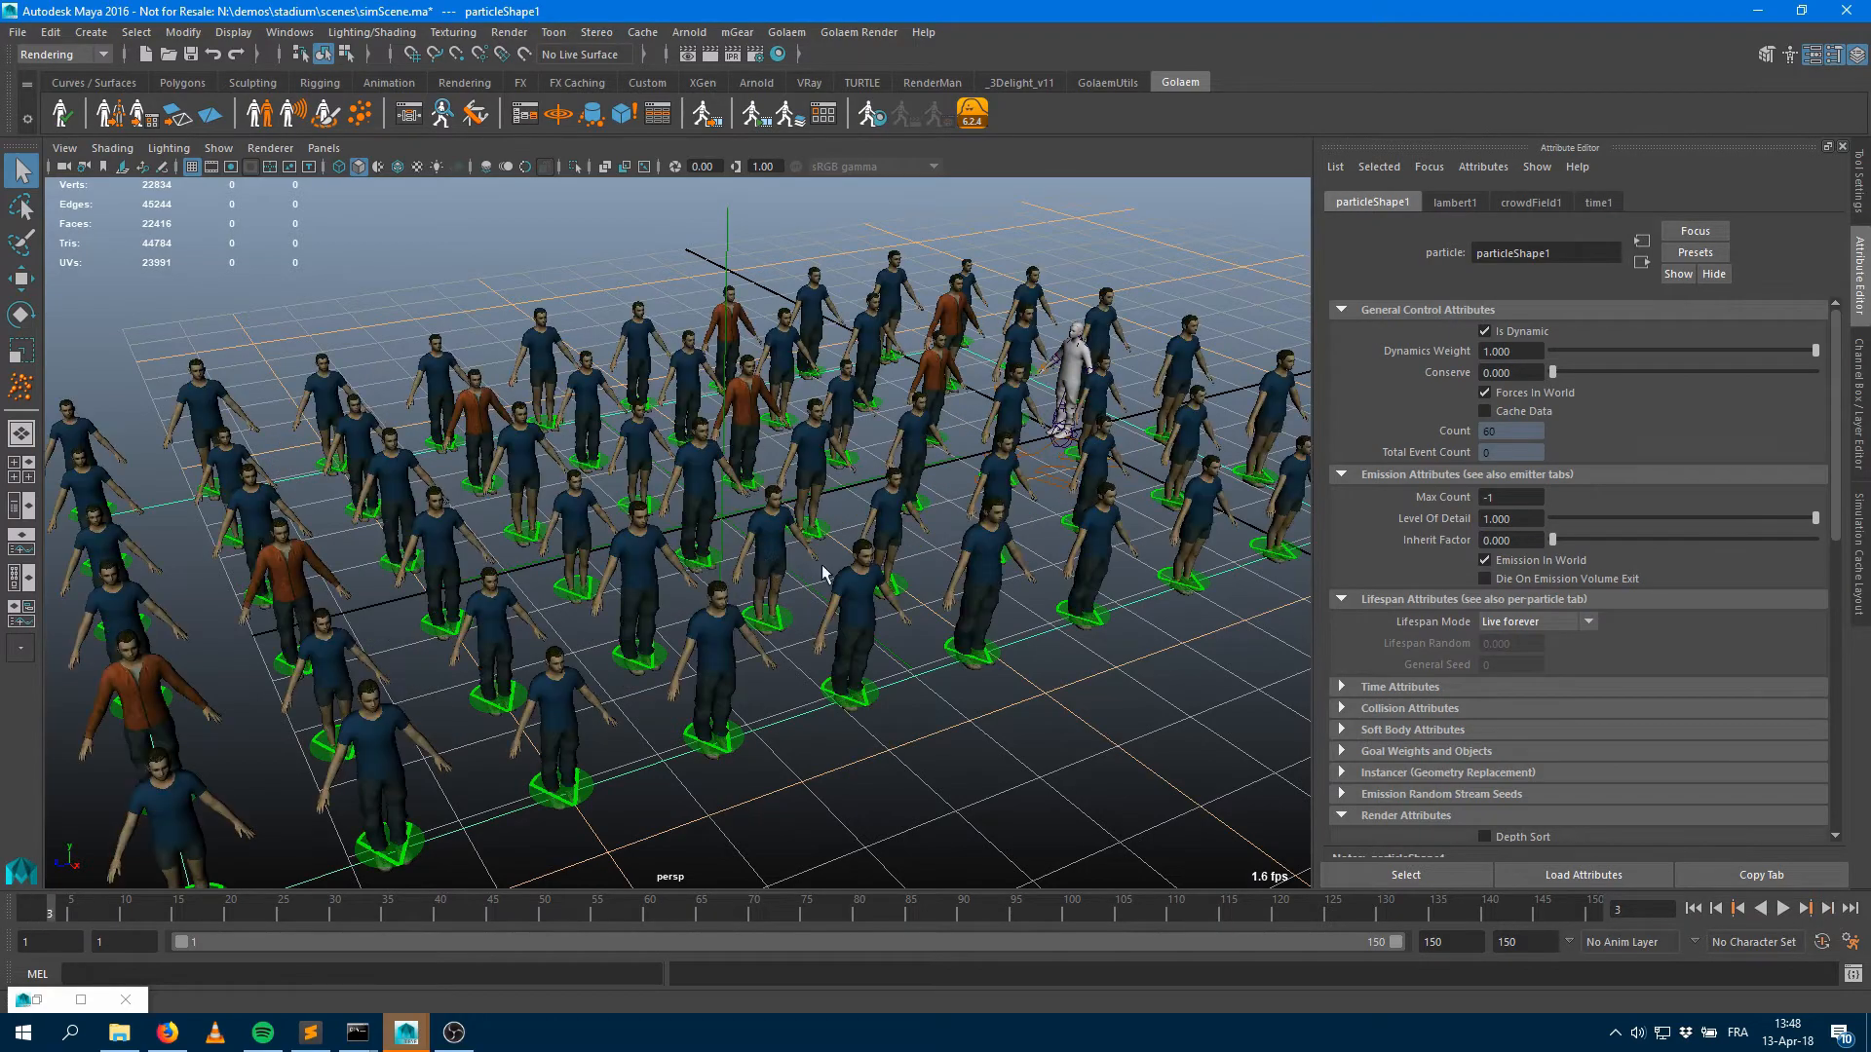
{"action": "left_click_drag", "start_coordinate": [858, 583], "coordinate": [805, 482], "text": "alt"}
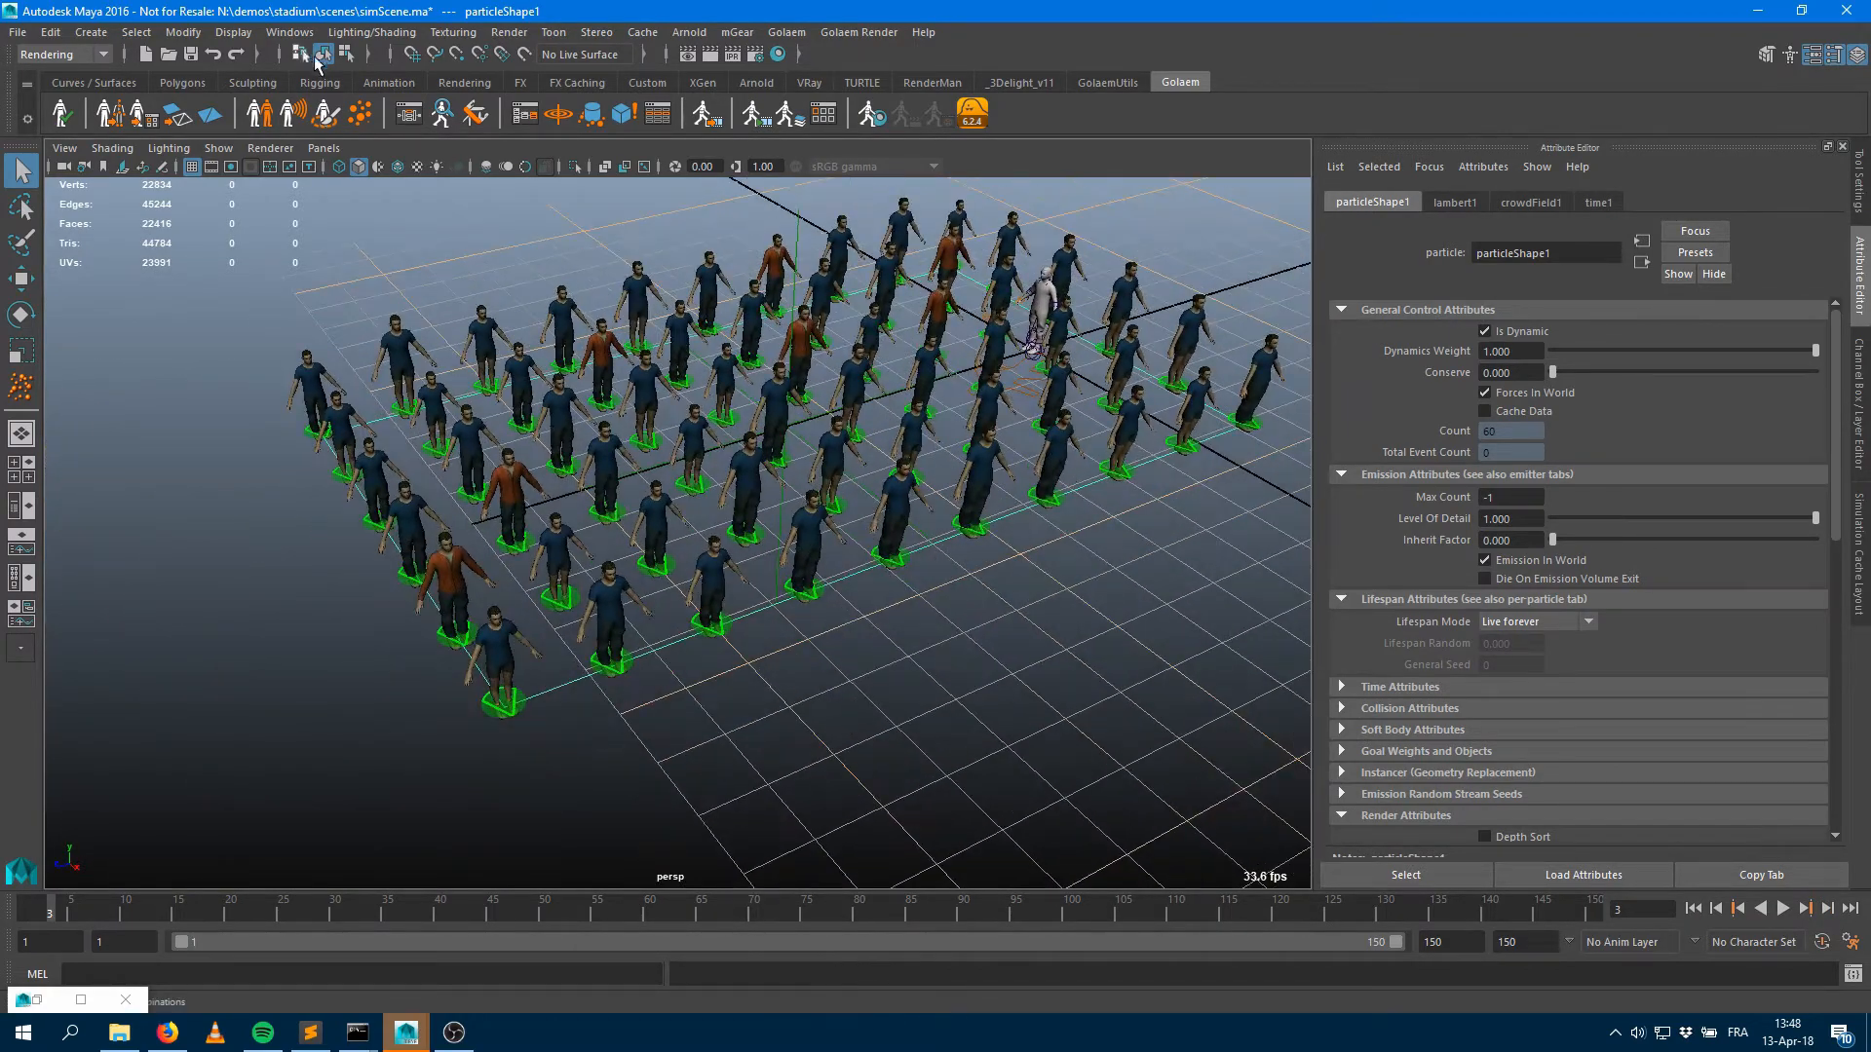
Open entityTypeShape1 in the Golaem Behavior Editor and add a Motion behavior on the link between its start and end nodes
{"action": "left_click", "coordinate": [409, 114]}
{"action": "double_click", "coordinate": [1542, 156]}
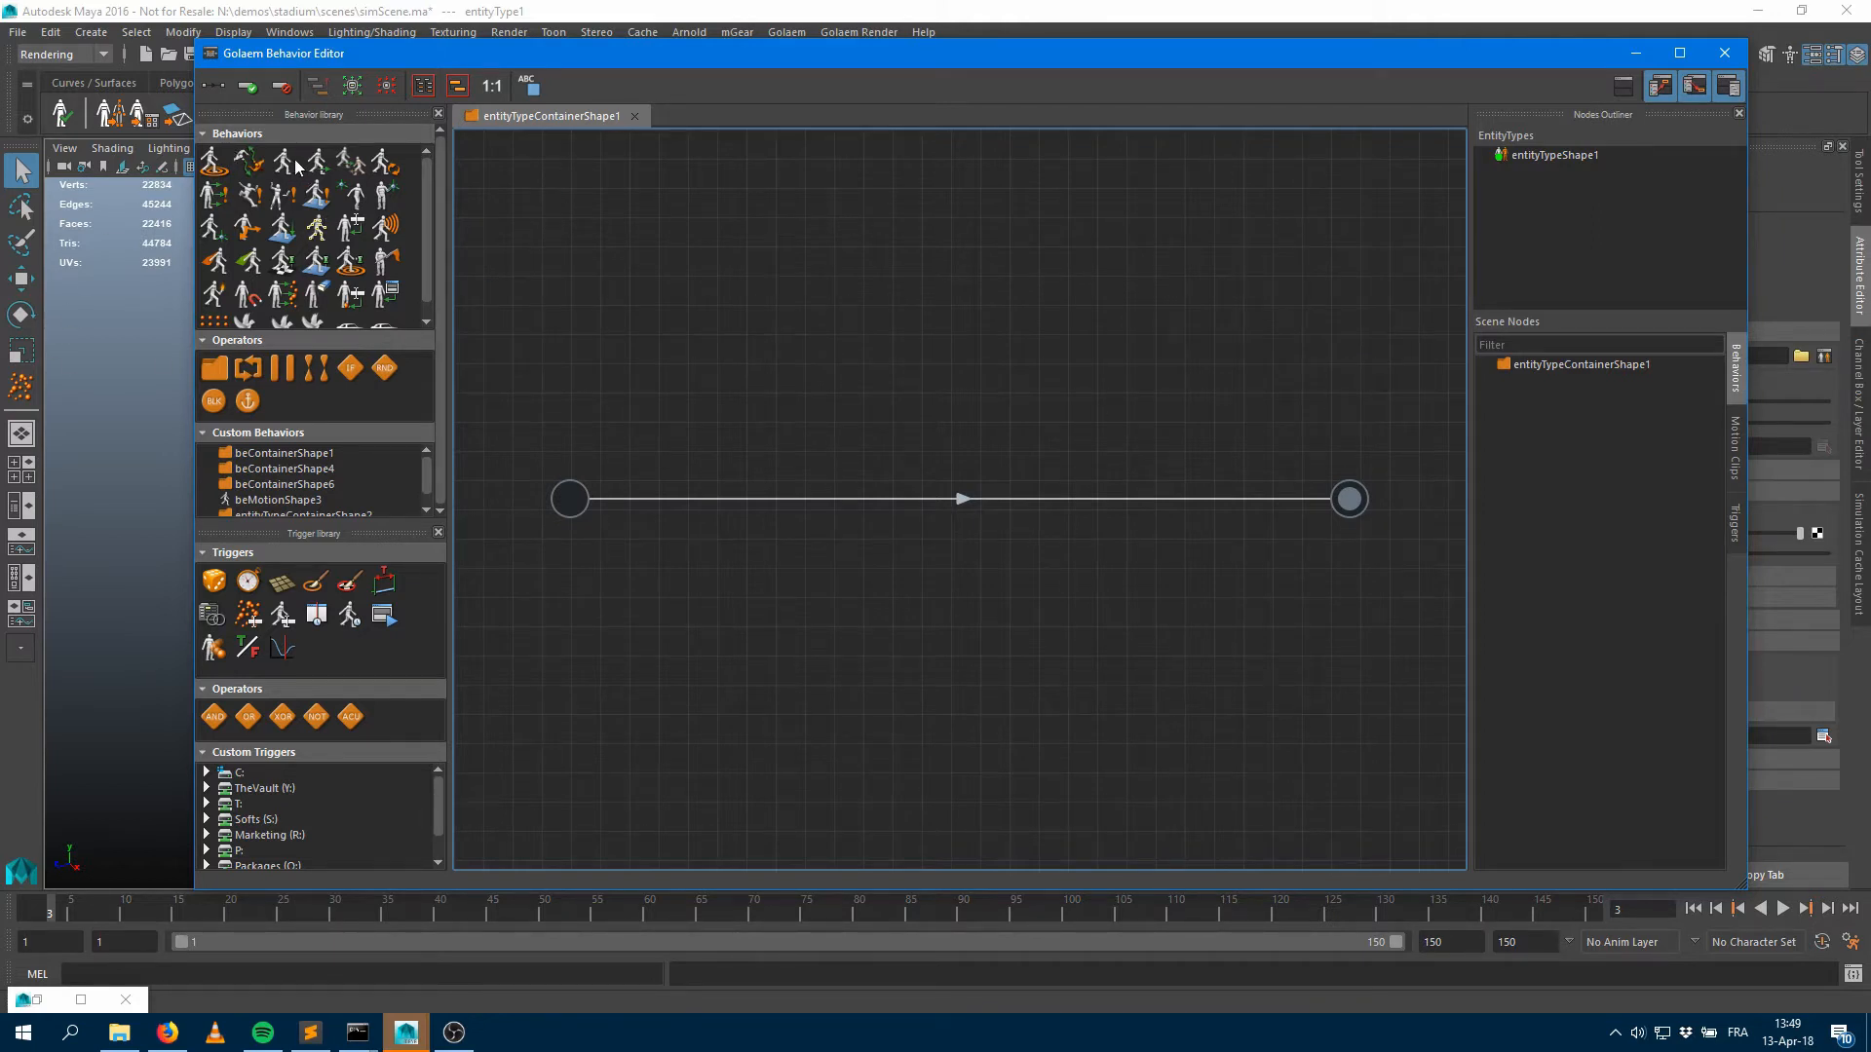
{"action": "left_click_drag", "start_coordinate": [281, 163], "coordinate": [940, 512]}
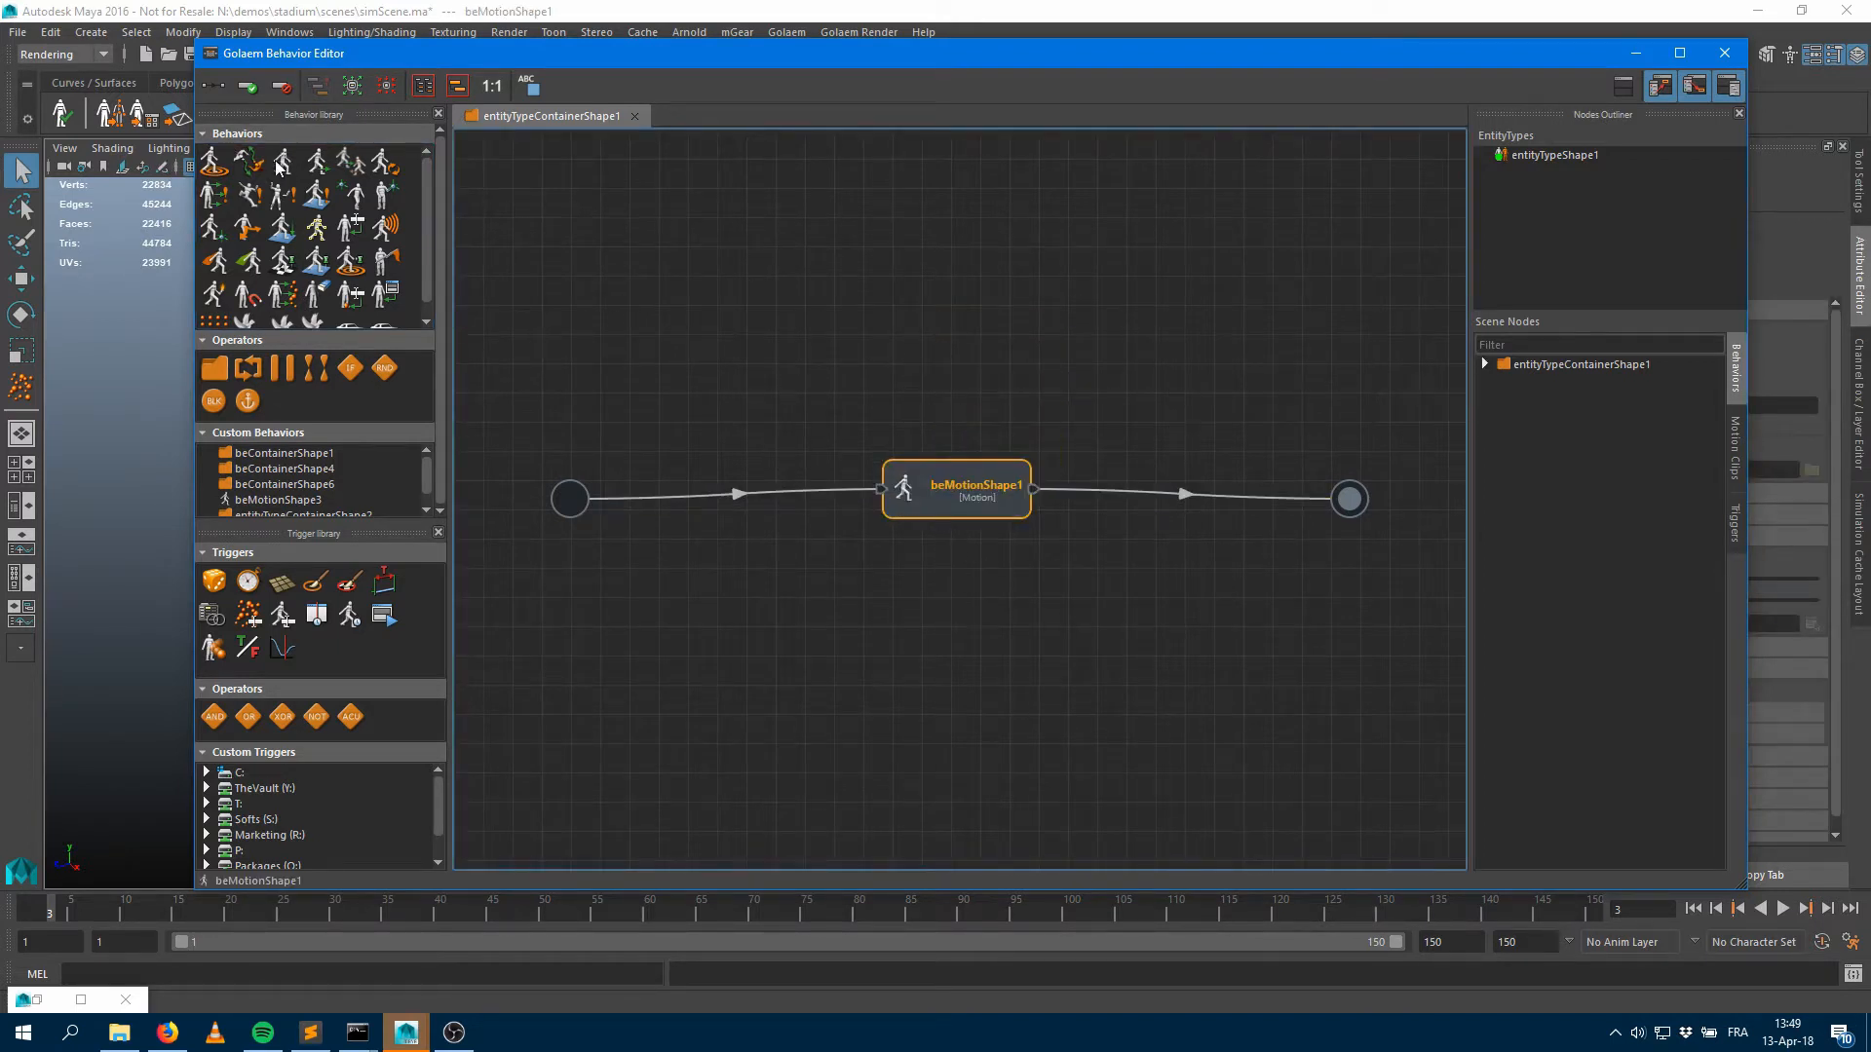
{"action": "left_click_drag", "start_coordinate": [933, 497], "coordinate": [921, 454]}
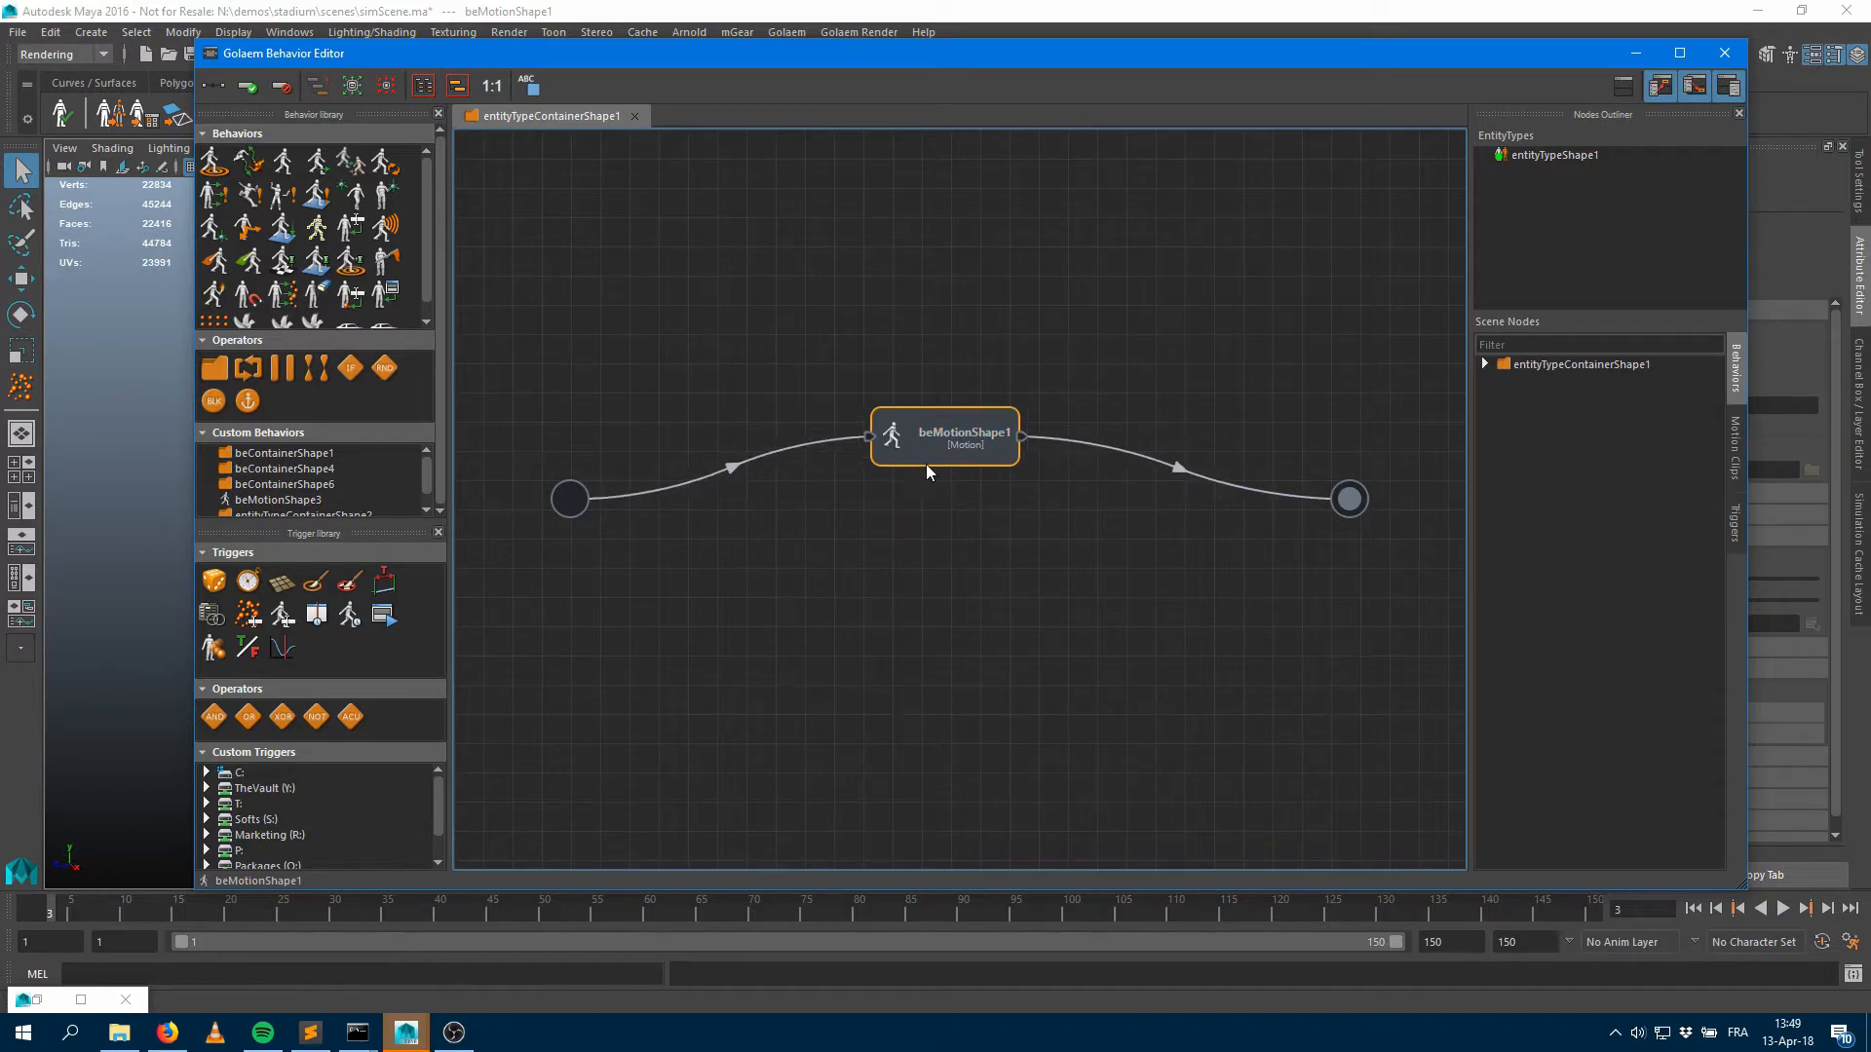
Load Casual_SitWatching_1.gmo and Casual_SitWatching_2.gmo from the project's golaem/motions folder into the beMotionShape1 behavior
{"action": "double_click", "coordinate": [926, 464]}
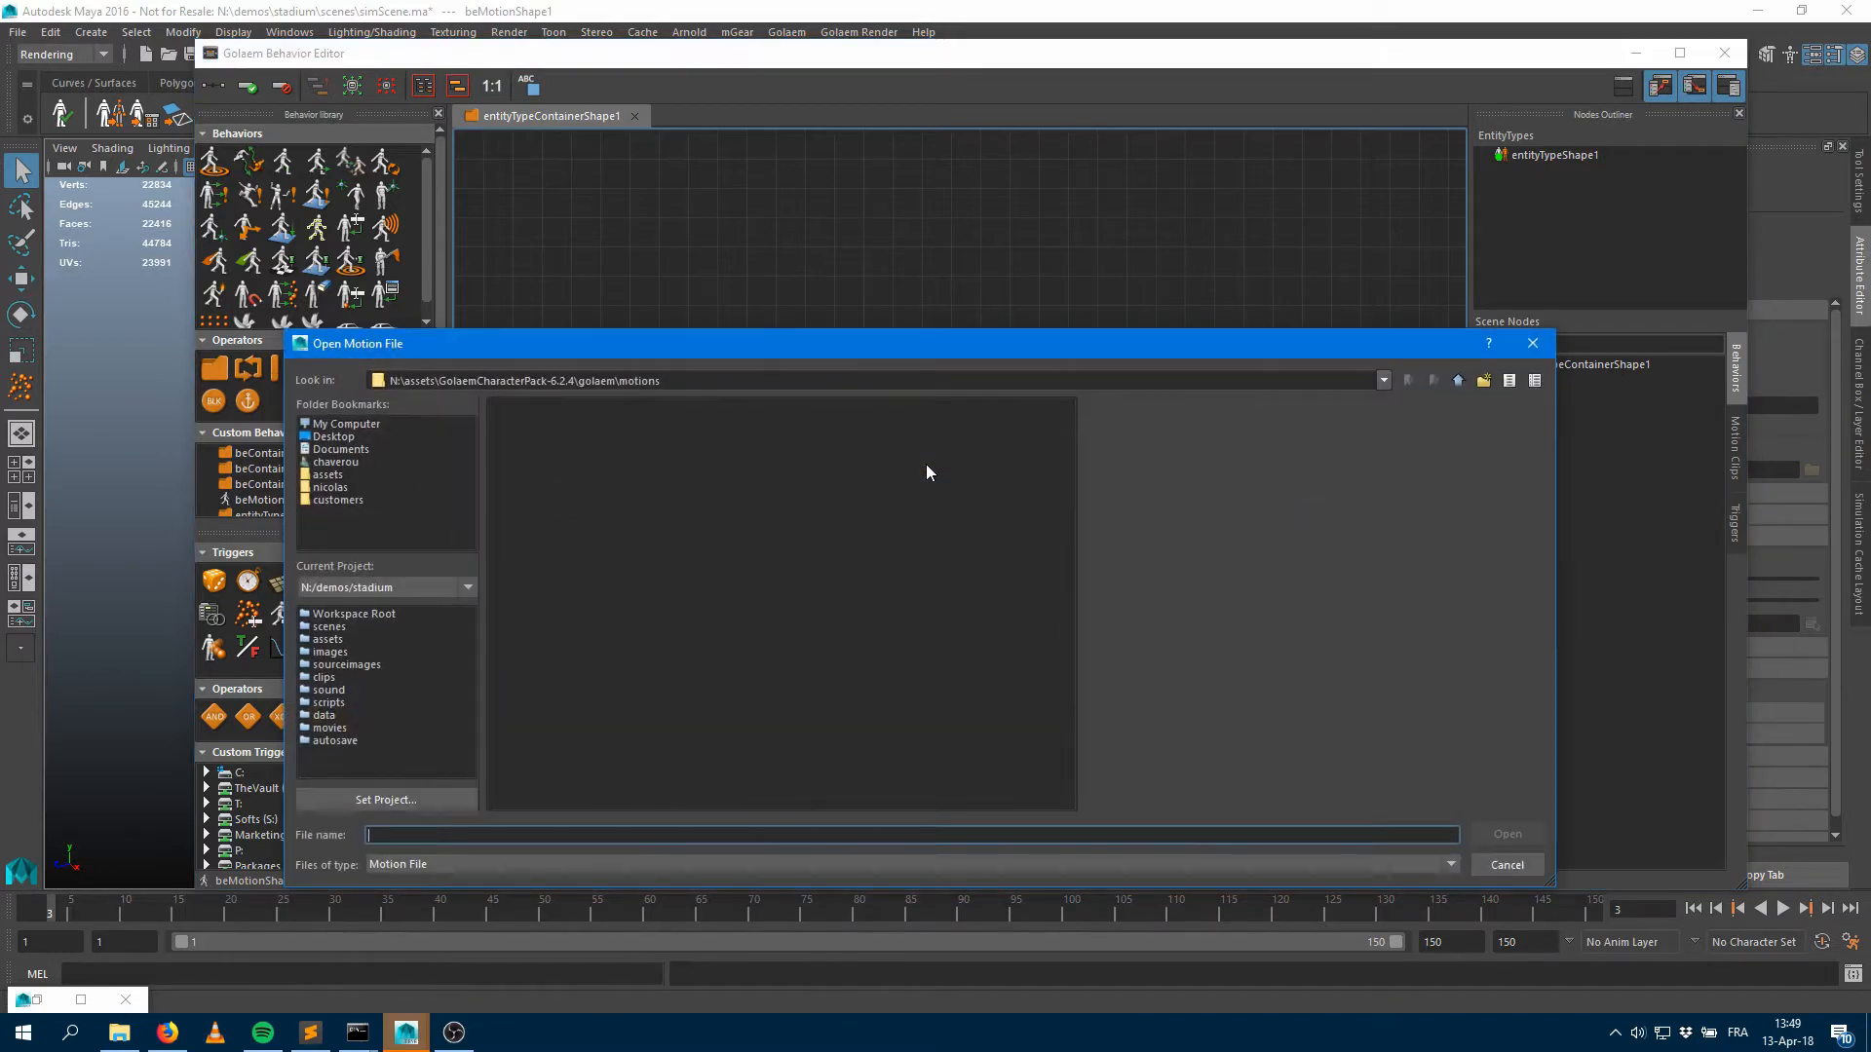
{"action": "left_click", "coordinate": [353, 614]}
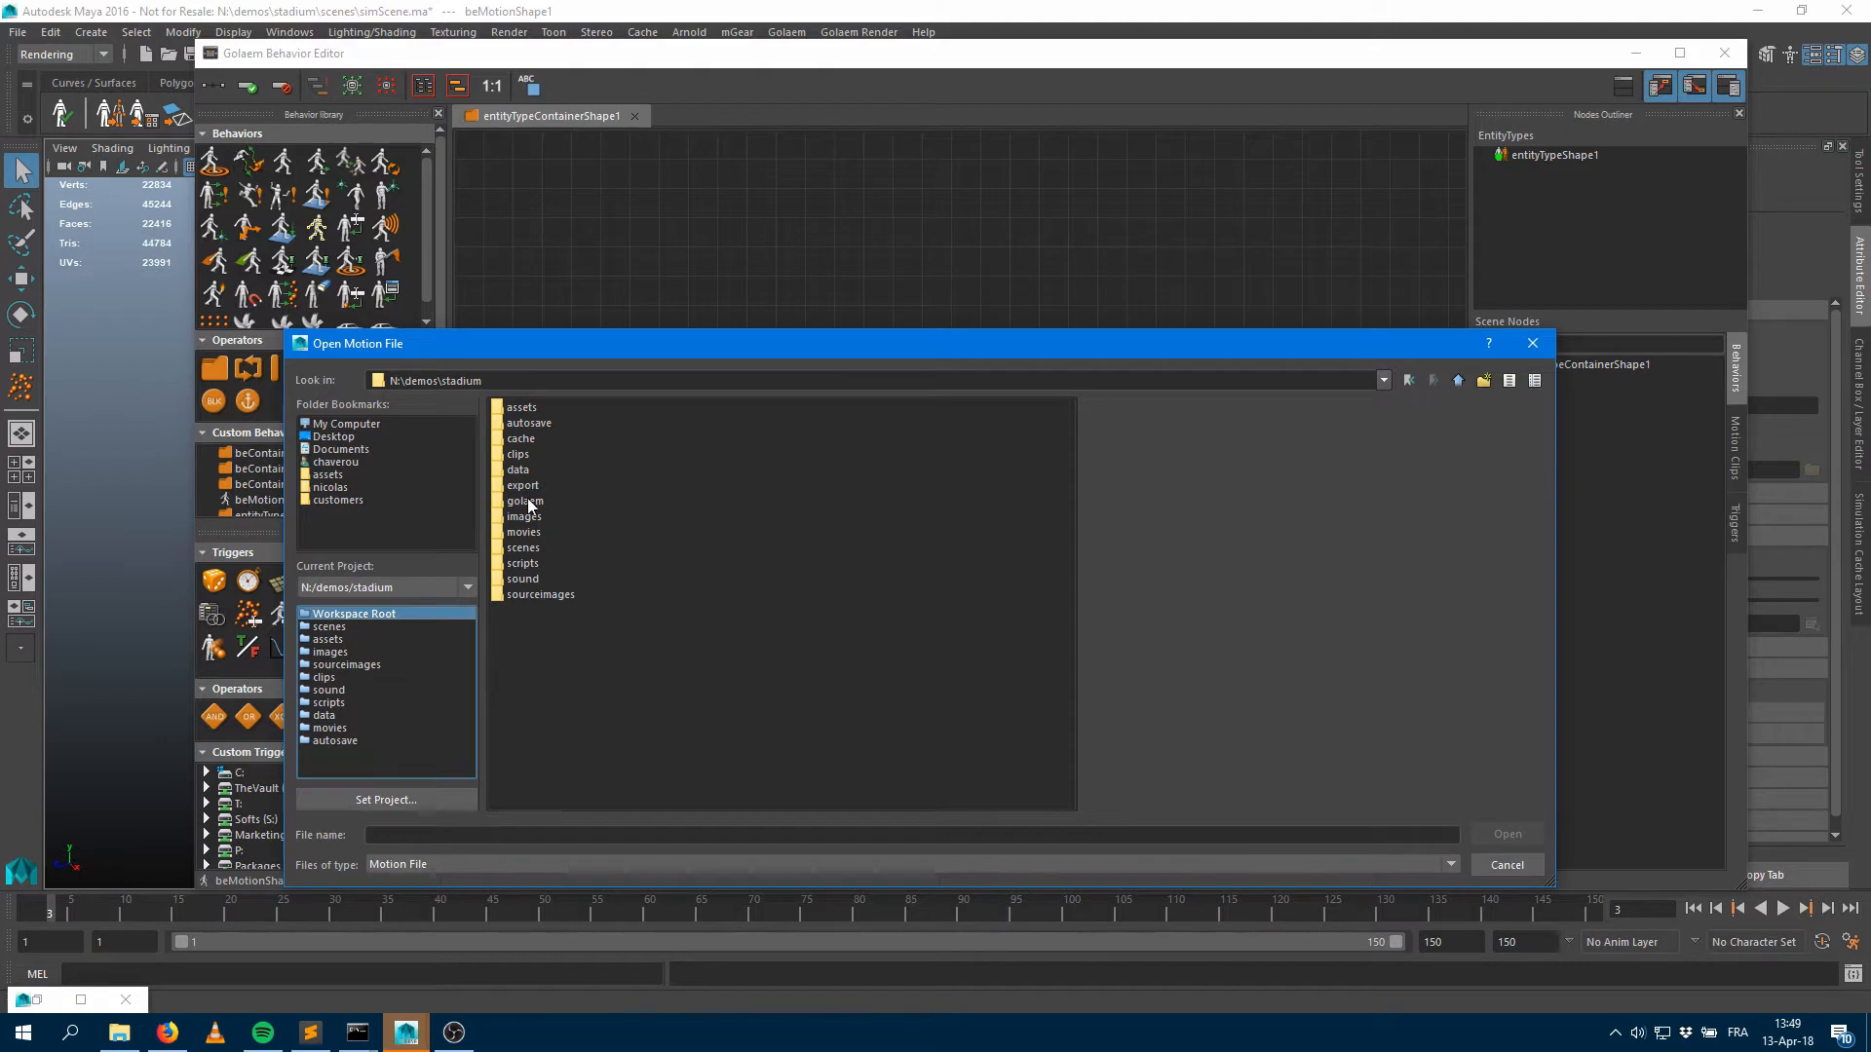
{"action": "double_click", "coordinate": [526, 500]}
{"action": "double_click", "coordinate": [518, 423]}
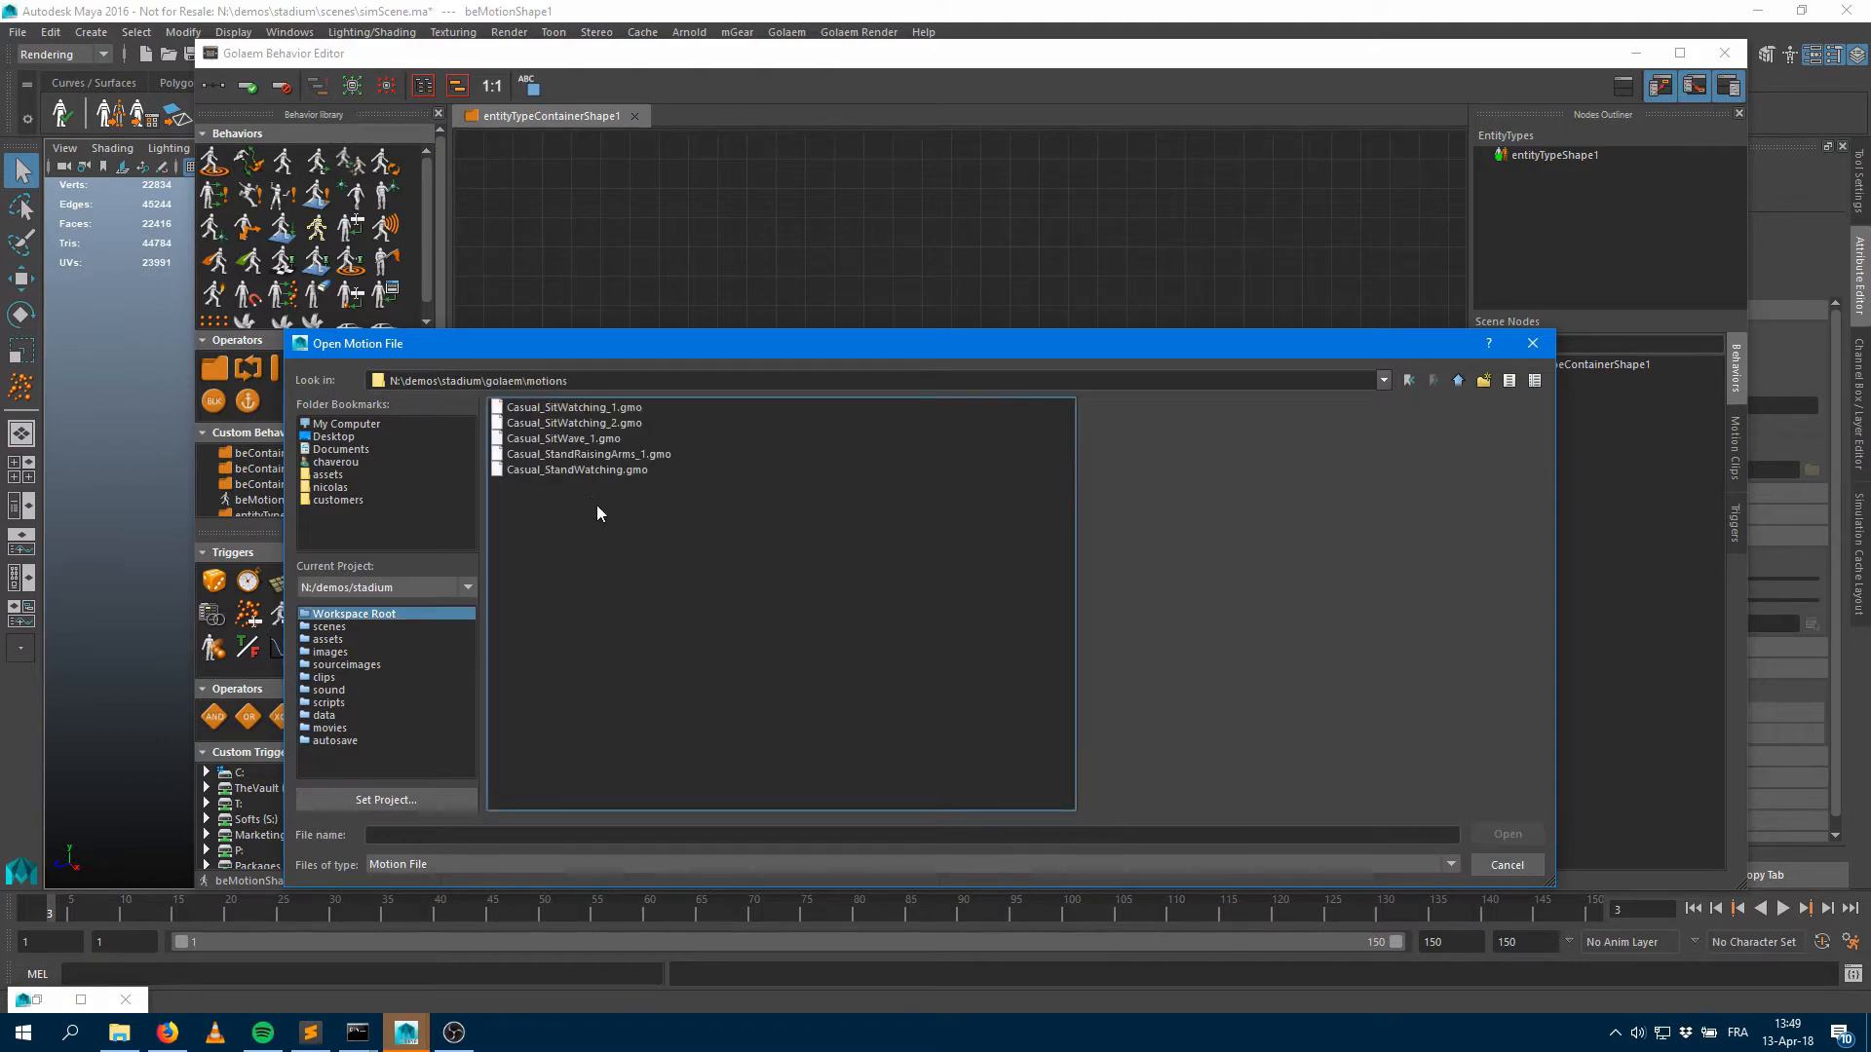
{"action": "left_click", "coordinate": [612, 411]}
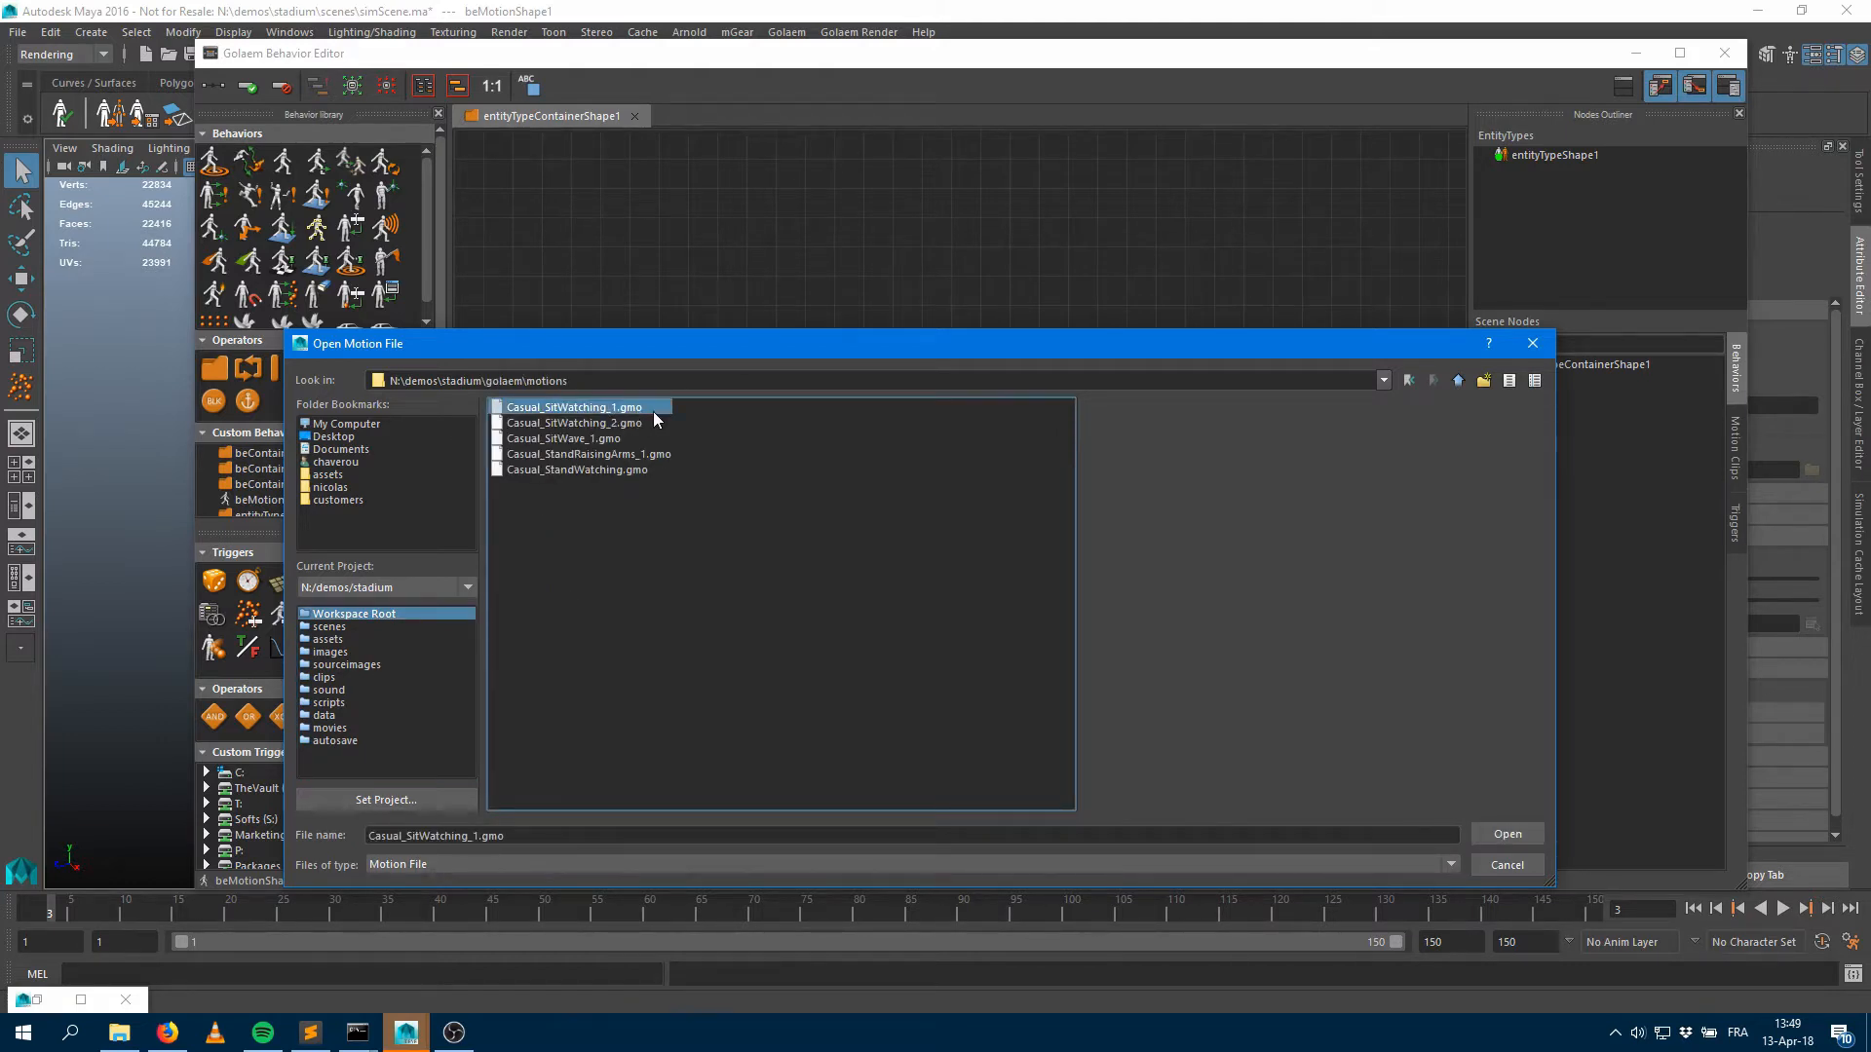
{"action": "left_click", "coordinate": [587, 424], "text": "shift"}
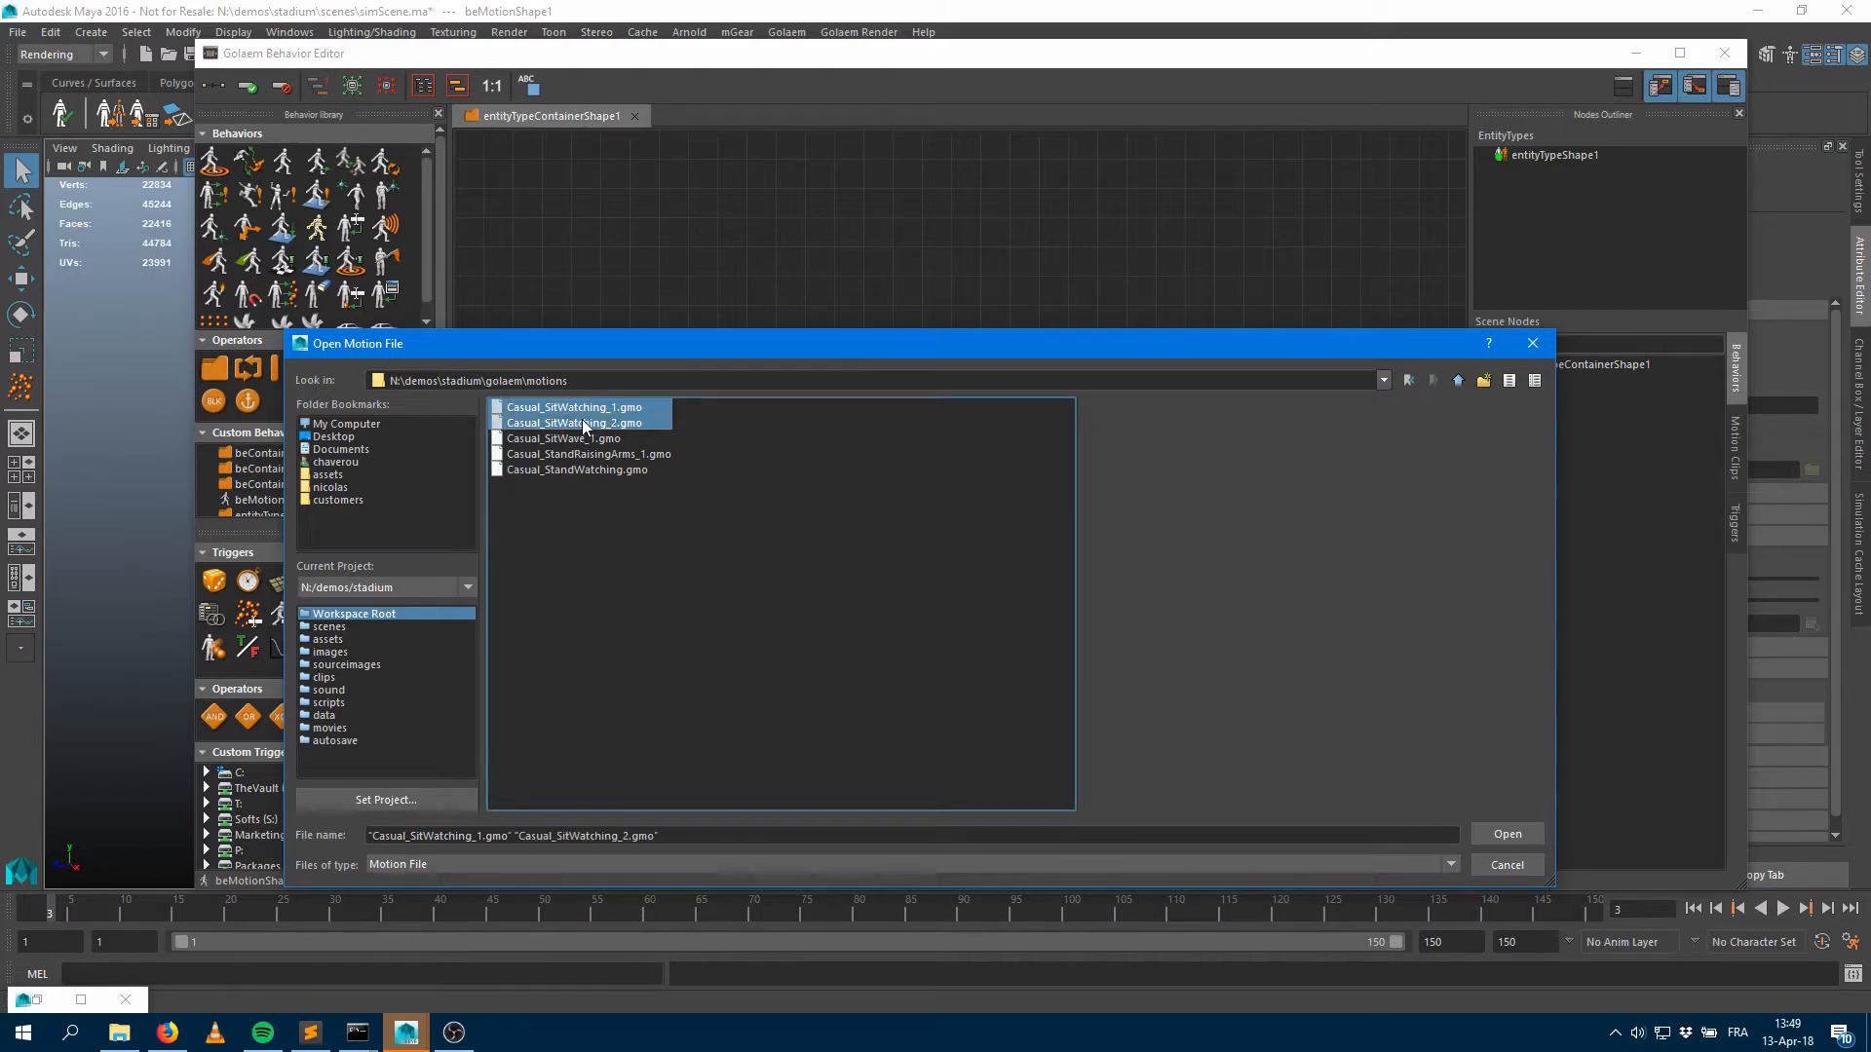
{"action": "left_click", "coordinate": [1505, 834]}
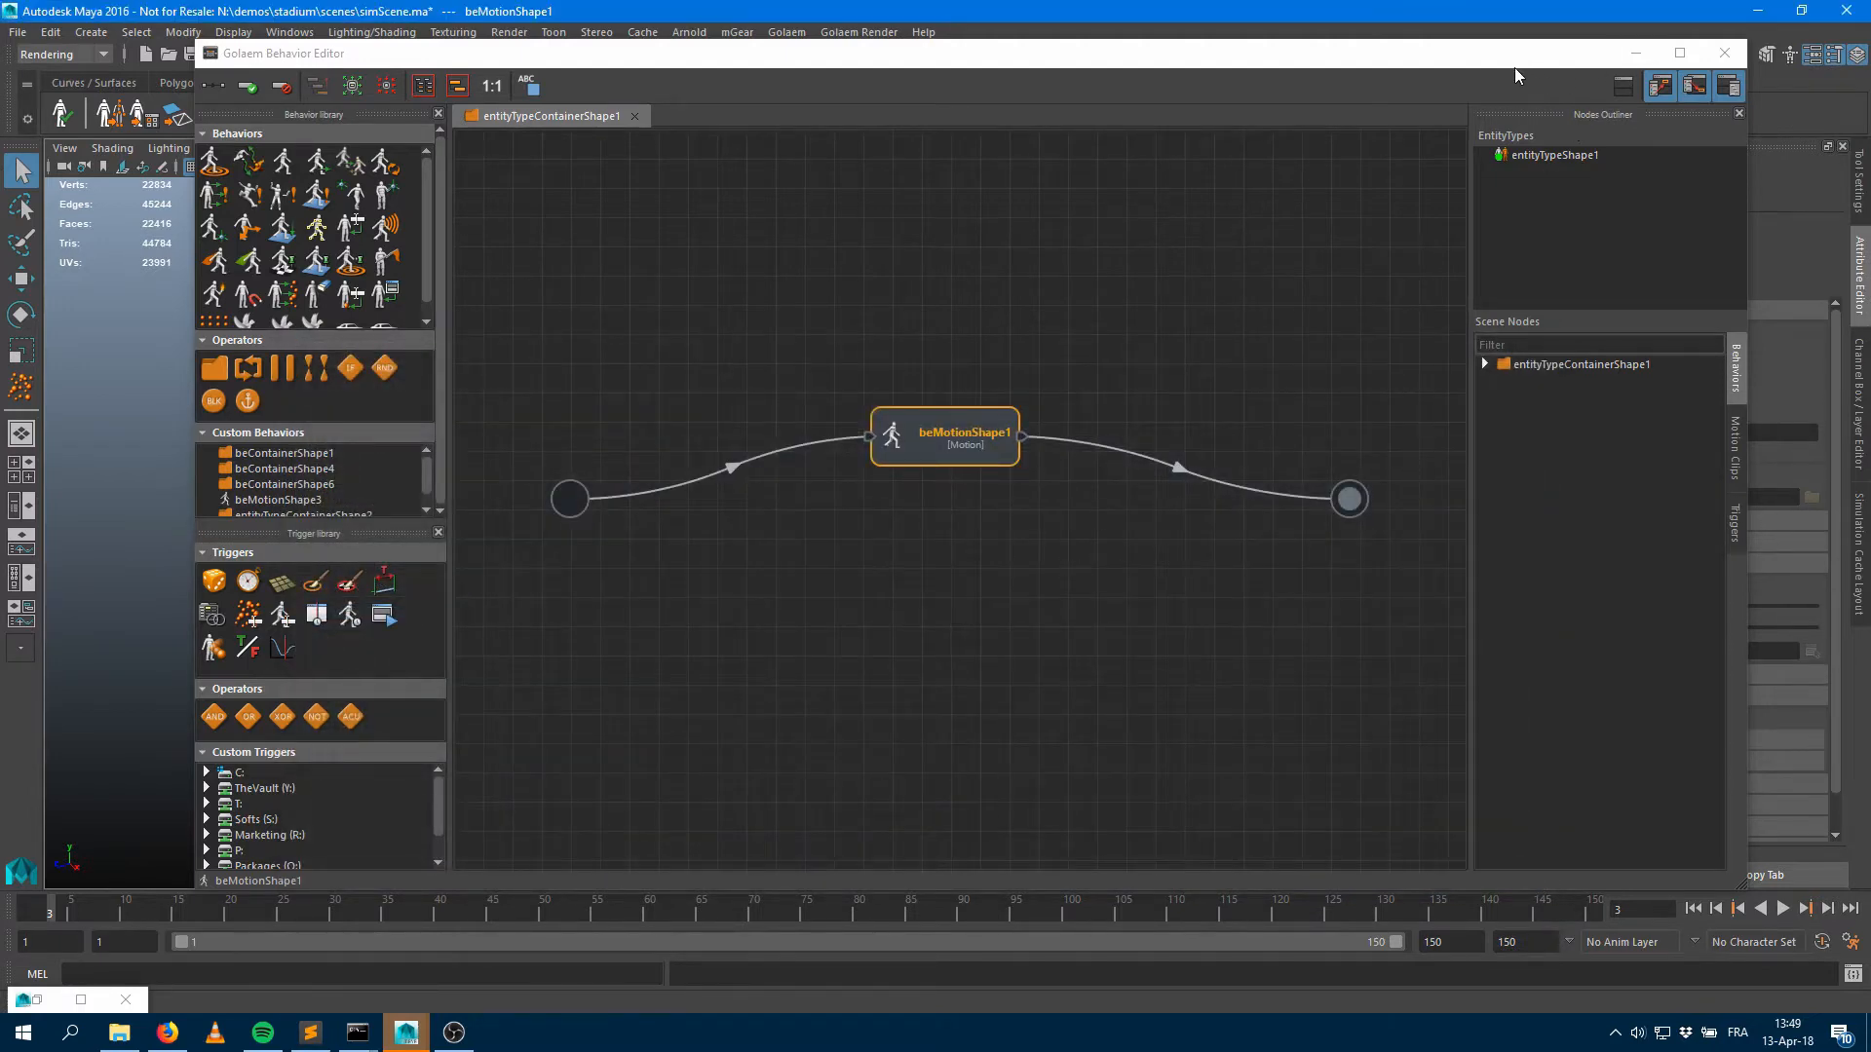
Rename the Motion behavior's transform node beMotion1 as sit
{"action": "left_click_drag", "start_coordinate": [1514, 64], "coordinate": [952, 76]}
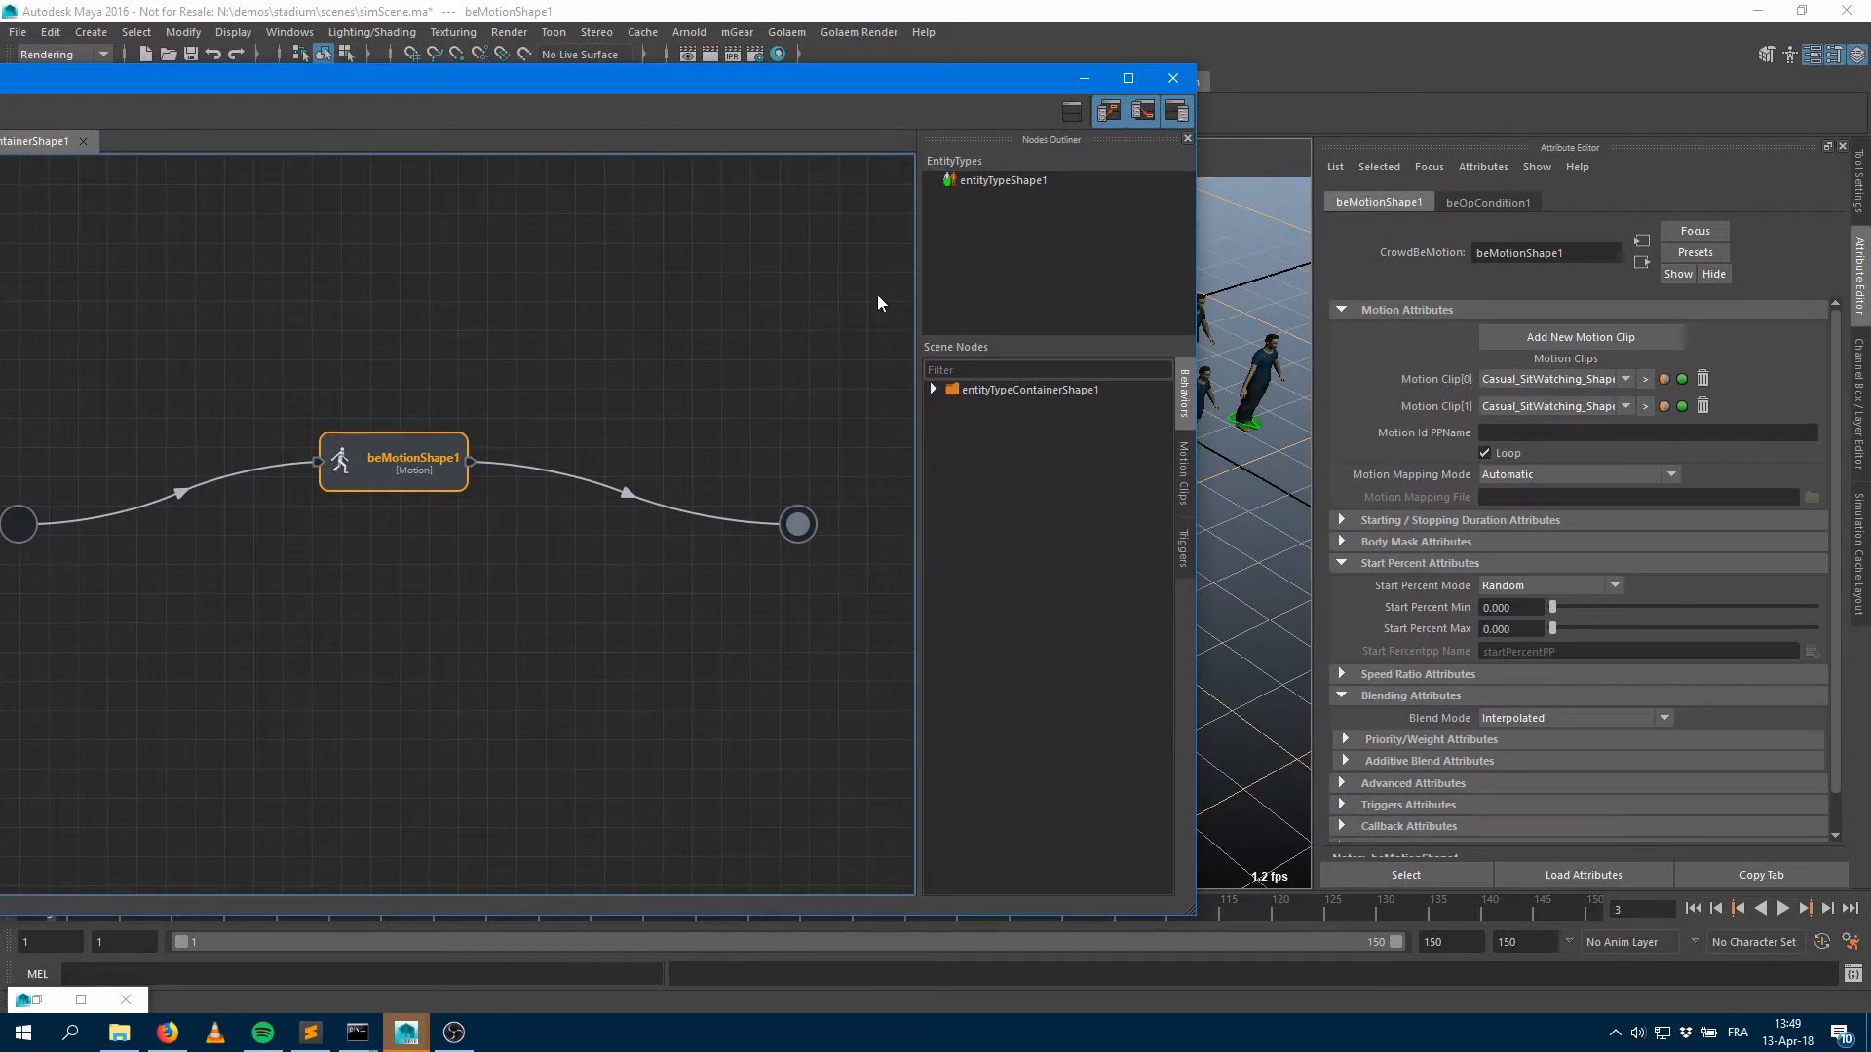
{"action": "left_click", "coordinate": [521, 420]}
{"action": "left_click", "coordinate": [441, 435]}
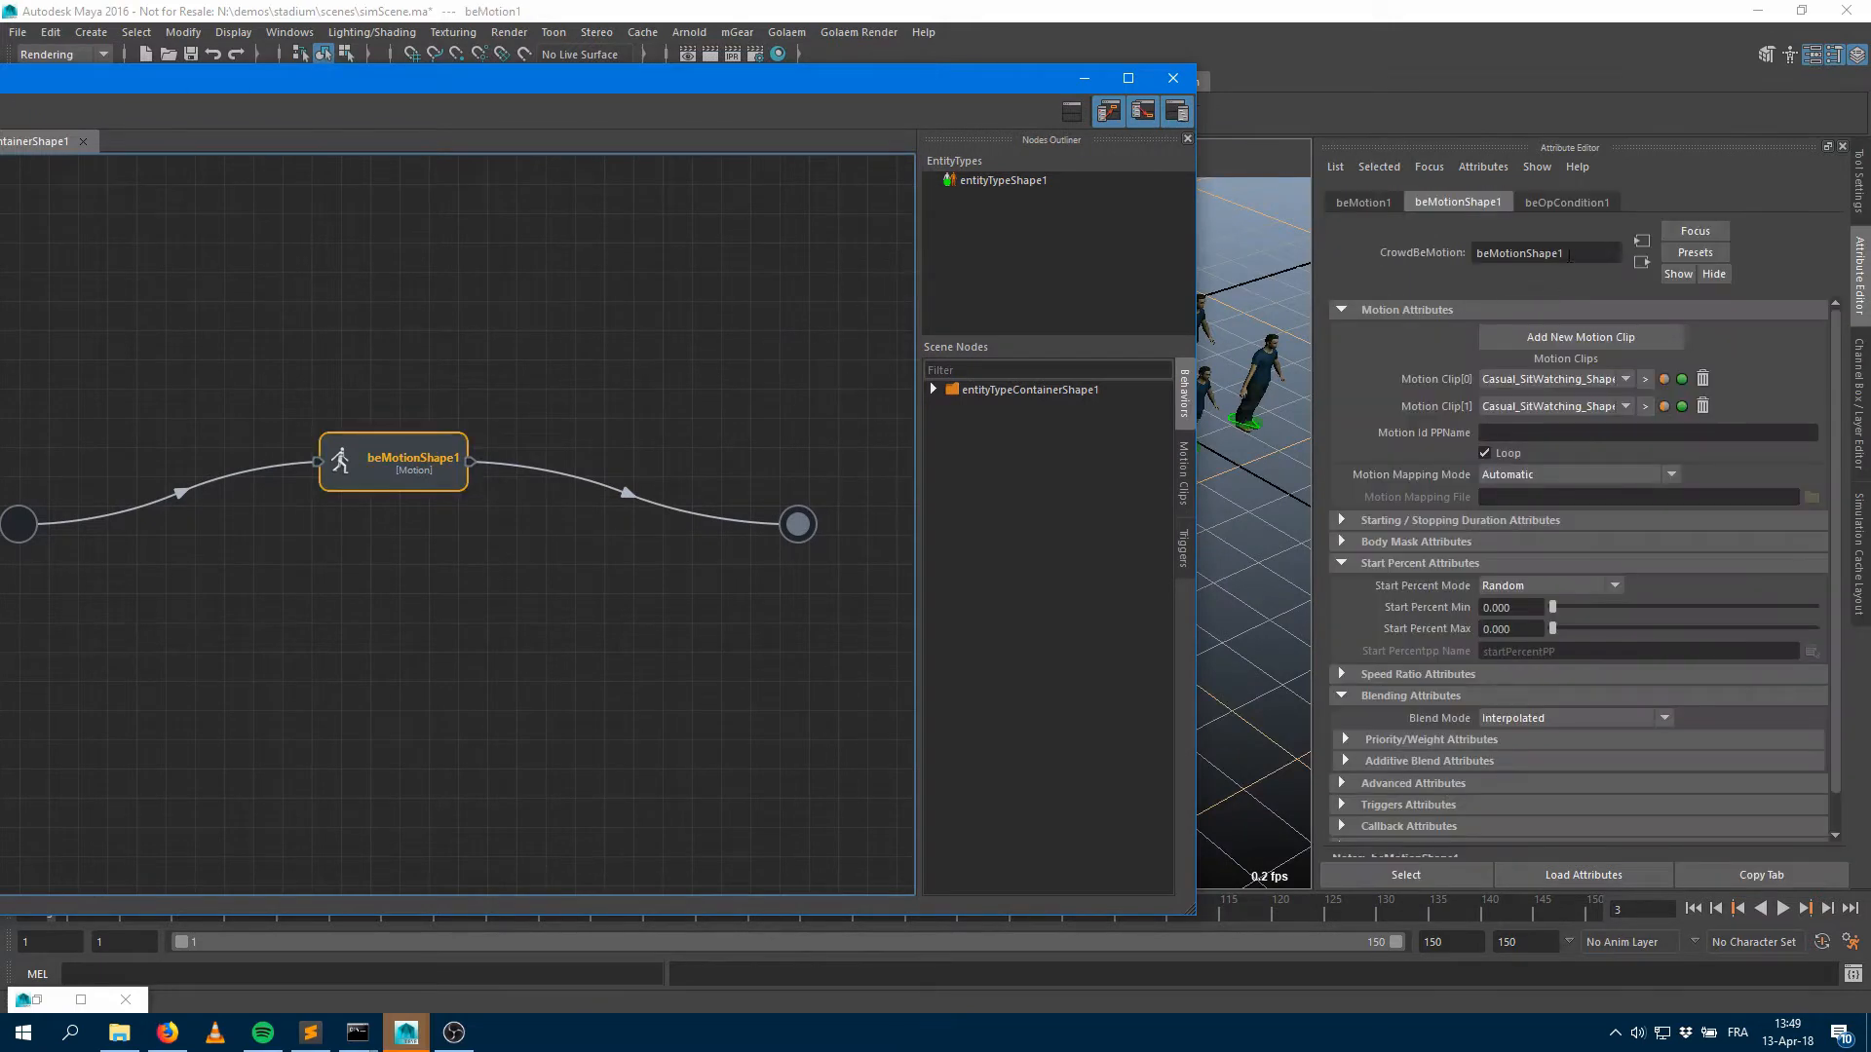
{"action": "left_click", "coordinate": [1355, 202]}
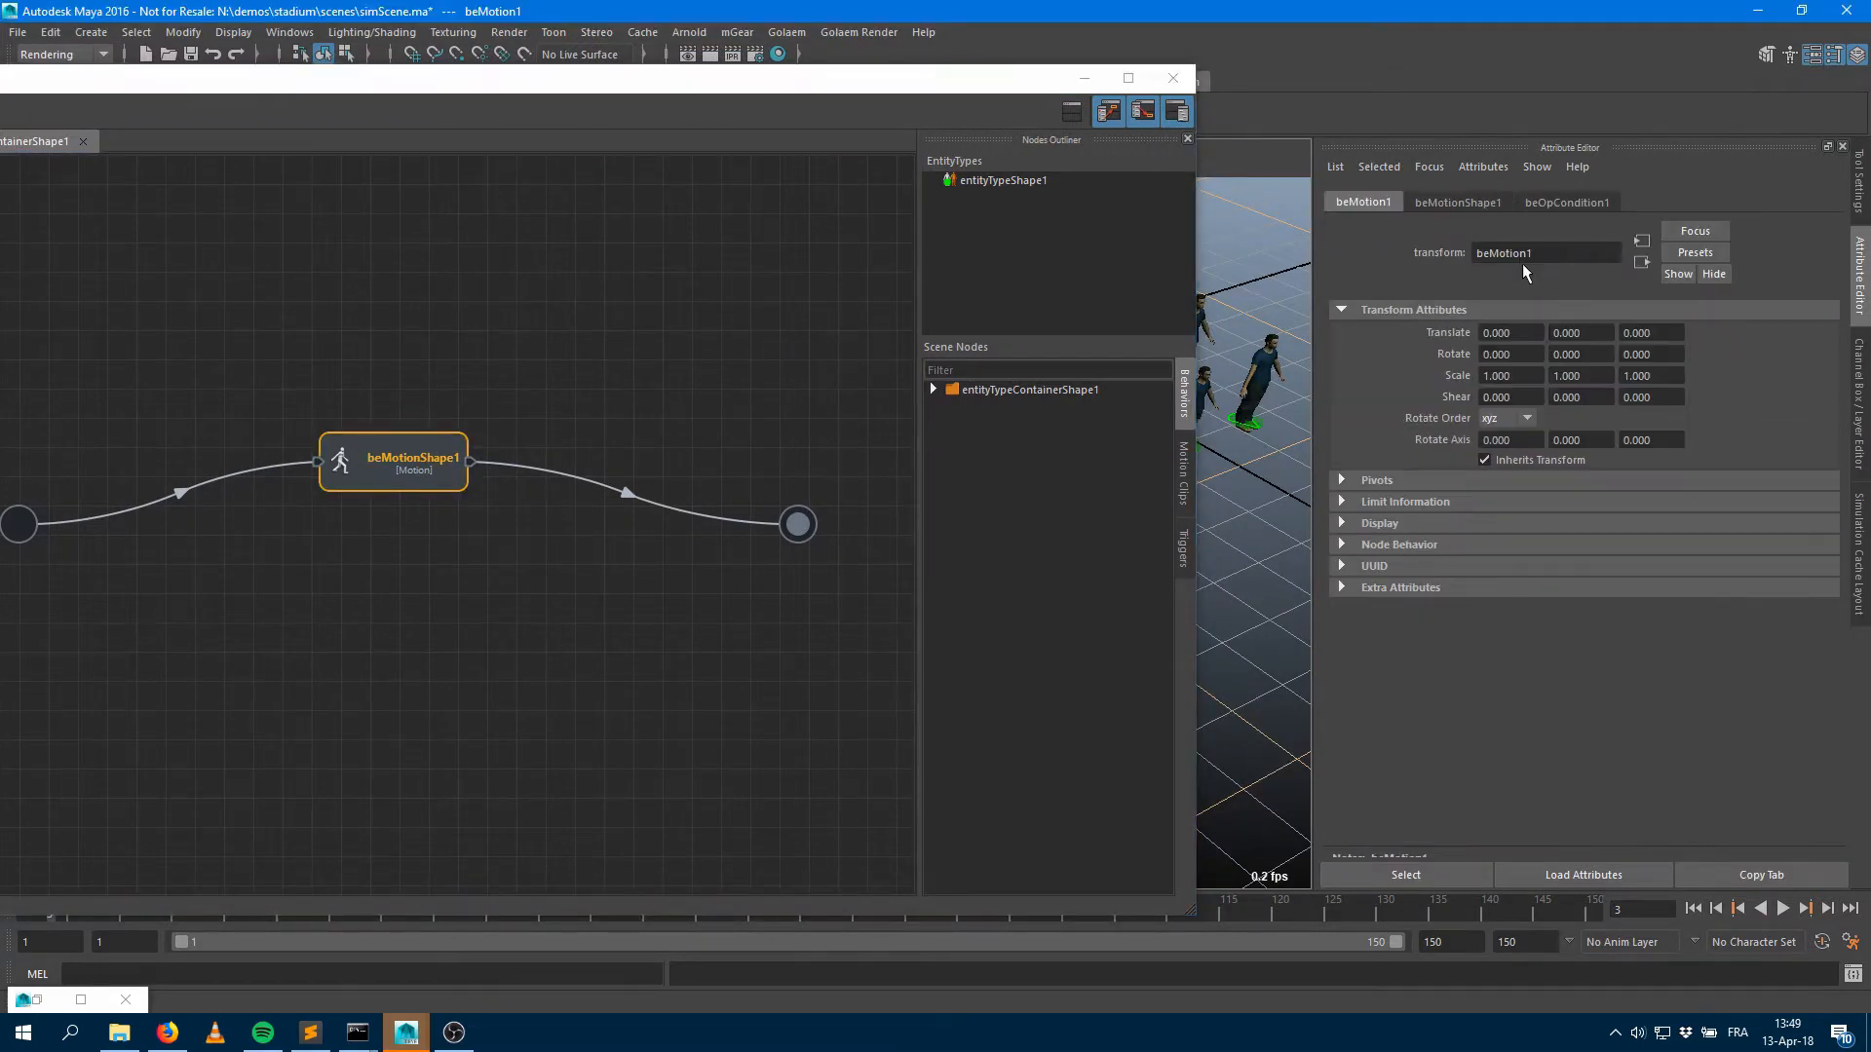
{"action": "type", "text": "sit"}
{"action": "key", "text": "Return"}
Play the simulation to frame 16 and examine the sitting crowd in the viewport
{"action": "left_click_drag", "start_coordinate": [454, 96], "coordinate": [703, 42]}
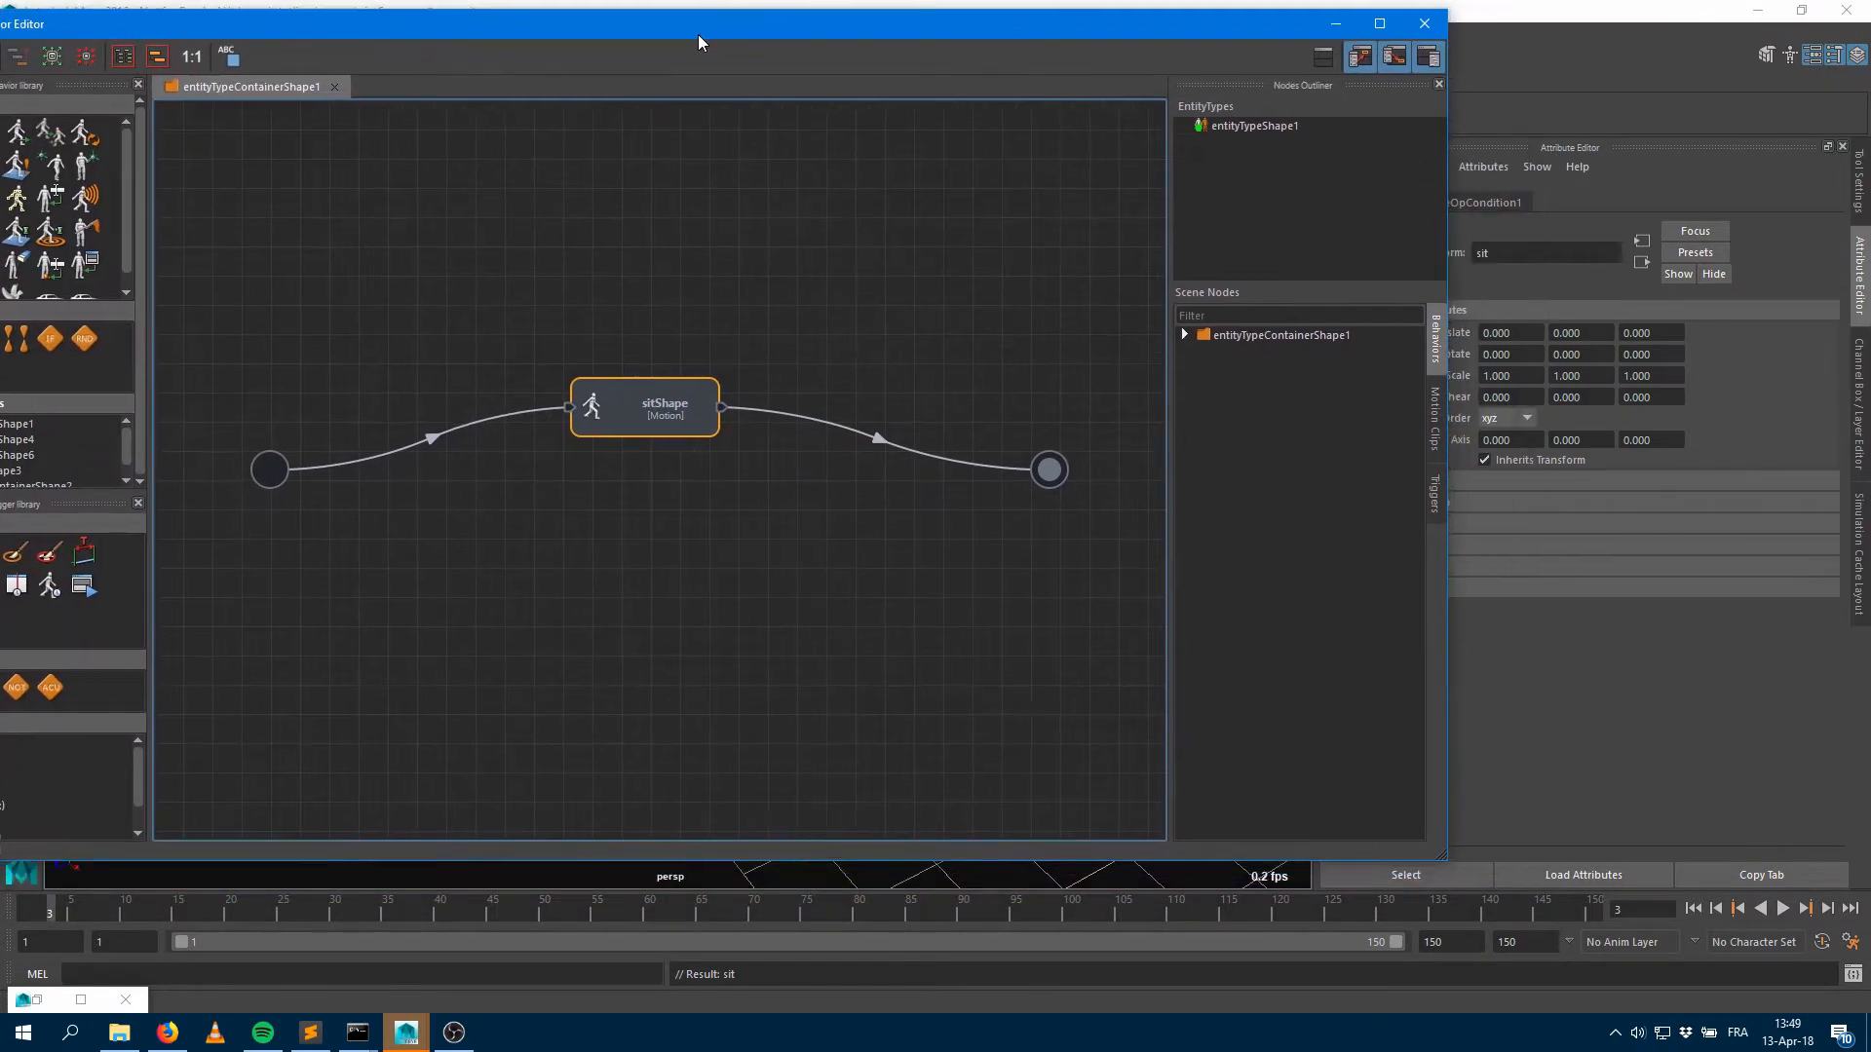
{"action": "left_click", "coordinate": [1331, 25]}
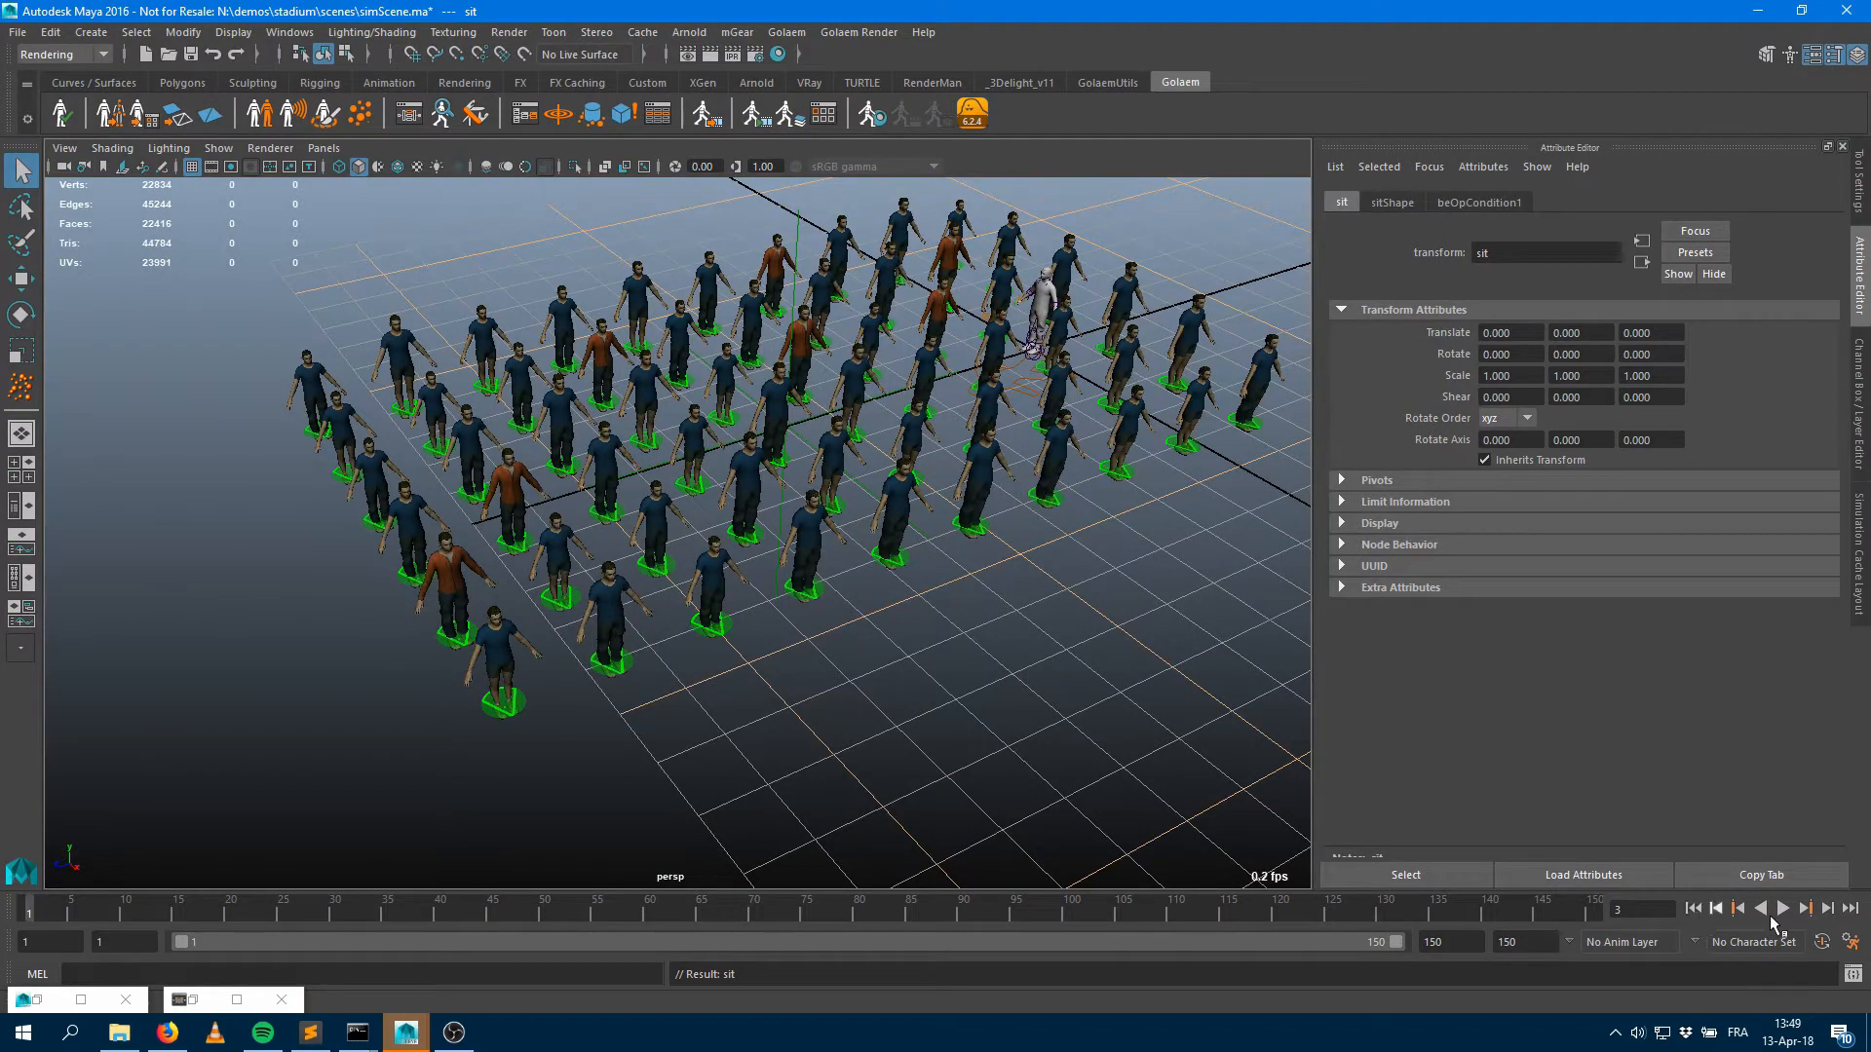
{"action": "left_click", "coordinate": [1782, 908]}
{"action": "key", "text": "Escape"}
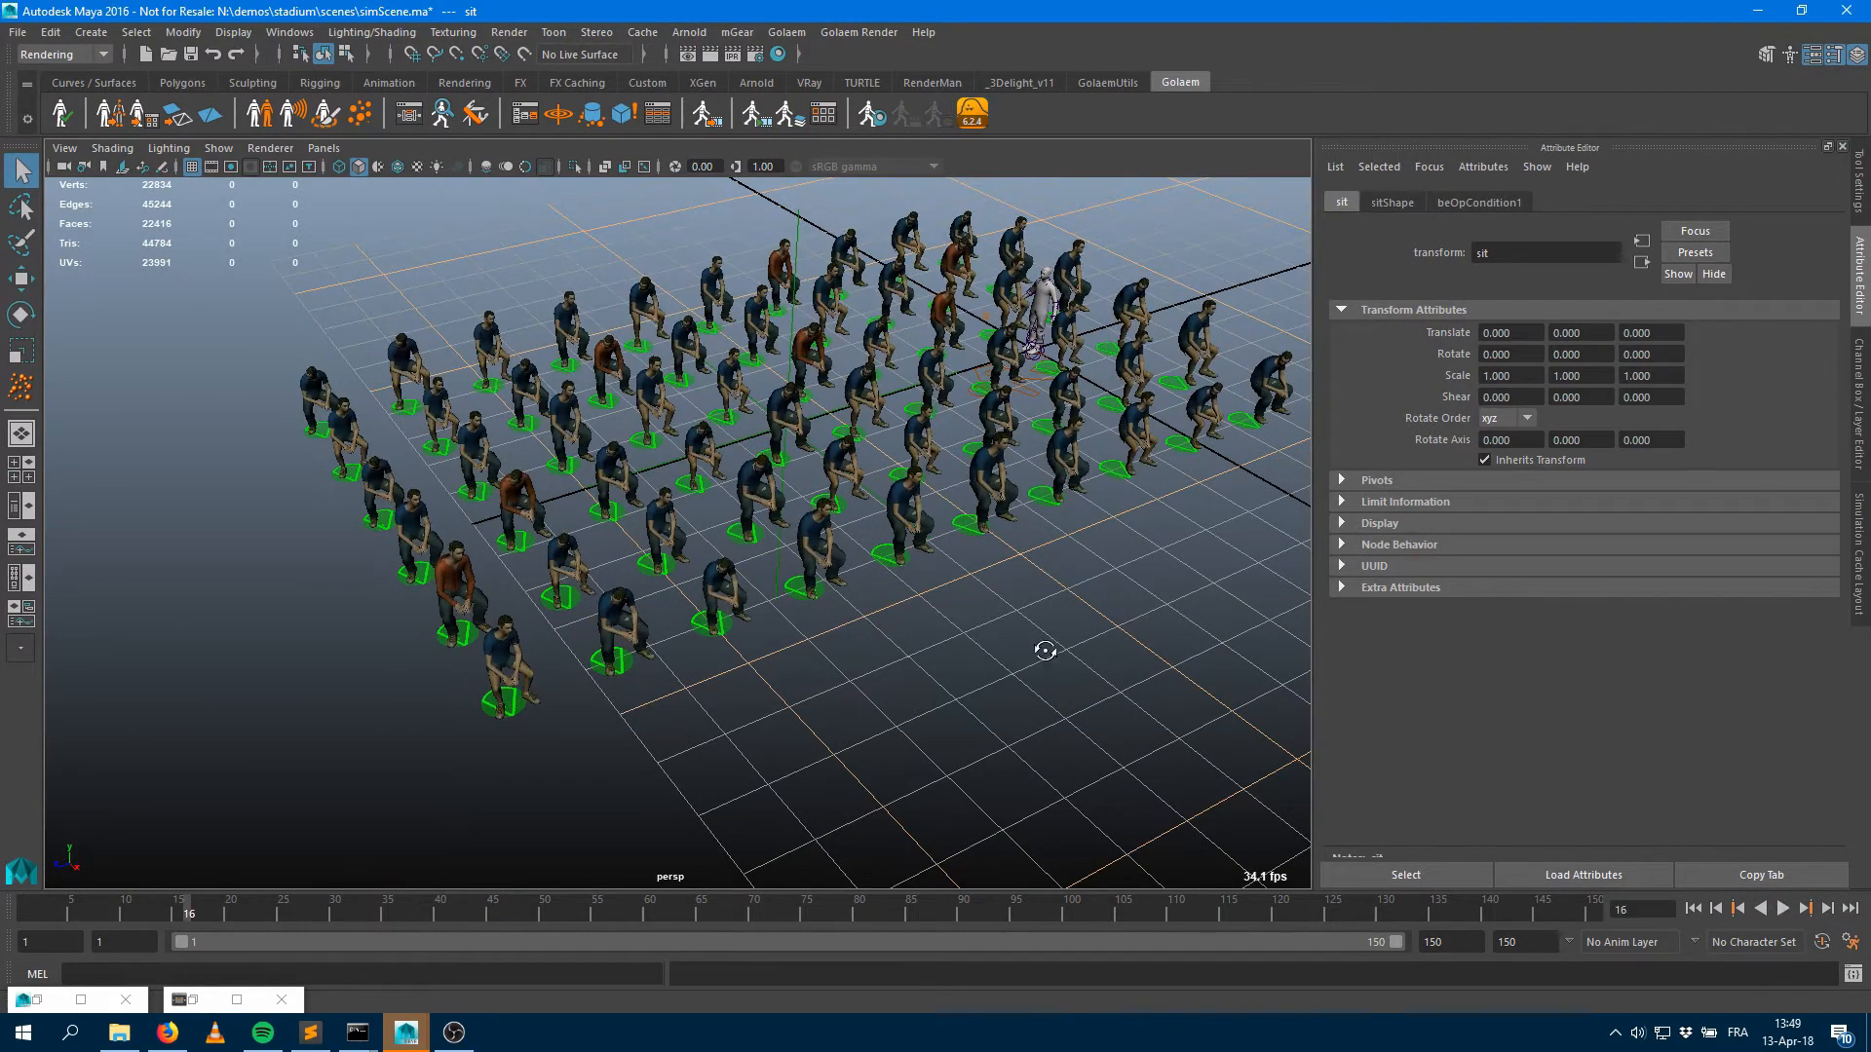
{"action": "left_click_drag", "start_coordinate": [1043, 656], "coordinate": [950, 639], "text": "alt"}
{"action": "middle_click_drag", "start_coordinate": [860, 527], "coordinate": [843, 601], "text": "alt"}
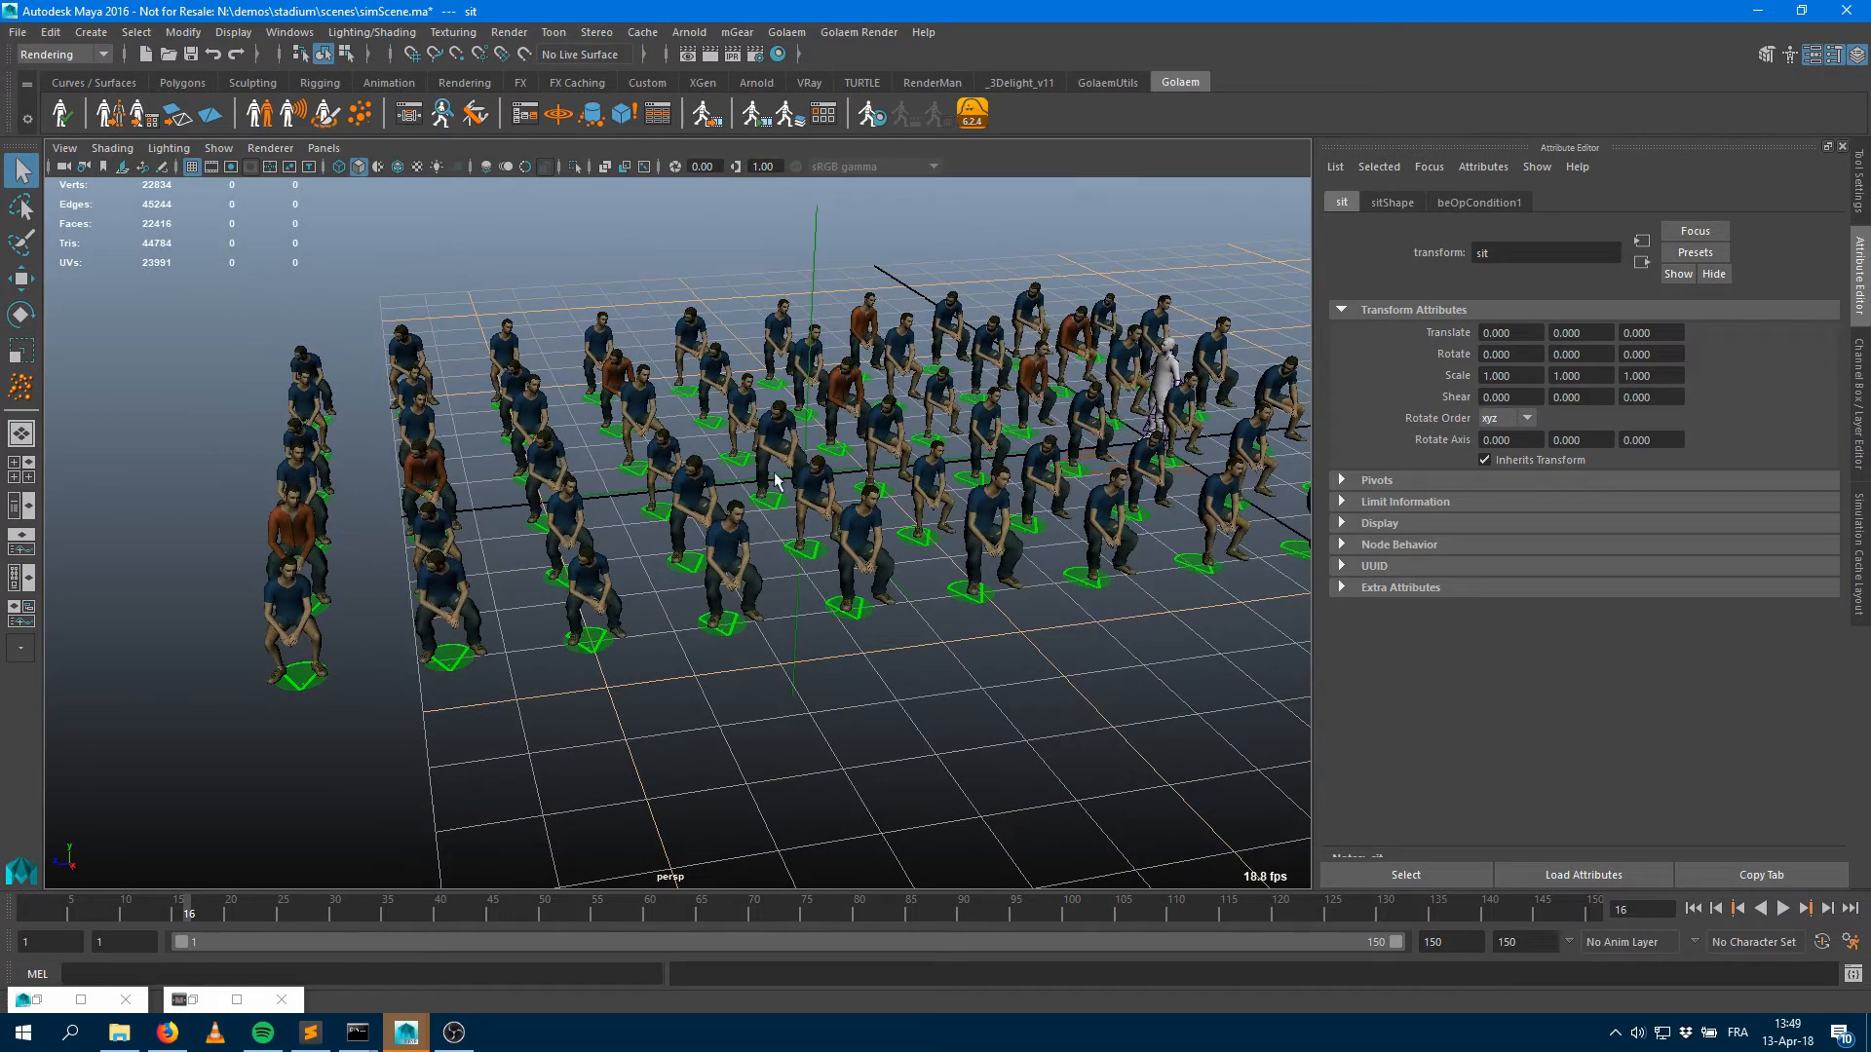
{"action": "left_click_drag", "start_coordinate": [808, 539], "coordinate": [894, 565], "text": "alt"}
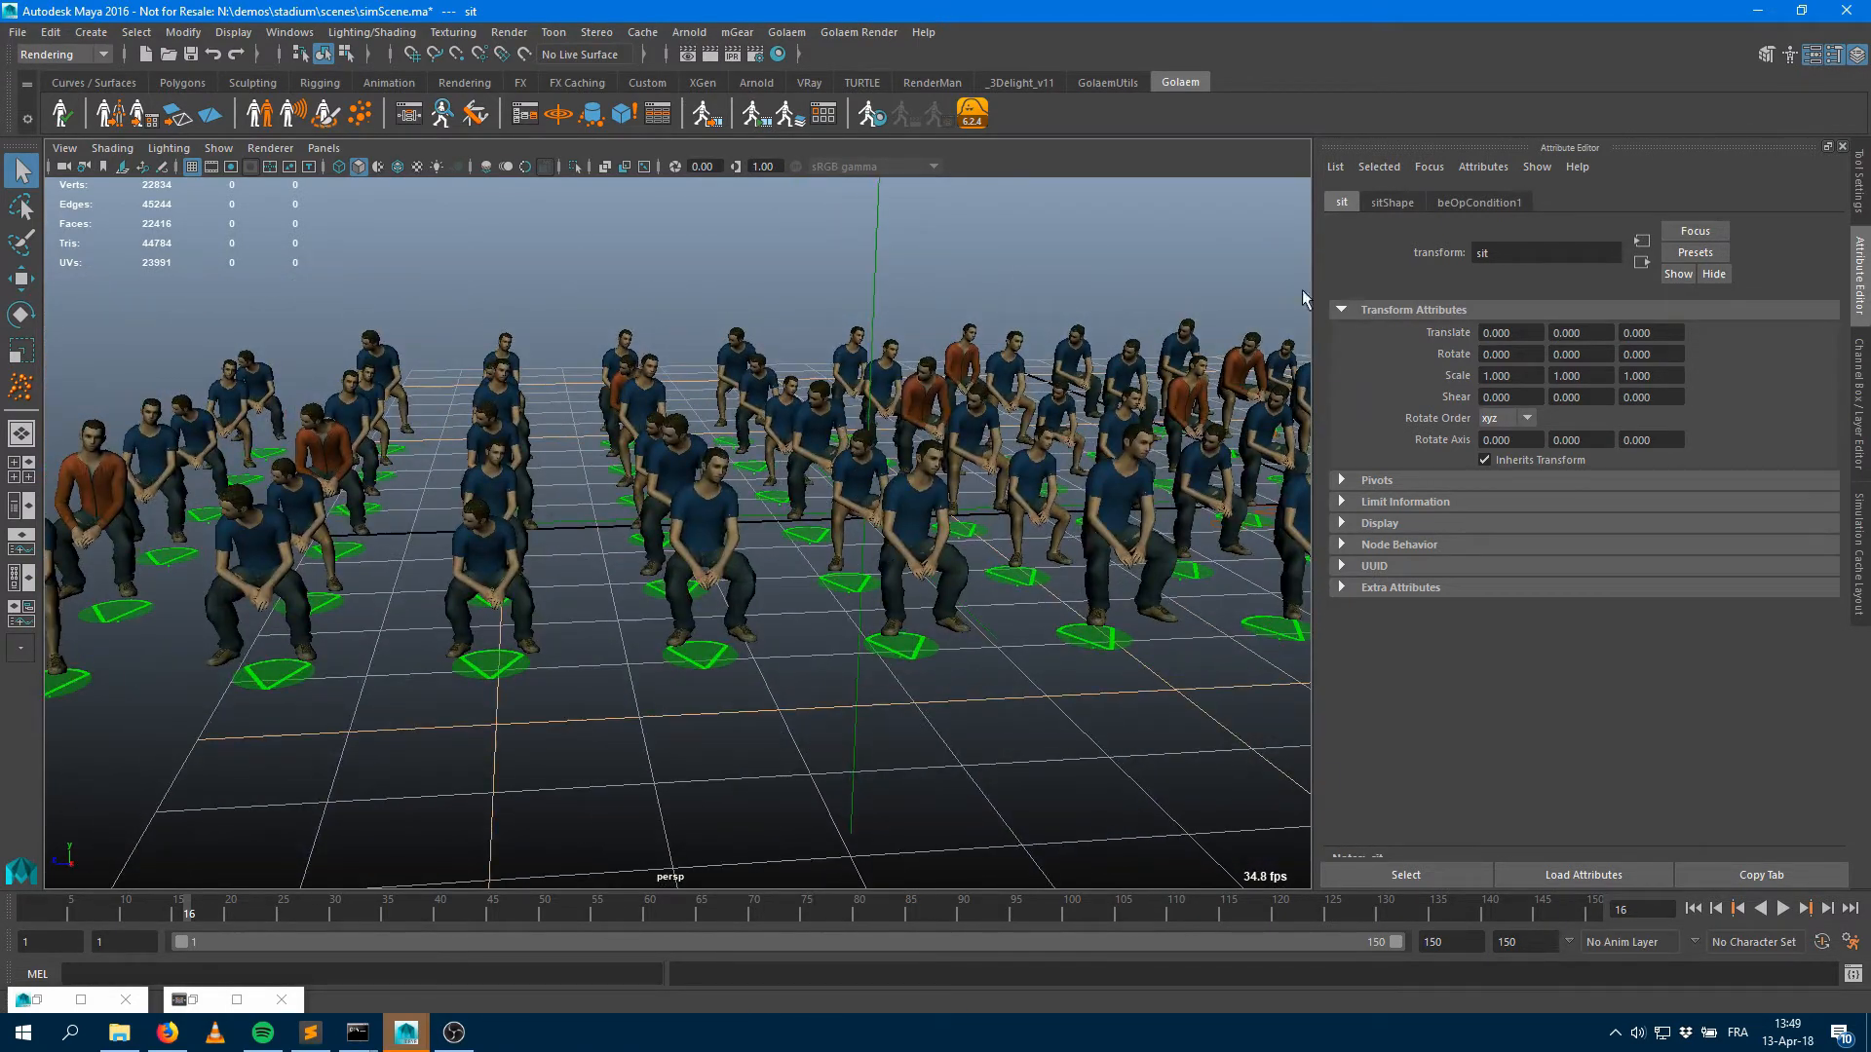
Set sitShape's Start Percent Max to 1.000, Speed Ratio Min to 0.8 and Speed Ratio Max to 1.1
{"action": "left_click", "coordinate": [1390, 203]}
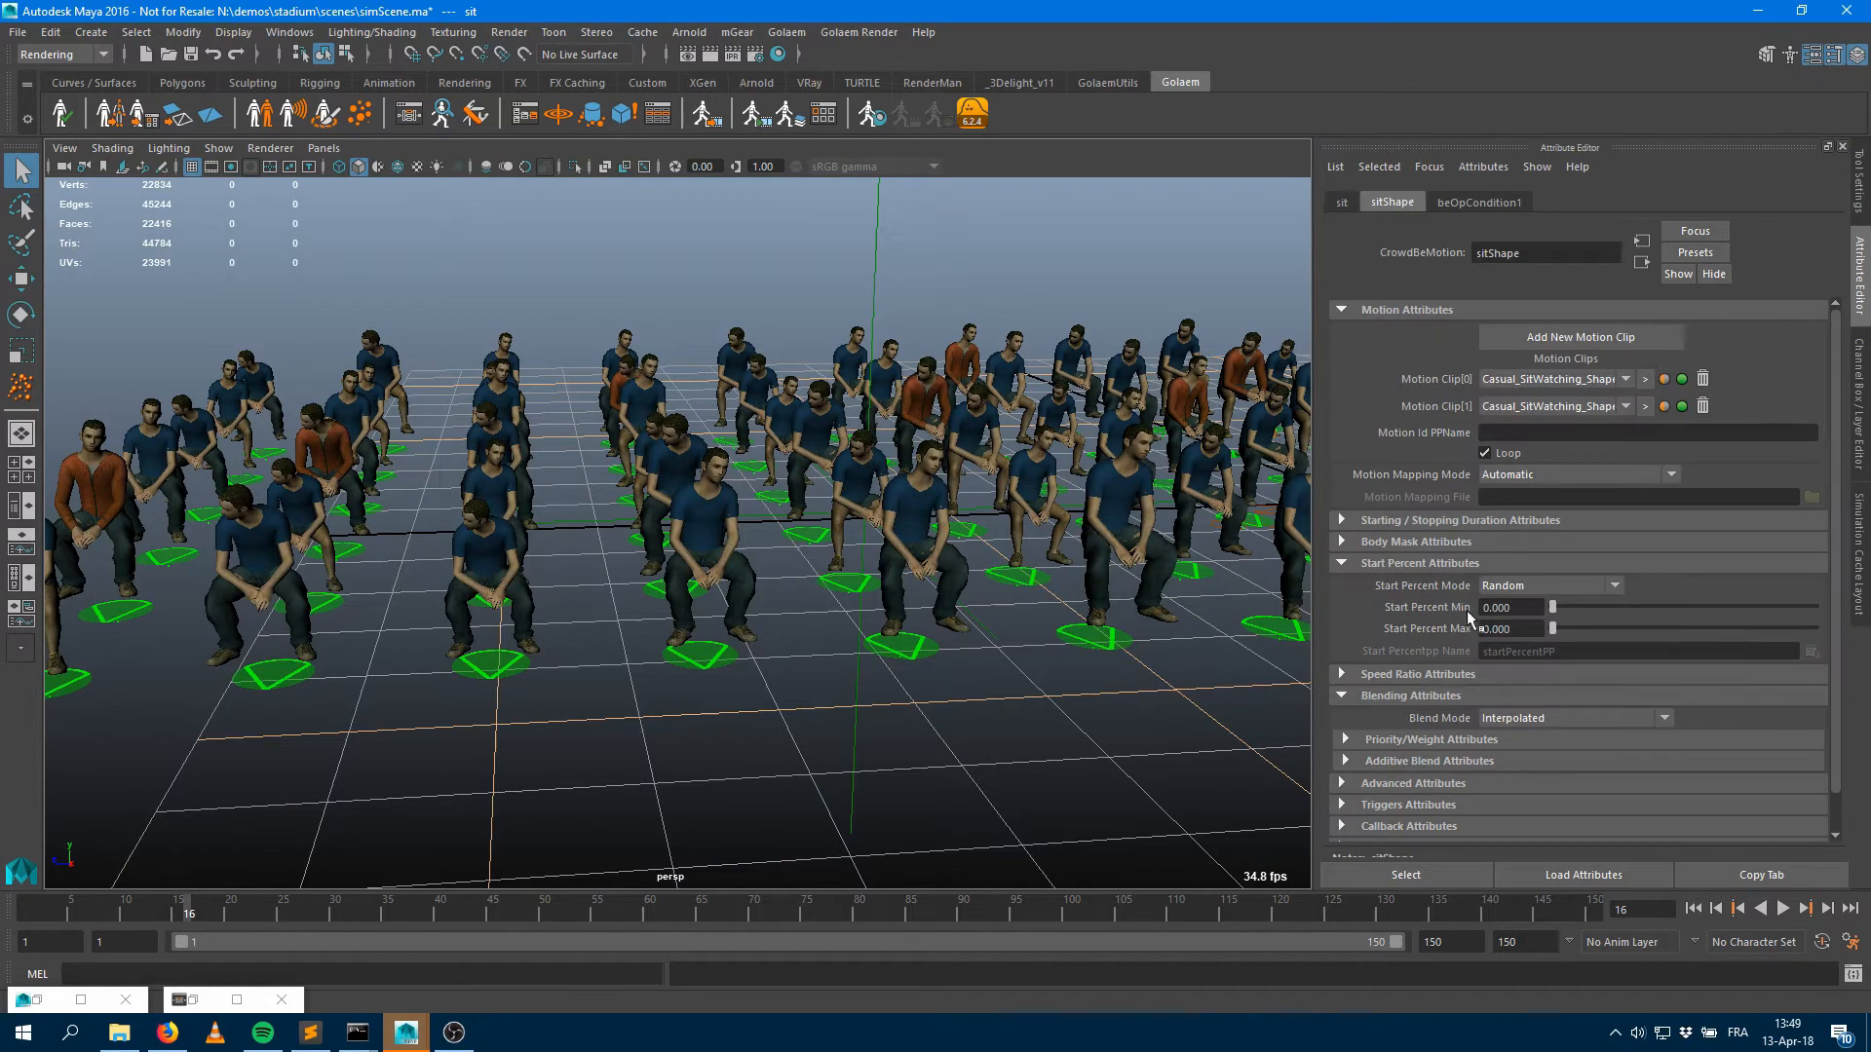
{"action": "left_click_drag", "start_coordinate": [1555, 629], "coordinate": [1788, 639]}
{"action": "left_click", "coordinate": [1429, 673]}
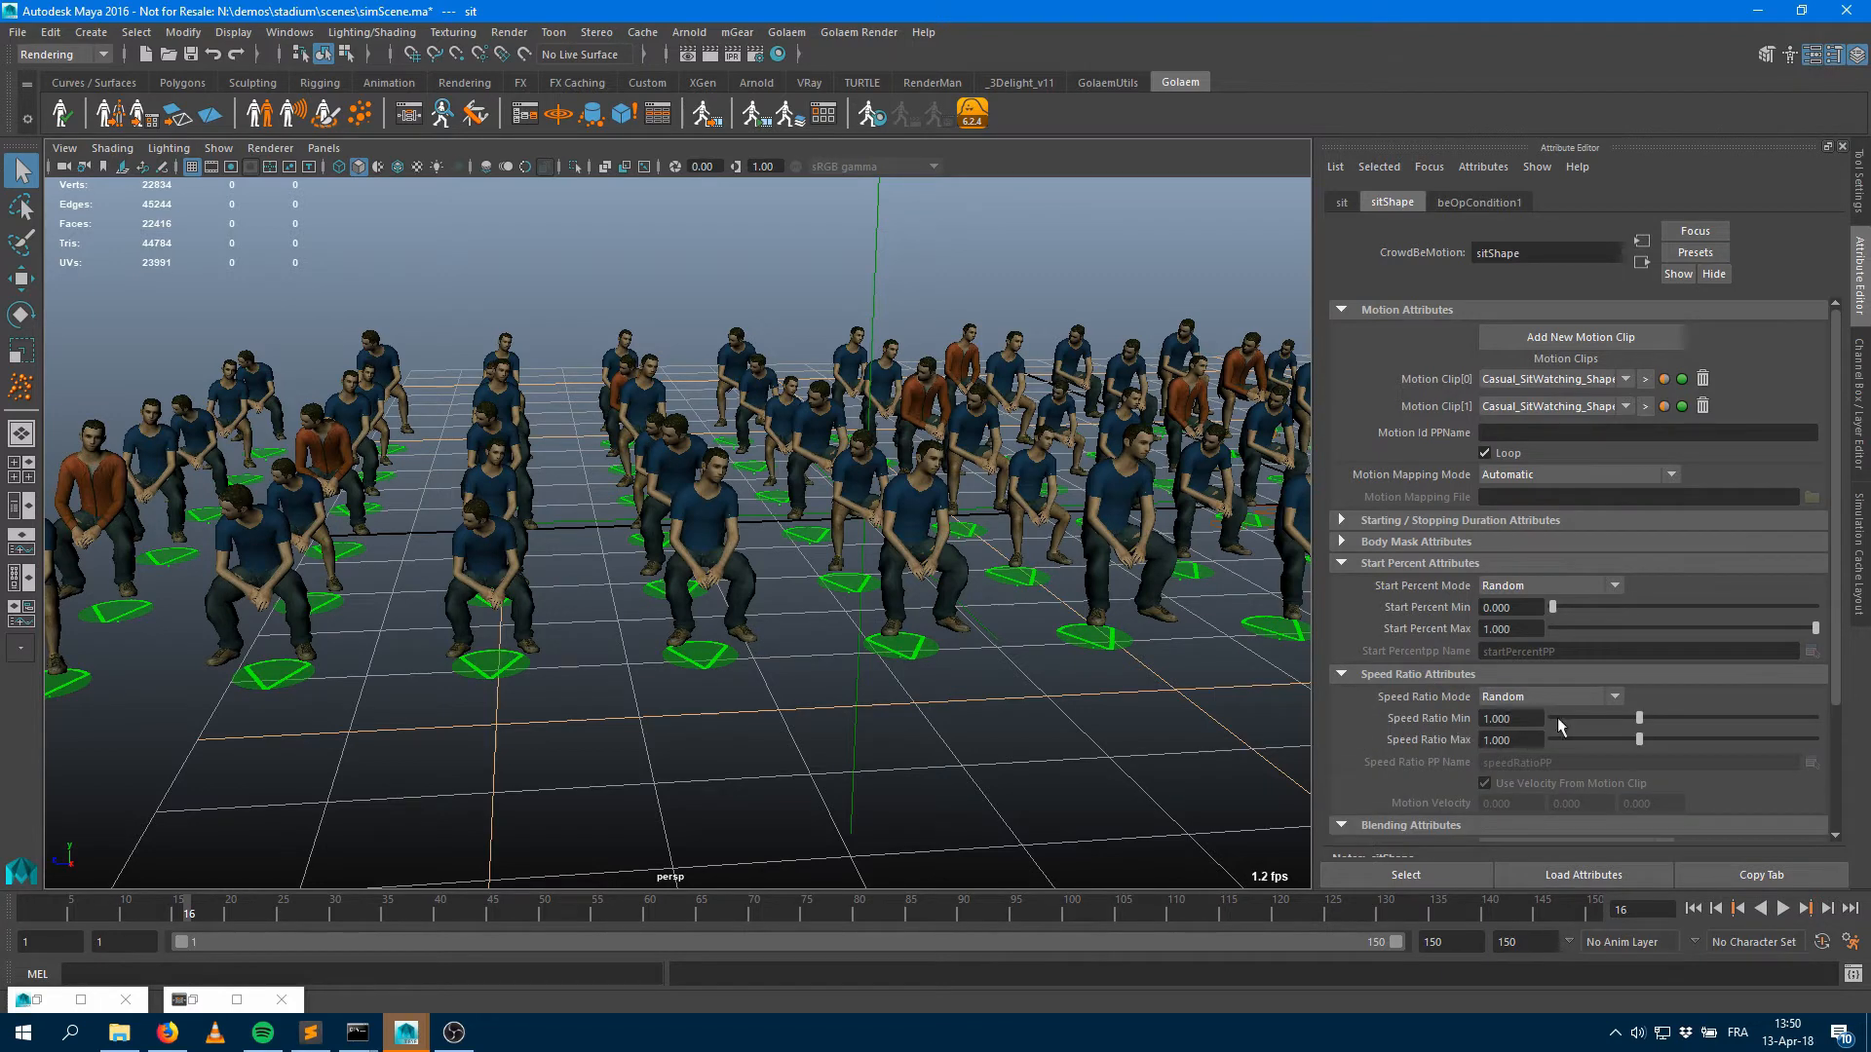
{"action": "left_click_drag", "start_coordinate": [1513, 718], "coordinate": [1498, 718]}
{"action": "type", "text": "0.8"}
{"action": "key", "text": "Tab"}
{"action": "type", "text": "1.1"}
{"action": "key", "text": "Return"}
Replay the simulation to frame 49 and examine the motion variation among the seated characters
{"action": "left_click", "coordinate": [1782, 908]}
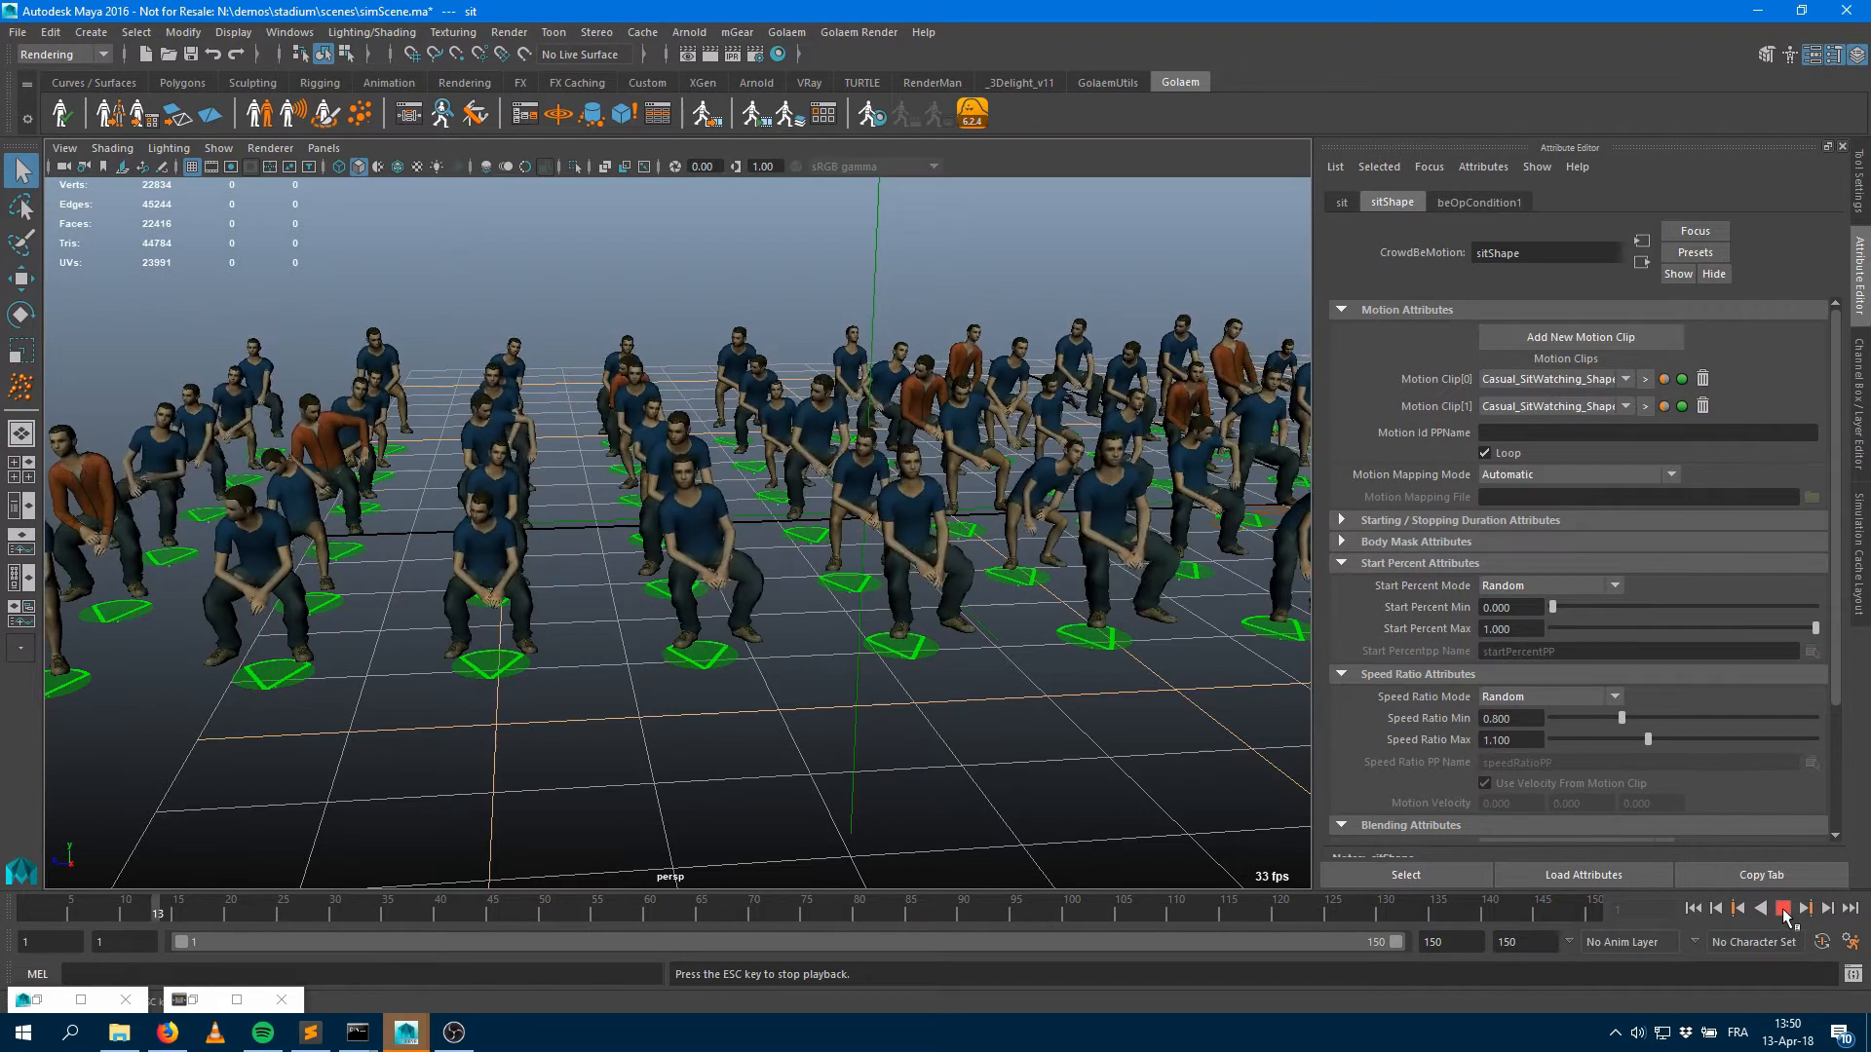
{"action": "left_click", "coordinate": [1782, 908]}
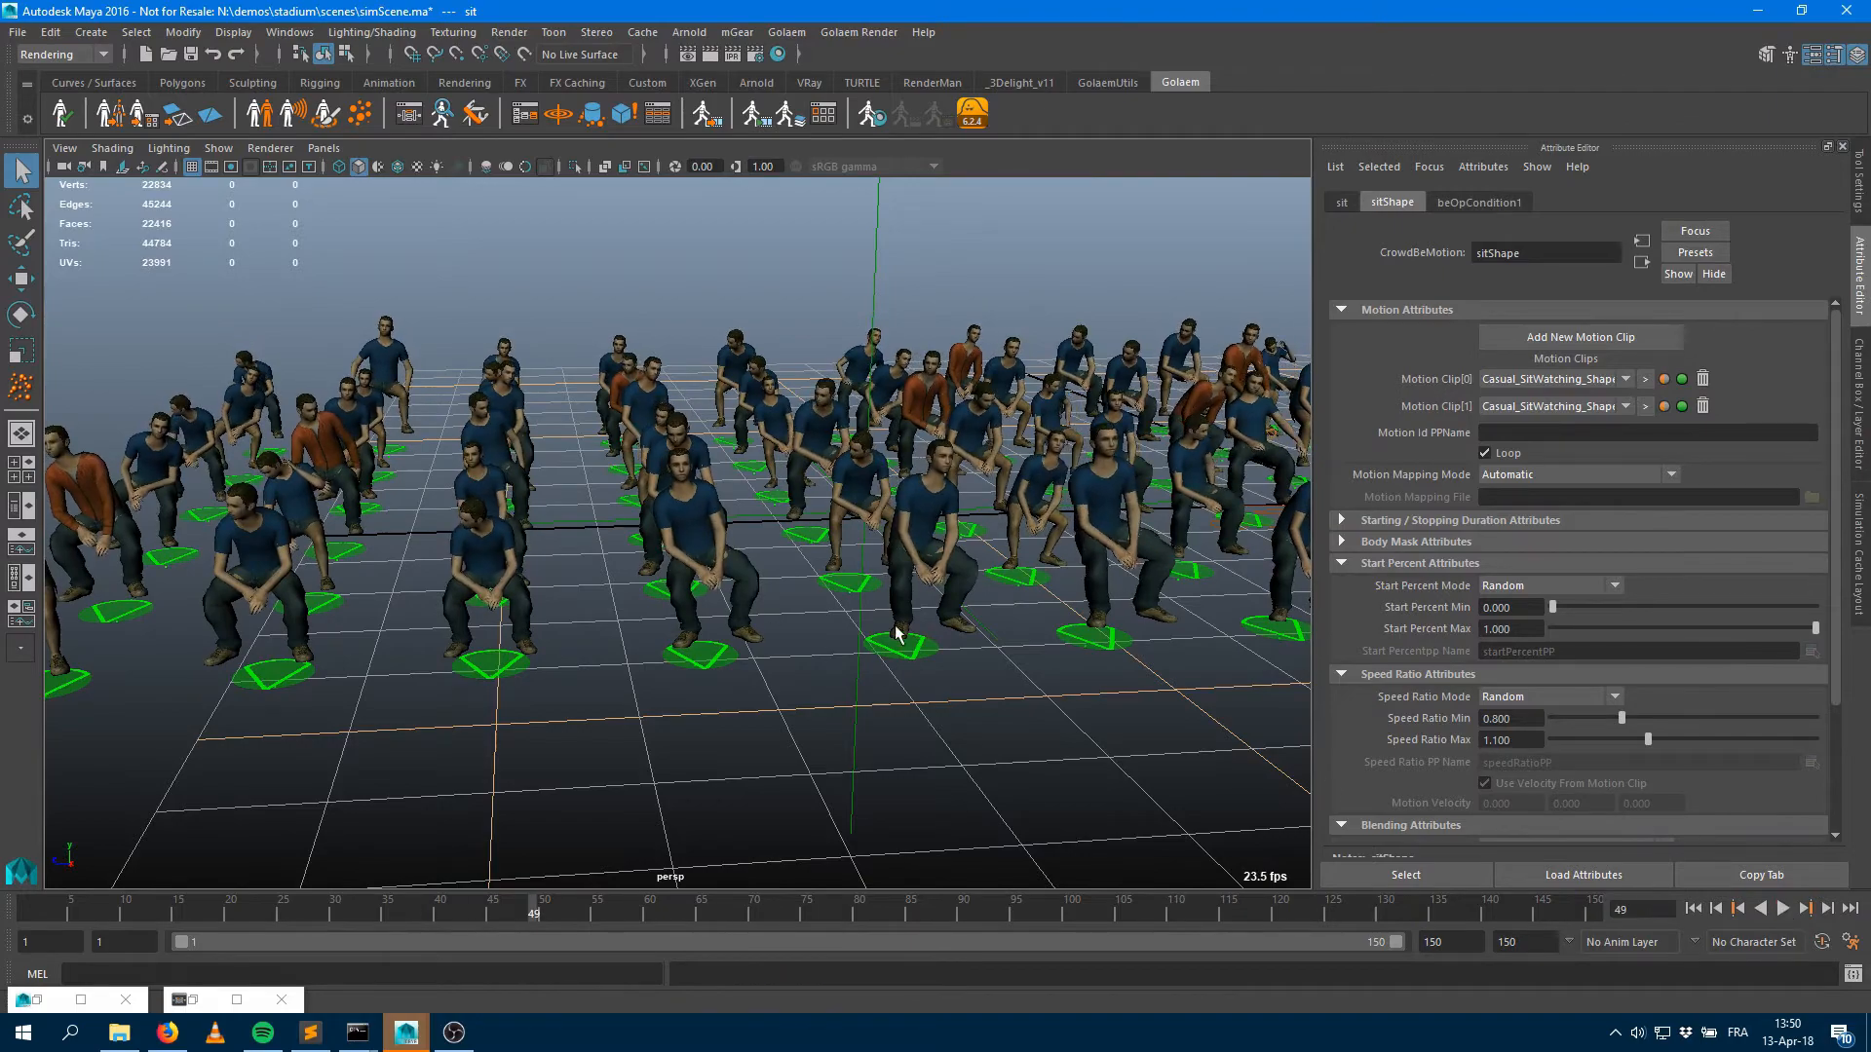
{"action": "left_click_drag", "start_coordinate": [760, 643], "coordinate": [891, 622], "text": "alt"}
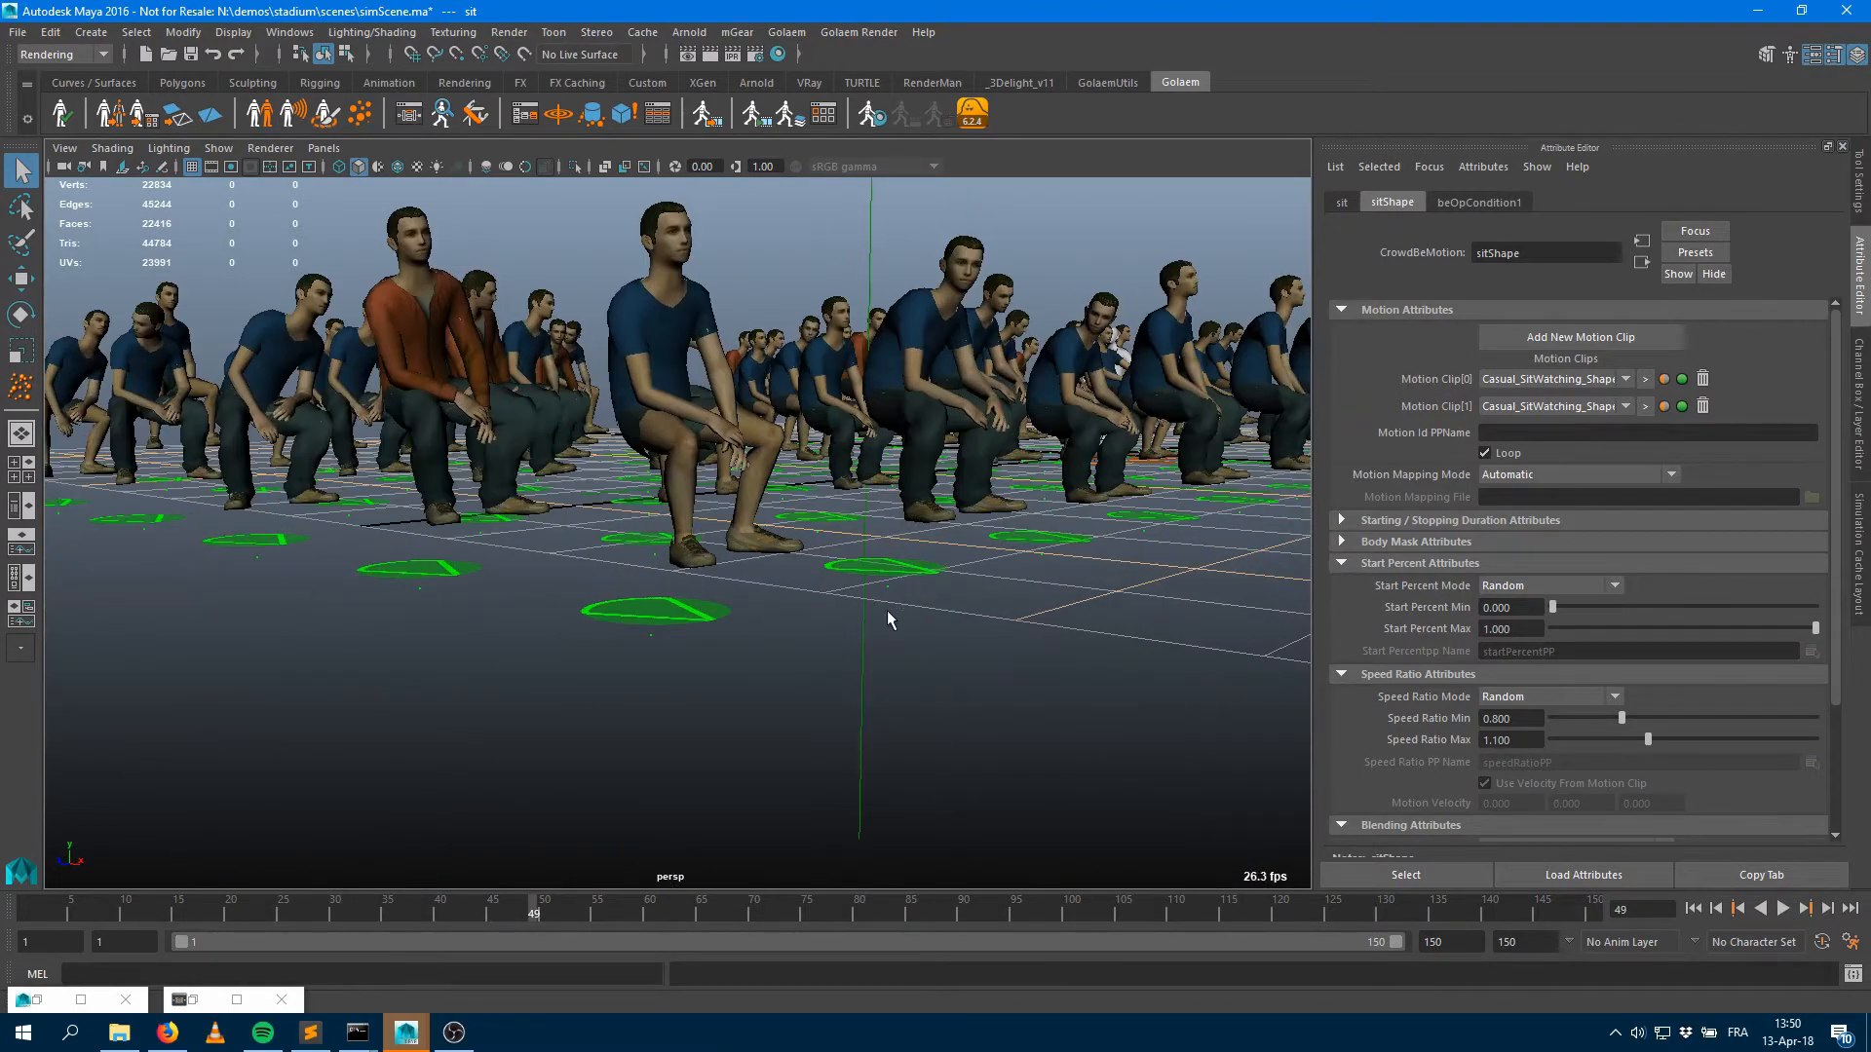
{"action": "left_click_drag", "start_coordinate": [713, 610], "coordinate": [738, 647], "text": "alt"}
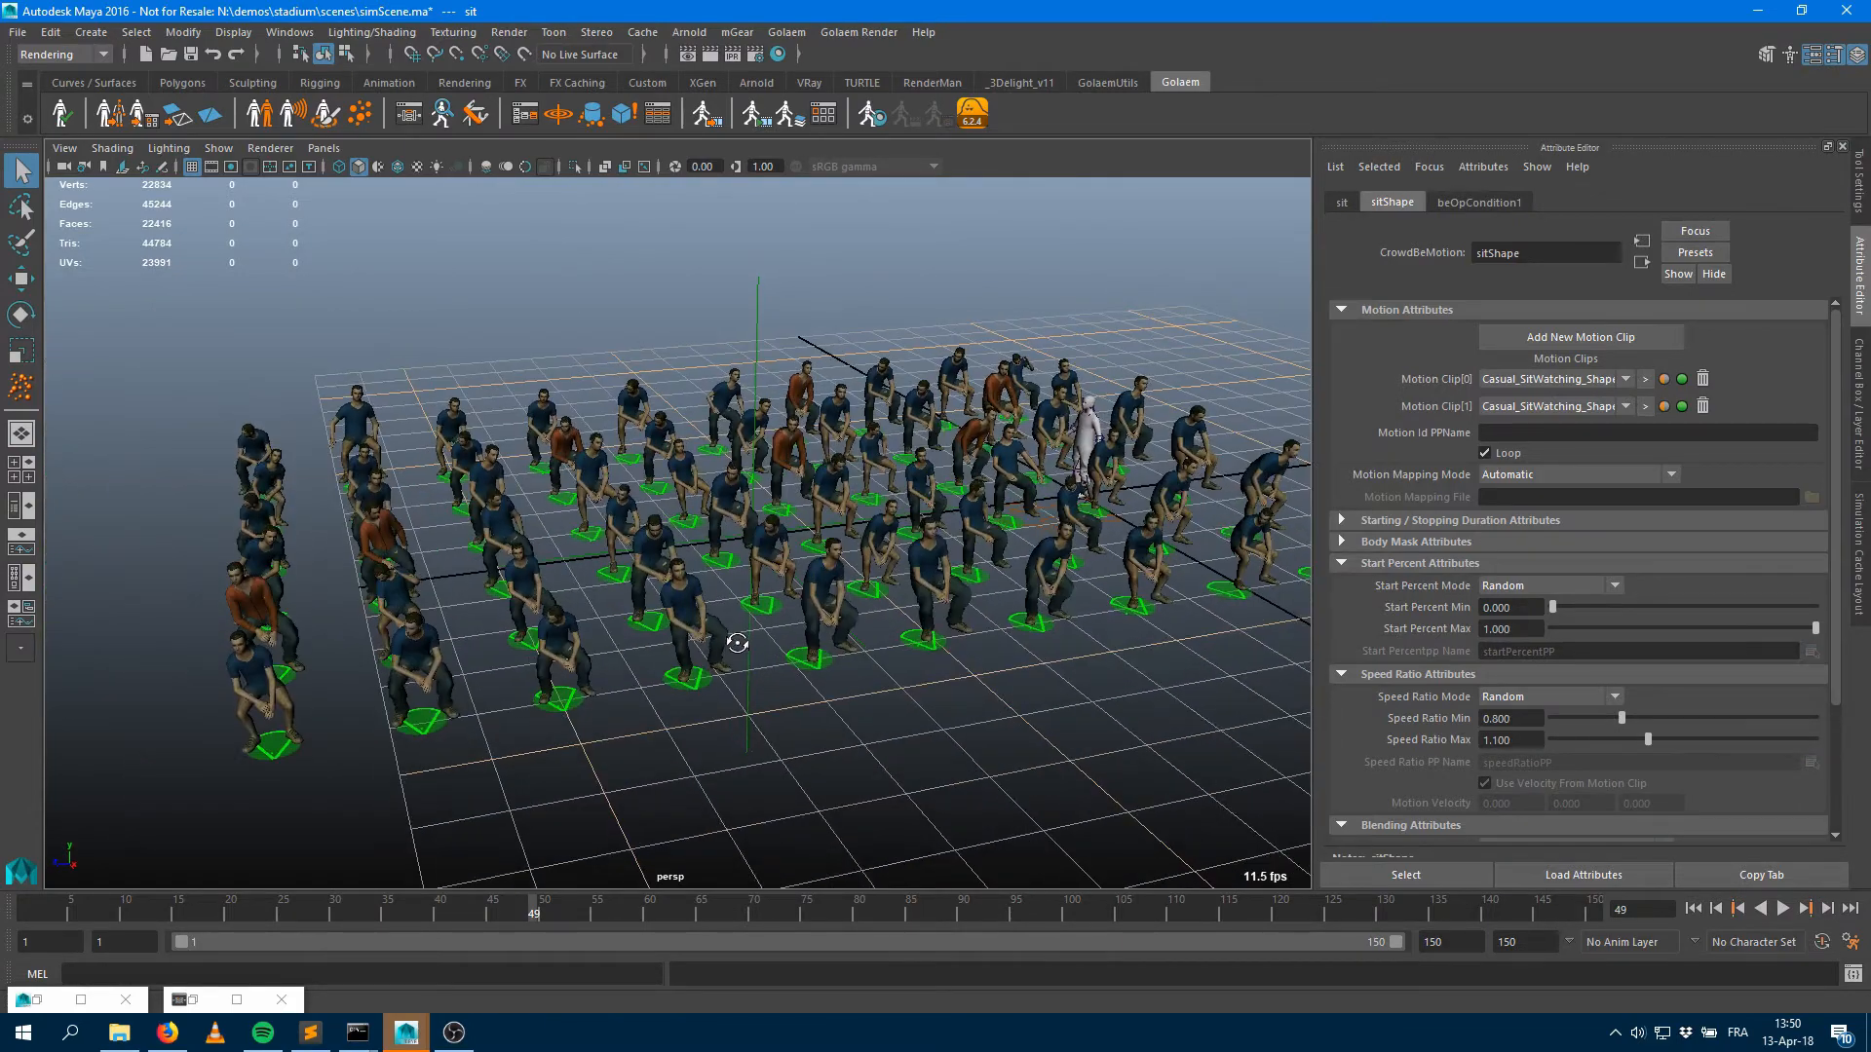
Create a Golaem terrain locator and replay the simulation from frame 1 to frame 18 to check the crowd's ground placement
{"action": "left_click", "coordinate": [210, 116]}
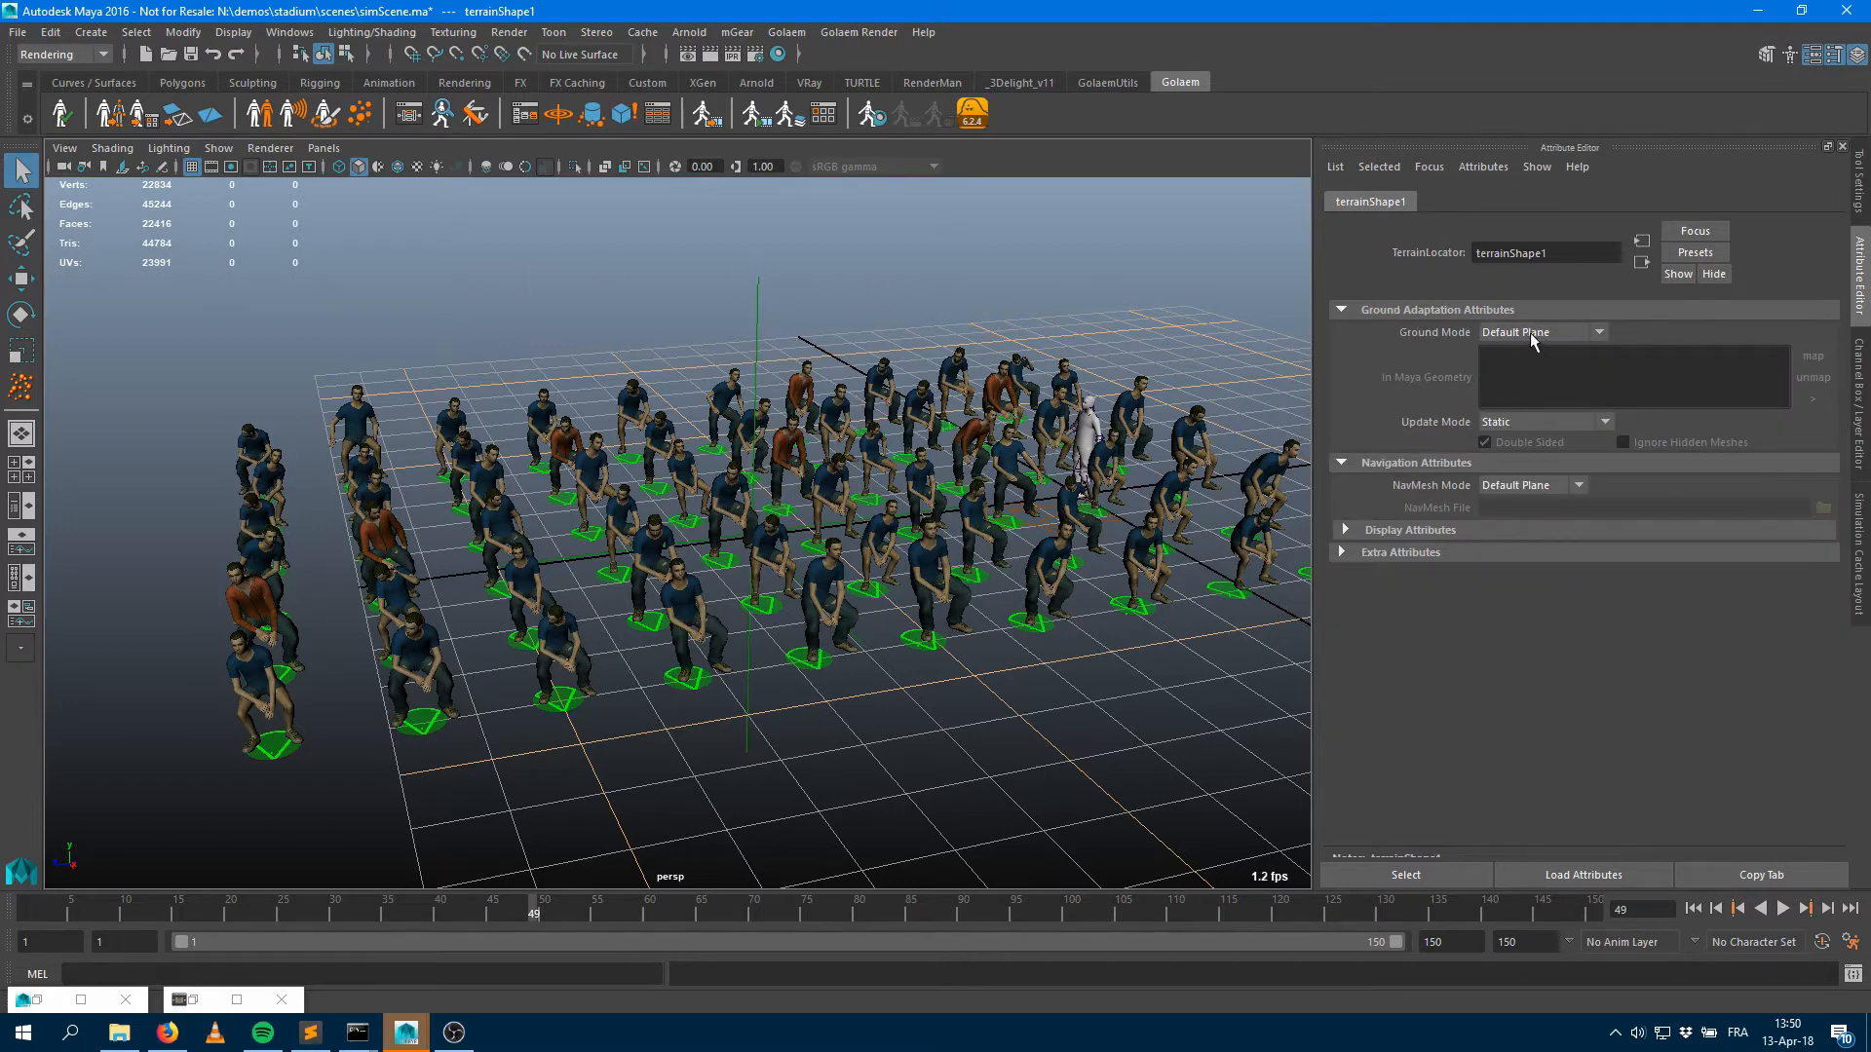
{"action": "left_click", "coordinate": [1692, 908]}
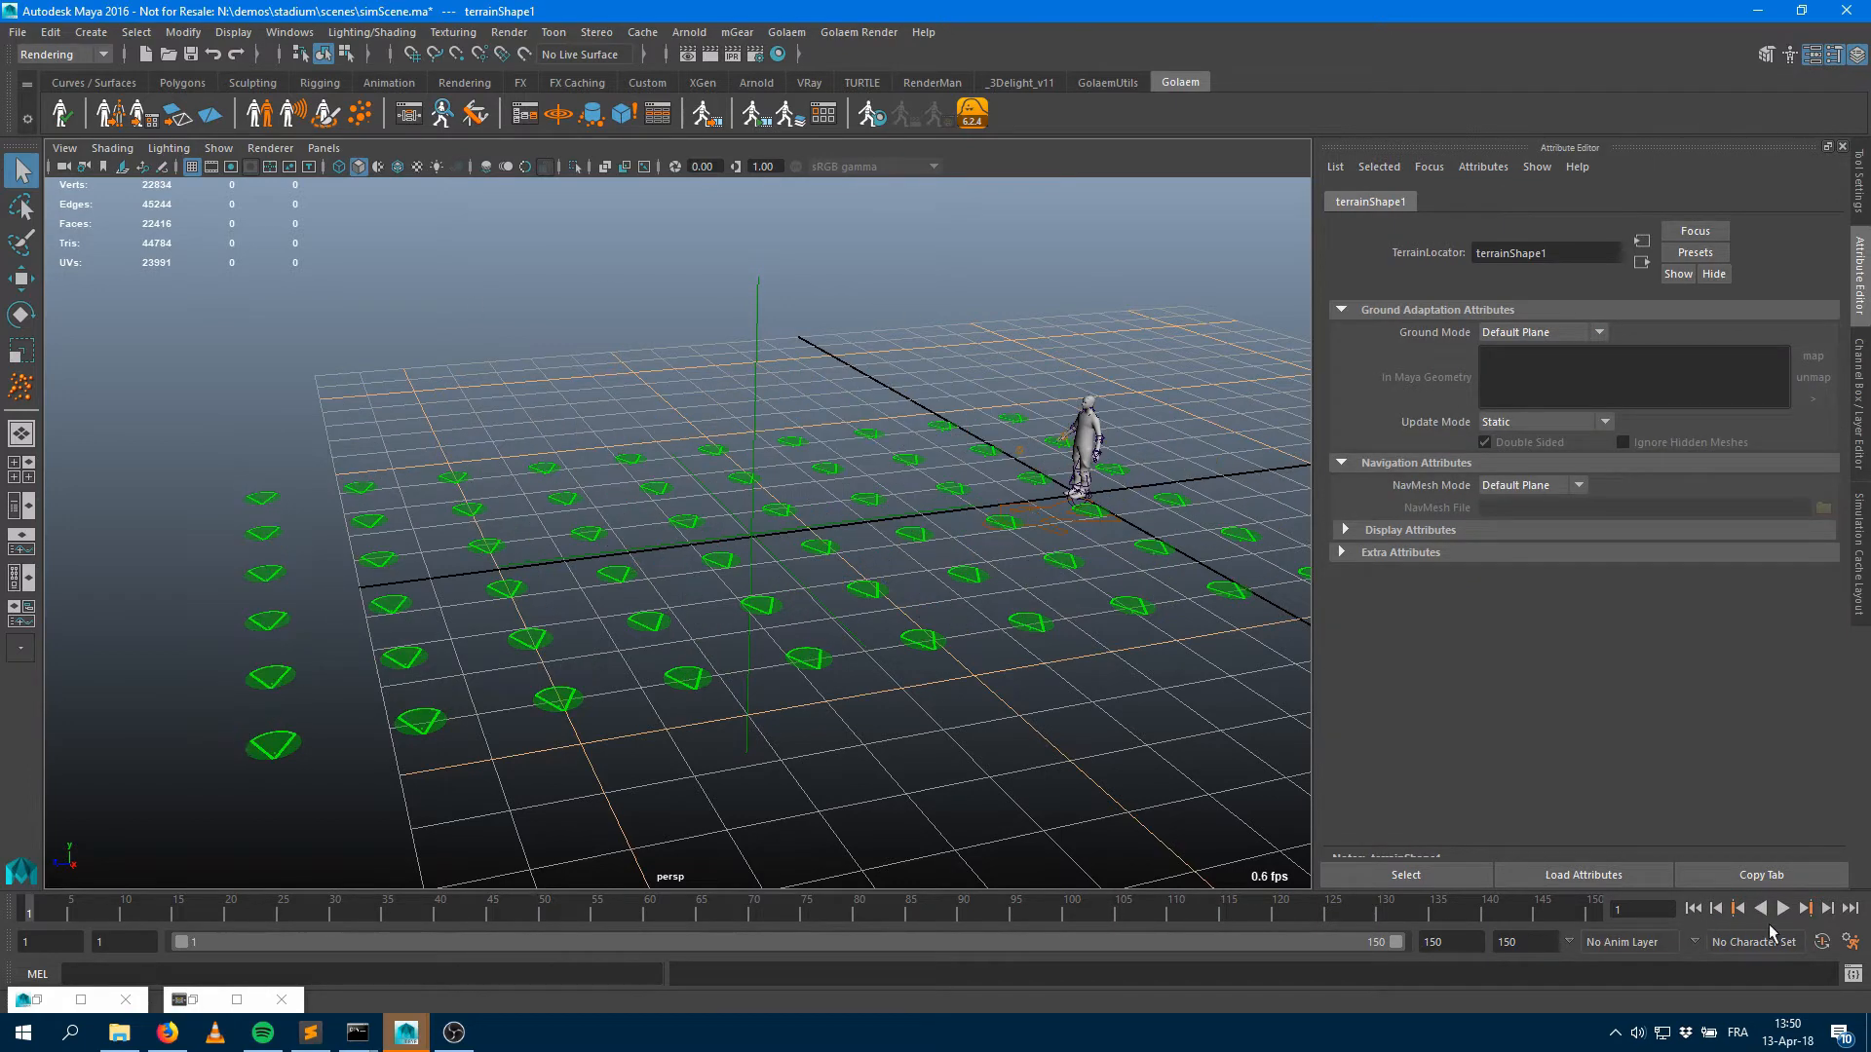
{"action": "left_click", "coordinate": [1783, 908]}
{"action": "left_click", "coordinate": [1783, 912]}
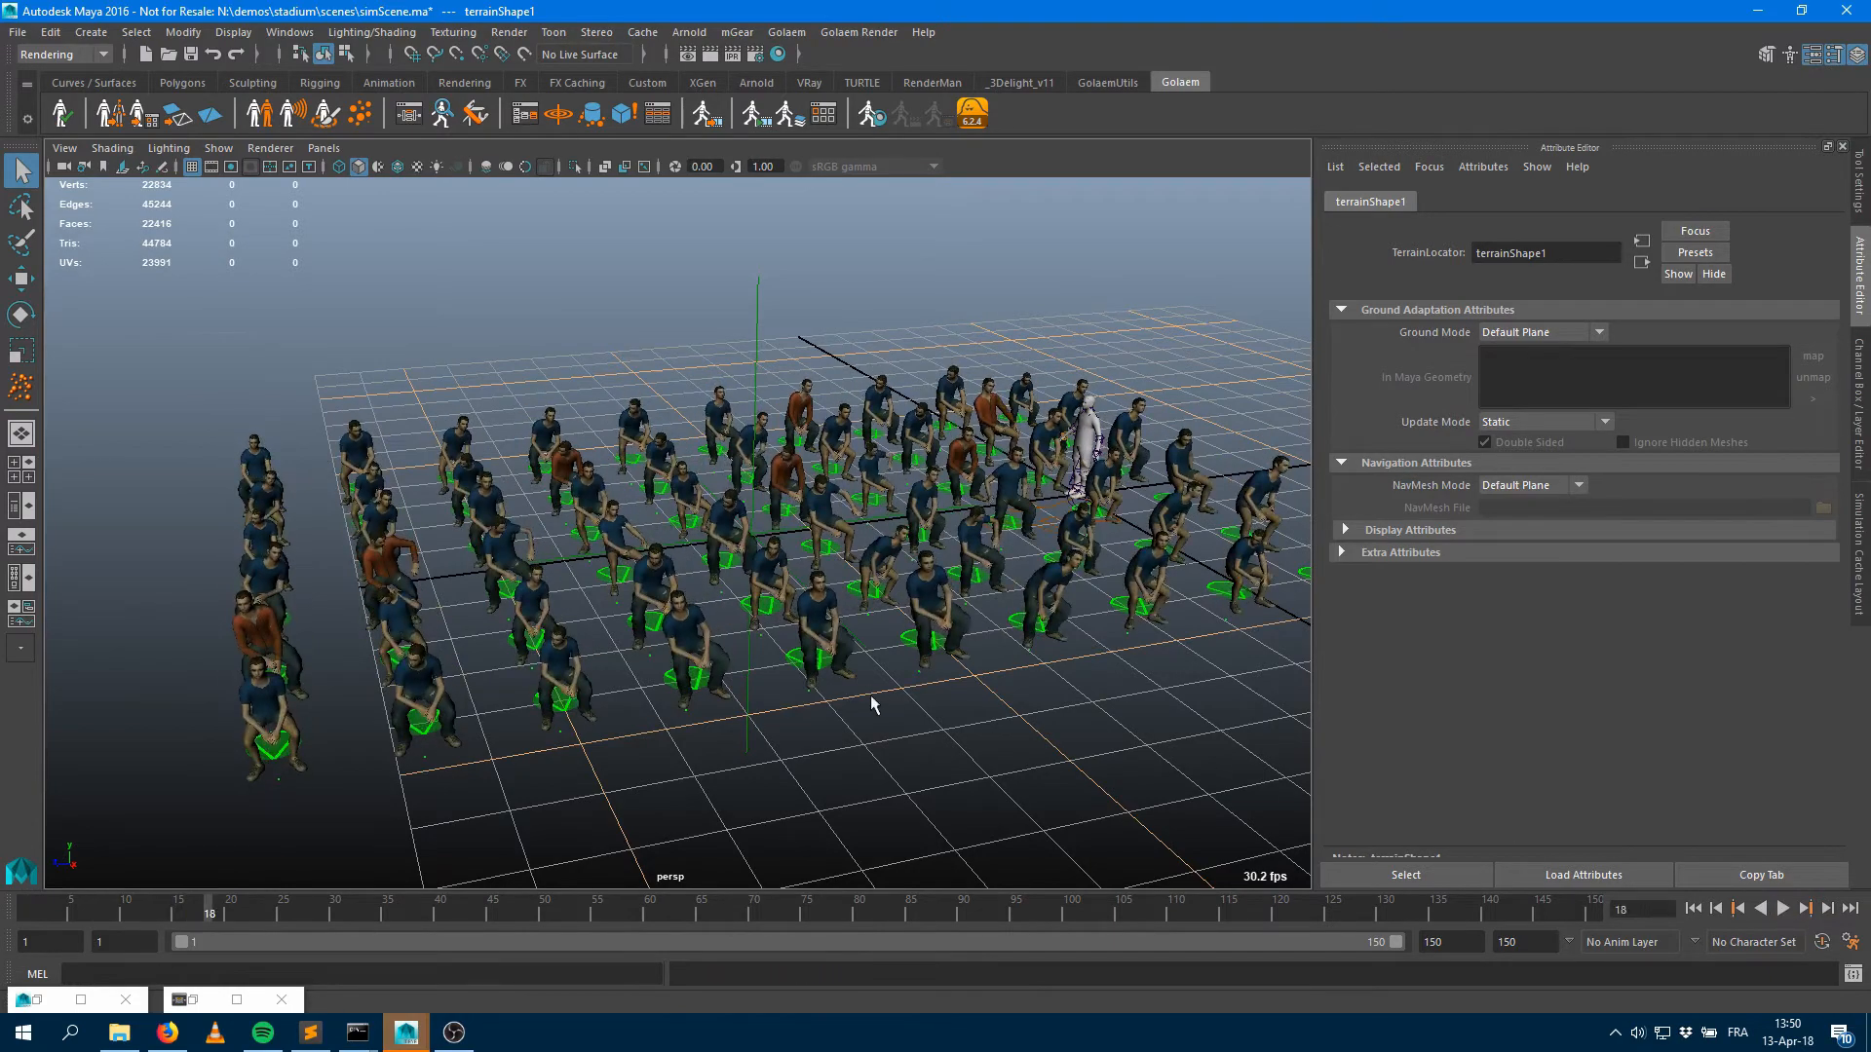
{"action": "left_click_drag", "start_coordinate": [872, 701], "coordinate": [950, 688], "text": "alt"}
{"action": "right_click_drag", "start_coordinate": [809, 642], "coordinate": [924, 641], "text": "alt"}
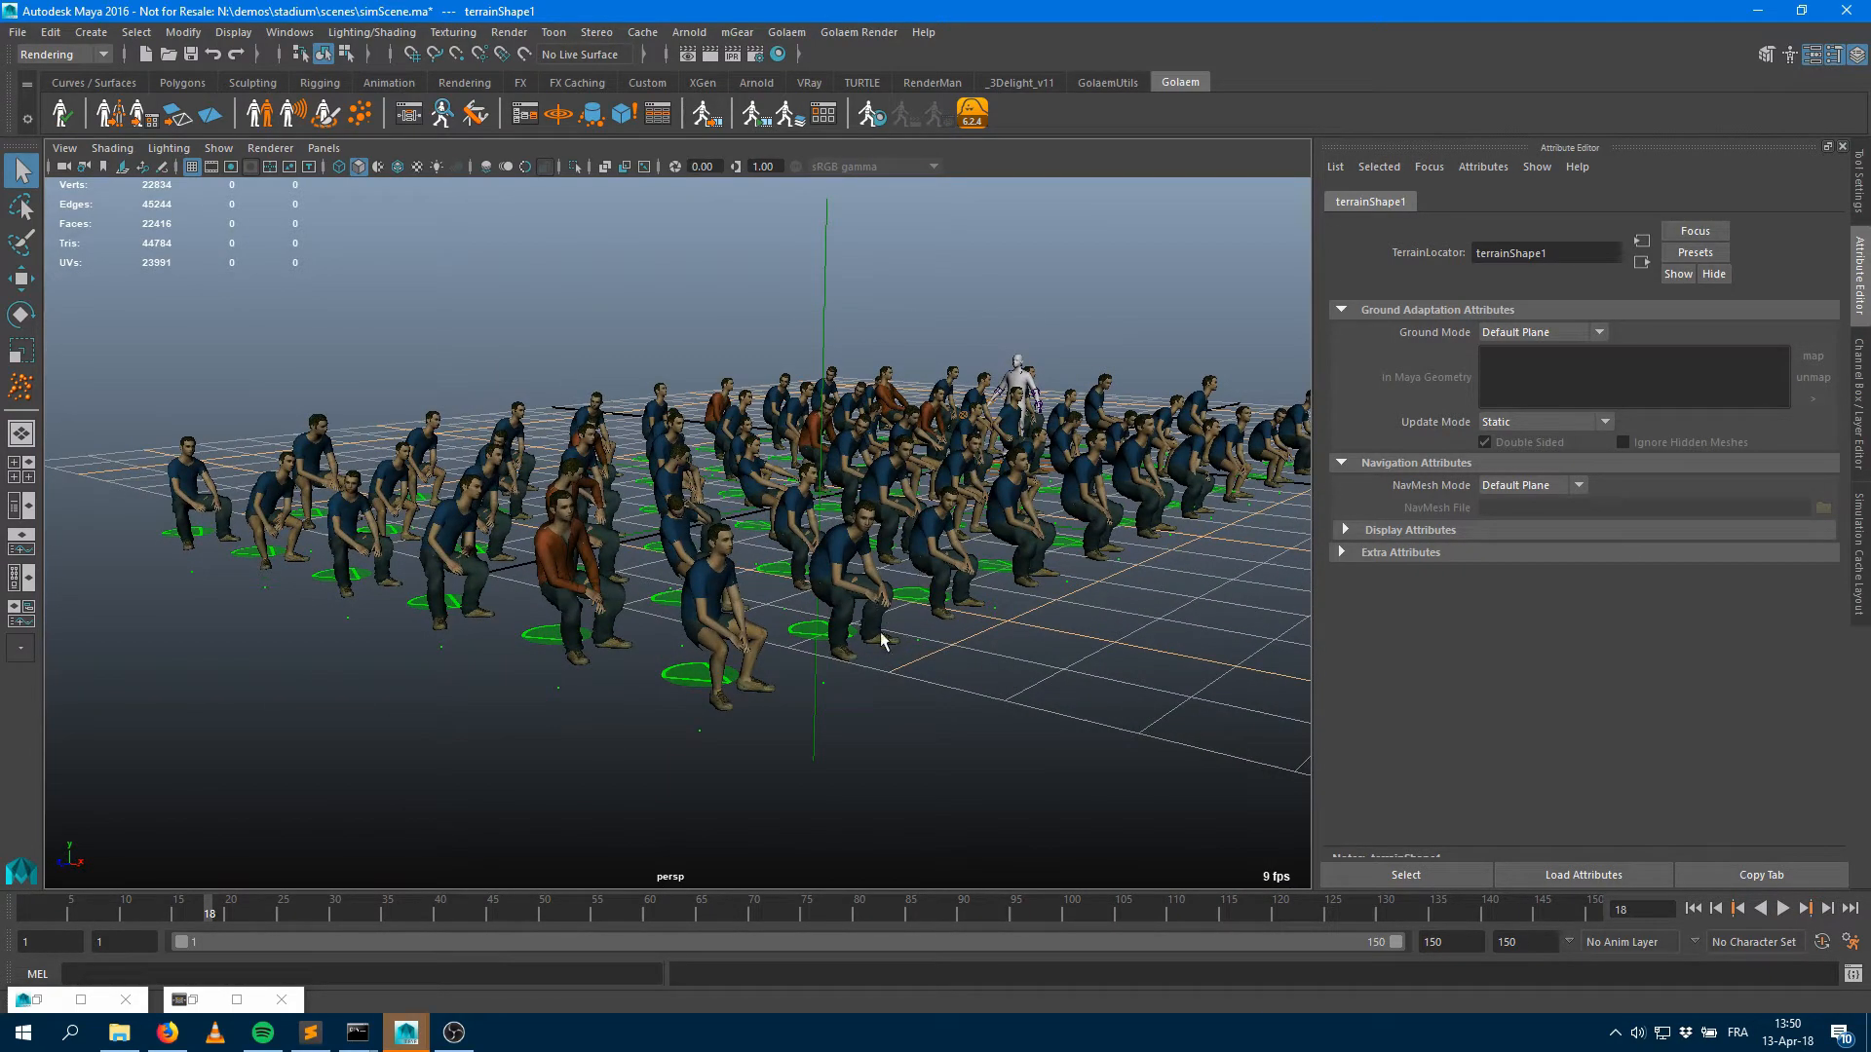
{"action": "left_click_drag", "start_coordinate": [944, 553], "coordinate": [609, 308], "text": "alt"}
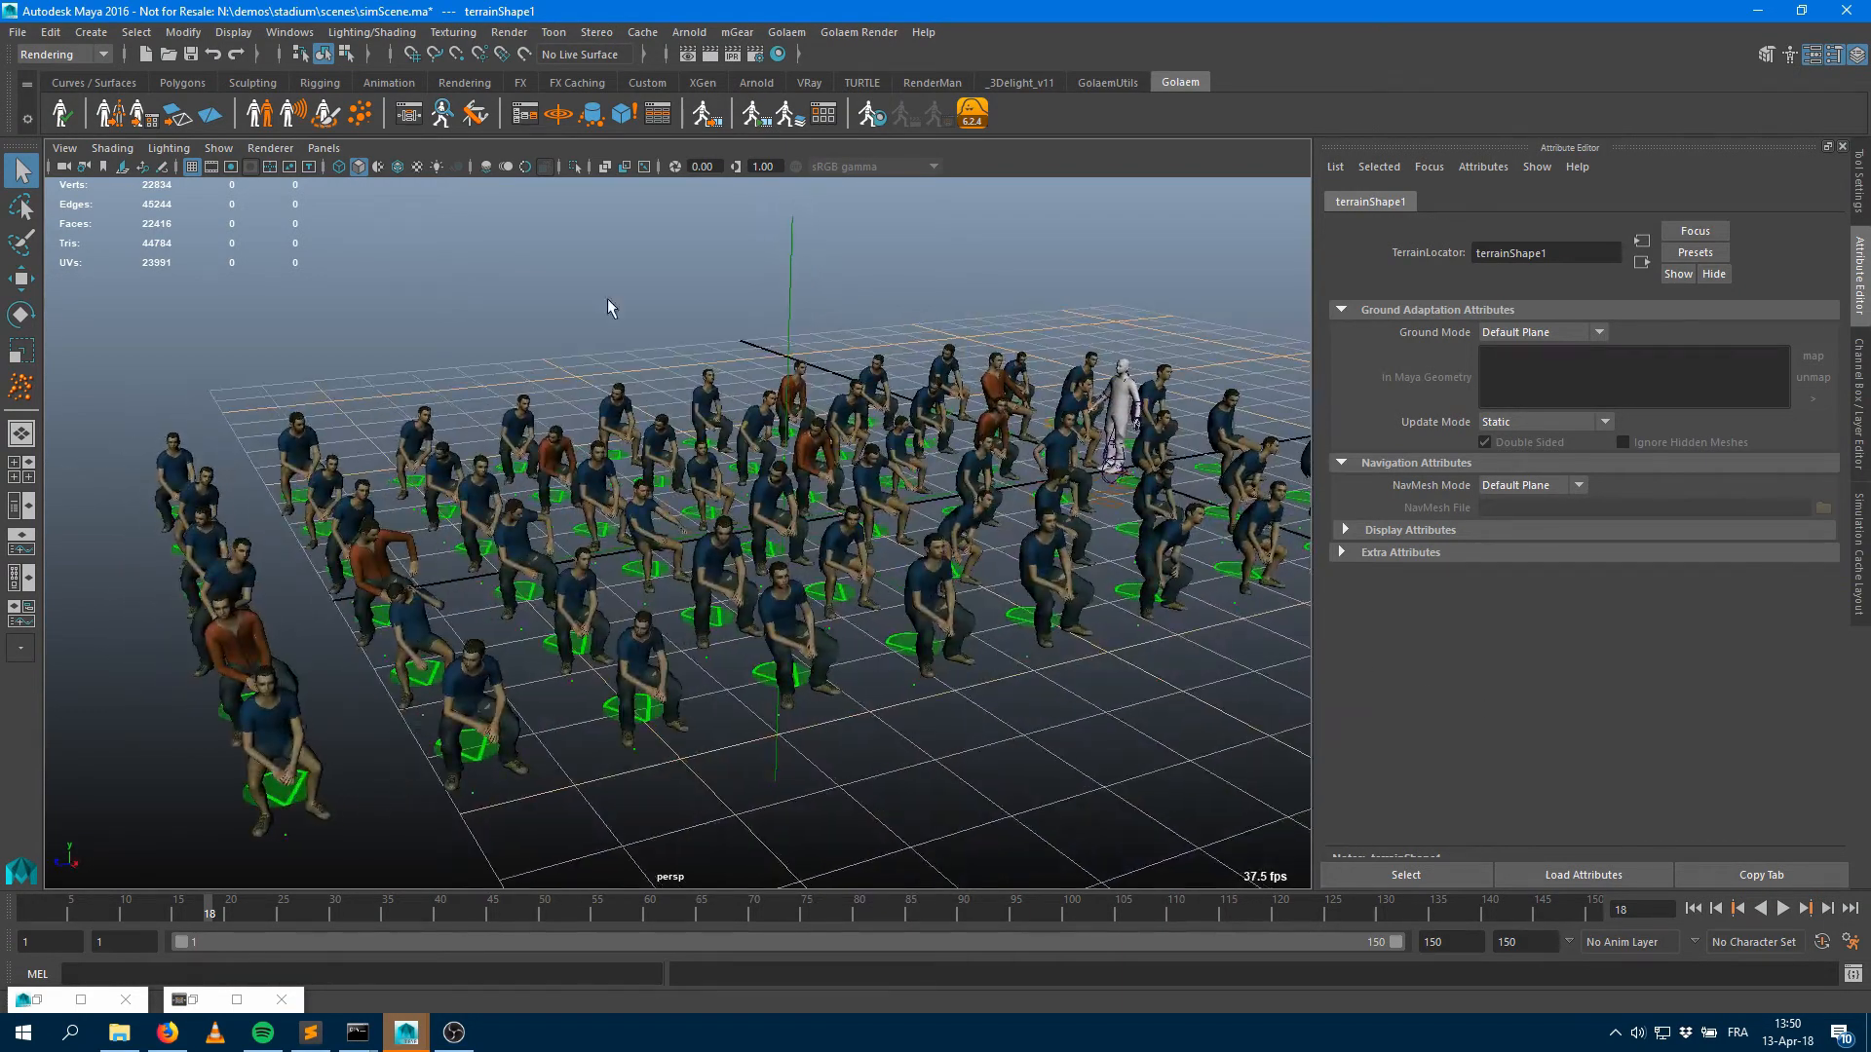
Add a second Motion behavior below sitShape in the Behavior Editor and load Casual_StandWatching.gmo into it
{"action": "left_click", "coordinate": [409, 114]}
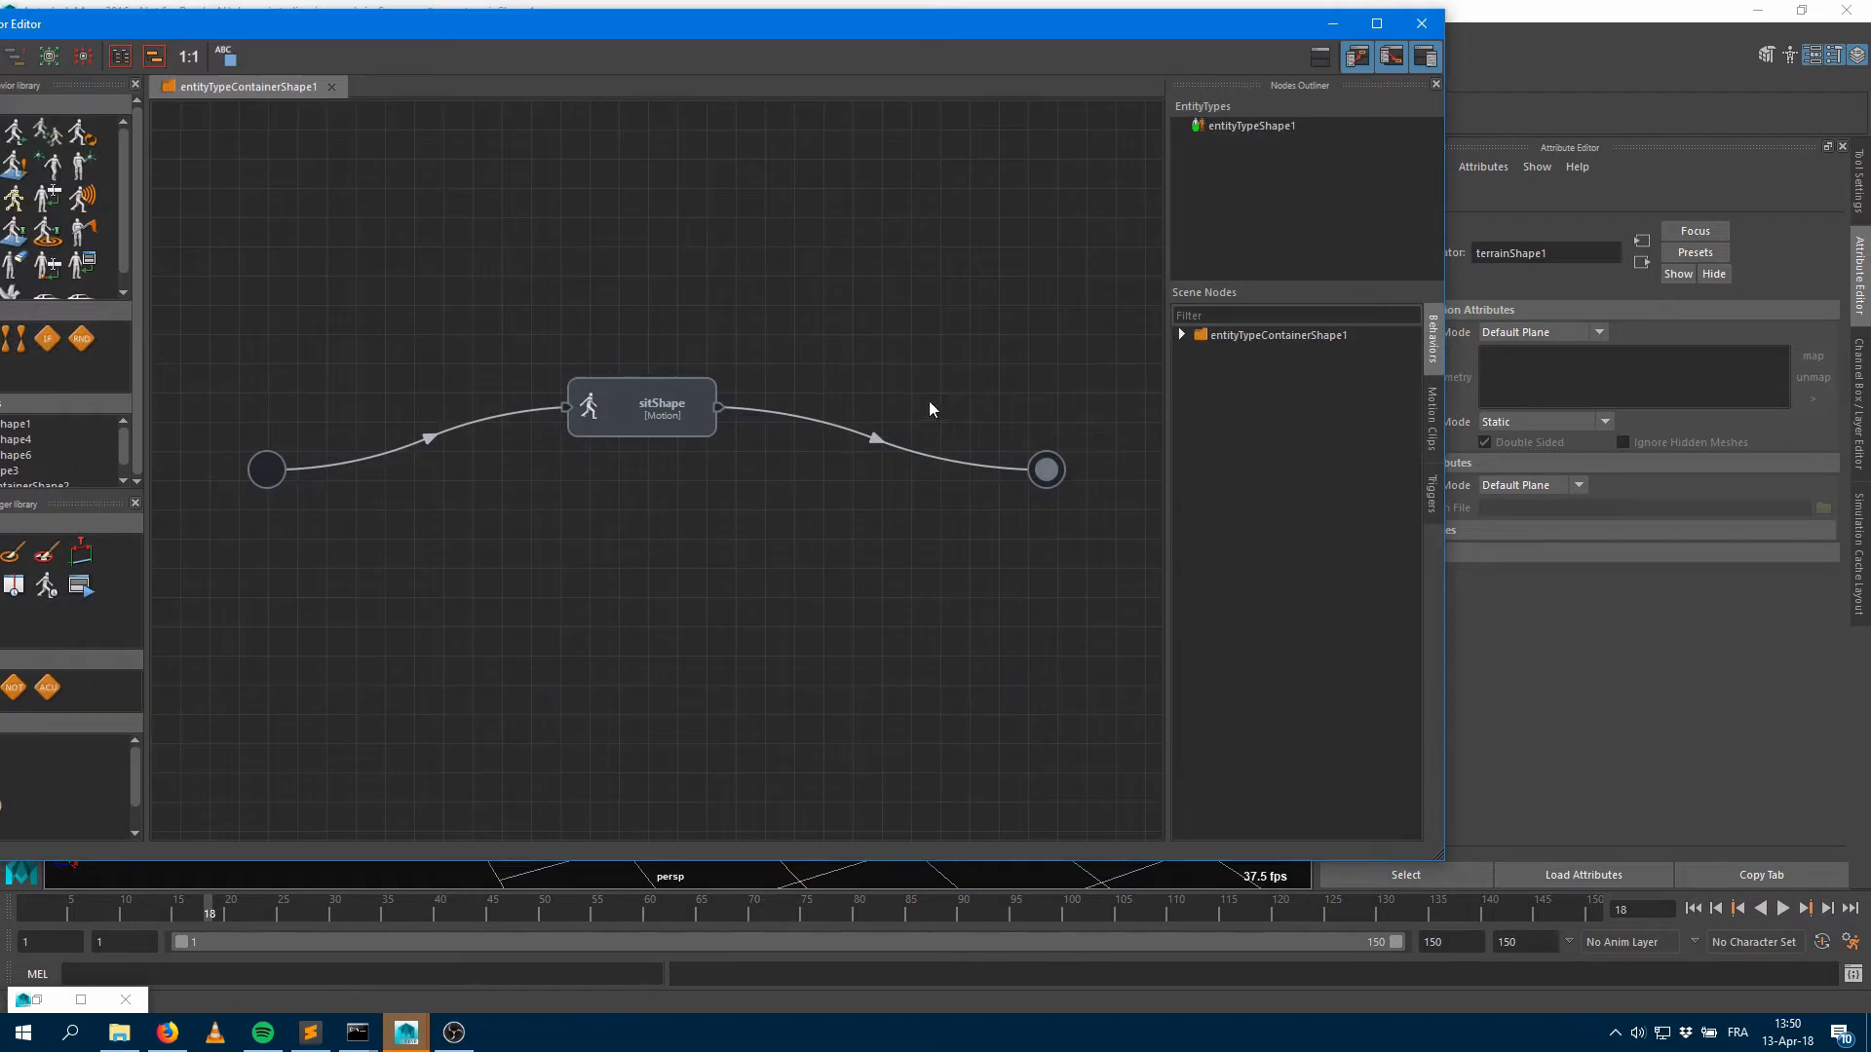
{"action": "left_click_drag", "start_coordinate": [321, 28], "coordinate": [454, 27]}
{"action": "left_click_drag", "start_coordinate": [122, 144], "coordinate": [797, 532]}
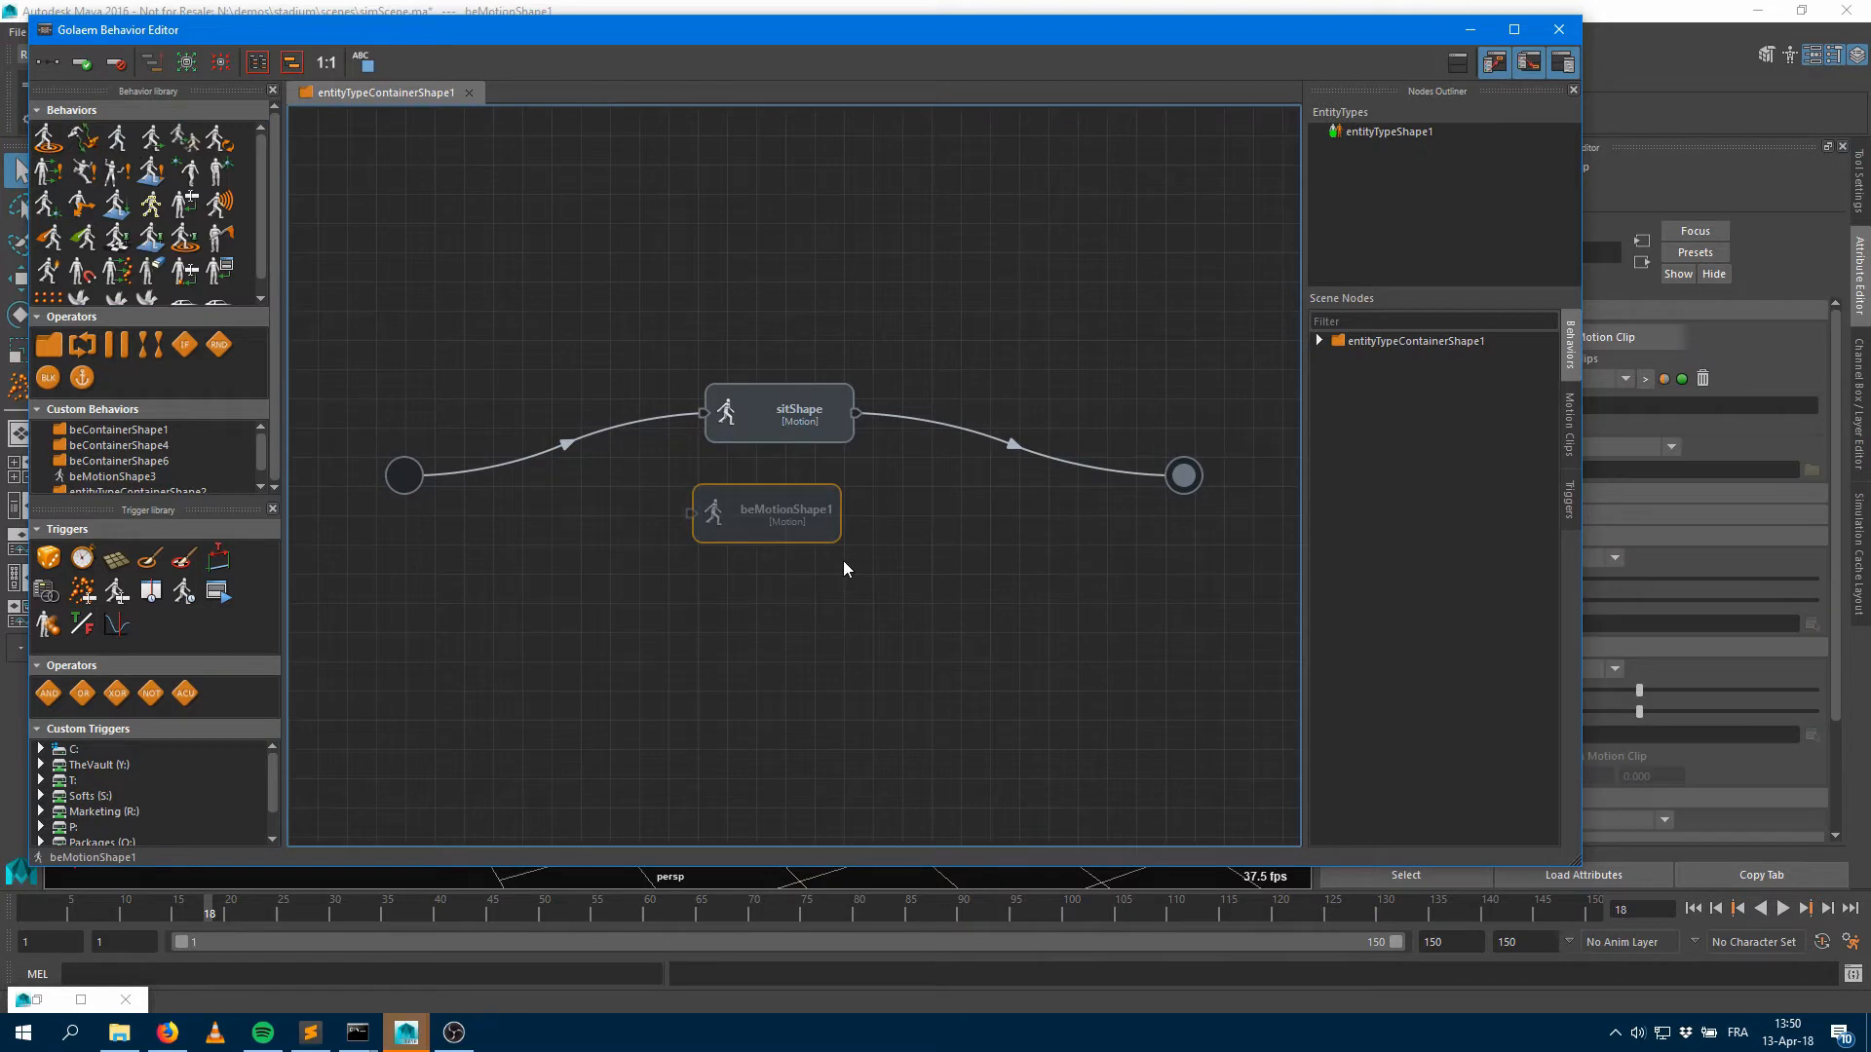
{"action": "double_click", "coordinate": [748, 528]}
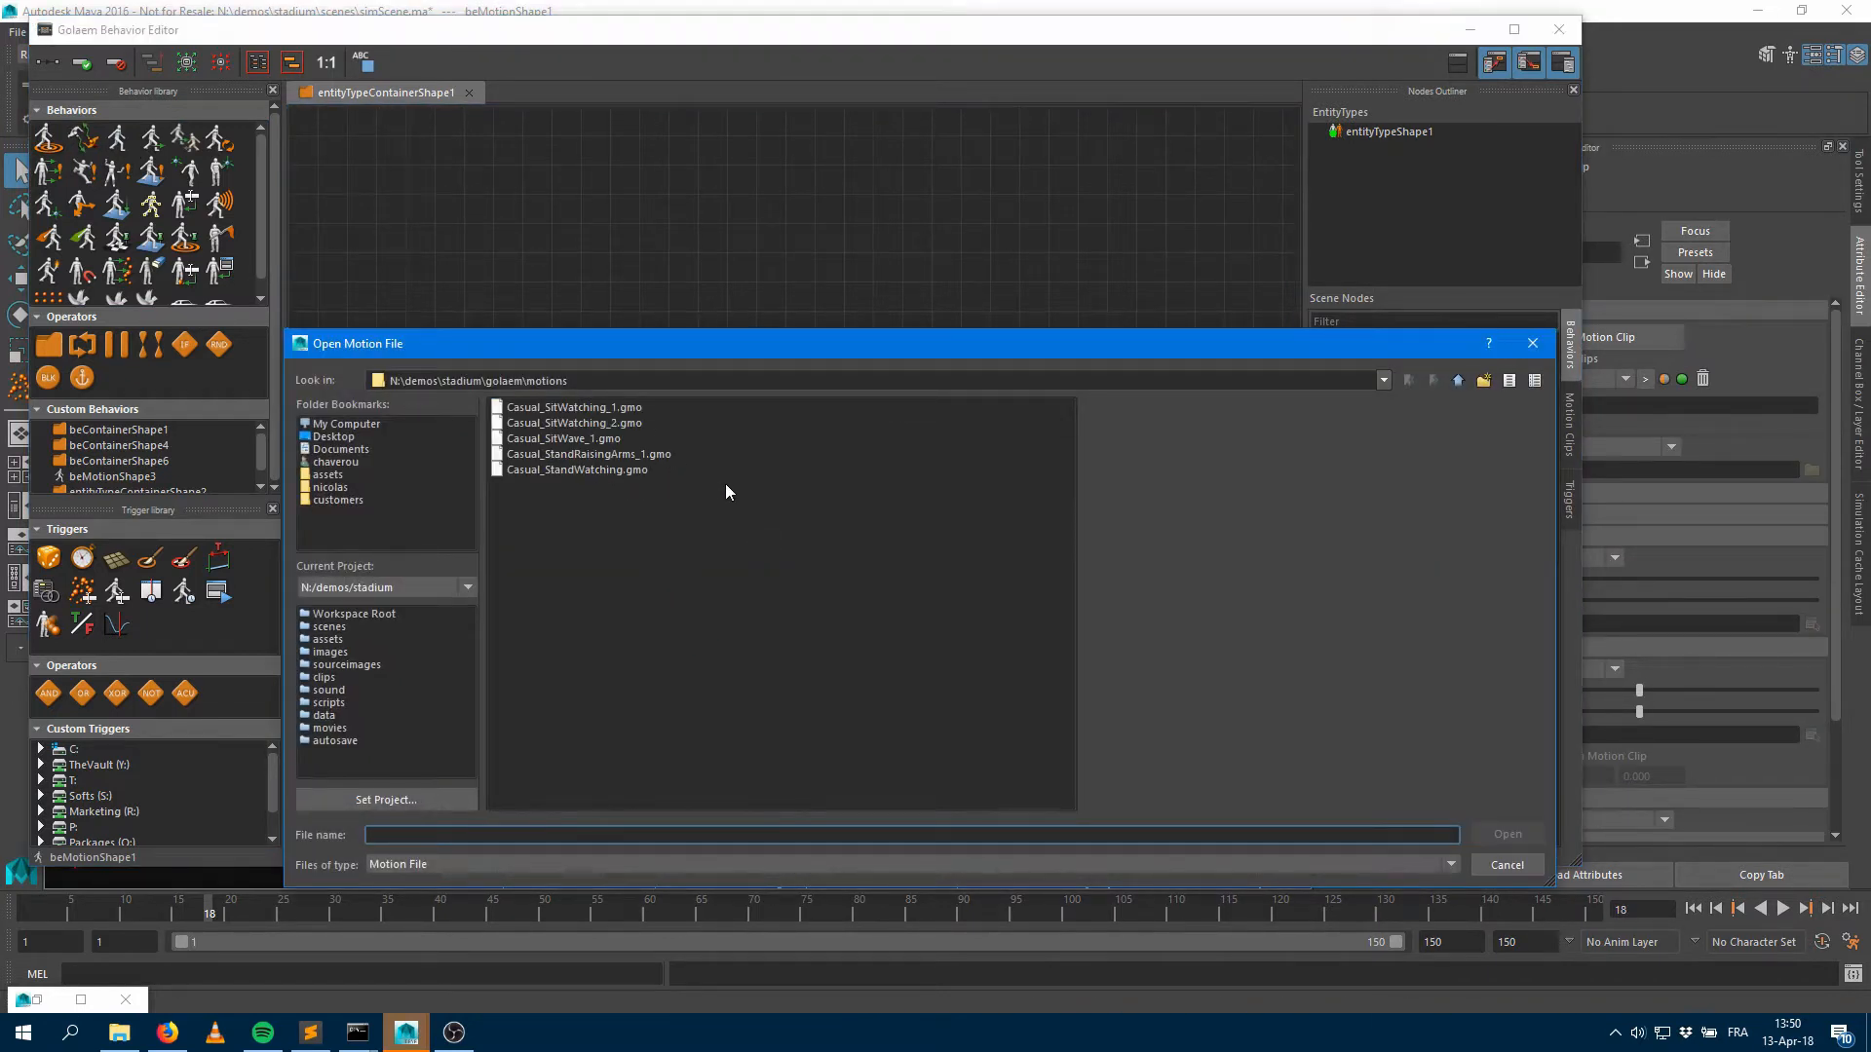
{"action": "left_click", "coordinate": [604, 474]}
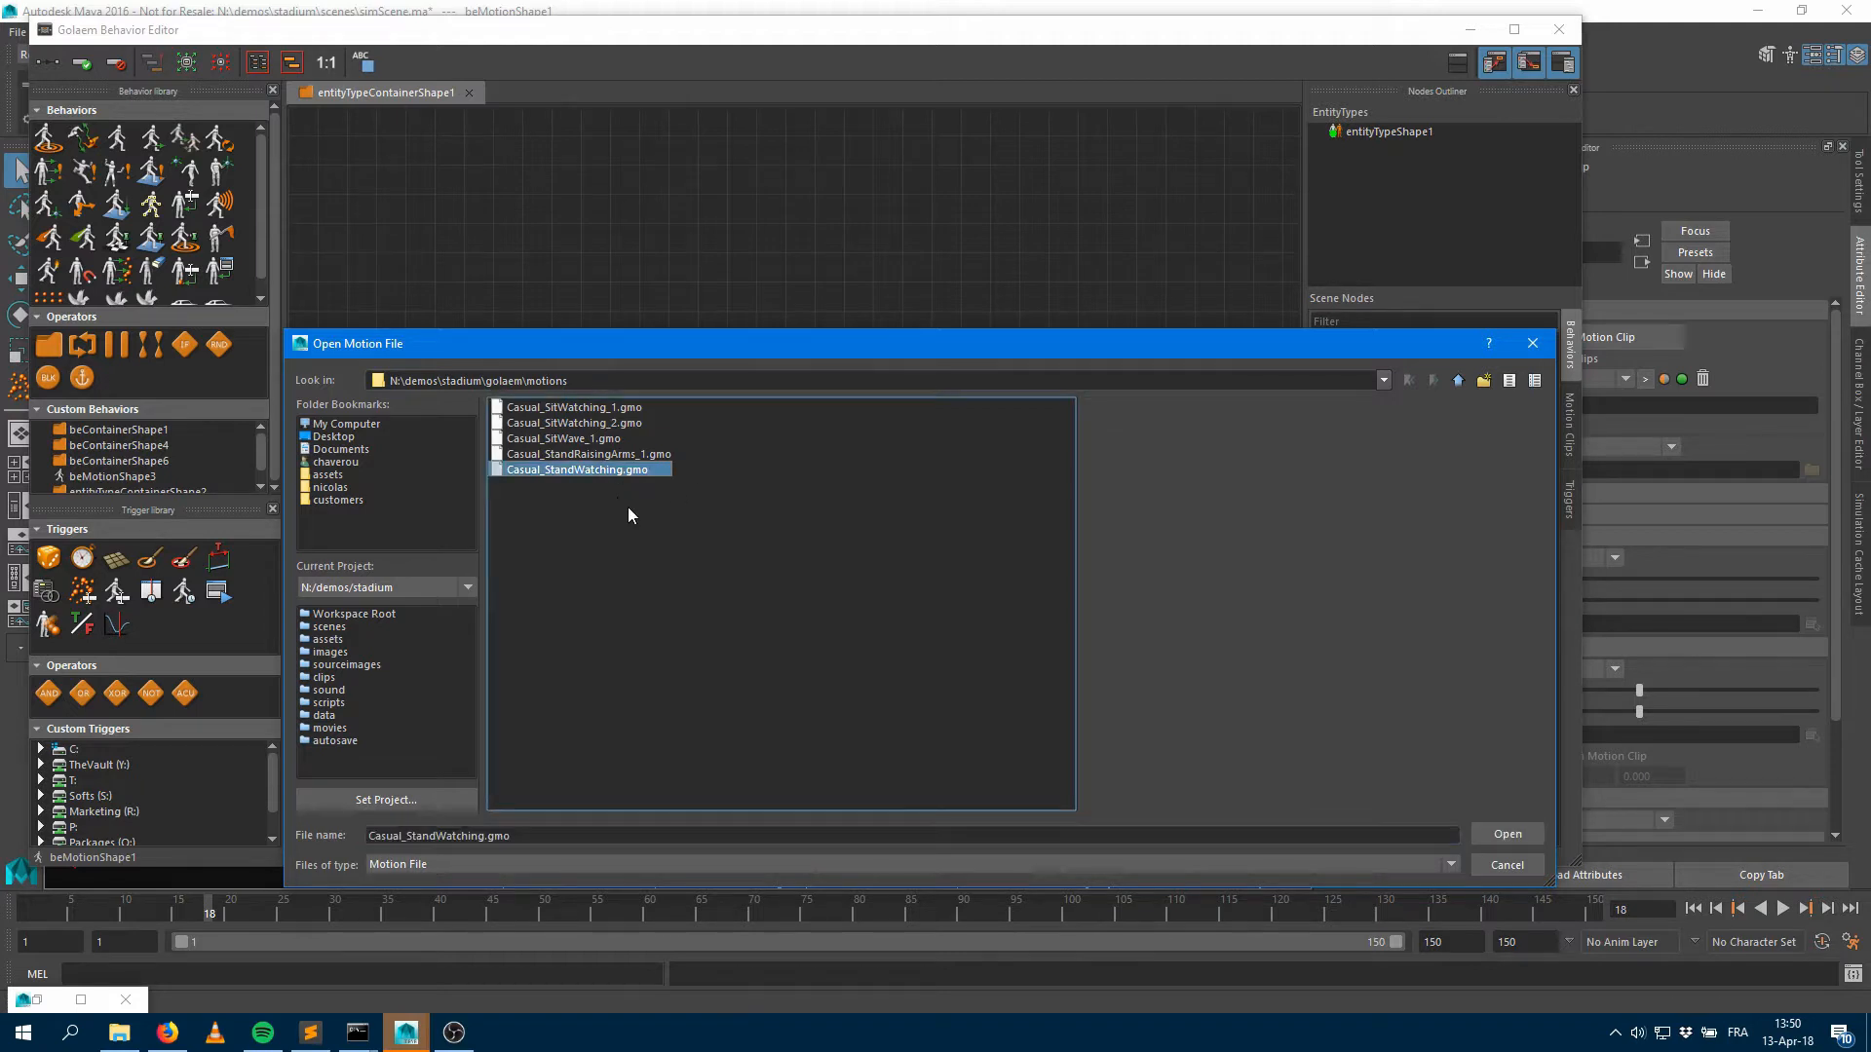
{"action": "left_click", "coordinate": [1534, 838]}
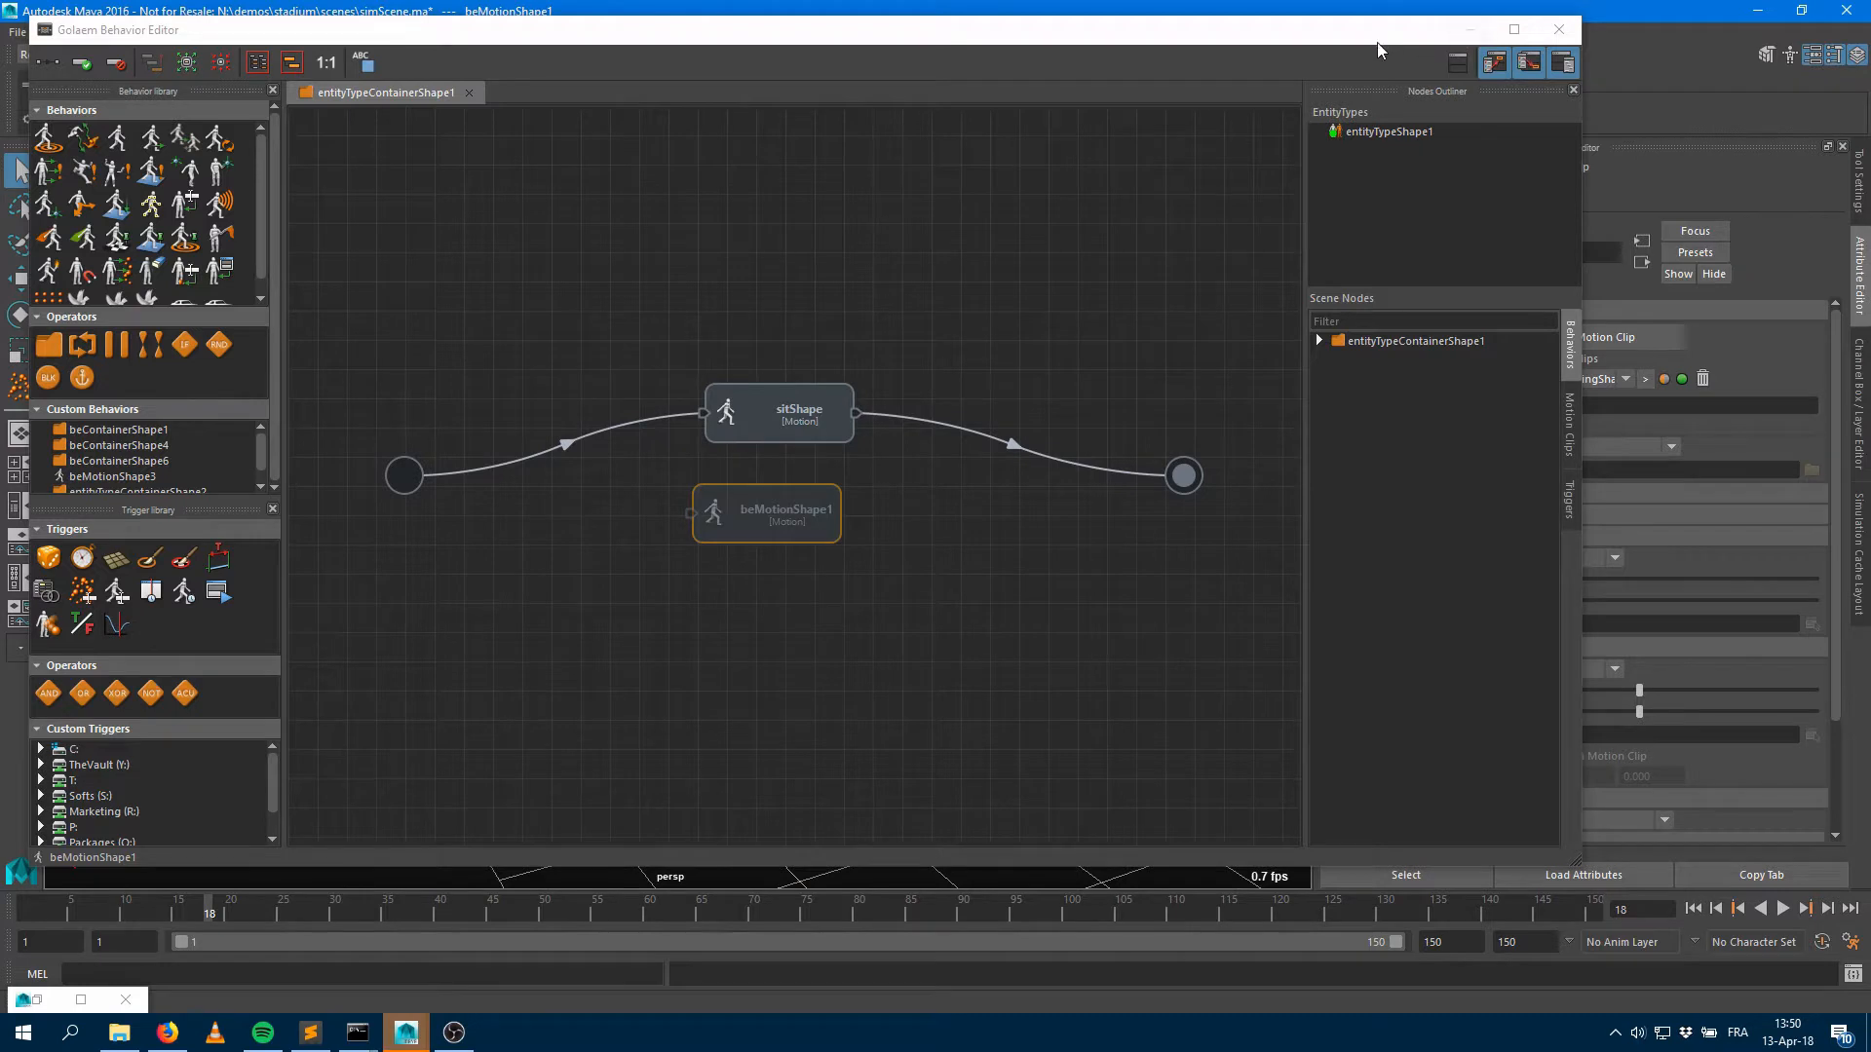
Set the standing behavior's Start Percent Max to 1.000, Speed Ratio Min to 0.885 and Speed Ratio Max to 1.142
{"action": "left_click_drag", "start_coordinate": [1375, 37], "coordinate": [1042, 91]}
{"action": "left_click_drag", "start_coordinate": [1553, 601], "coordinate": [1818, 601]}
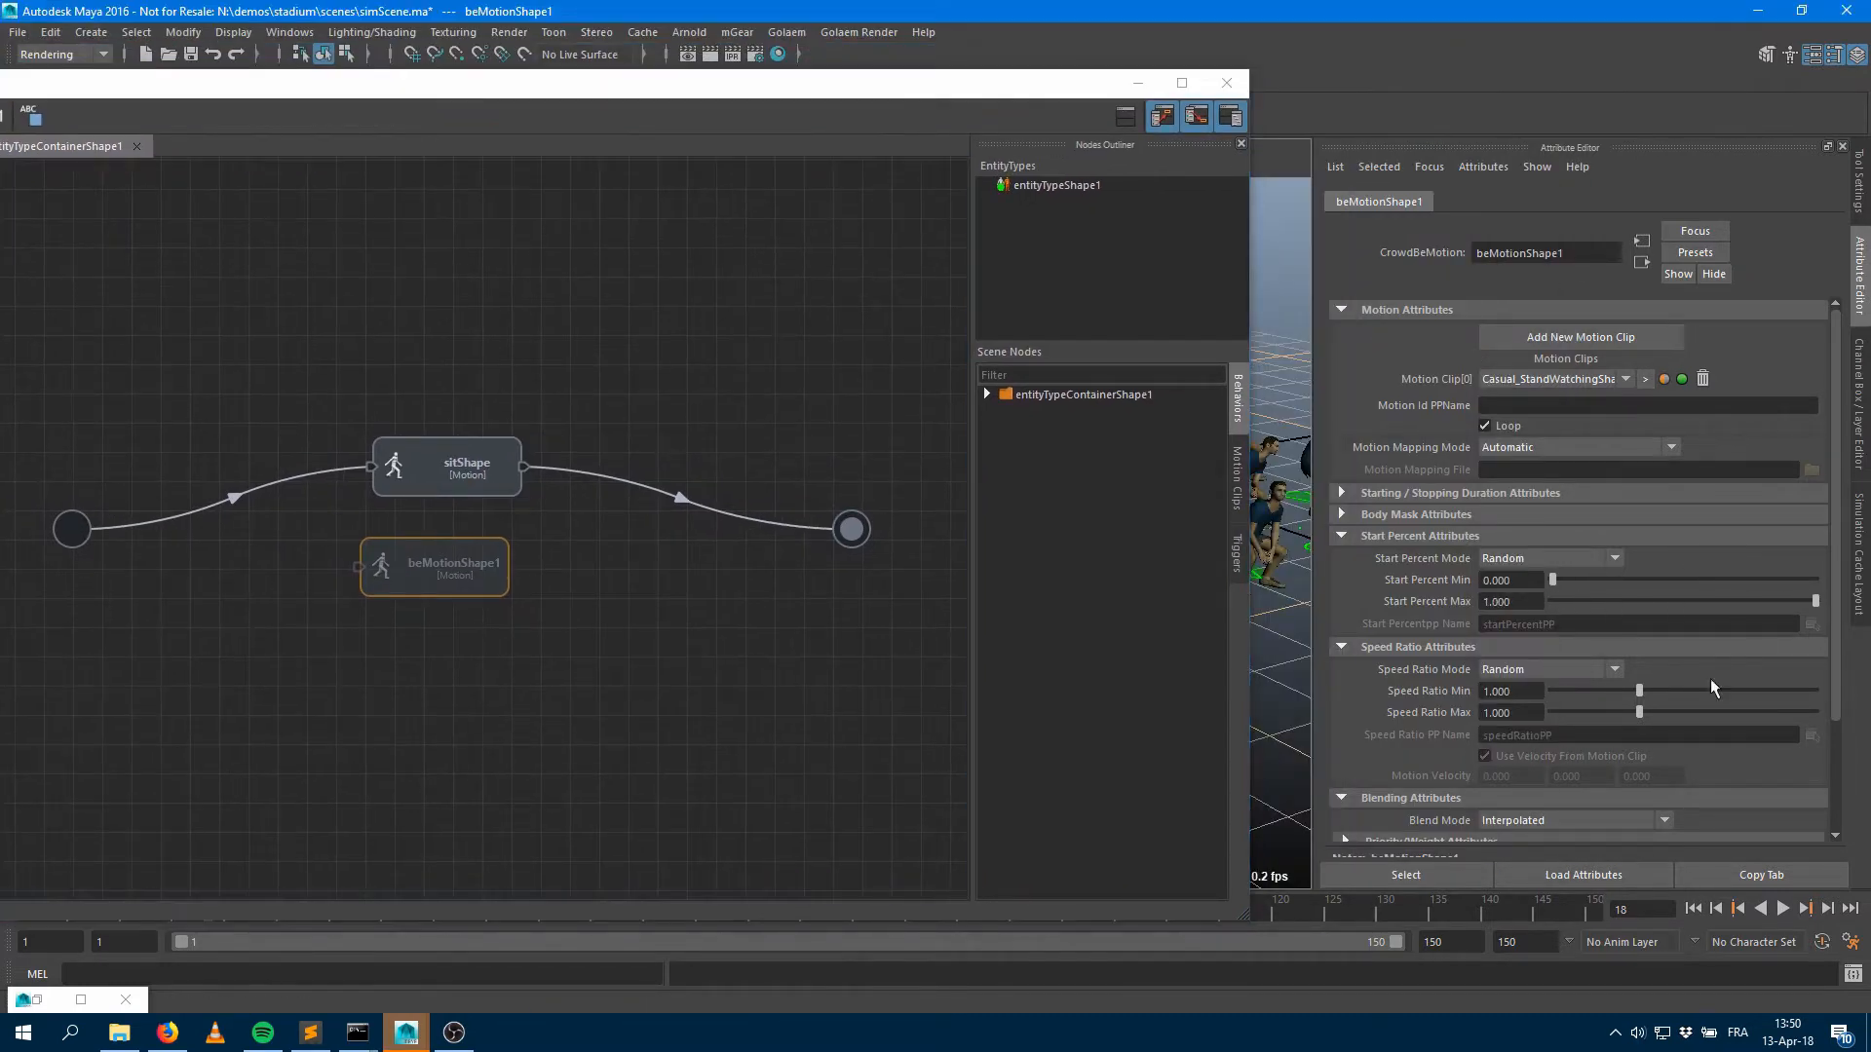
{"action": "left_click_drag", "start_coordinate": [1640, 690], "coordinate": [1651, 713]}
Arrange the two Motion nodes in the behavior graph, moving sitShape slightly up and aligning the standing one beneath it
{"action": "left_click_drag", "start_coordinate": [517, 81], "coordinate": [794, 61]}
{"action": "left_click_drag", "start_coordinate": [722, 577], "coordinate": [718, 555]}
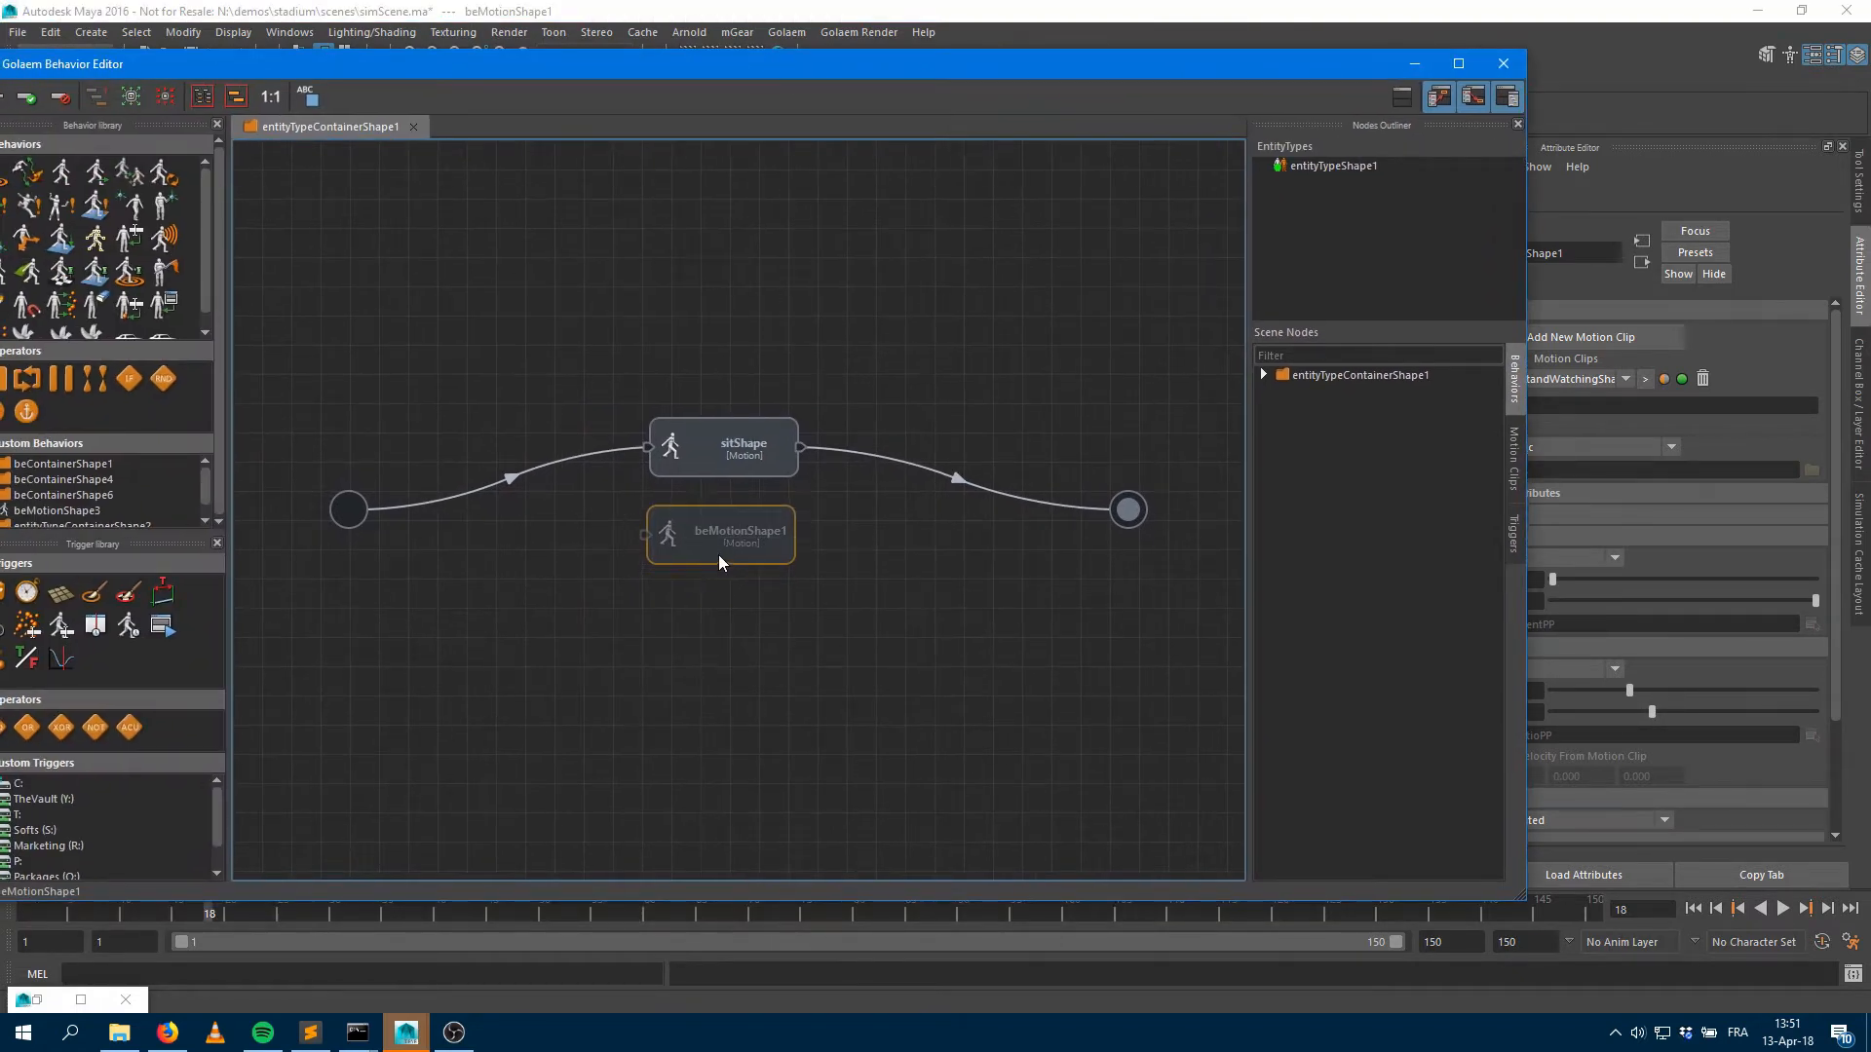
{"action": "left_click", "coordinate": [698, 448]}
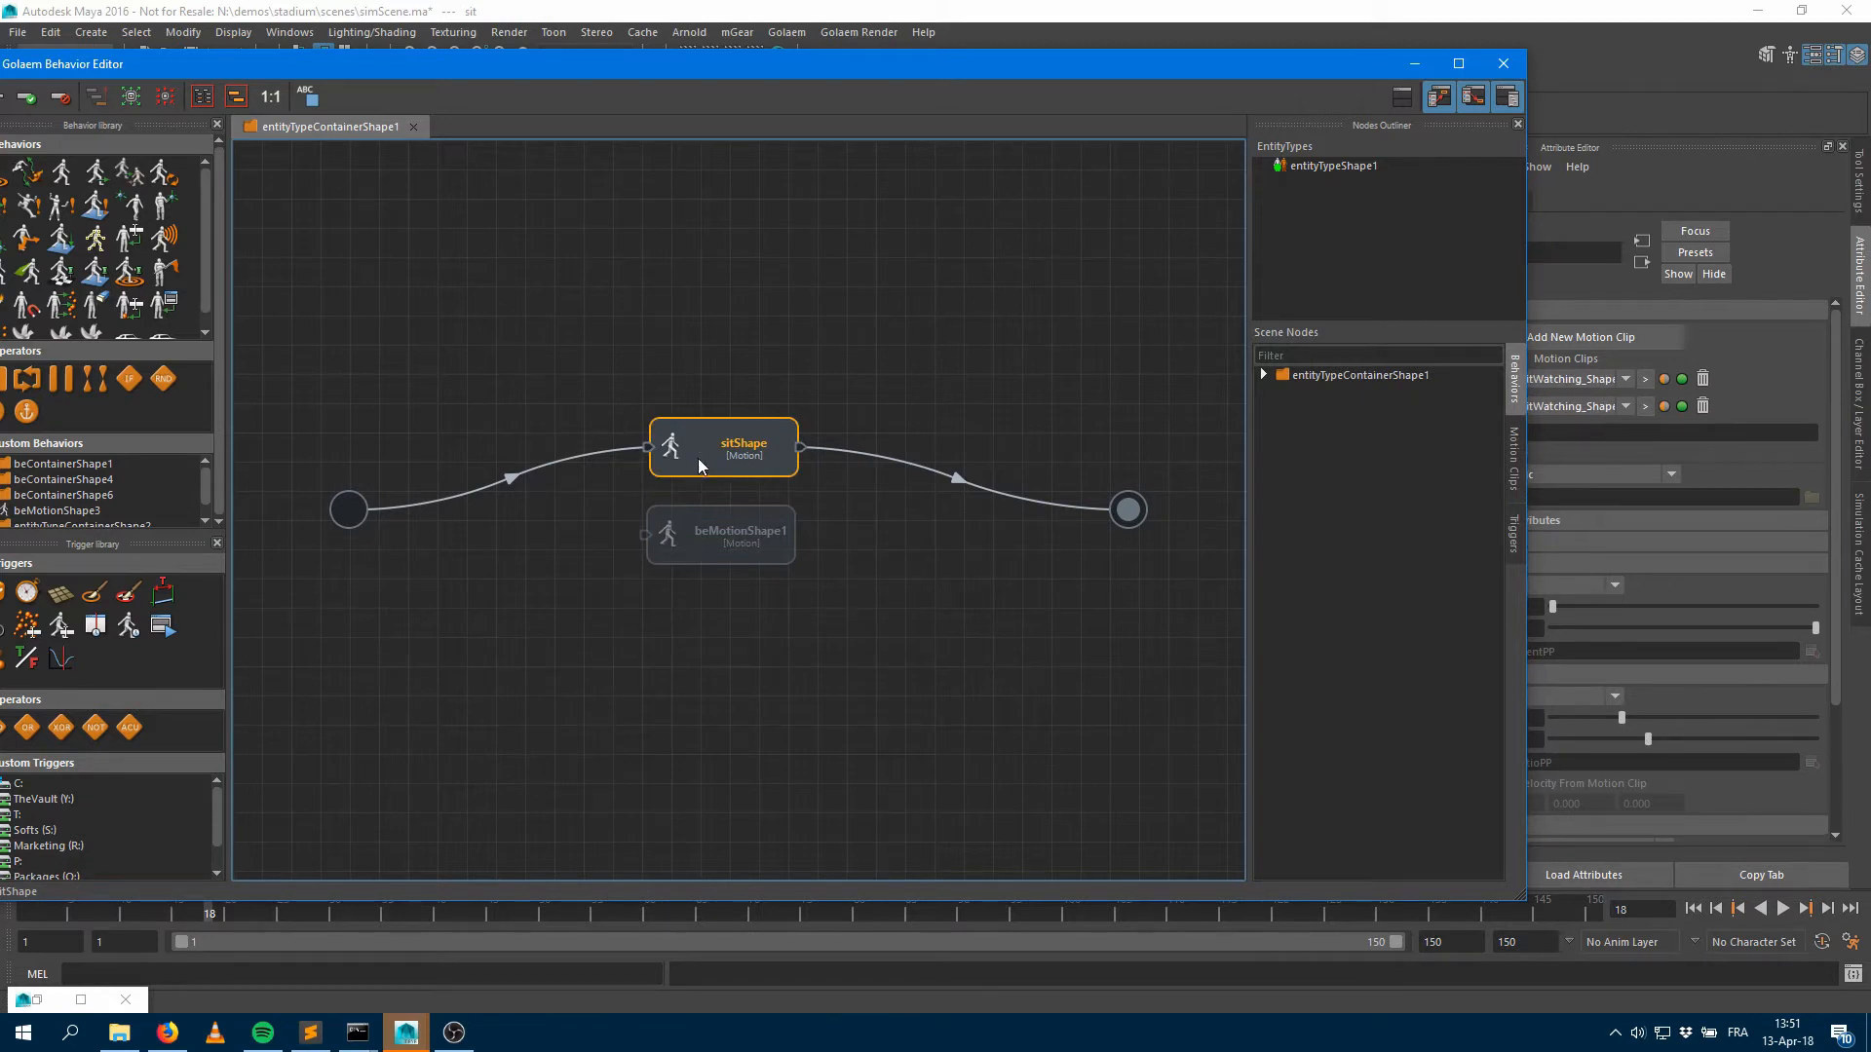
{"action": "left_click_drag", "start_coordinate": [700, 448], "coordinate": [701, 436]}
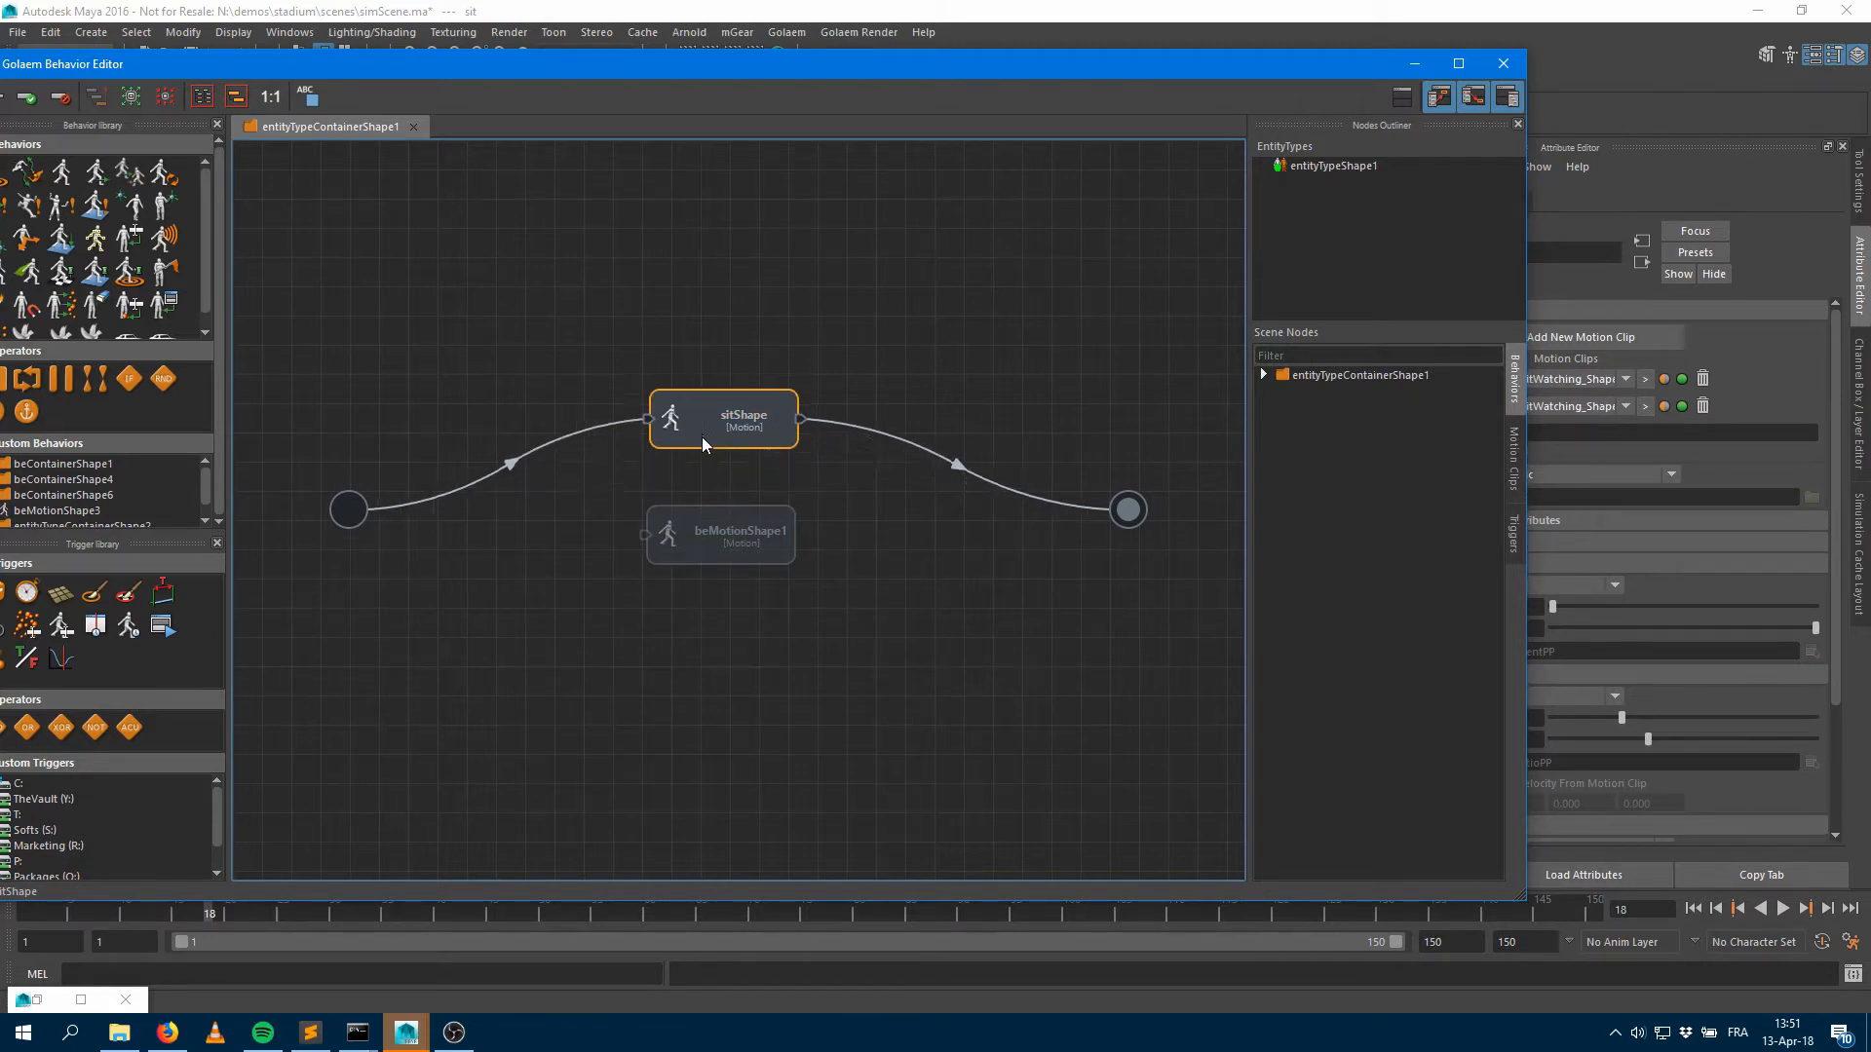
Rename the standing Motion behavior's transform node to stand
{"action": "left_click", "coordinate": [710, 548]}
{"action": "left_click_drag", "start_coordinate": [1070, 93], "coordinate": [865, 122]}
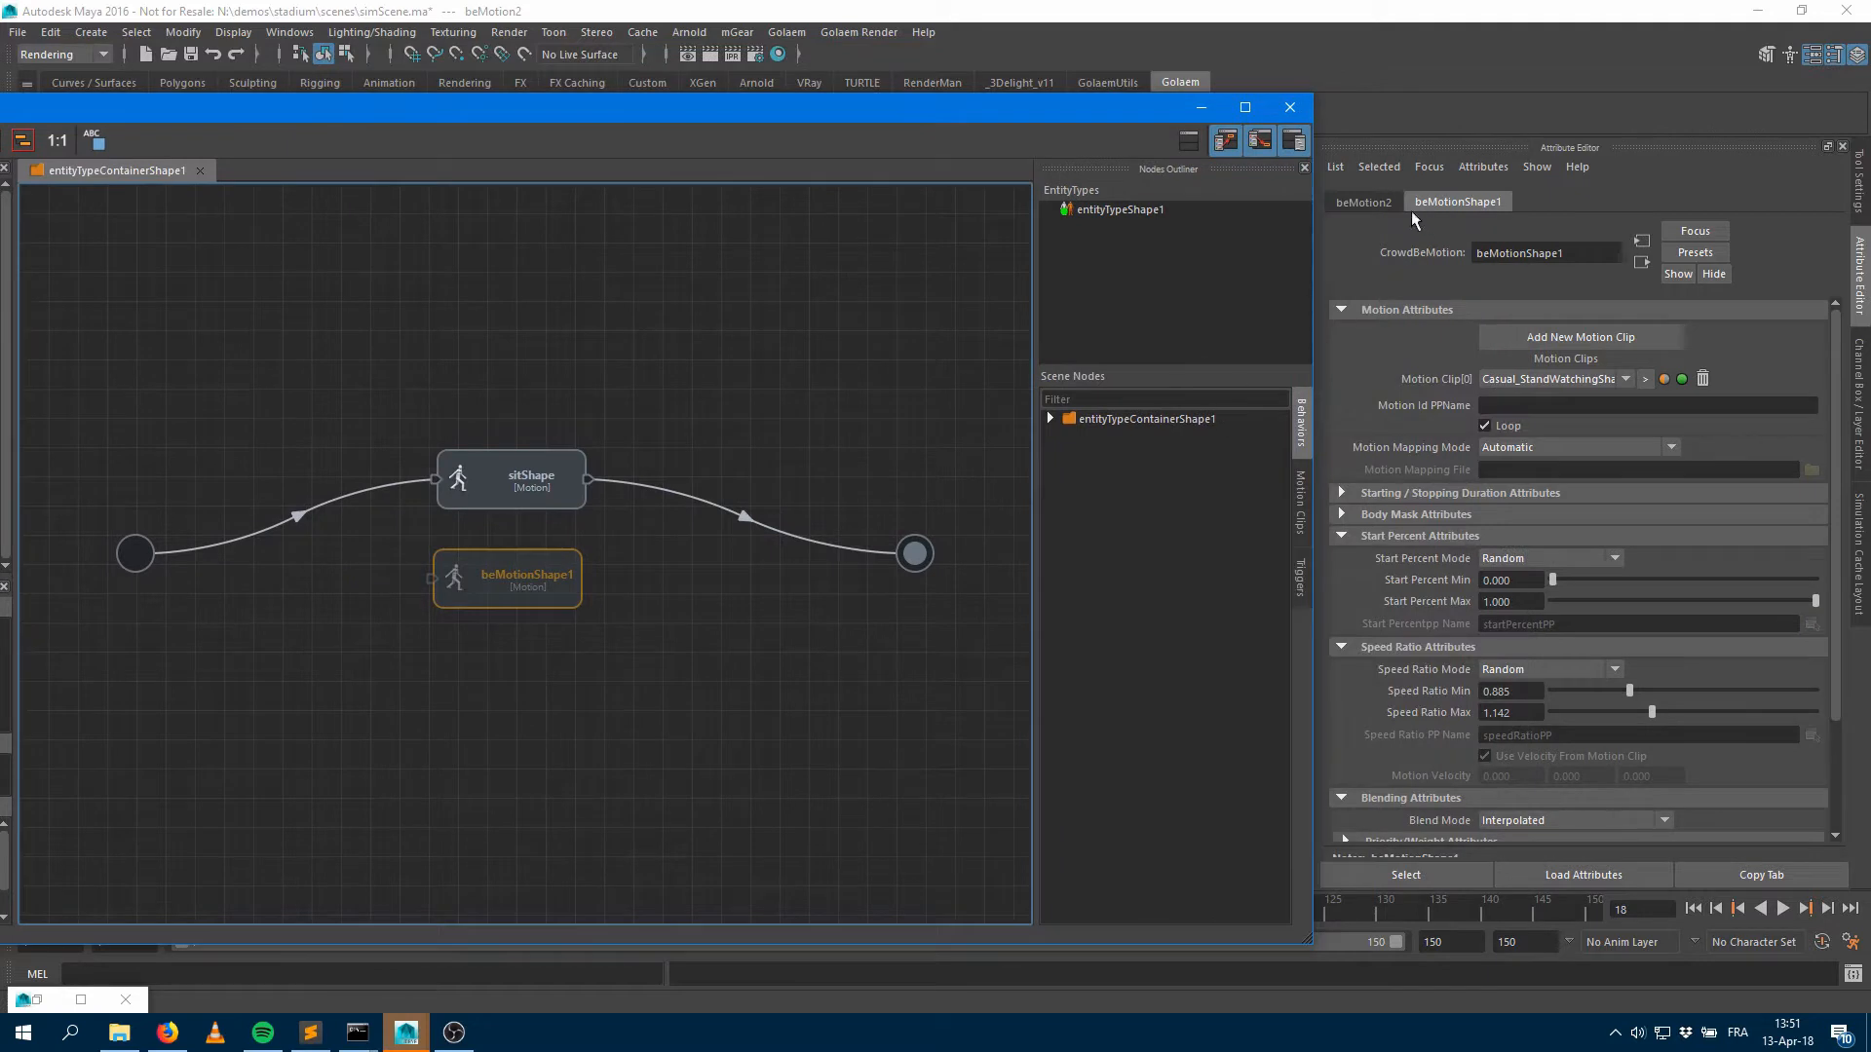
{"action": "left_click", "coordinate": [1363, 202]}
{"action": "double_click", "coordinate": [1555, 251]}
{"action": "type", "text": "sa"}
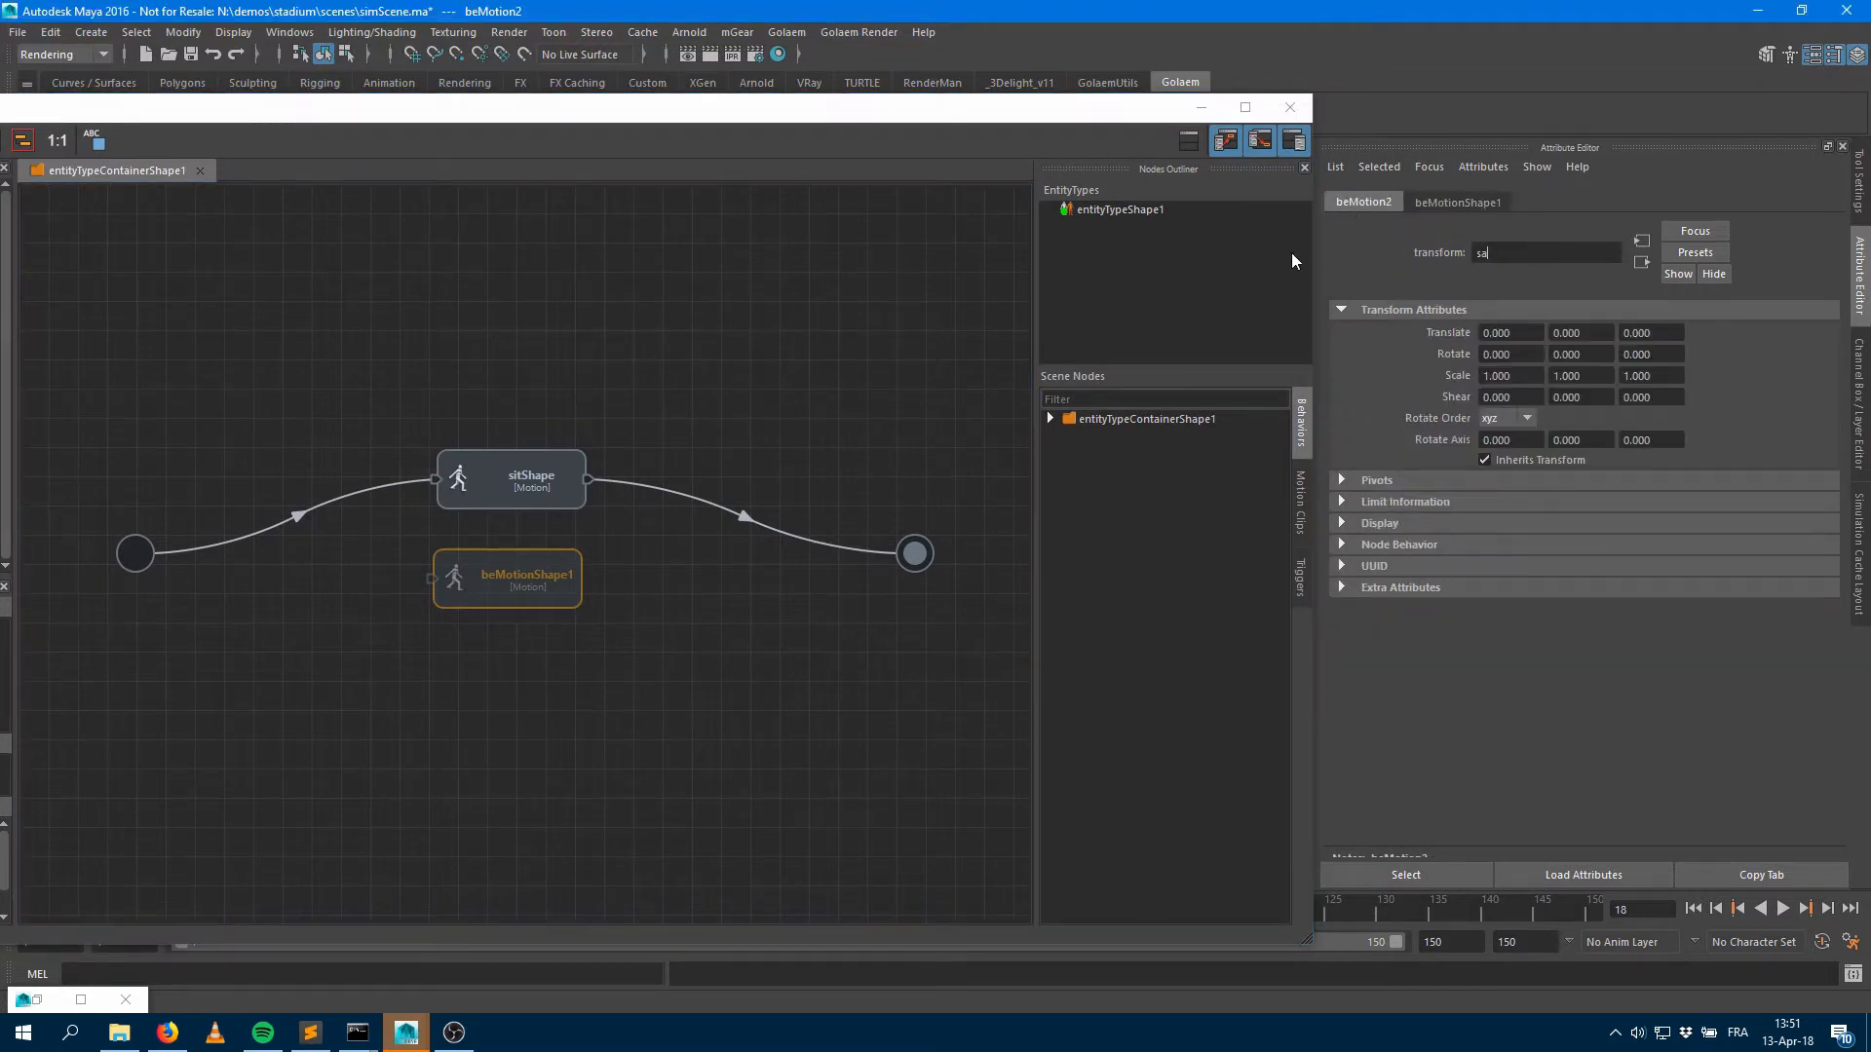
{"action": "key", "text": "BackSpace"}
{"action": "type", "text": "tand"}
{"action": "key", "text": "Return"}
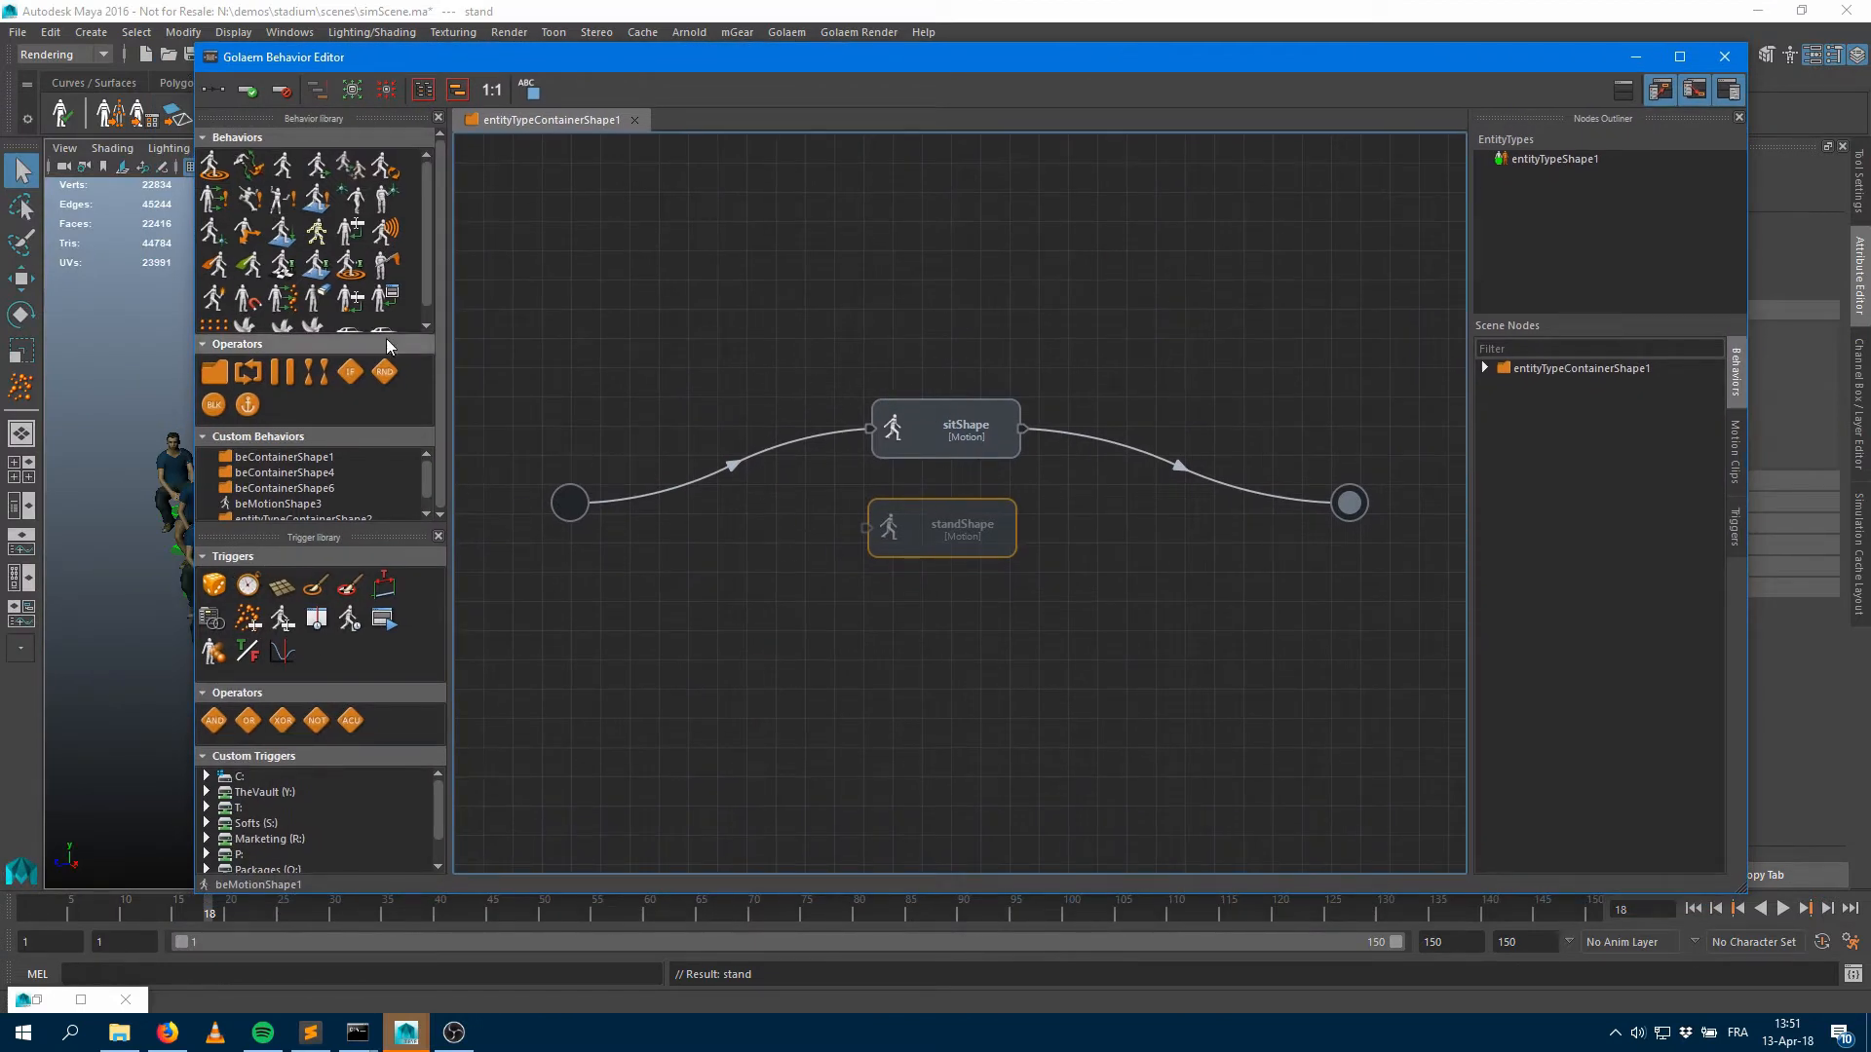
Insert a Random operator between the start node and sitShape, and connect standShape as a second branch from it to the end node
{"action": "left_click_drag", "start_coordinate": [384, 372], "coordinate": [659, 358]}
{"action": "left_click_drag", "start_coordinate": [732, 478], "coordinate": [709, 487]}
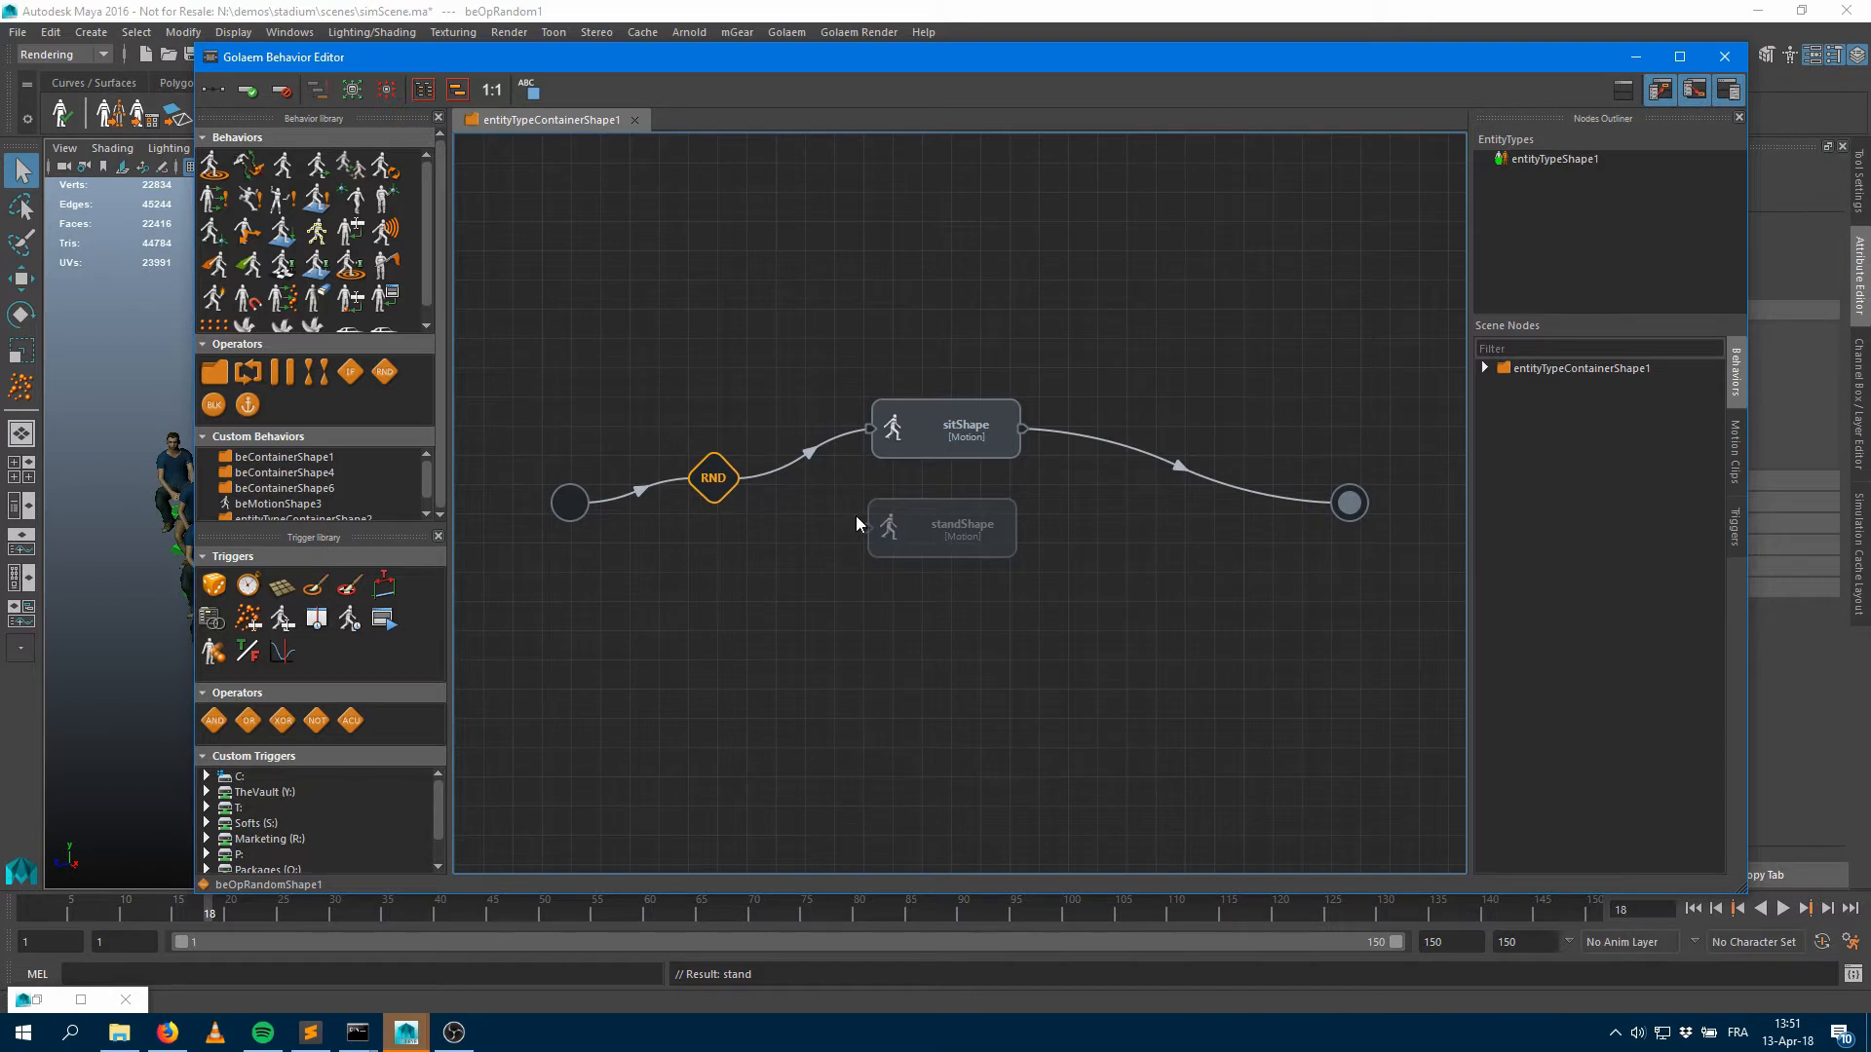
{"action": "left_click", "coordinate": [930, 455]}
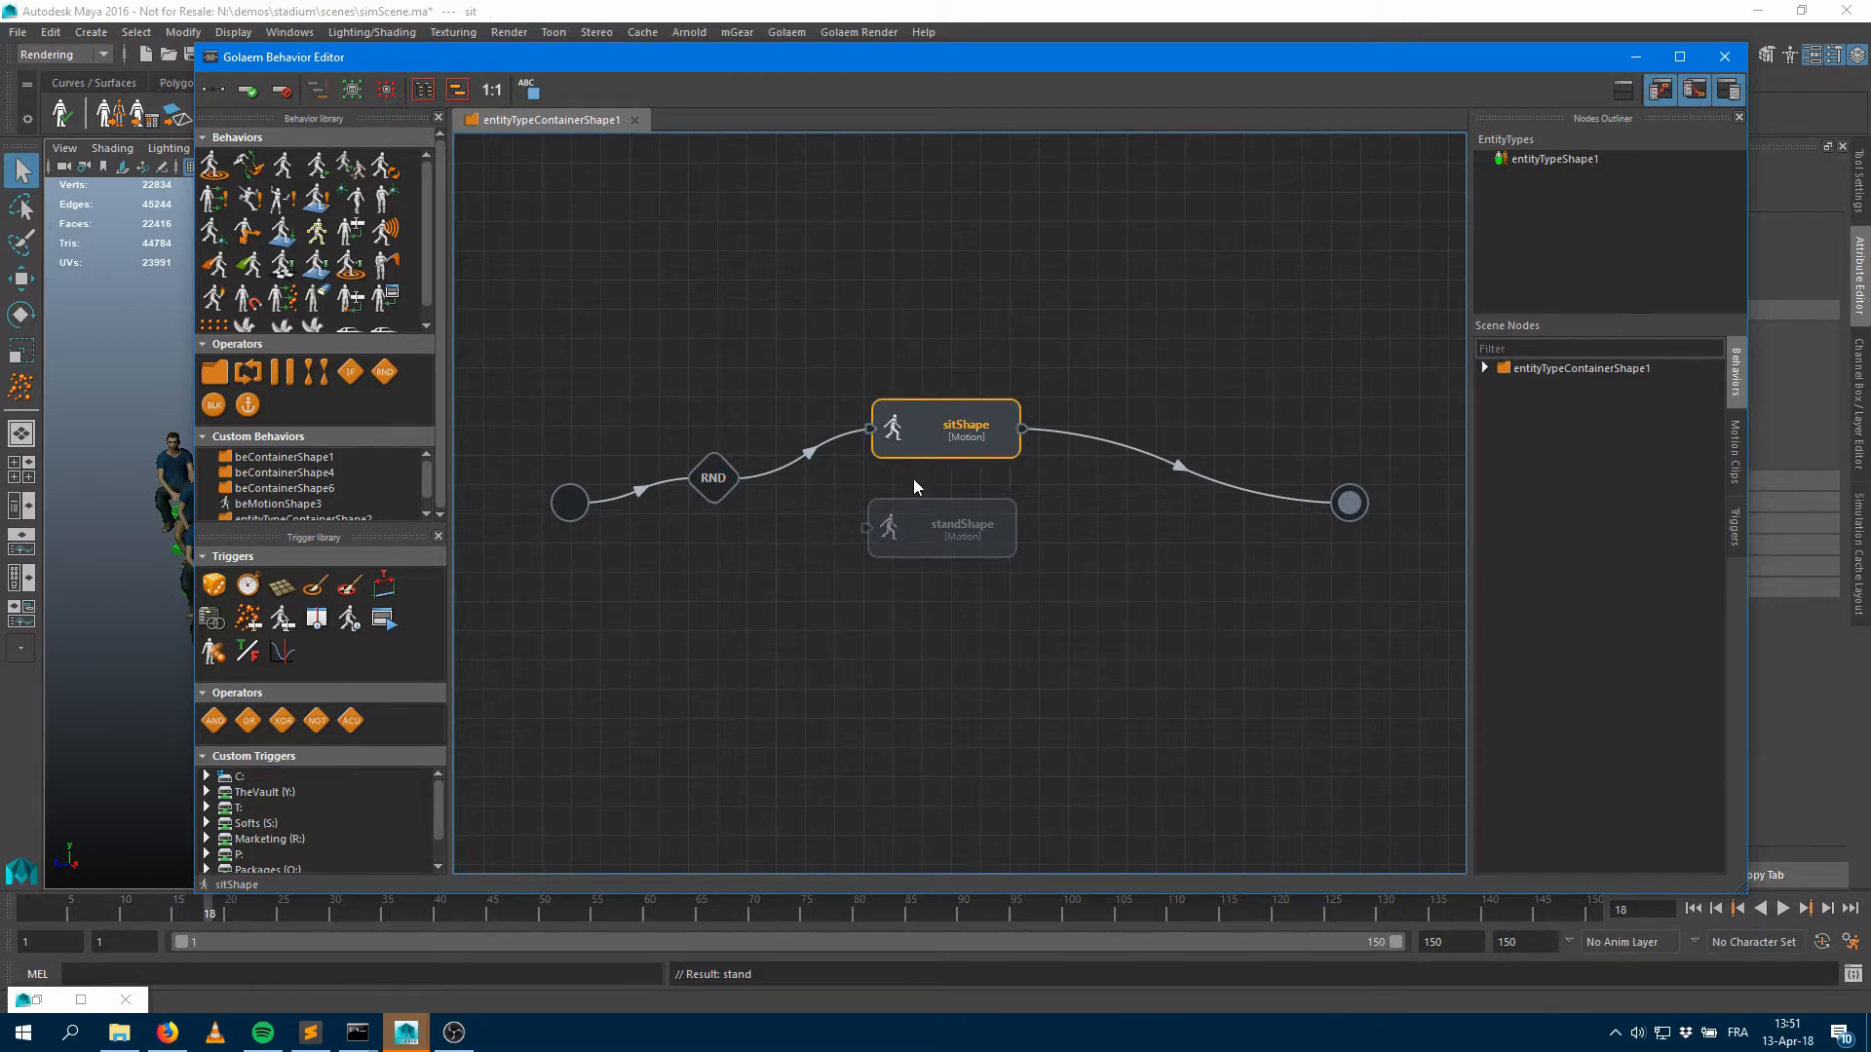
{"action": "left_click_drag", "start_coordinate": [1190, 67], "coordinate": [781, 60]}
{"action": "left_click", "coordinate": [1379, 202]}
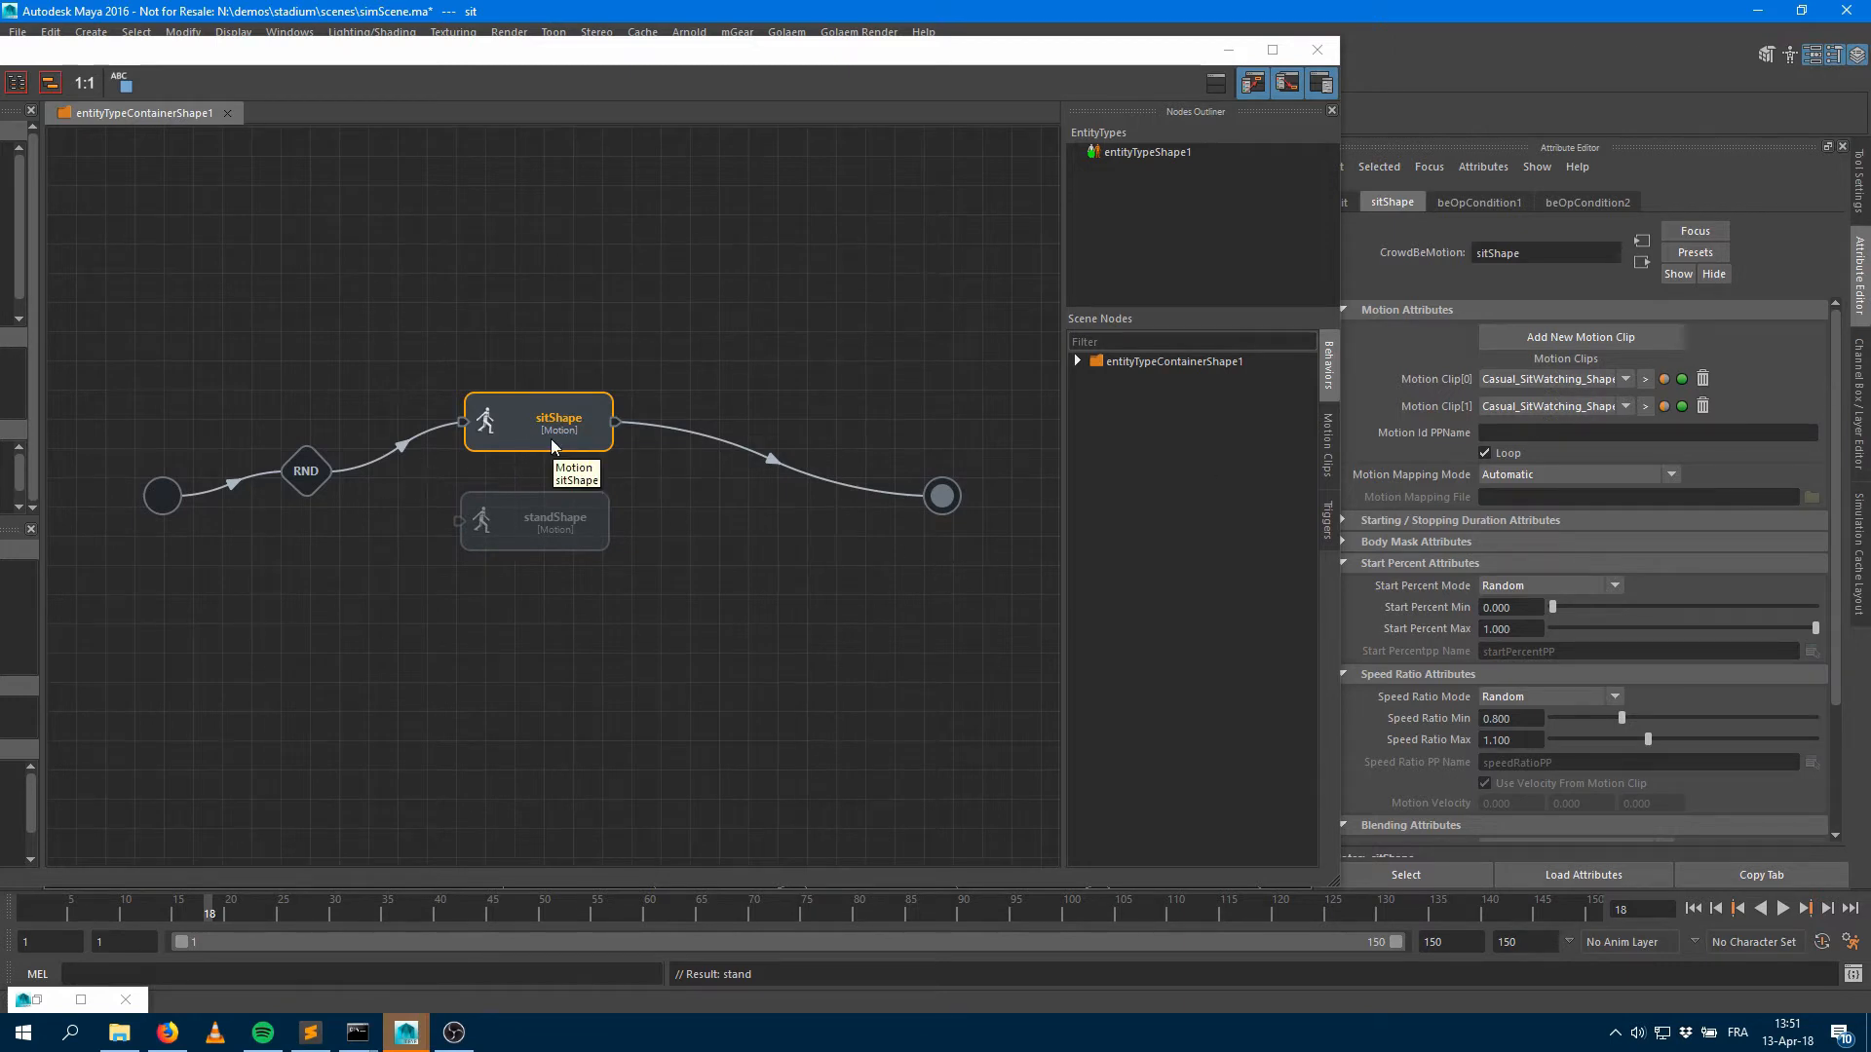
{"action": "left_click", "coordinate": [308, 477]}
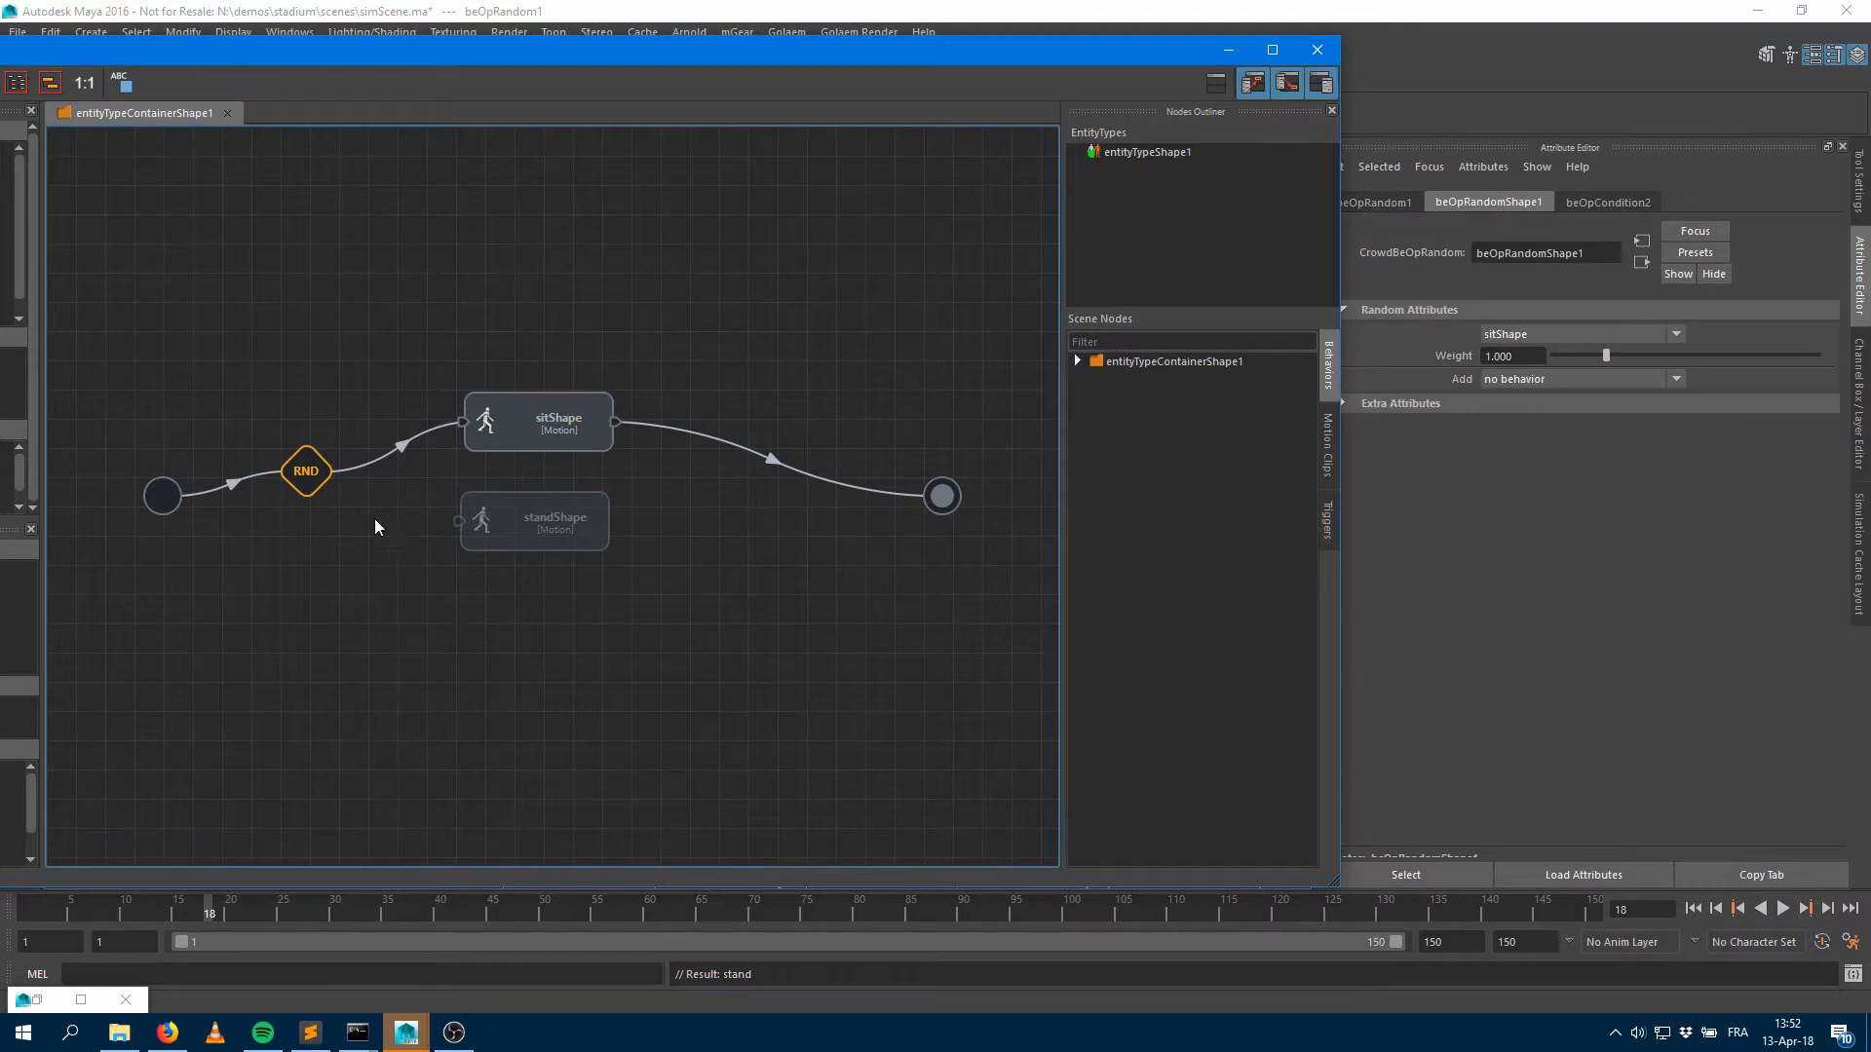
{"action": "left_click_drag", "start_coordinate": [317, 476], "coordinate": [935, 501]}
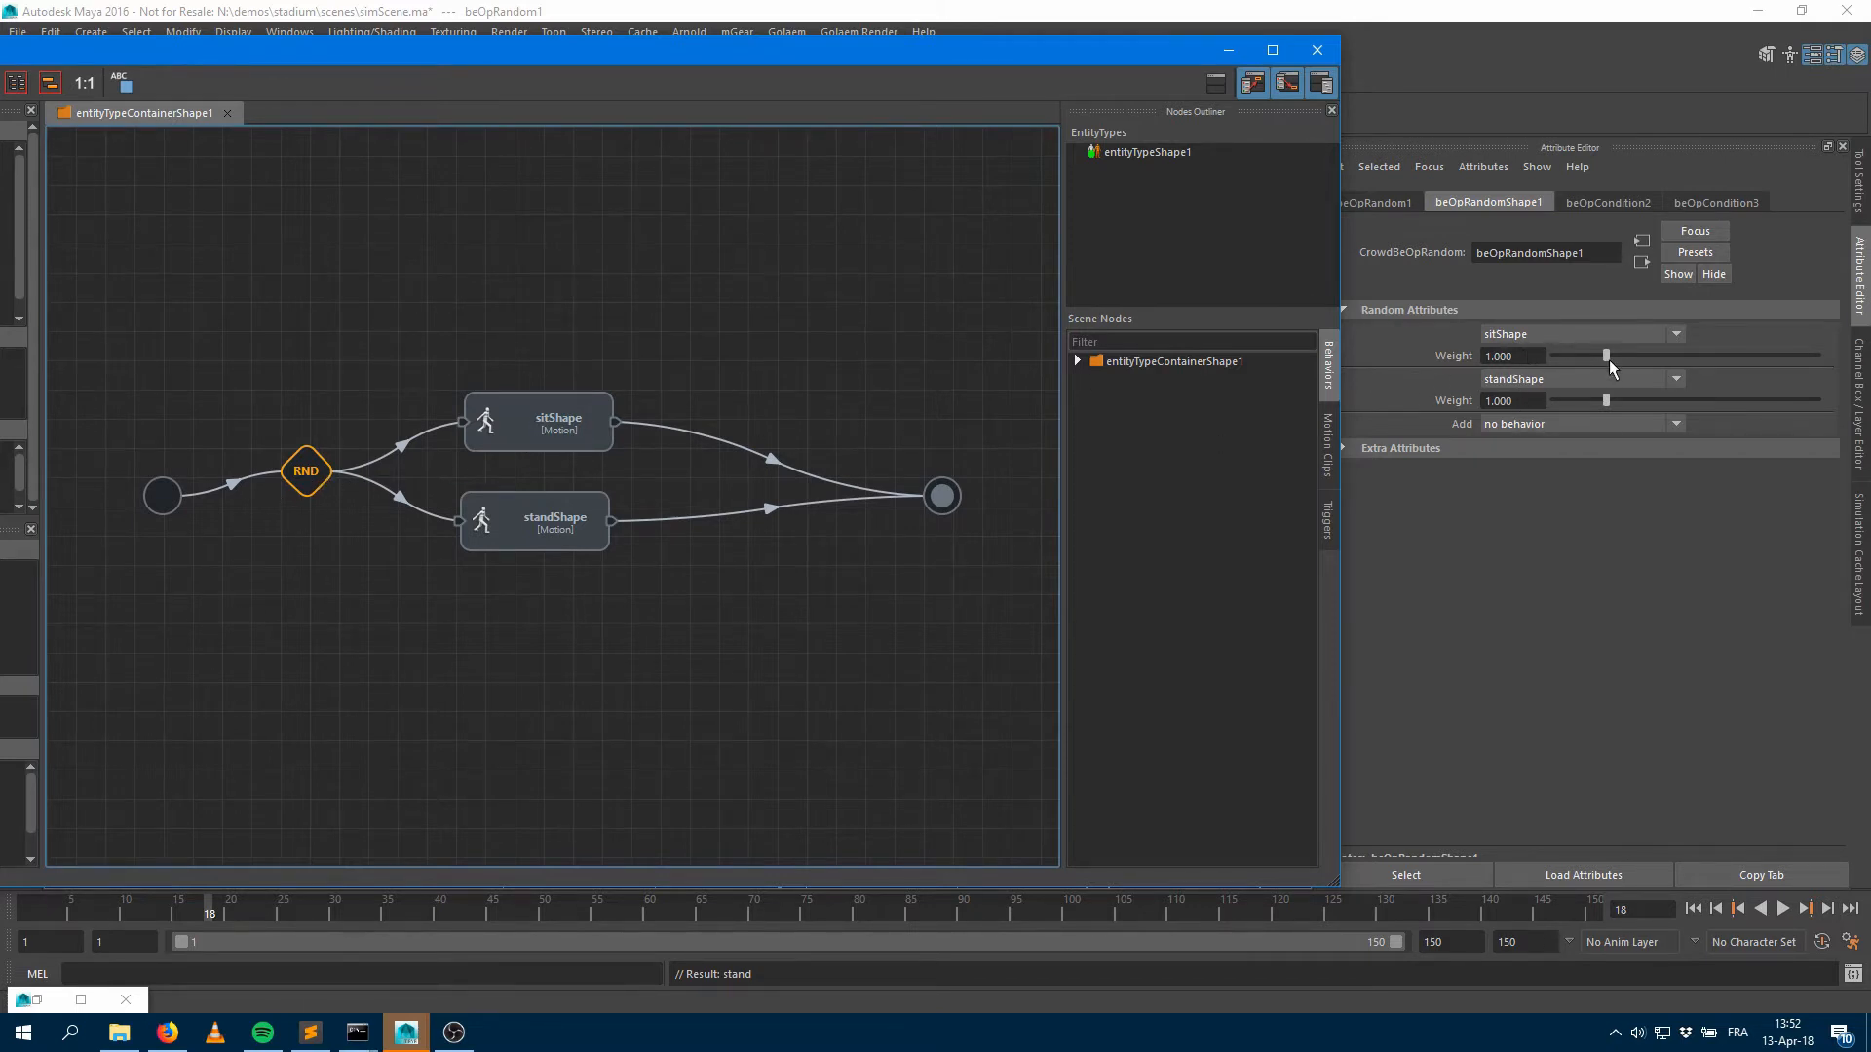
Set the sitShape weight of the Random operator to 2
{"action": "double_click", "coordinate": [1513, 356]}
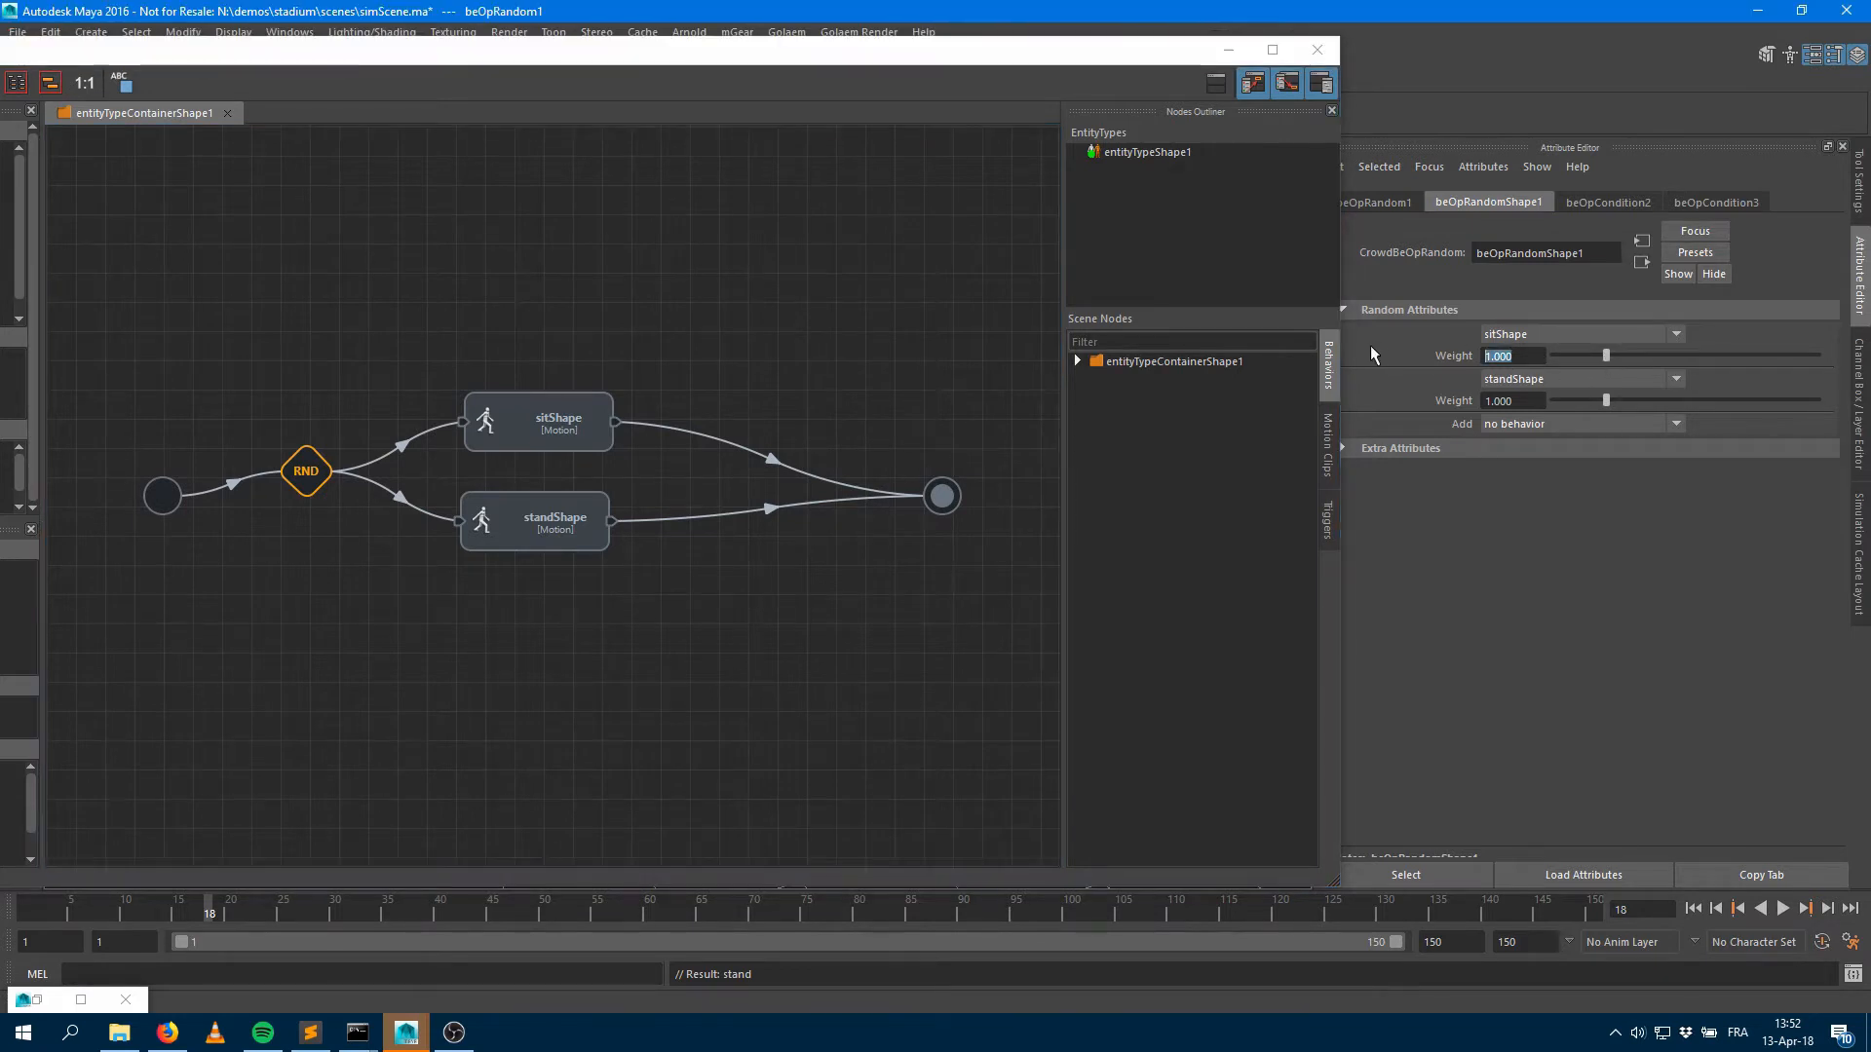
{"action": "type", "text": "2"}
{"action": "key", "text": "Return"}
Play the simulation from frame 1 to frame 78 and examine the mix of sitting and standing characters from several angles
{"action": "left_click", "coordinate": [1229, 49]}
{"action": "left_click", "coordinate": [1693, 909]}
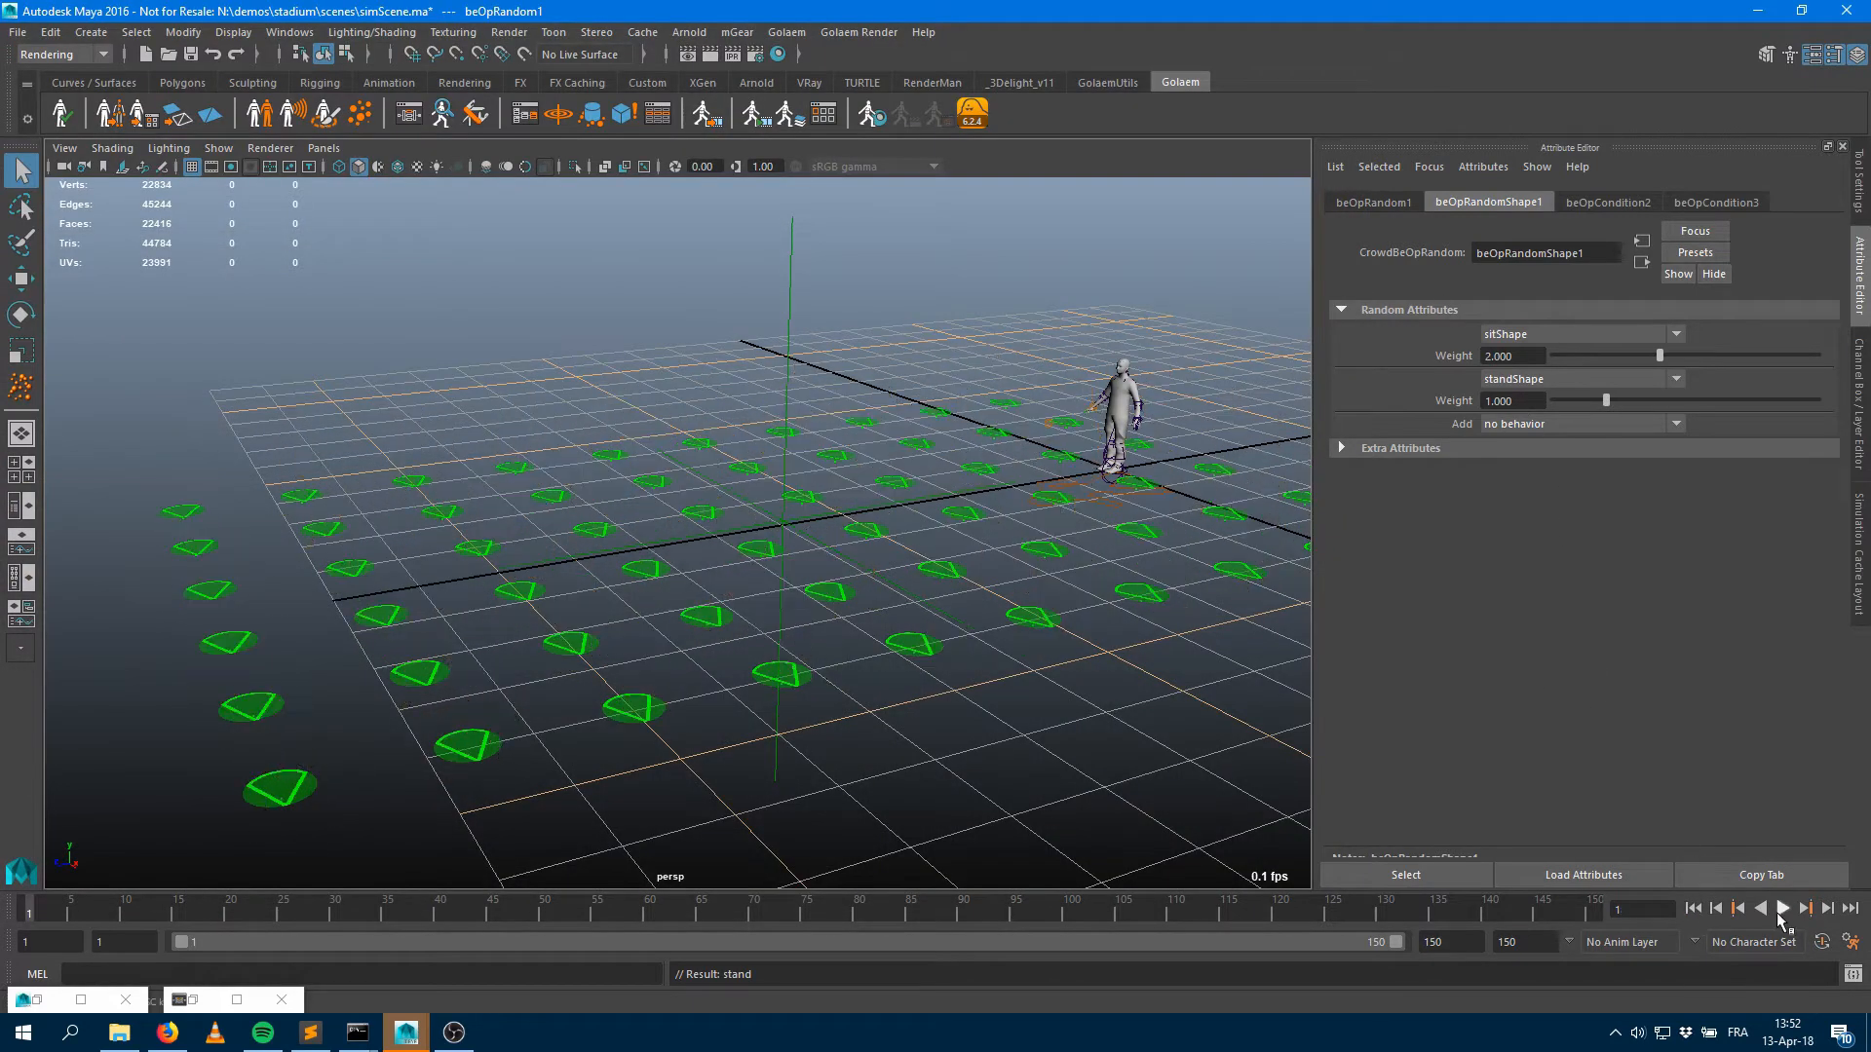
{"action": "left_click", "coordinate": [1782, 908]}
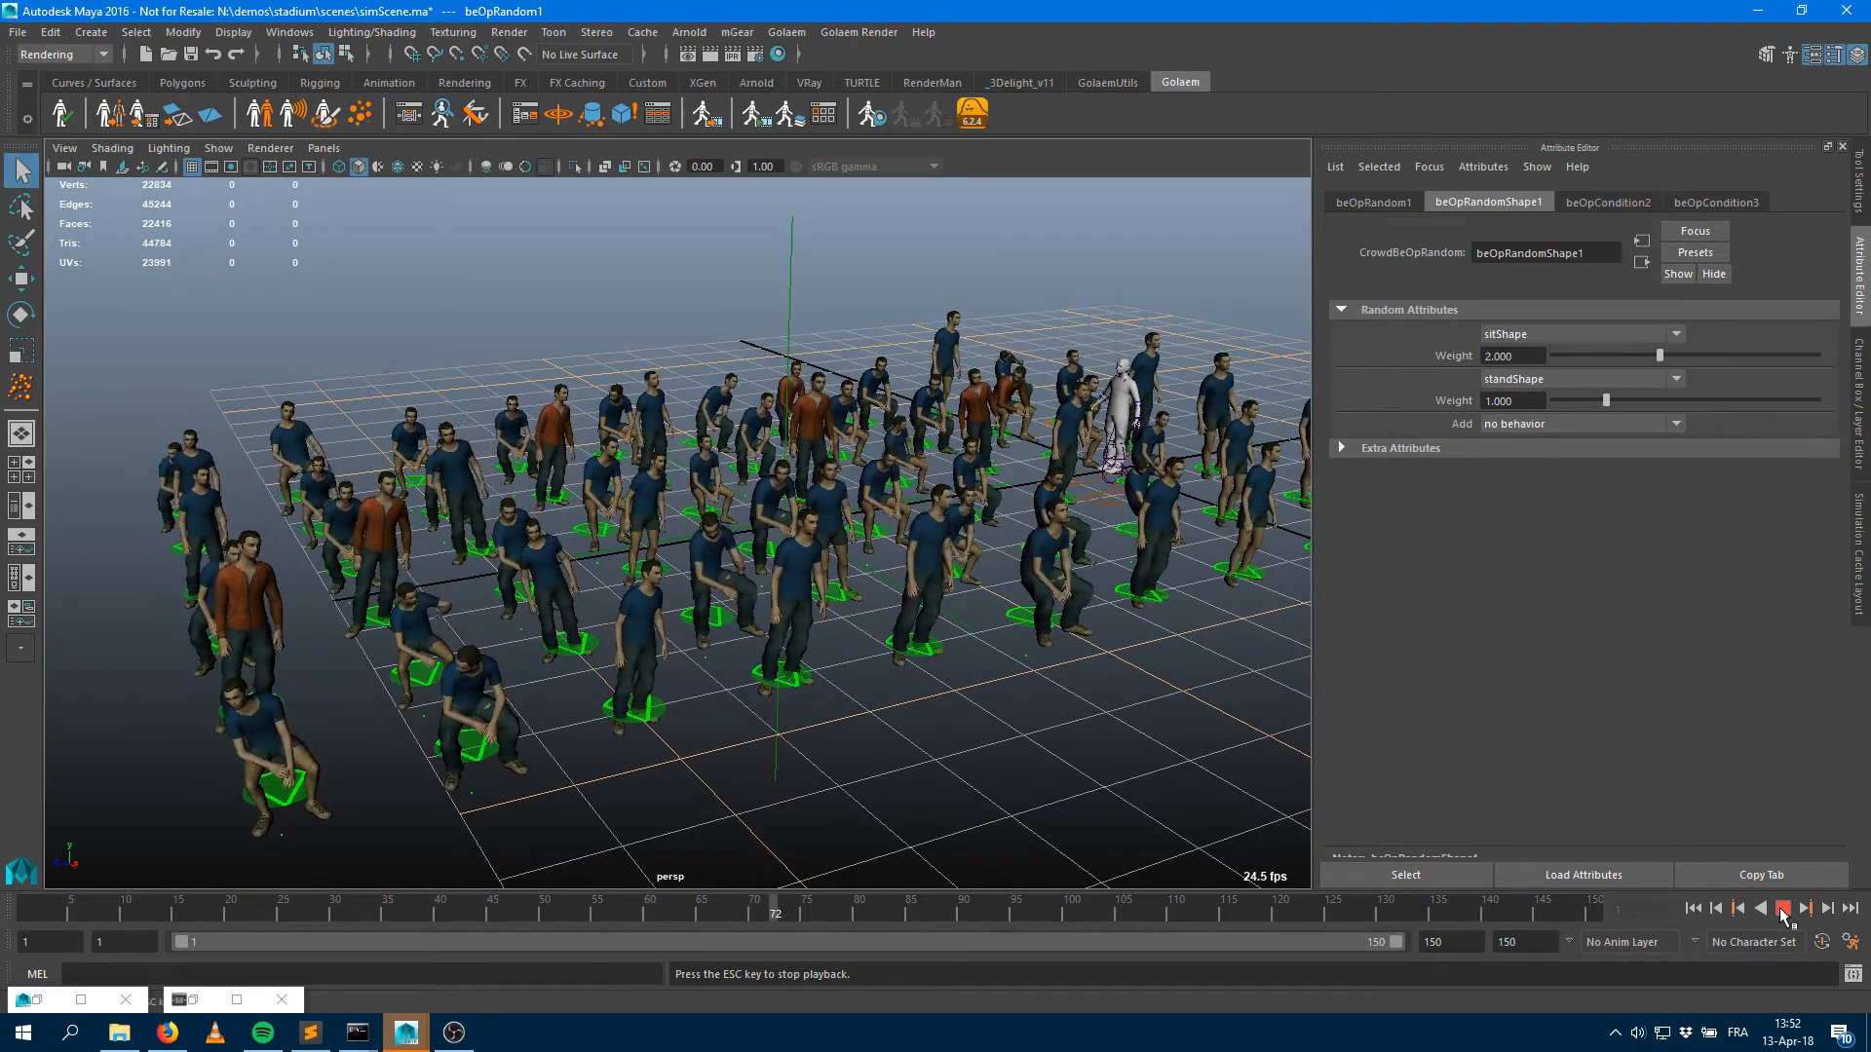
{"action": "left_click", "coordinate": [1782, 909]}
{"action": "left_click_drag", "start_coordinate": [741, 652], "coordinate": [809, 663], "text": "alt"}
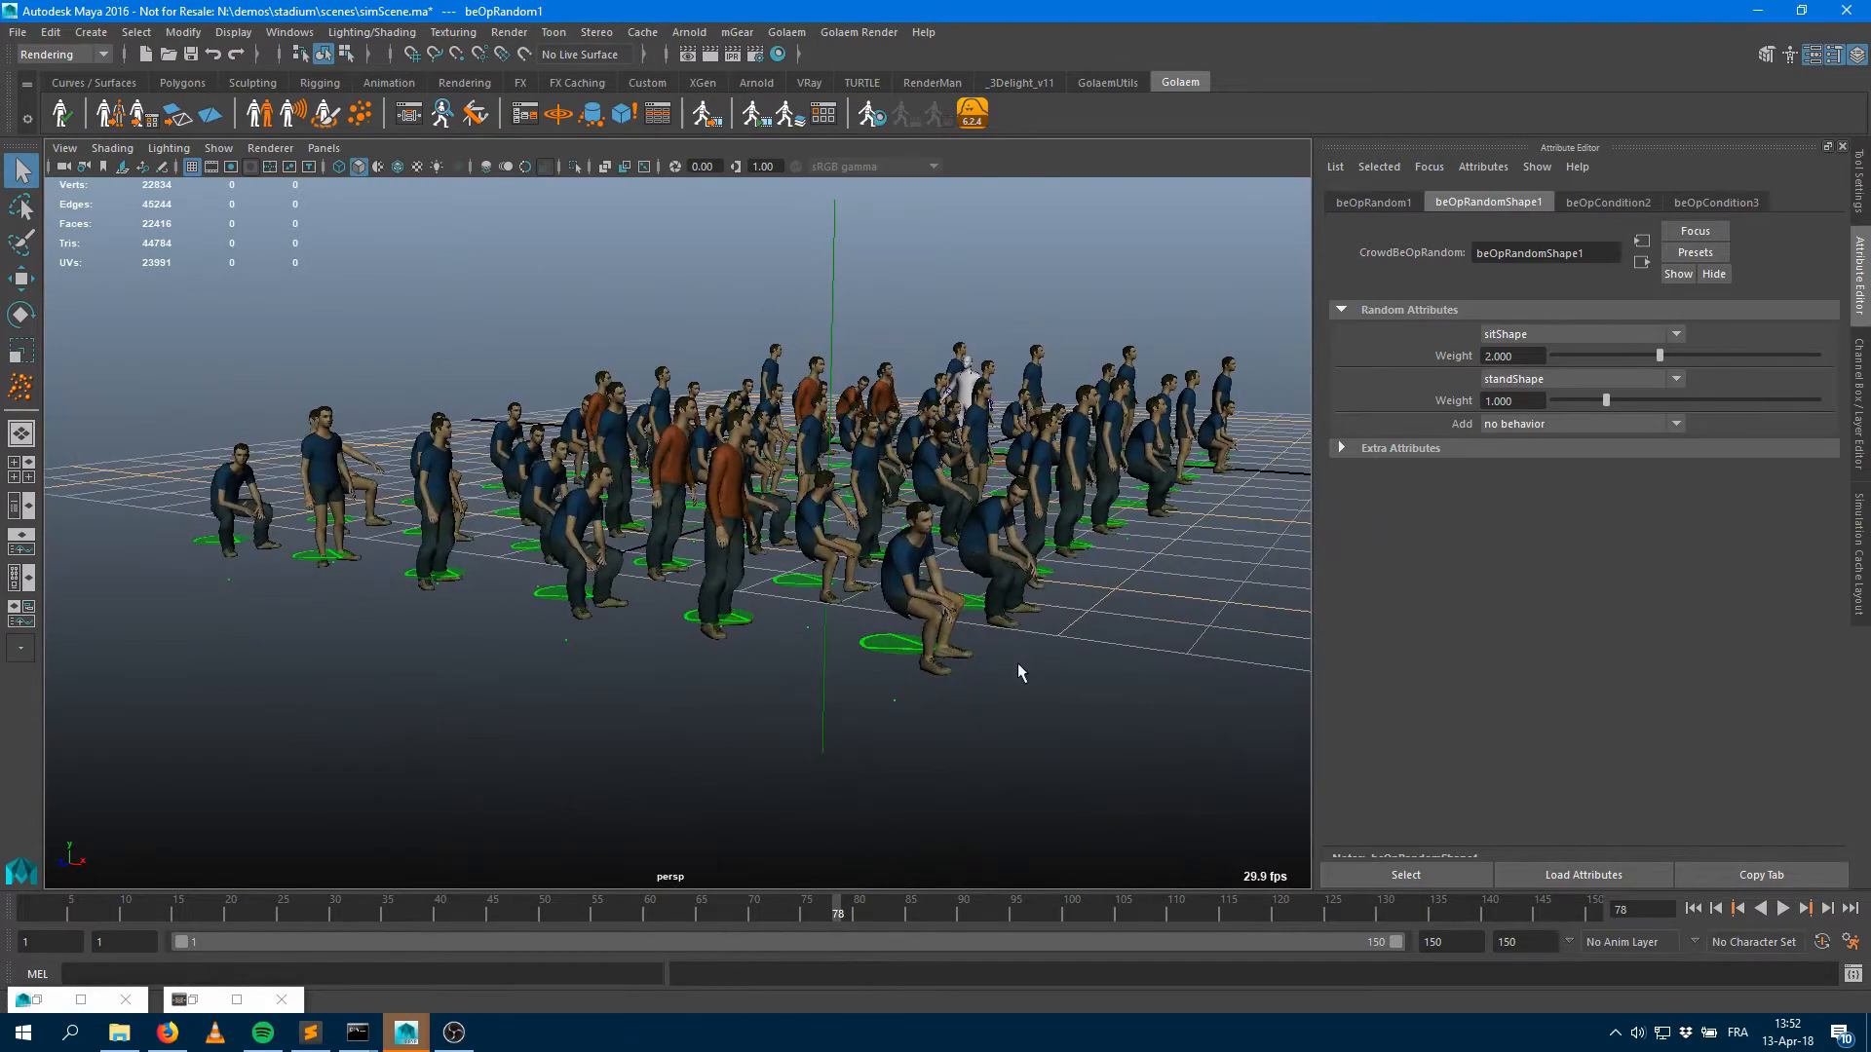
{"action": "mouse_move", "coordinate": [1021, 673]}
{"action": "left_mouse_down", "text": "alt"}
{"action": "mouse_move", "coordinate": [919, 655]}
{"action": "mouse_move", "coordinate": [1007, 643]}
{"action": "left_mouse_up", "text": "alt"}
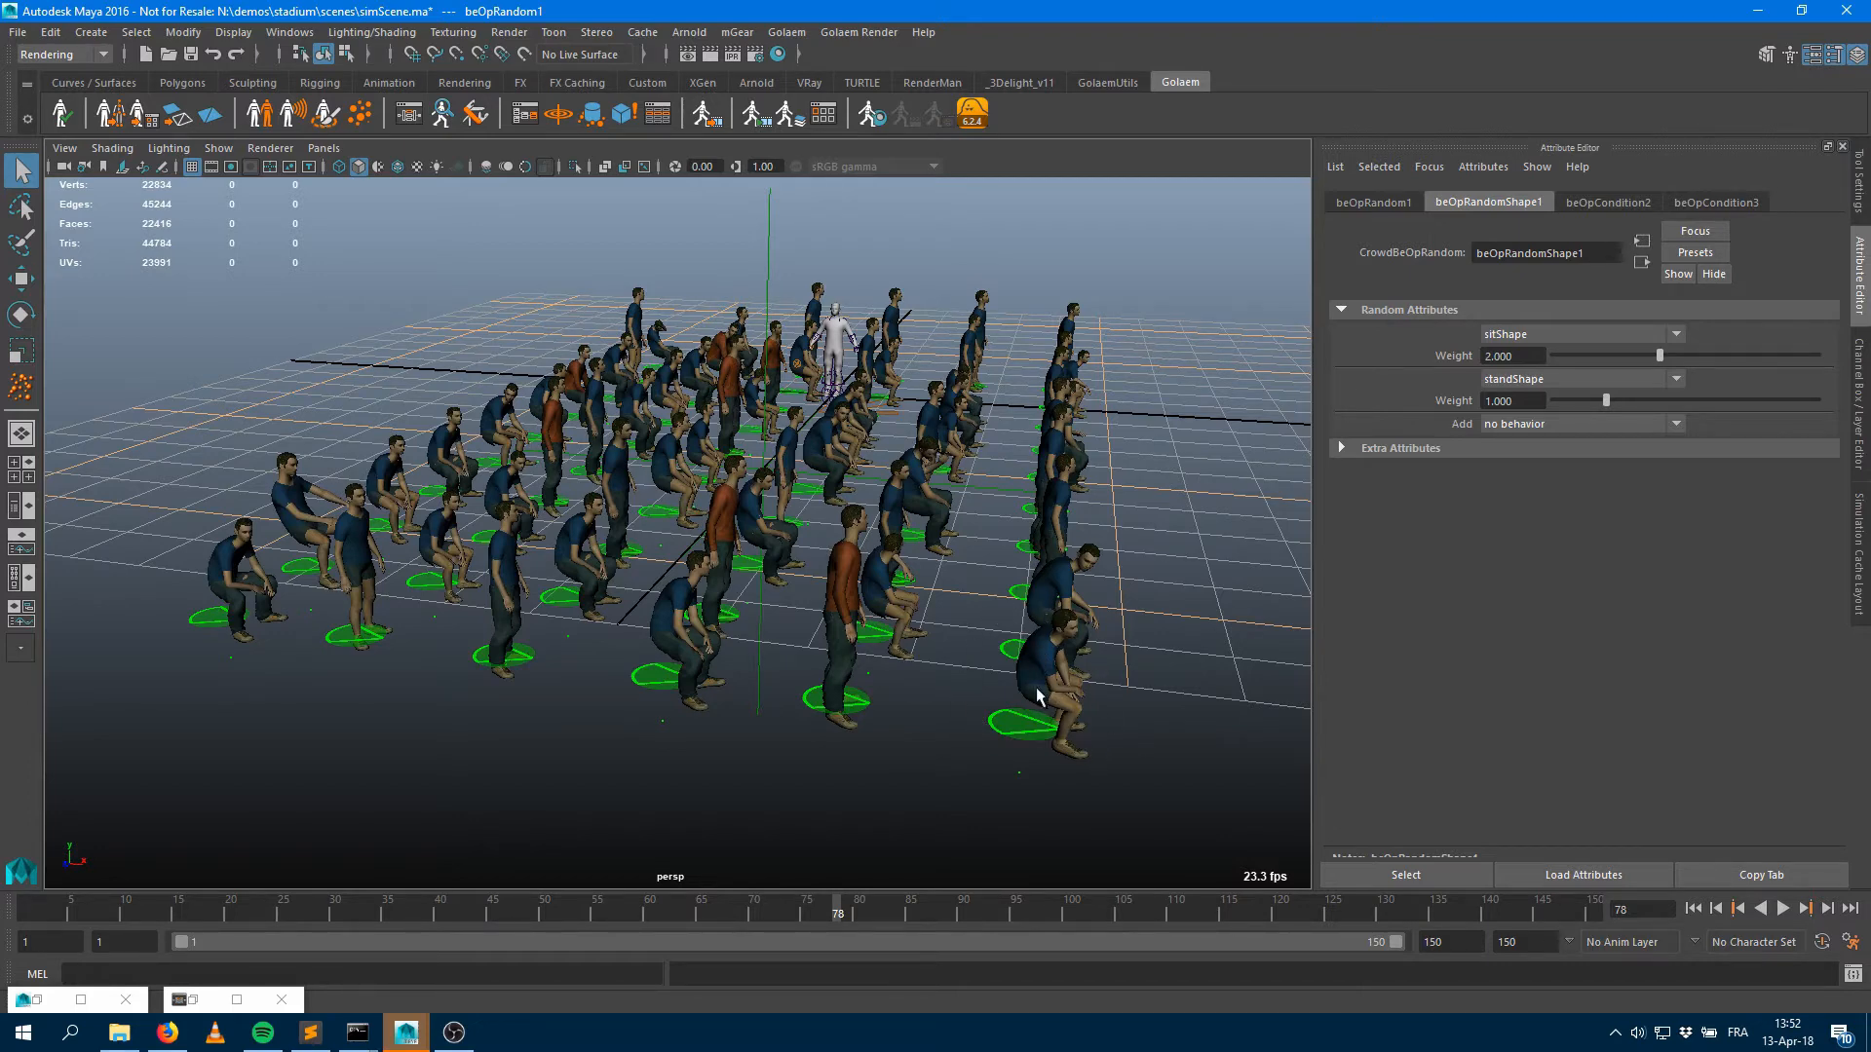
{"action": "left_click_drag", "start_coordinate": [1069, 709], "coordinate": [843, 575], "text": "alt"}
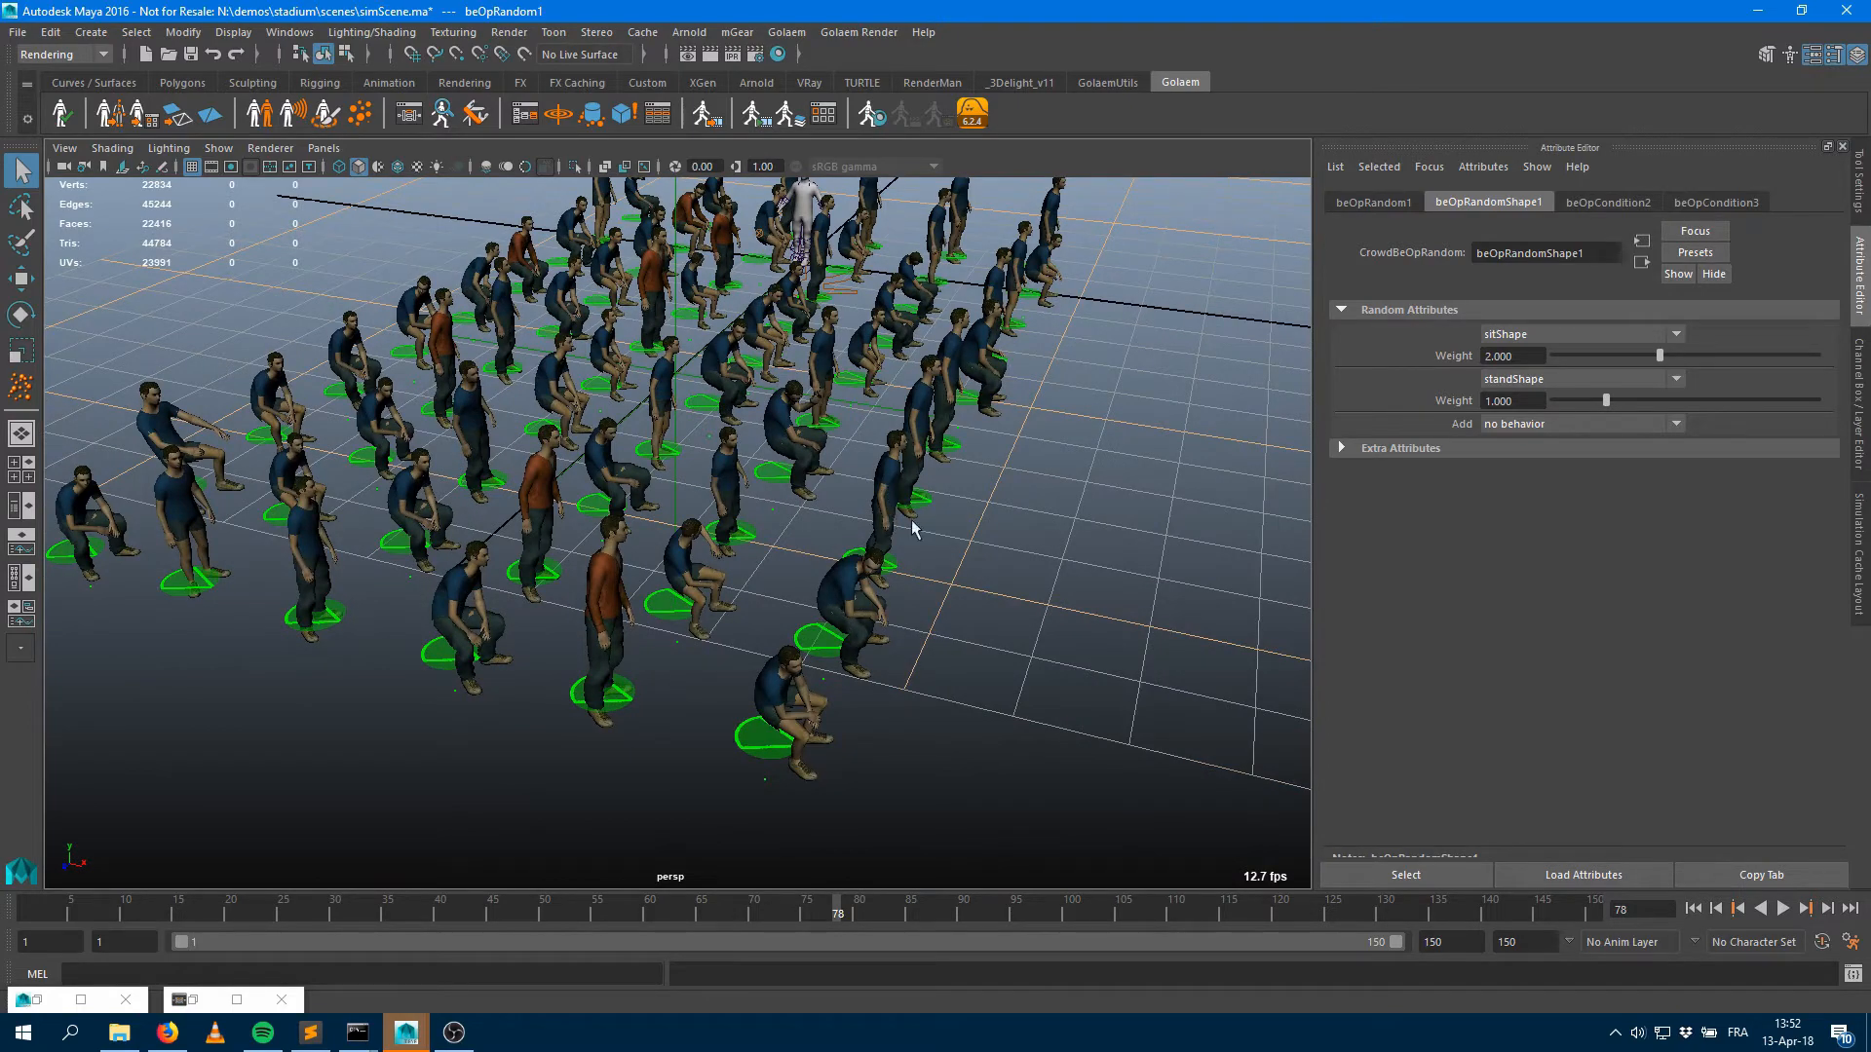
{"action": "left_click_drag", "start_coordinate": [1023, 605], "coordinate": [954, 614], "text": "alt"}
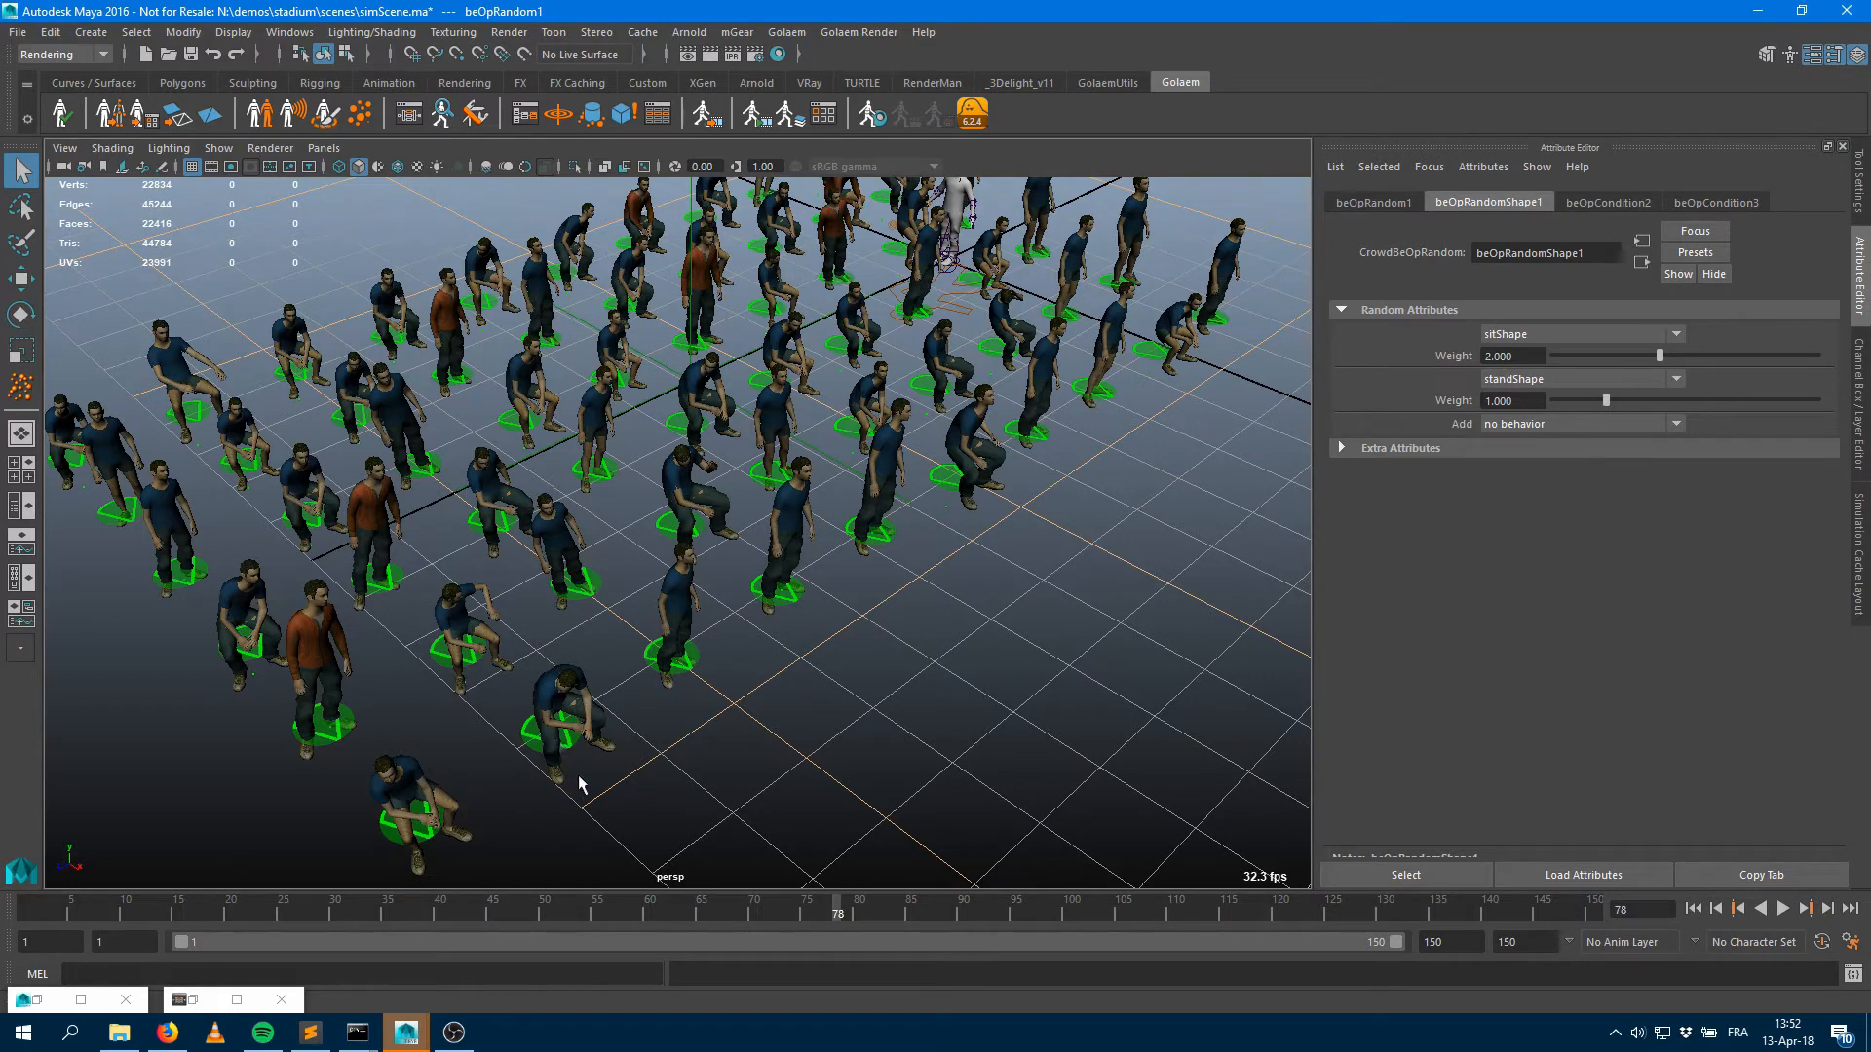
{"action": "mouse_move", "coordinate": [718, 660]}
{"action": "left_mouse_down", "text": "alt"}
{"action": "mouse_move", "coordinate": [735, 656]}
{"action": "mouse_move", "coordinate": [668, 681]}
{"action": "mouse_move", "coordinate": [730, 656]}
{"action": "left_mouse_up", "text": "alt"}
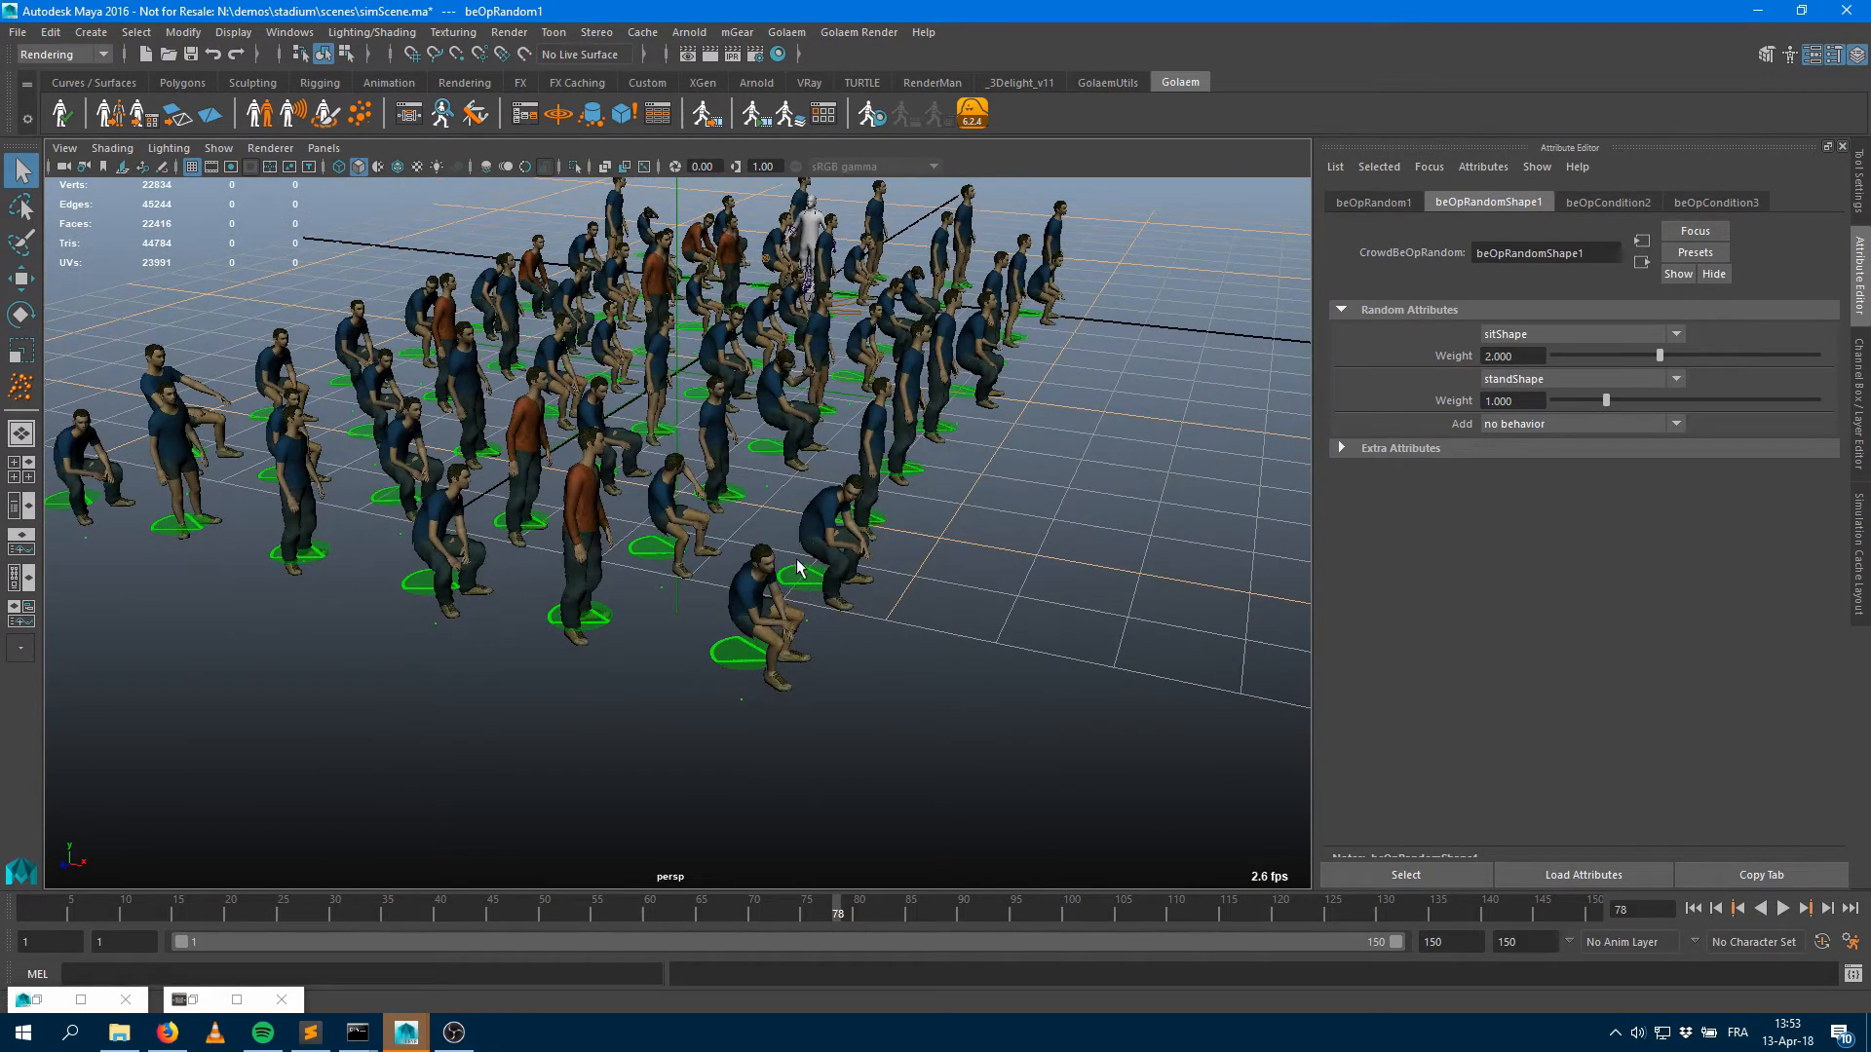
{"action": "left_click_drag", "start_coordinate": [898, 617], "coordinate": [819, 518], "text": "alt"}
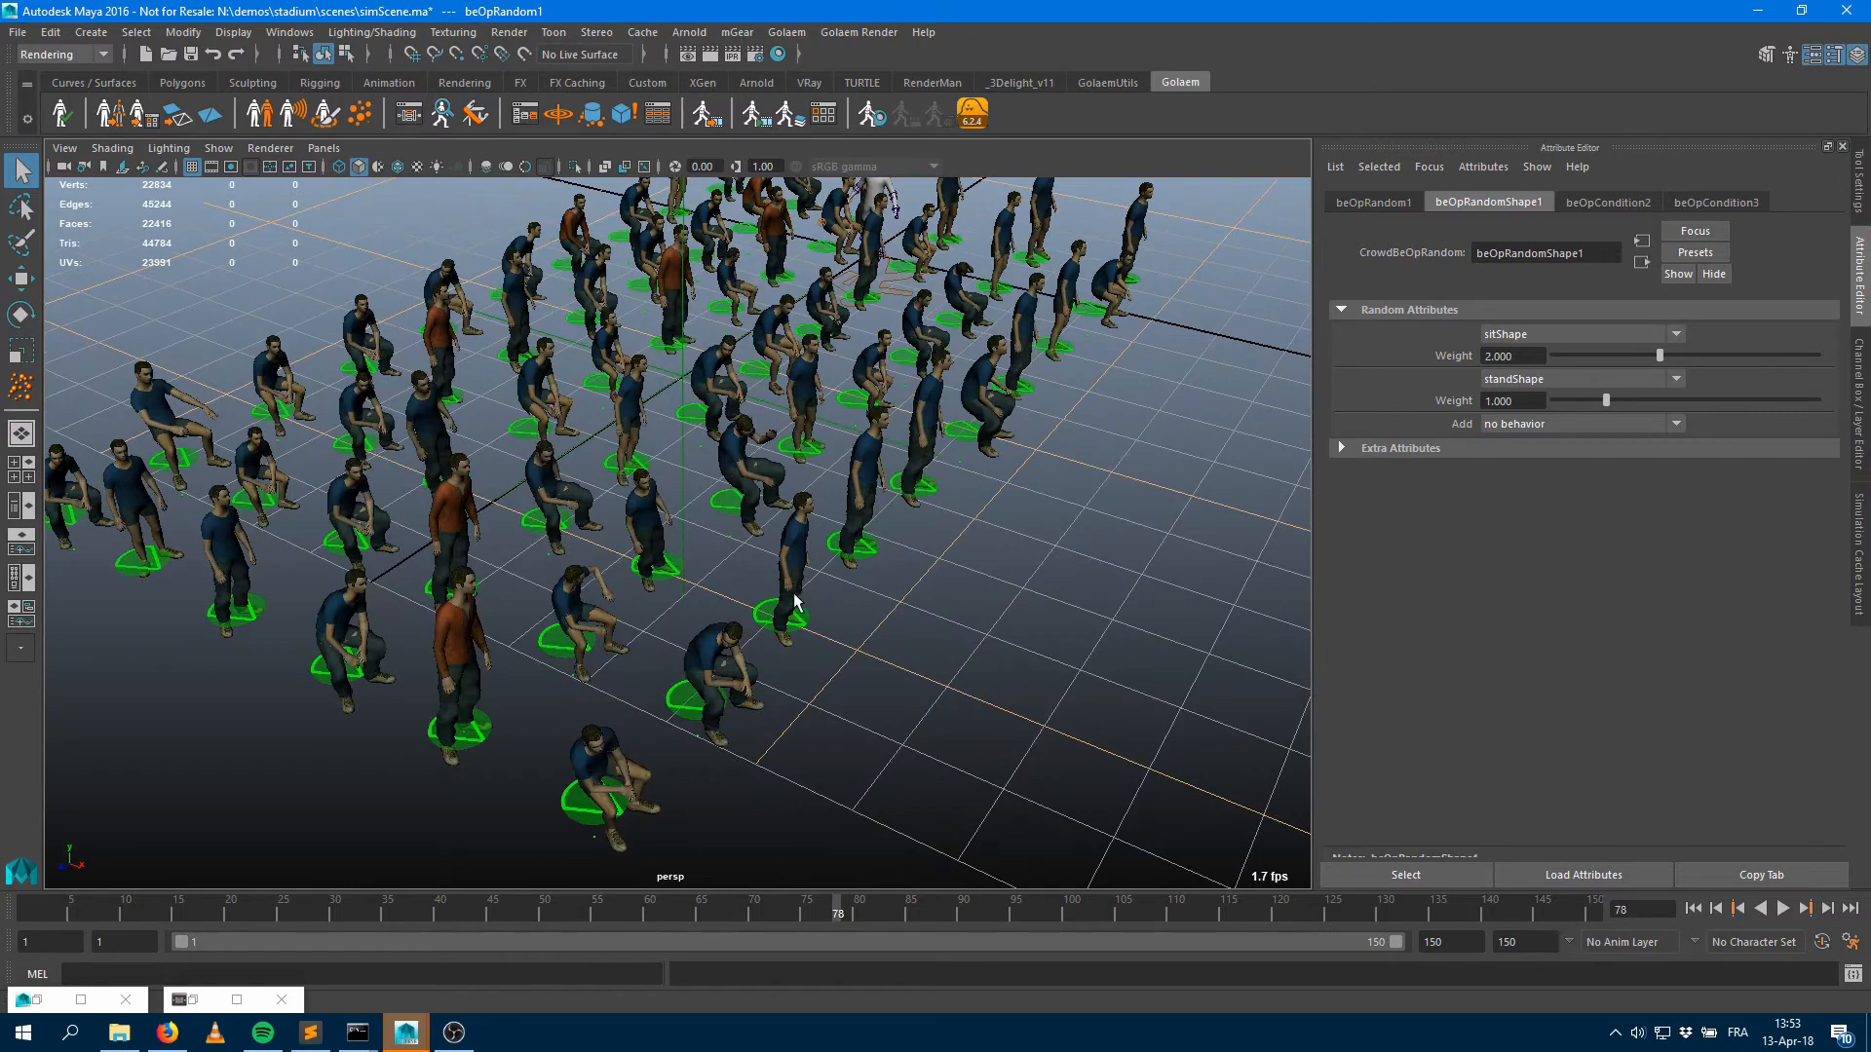
{"action": "mouse_move", "coordinate": [855, 629]}
{"action": "left_mouse_down", "text": "alt"}
{"action": "mouse_move", "coordinate": [893, 597]}
{"action": "mouse_move", "coordinate": [889, 627]}
{"action": "mouse_move", "coordinate": [847, 617]}
{"action": "mouse_move", "coordinate": [862, 633]}
{"action": "left_mouse_up", "text": "alt"}
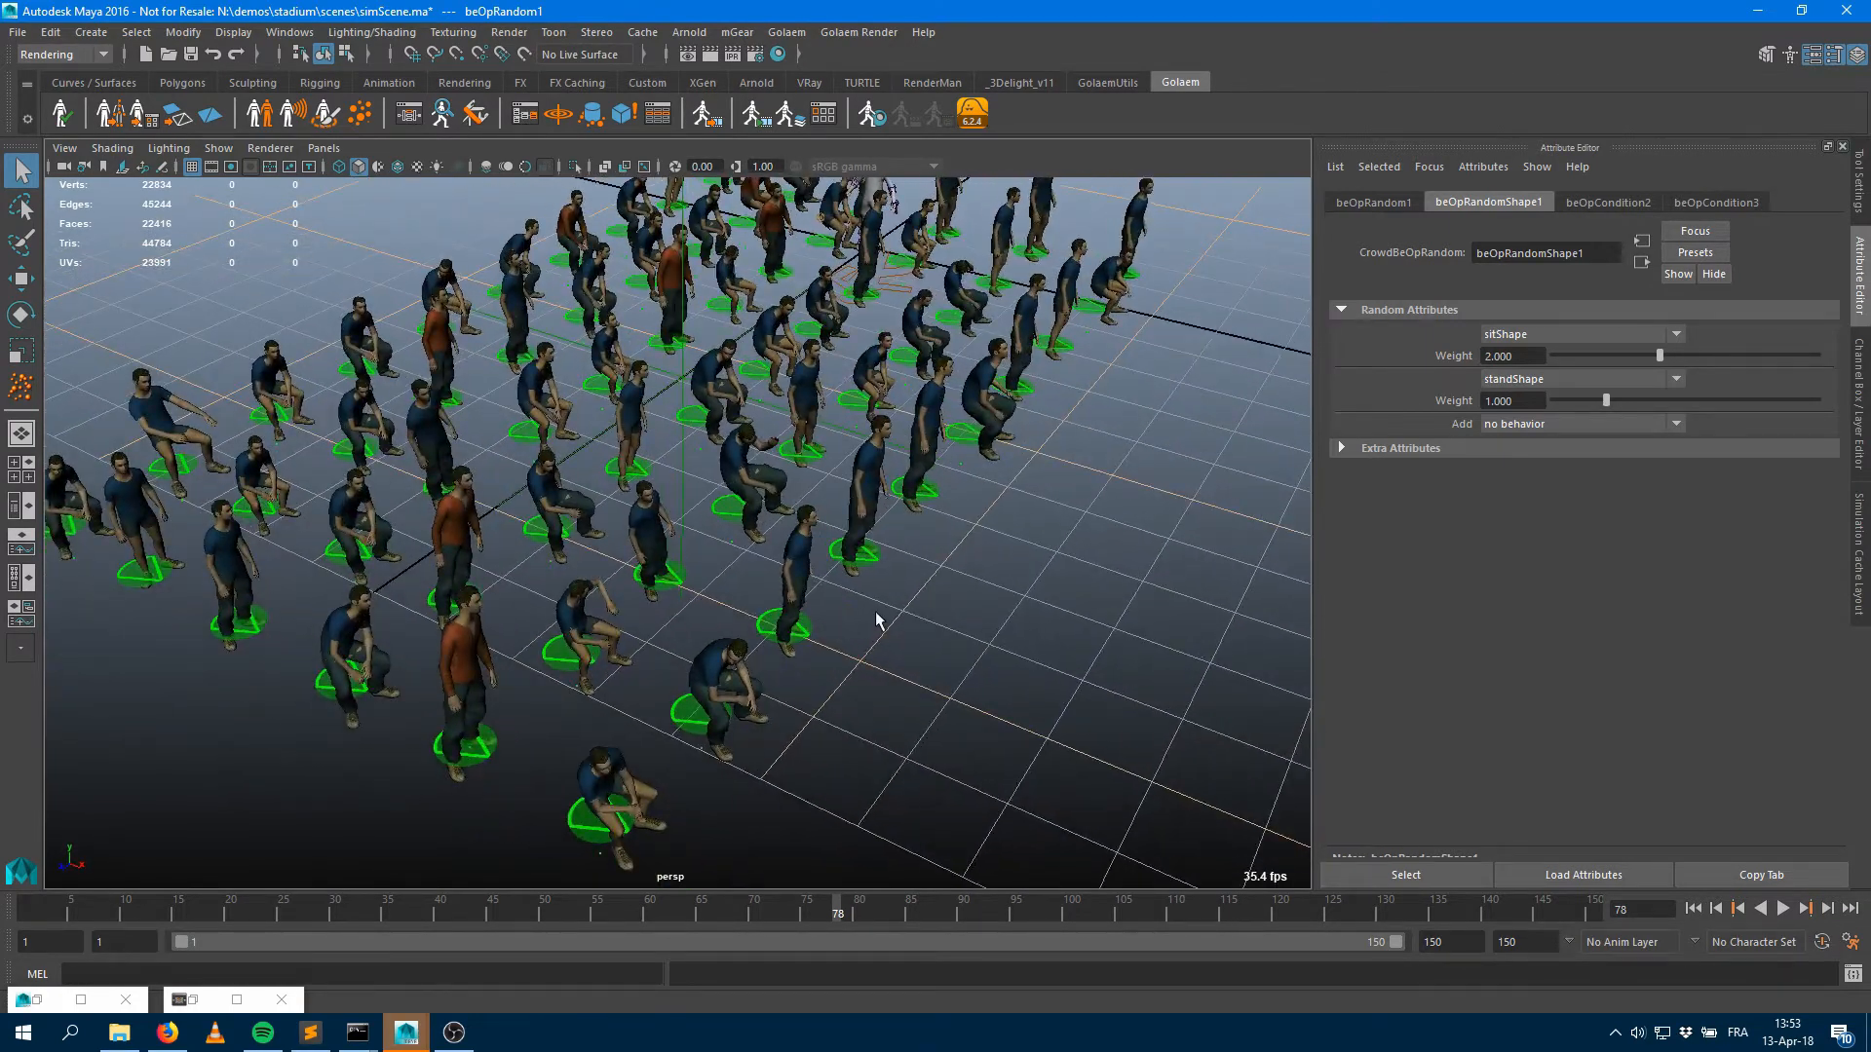
Reopen the Behavior Editor and move sitShape and standShape farther from the Random operator, with a wider gap between the two nodes
{"action": "left_click", "coordinate": [409, 115]}
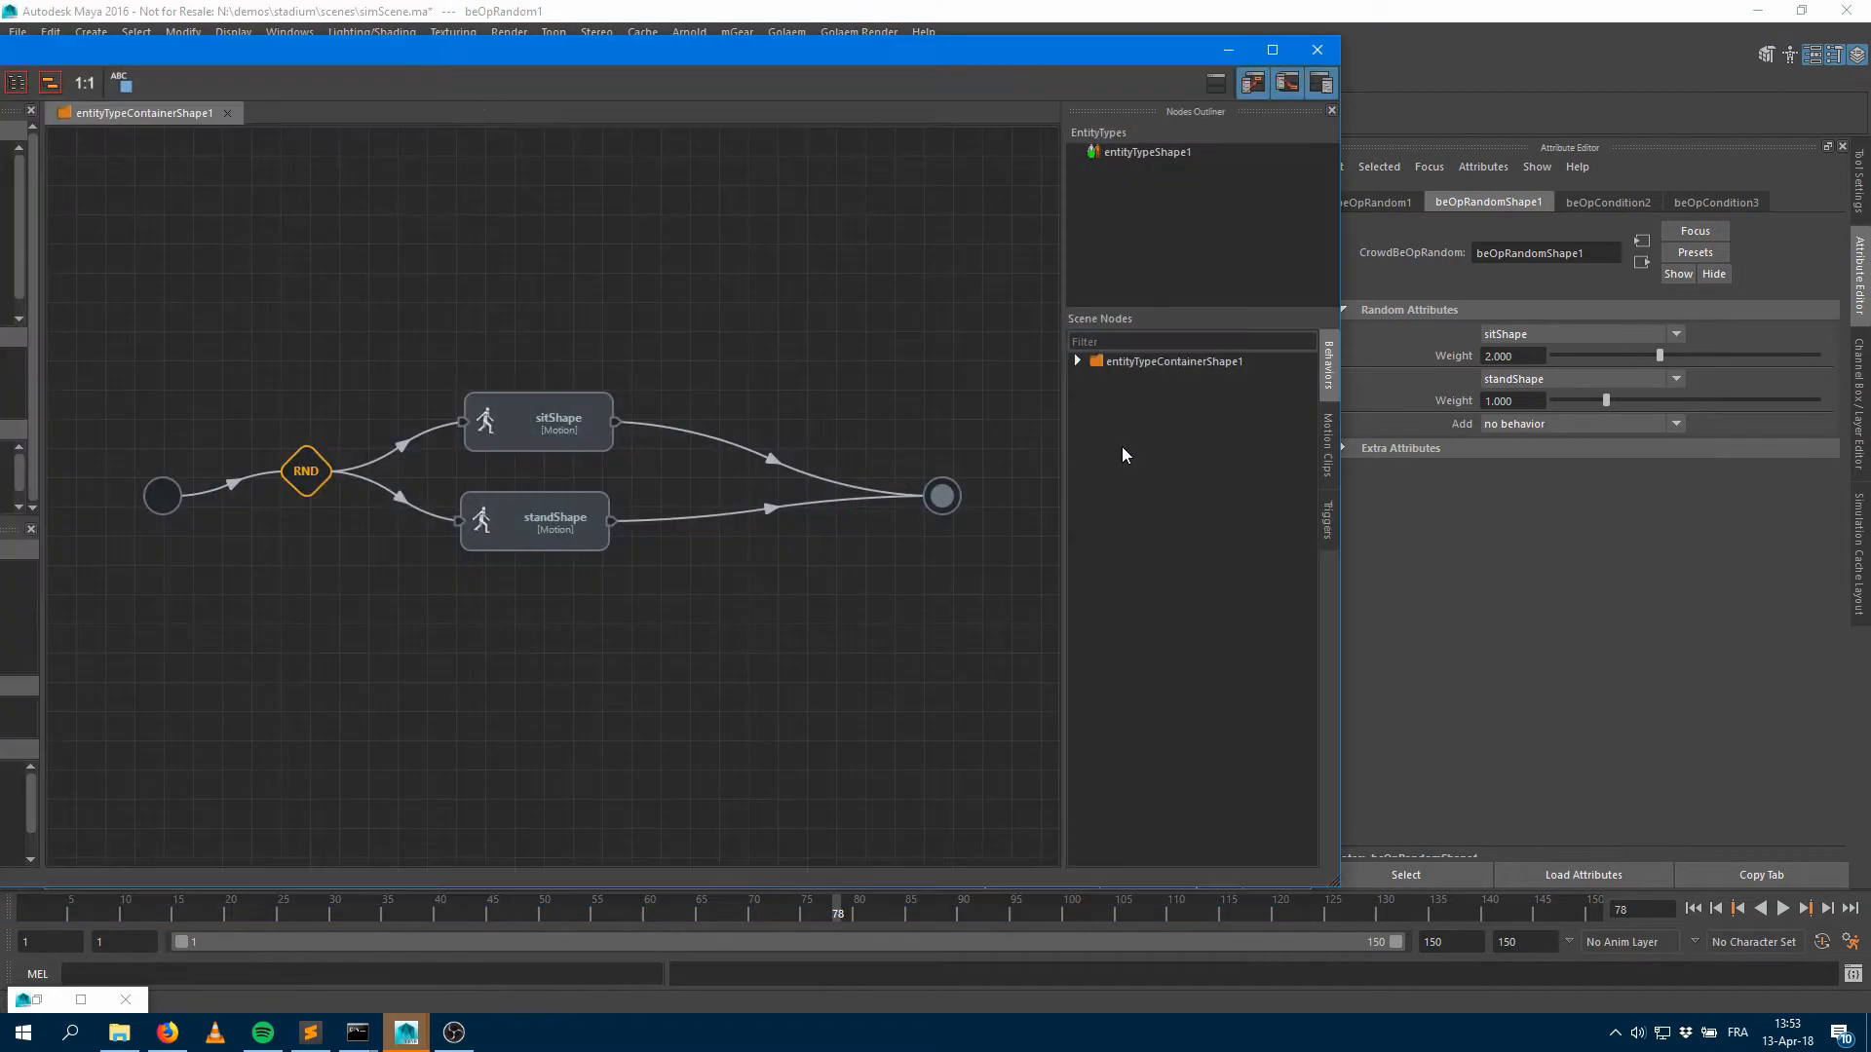
{"action": "left_click_drag", "start_coordinate": [522, 534], "coordinate": [623, 599]}
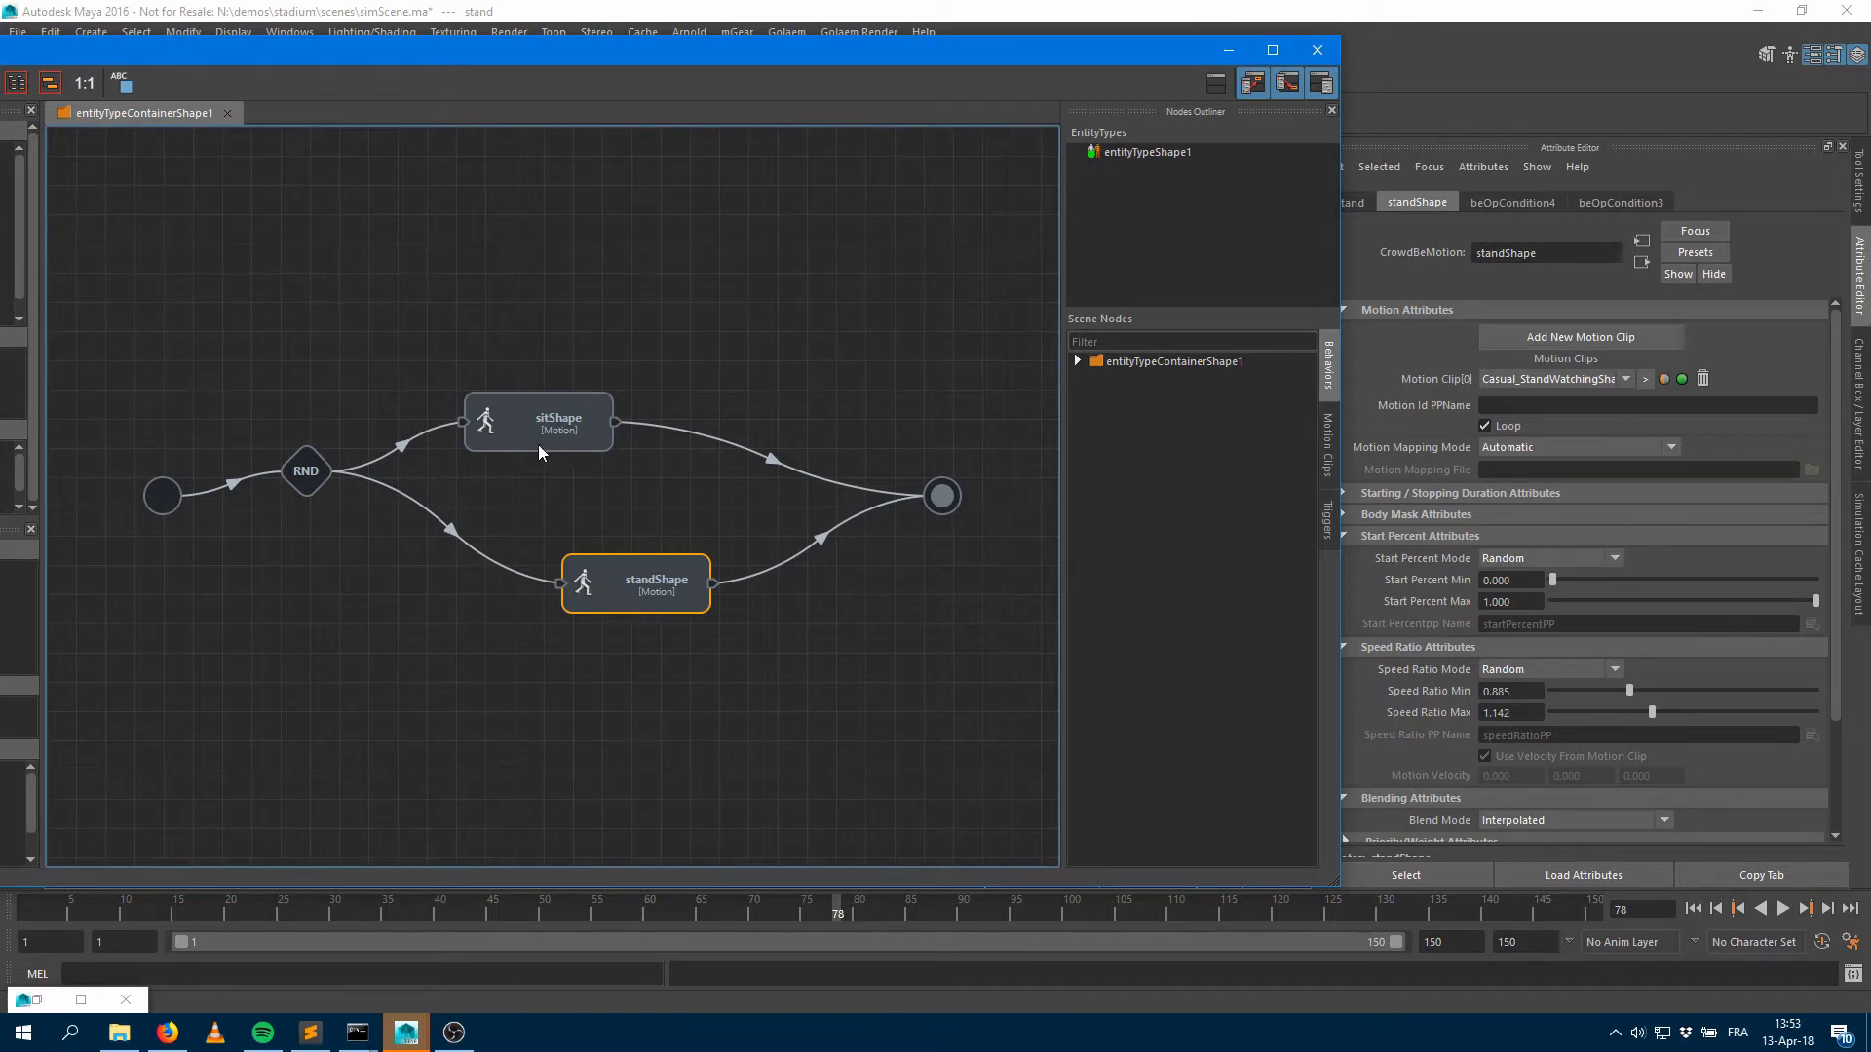
{"action": "left_click_drag", "start_coordinate": [538, 445], "coordinate": [641, 430]}
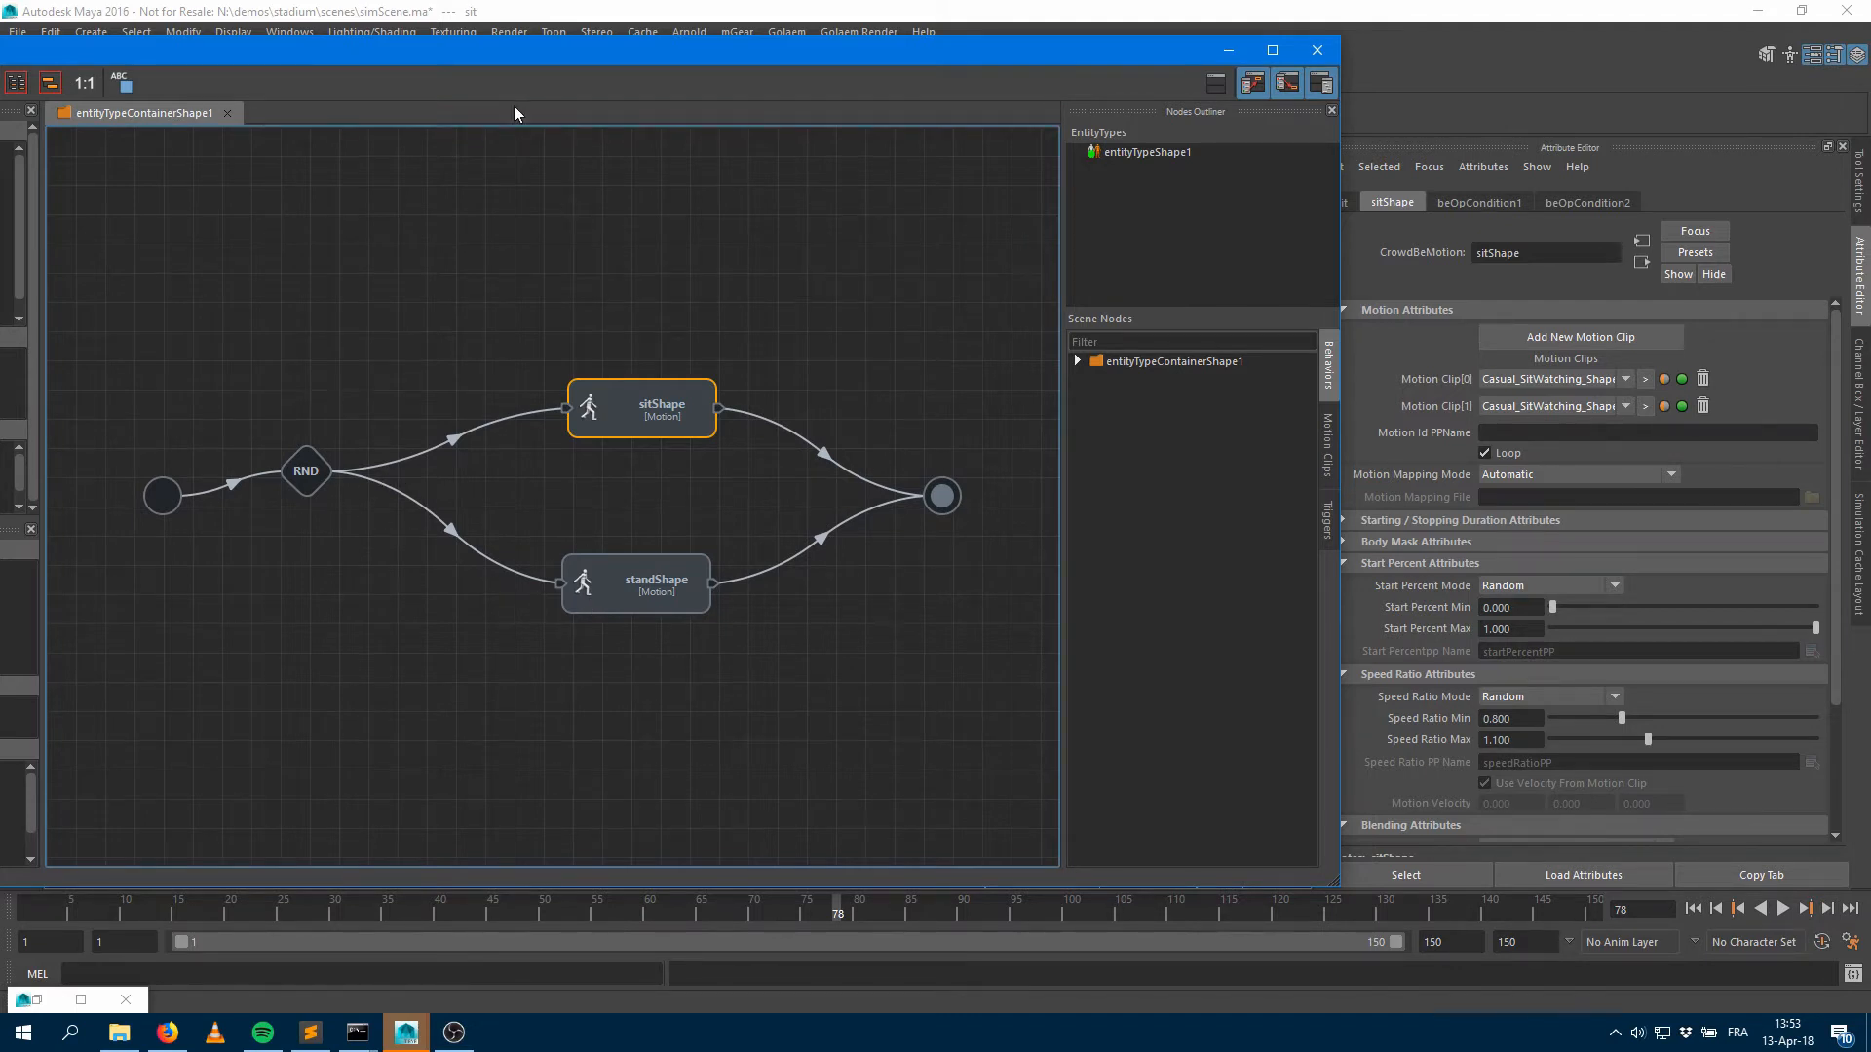
Insert a new Motion behavior between the Random operator and standShape, spacing the two nodes along the lower branch
{"action": "left_click_drag", "start_coordinate": [403, 62], "coordinate": [676, 68]}
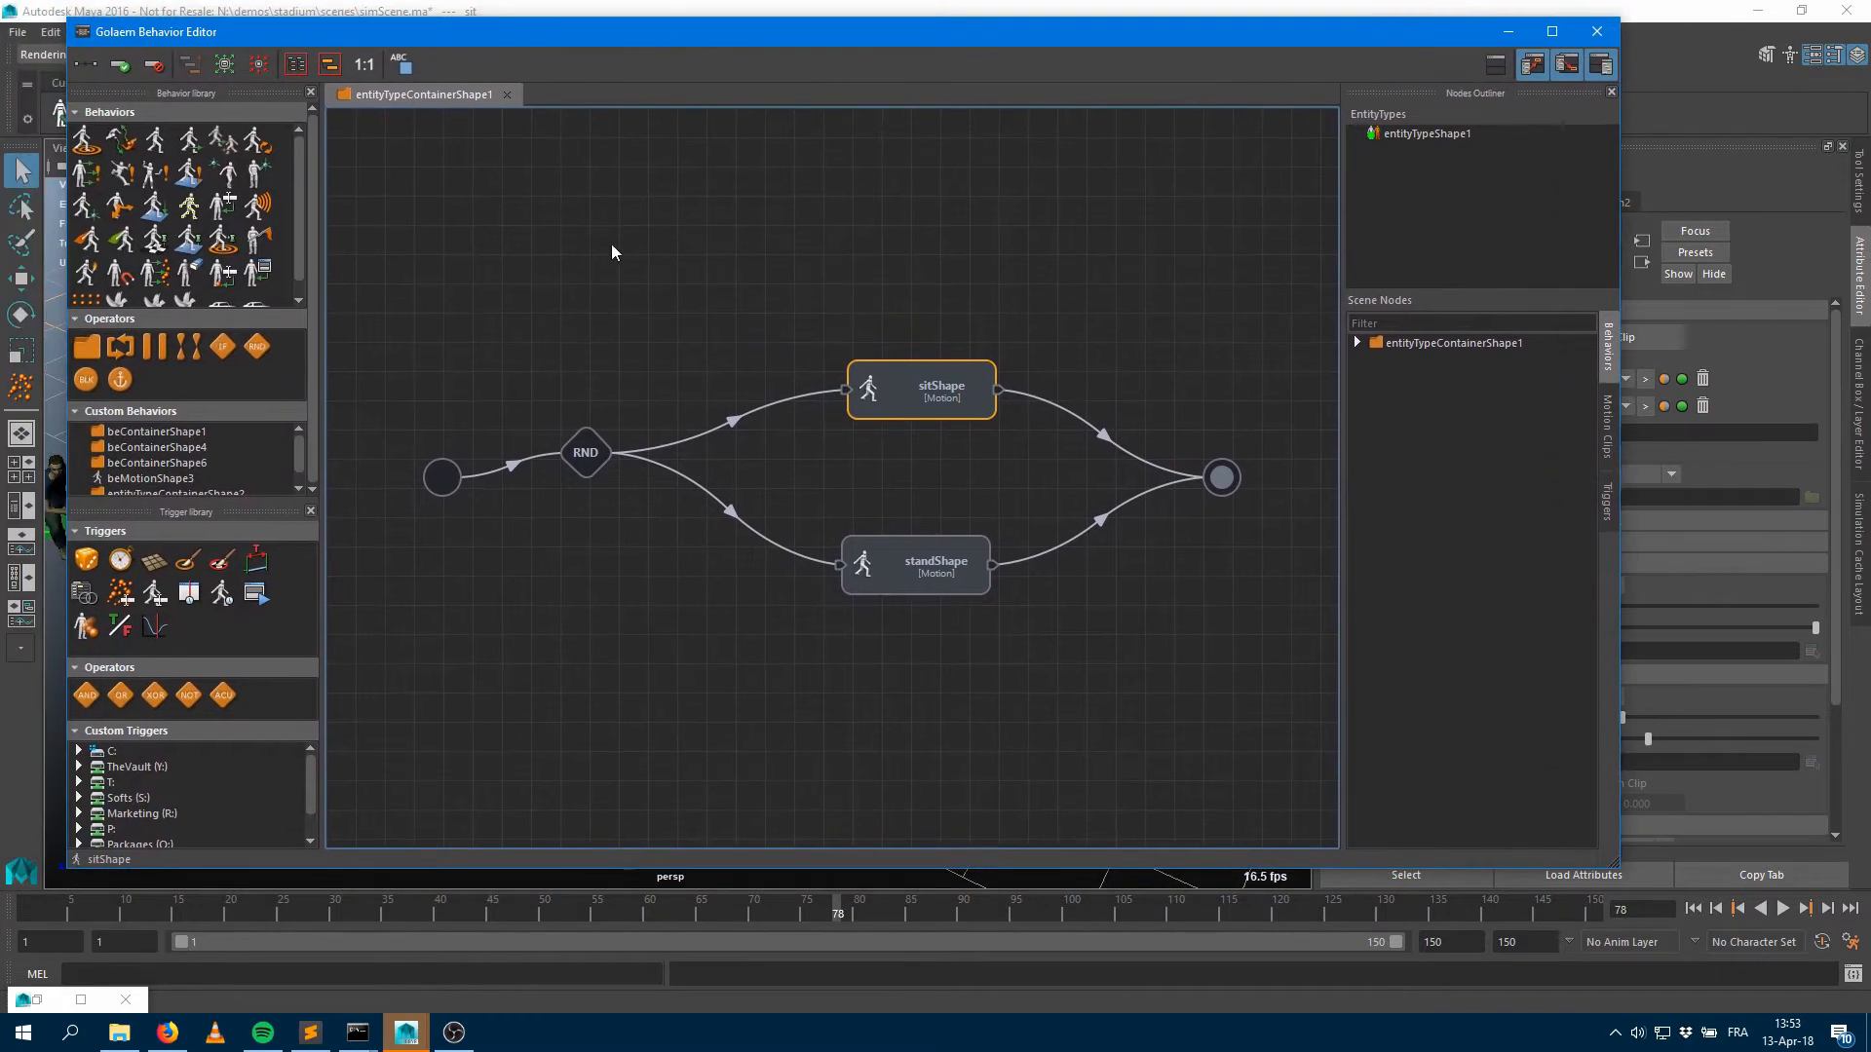
{"action": "left_click_drag", "start_coordinate": [155, 164], "coordinate": [675, 564]}
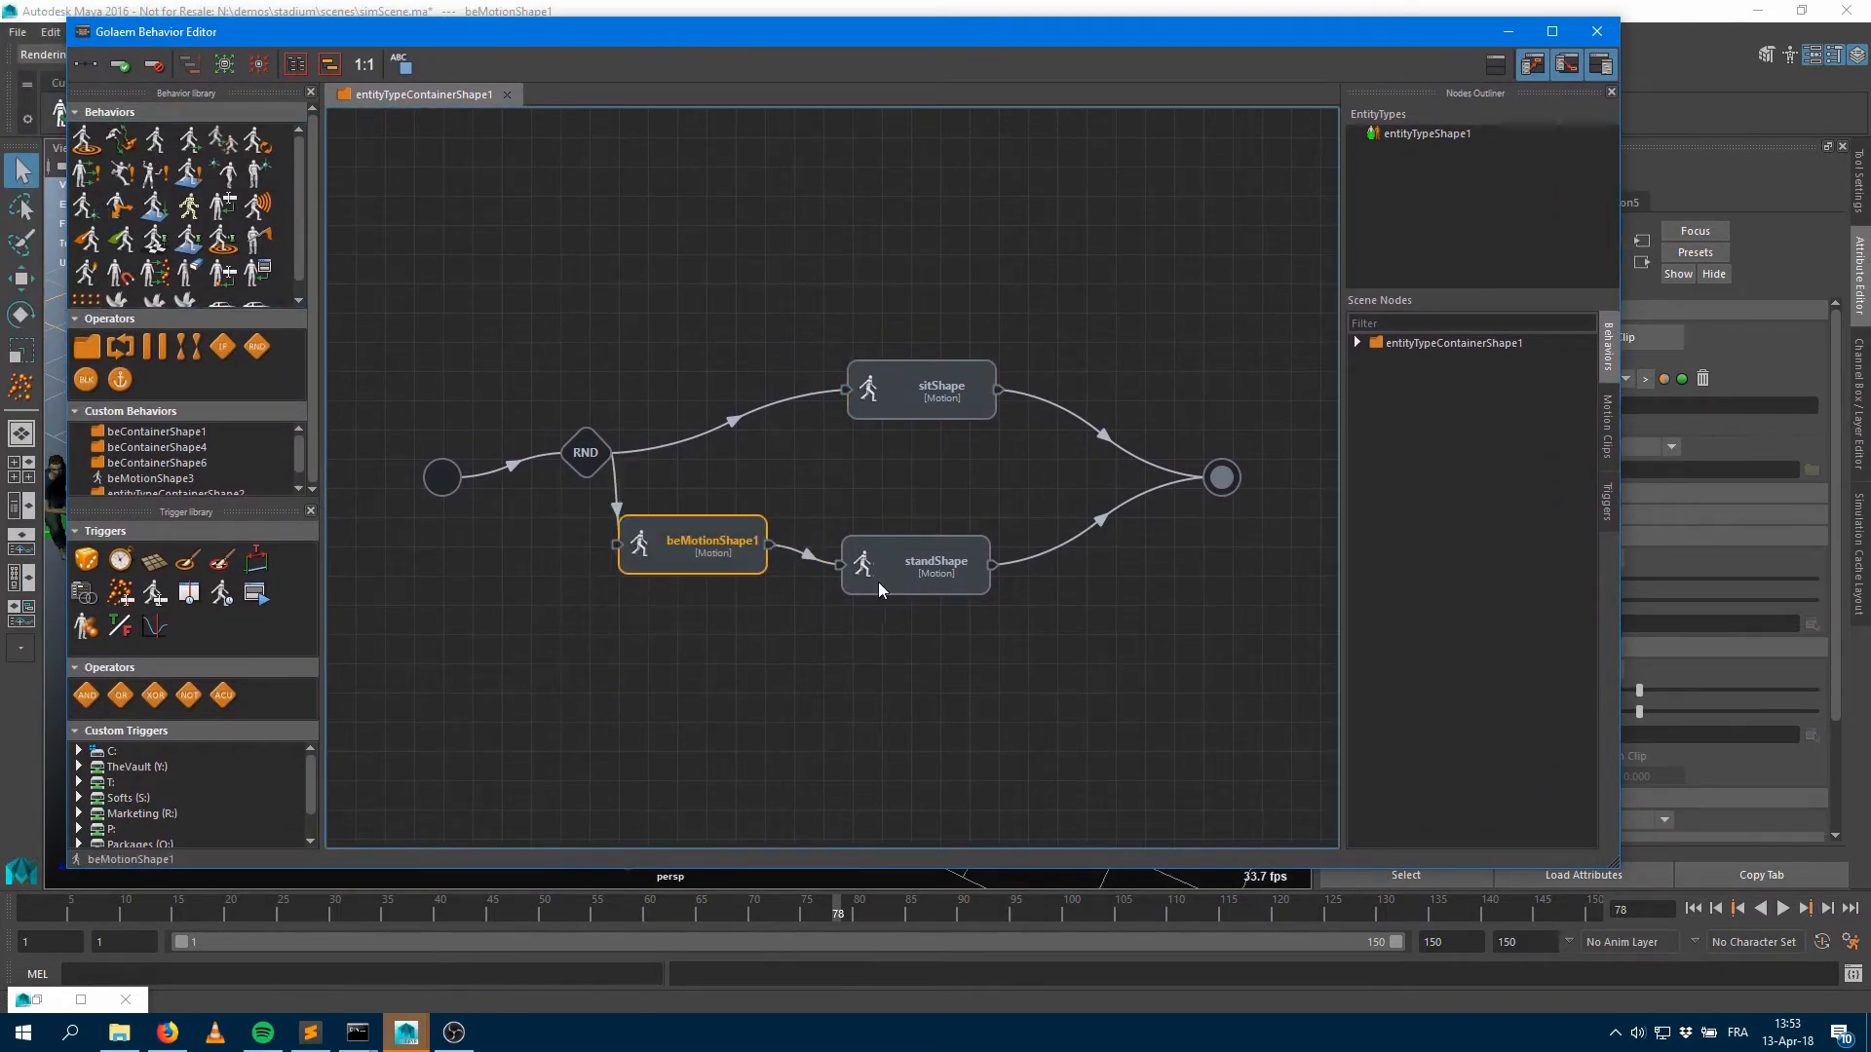
{"action": "left_click_drag", "start_coordinate": [879, 589], "coordinate": [982, 594]}
{"action": "left_click_drag", "start_coordinate": [692, 556], "coordinate": [773, 574]}
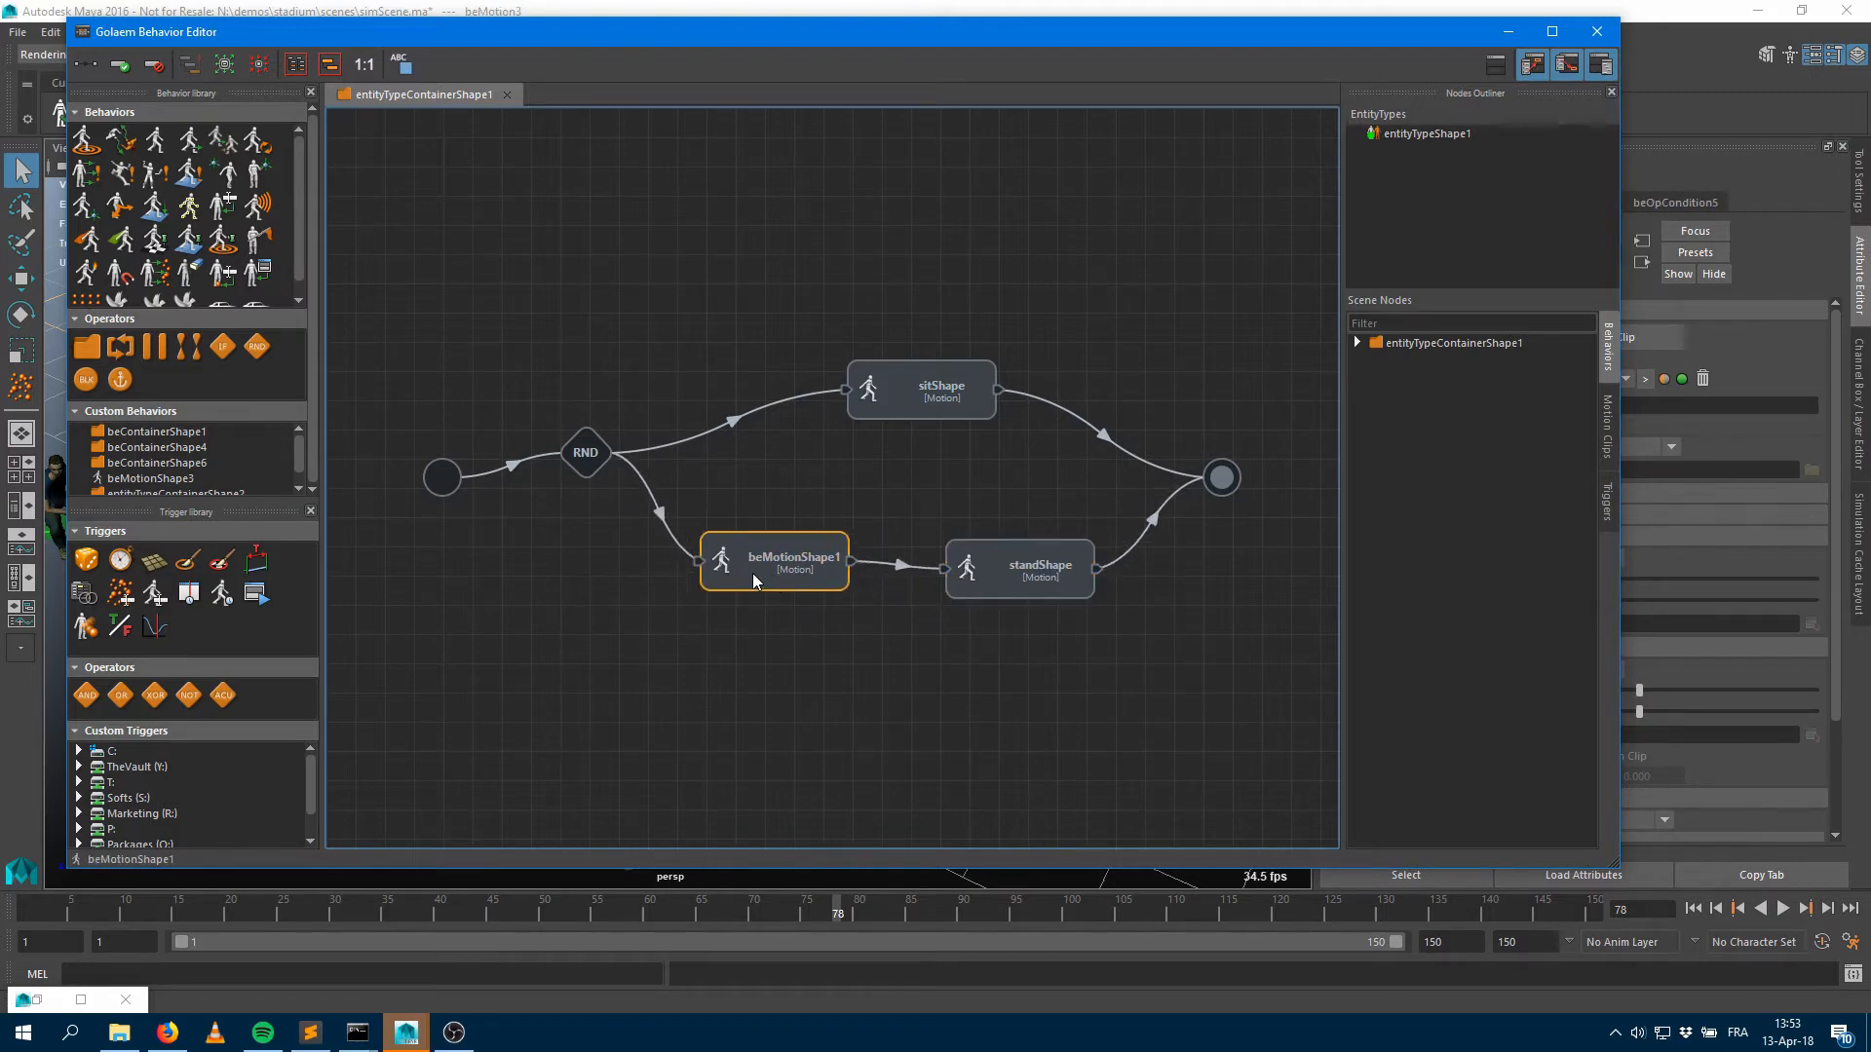
Load Casual_WalkNormal_Leftfoot.gmo into the new Motion behavior from the golaem/motions/Locomotion folder of GolaemCharacterPack-6.2.4
{"action": "double_click", "coordinate": [752, 573]}
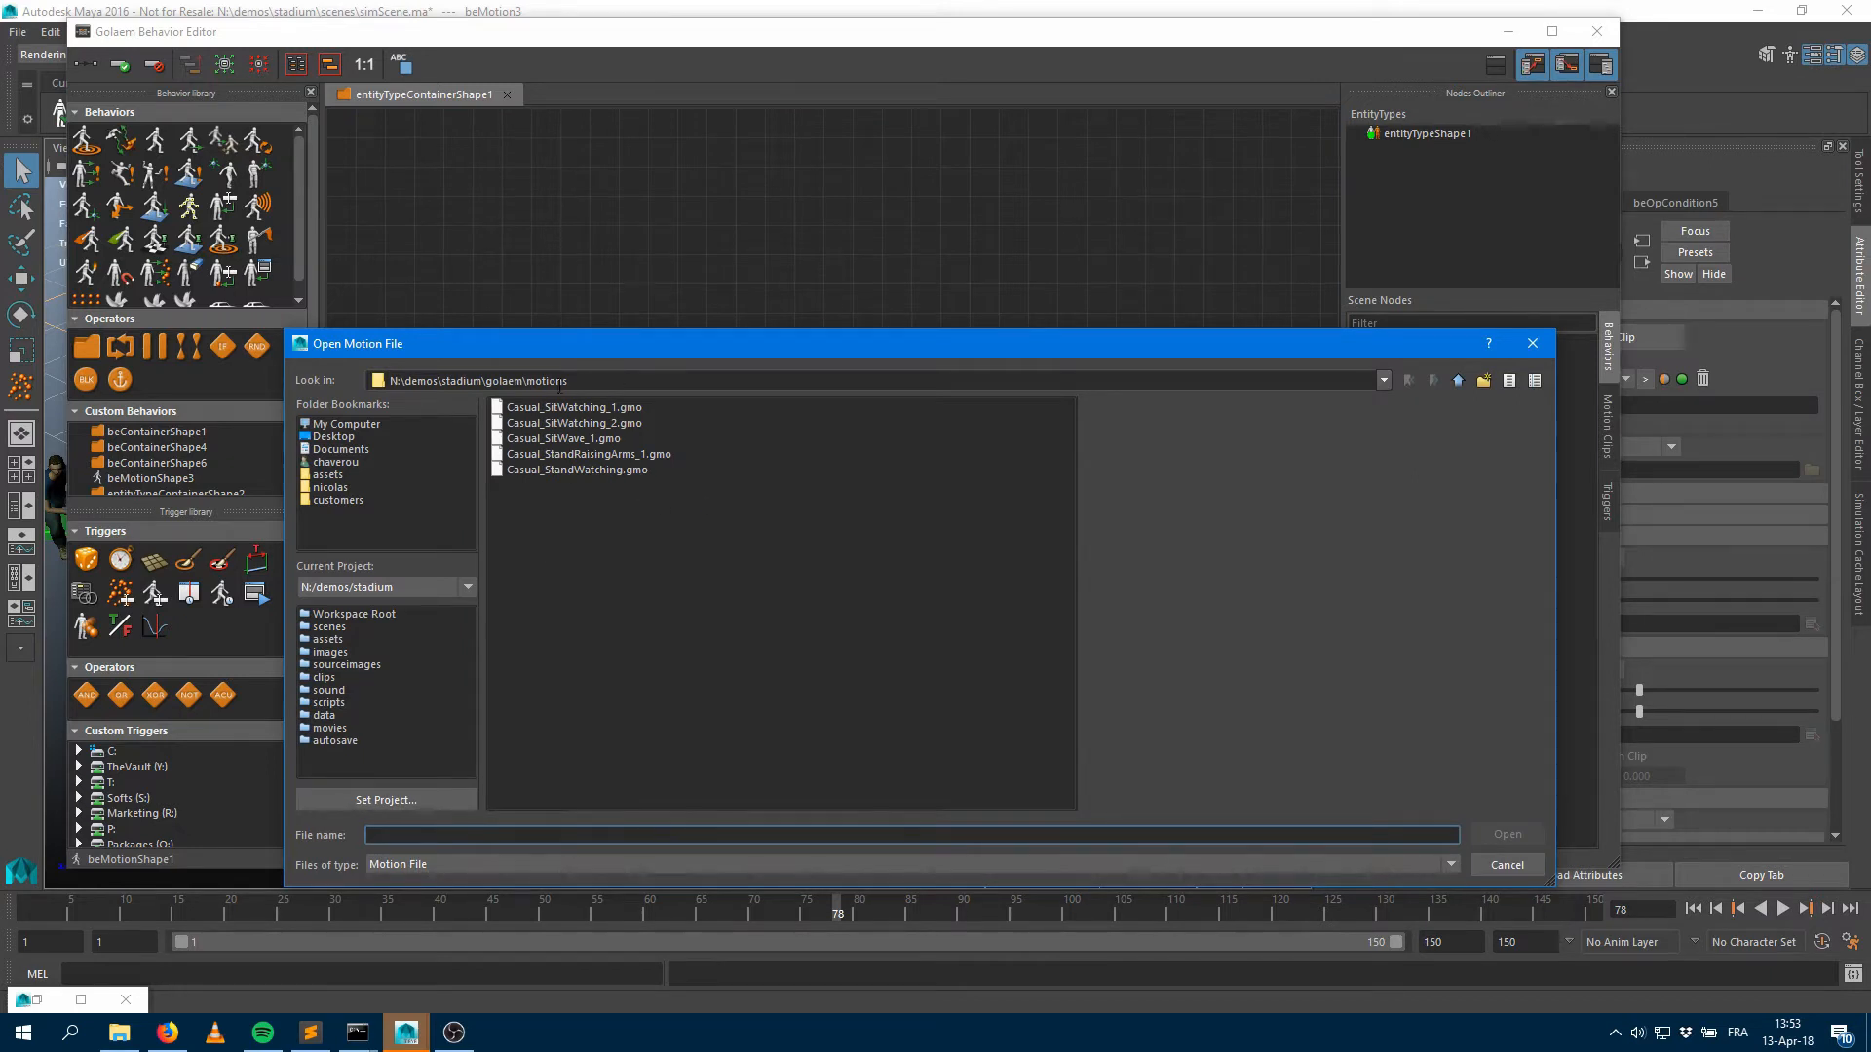
{"action": "left_click", "coordinate": [328, 475]}
{"action": "left_click", "coordinate": [606, 594]}
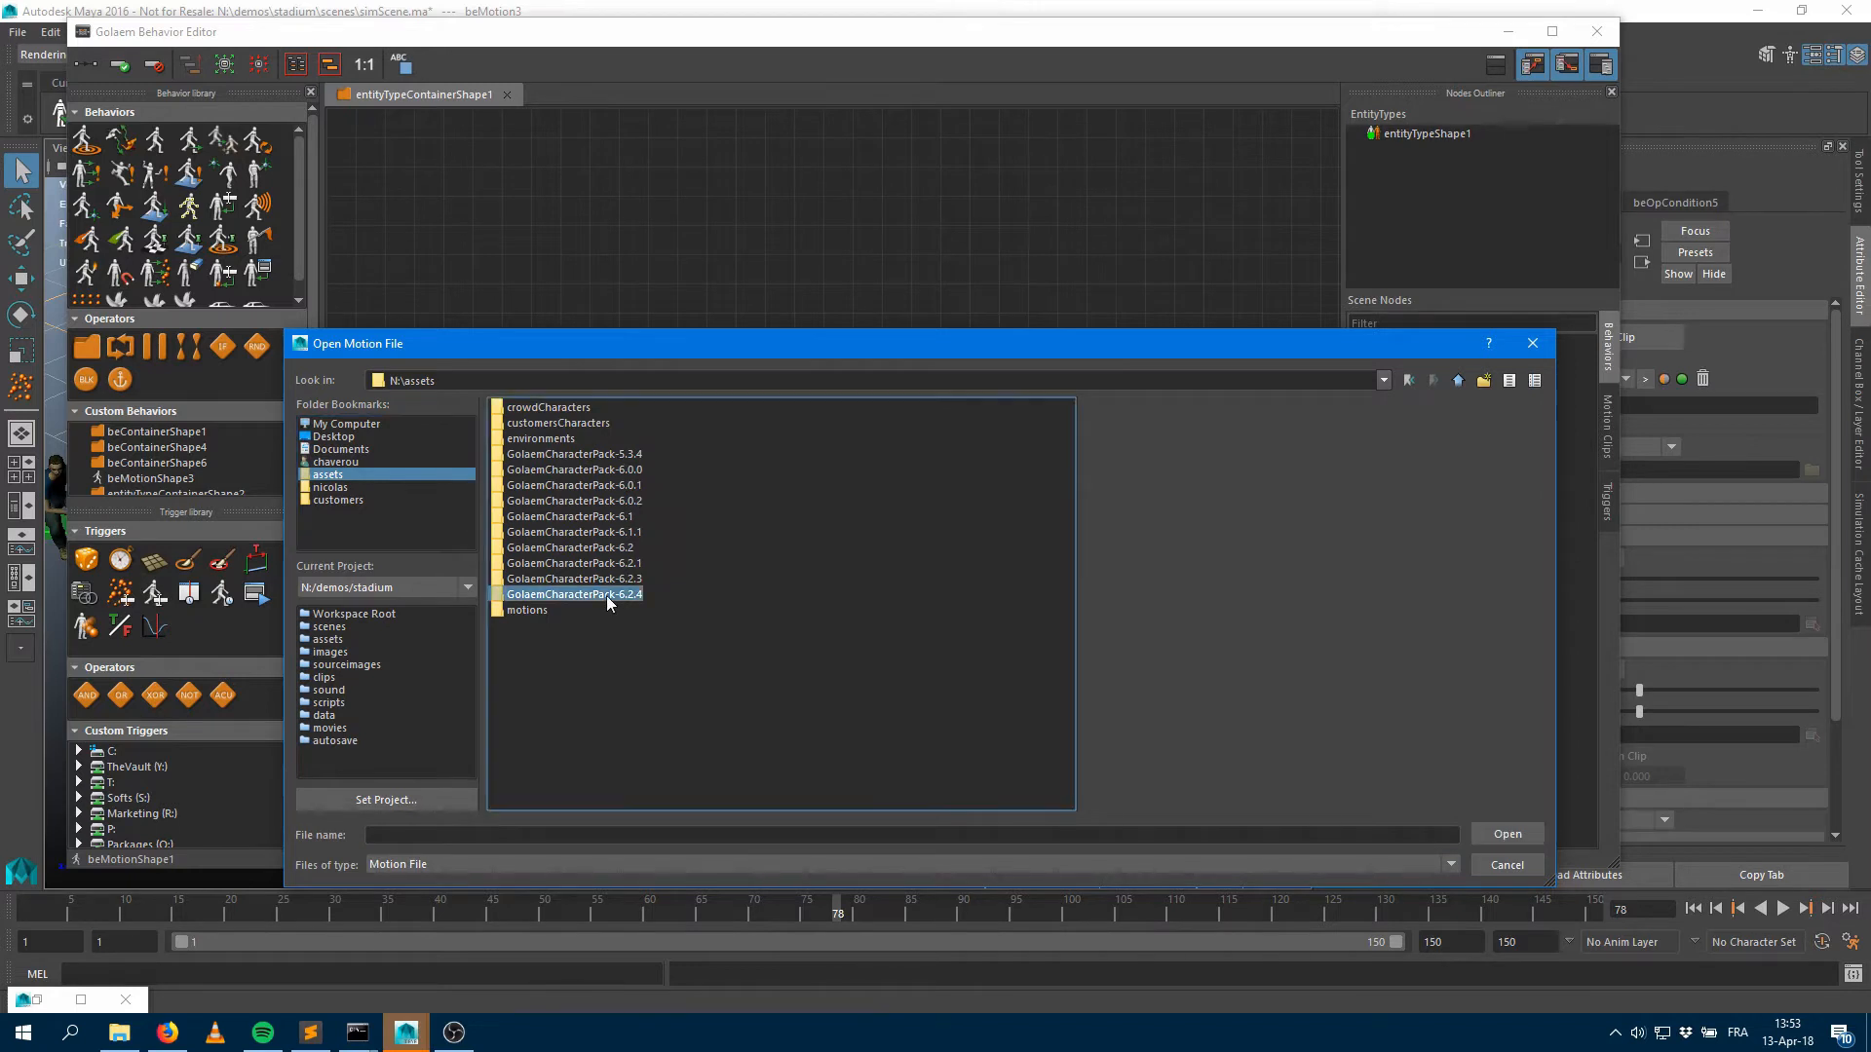
{"action": "double_click", "coordinate": [596, 594]}
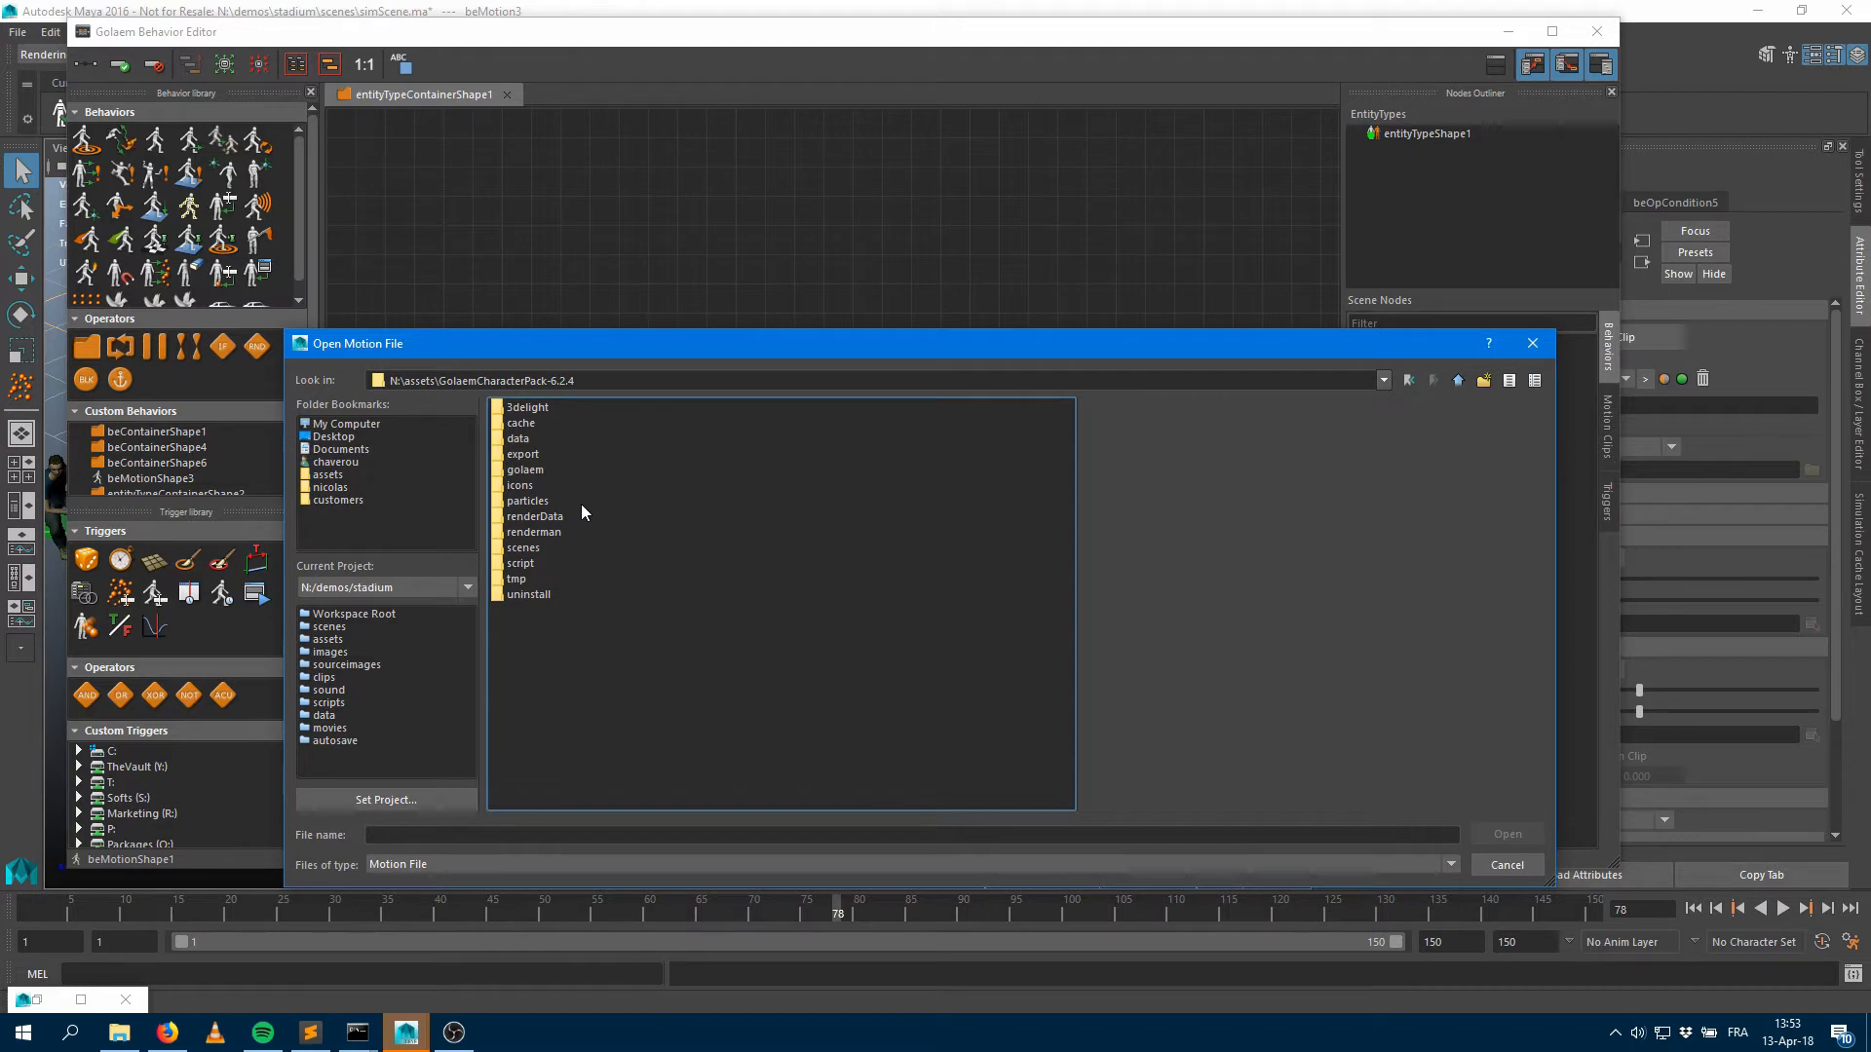
{"action": "left_click", "coordinate": [526, 470]}
{"action": "double_click", "coordinate": [527, 469]}
{"action": "left_click", "coordinate": [527, 424]}
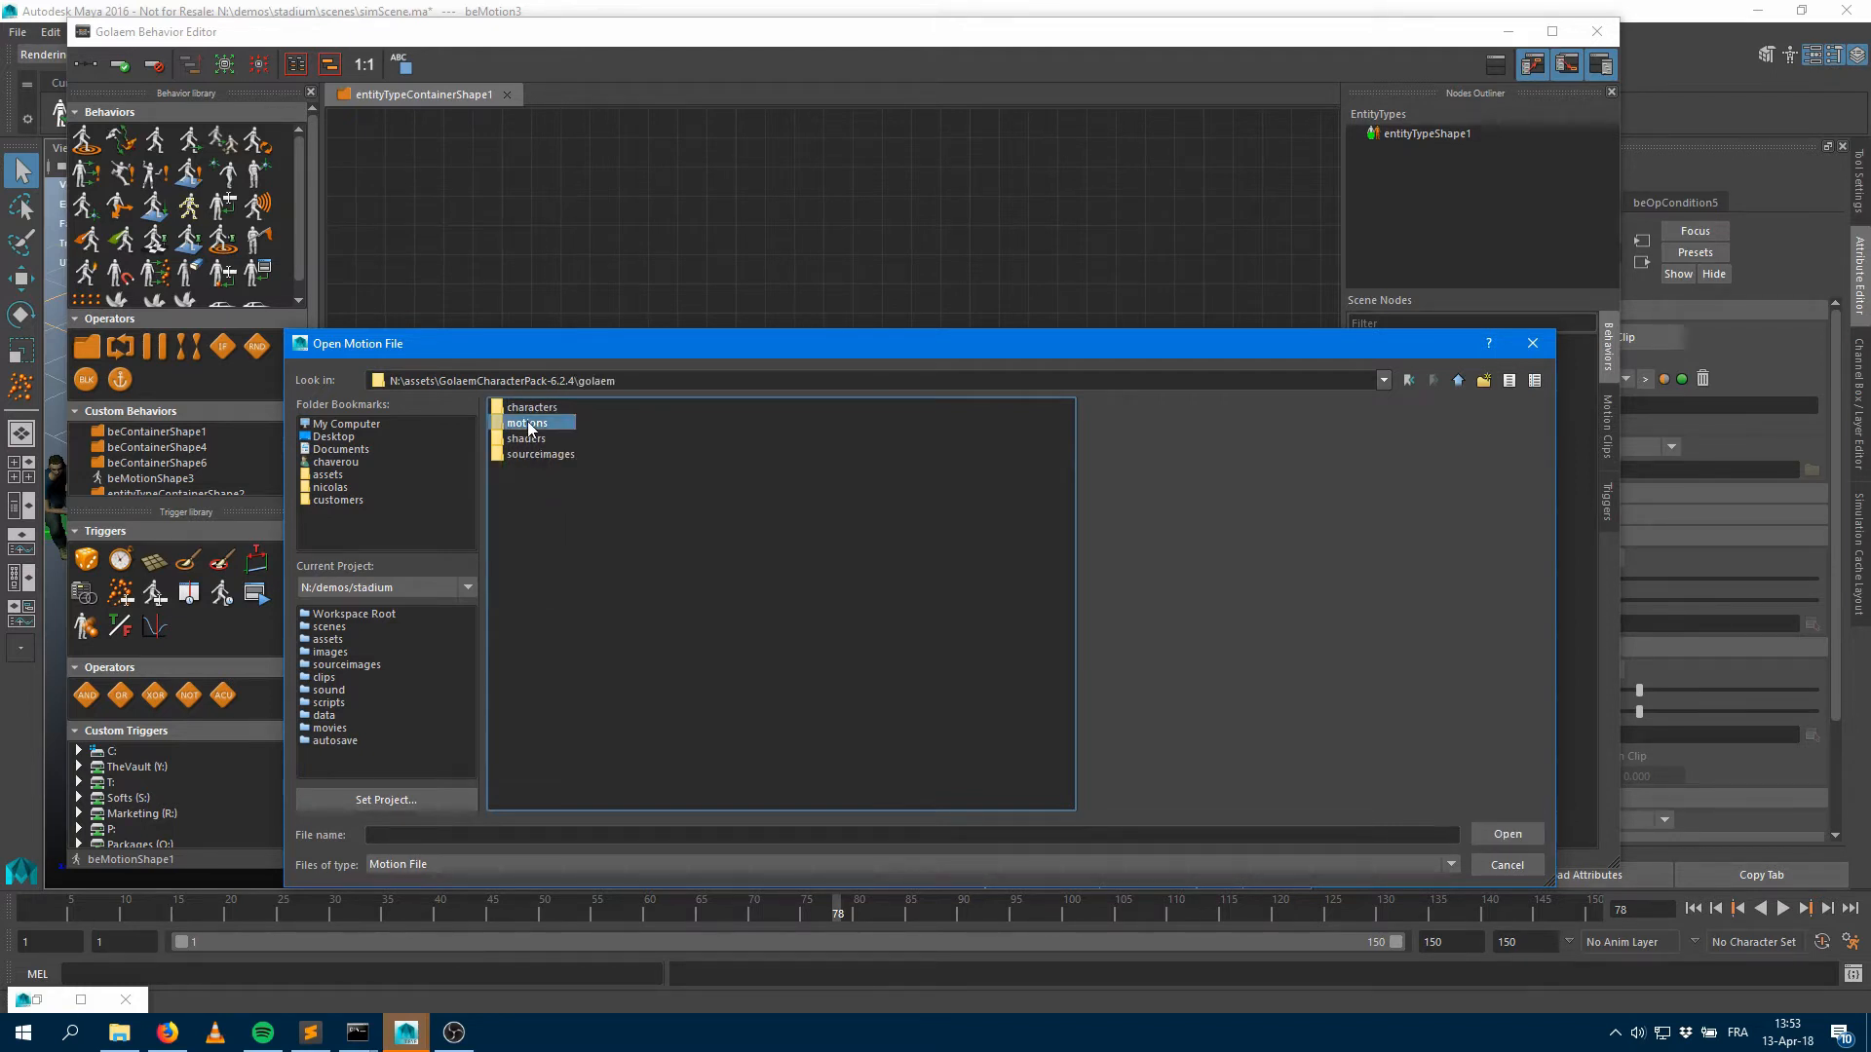
{"action": "double_click", "coordinate": [527, 424]}
{"action": "left_click", "coordinate": [540, 487]}
{"action": "double_click", "coordinate": [540, 487]}
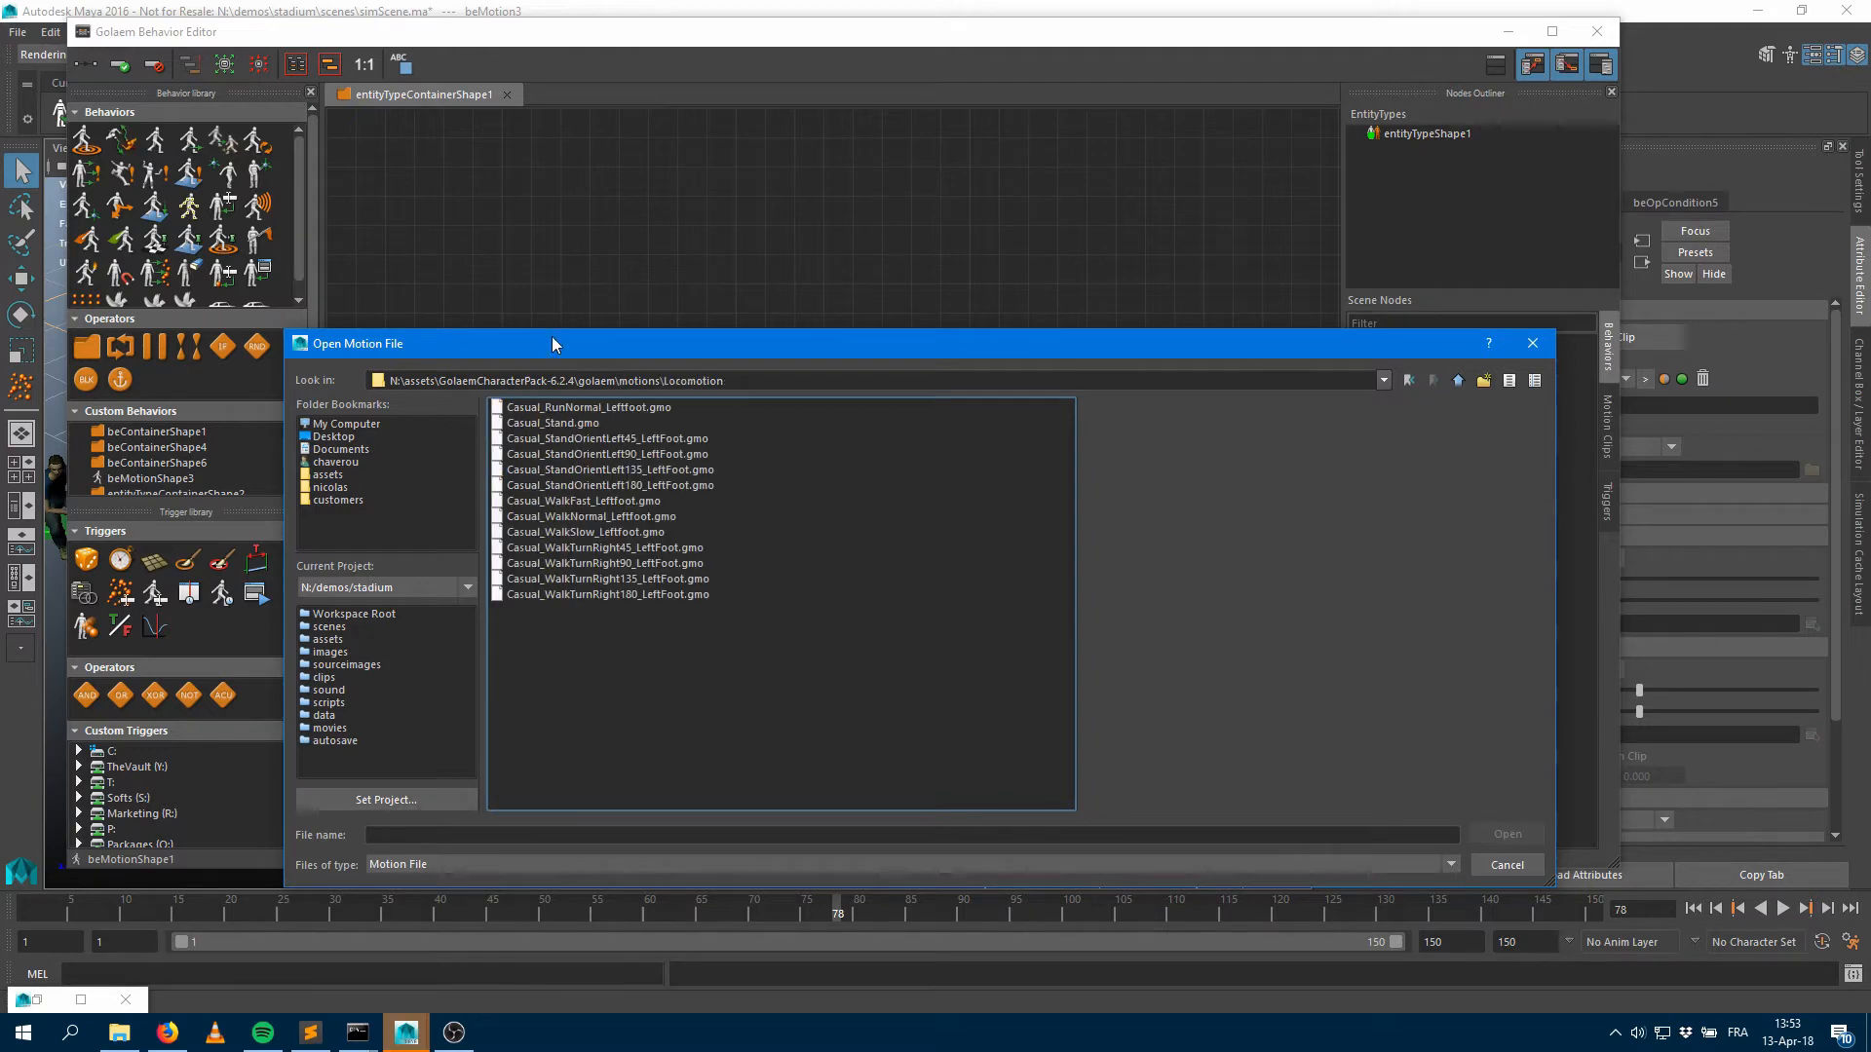
{"action": "left_click", "coordinate": [615, 518]}
{"action": "double_click", "coordinate": [590, 518]}
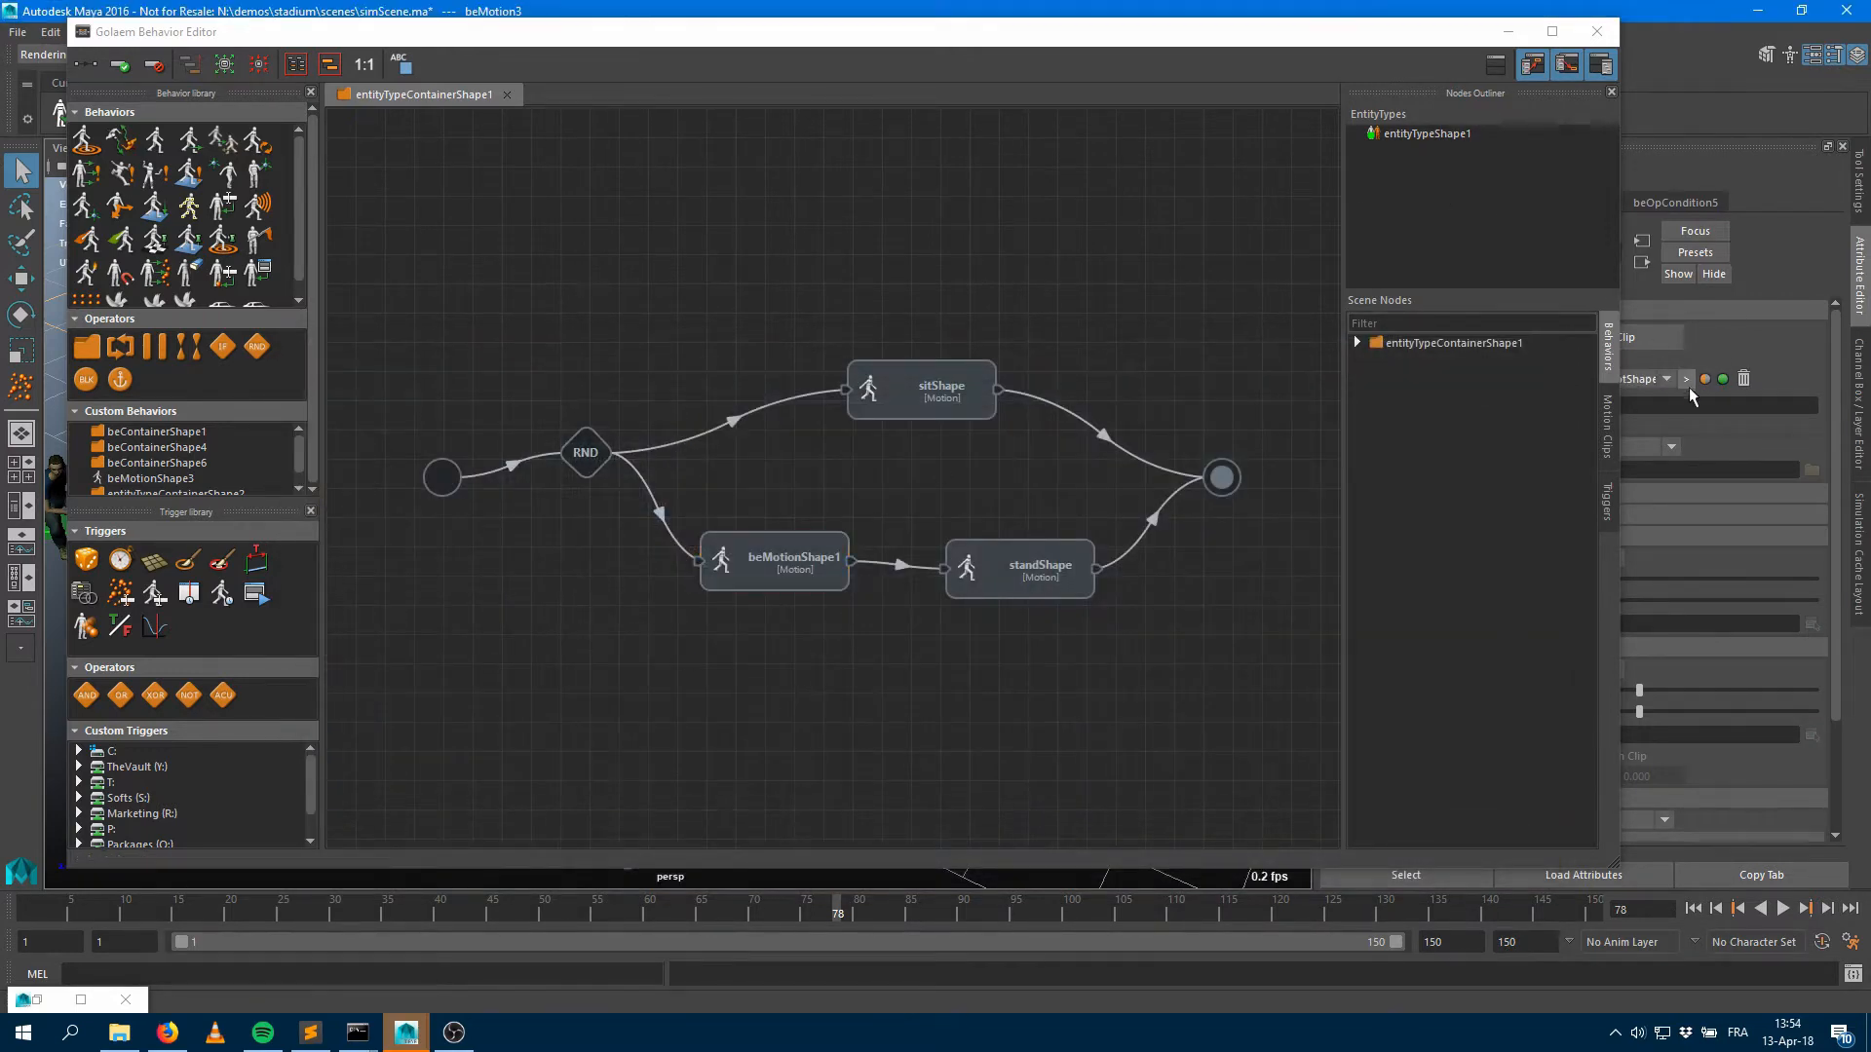
Preview the Casual_WalkNormal_Leftfoot motion clip, orbit around its figure and close the preview
{"action": "left_click_drag", "start_coordinate": [1408, 33], "coordinate": [1077, 102]}
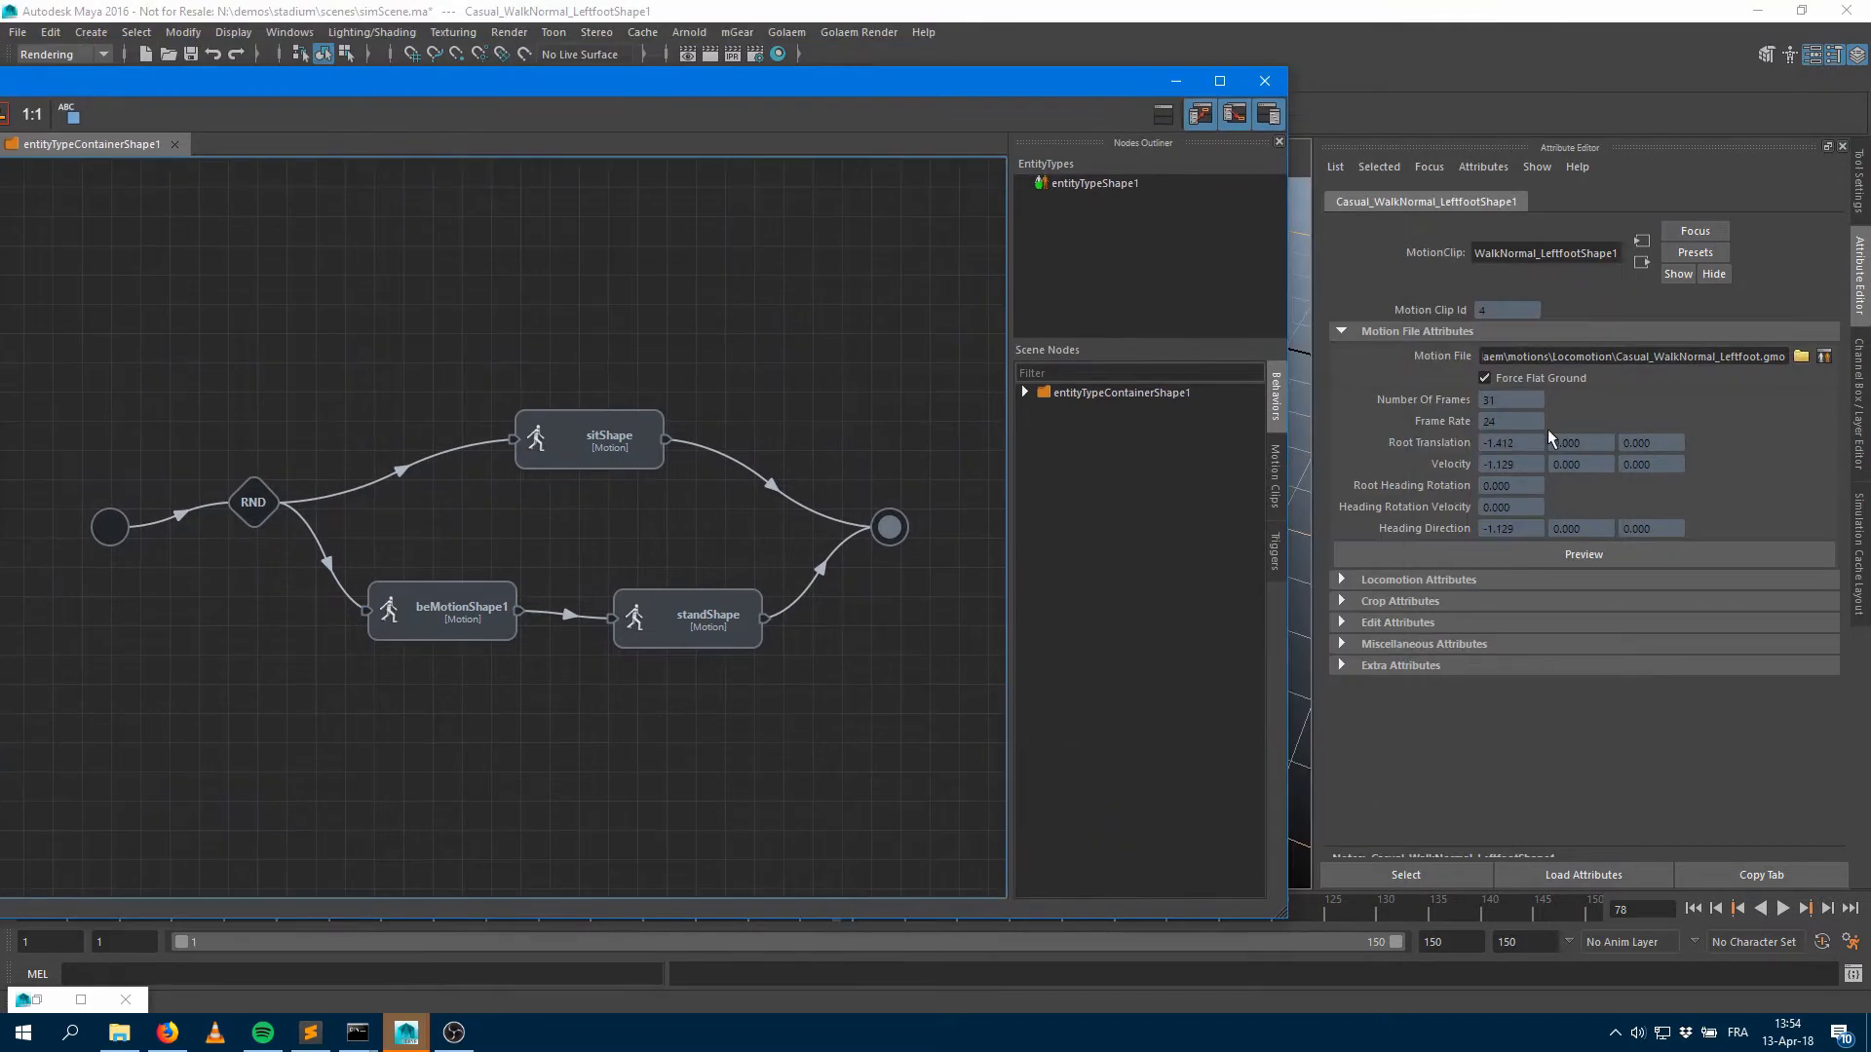
{"action": "left_click", "coordinate": [1583, 552]}
{"action": "left_click_drag", "start_coordinate": [660, 287], "coordinate": [613, 265]}
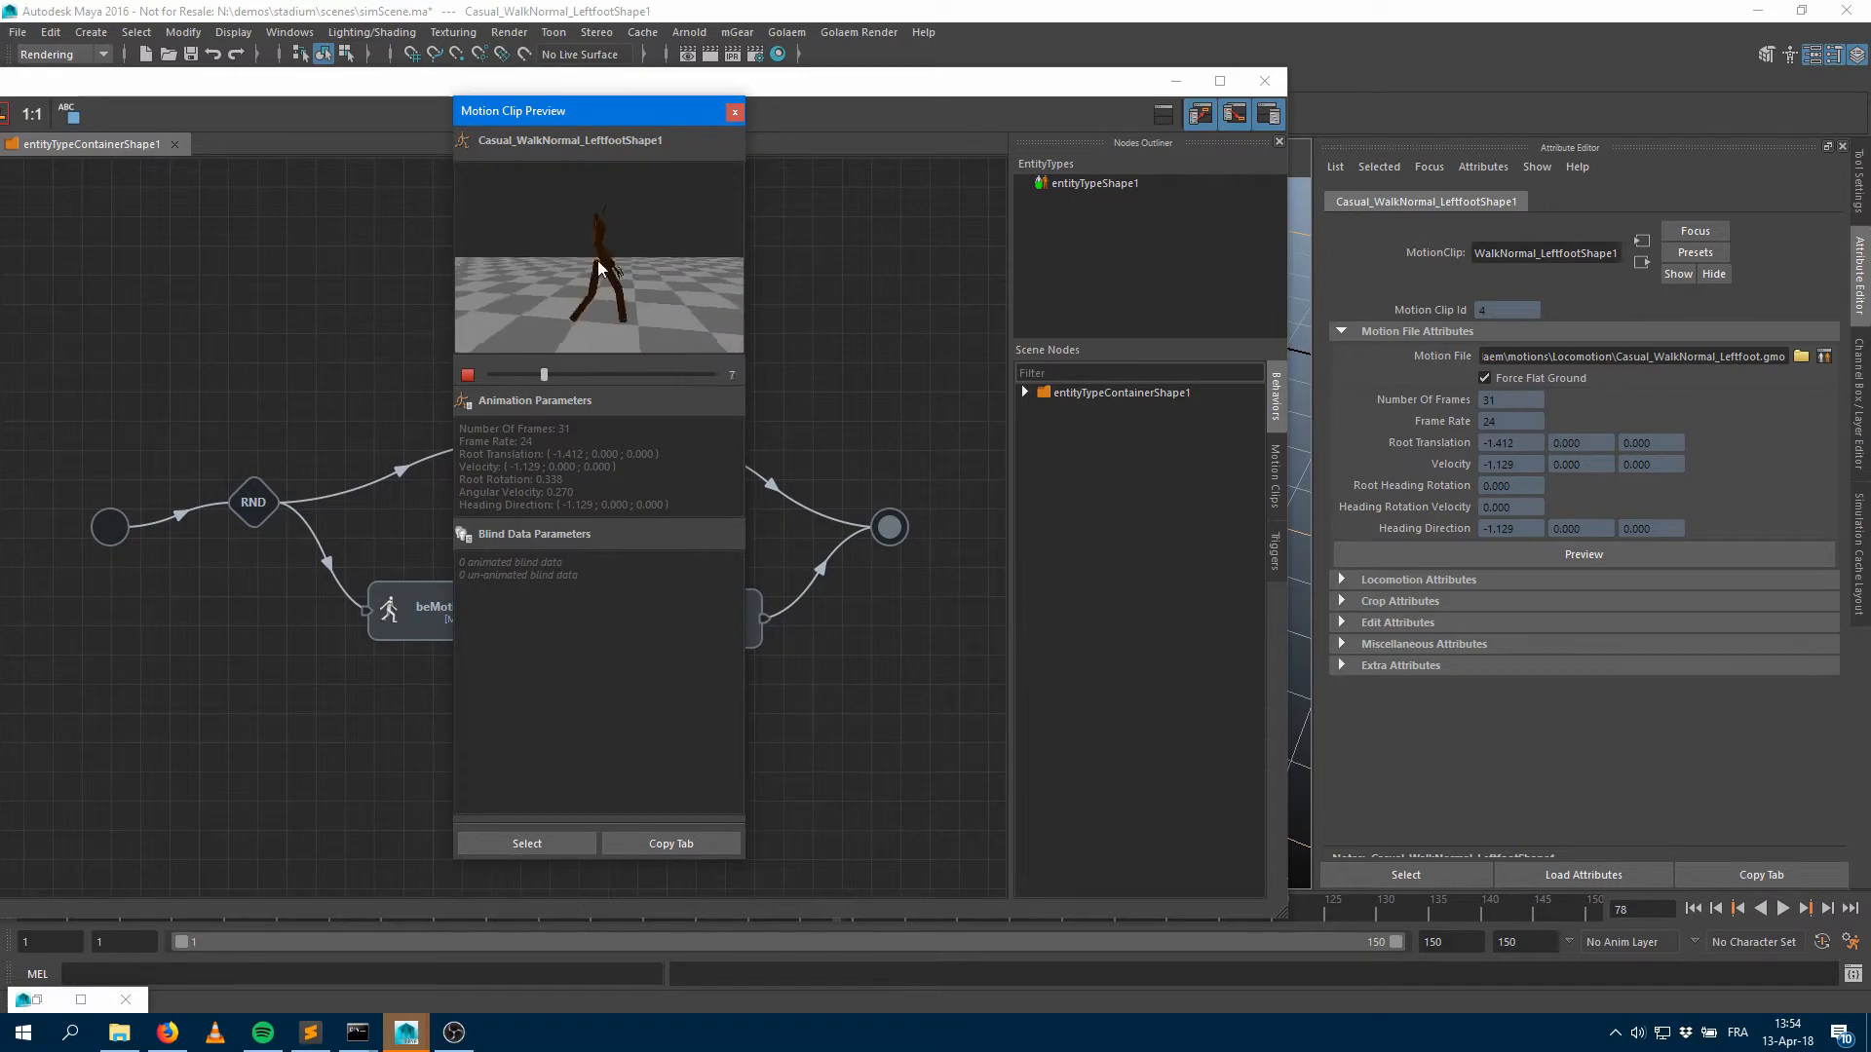
{"action": "left_click", "coordinate": [735, 112]}
Replay the simulation to check how characters on the new walking branch move away from the seated ones
{"action": "left_click", "coordinate": [1181, 97]}
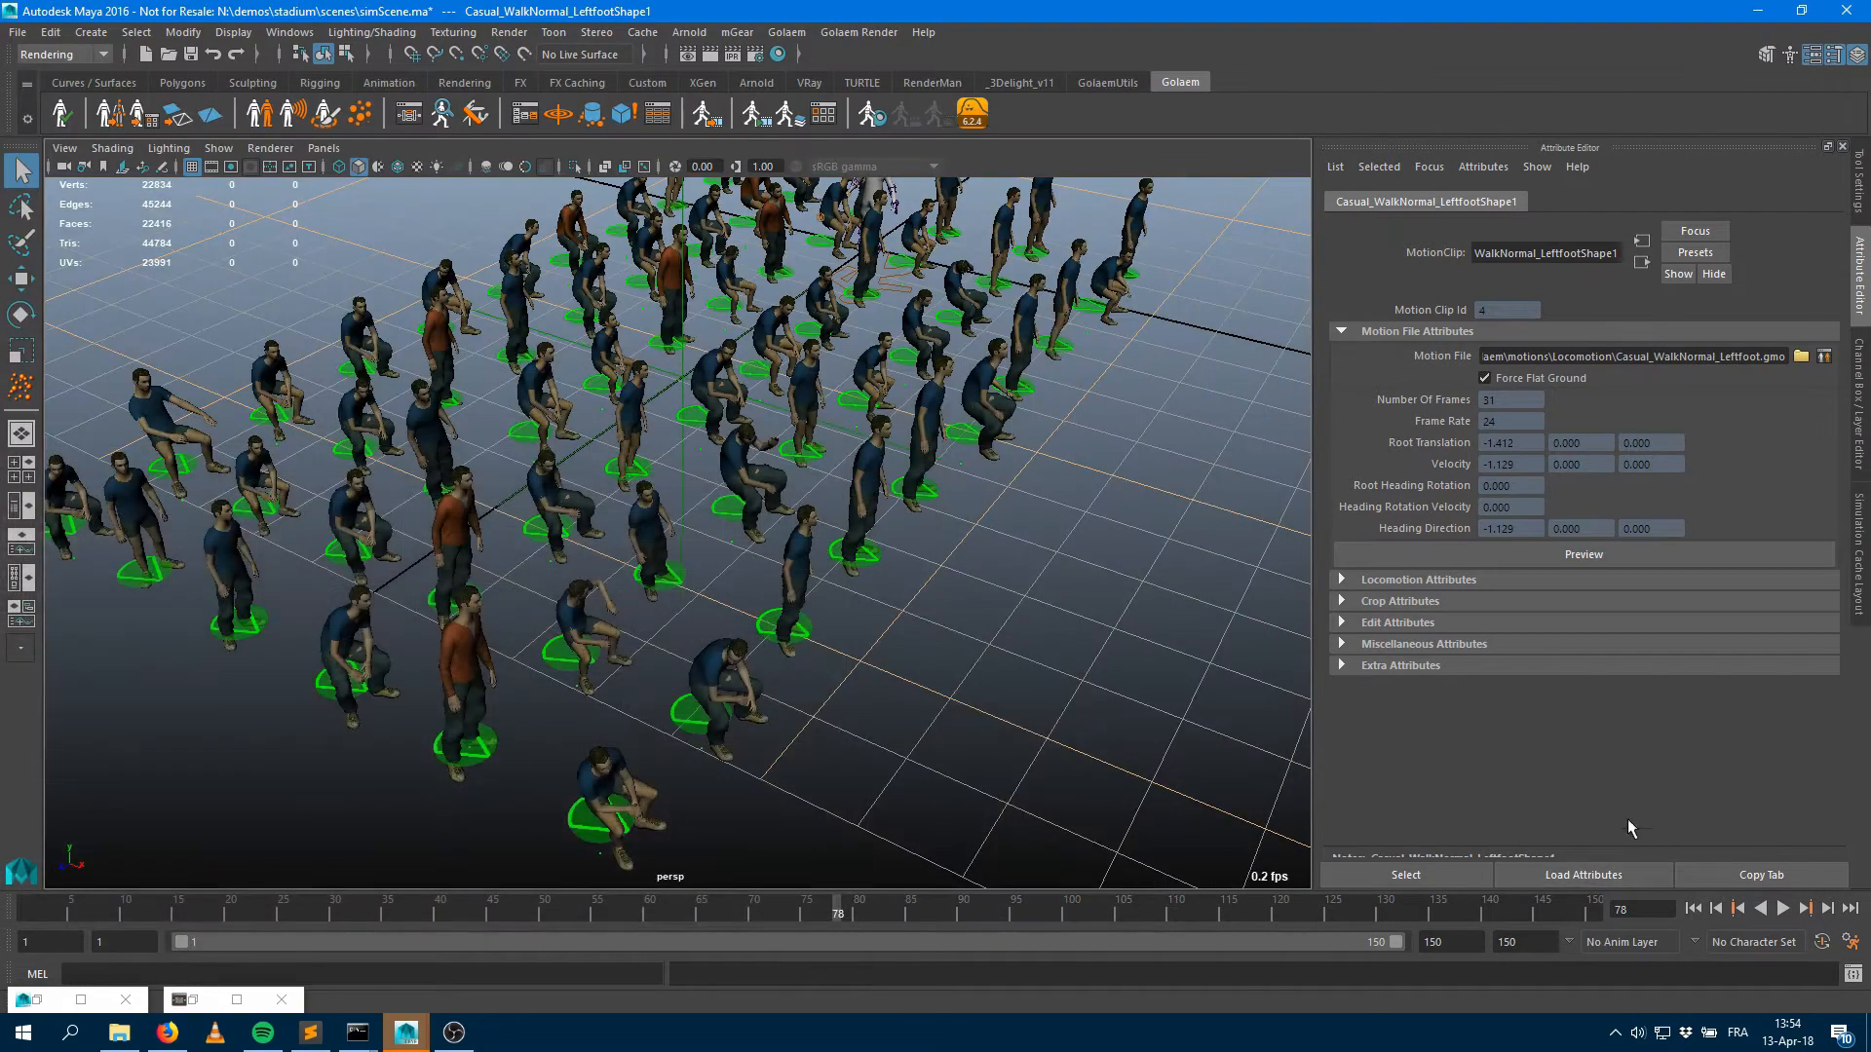
{"action": "left_click", "coordinate": [1783, 908]}
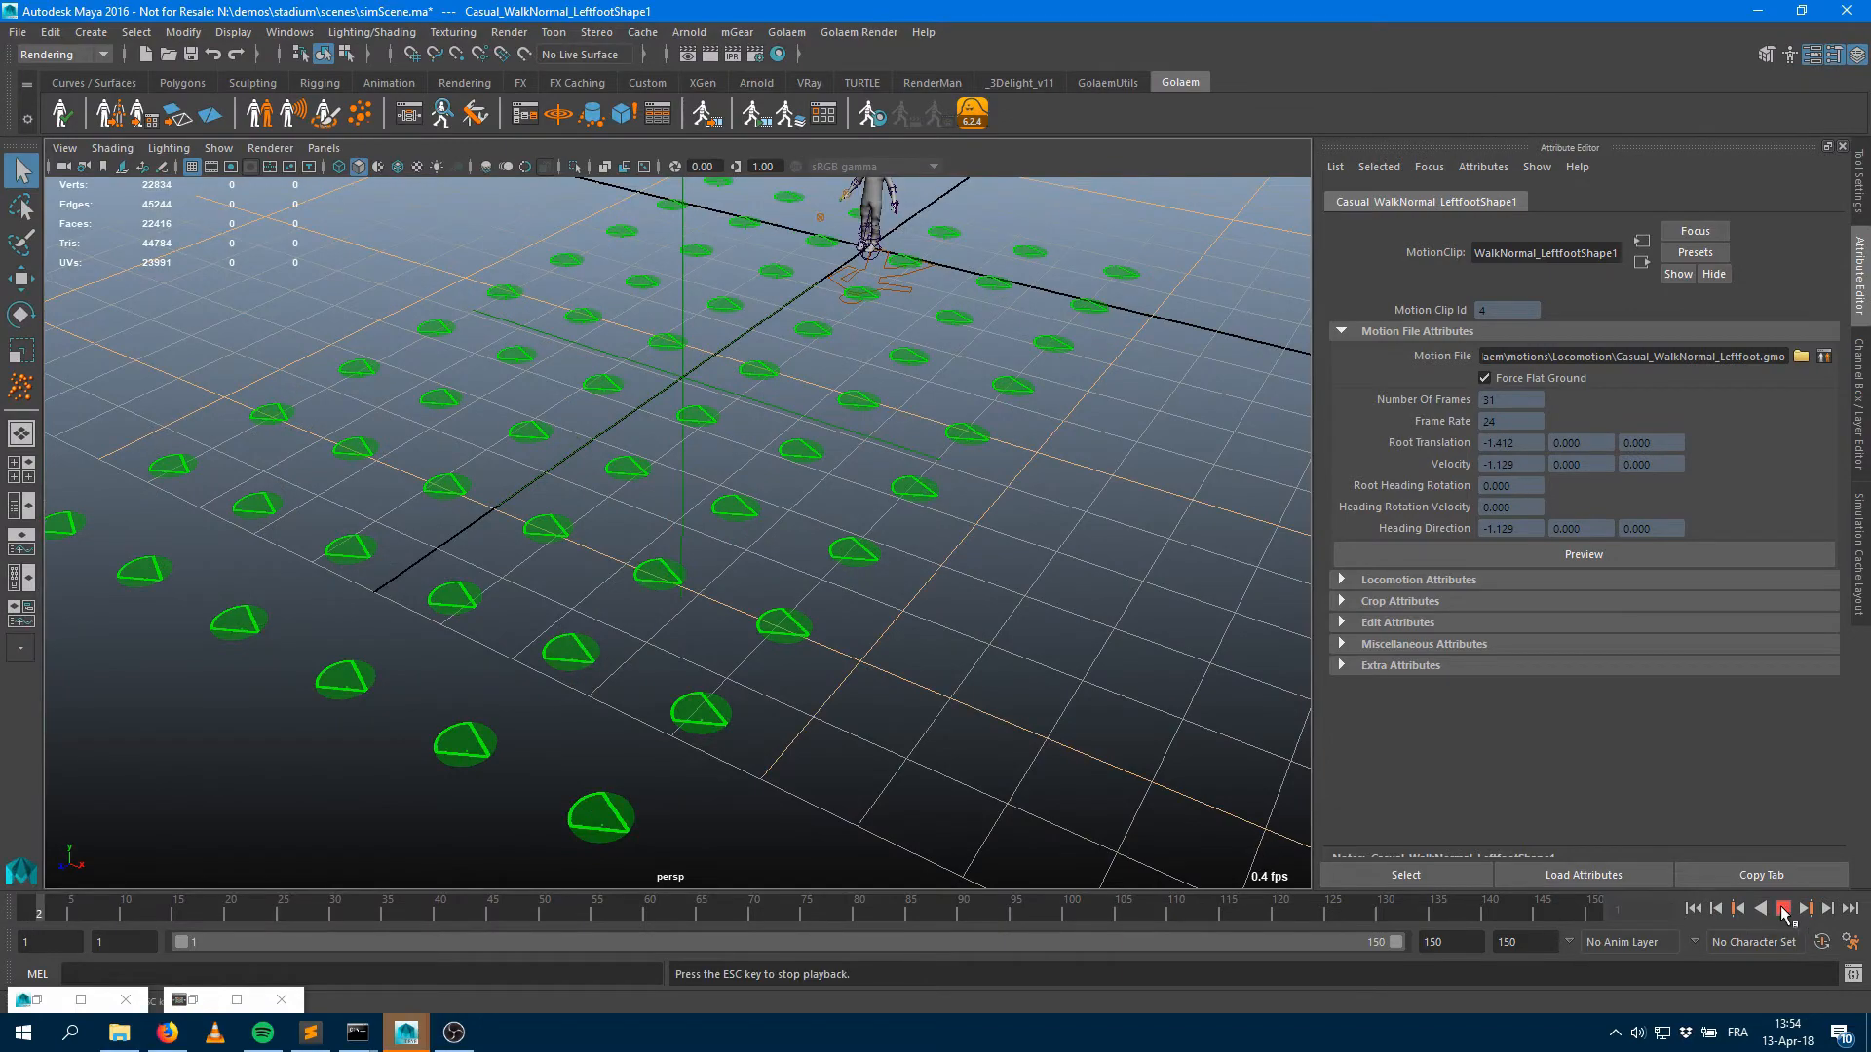
{"action": "left_click_drag", "start_coordinate": [1050, 762], "coordinate": [1077, 722], "text": "alt"}
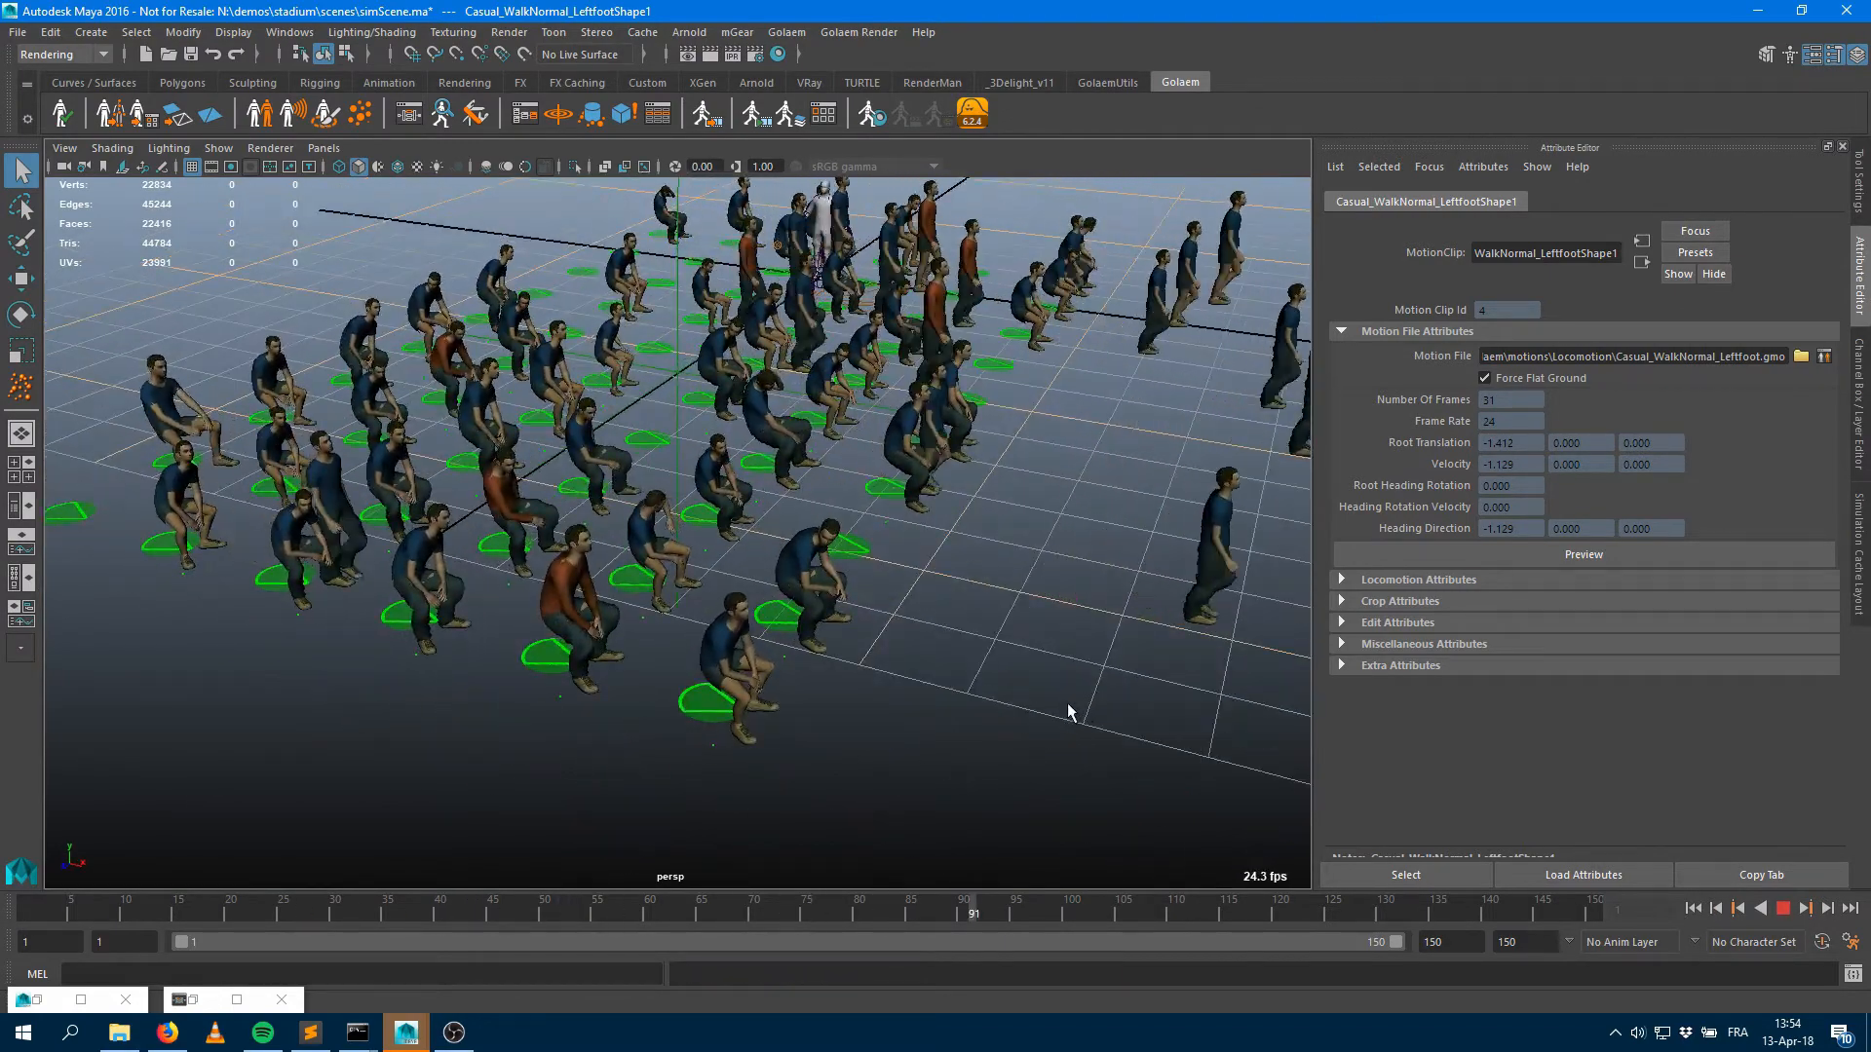
Stop the playback and rename the beMotion3 behavior before standShape as walk
{"action": "key", "text": "Escape"}
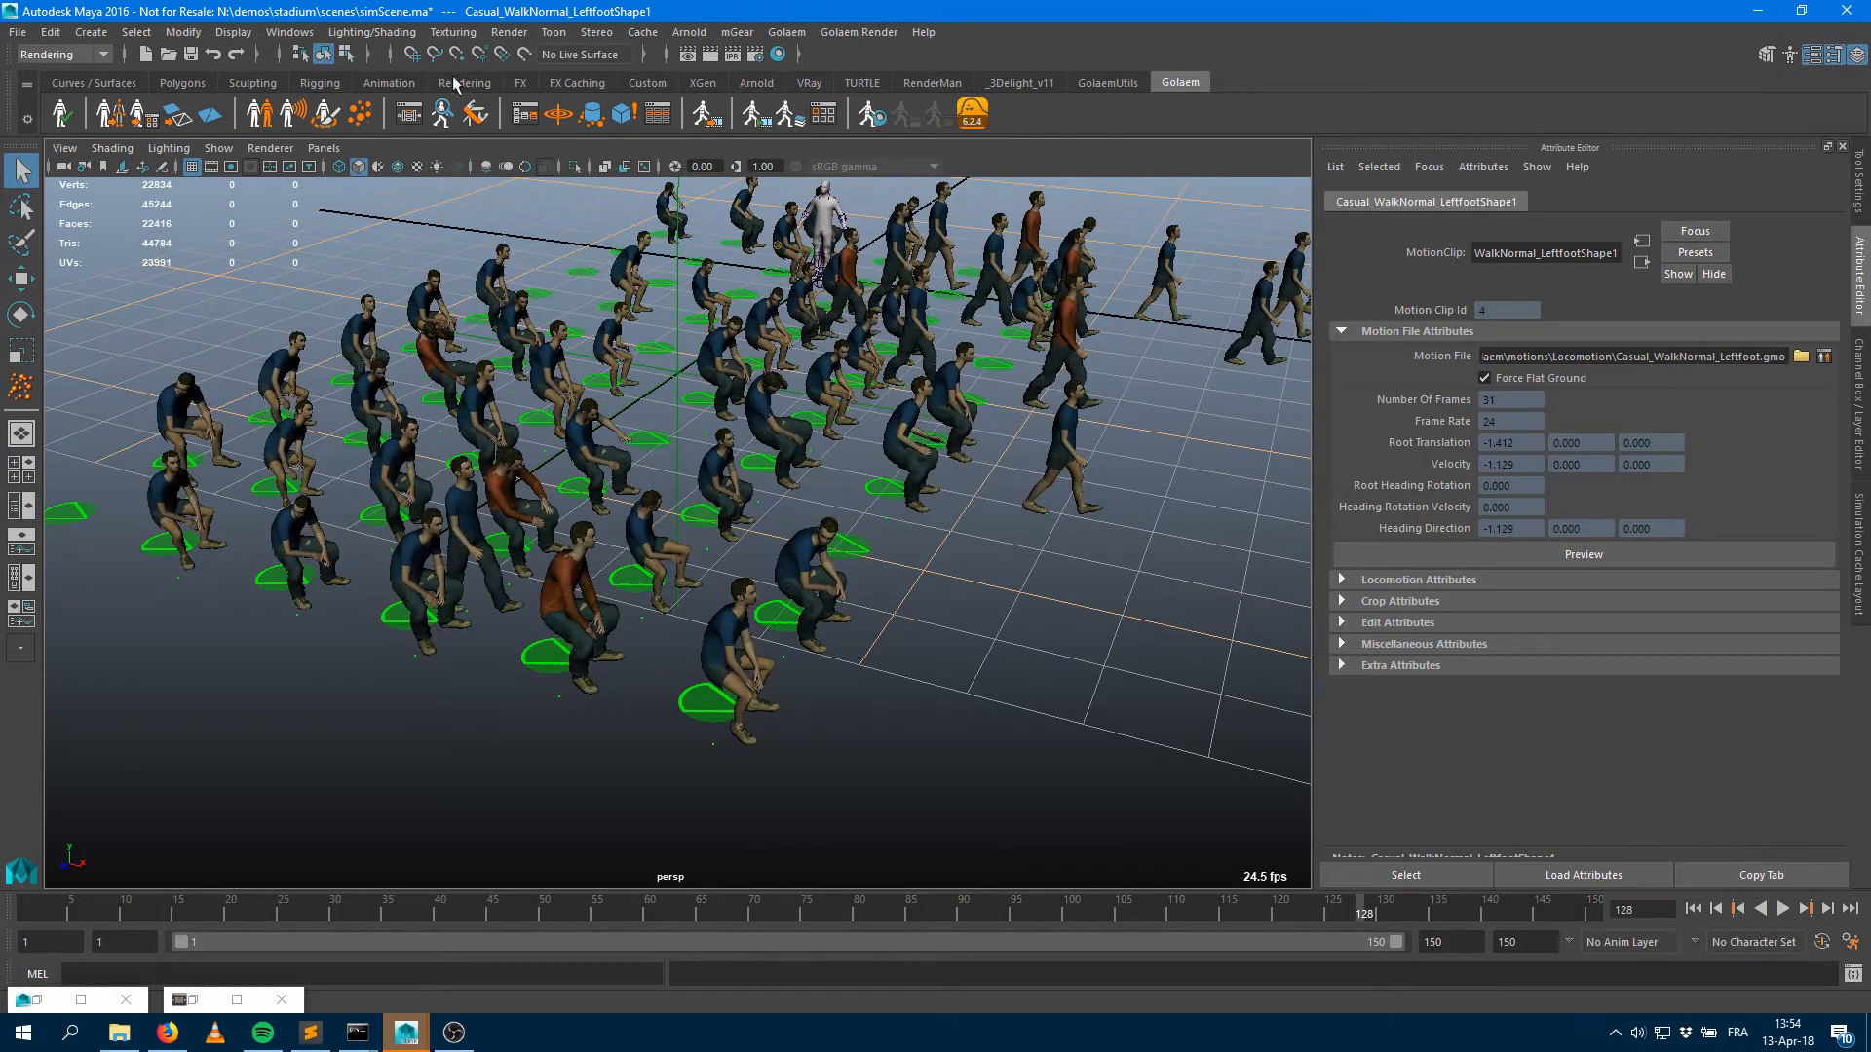
{"action": "left_click", "coordinate": [409, 114]}
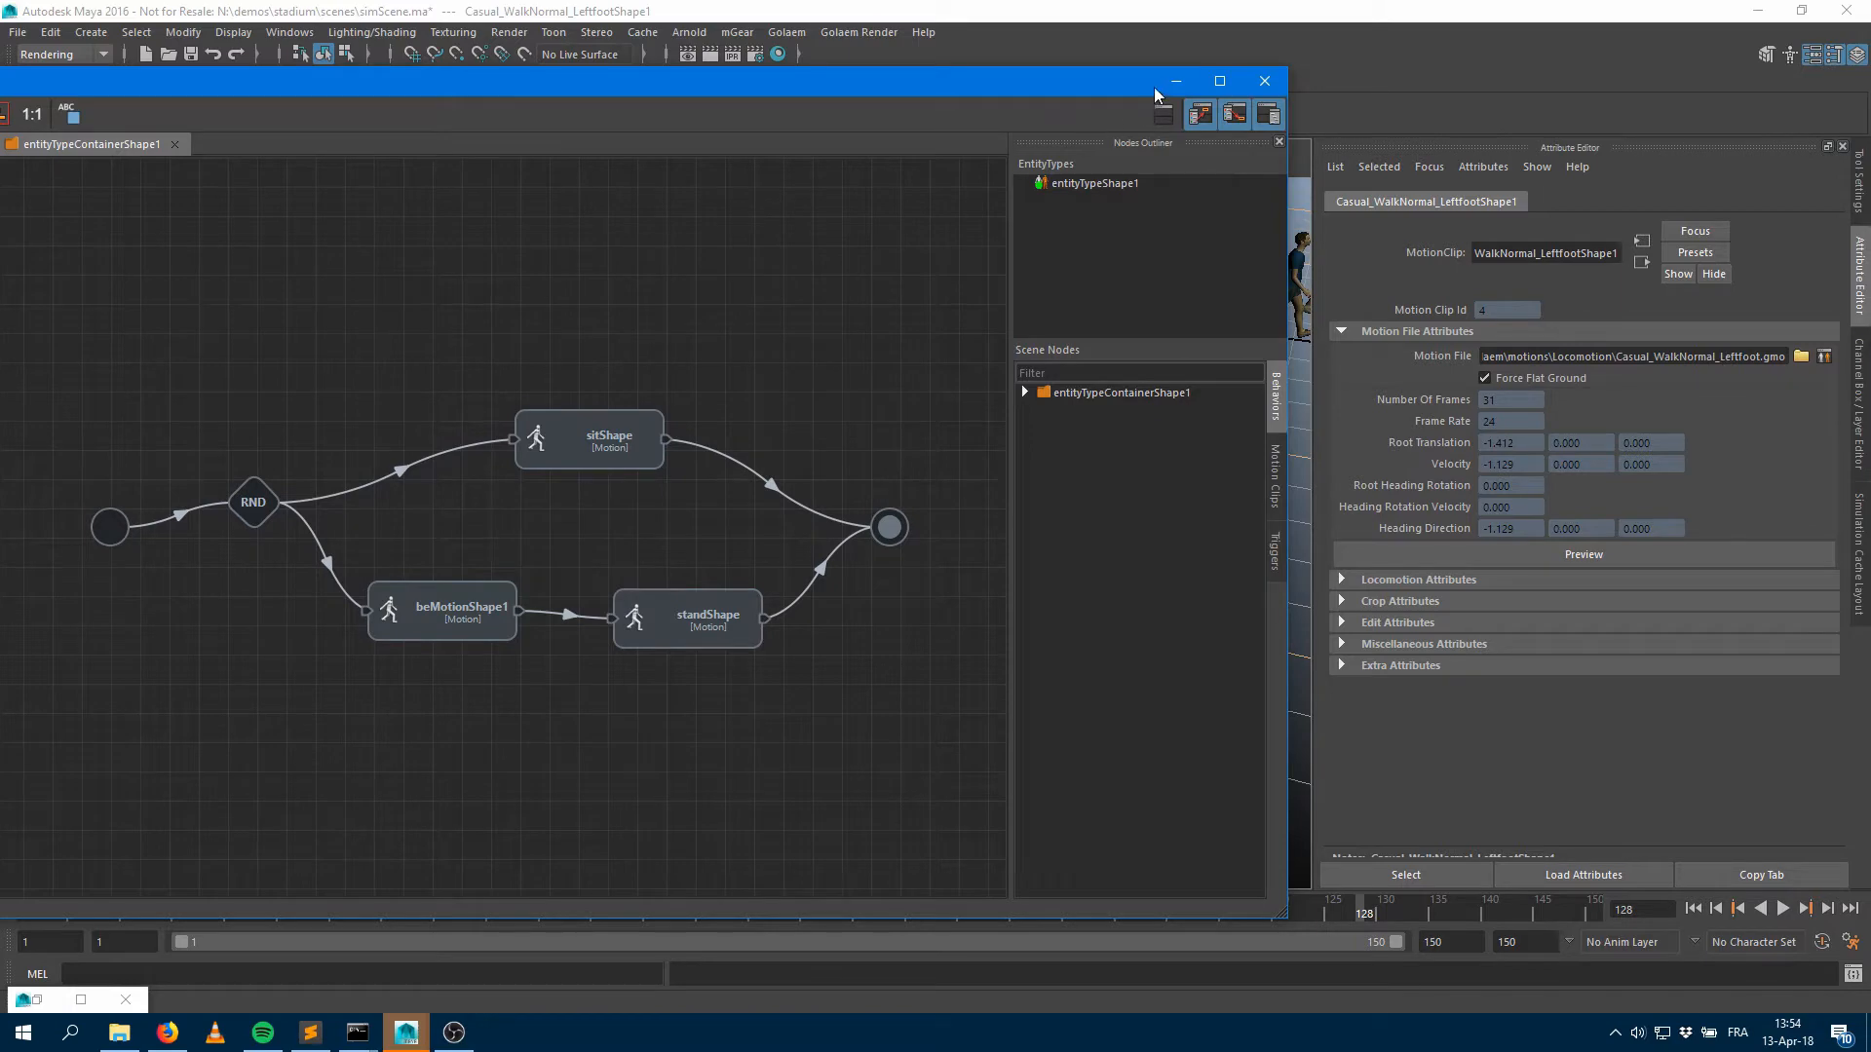
{"action": "left_click", "coordinate": [419, 634]}
{"action": "left_click", "coordinate": [1377, 206]}
{"action": "double_click", "coordinate": [1510, 253]}
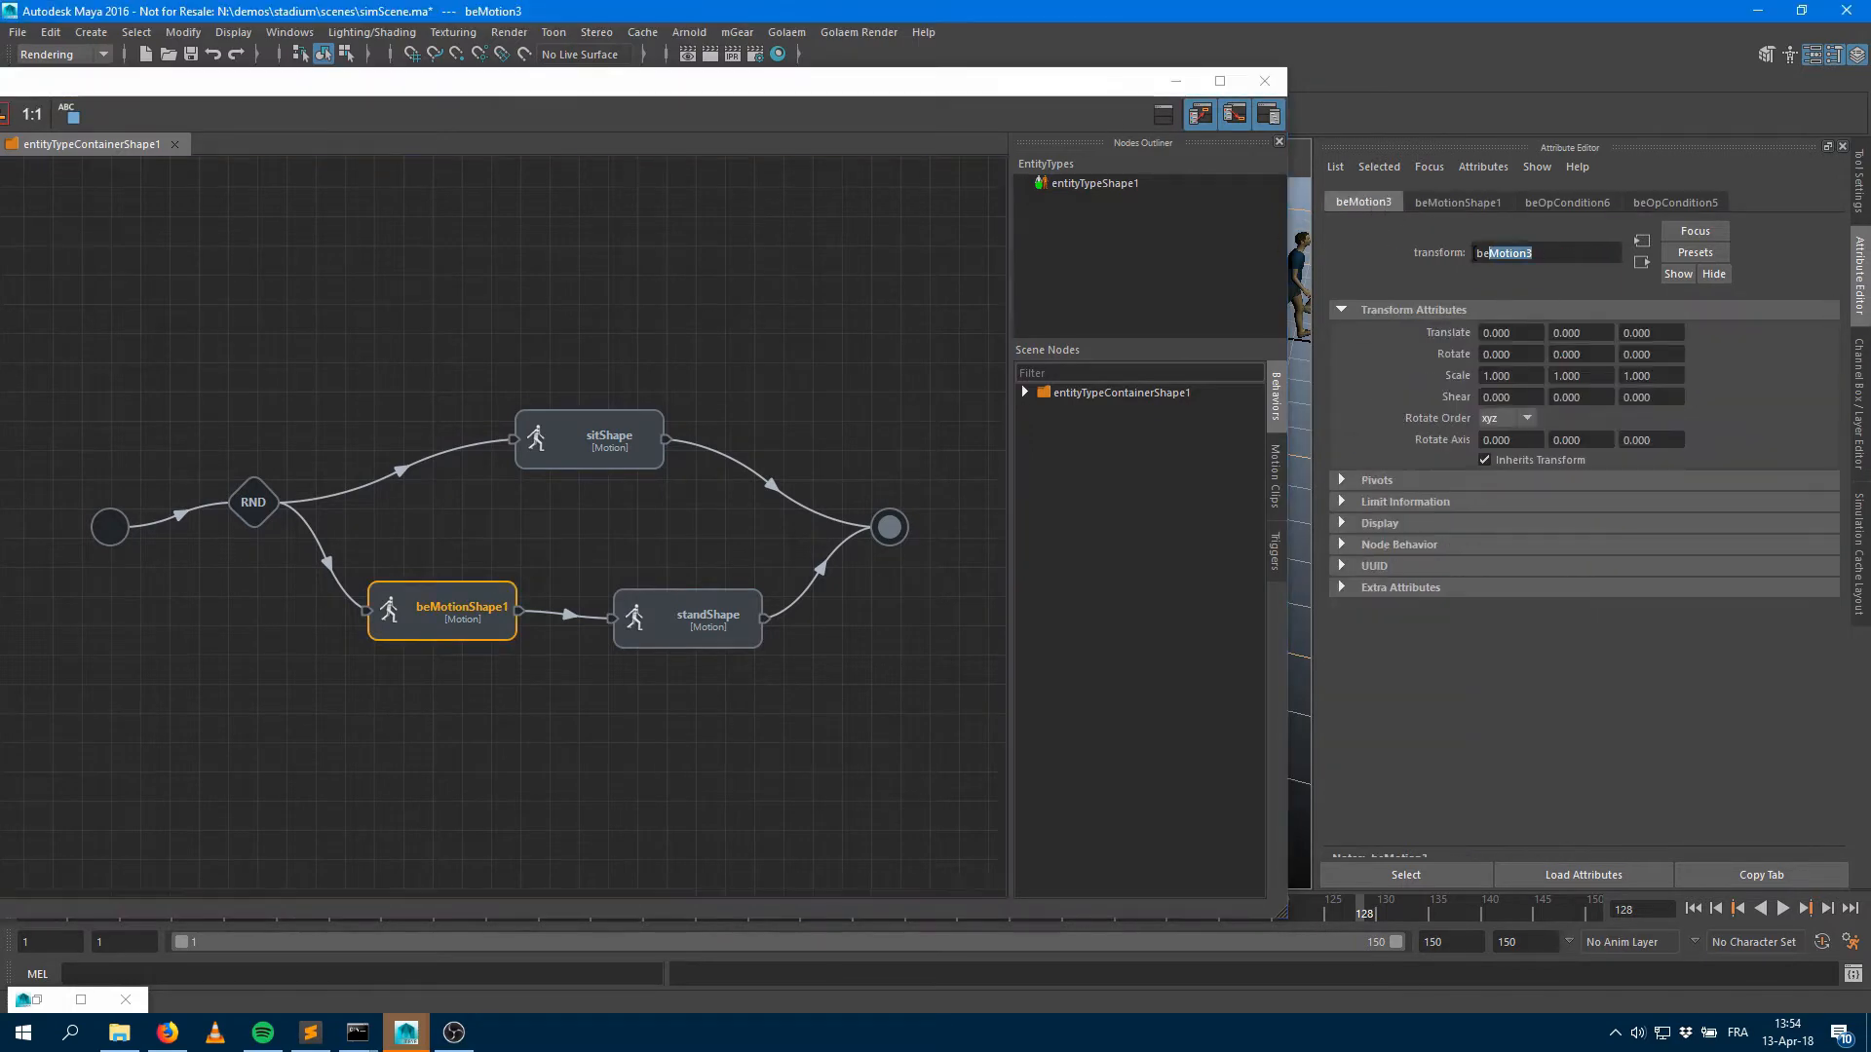
{"action": "type", "text": "walk"}
{"action": "key", "text": "Return"}
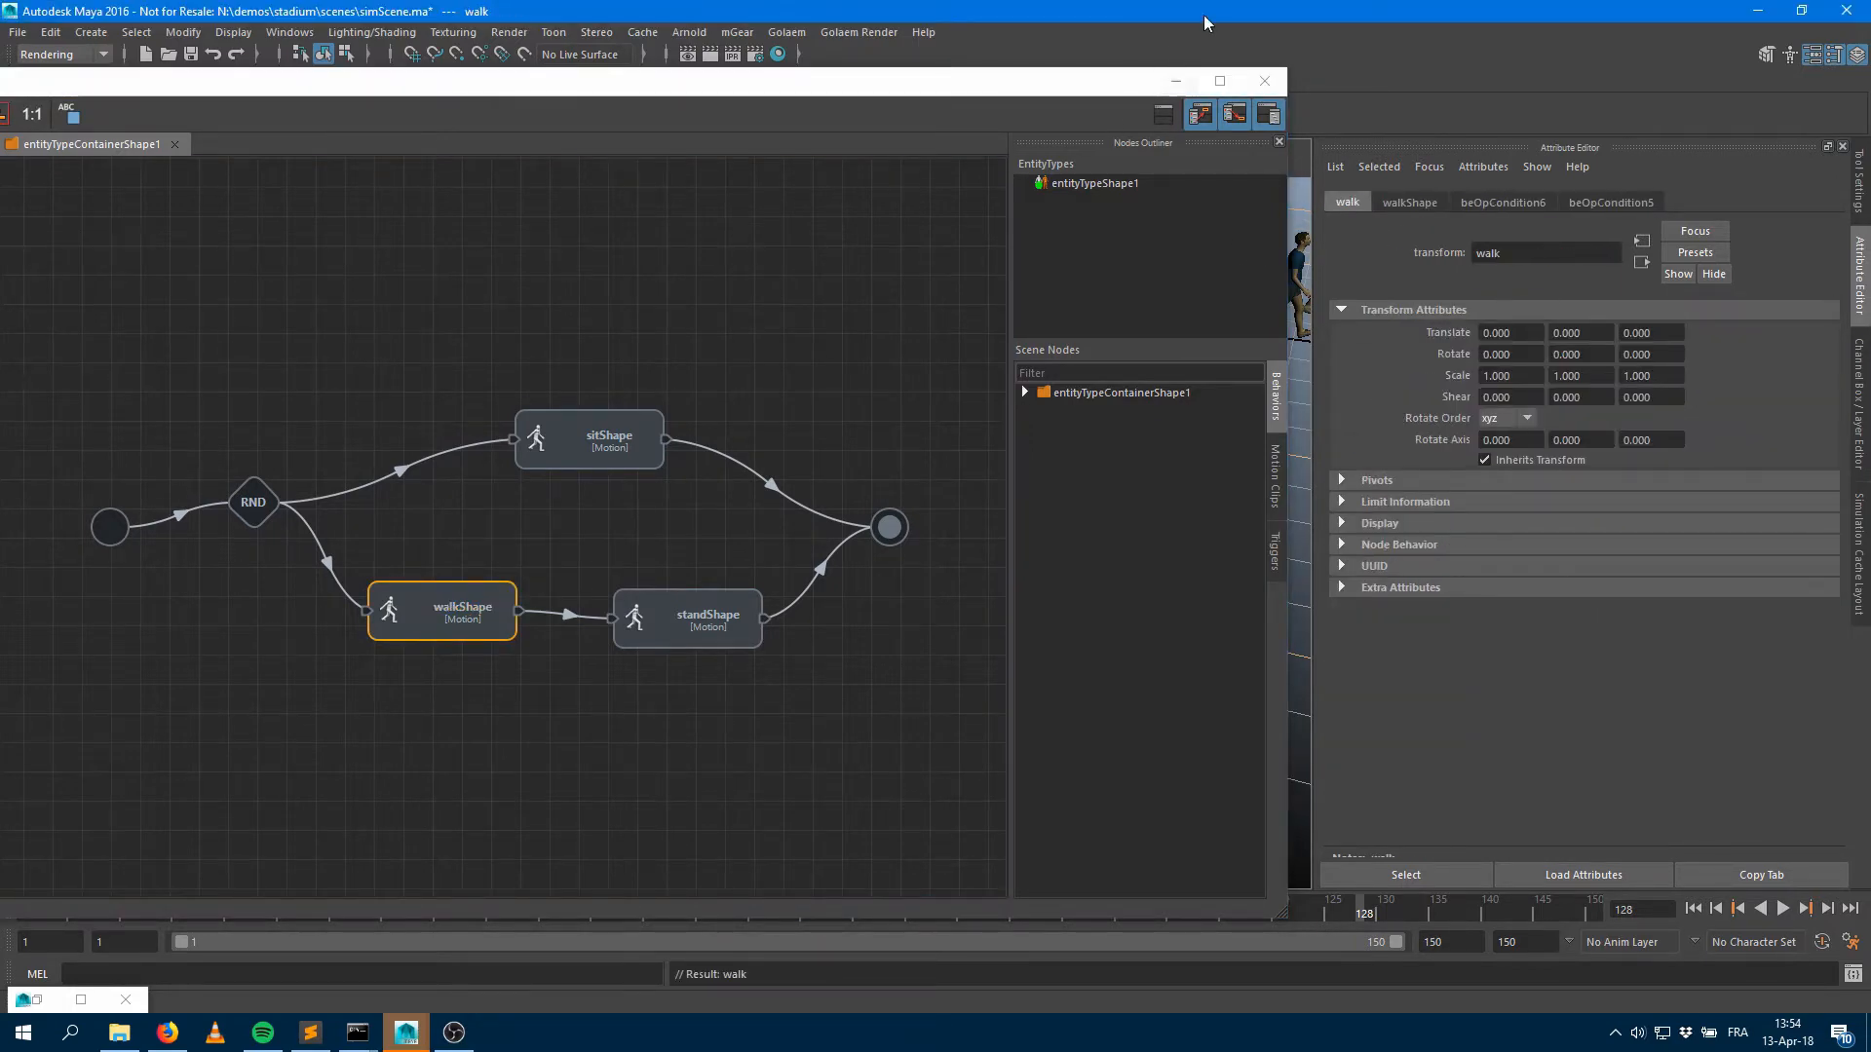
{"action": "left_click", "coordinate": [1176, 81]}
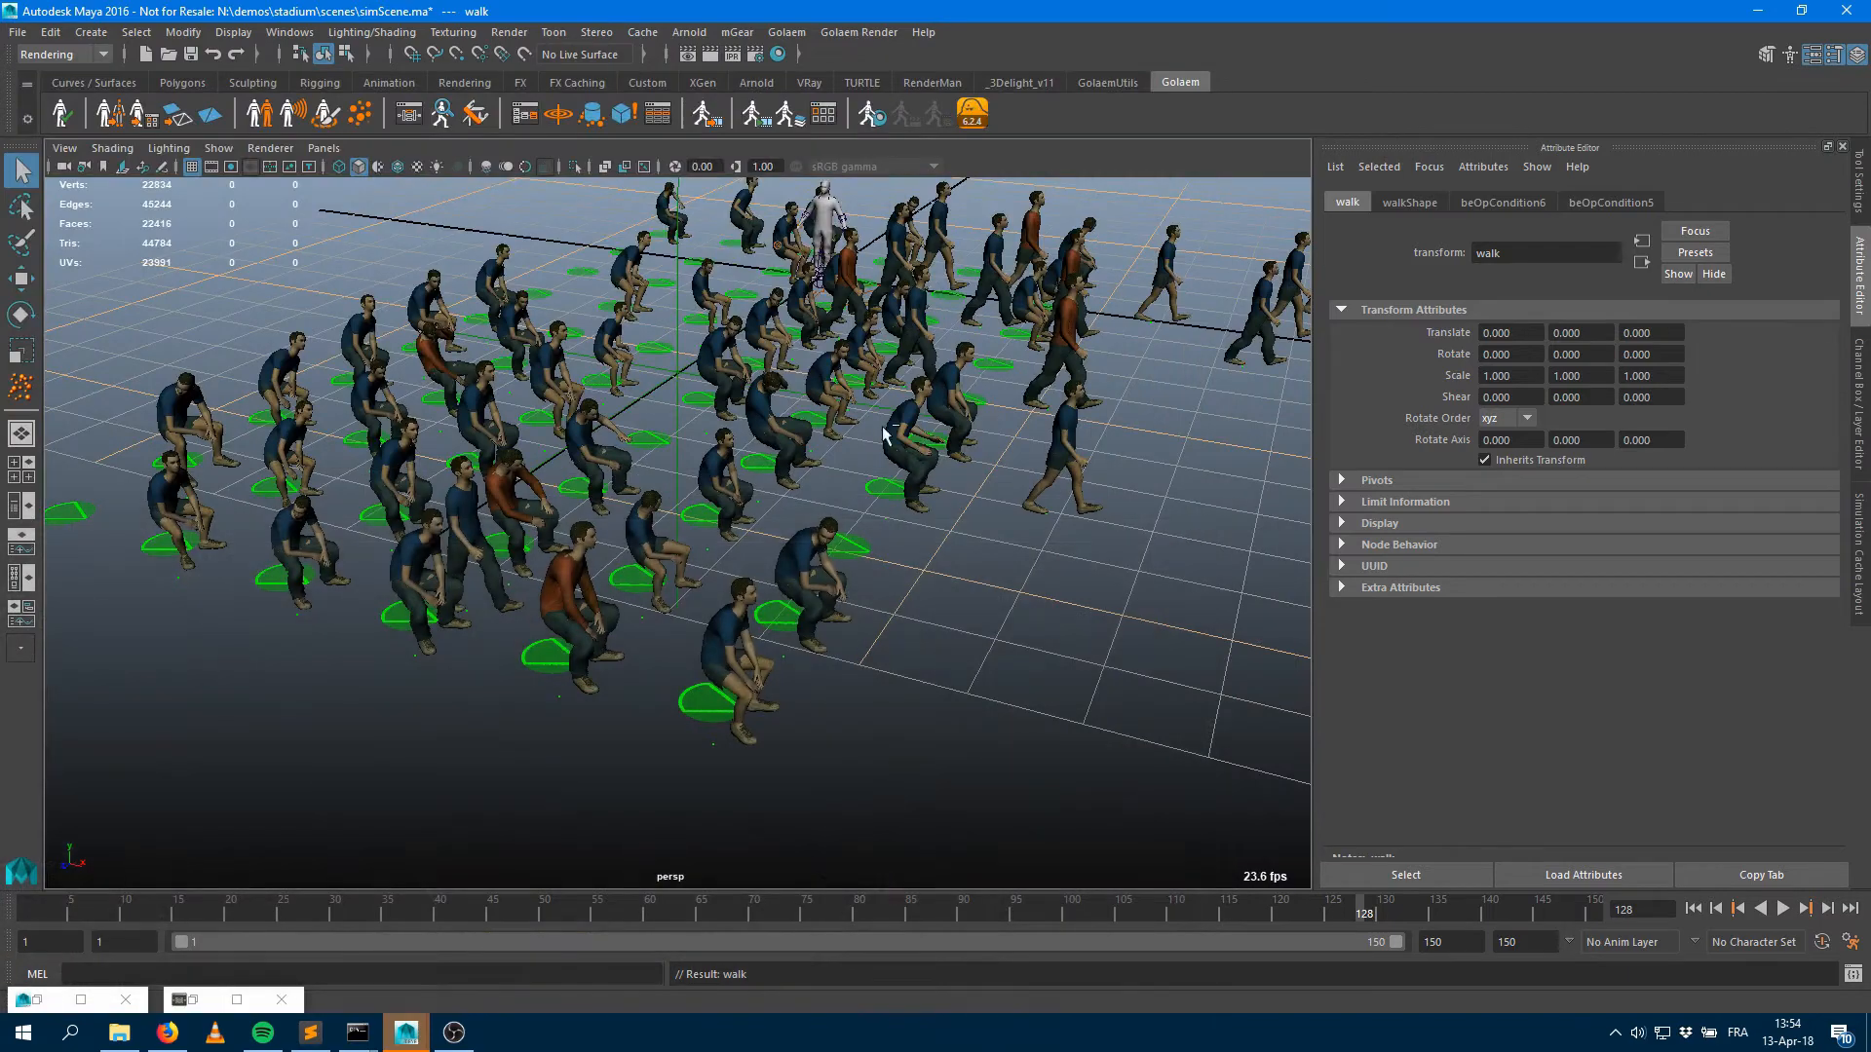
Inspect a walking character with Crowd Visual Feedback and trace its active behavior in the graph, stepping from the first frame
{"action": "left_click", "coordinate": [1077, 463]}
{"action": "left_click_drag", "start_coordinate": [1285, 448], "coordinate": [1140, 469], "text": "alt"}
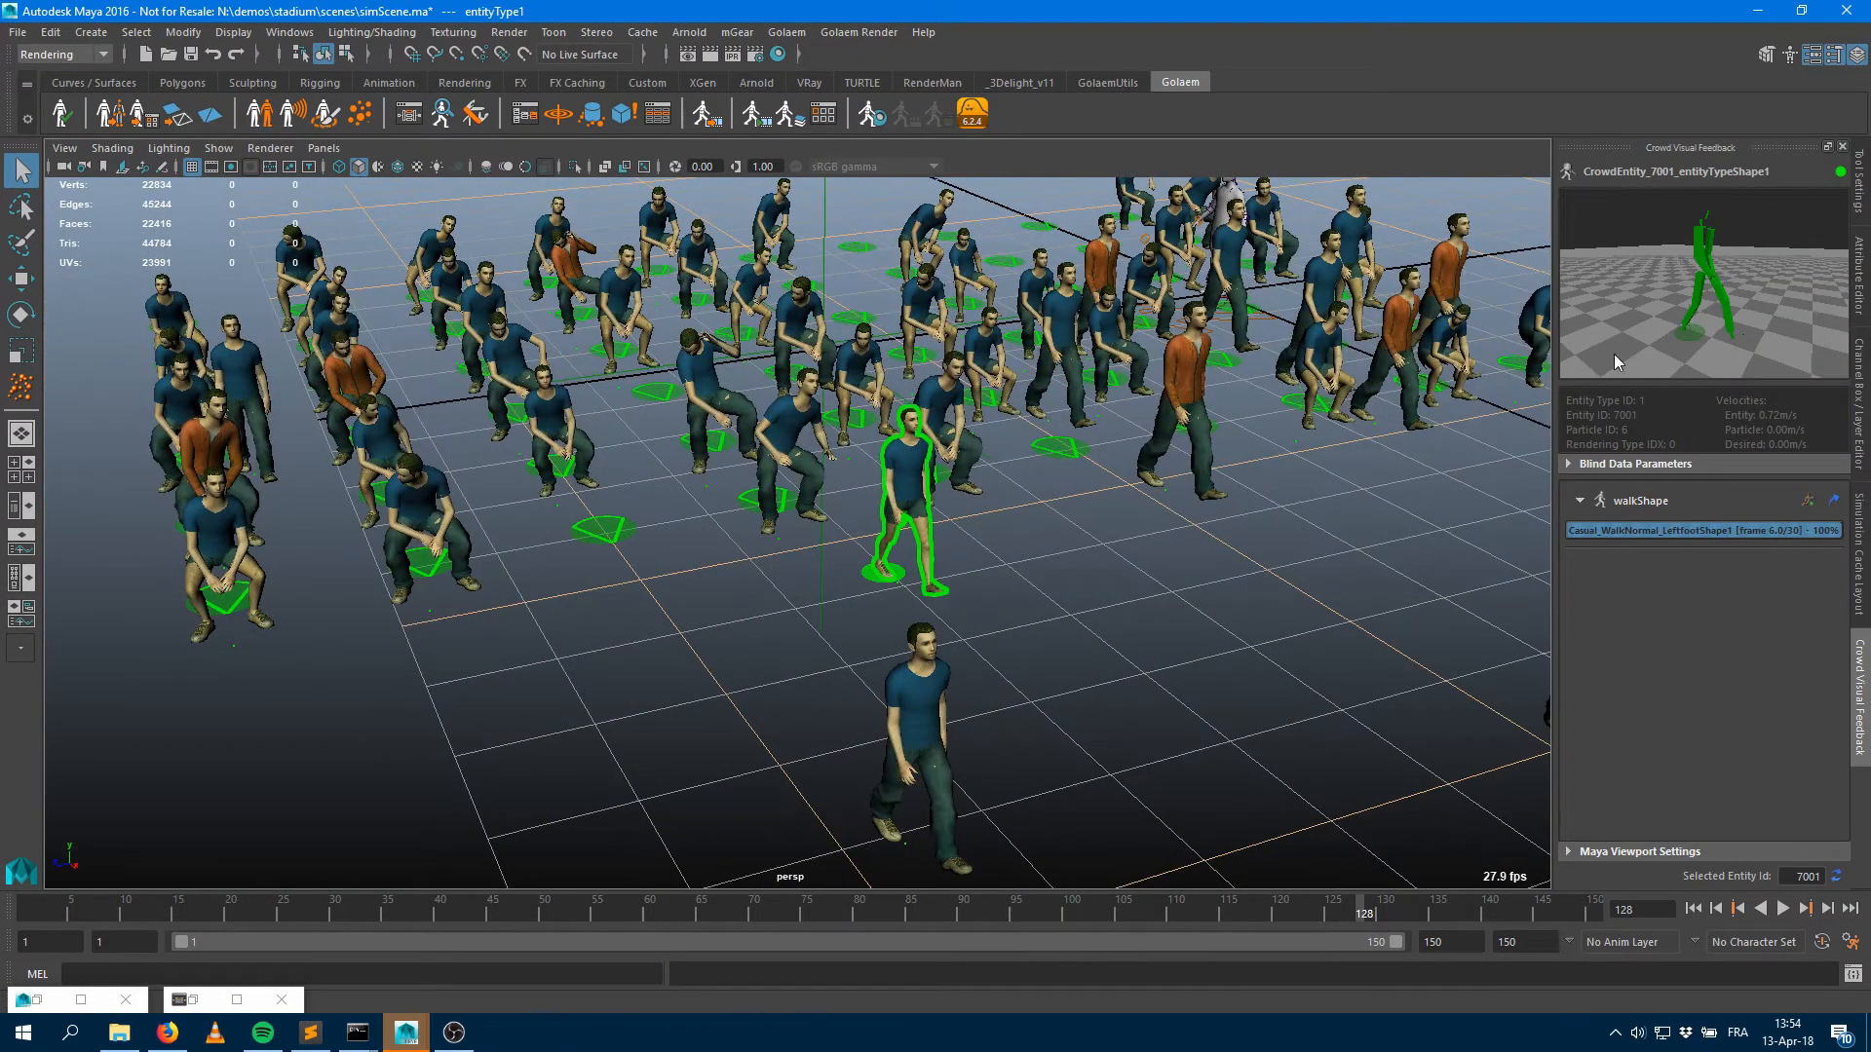
{"action": "left_click_drag", "start_coordinate": [1614, 354], "coordinate": [1729, 277], "text": "alt"}
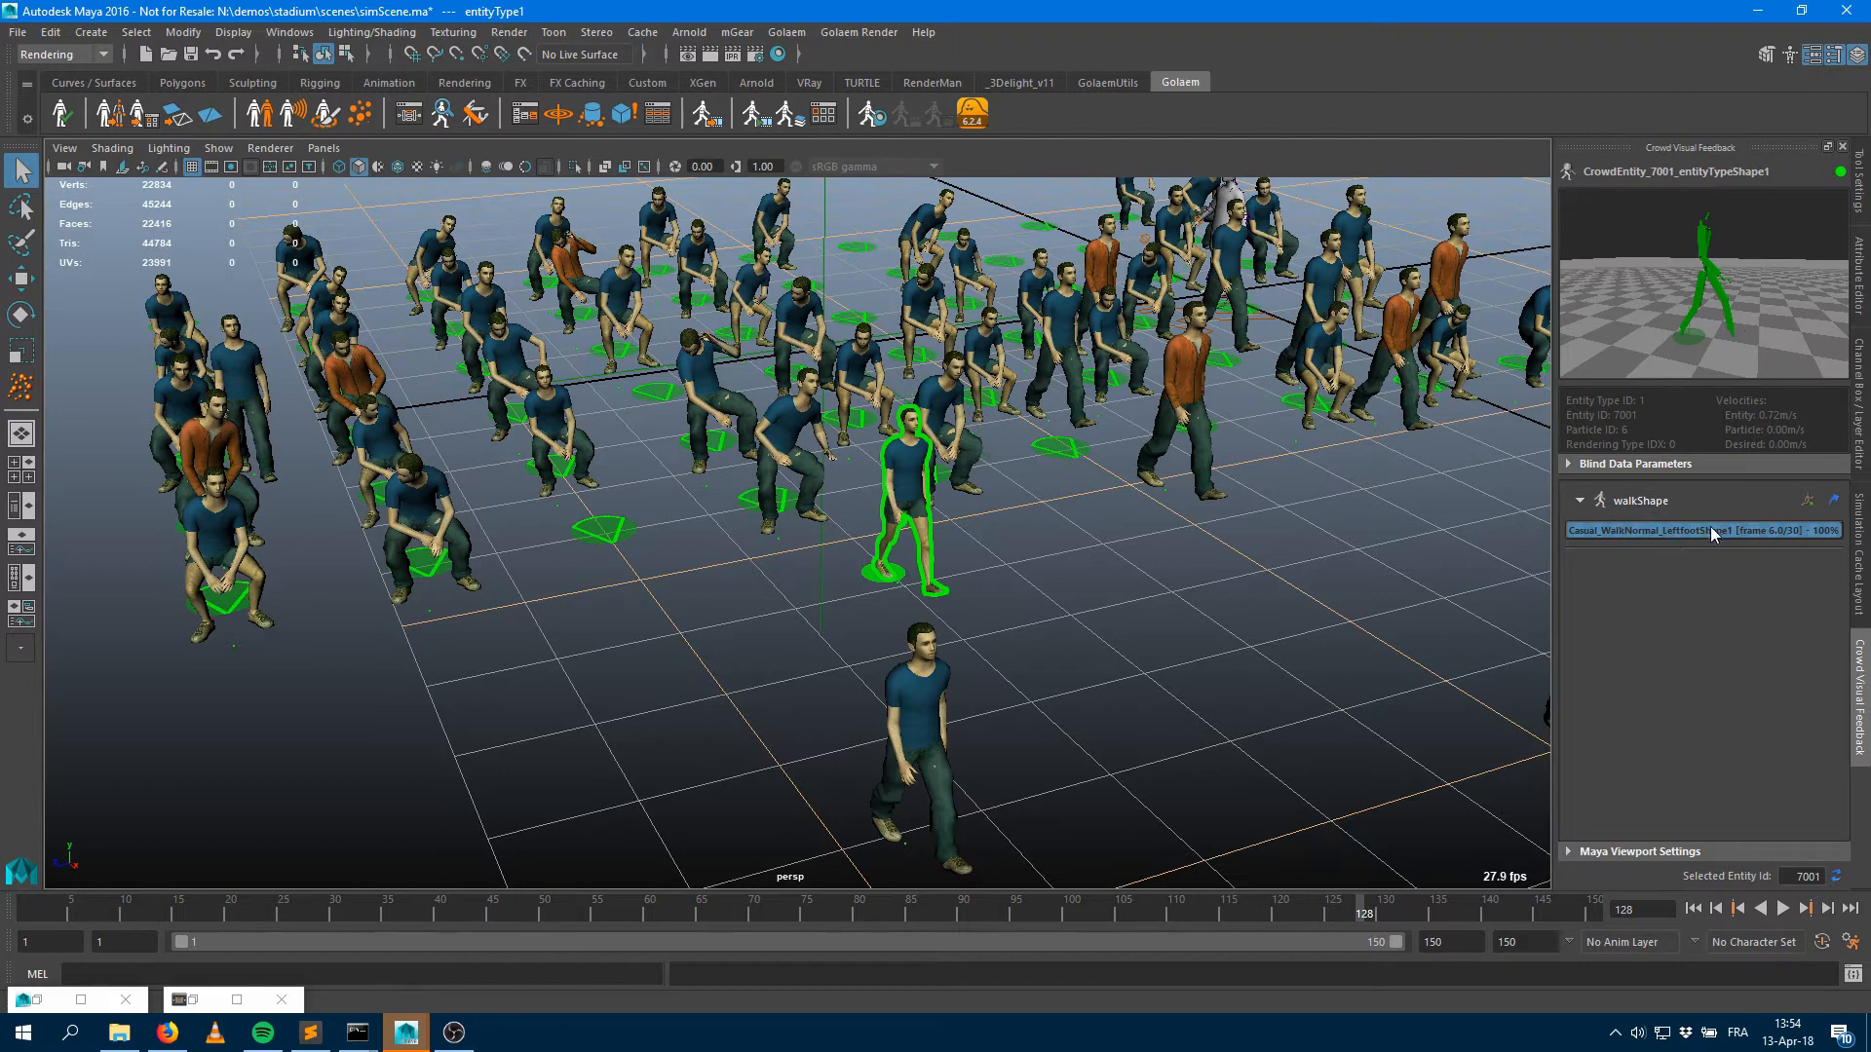
{"action": "left_click", "coordinate": [408, 119]}
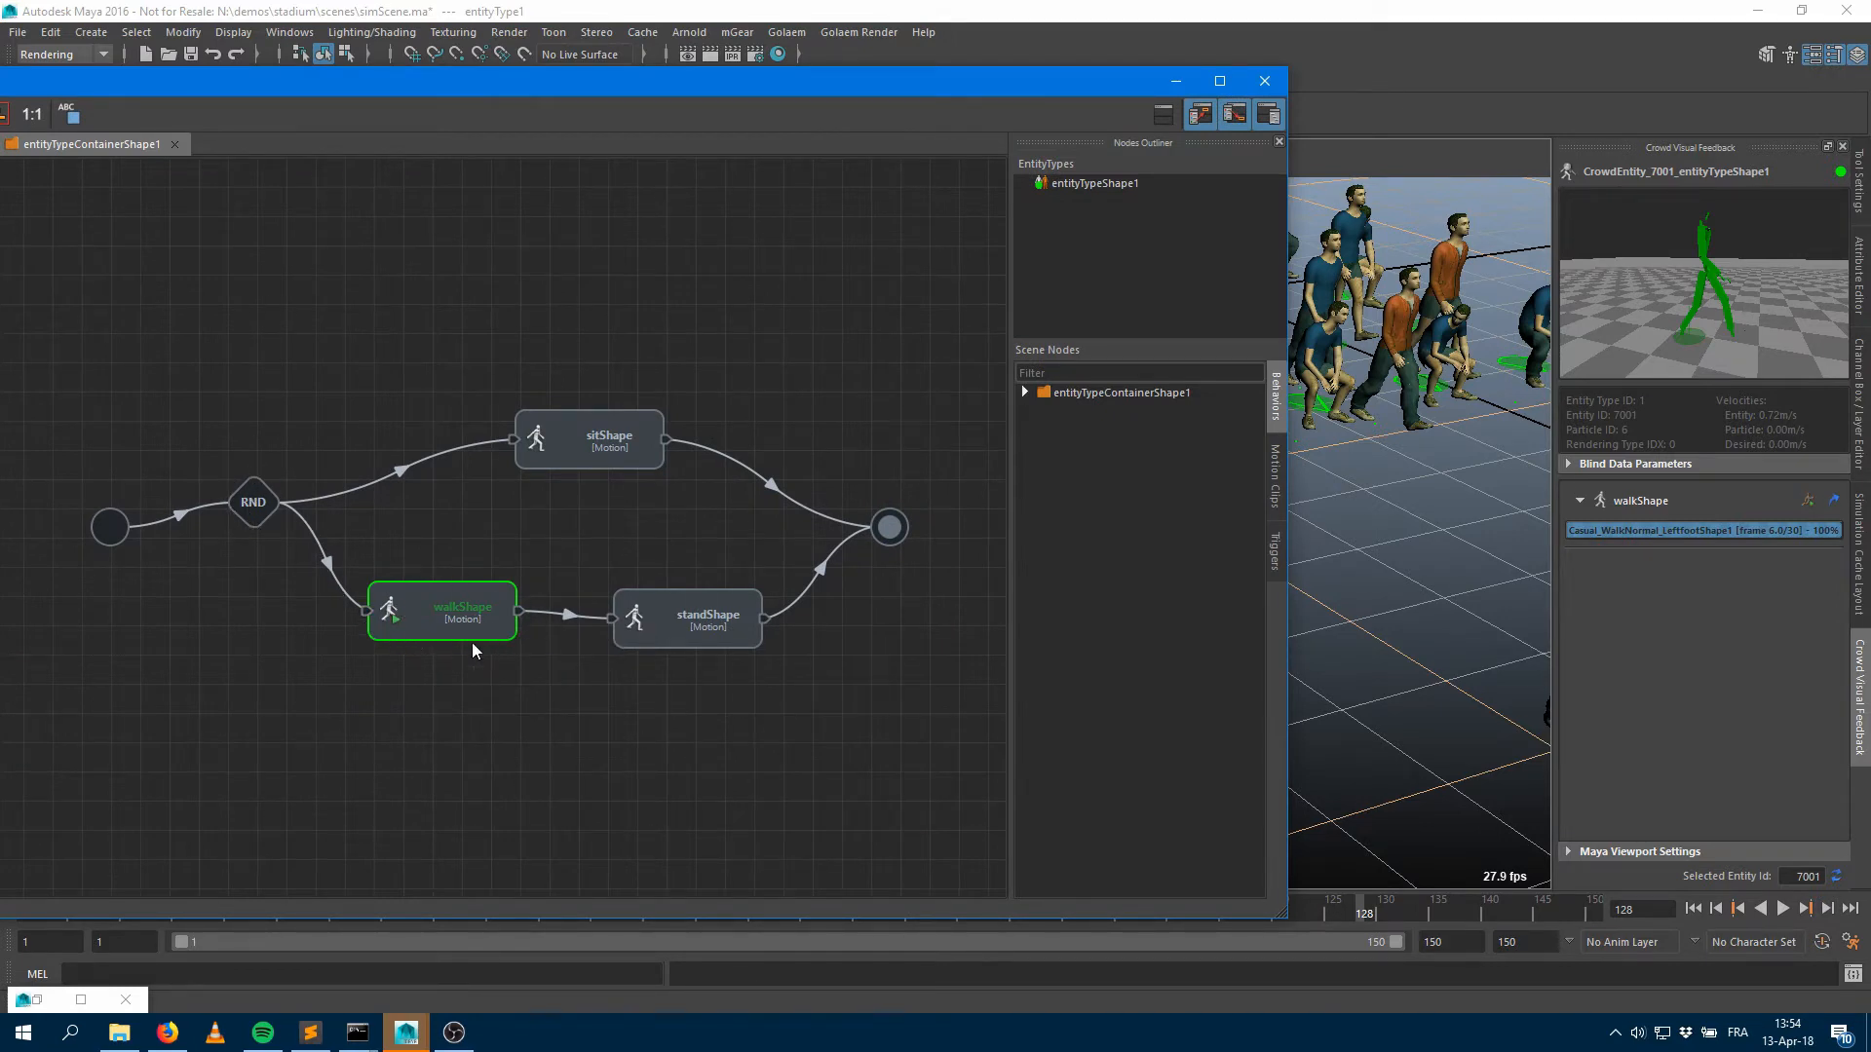
{"action": "left_click", "coordinate": [1696, 913]}
{"action": "left_click", "coordinate": [1693, 909]}
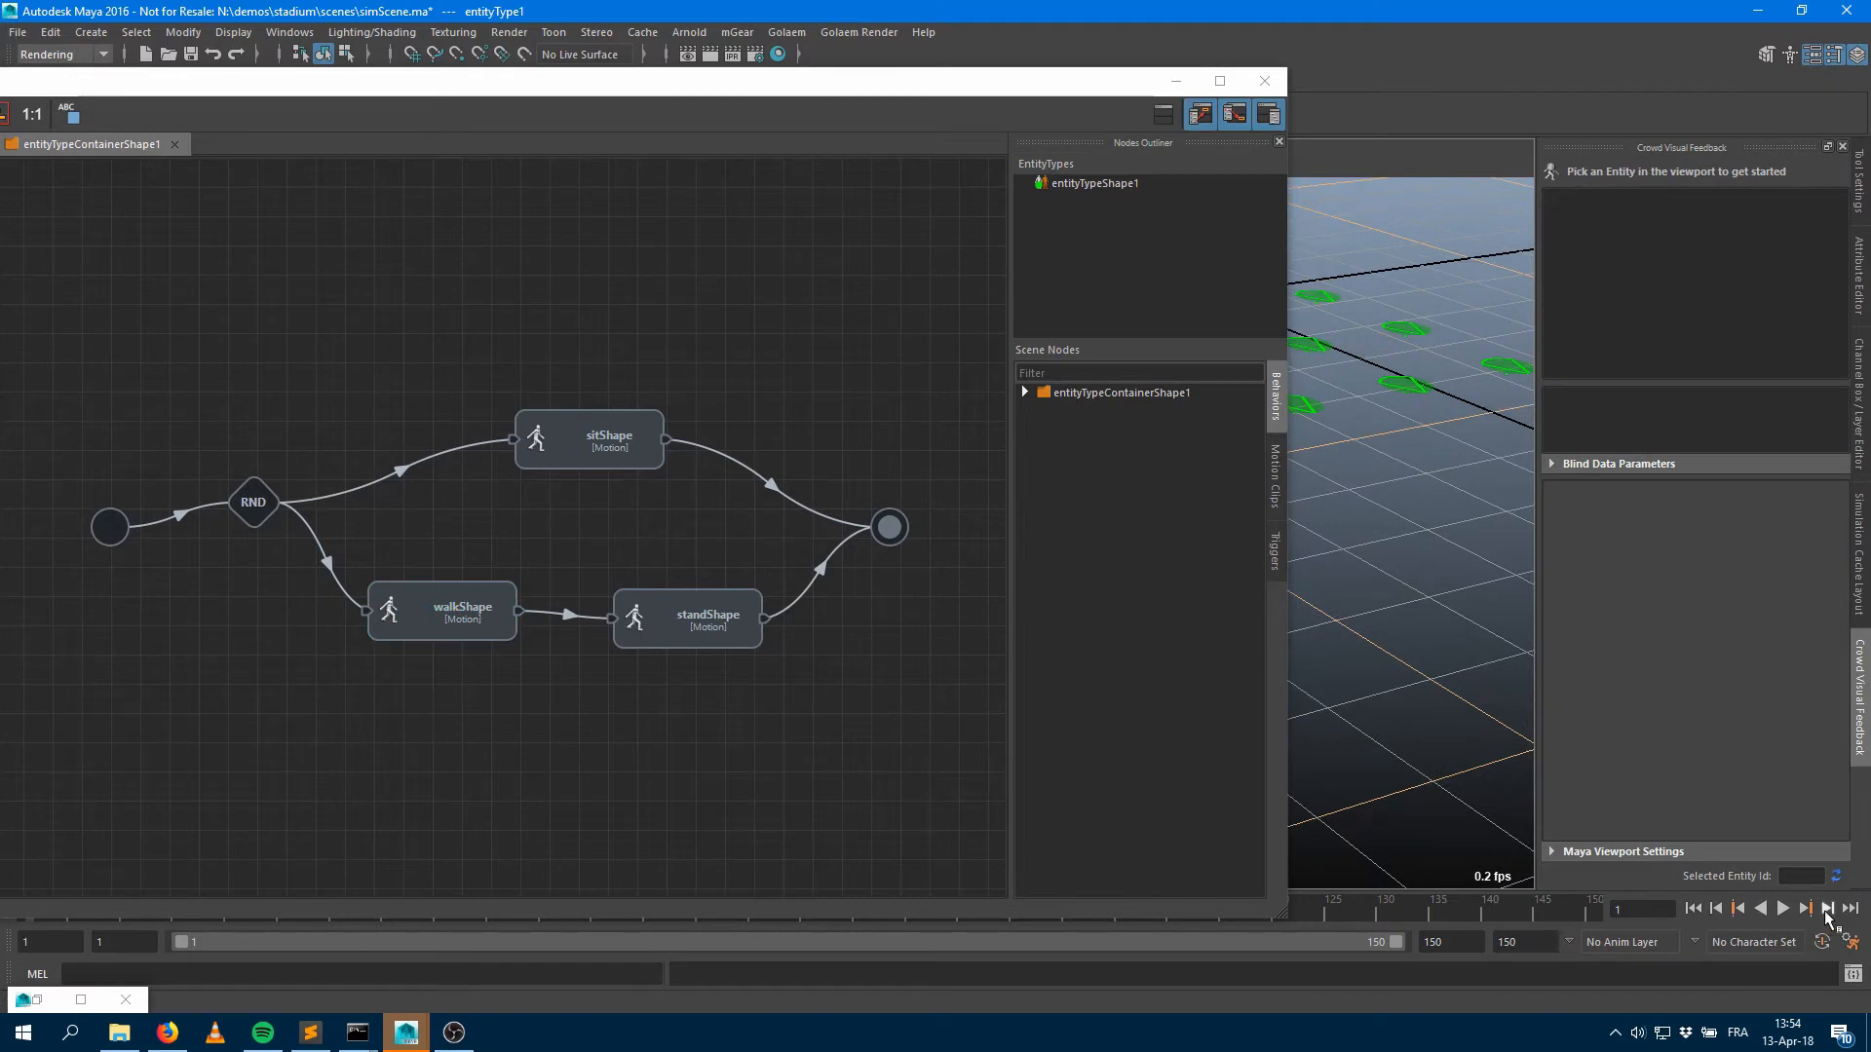
{"action": "left_click", "coordinate": [1826, 908]}
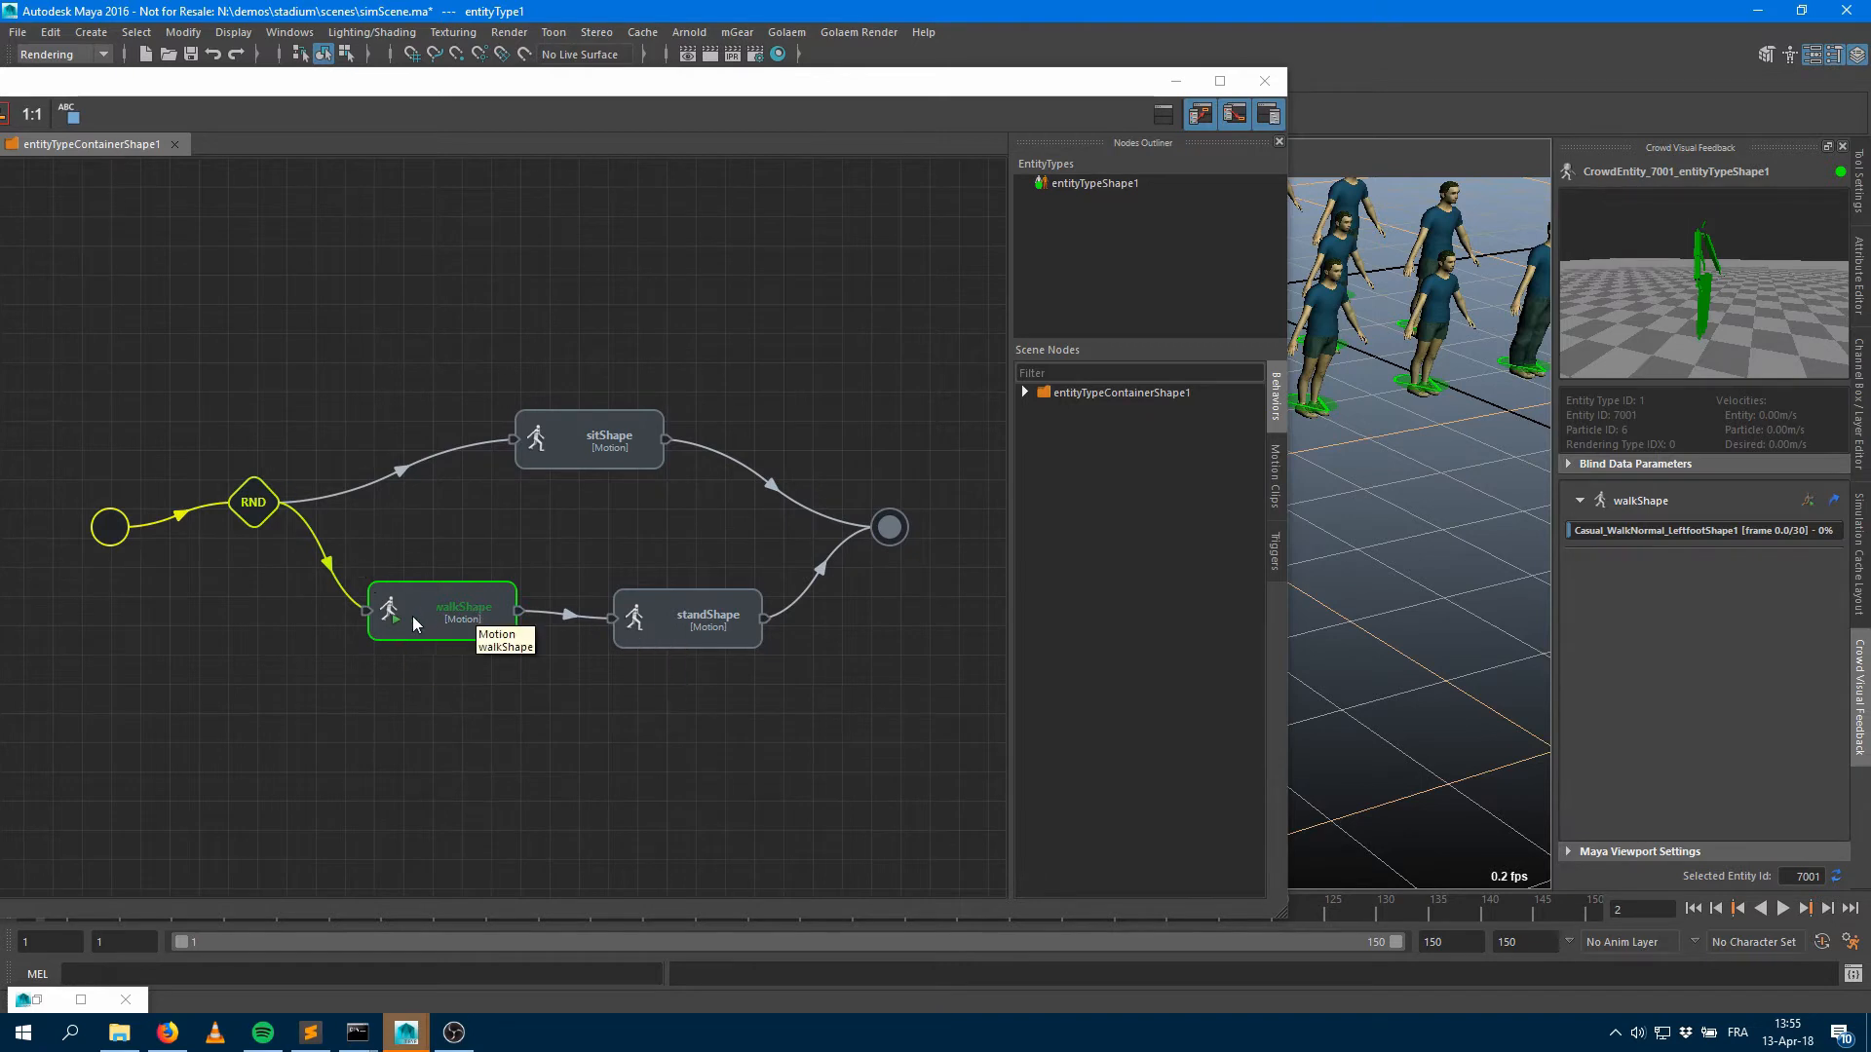
{"action": "left_click", "coordinate": [1826, 914]}
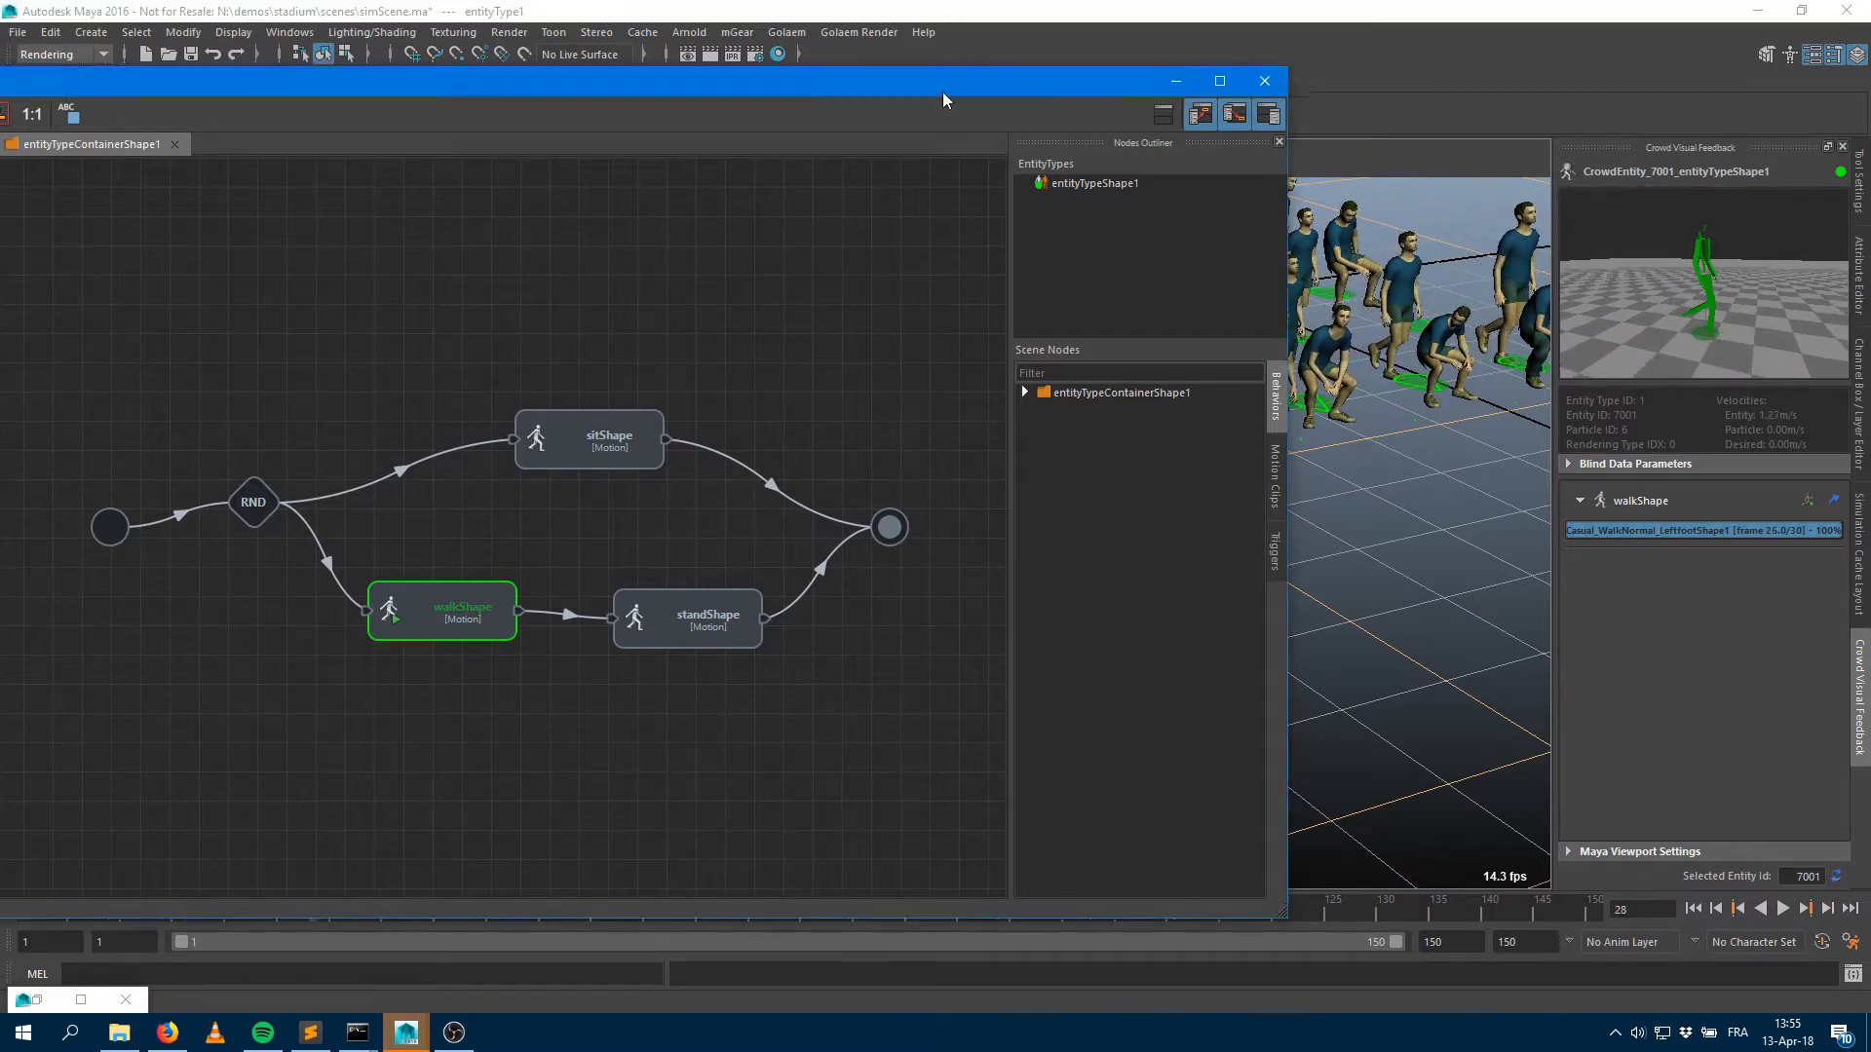
Reposition the Behavior Editor and open the start trigger and the stop trigger of walkShape
{"action": "left_click_drag", "start_coordinate": [943, 92], "coordinate": [1179, 57]}
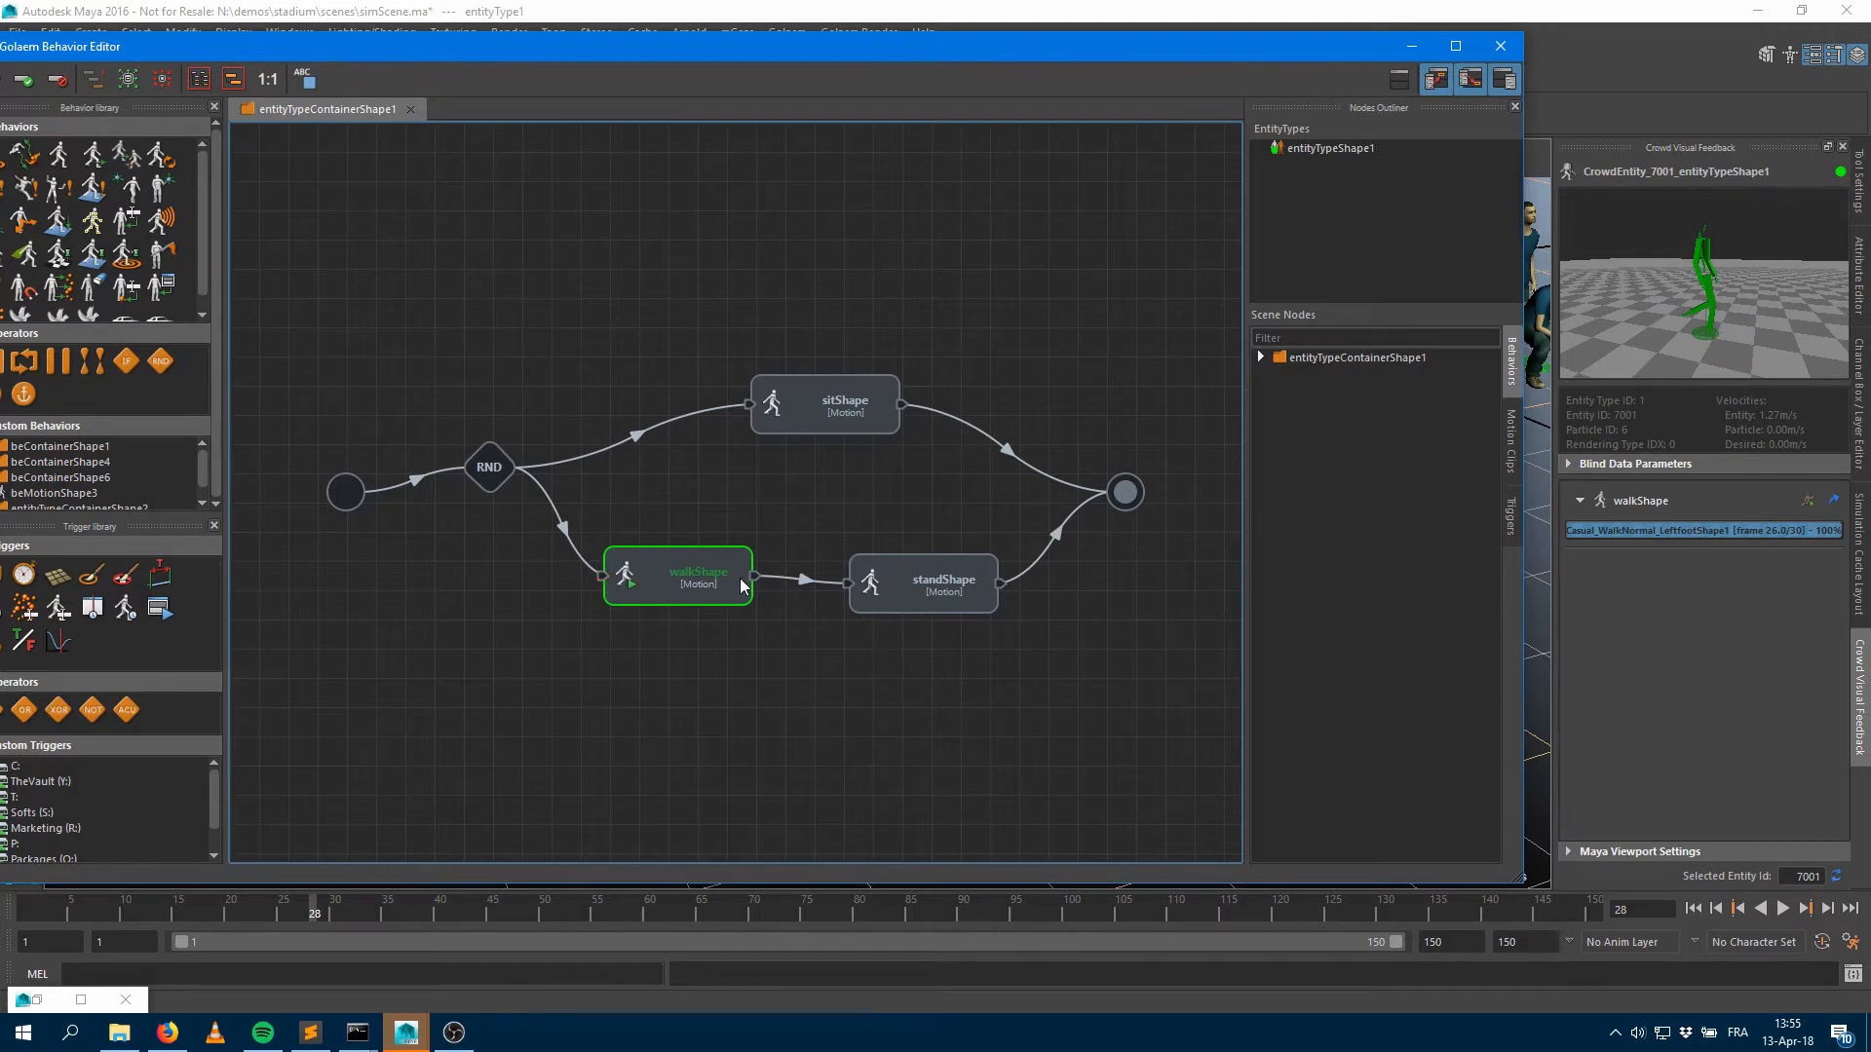
{"action": "double_click", "coordinate": [602, 577]}
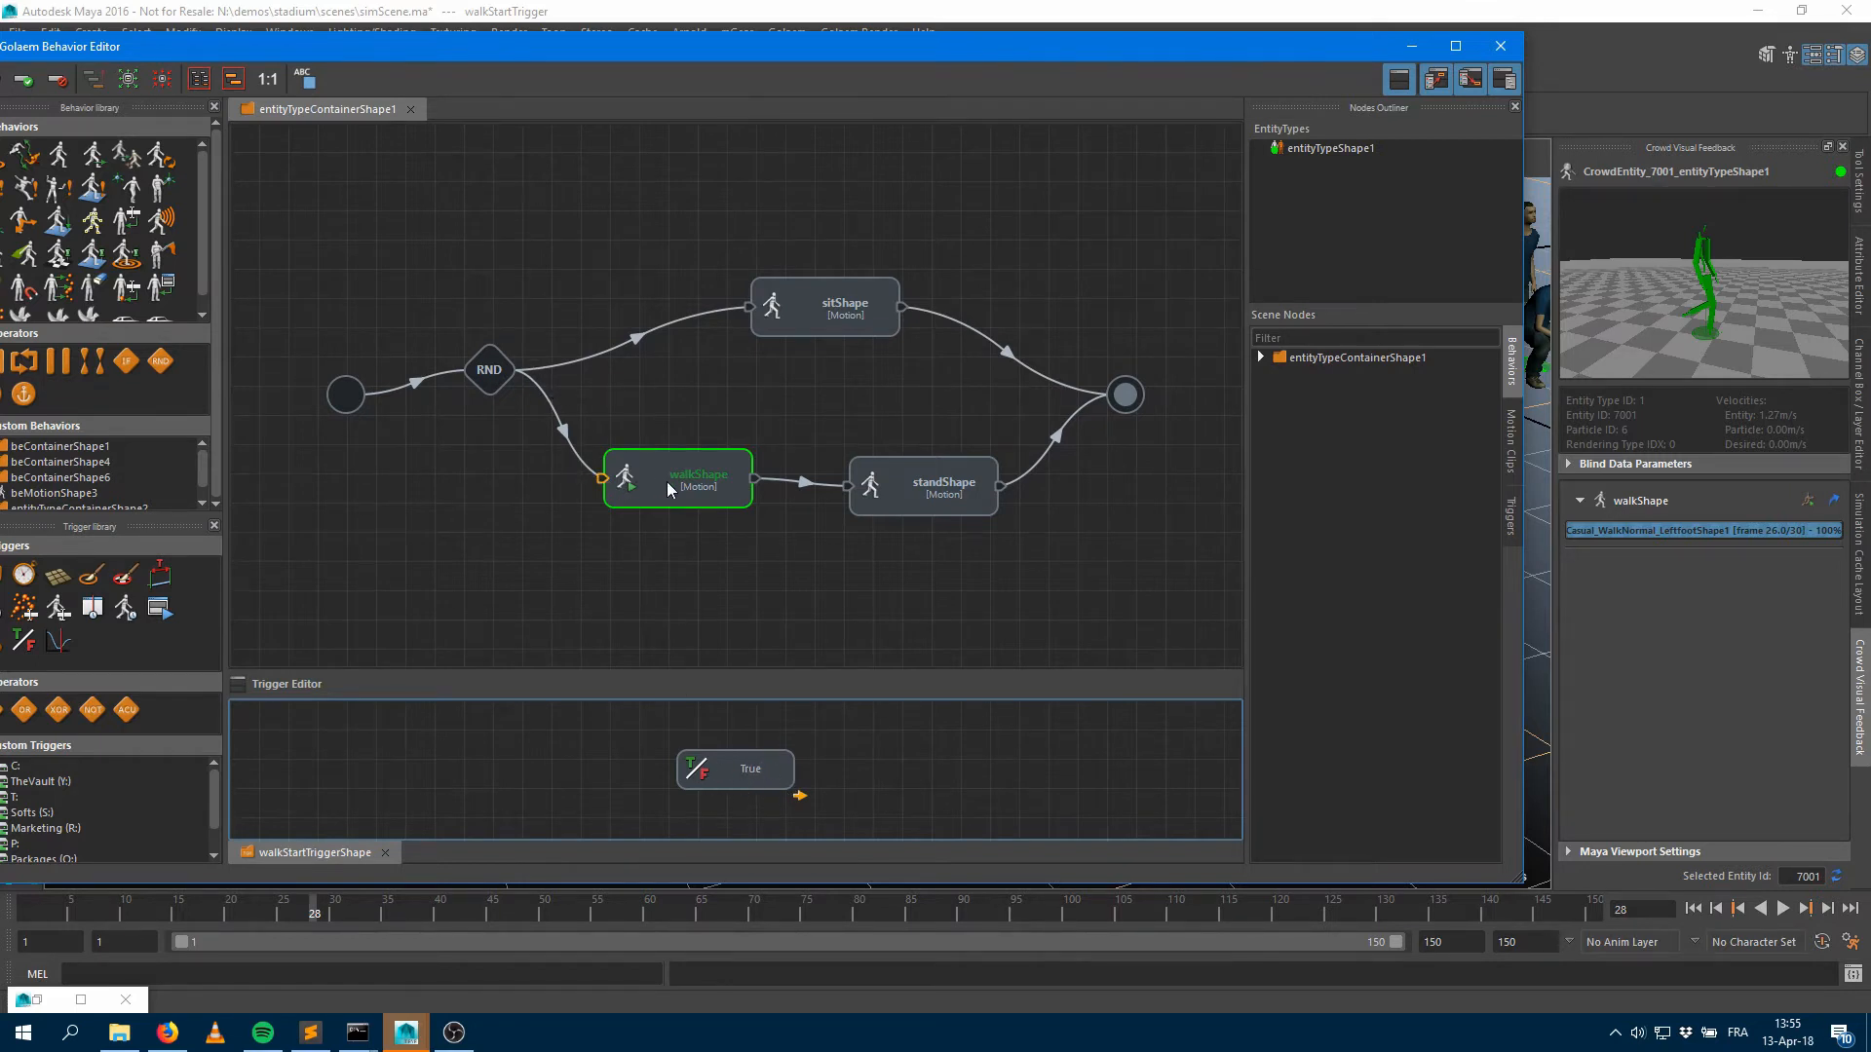
{"action": "double_click", "coordinate": [761, 483]}
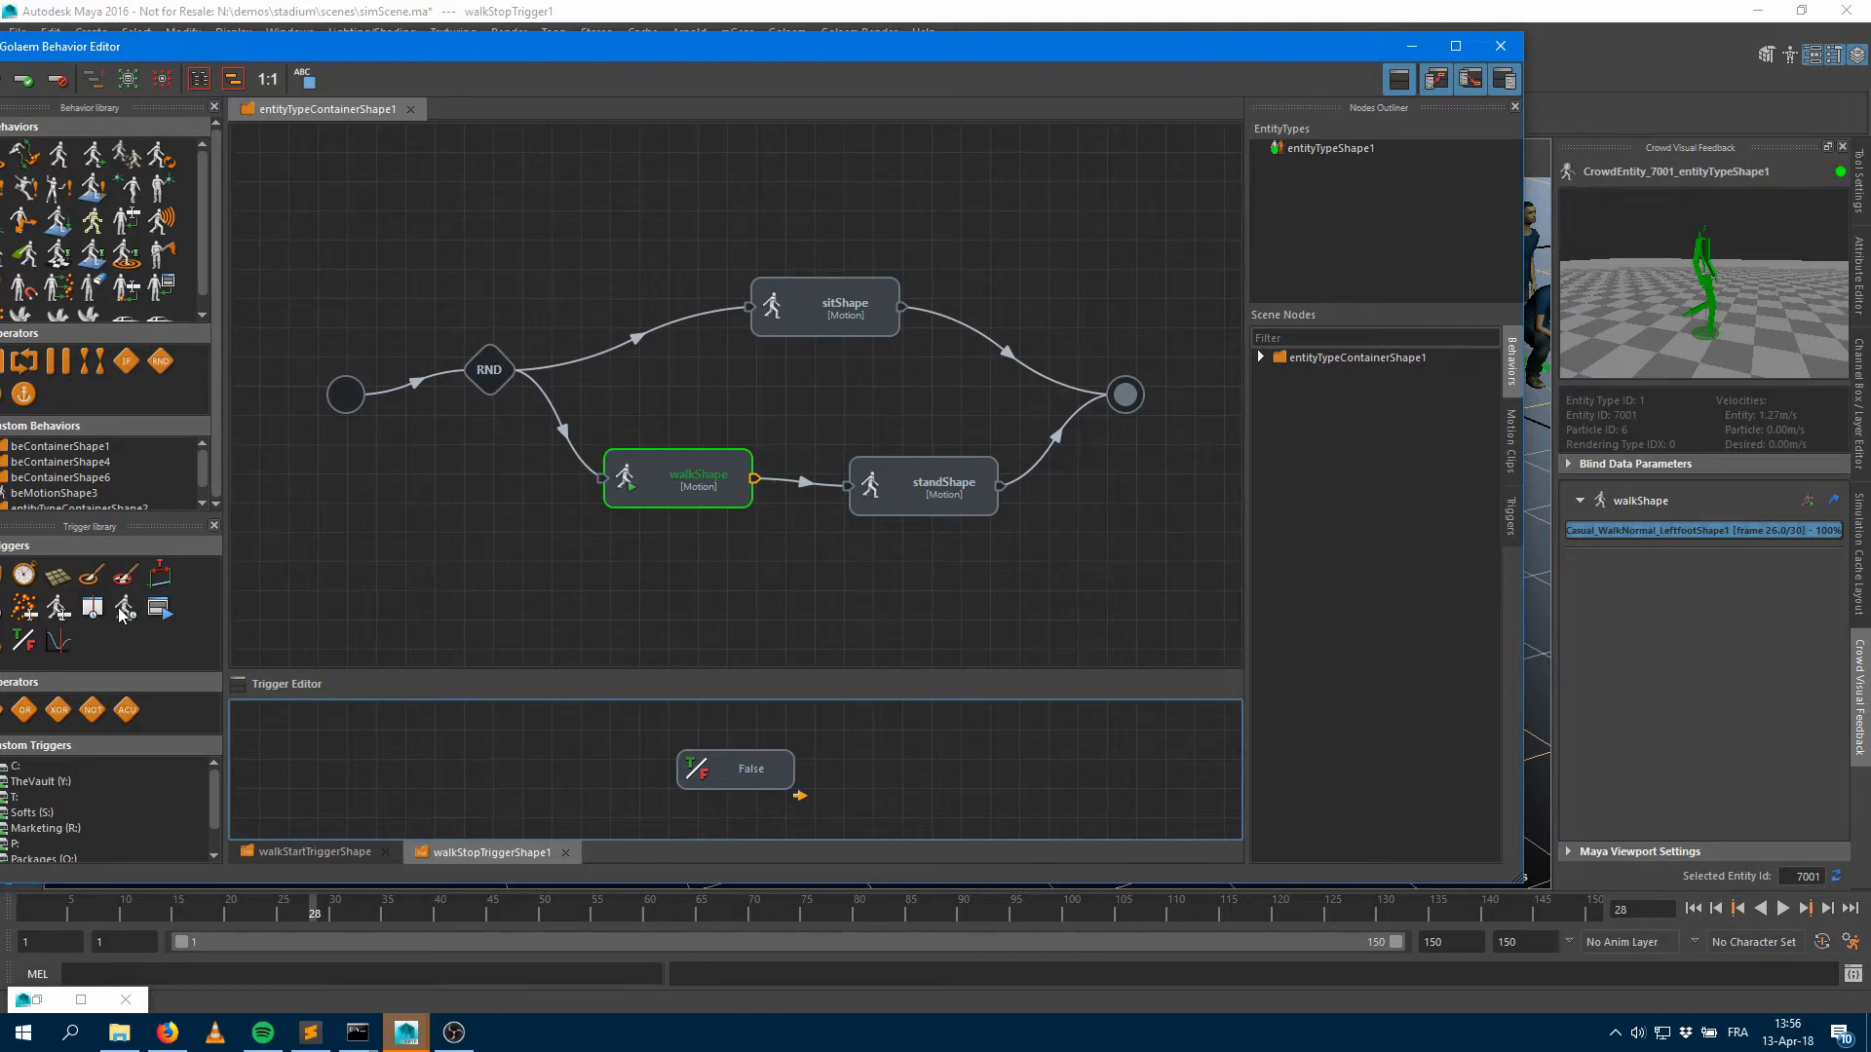
Add a Motion Time trigger to walkShape's stop trigger and make it the output instead of False, with the Trigger Editor area enlarged
{"action": "left_click", "coordinate": [768, 783]}
{"action": "left_click_drag", "start_coordinate": [768, 786], "coordinate": [876, 783]}
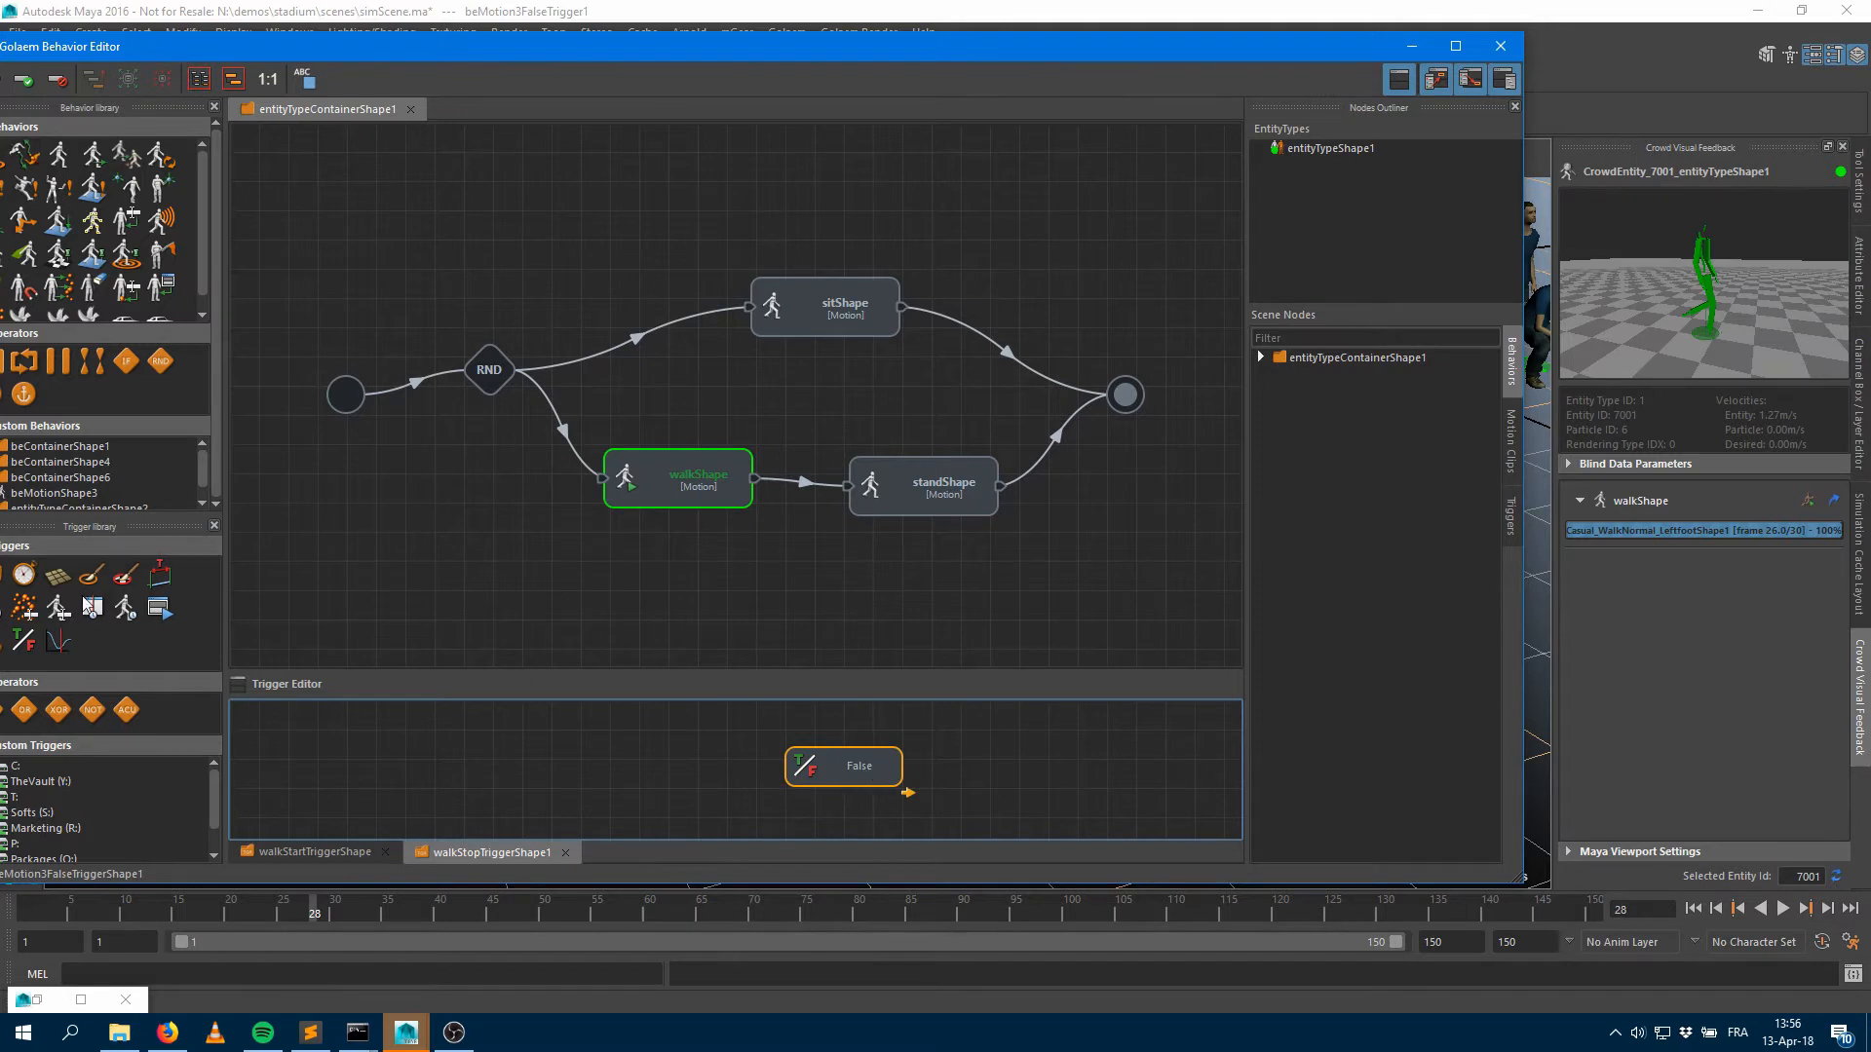
{"action": "left_click_drag", "start_coordinate": [124, 609], "coordinate": [607, 779]}
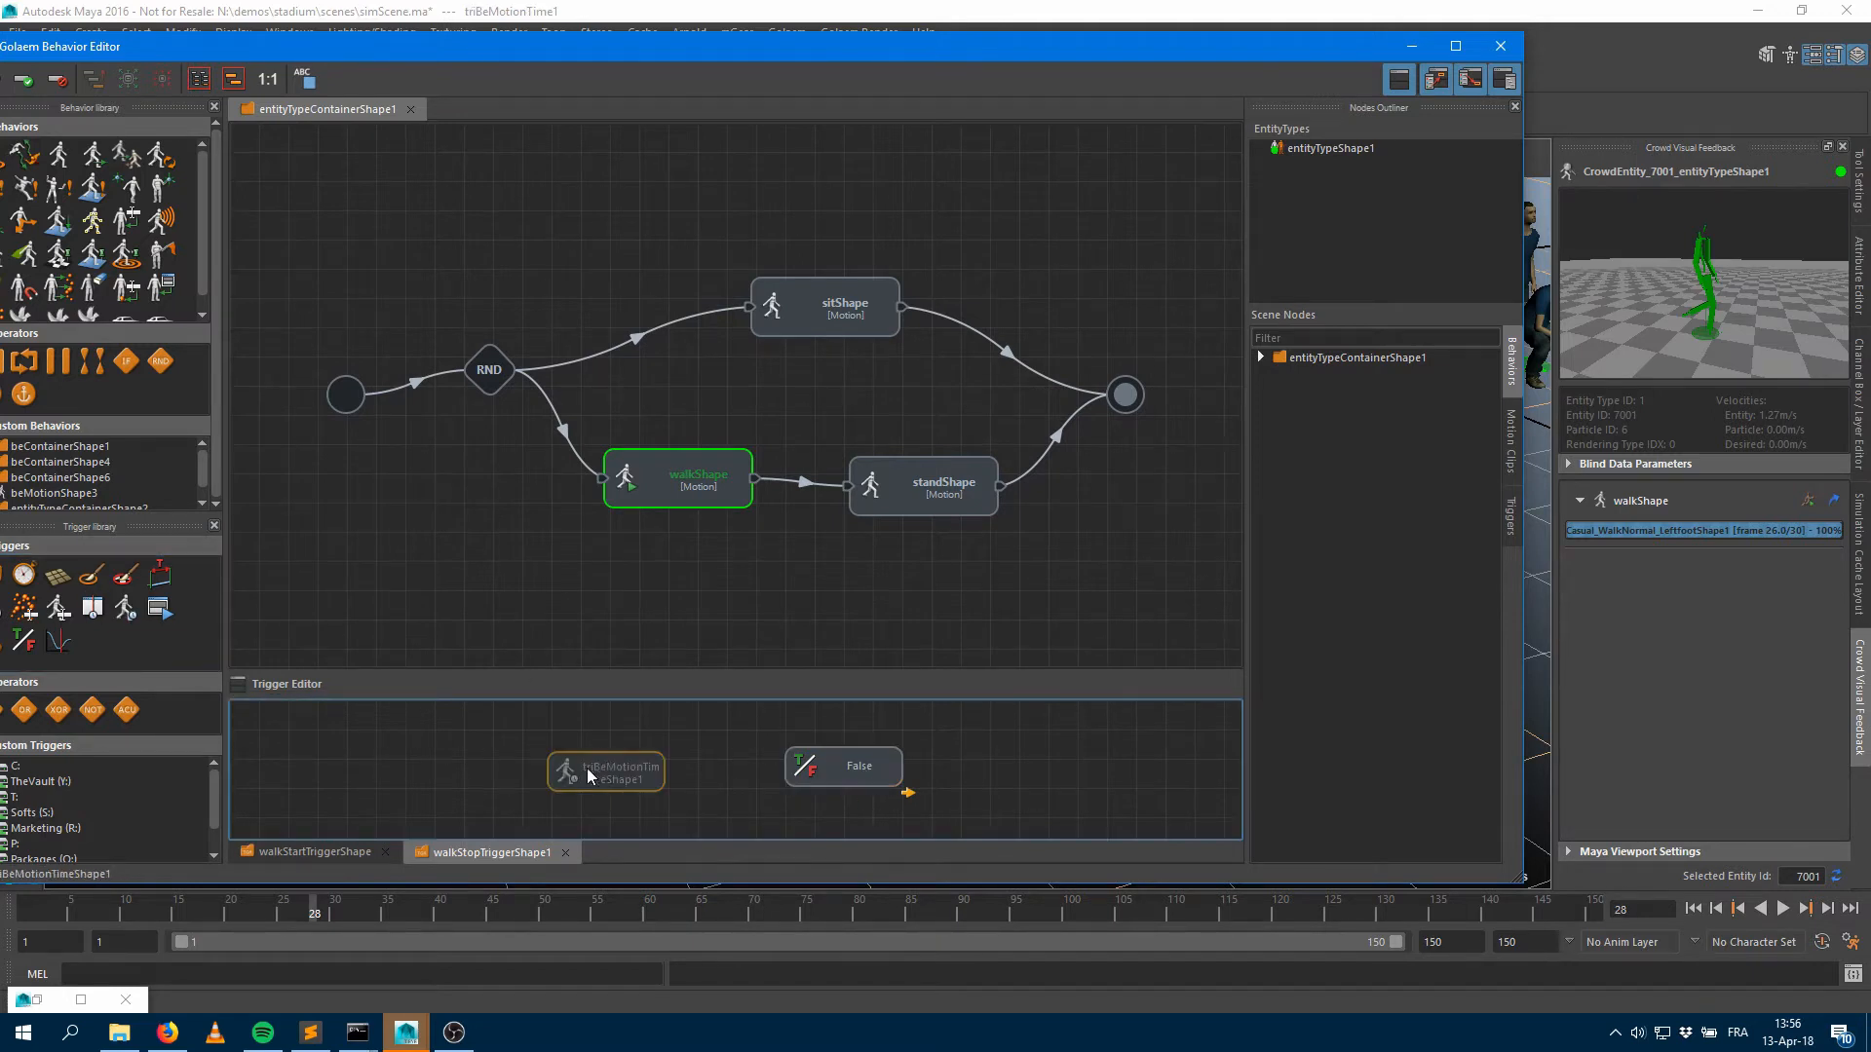
{"action": "right_click", "coordinate": [616, 768]}
{"action": "left_click", "coordinate": [656, 781]}
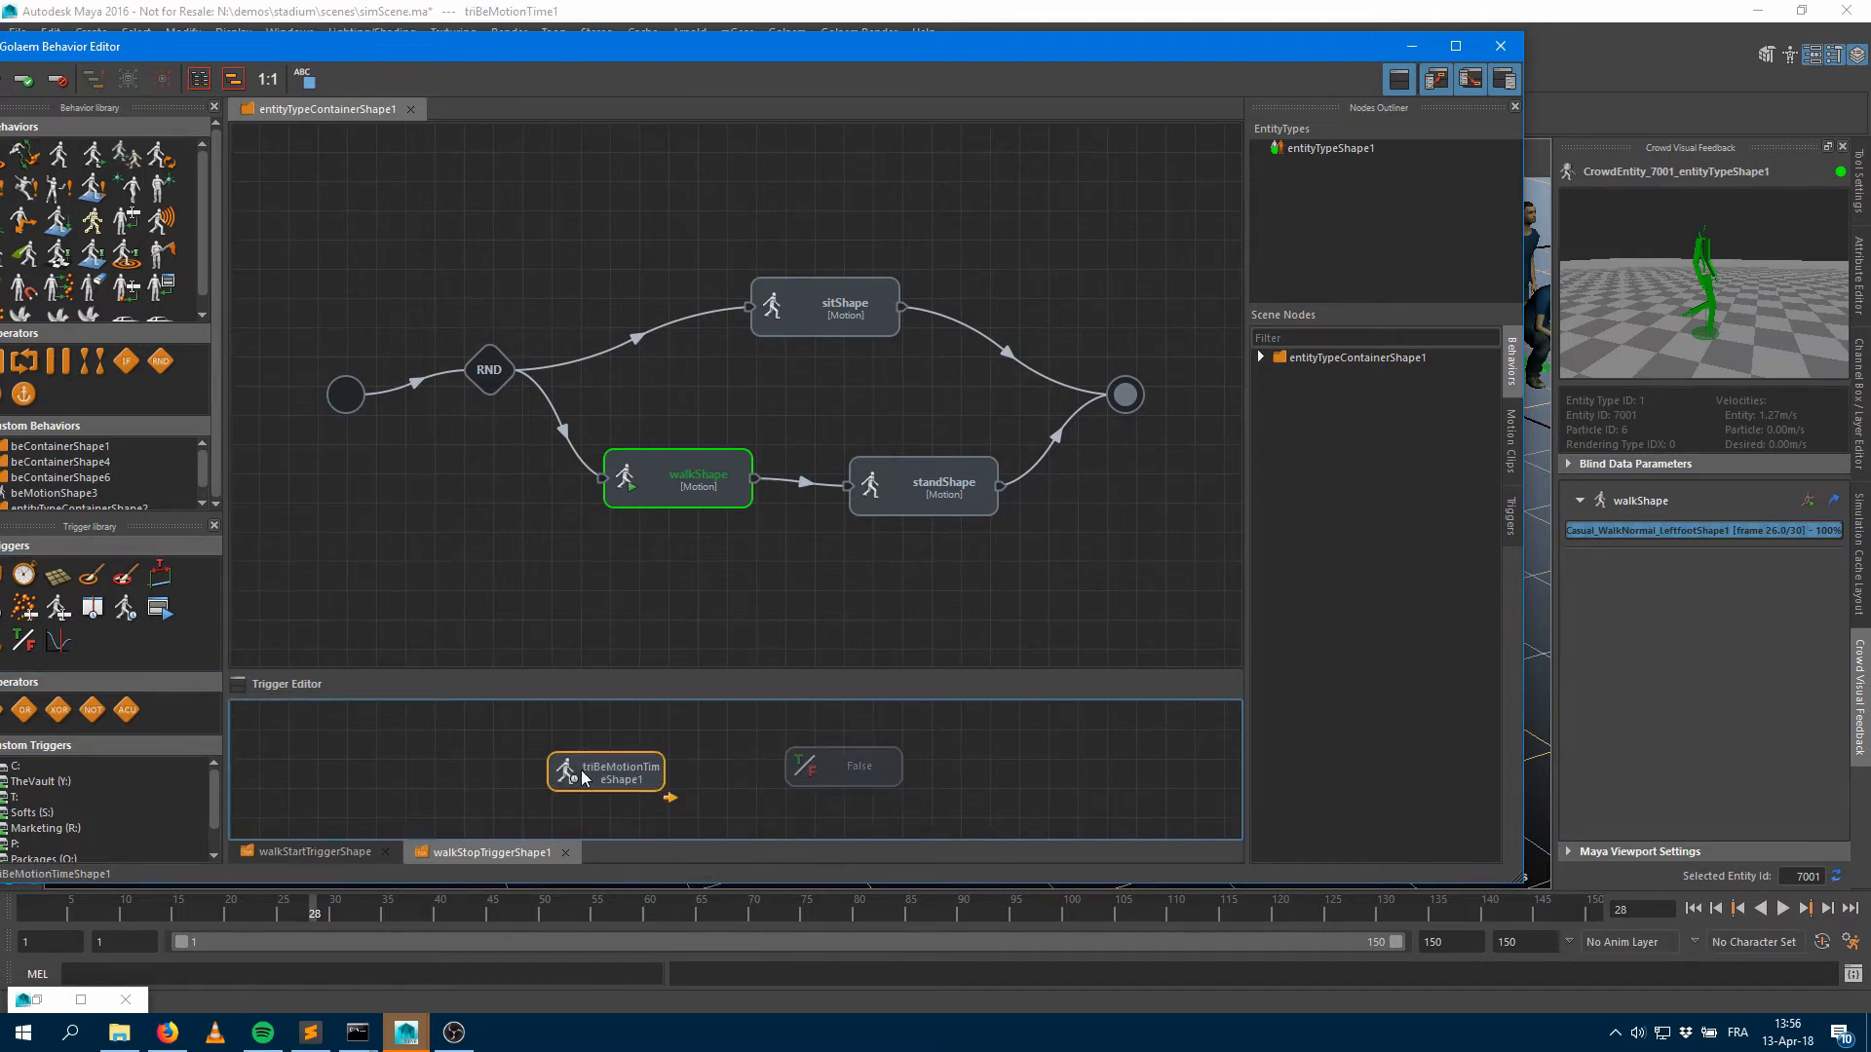
{"action": "left_click_drag", "start_coordinate": [756, 674], "coordinate": [764, 566]}
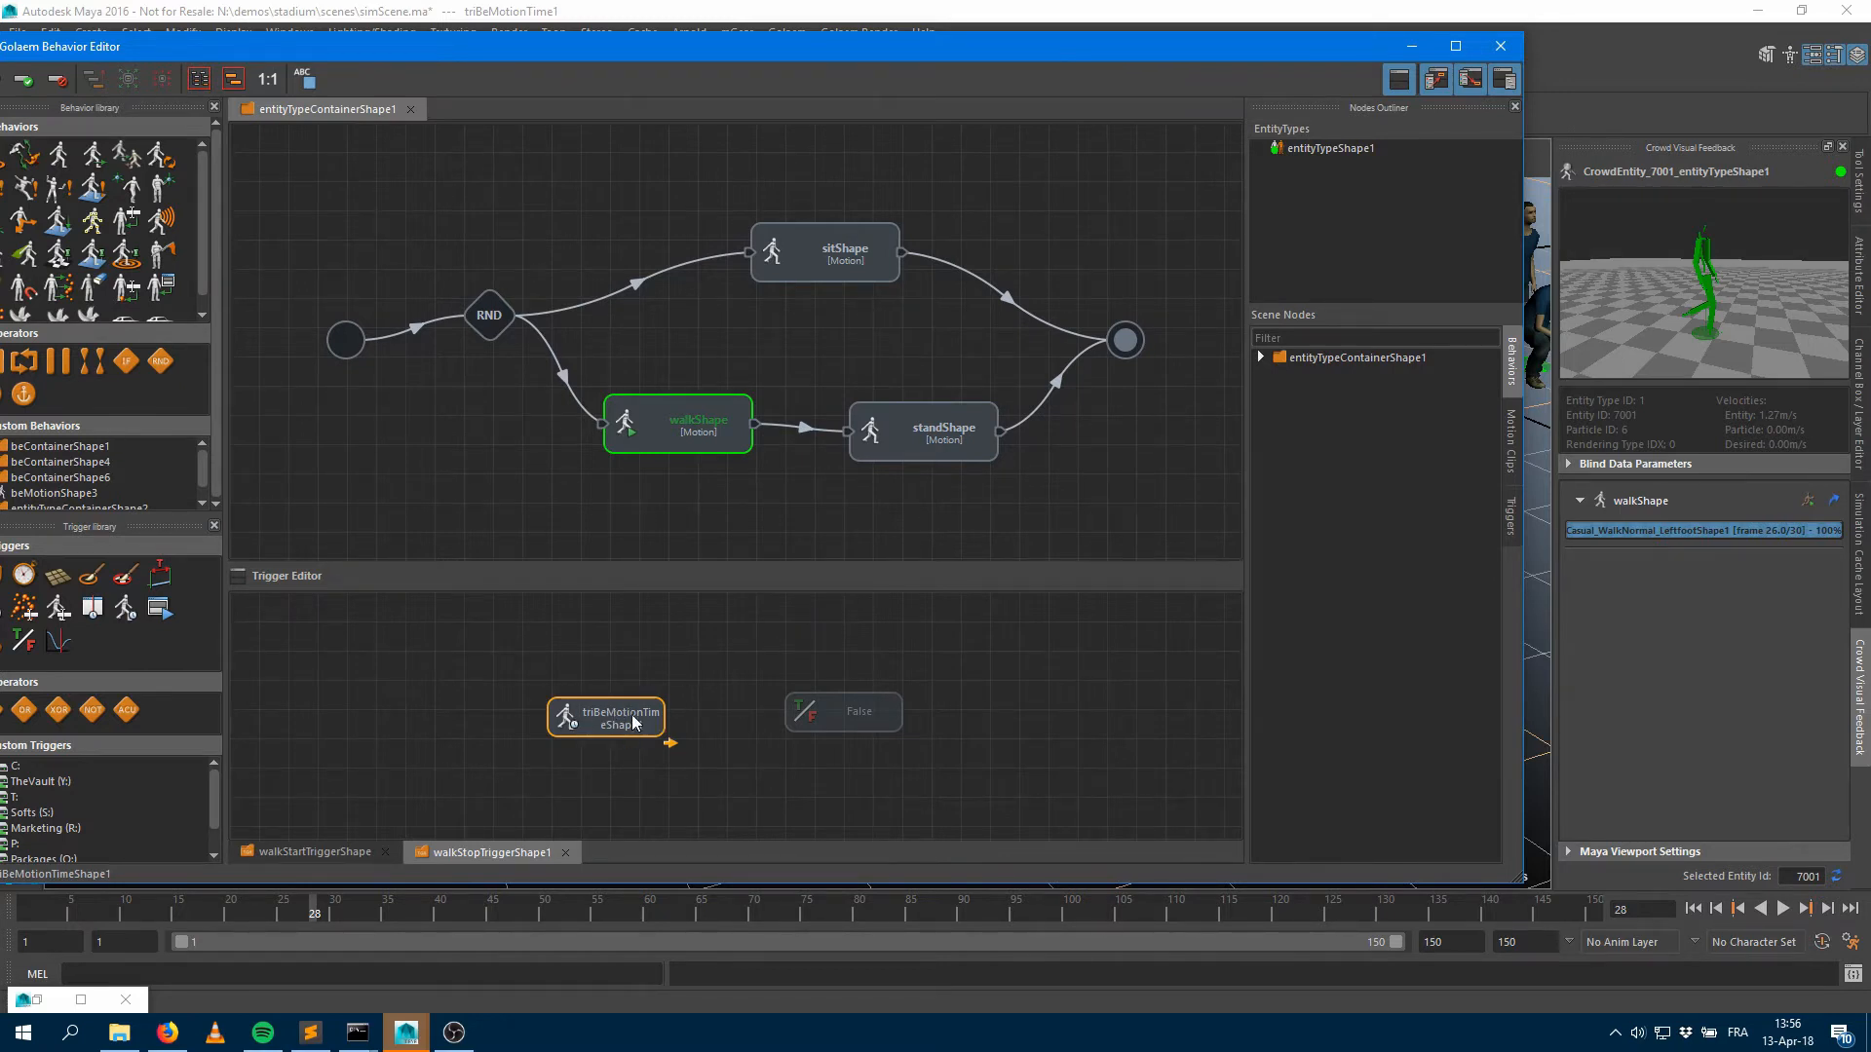
Set the Motion Time trigger's Percent duration to 25
{"action": "left_click", "coordinate": [1861, 272]}
{"action": "left_click_drag", "start_coordinate": [1350, 55], "coordinate": [1135, 57]}
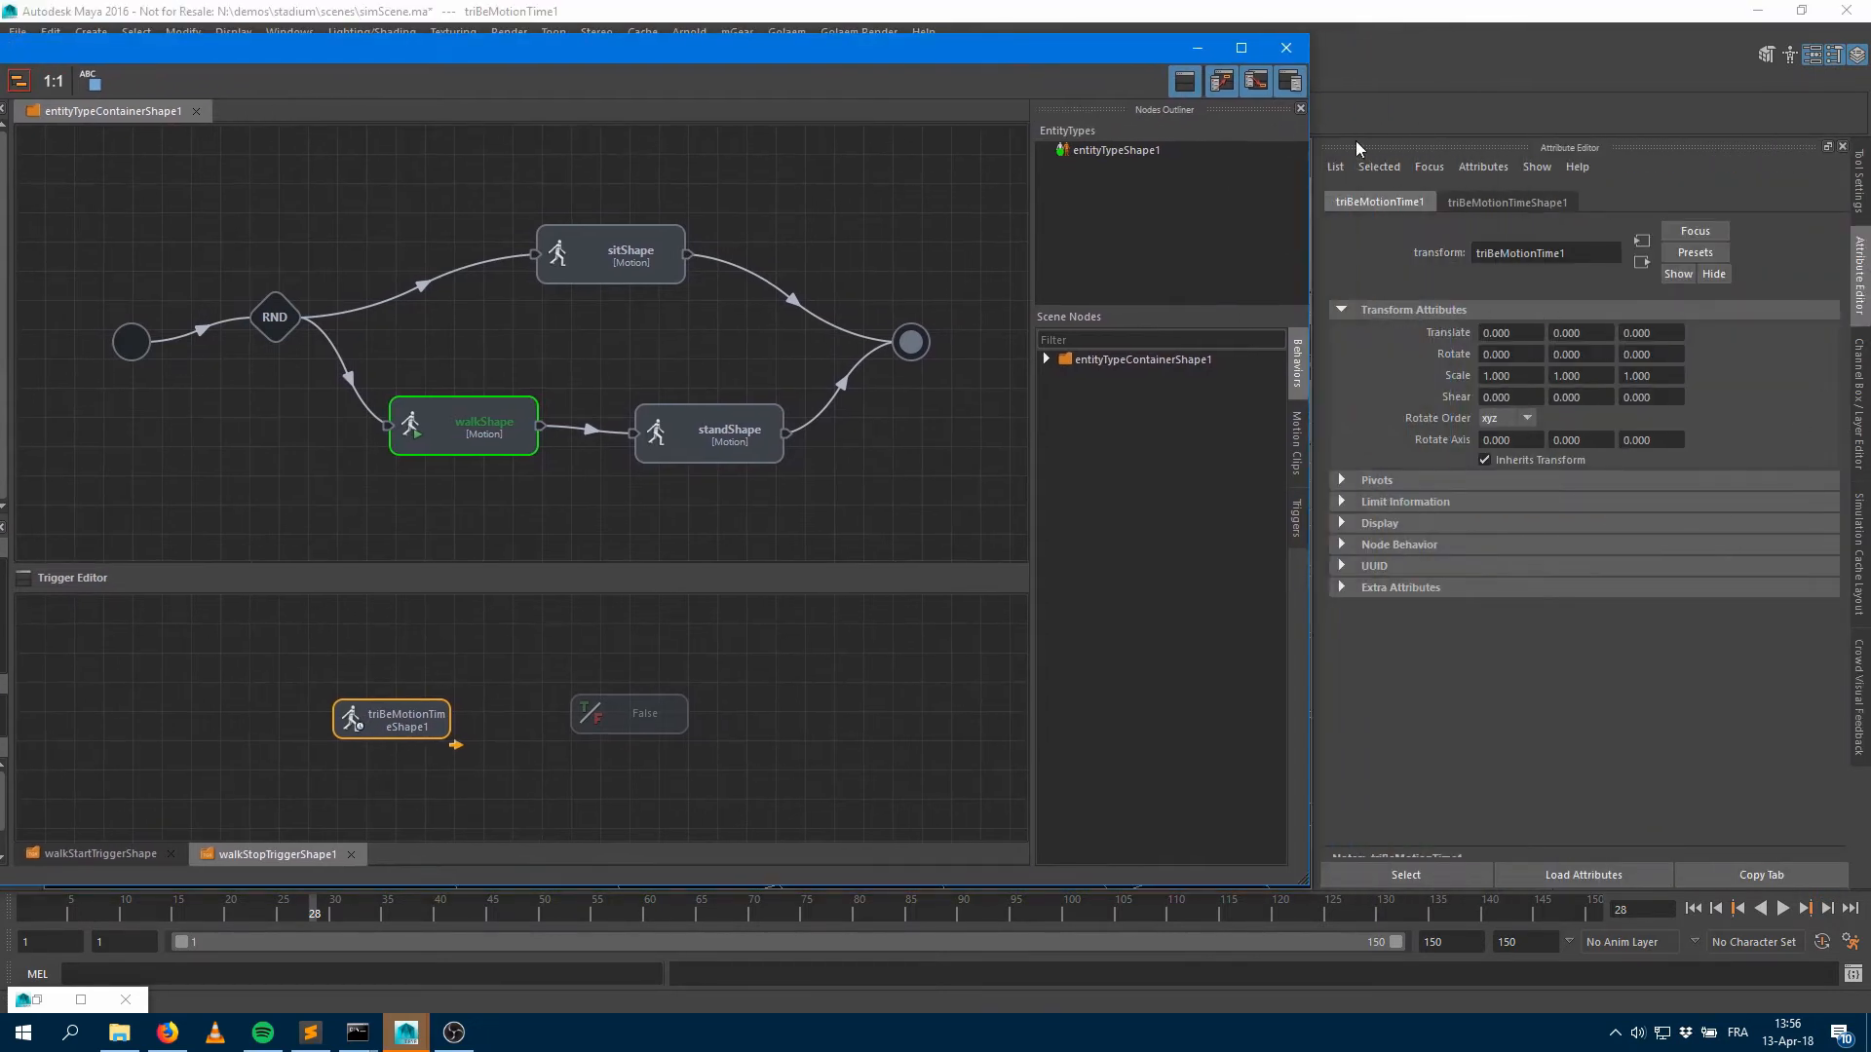
{"action": "left_click", "coordinate": [1467, 195]}
{"action": "left_click_drag", "start_coordinate": [1521, 337], "coordinate": [1370, 331]}
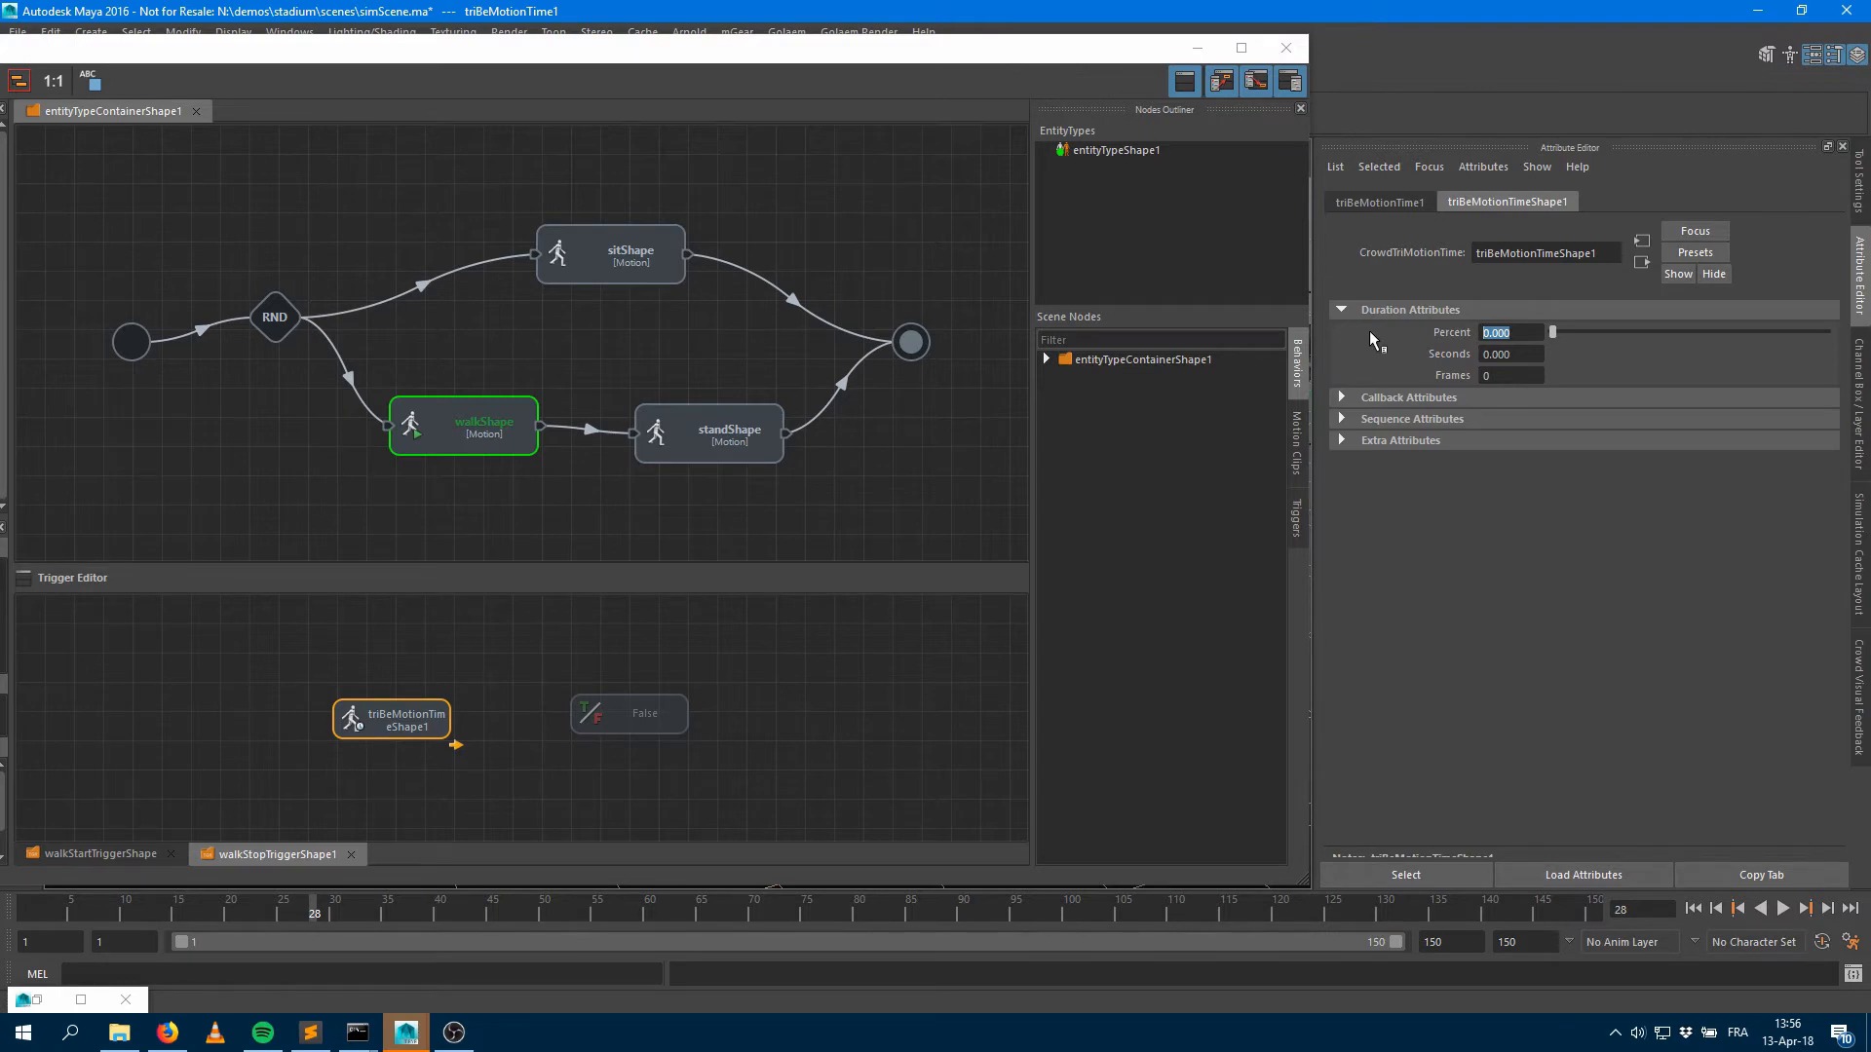
{"action": "type", "text": "25"}
{"action": "key", "text": "Tab"}
{"action": "left_click", "coordinate": [1197, 48]}
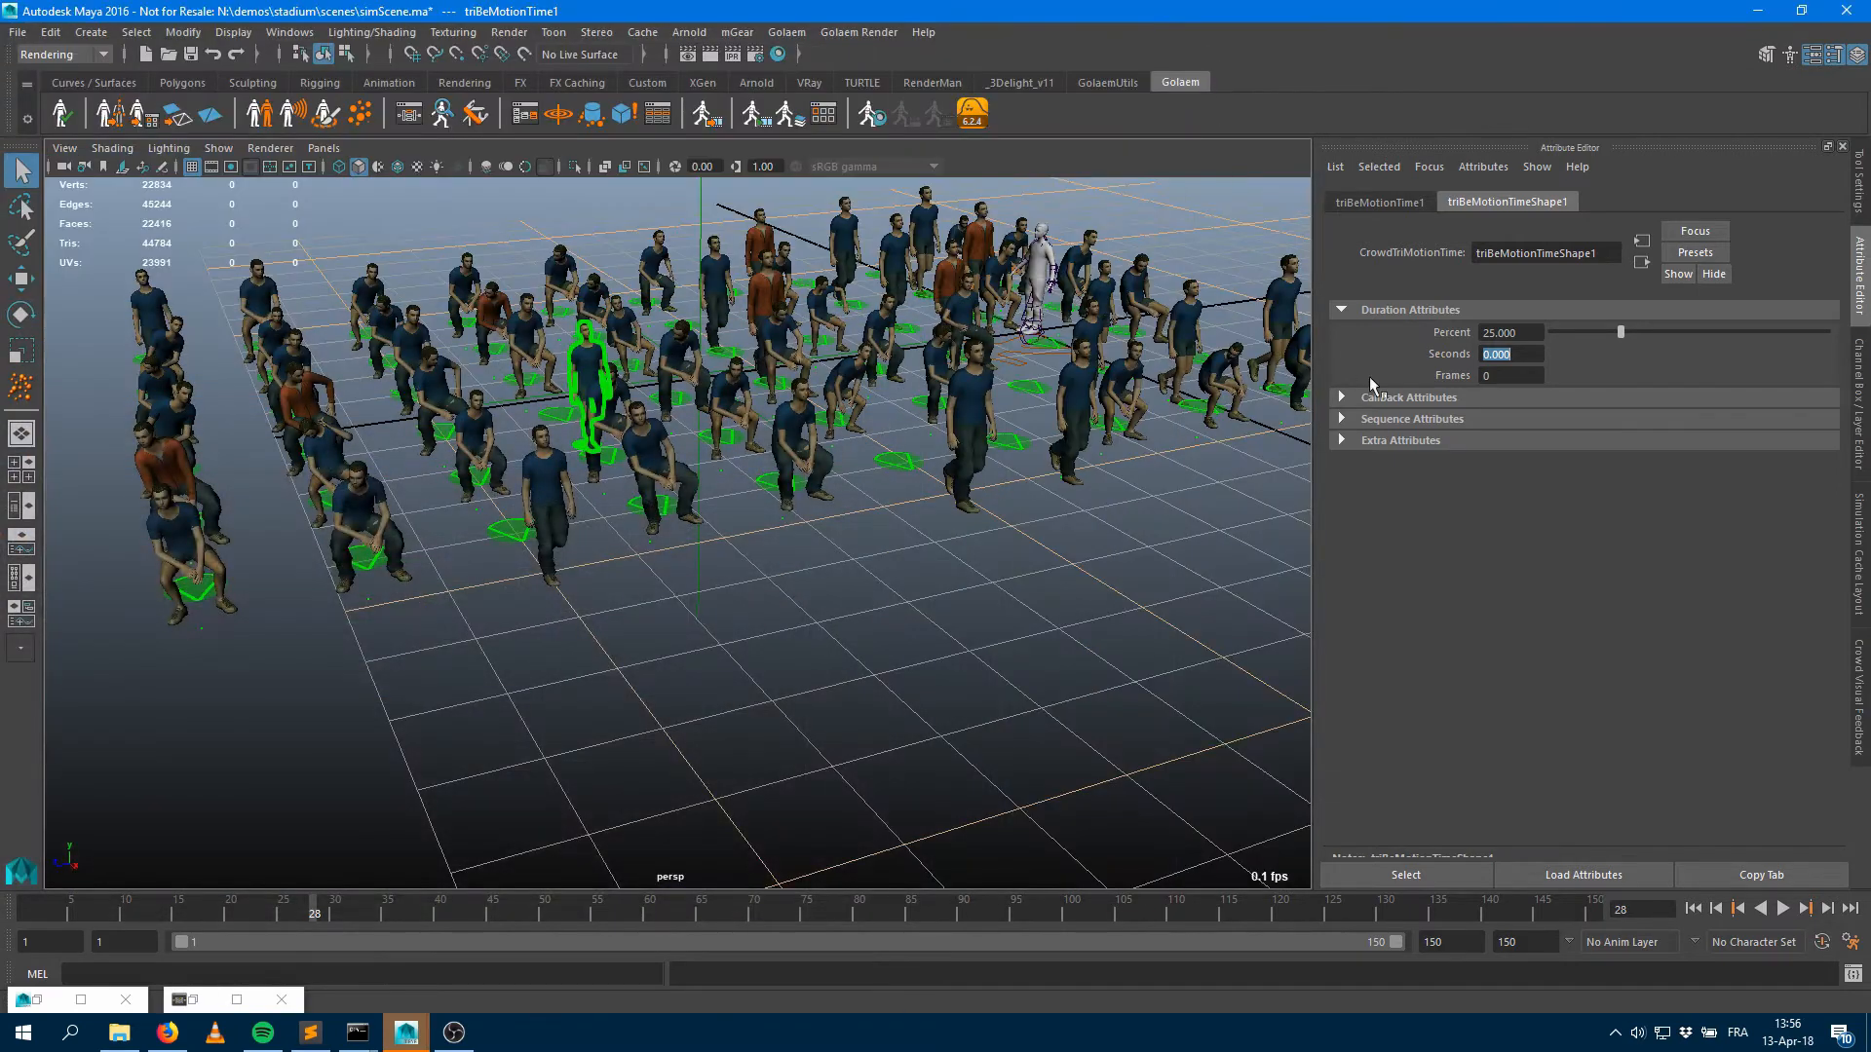
Step through the simulation frame by frame from the first frame to check when walking characters stop
{"action": "left_click", "coordinate": [1691, 912]}
{"action": "left_click_drag", "start_coordinate": [691, 665], "coordinate": [795, 614], "text": "alt"}
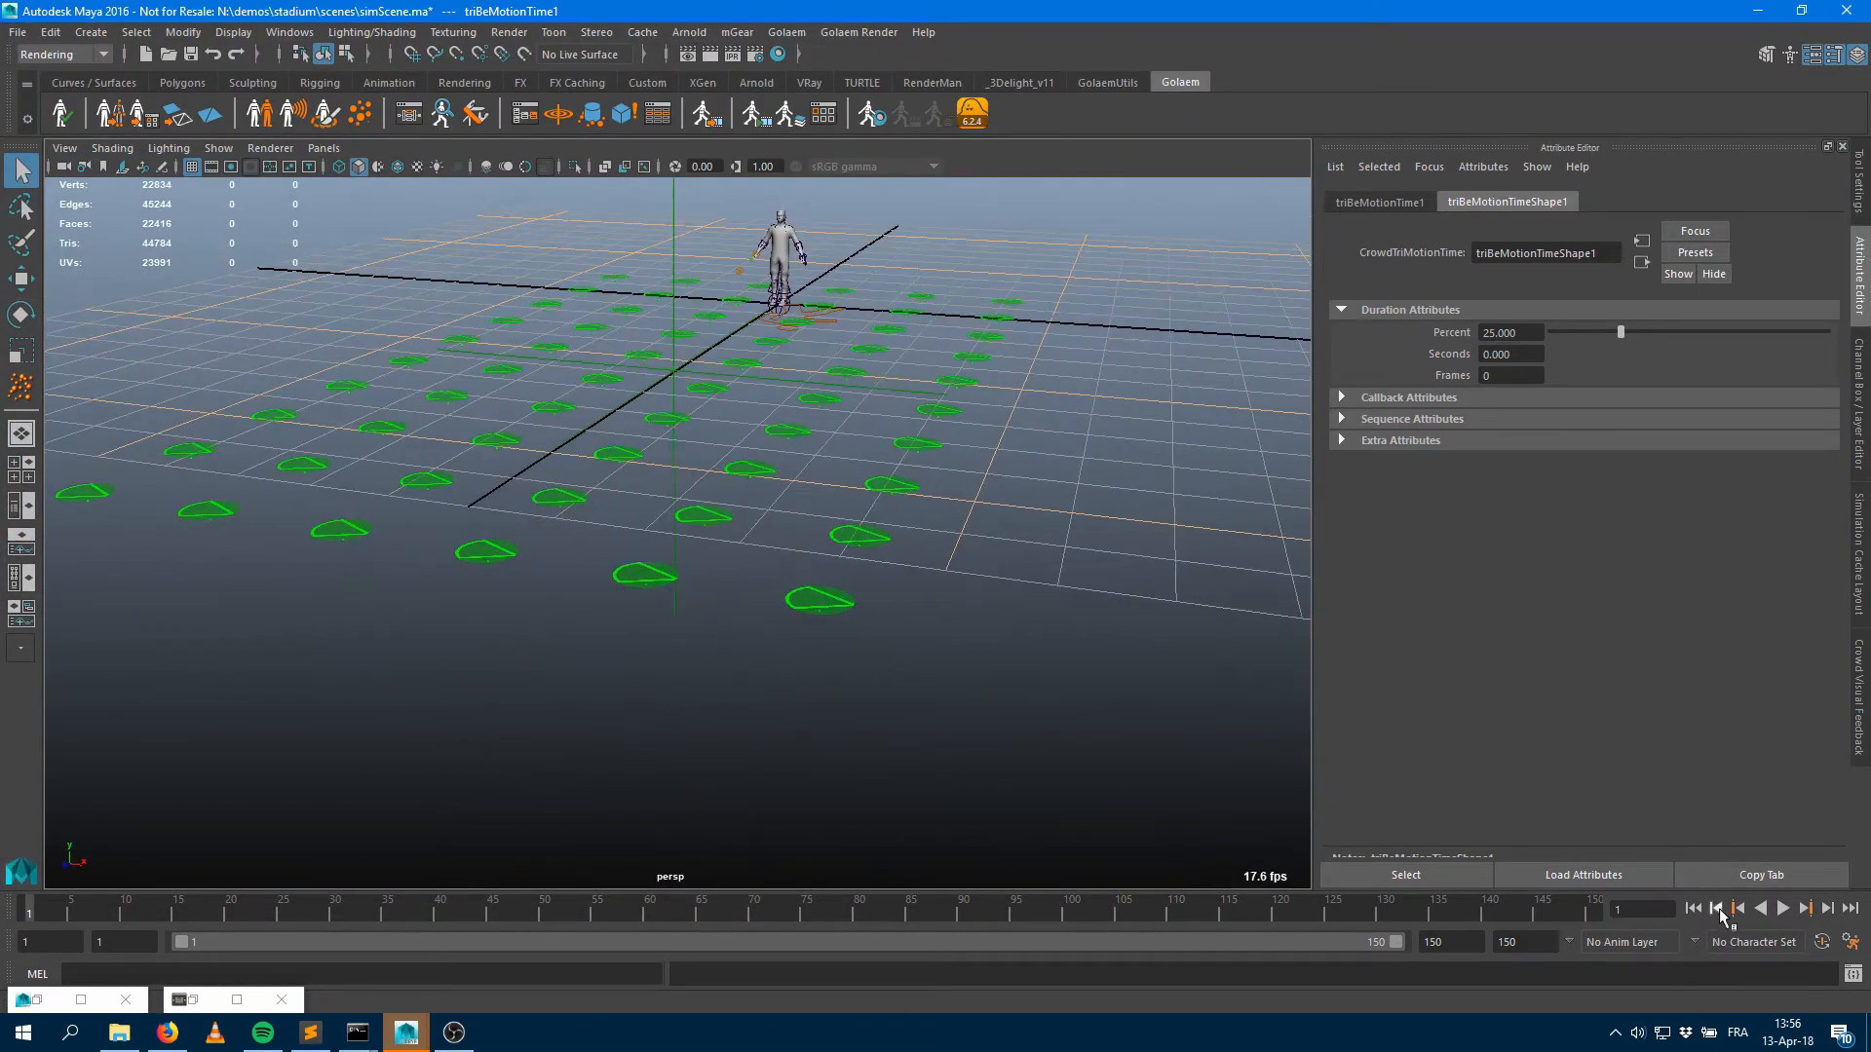
{"action": "left_click", "coordinate": [1828, 908]}
{"action": "left_click", "coordinate": [1827, 908]}
{"action": "left_click", "coordinate": [1827, 908]}
{"action": "left_click", "coordinate": [1827, 908]}
{"action": "left_click", "coordinate": [1828, 908]}
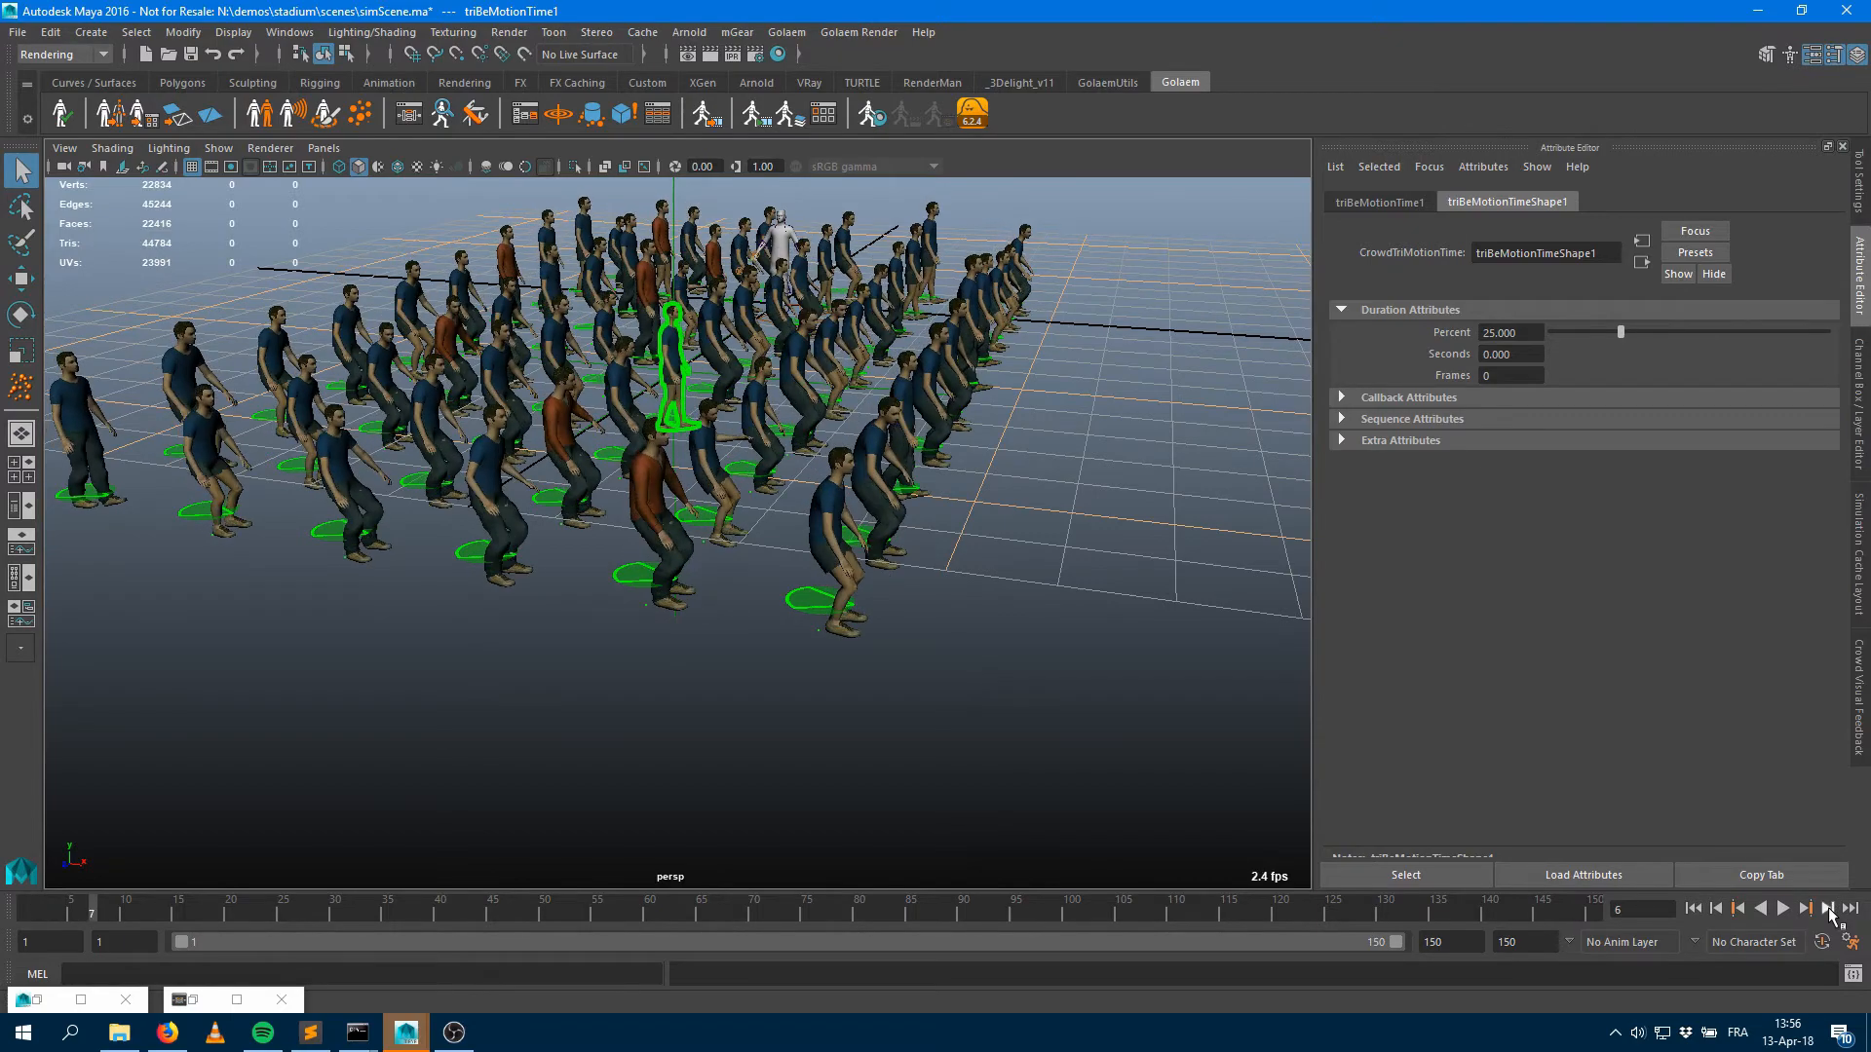
{"action": "left_click", "coordinate": [1828, 908]}
{"action": "left_click", "coordinate": [1828, 908]}
{"action": "left_click", "coordinate": [1827, 908]}
{"action": "left_click", "coordinate": [1828, 908]}
{"action": "left_click", "coordinate": [1829, 910]}
{"action": "left_click", "coordinate": [1829, 910]}
{"action": "left_click", "coordinate": [1830, 910]}
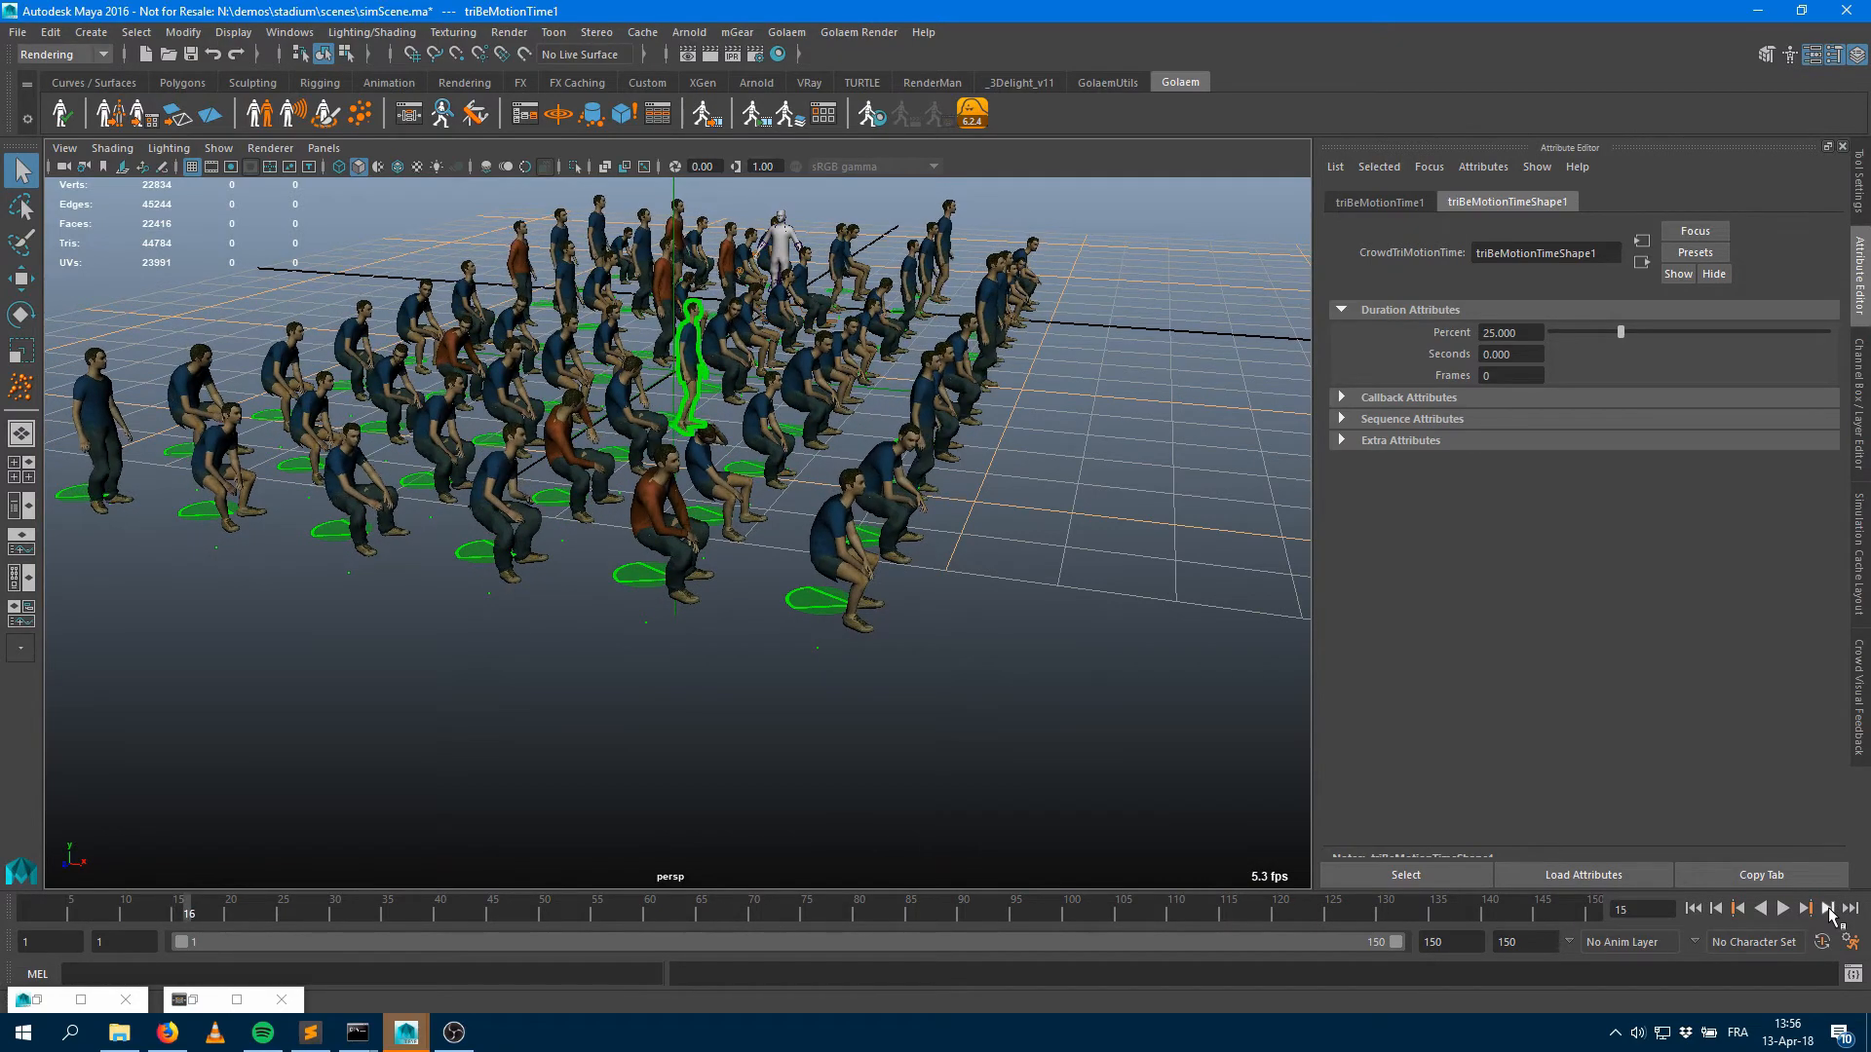
{"action": "left_click", "coordinate": [1830, 910]}
{"action": "left_click", "coordinate": [1829, 910]}
{"action": "left_click", "coordinate": [1829, 910]}
{"action": "left_click", "coordinate": [1830, 910]}
{"action": "left_click_drag", "start_coordinate": [1237, 694], "coordinate": [933, 714], "text": "alt"}
Replay the simulation from the first frame and check the mix of standing and seated characters, orbiting around the crowd
{"action": "left_click", "coordinate": [1693, 907]}
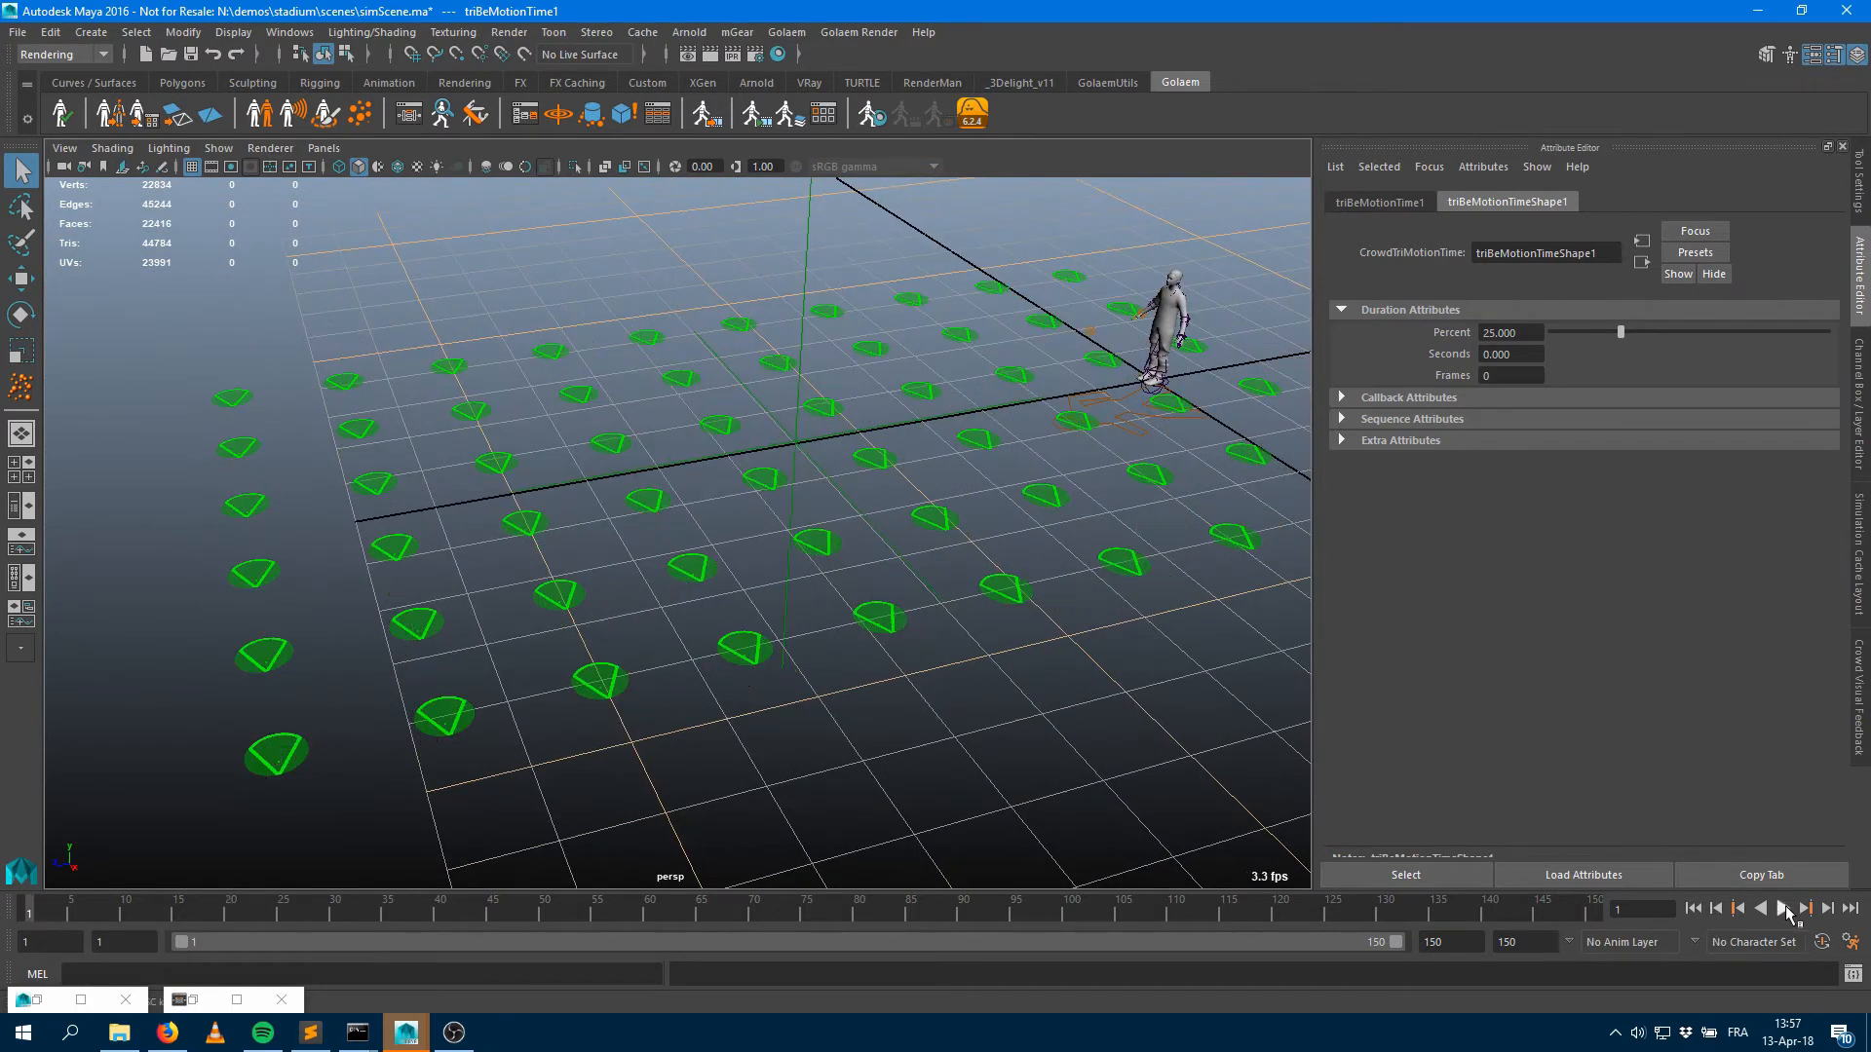
{"action": "left_click", "coordinate": [1782, 907]}
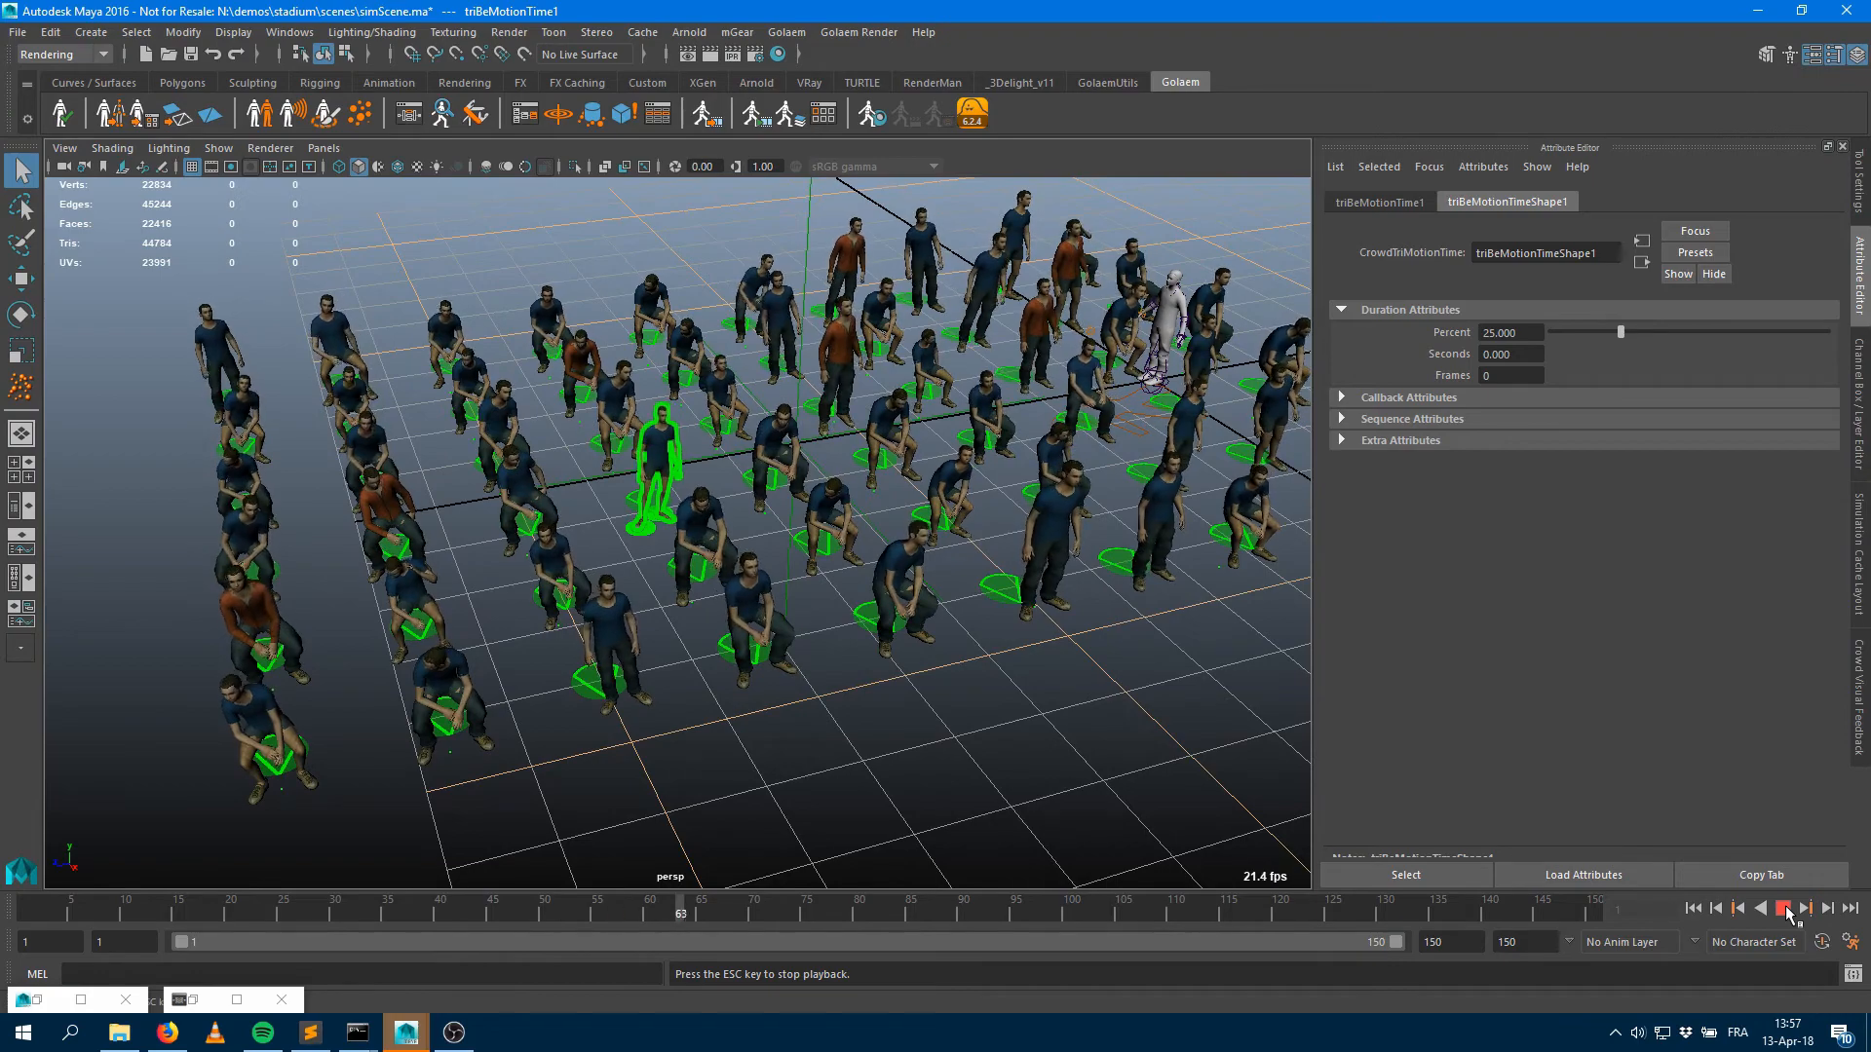
{"action": "left_click", "coordinate": [1783, 908]}
{"action": "mouse_move", "coordinate": [935, 602]}
{"action": "left_mouse_down", "text": "alt"}
{"action": "mouse_move", "coordinate": [1065, 584]}
{"action": "mouse_move", "coordinate": [950, 606]}
{"action": "left_mouse_up", "text": "alt"}
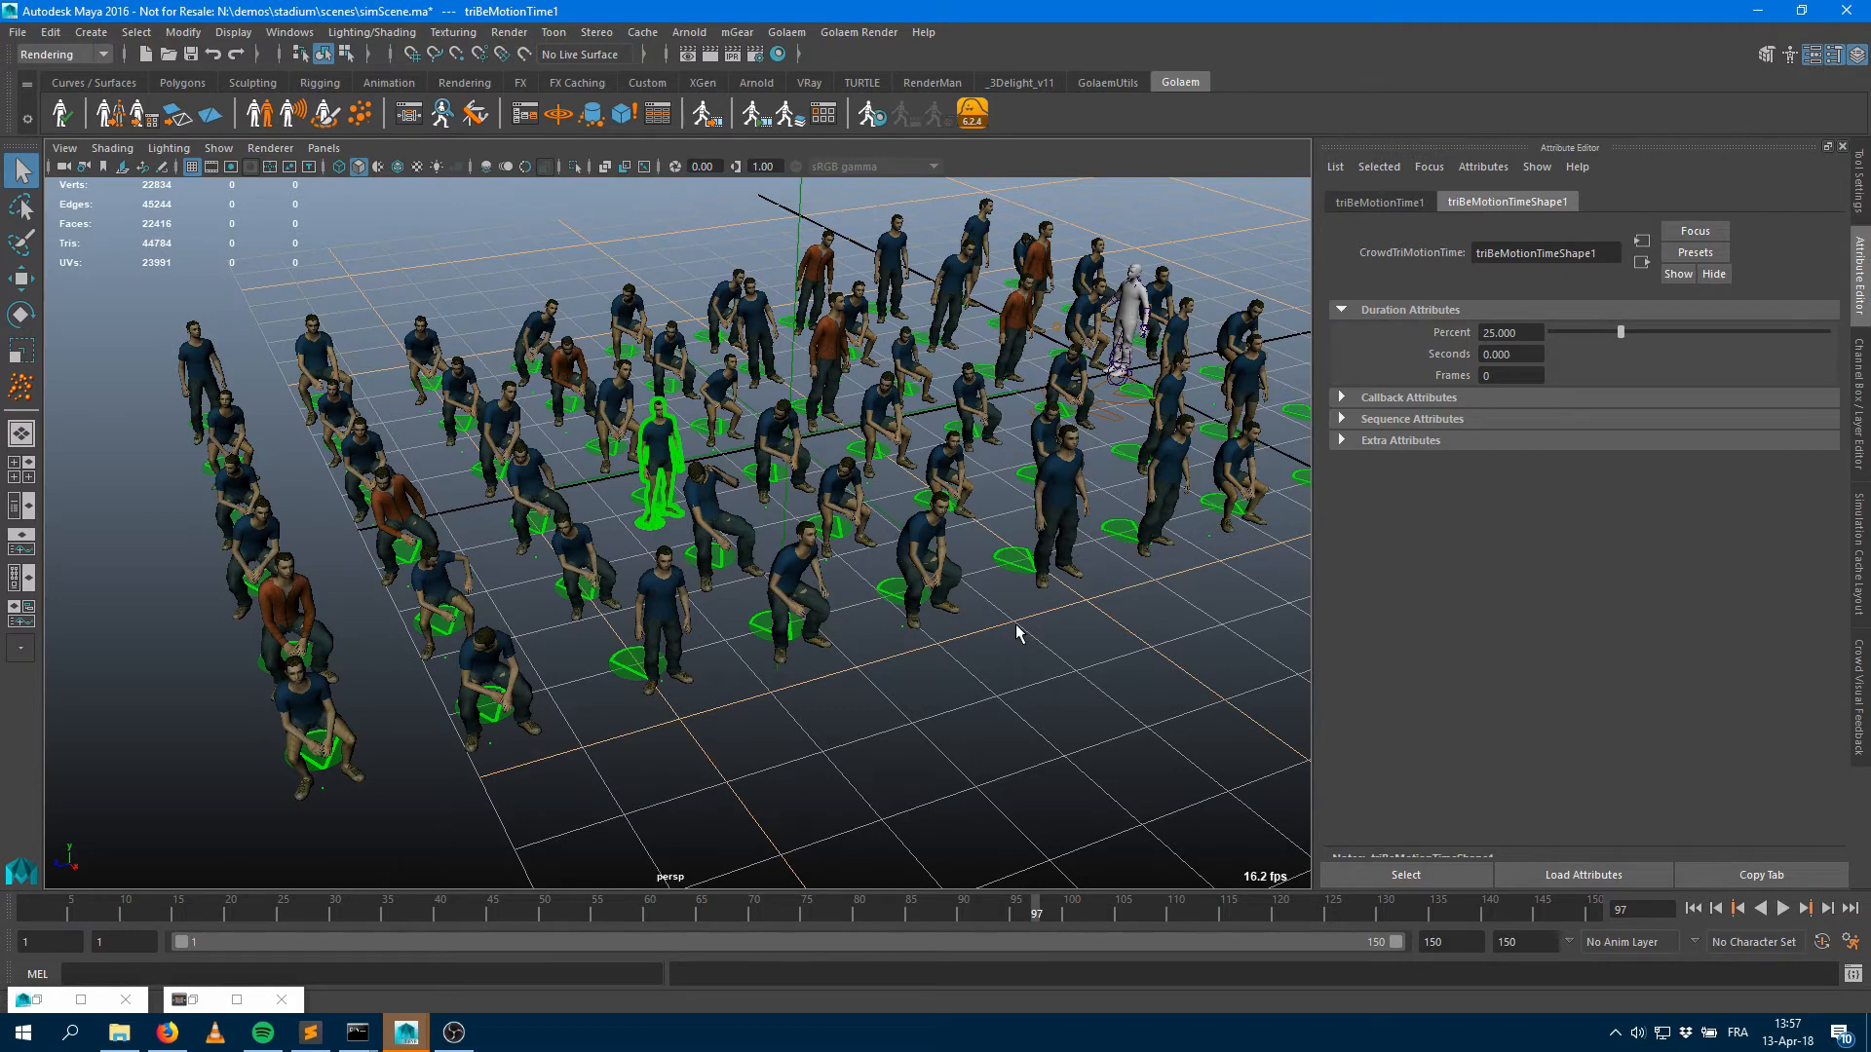
Create a polygon plane beside the crowd, off the end of the grid, scaled into a long narrow strip
{"action": "scroll", "coordinate": [916, 547], "scroll_direction": "down", "scroll_amount": 5}
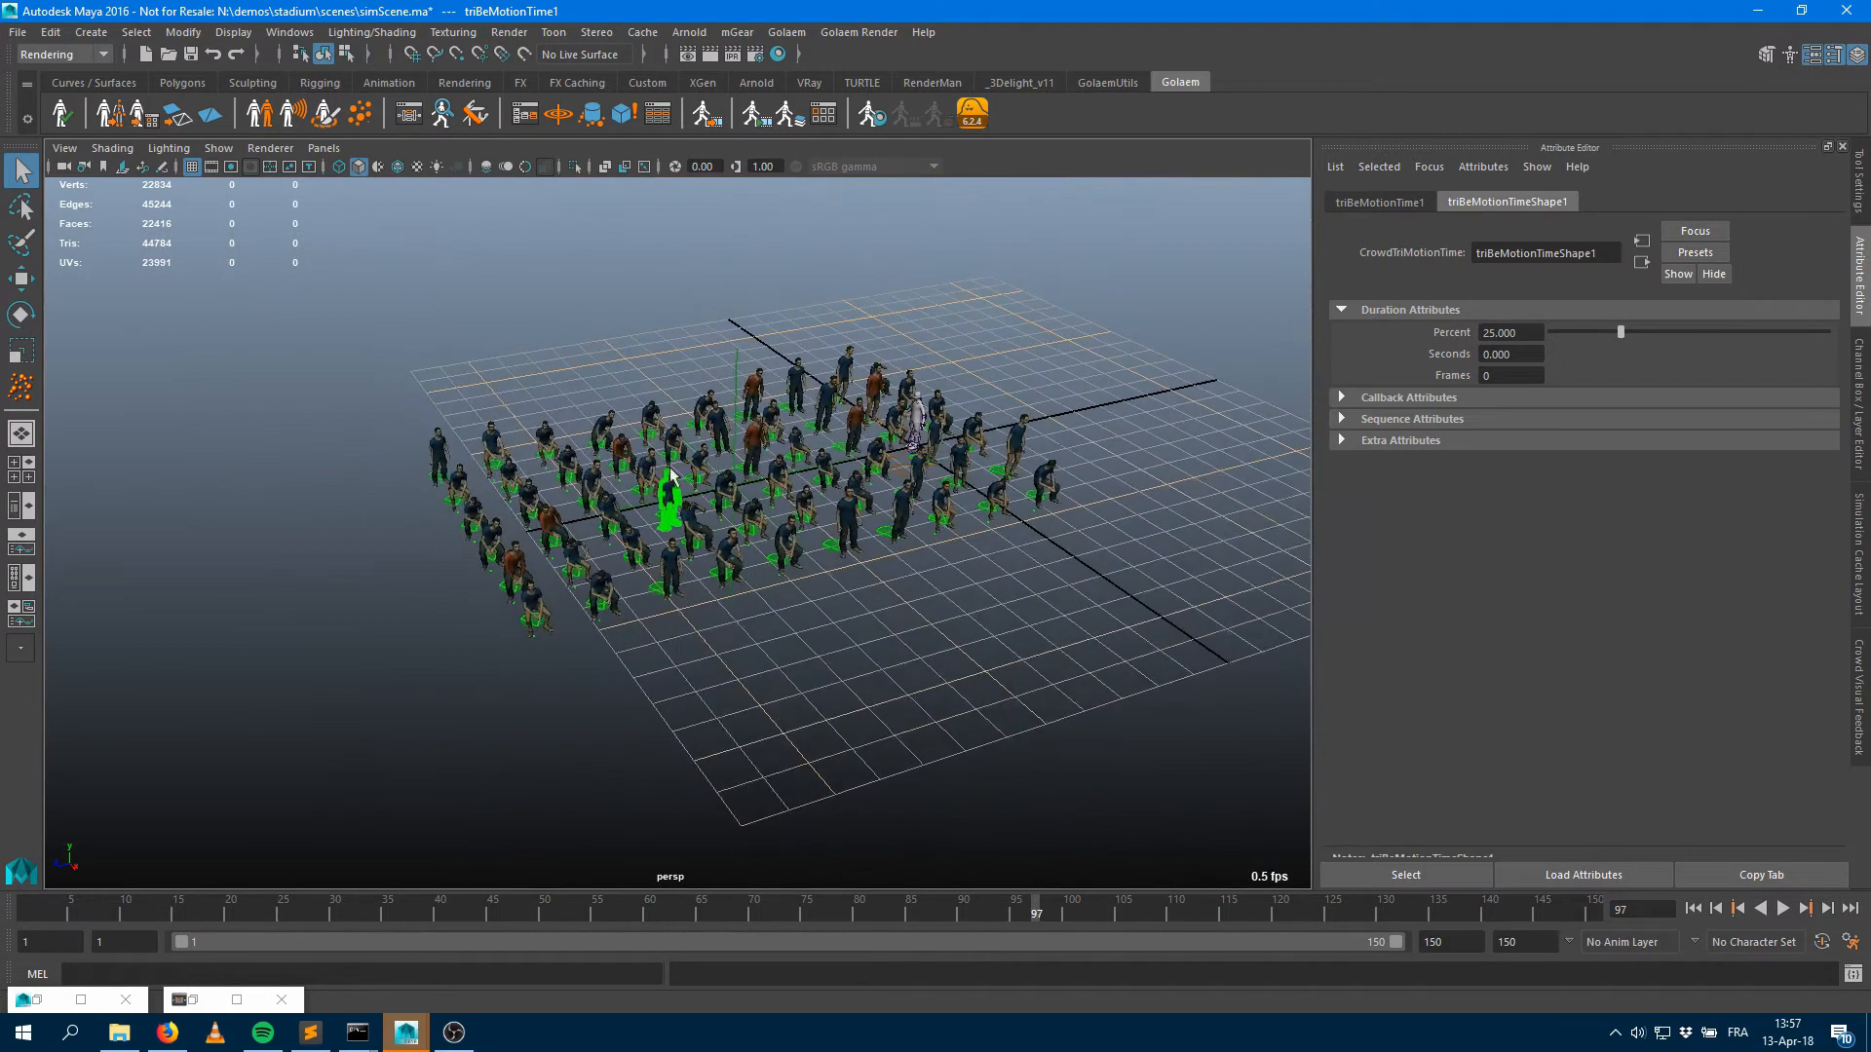
{"action": "left_click", "coordinate": [182, 83]}
{"action": "left_click", "coordinate": [198, 114]}
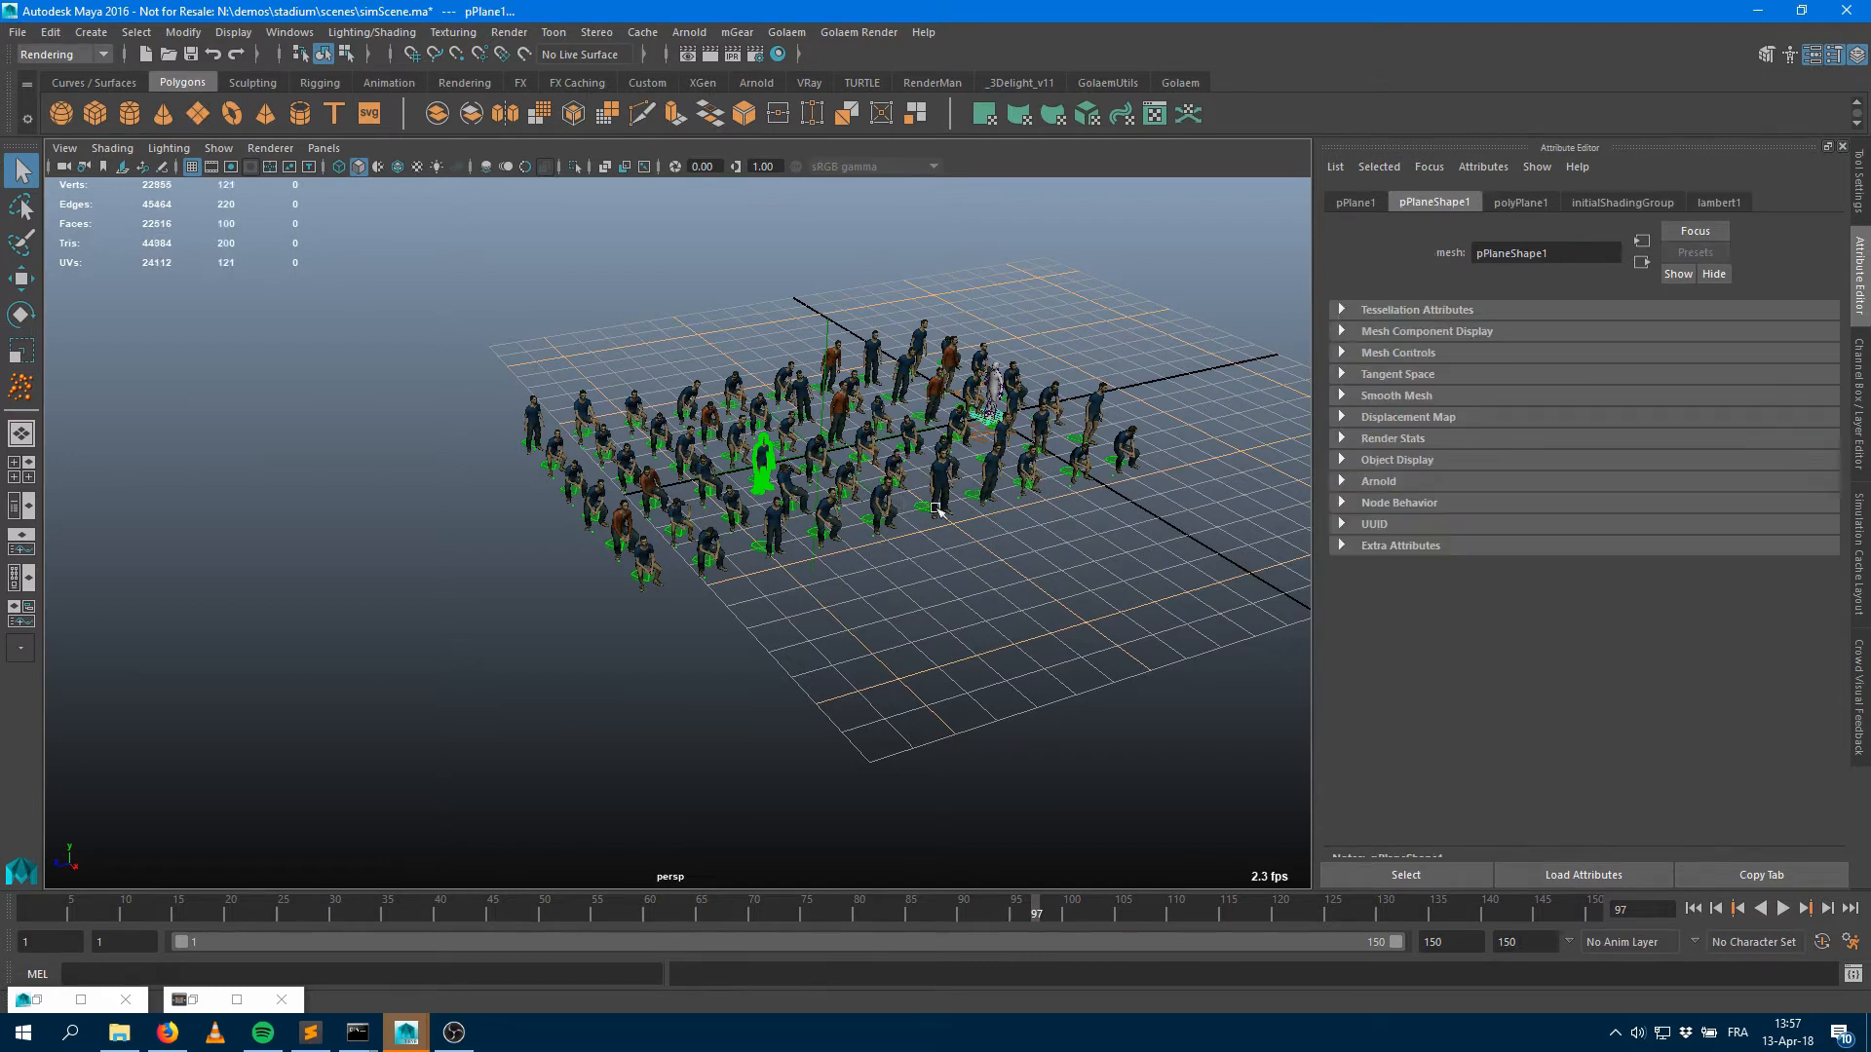
{"action": "key", "text": "w"}
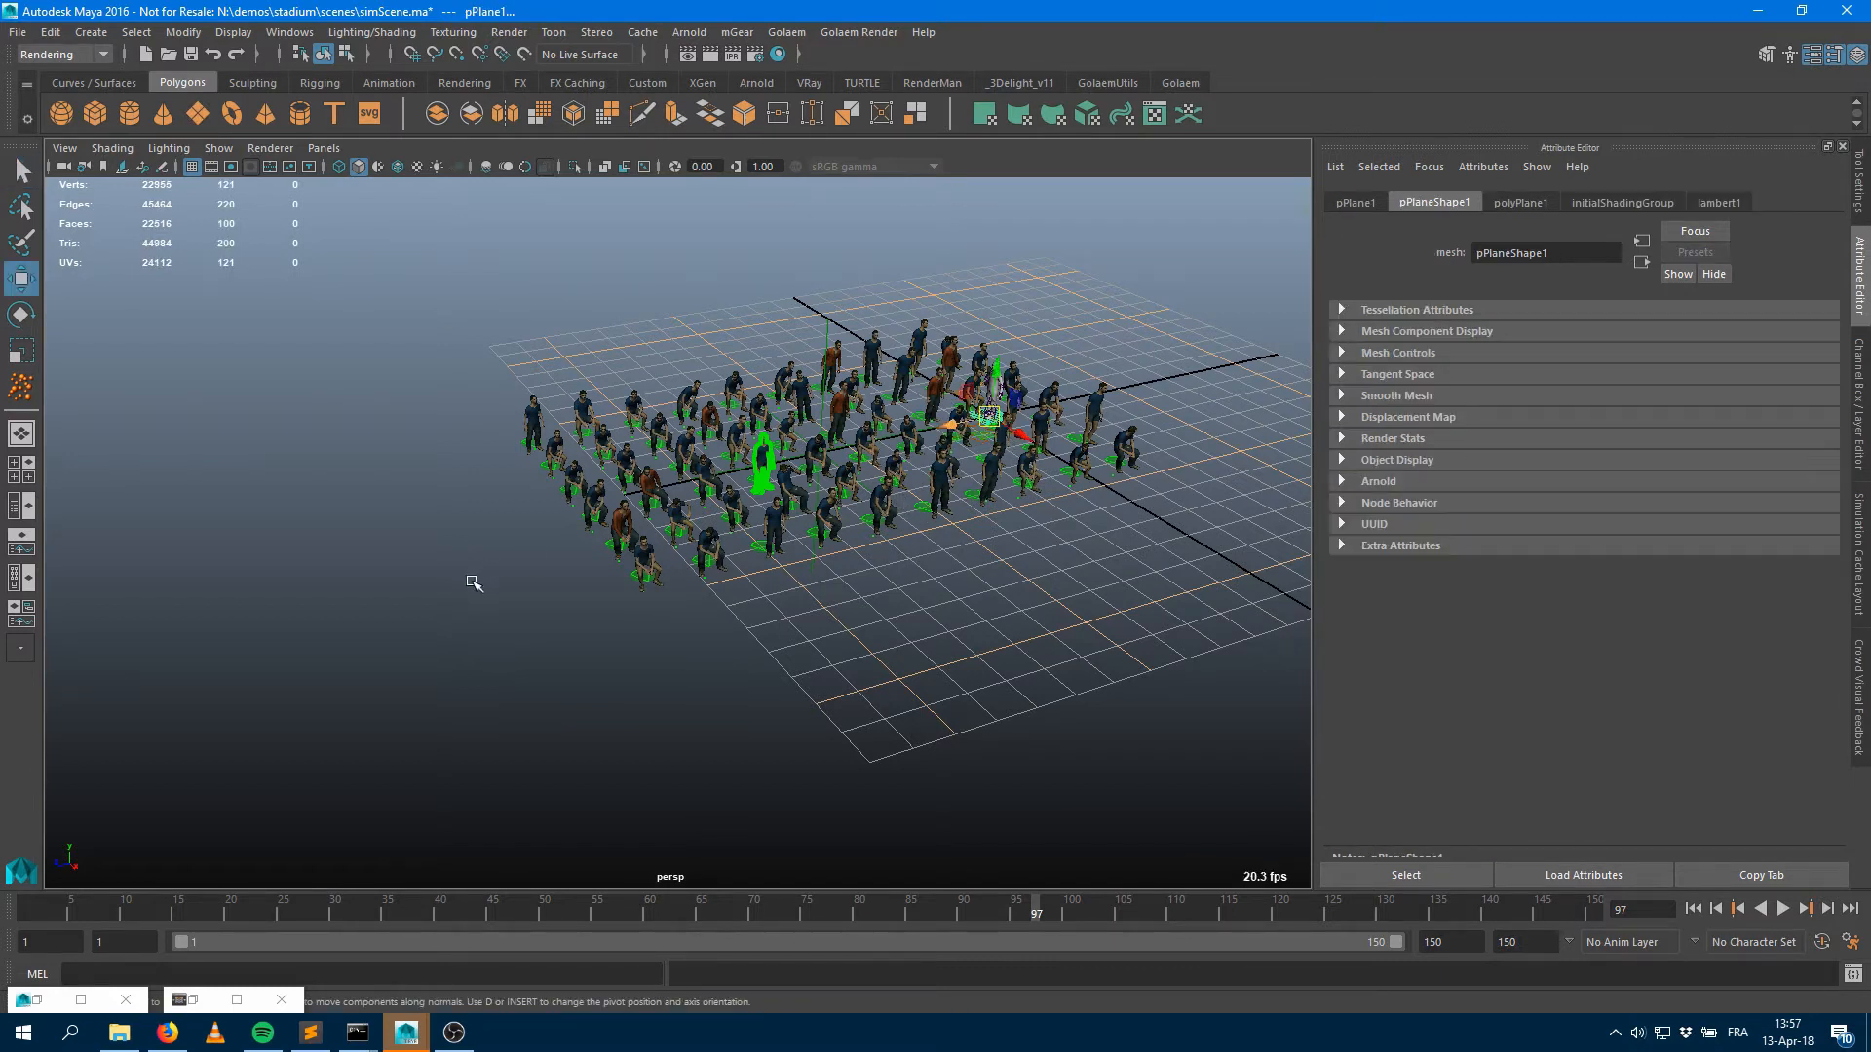
{"action": "middle_click_drag", "start_coordinate": [473, 583], "coordinate": [741, 812]}
{"action": "key", "text": "r"}
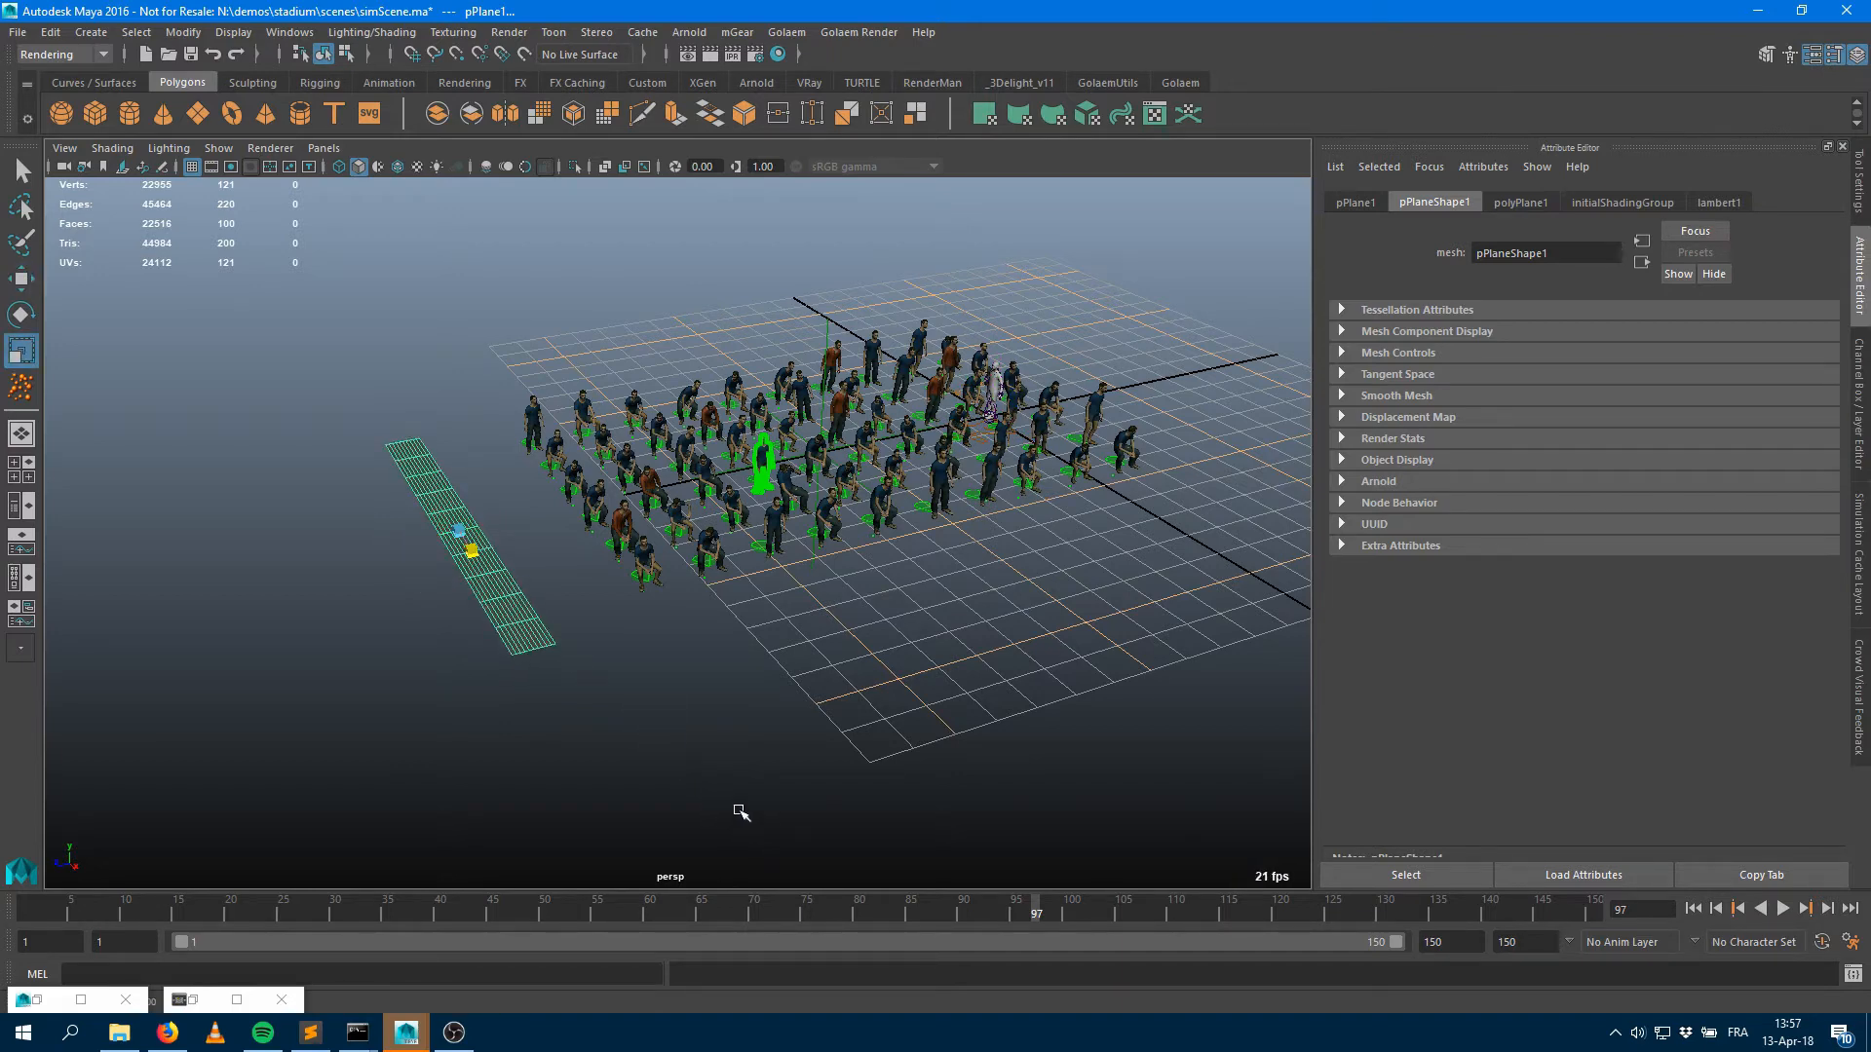
{"action": "left_click_drag", "start_coordinate": [417, 541], "coordinate": [379, 545]}
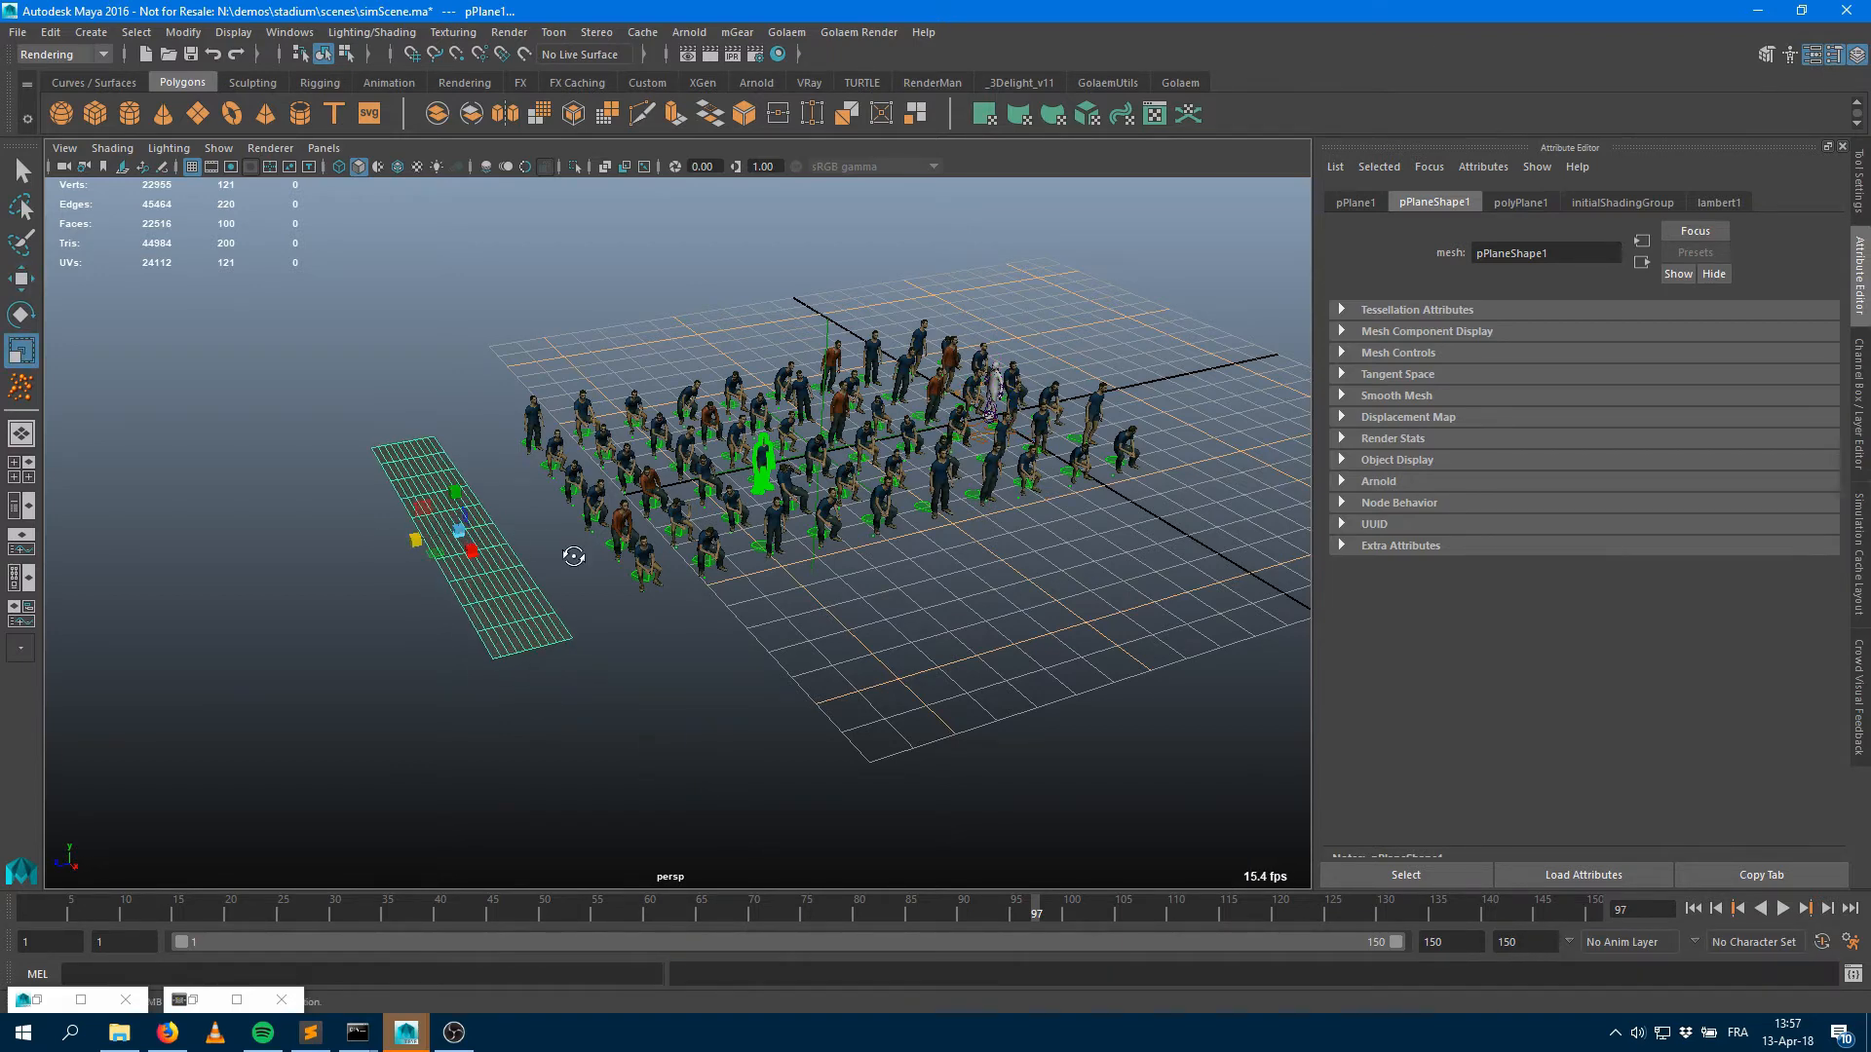
{"action": "left_click_drag", "start_coordinate": [573, 555], "coordinate": [666, 581], "text": "alt"}
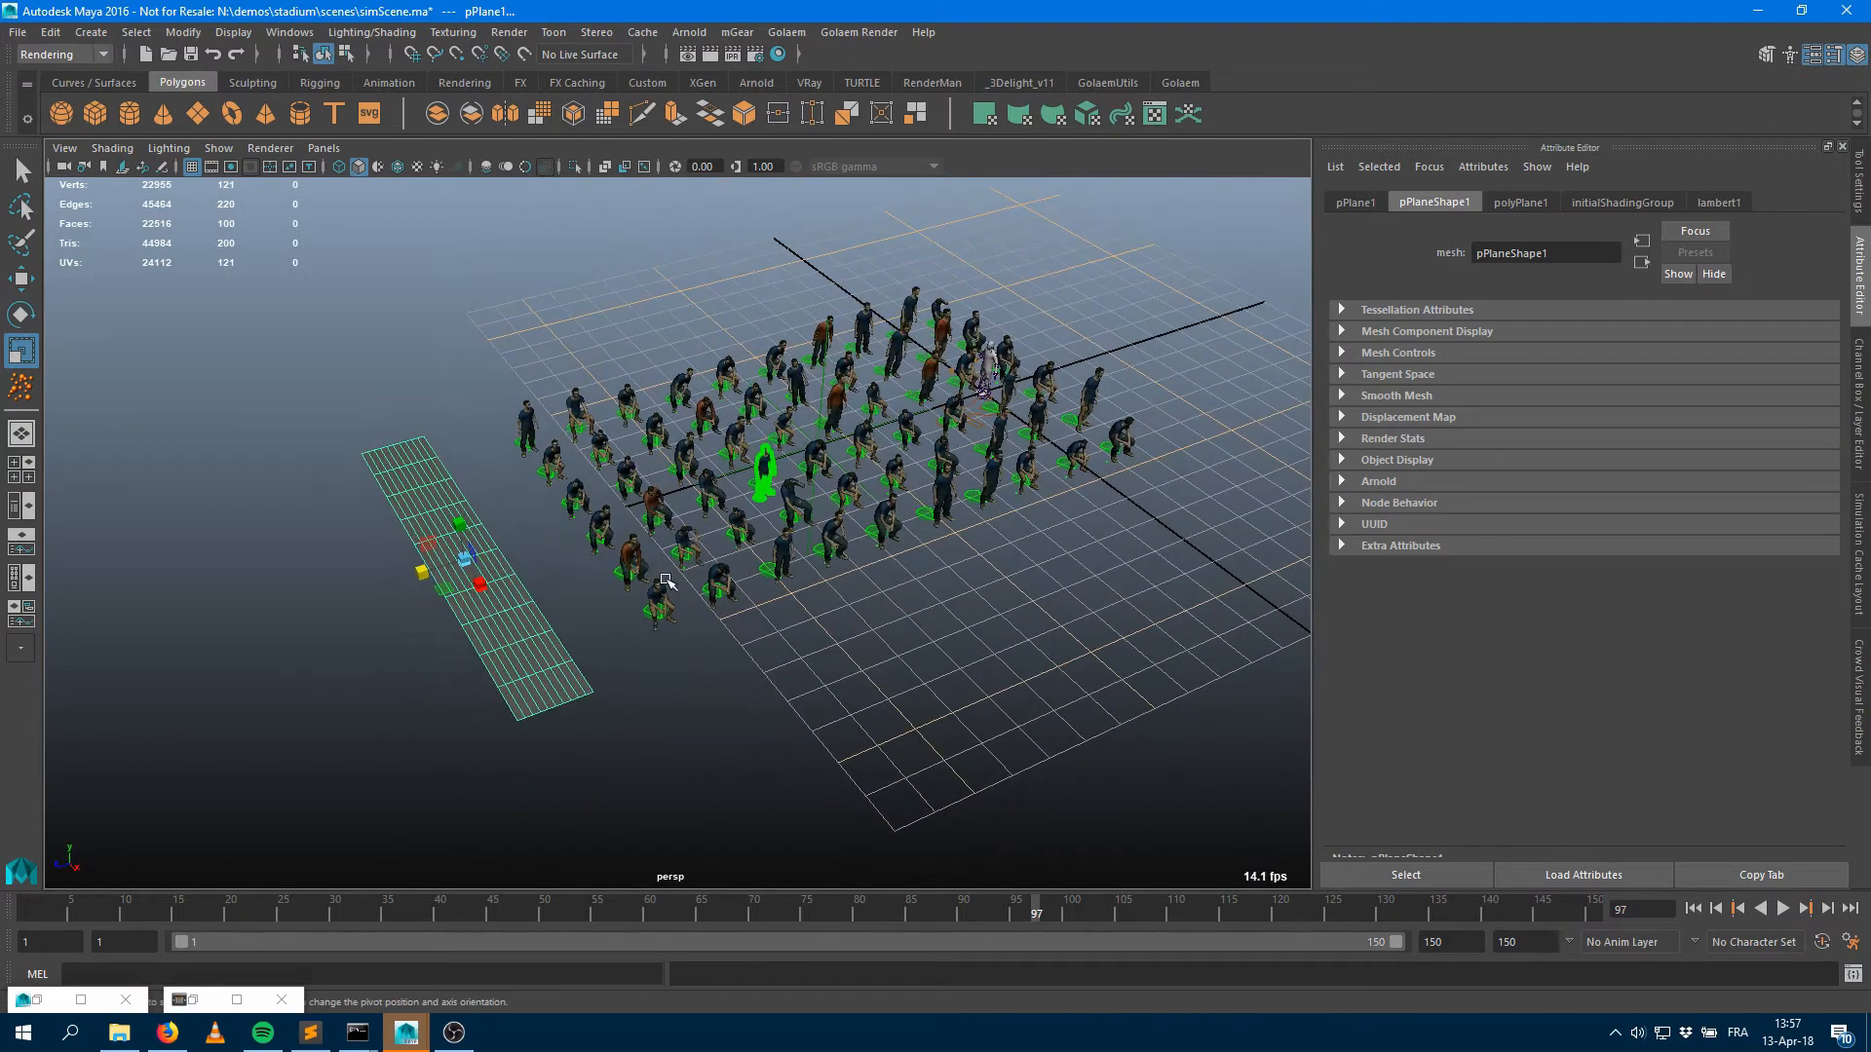
Save the simScene.ma scene and return the timeline to the first frame
{"action": "key", "text": "ctrl+s"}
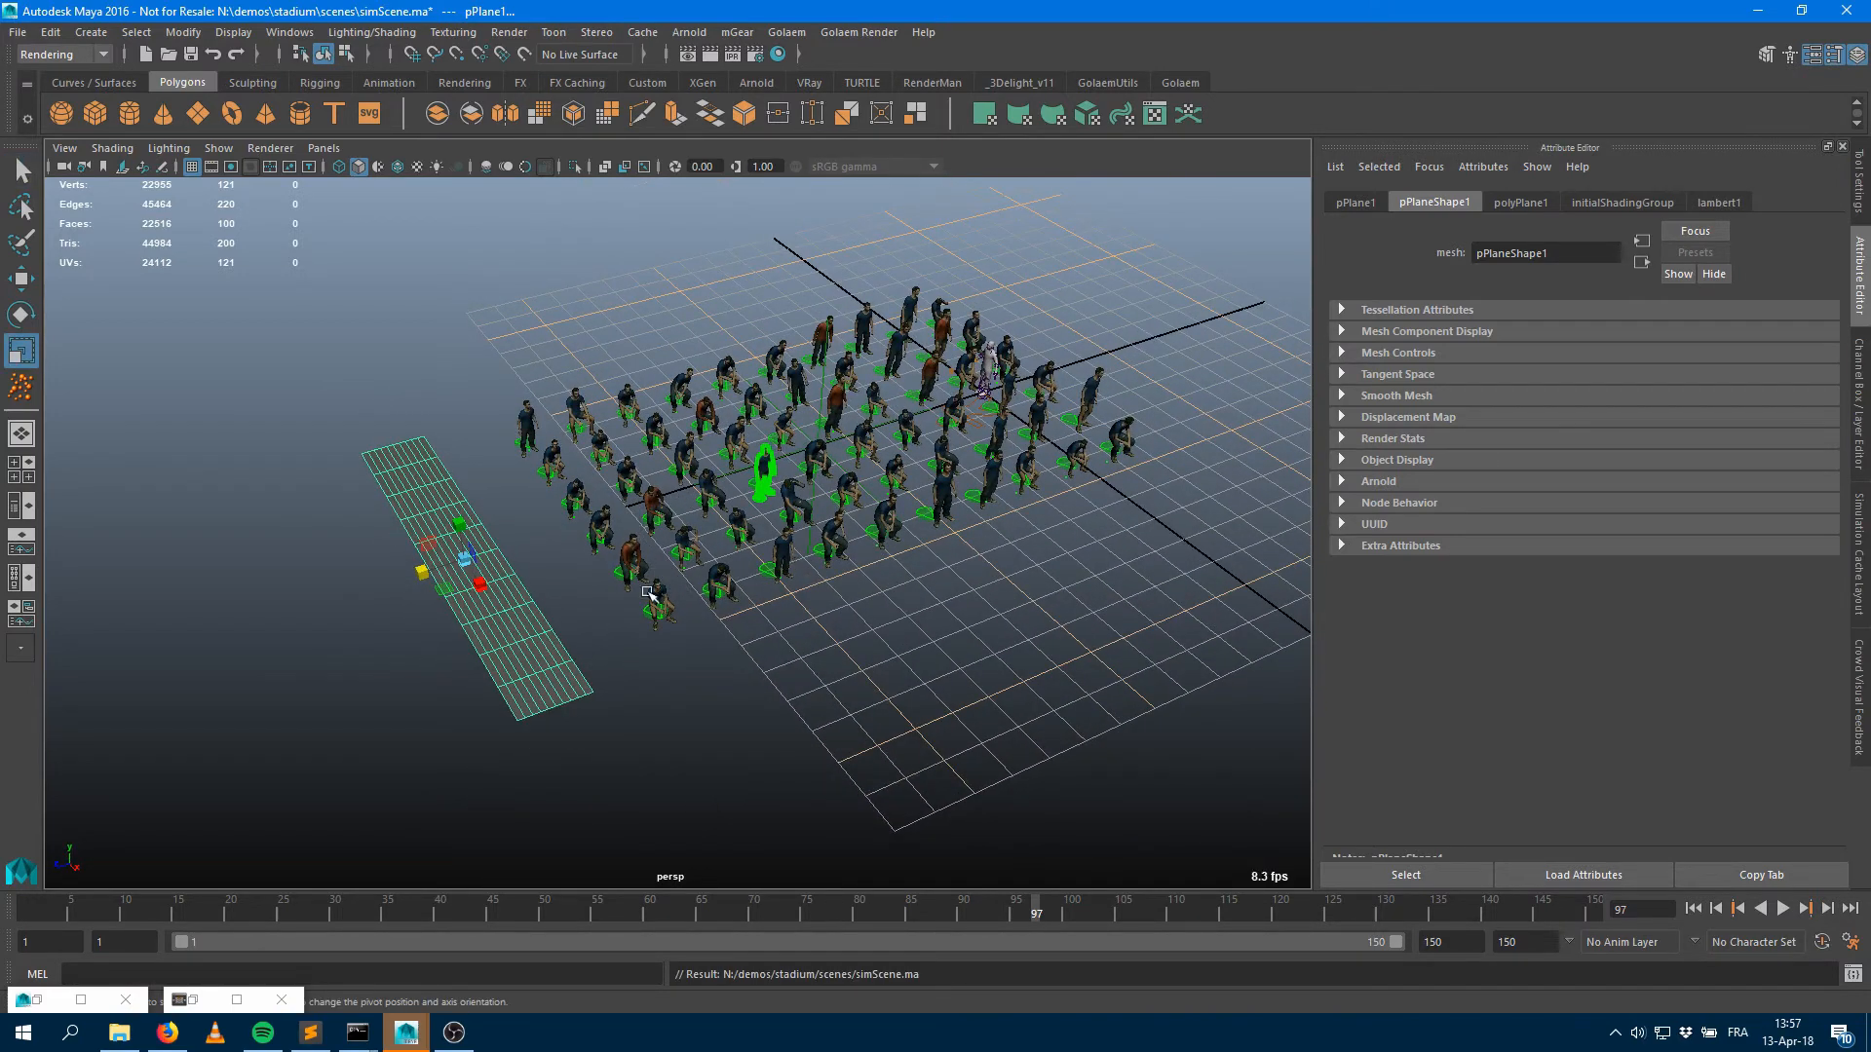
{"action": "left_click", "coordinate": [1693, 908]}
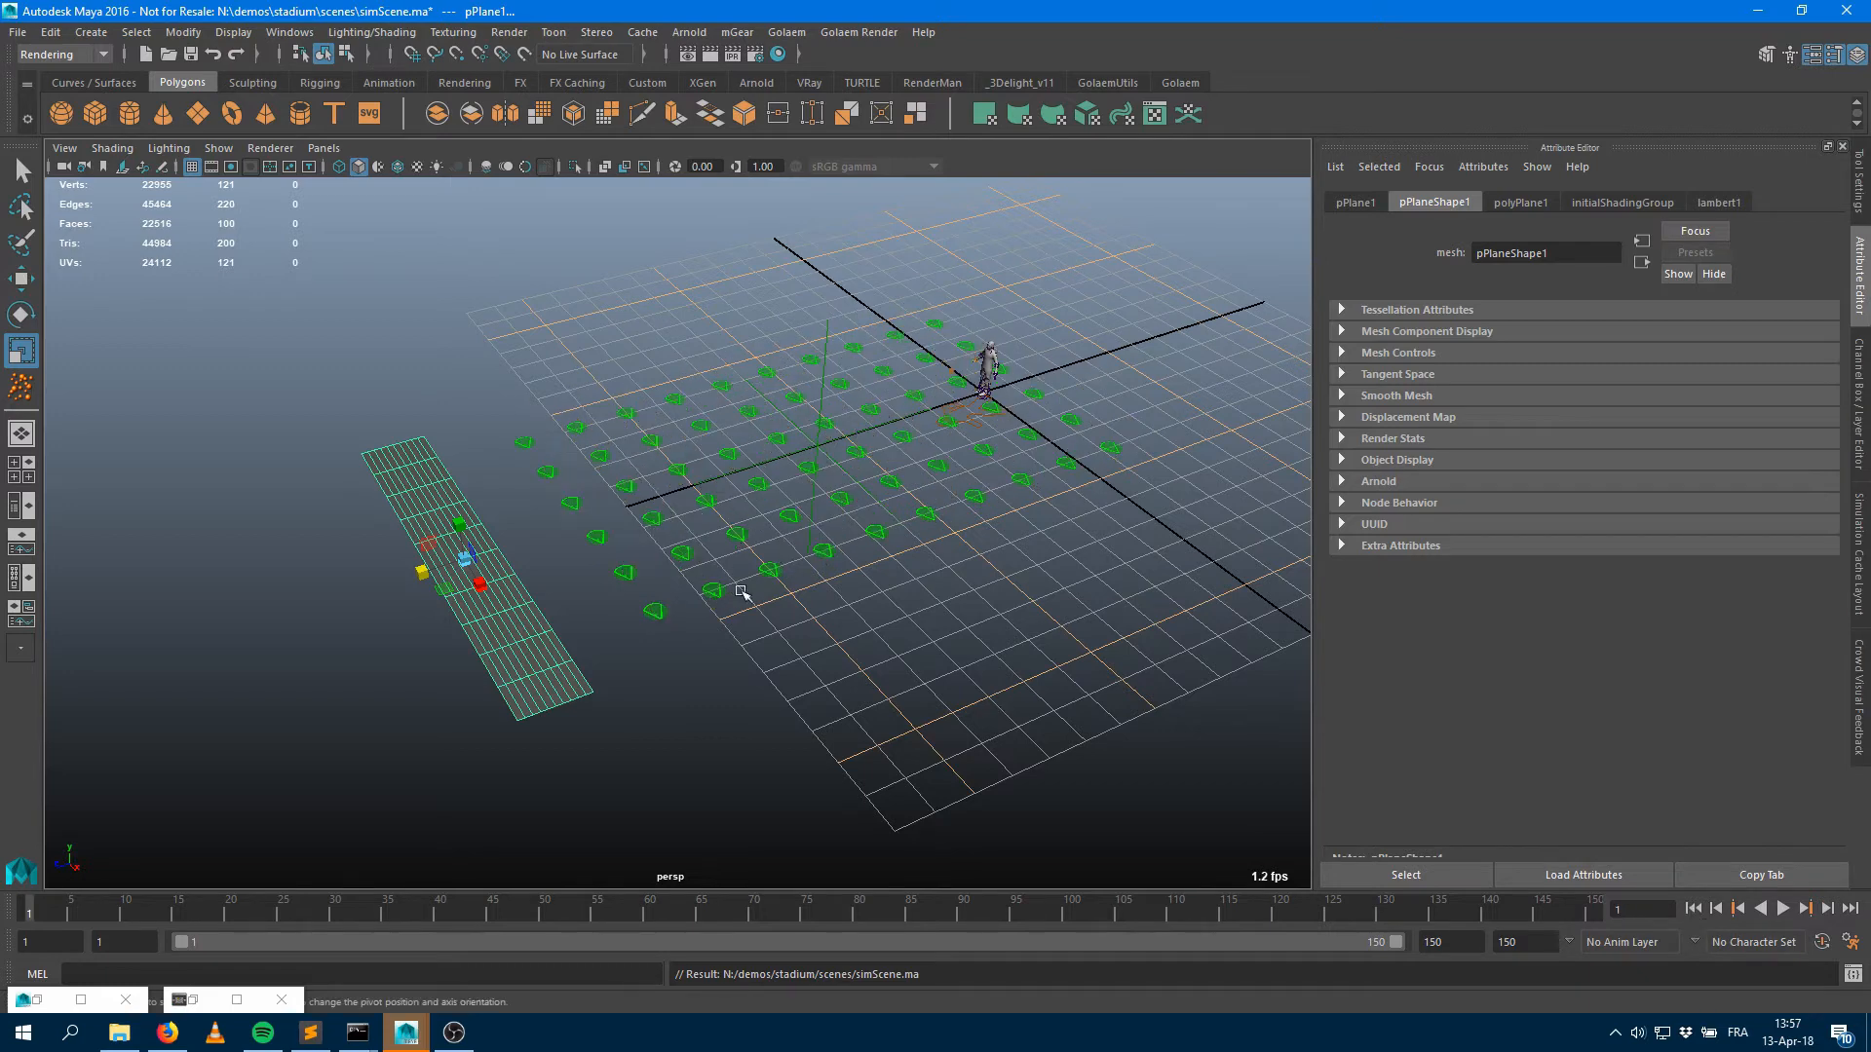
Keyframe the plane at frame 1, moved across to the crowd's far side at frame 50, held until frame 65, and back at frame 105
{"action": "left_click_drag", "start_coordinate": [743, 589], "coordinate": [711, 575], "text": "alt"}
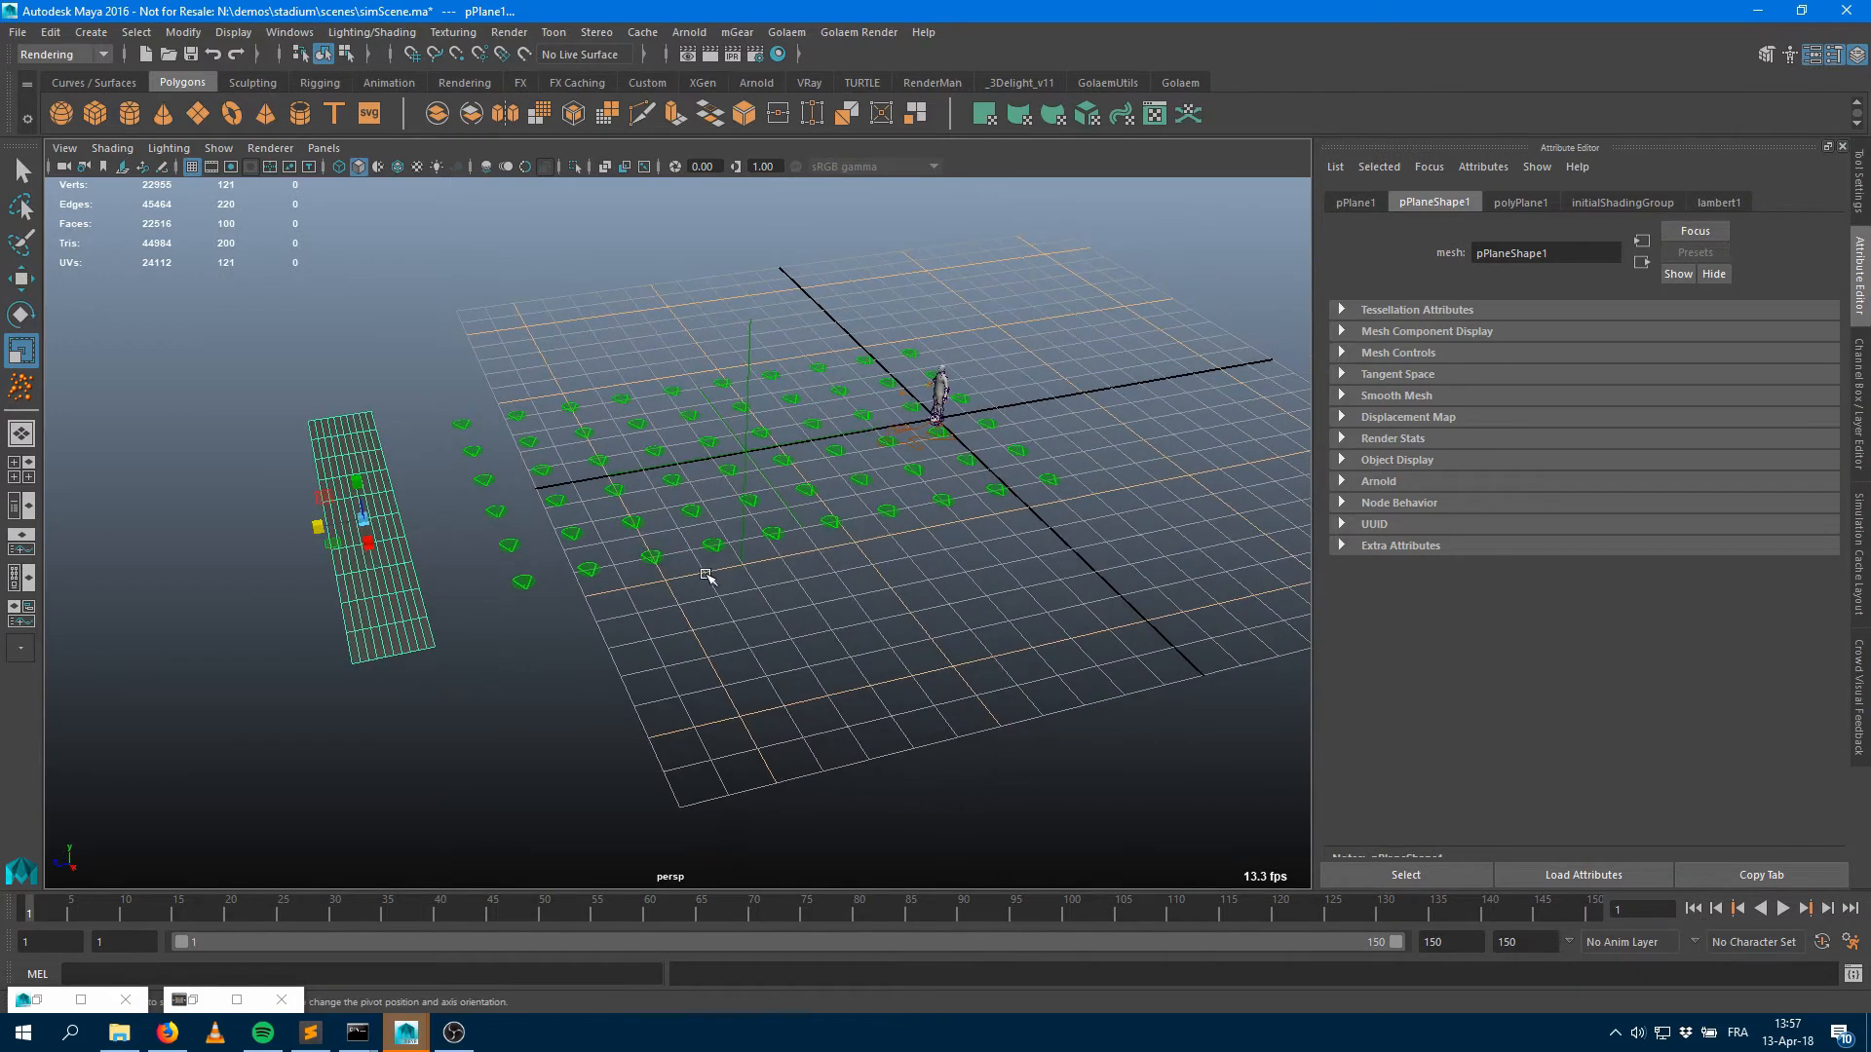
{"action": "key", "text": "r"}
{"action": "left_click", "coordinate": [543, 916]}
{"action": "key", "text": "w"}
{"action": "left_click_drag", "start_coordinate": [312, 523], "coordinate": [1106, 458]}
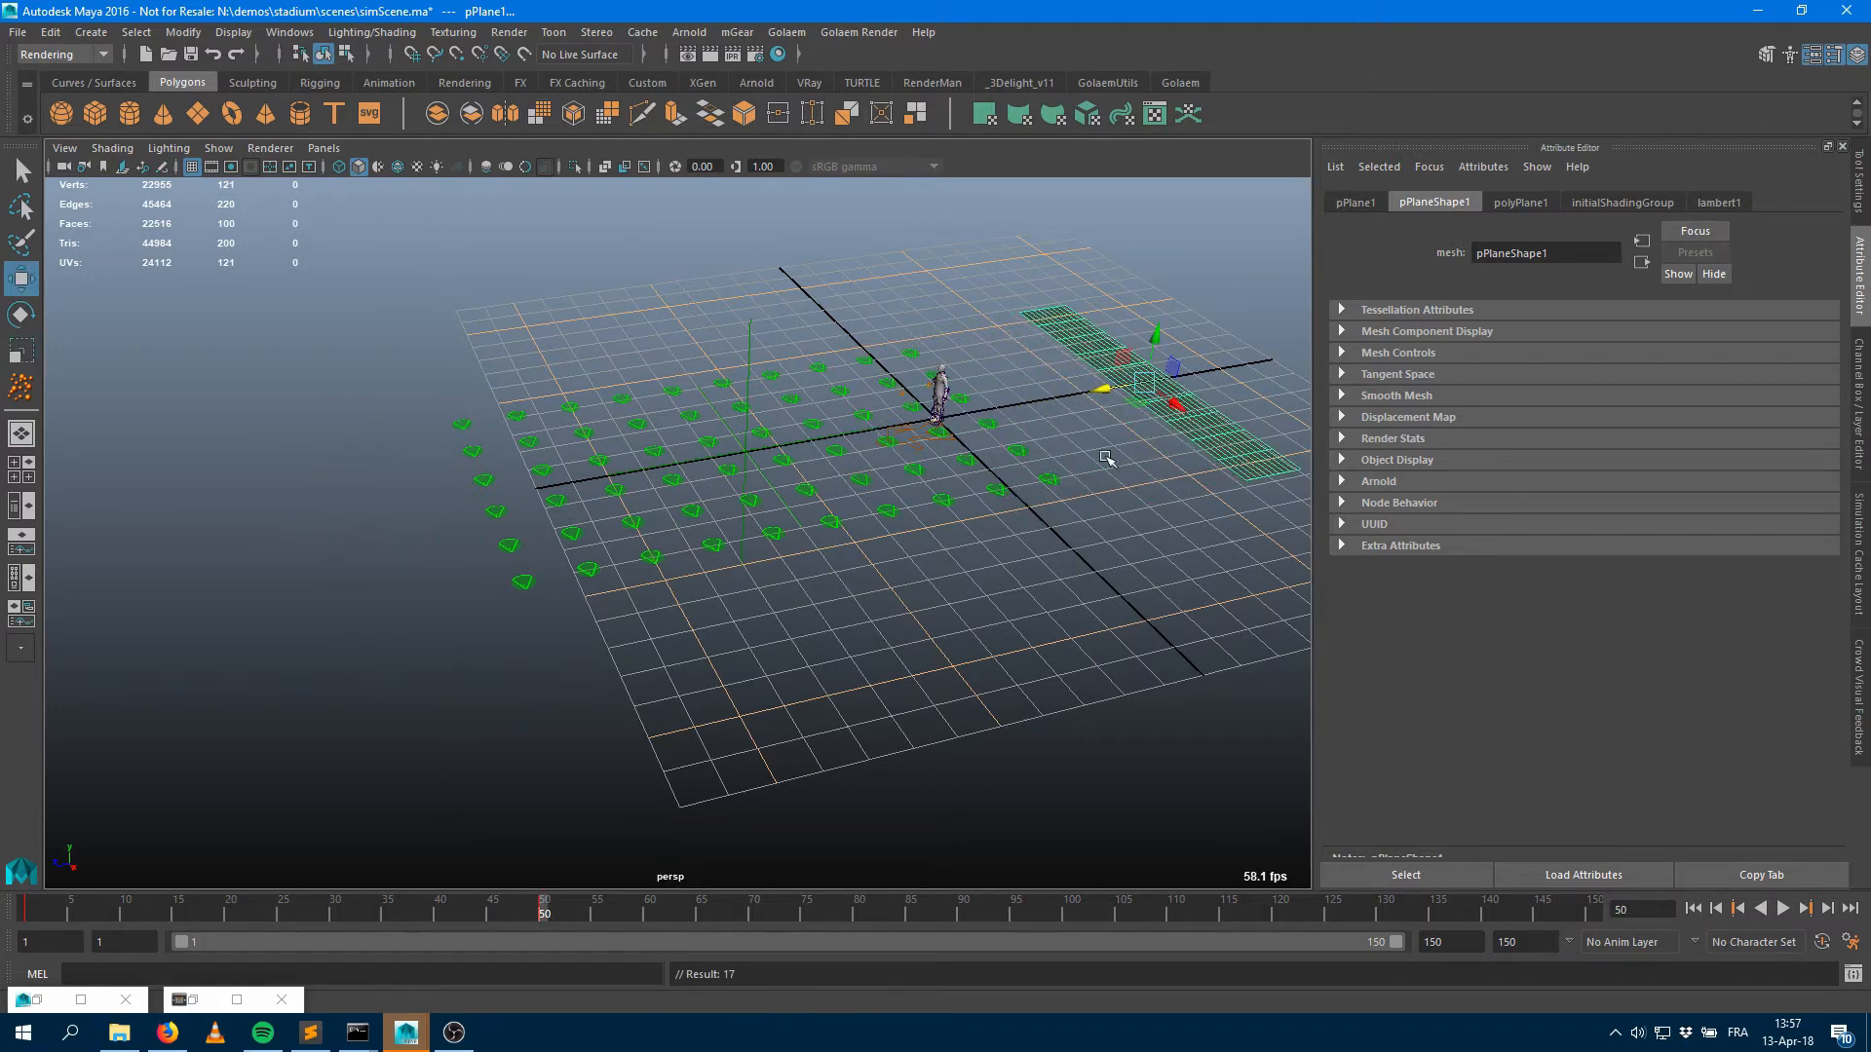
{"action": "left_click", "coordinate": [700, 916]}
{"action": "left_click", "coordinate": [1123, 914]}
{"action": "left_click_drag", "start_coordinate": [1109, 421], "coordinate": [325, 558]}
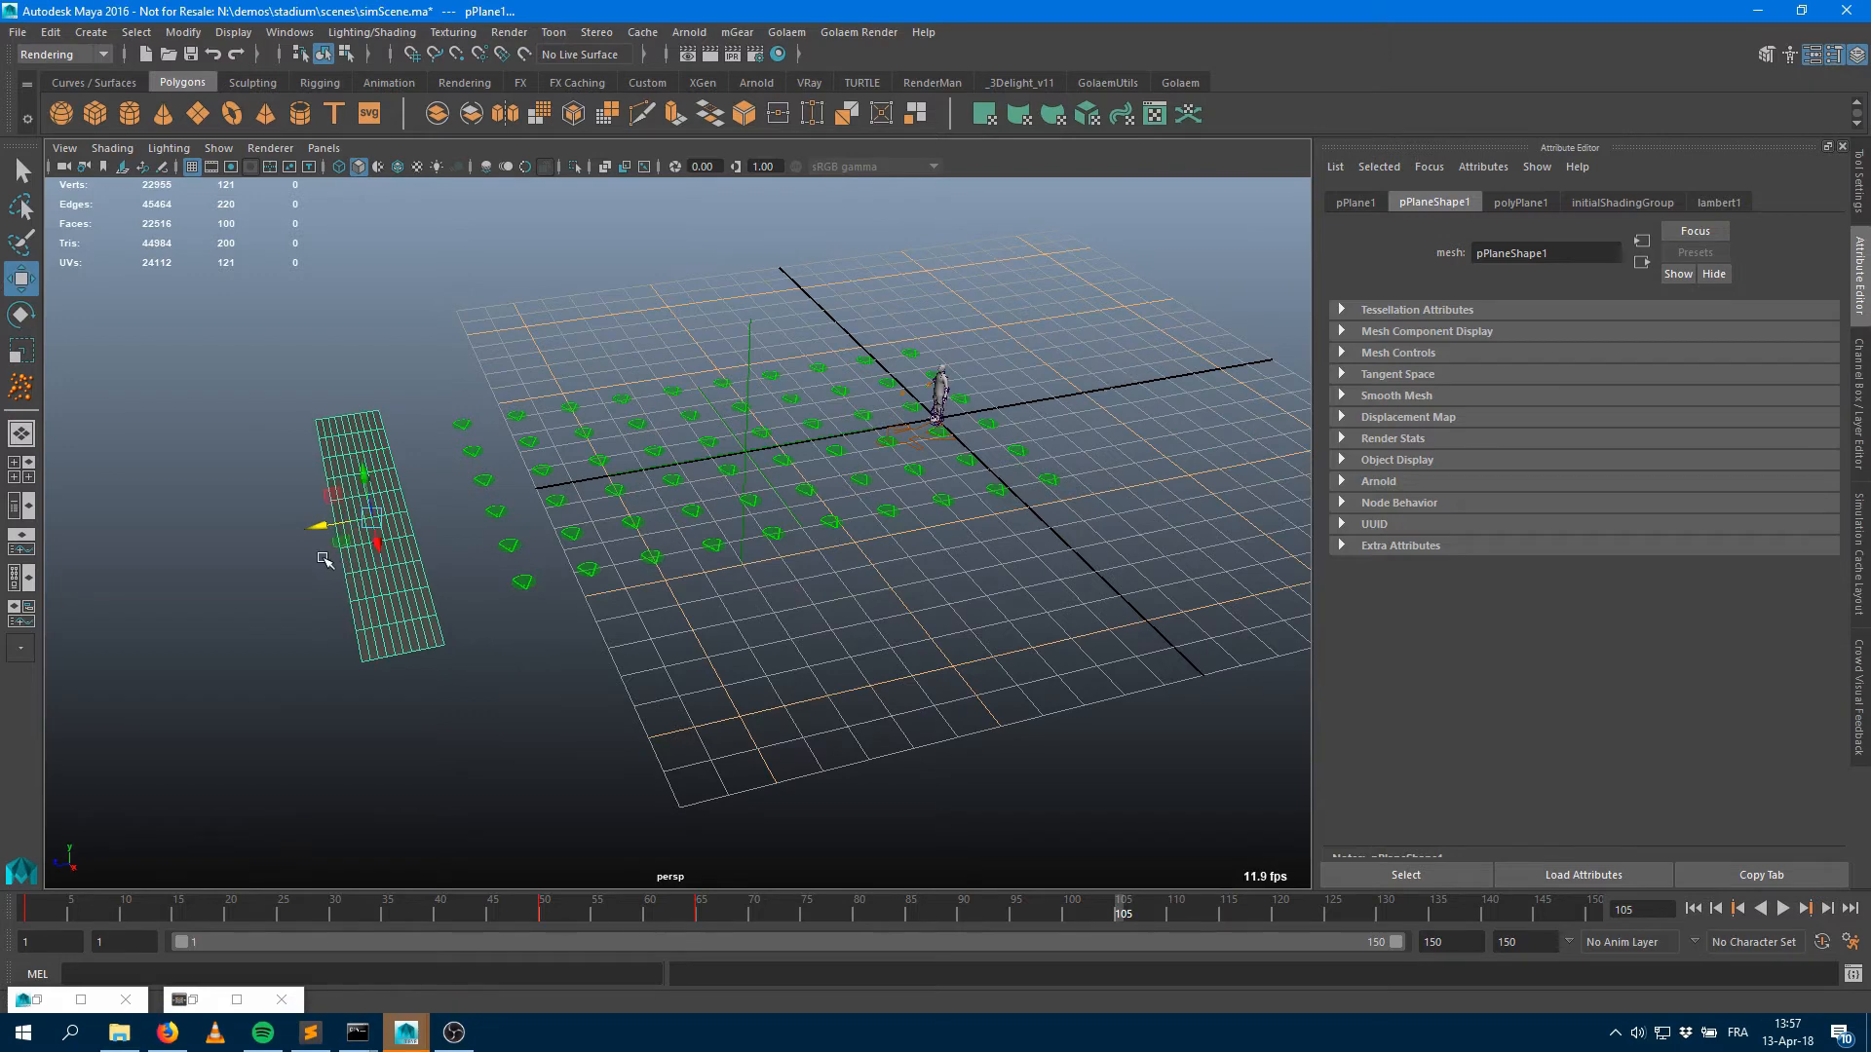
Play back the plane's movement, shift its last two keyframes 18 frames later, and return the timeline to frame 1
{"action": "left_click", "coordinate": [1782, 908]}
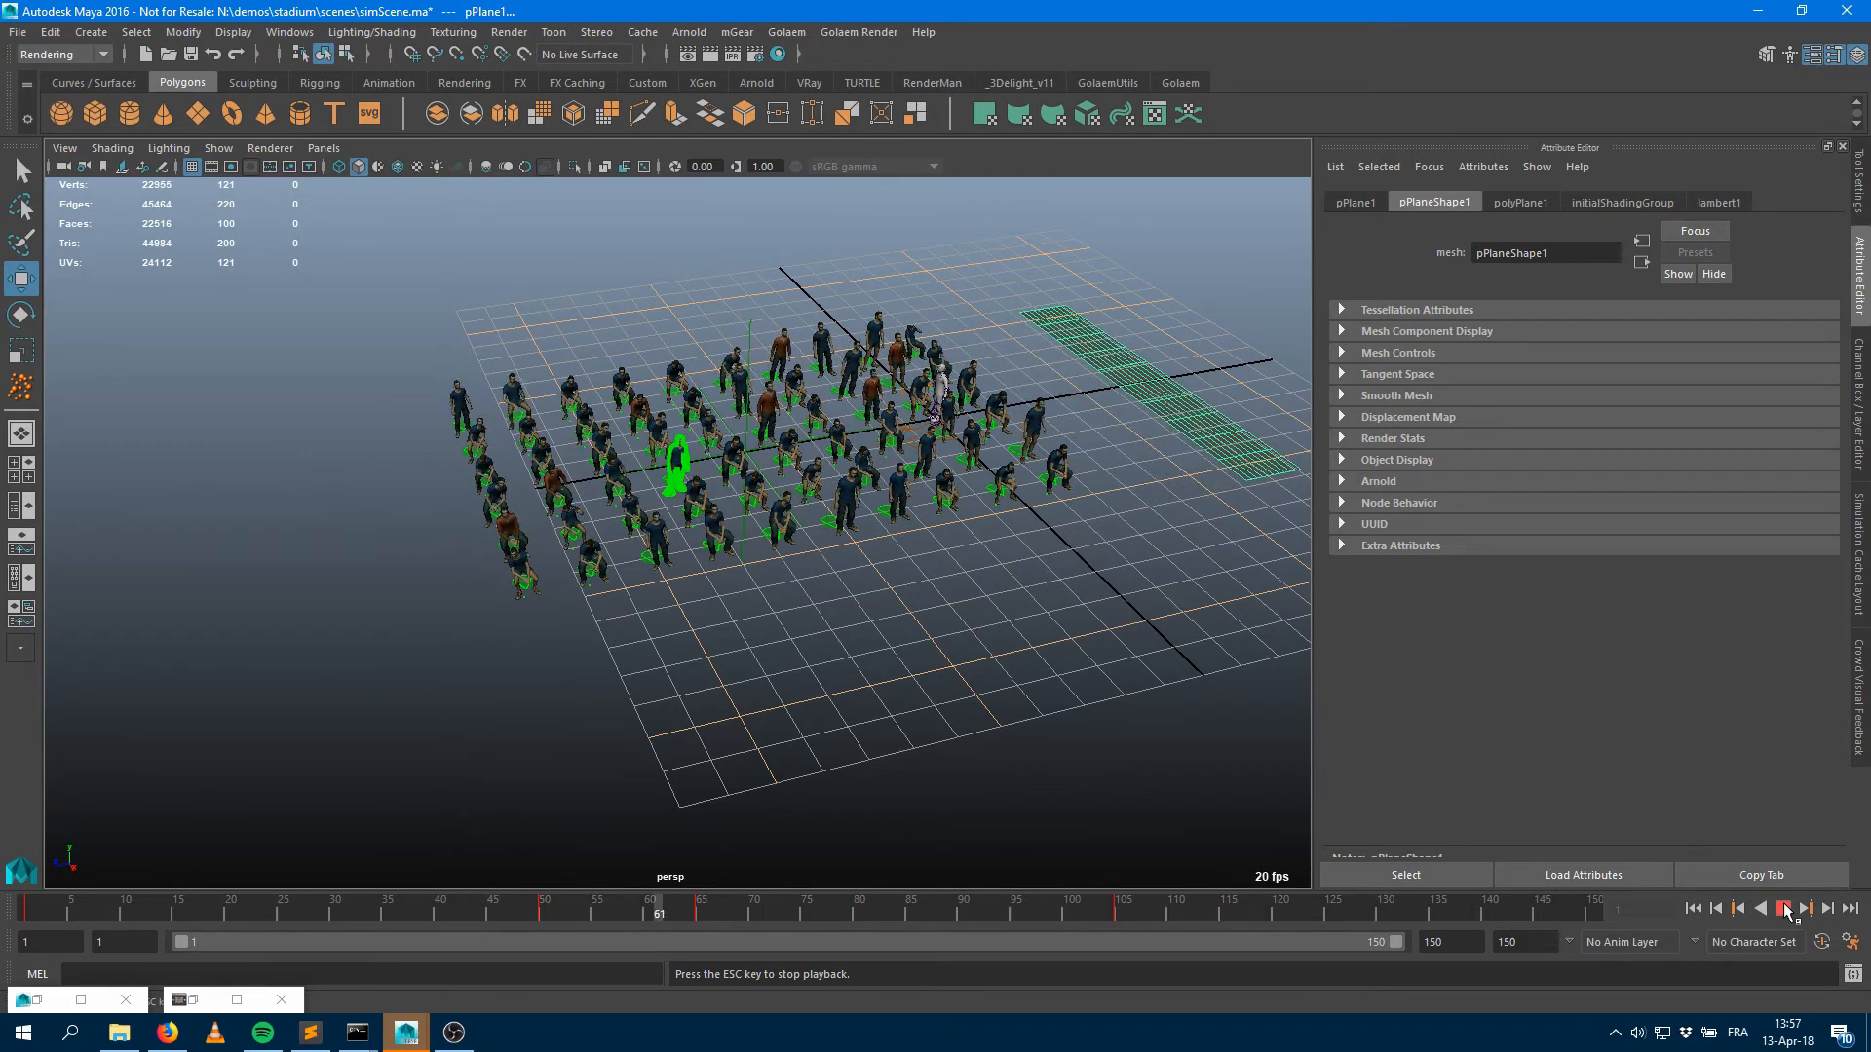
{"action": "left_click", "coordinate": [1782, 908]}
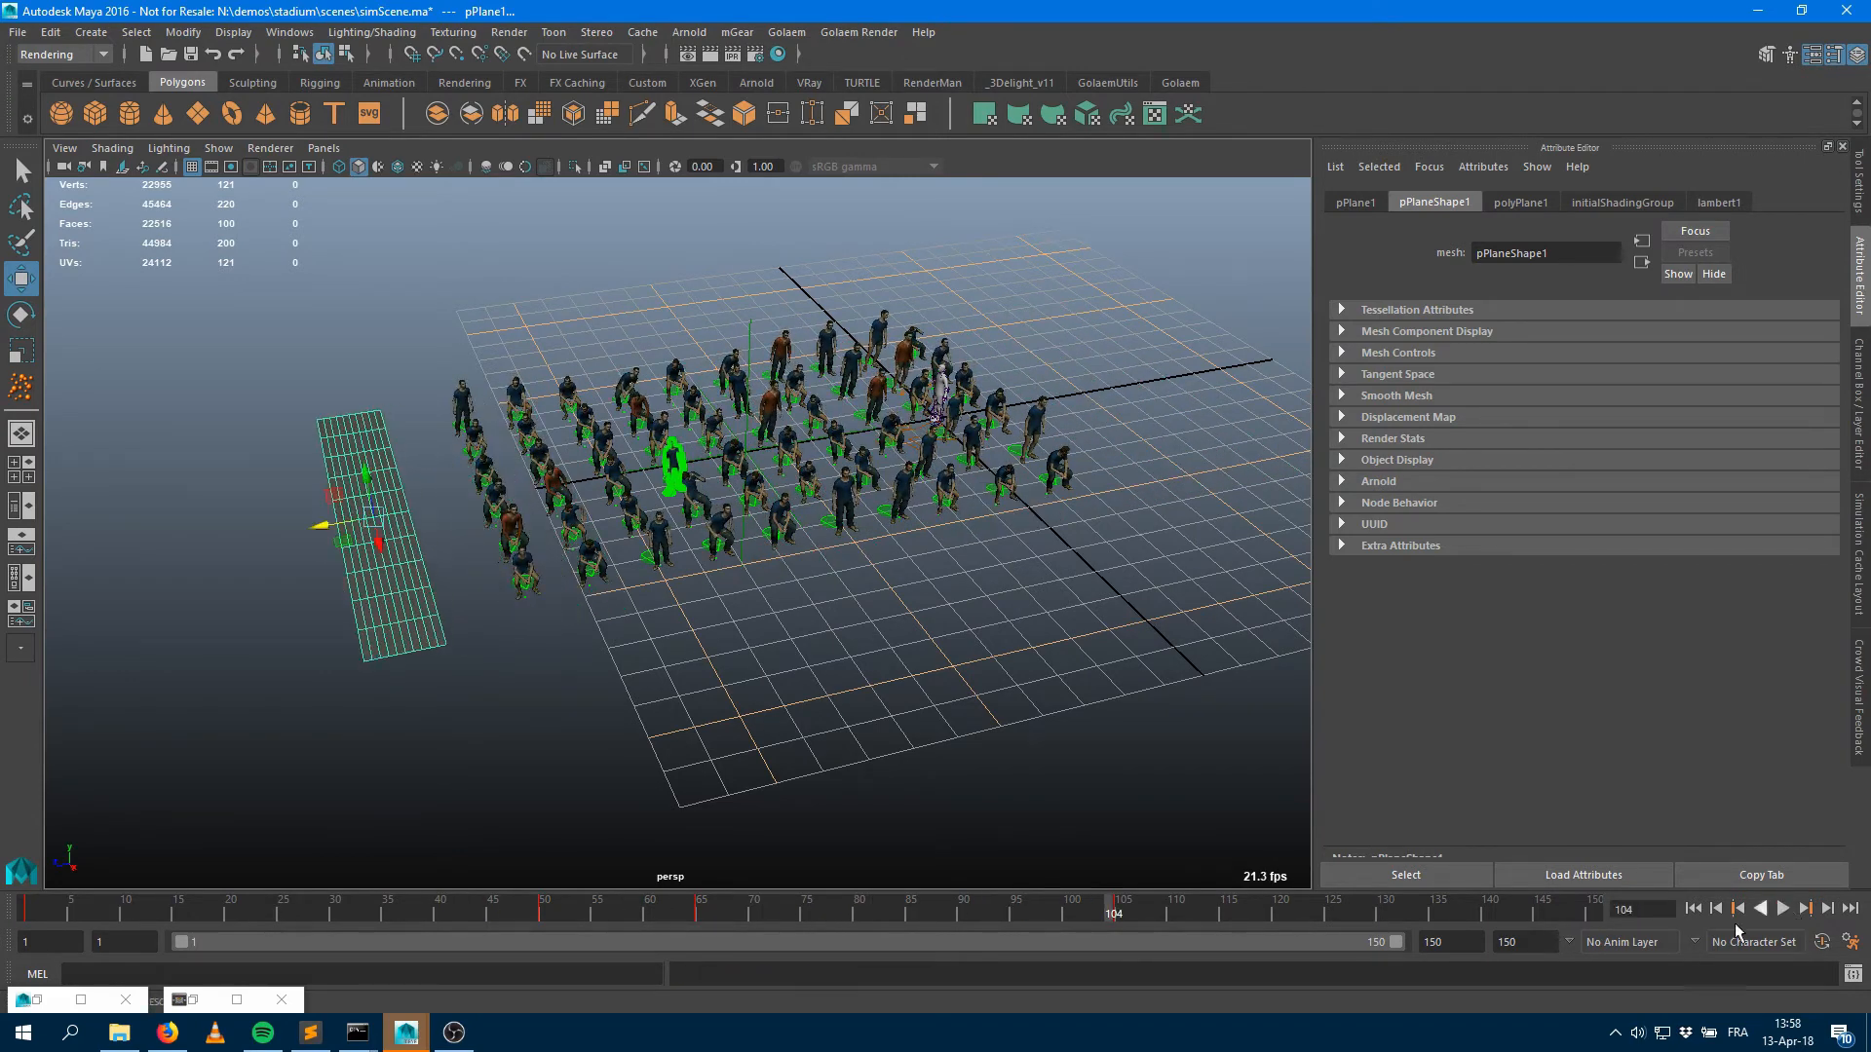
{"action": "left_click_drag", "start_coordinate": [661, 908], "coordinate": [1091, 933], "text": "shift"}
{"action": "left_click_drag", "start_coordinate": [925, 916], "coordinate": [1100, 925]}
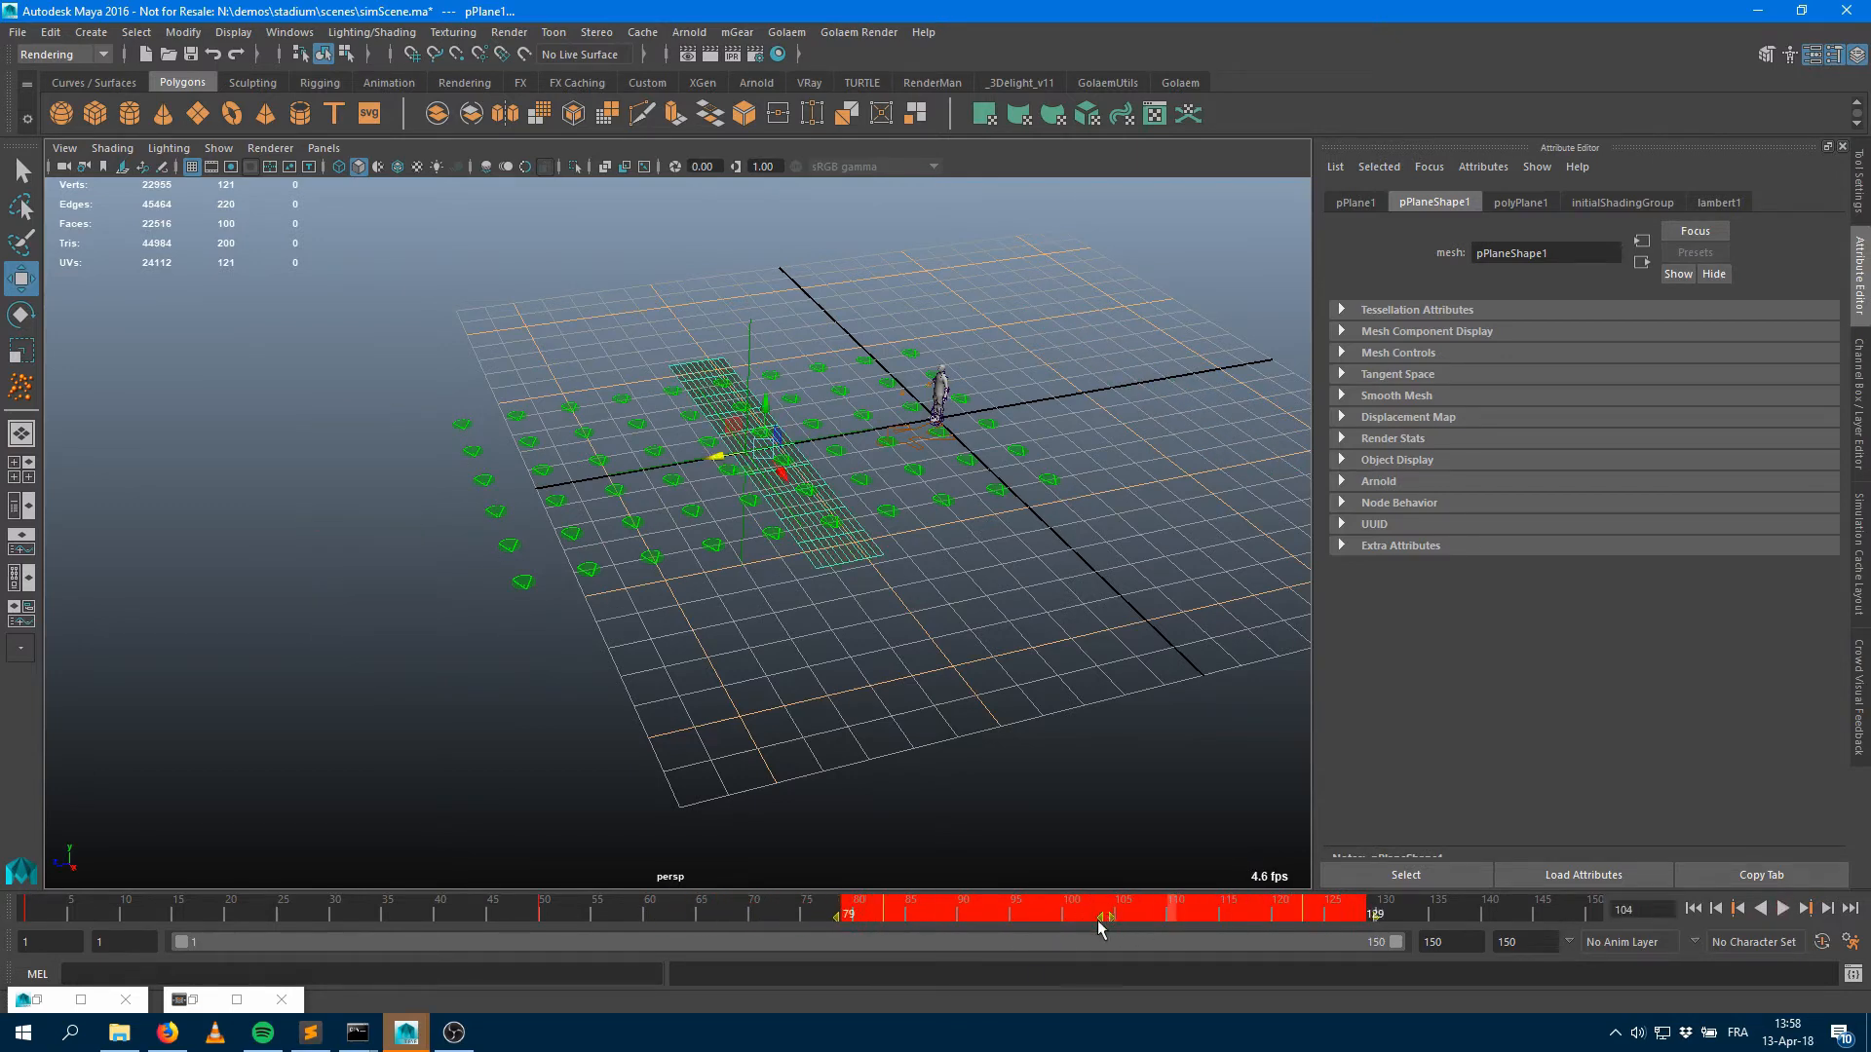
{"action": "left_click", "coordinate": [930, 675]}
{"action": "left_click", "coordinate": [862, 565]}
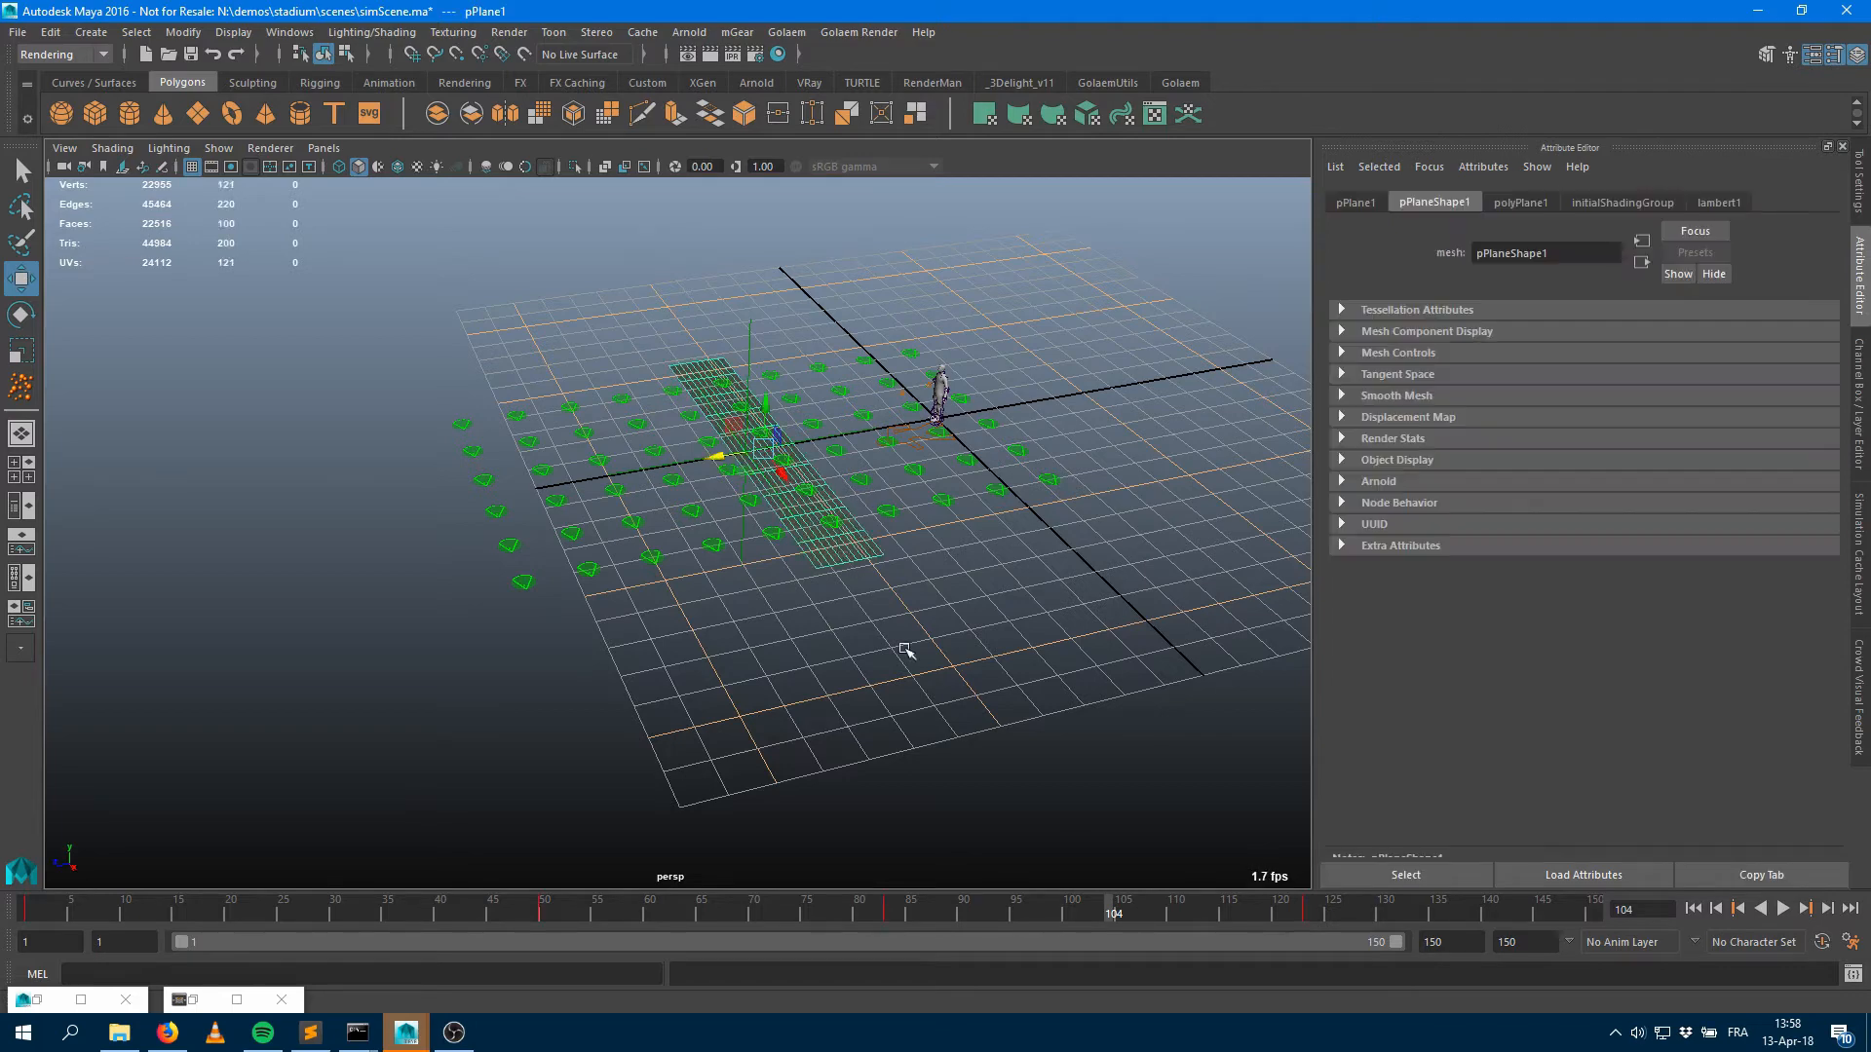
{"action": "left_click", "coordinate": [1693, 909]}
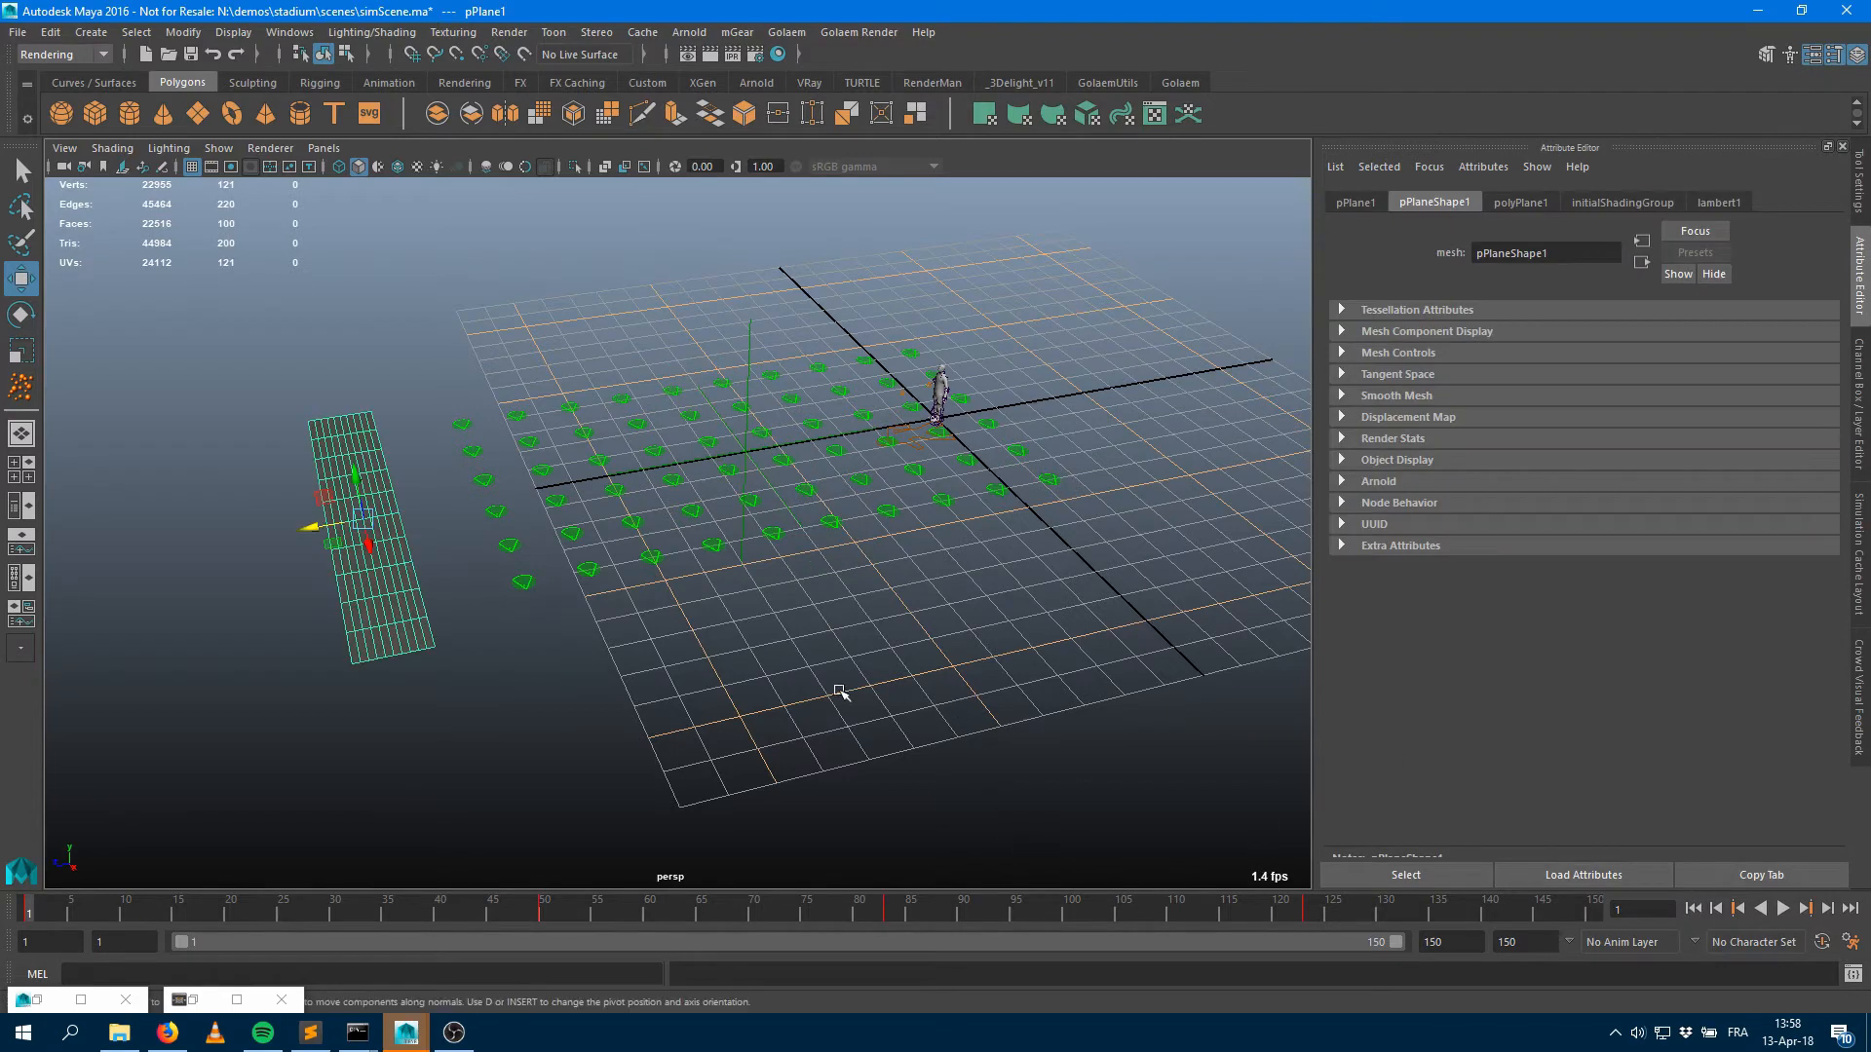
Open the Golaem Behavior Editor, move the walkShape and standShape nodes lower in the graph, and reposition the editor window
{"action": "left_click", "coordinate": [1109, 82]}
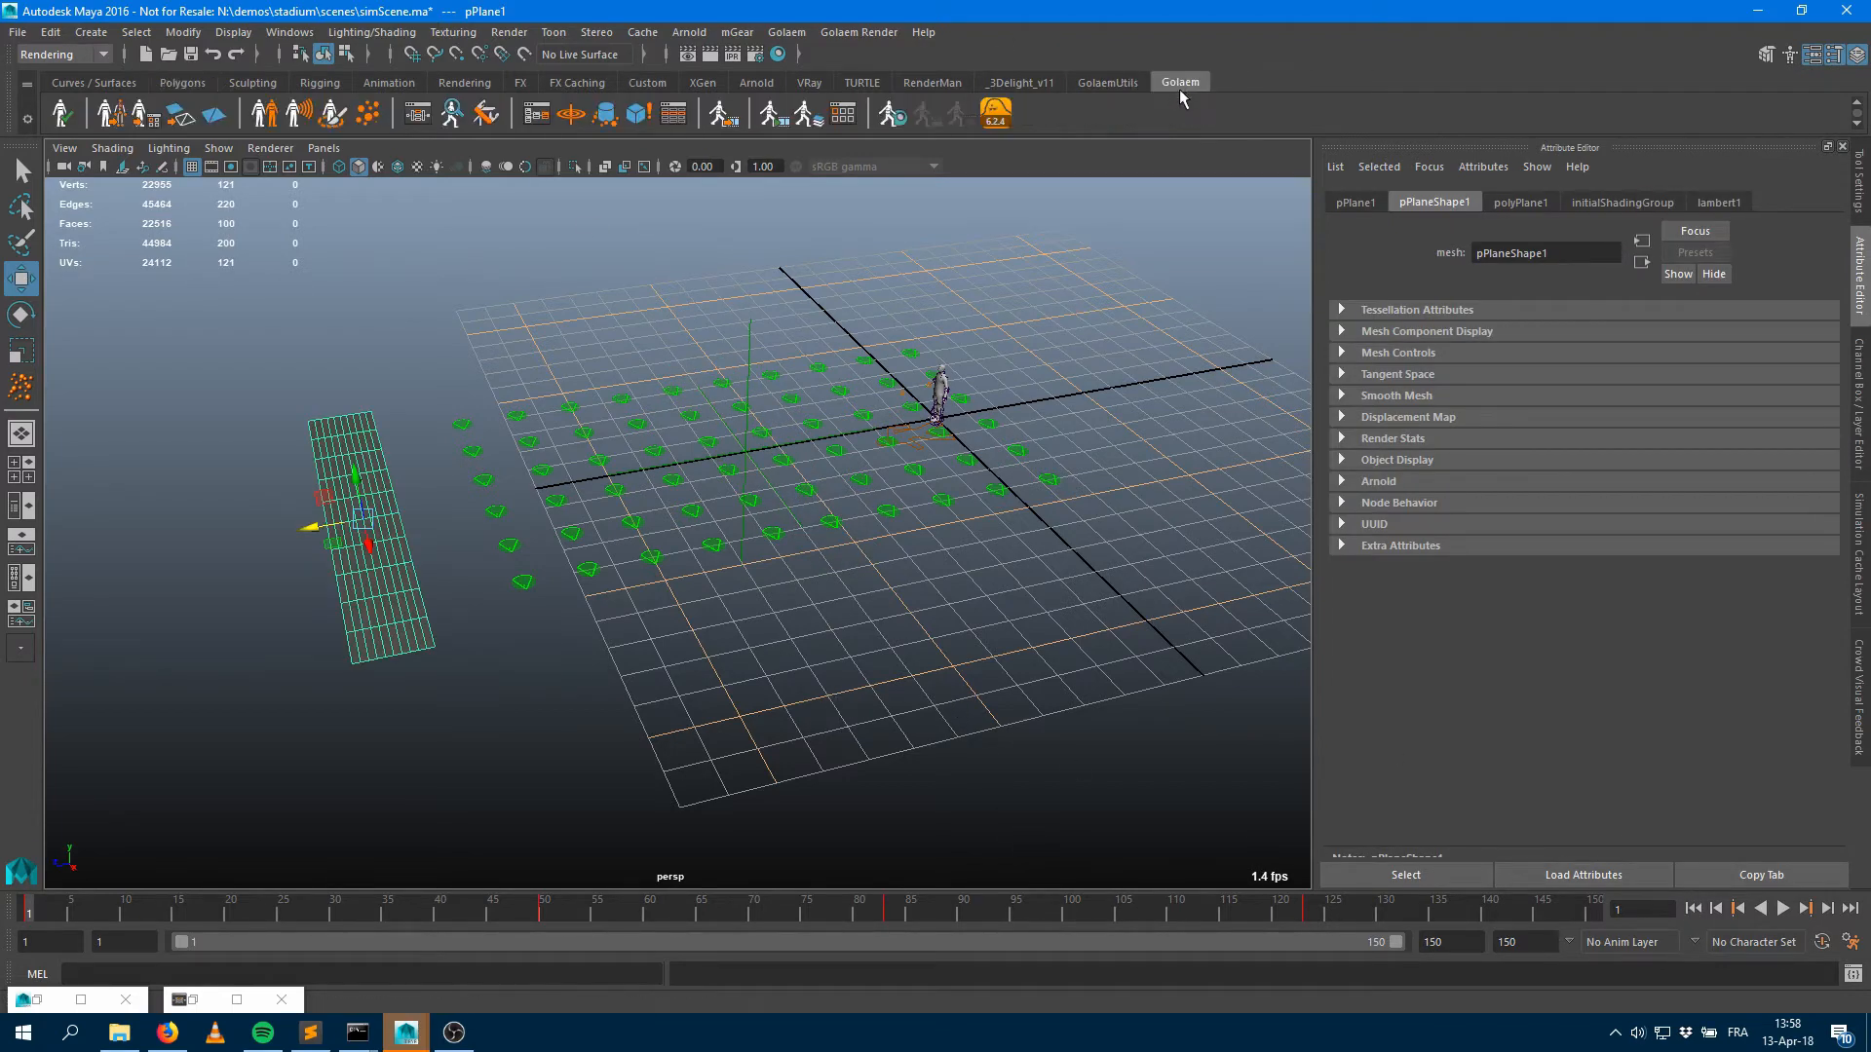
{"action": "left_click", "coordinate": [421, 114]}
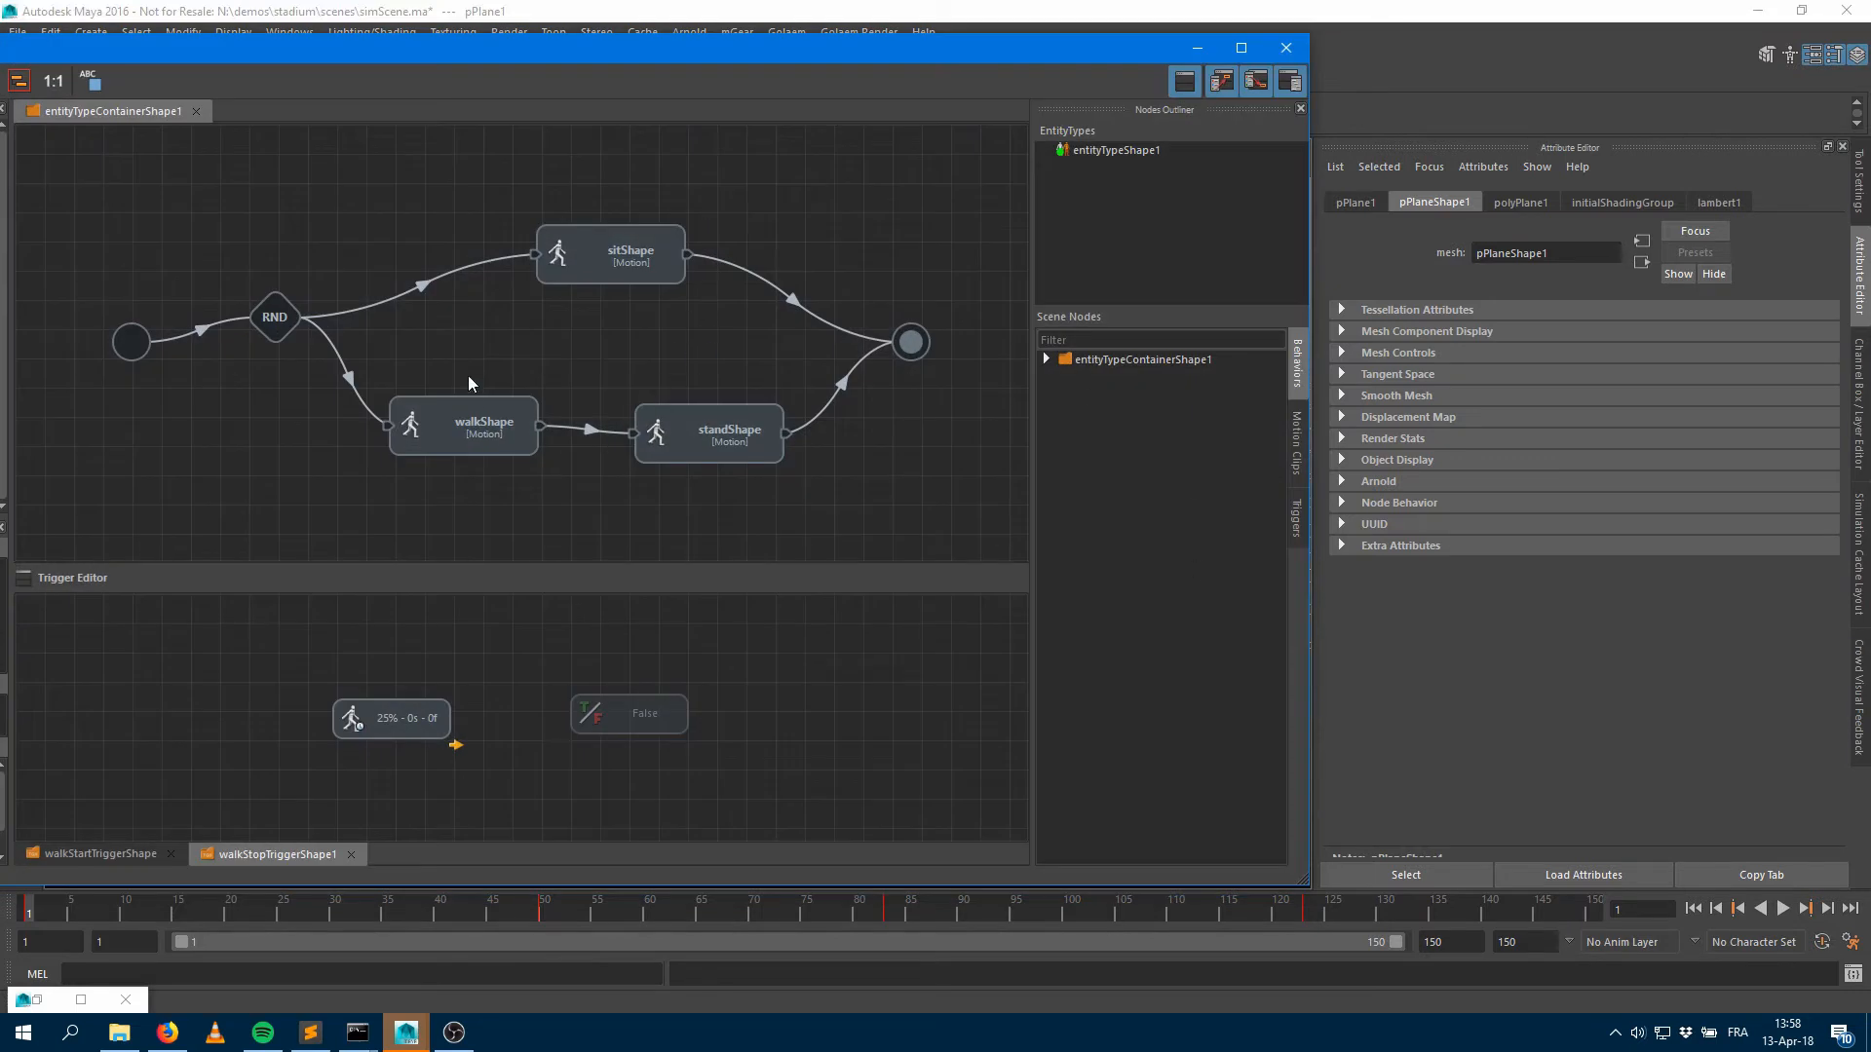
{"action": "left_click_drag", "start_coordinate": [468, 374], "coordinate": [698, 477]}
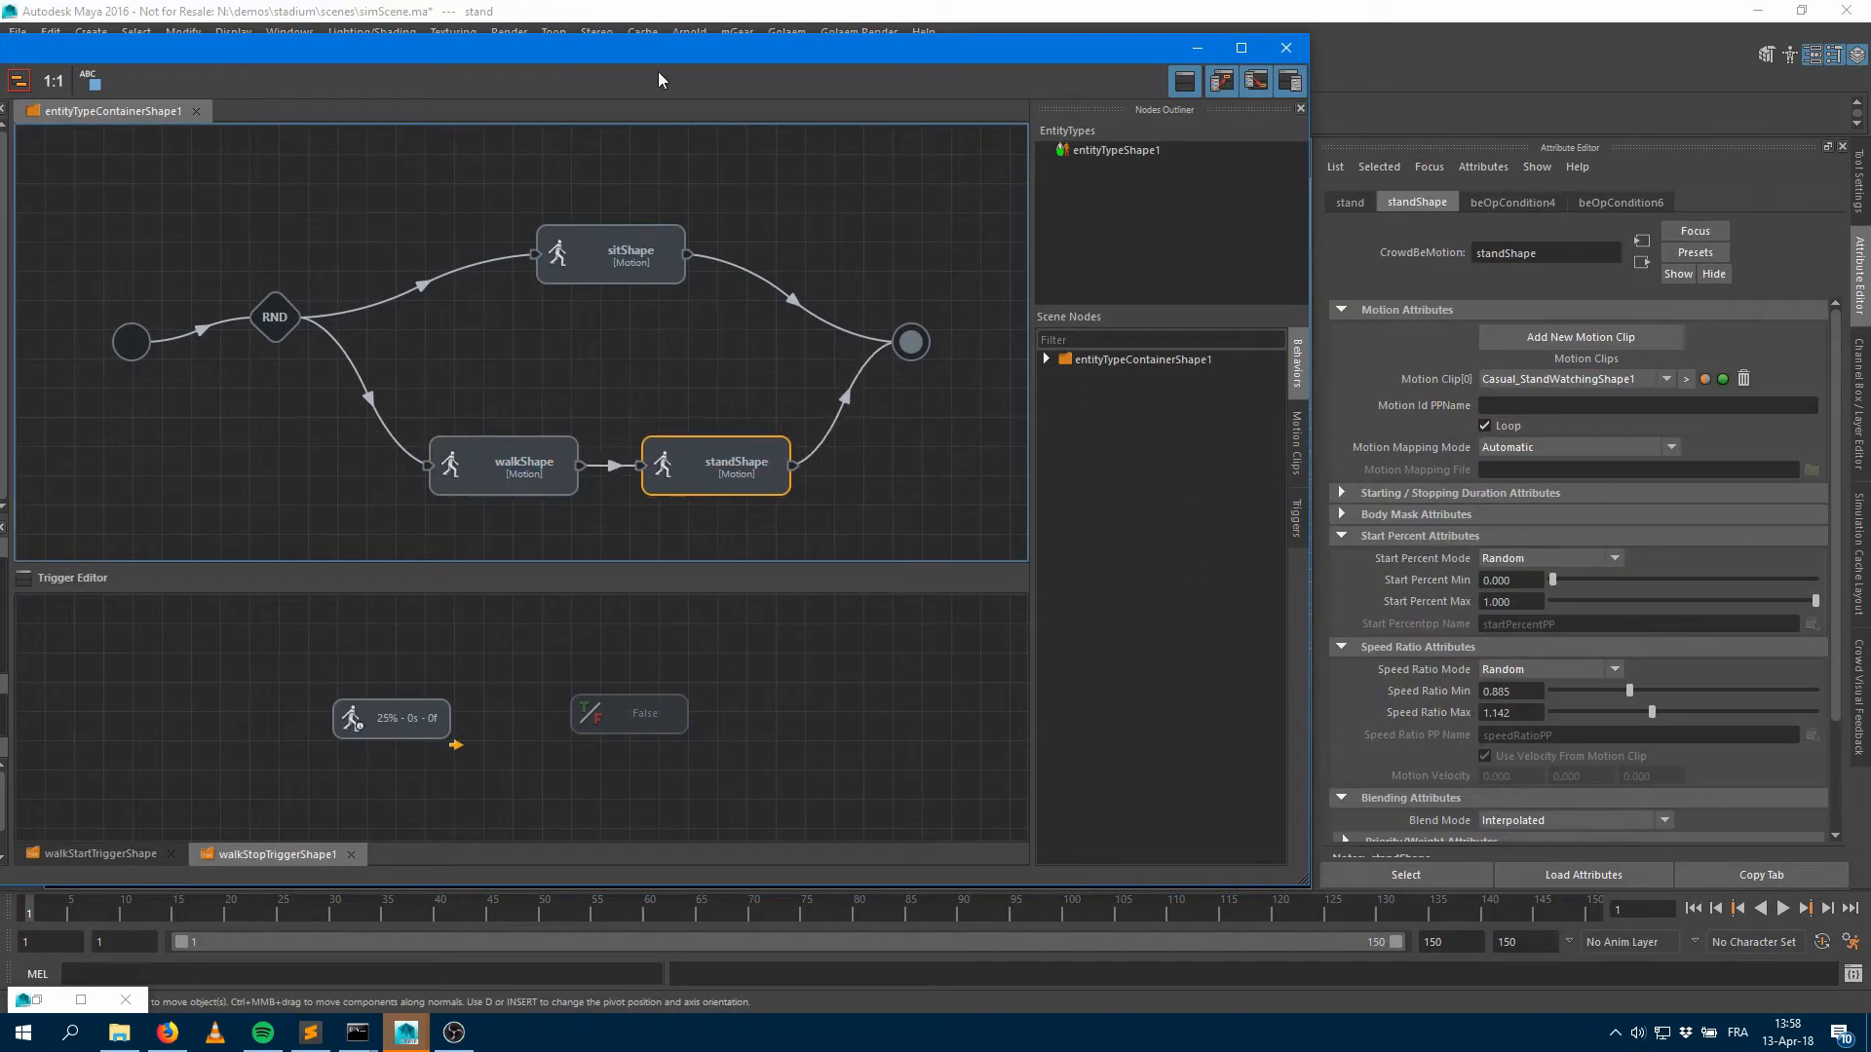
{"action": "left_click_drag", "start_coordinate": [652, 55], "coordinate": [908, 491]}
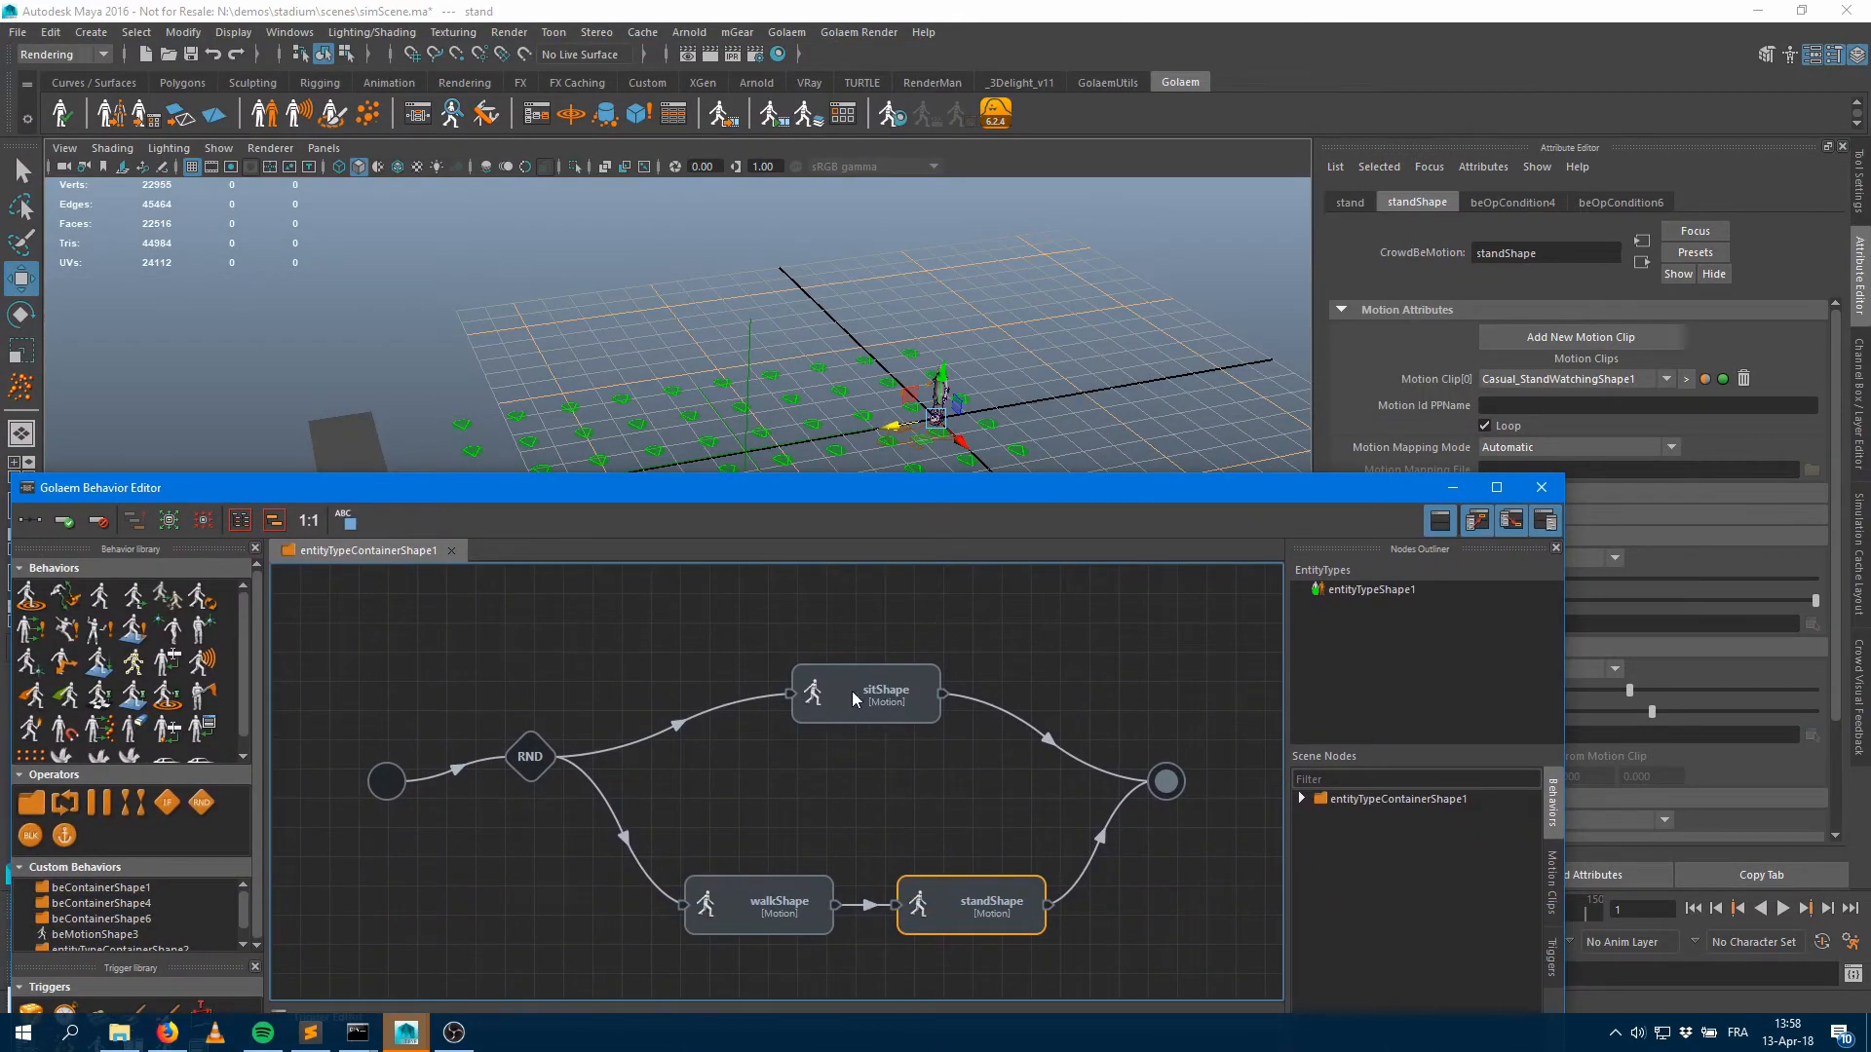
Add a Motion behavior to the graph and load Casual_SitWave_1.gmo from the project's golaem/motions folder as its motion clip
{"action": "left_click_drag", "start_coordinate": [109, 612], "coordinate": [645, 616]}
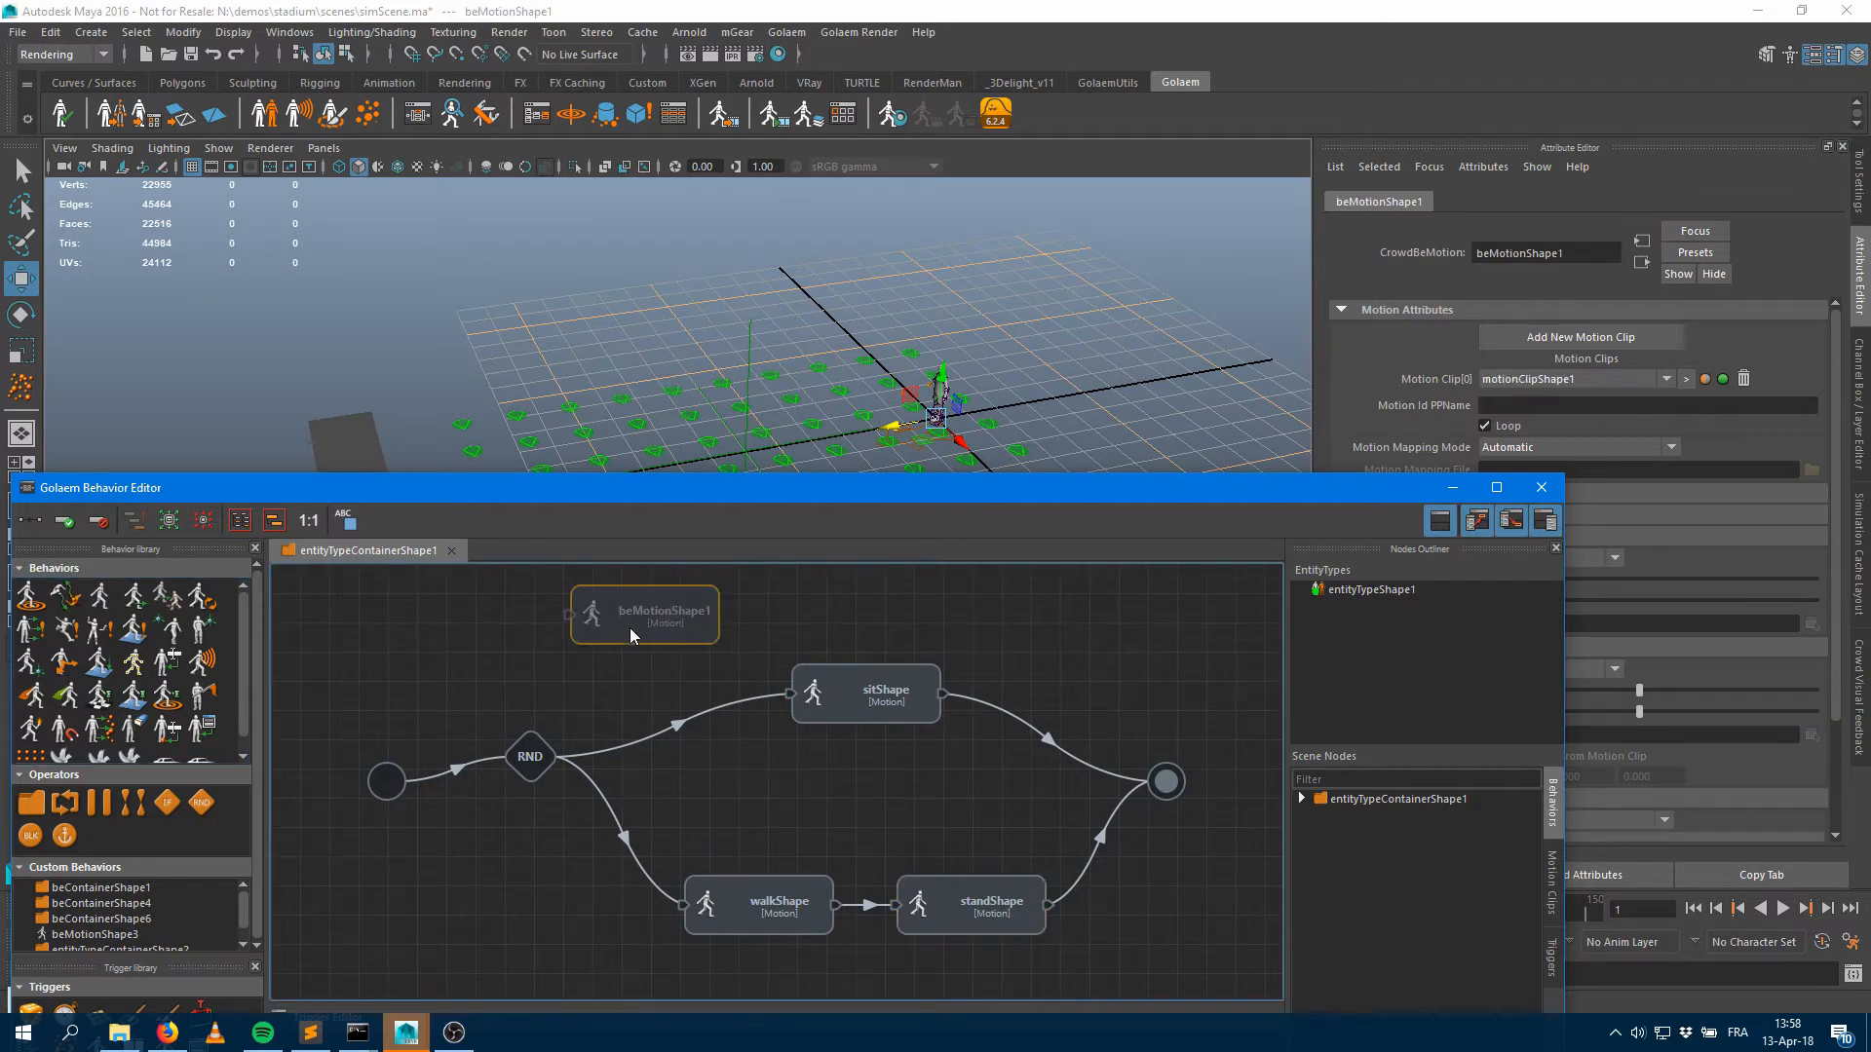
{"action": "double_click", "coordinate": [630, 627]}
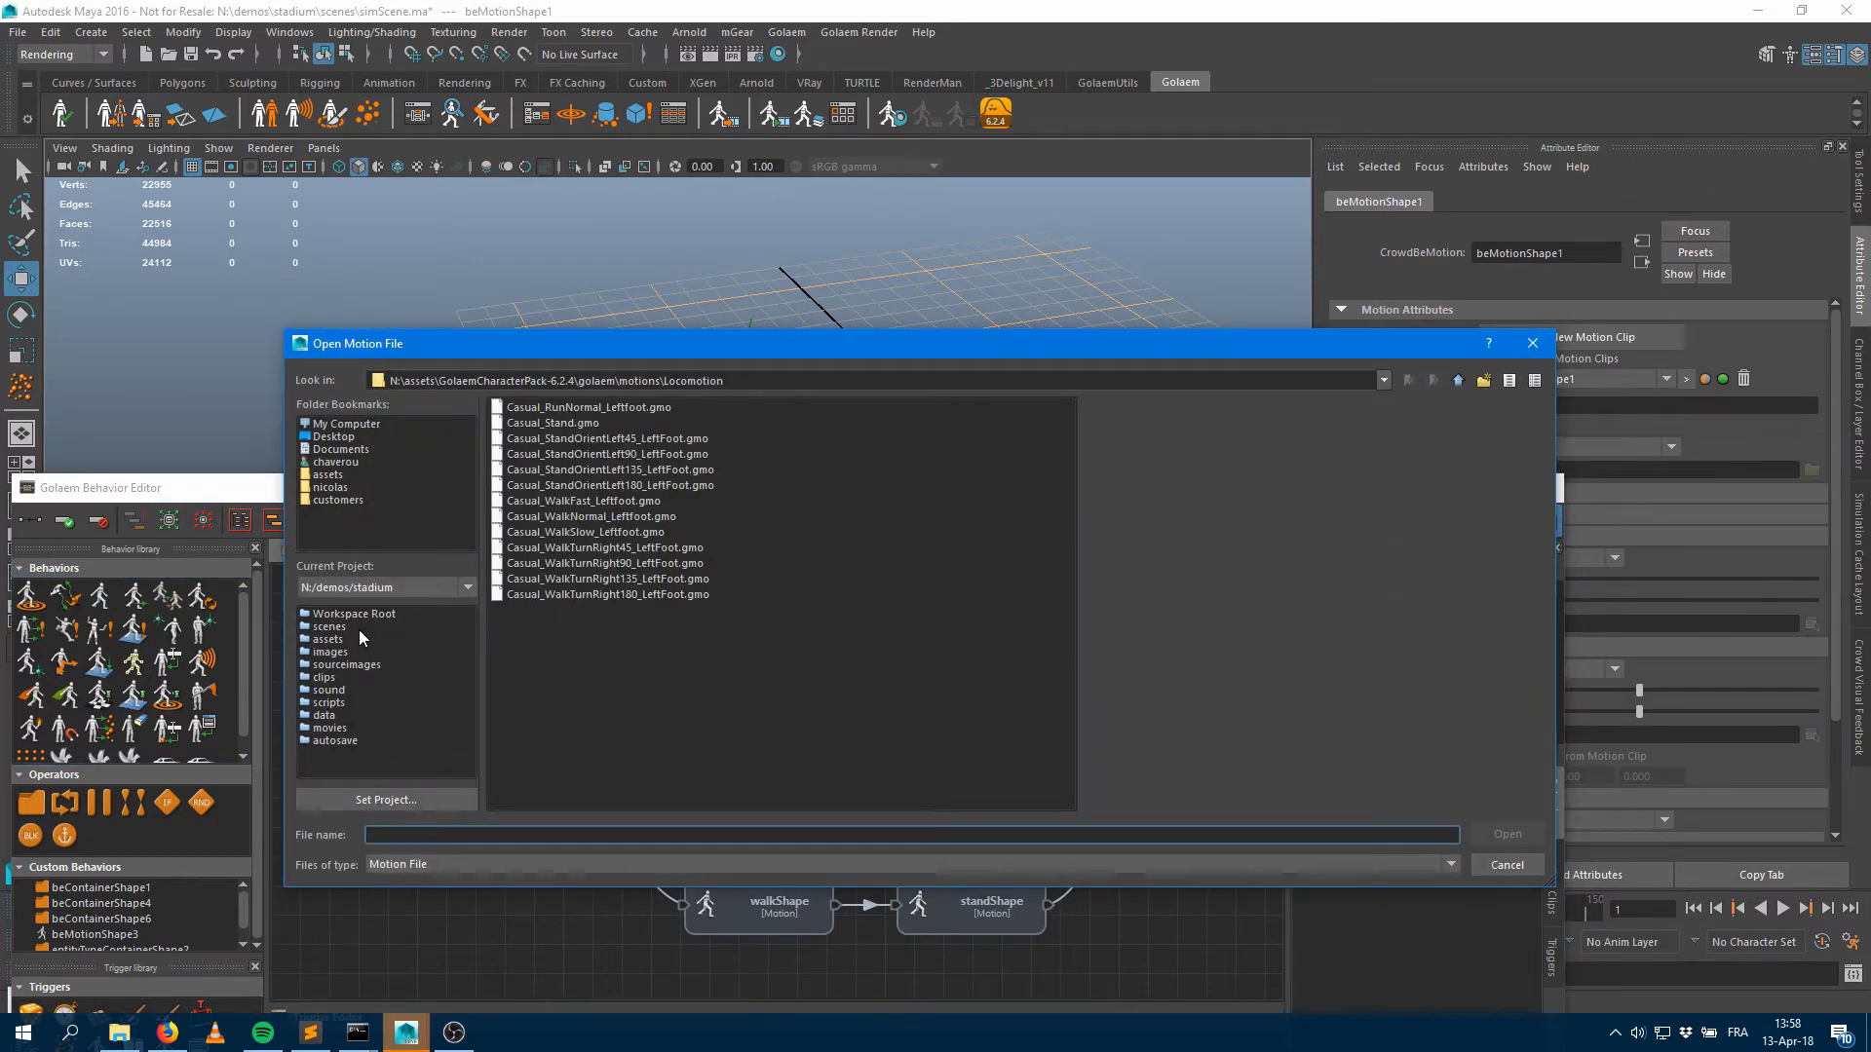
{"action": "left_click", "coordinate": [358, 612]}
{"action": "left_click", "coordinate": [523, 502]}
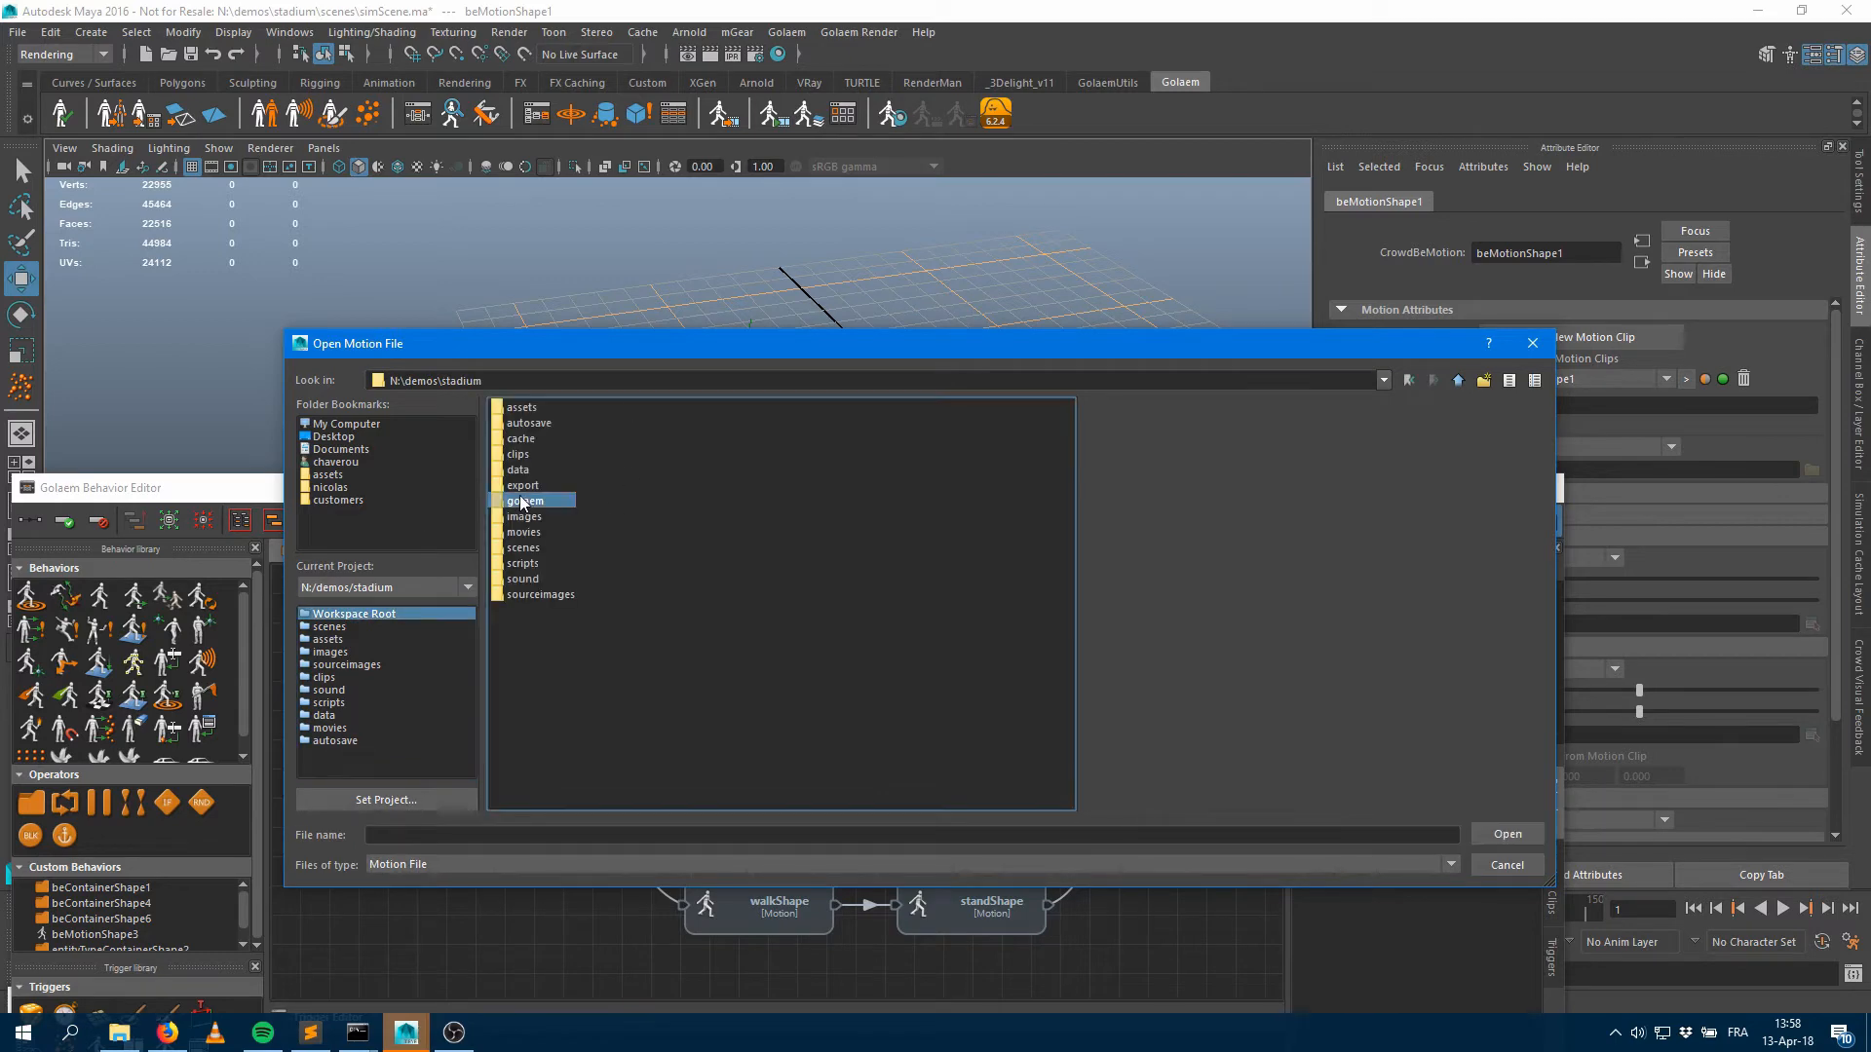
{"action": "double_click", "coordinate": [523, 501]}
{"action": "double_click", "coordinate": [522, 409]}
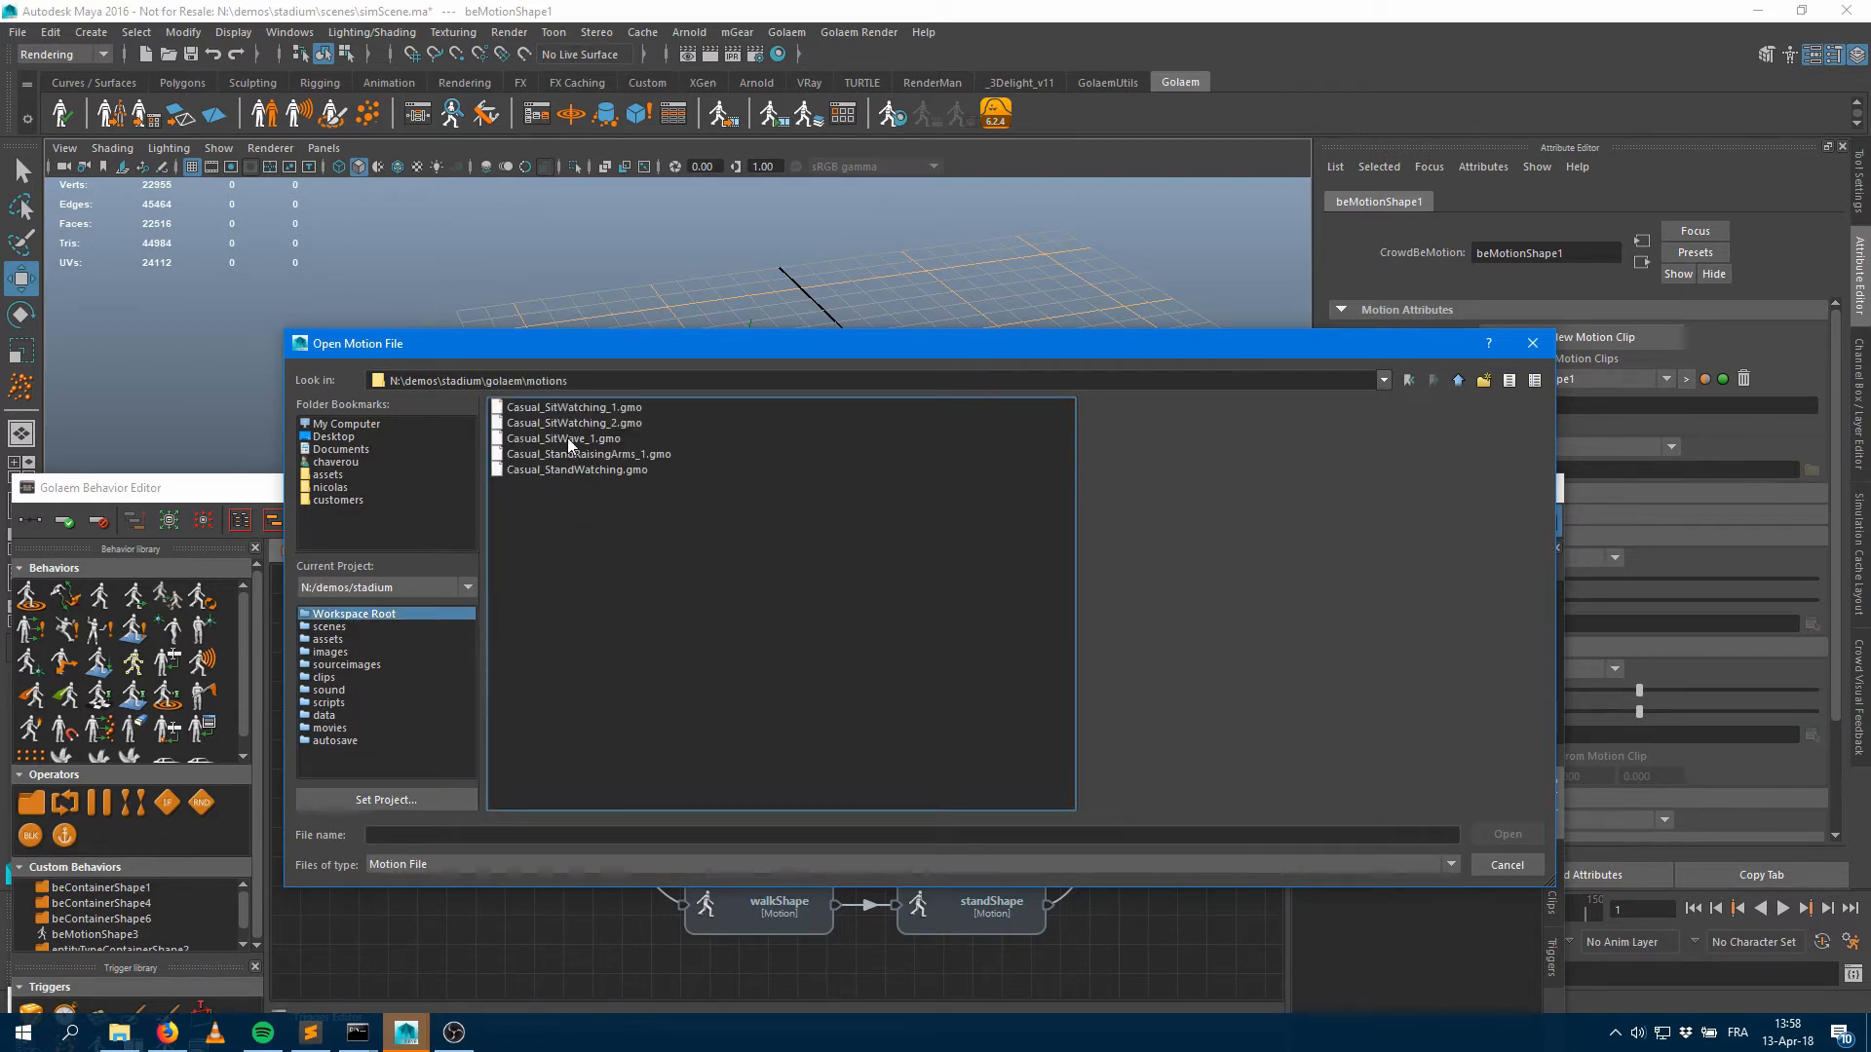
{"action": "double_click", "coordinate": [570, 440]}
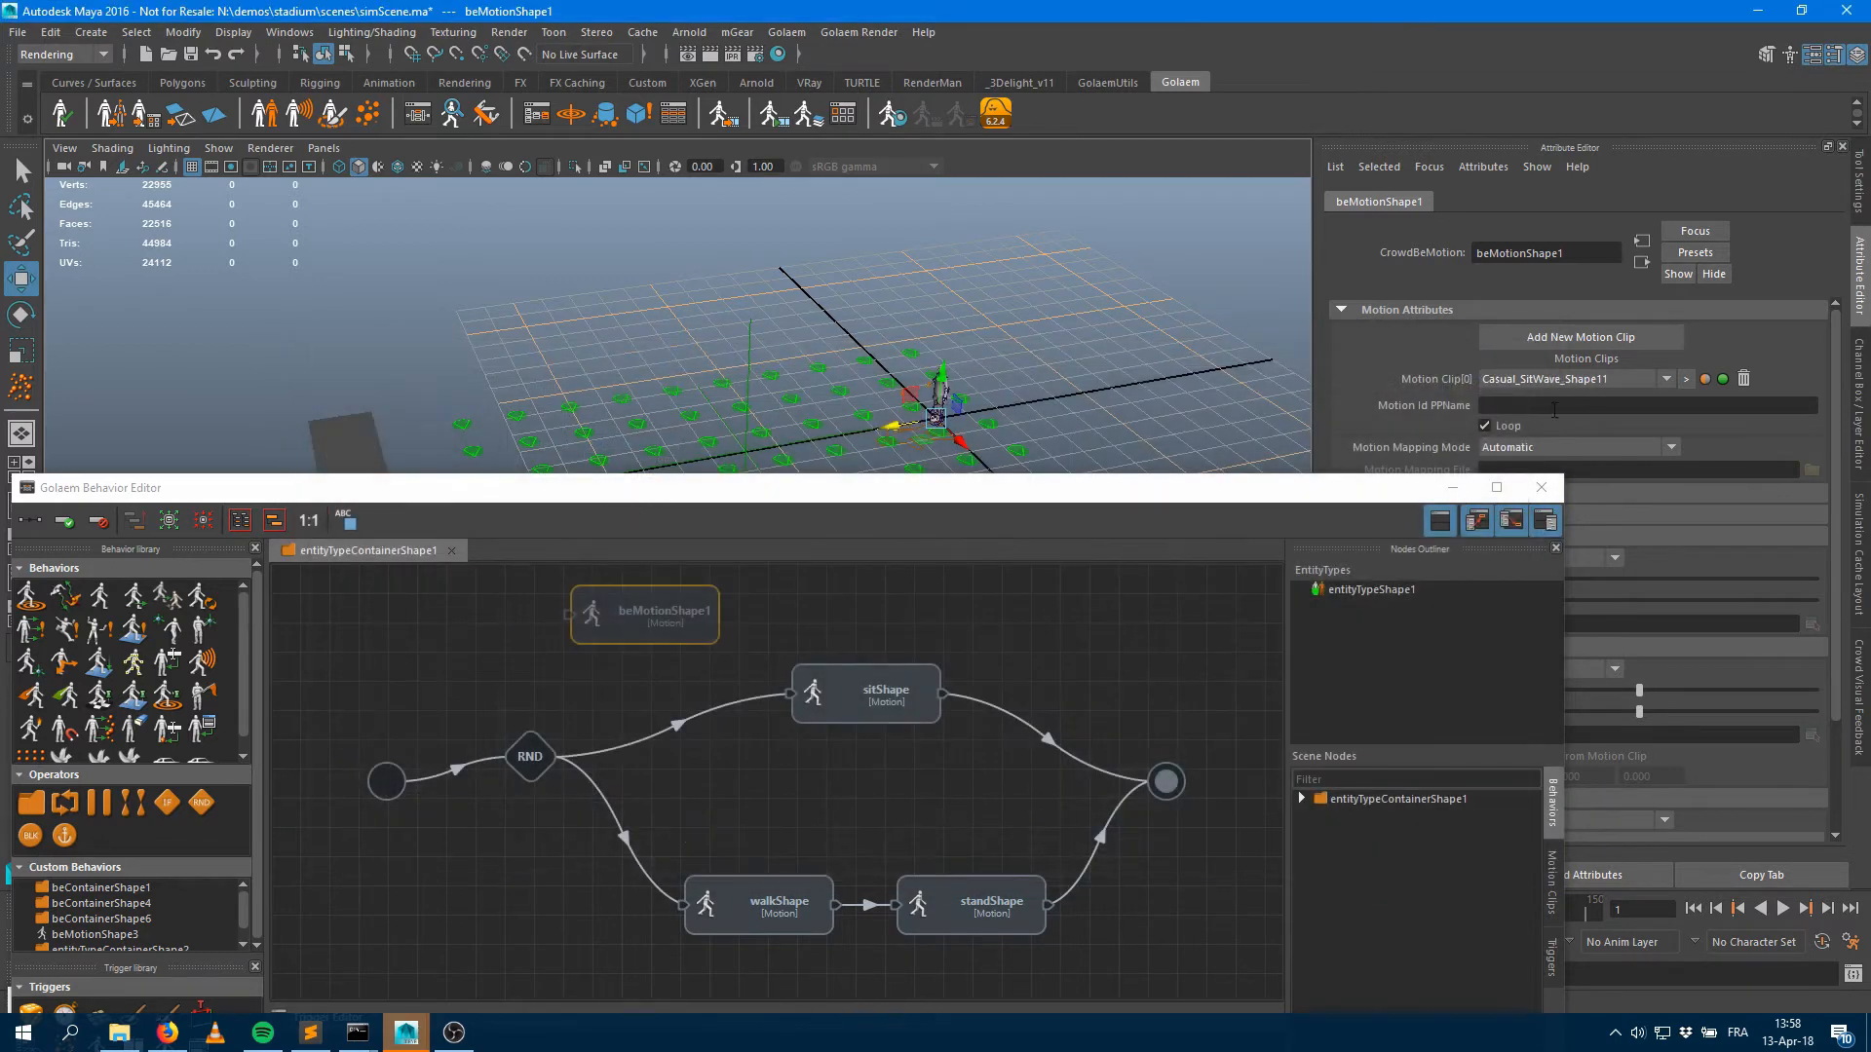
Preview the Casual_SitWave motion clip from another angle and close the preview
{"action": "left_click", "coordinate": [1686, 379]}
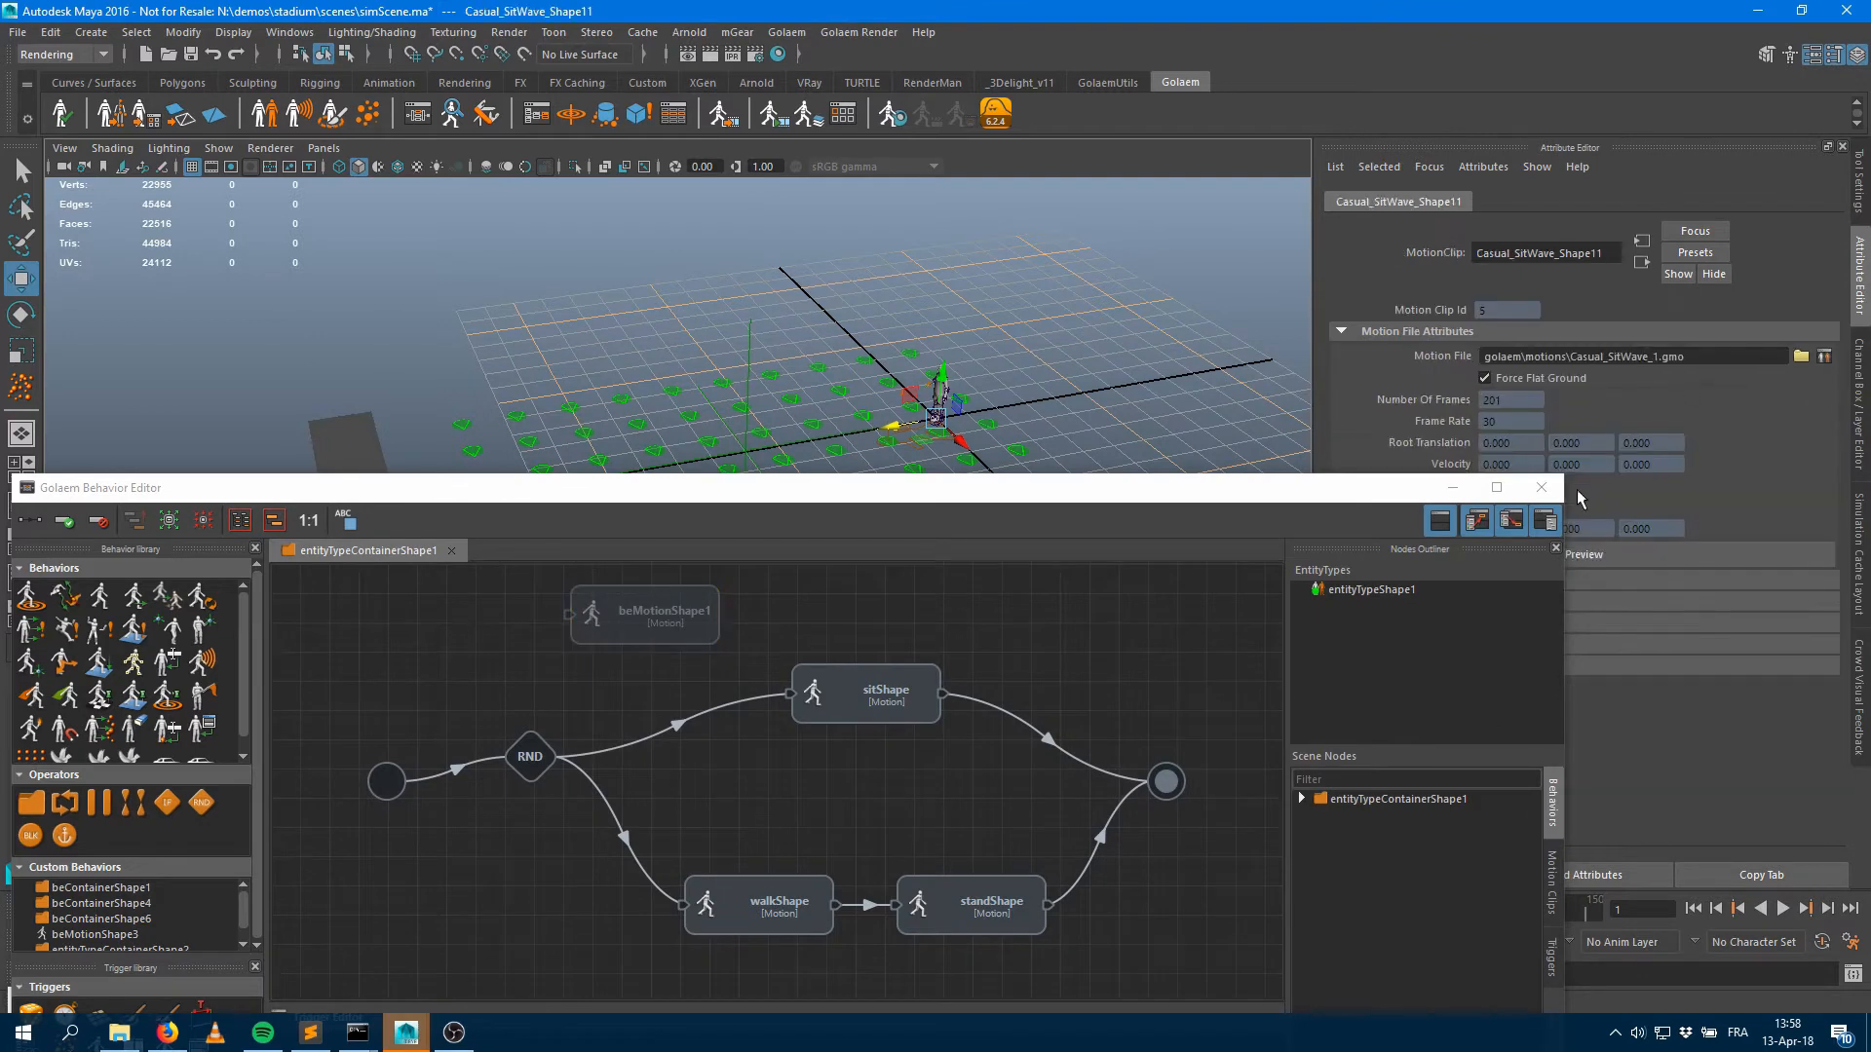
{"action": "left_click", "coordinate": [1646, 554]}
{"action": "left_click_drag", "start_coordinate": [667, 263], "coordinate": [563, 271], "text": "alt"}
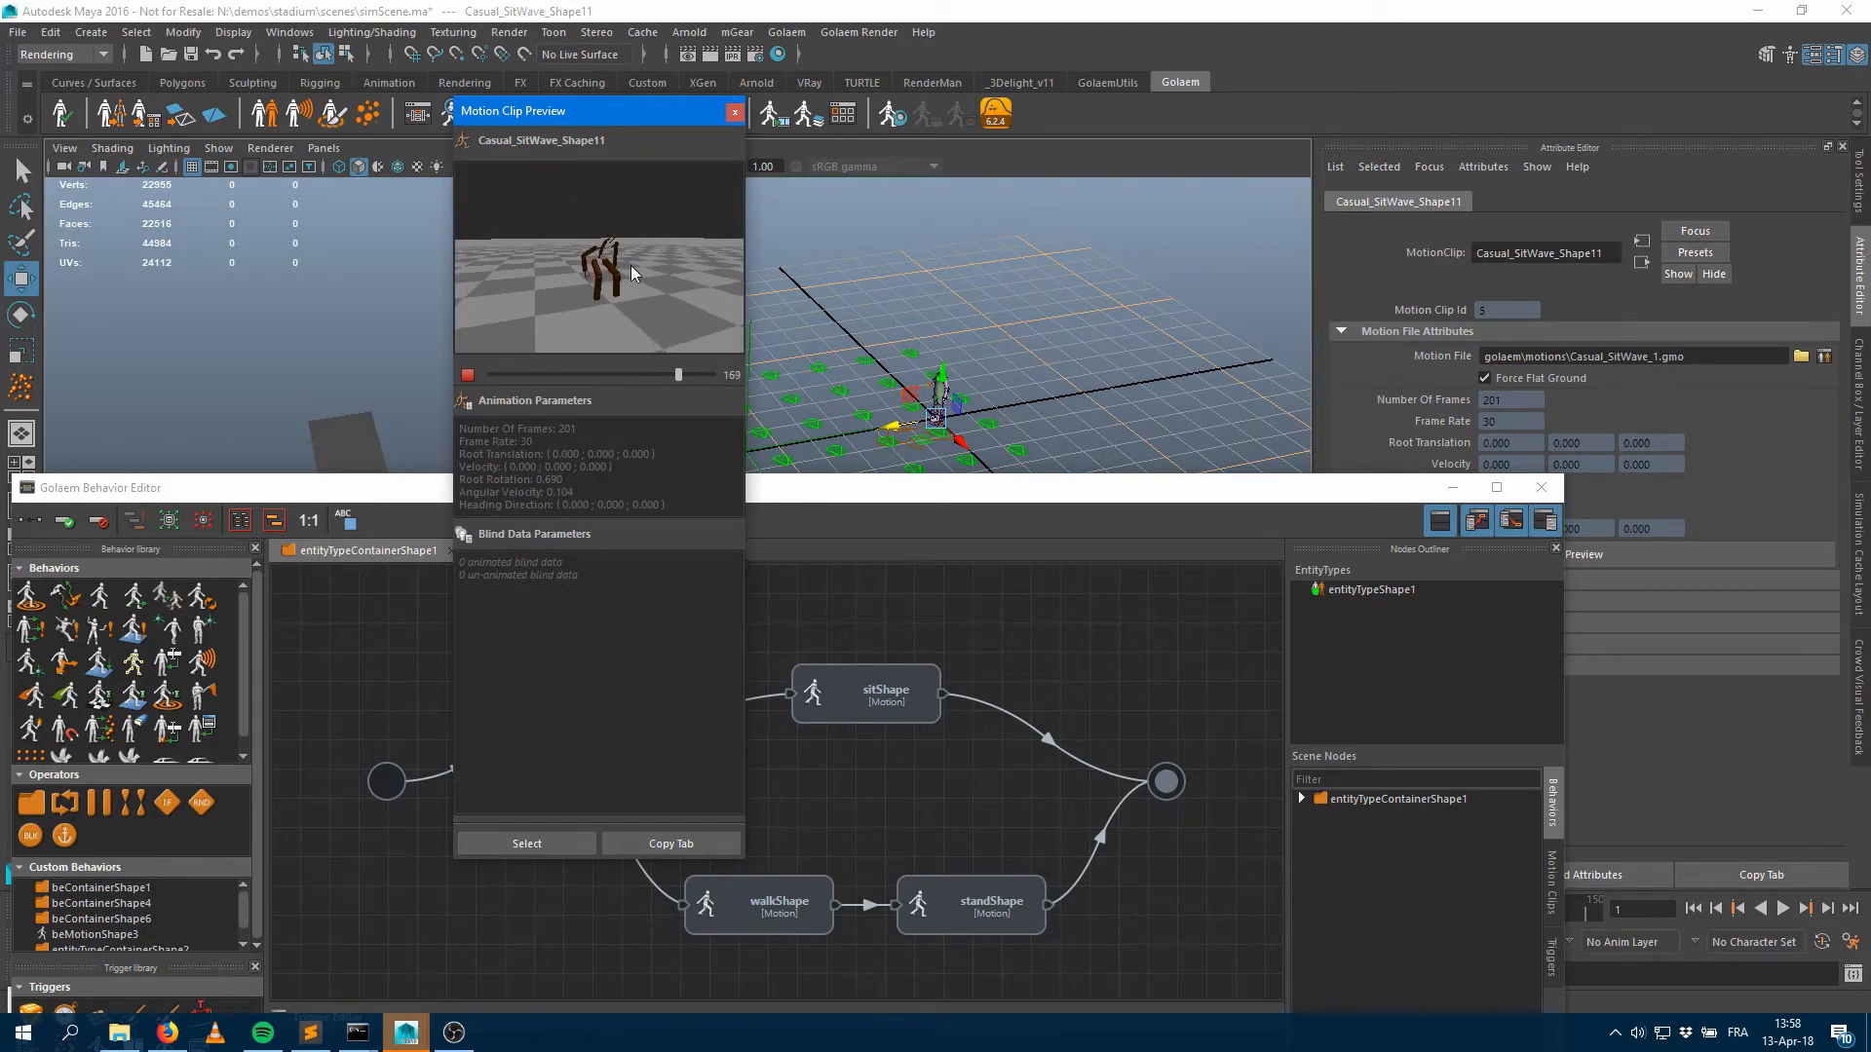
{"action": "left_click", "coordinate": [734, 112]}
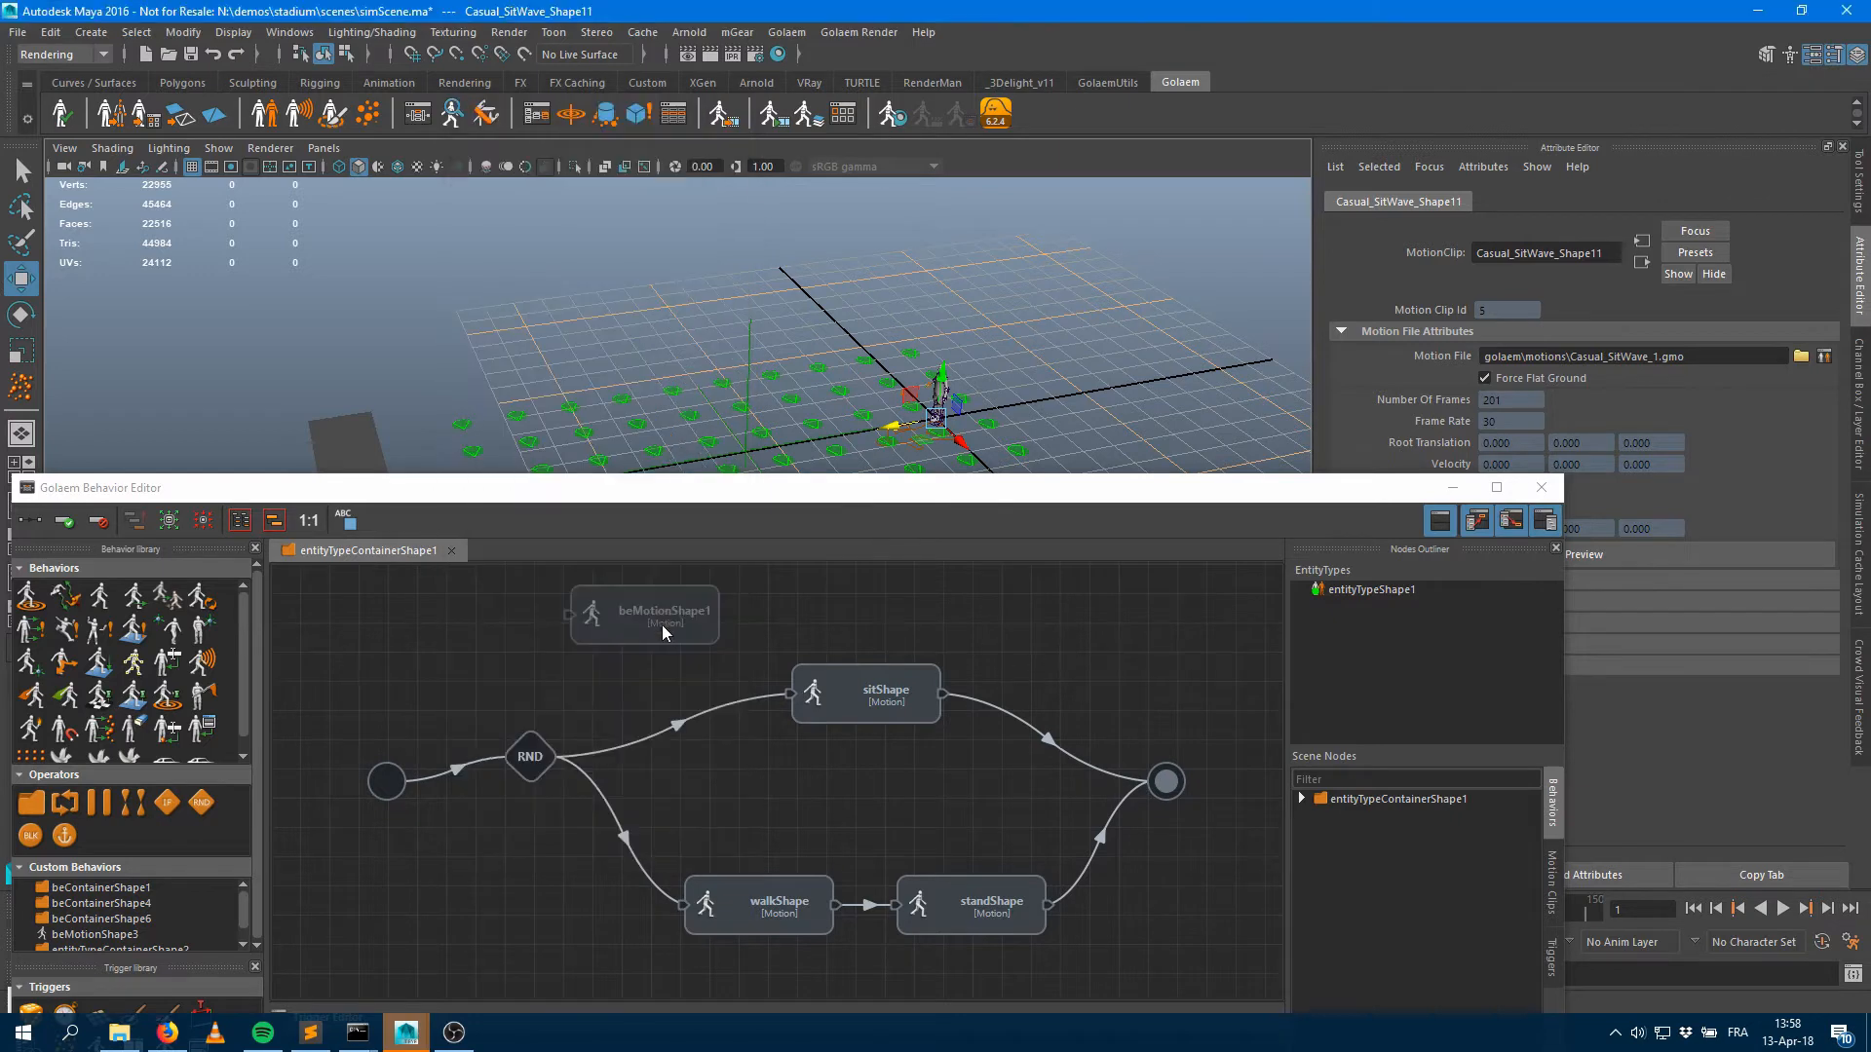
Rename the new motion behavior's transform to wave
{"action": "left_click", "coordinate": [614, 631]}
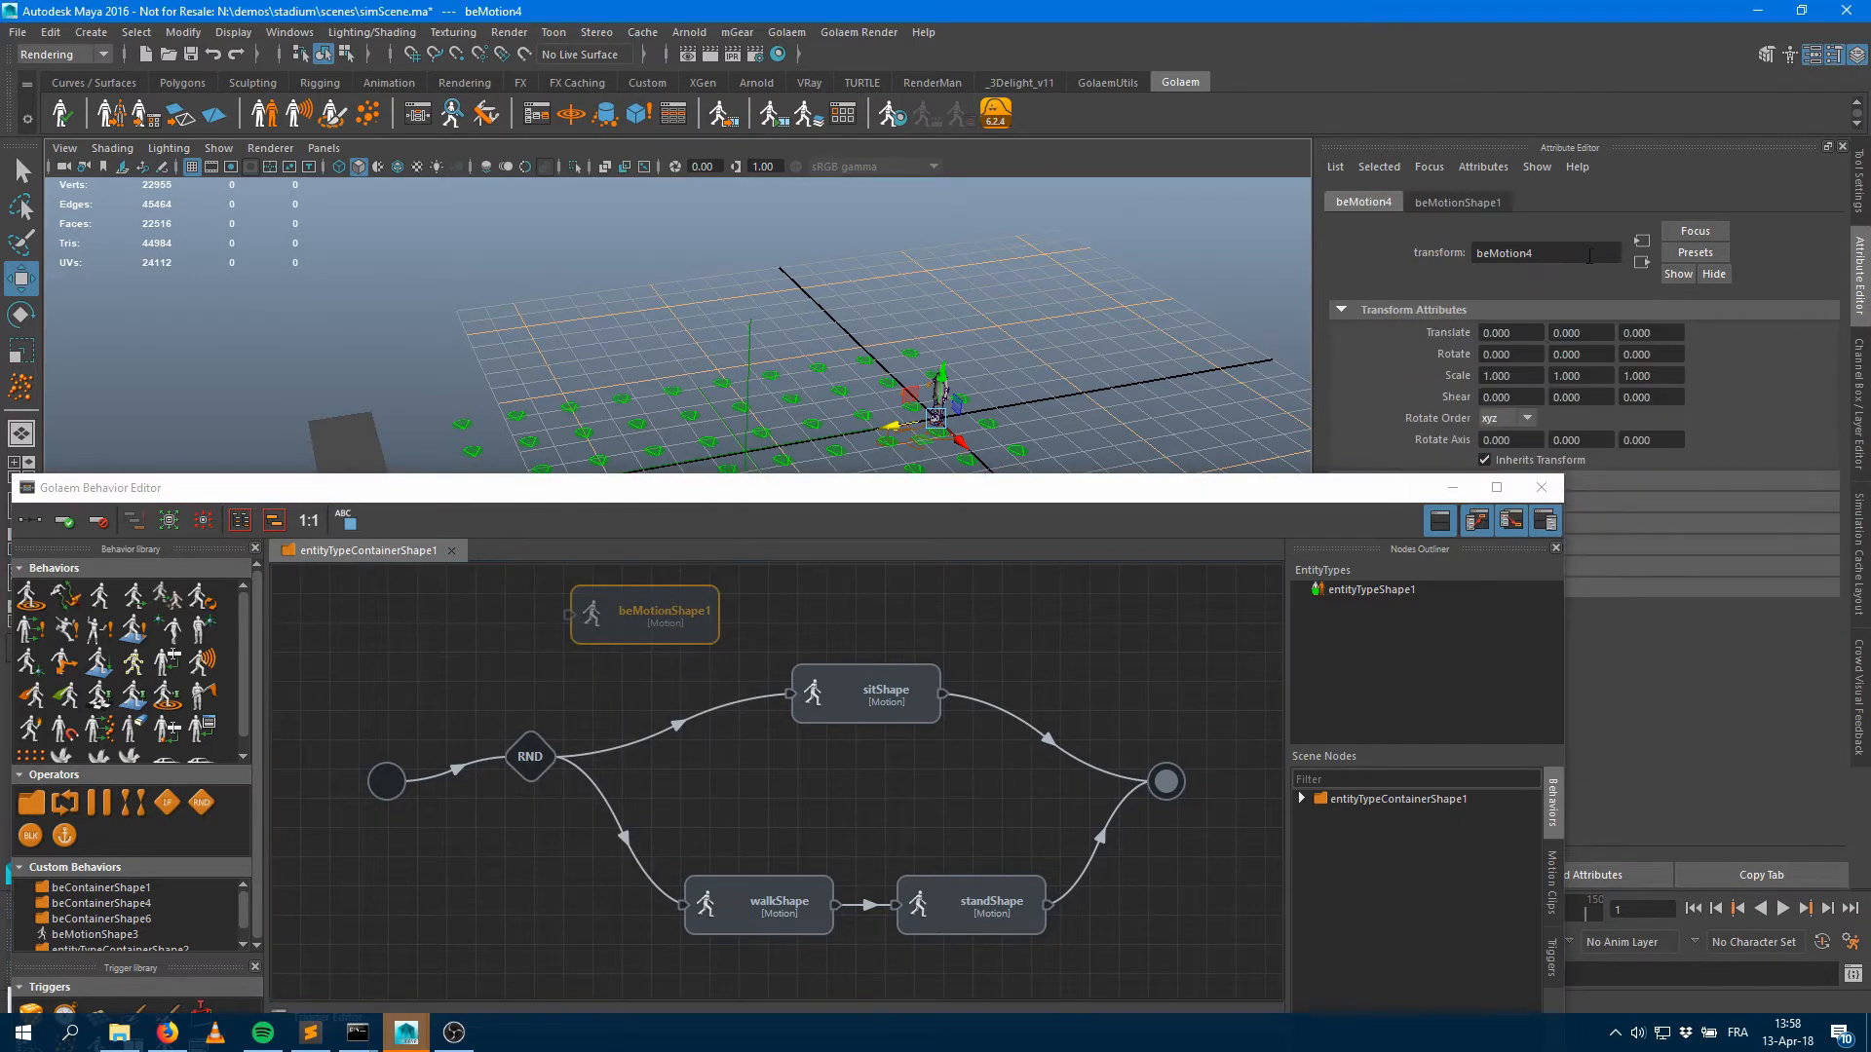
{"action": "type", "text": "wave"}
{"action": "key", "text": "Return"}
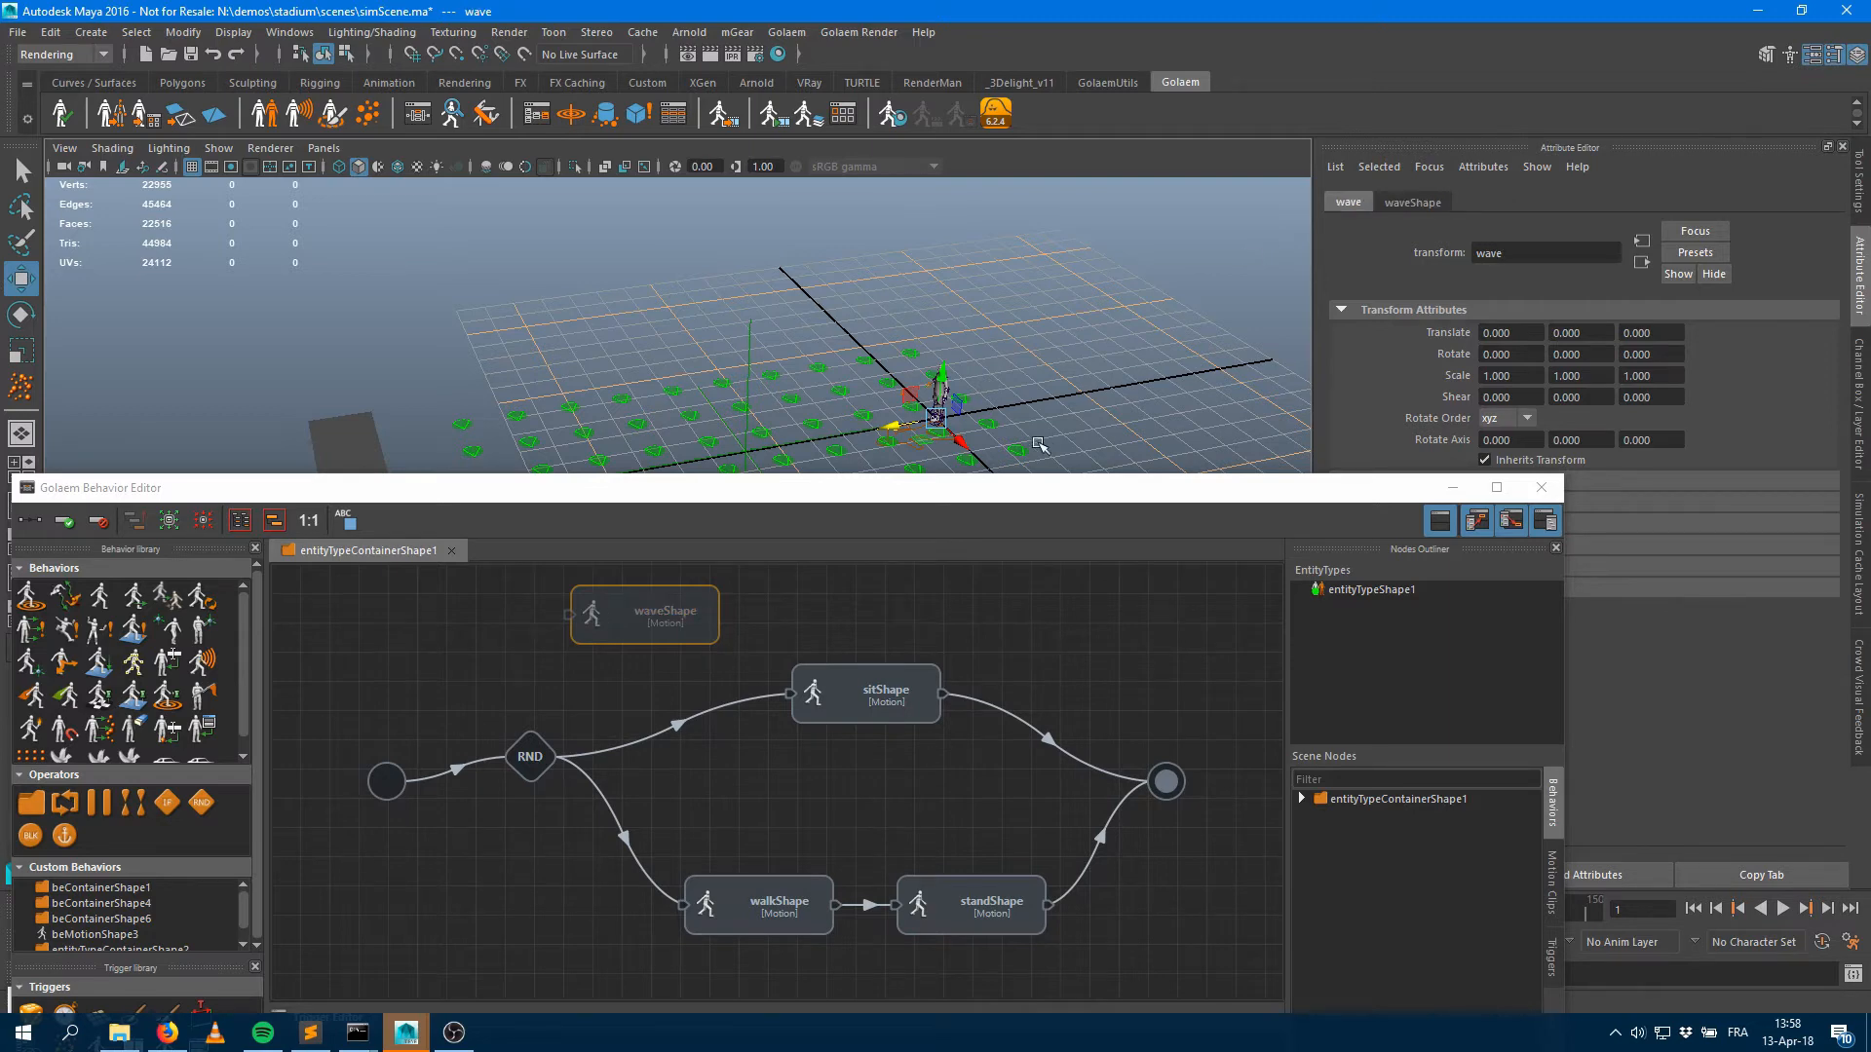
Place waveShape in parallel with sitShape, and delete the spare parallel operator added to the graph
{"action": "left_click", "coordinate": [806, 481]}
{"action": "left_click_drag", "start_coordinate": [807, 480], "coordinate": [807, 246]}
{"action": "left_click_drag", "start_coordinate": [655, 388], "coordinate": [861, 503]}
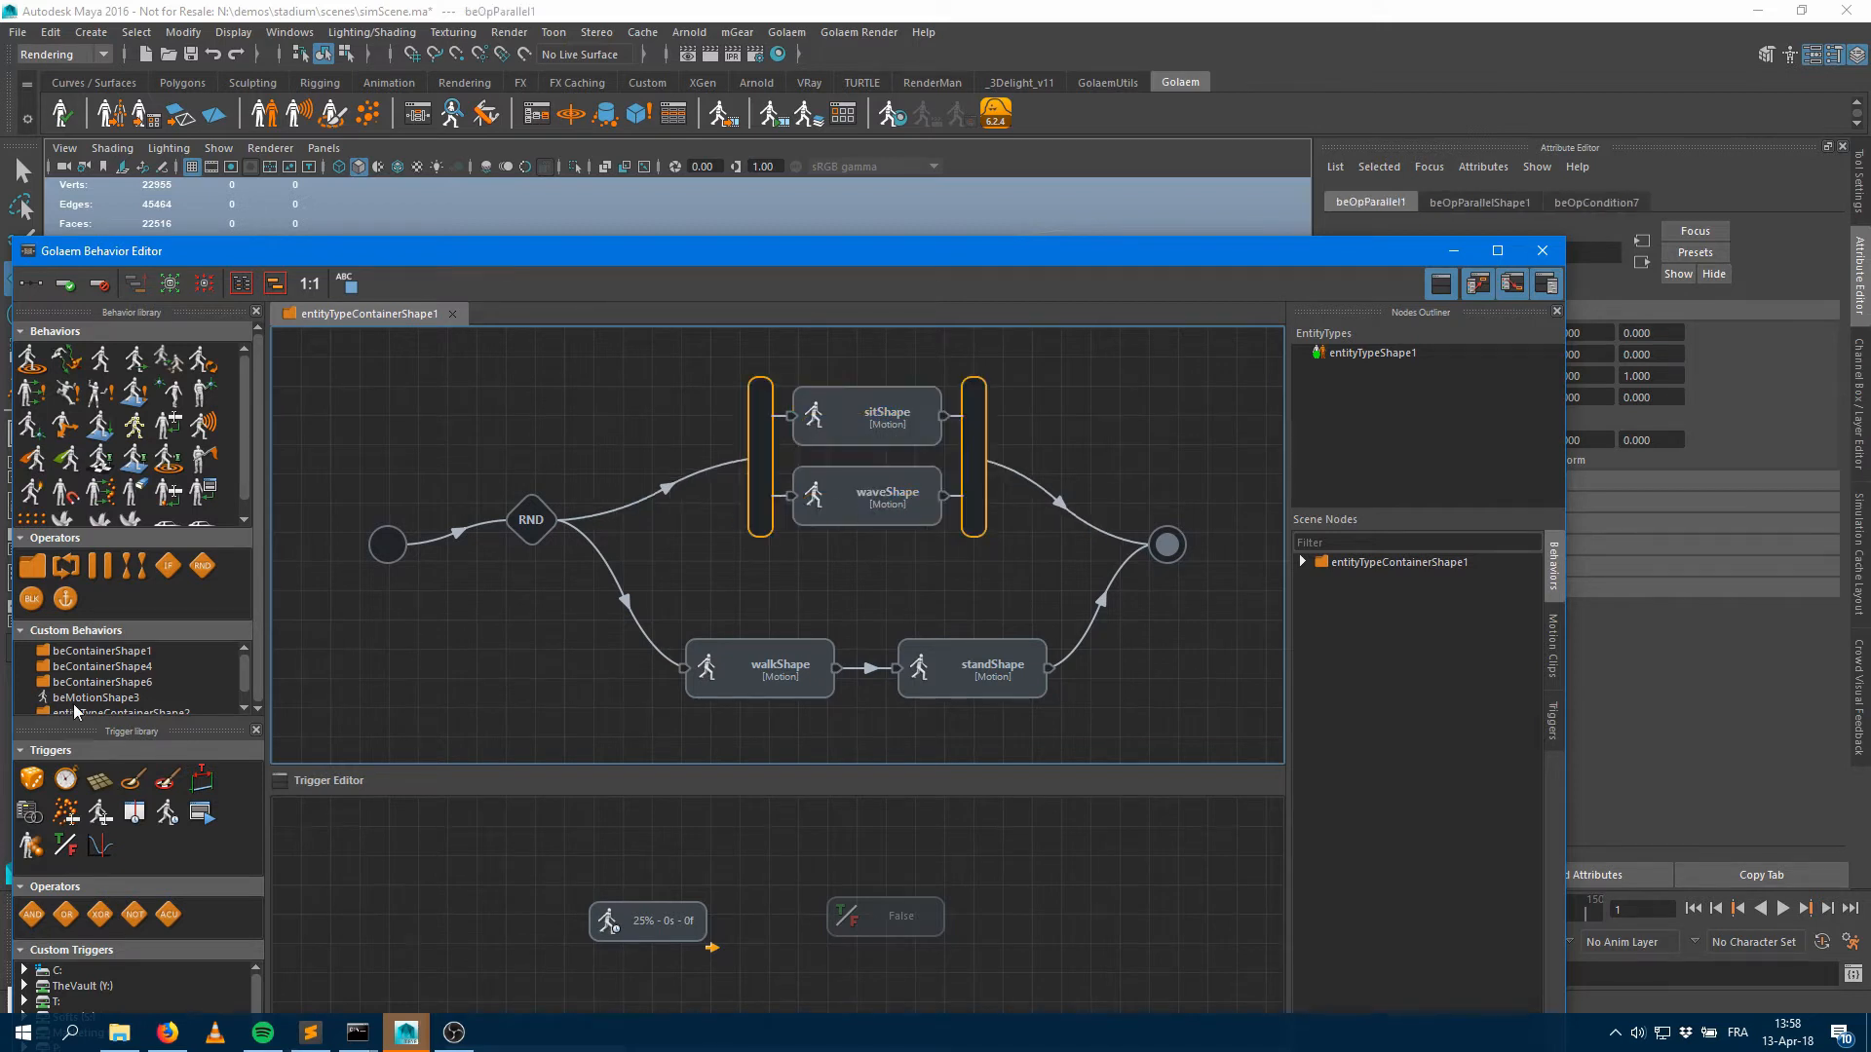
{"action": "left_click_drag", "start_coordinate": [98, 565], "coordinate": [420, 429]}
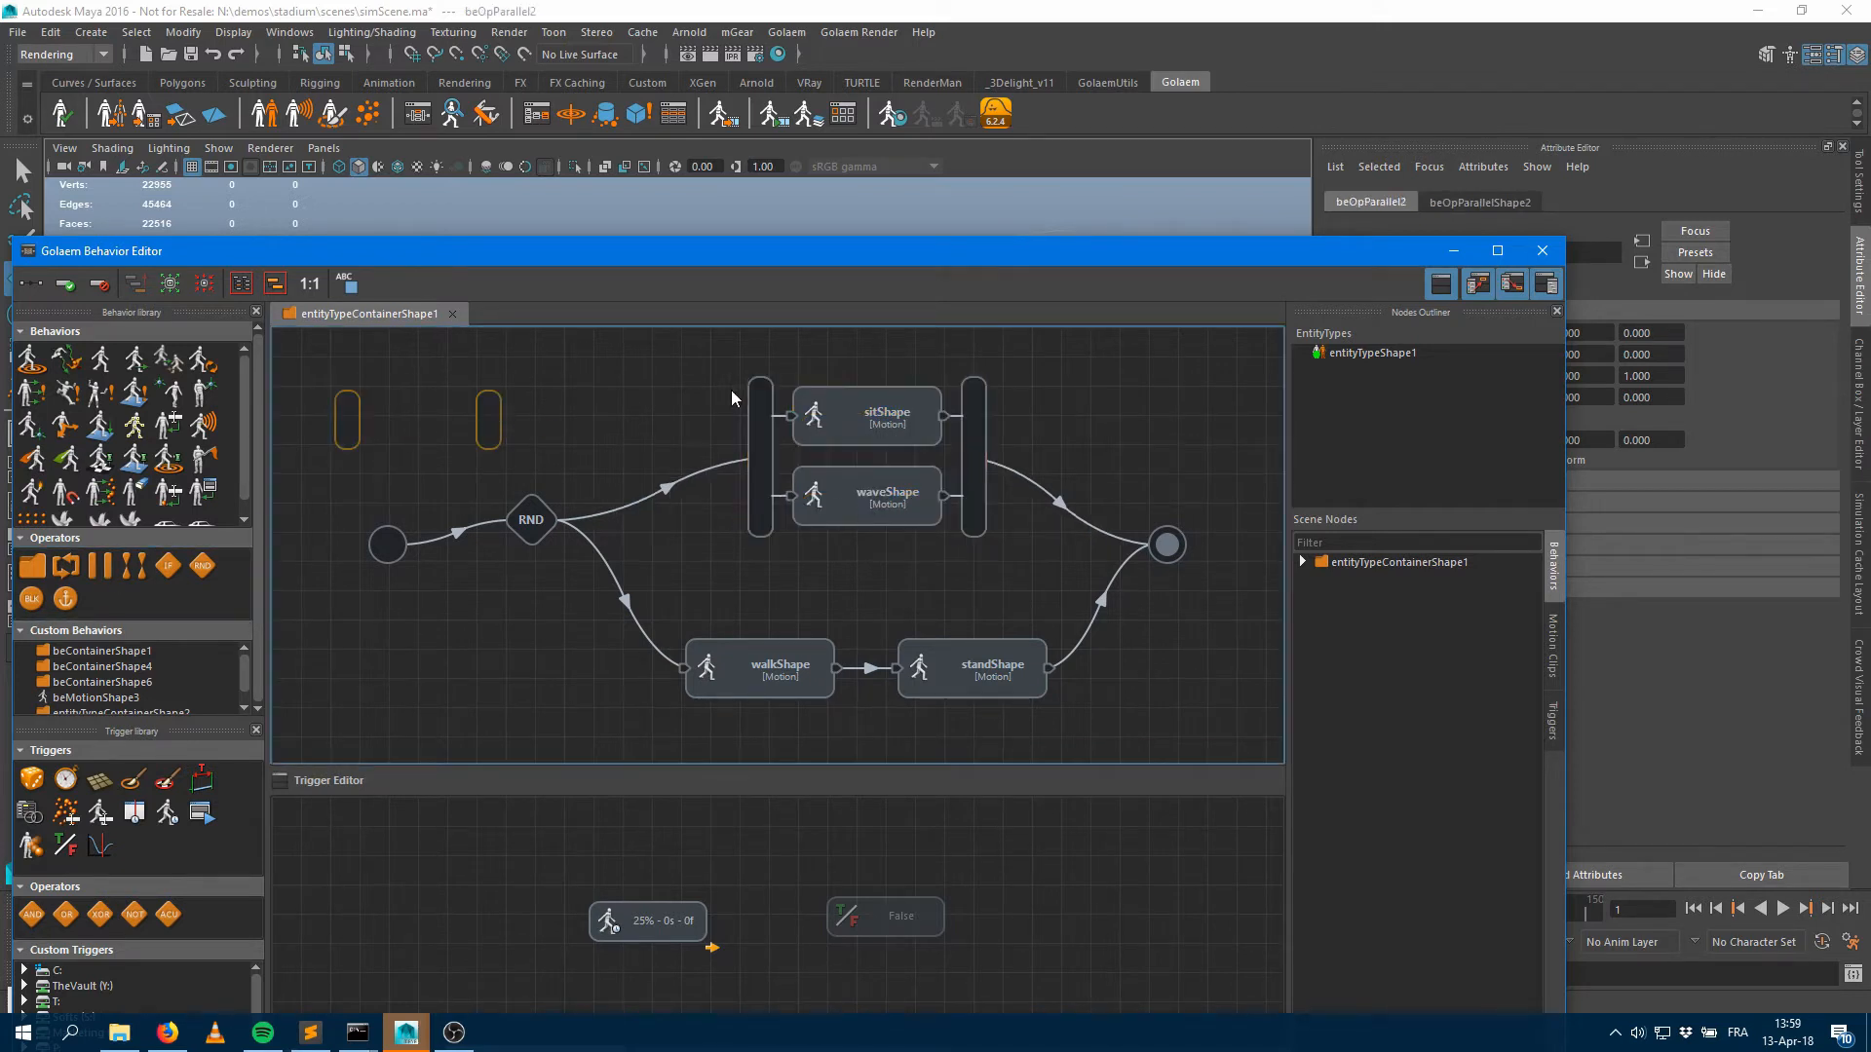
{"action": "key", "text": "Delete"}
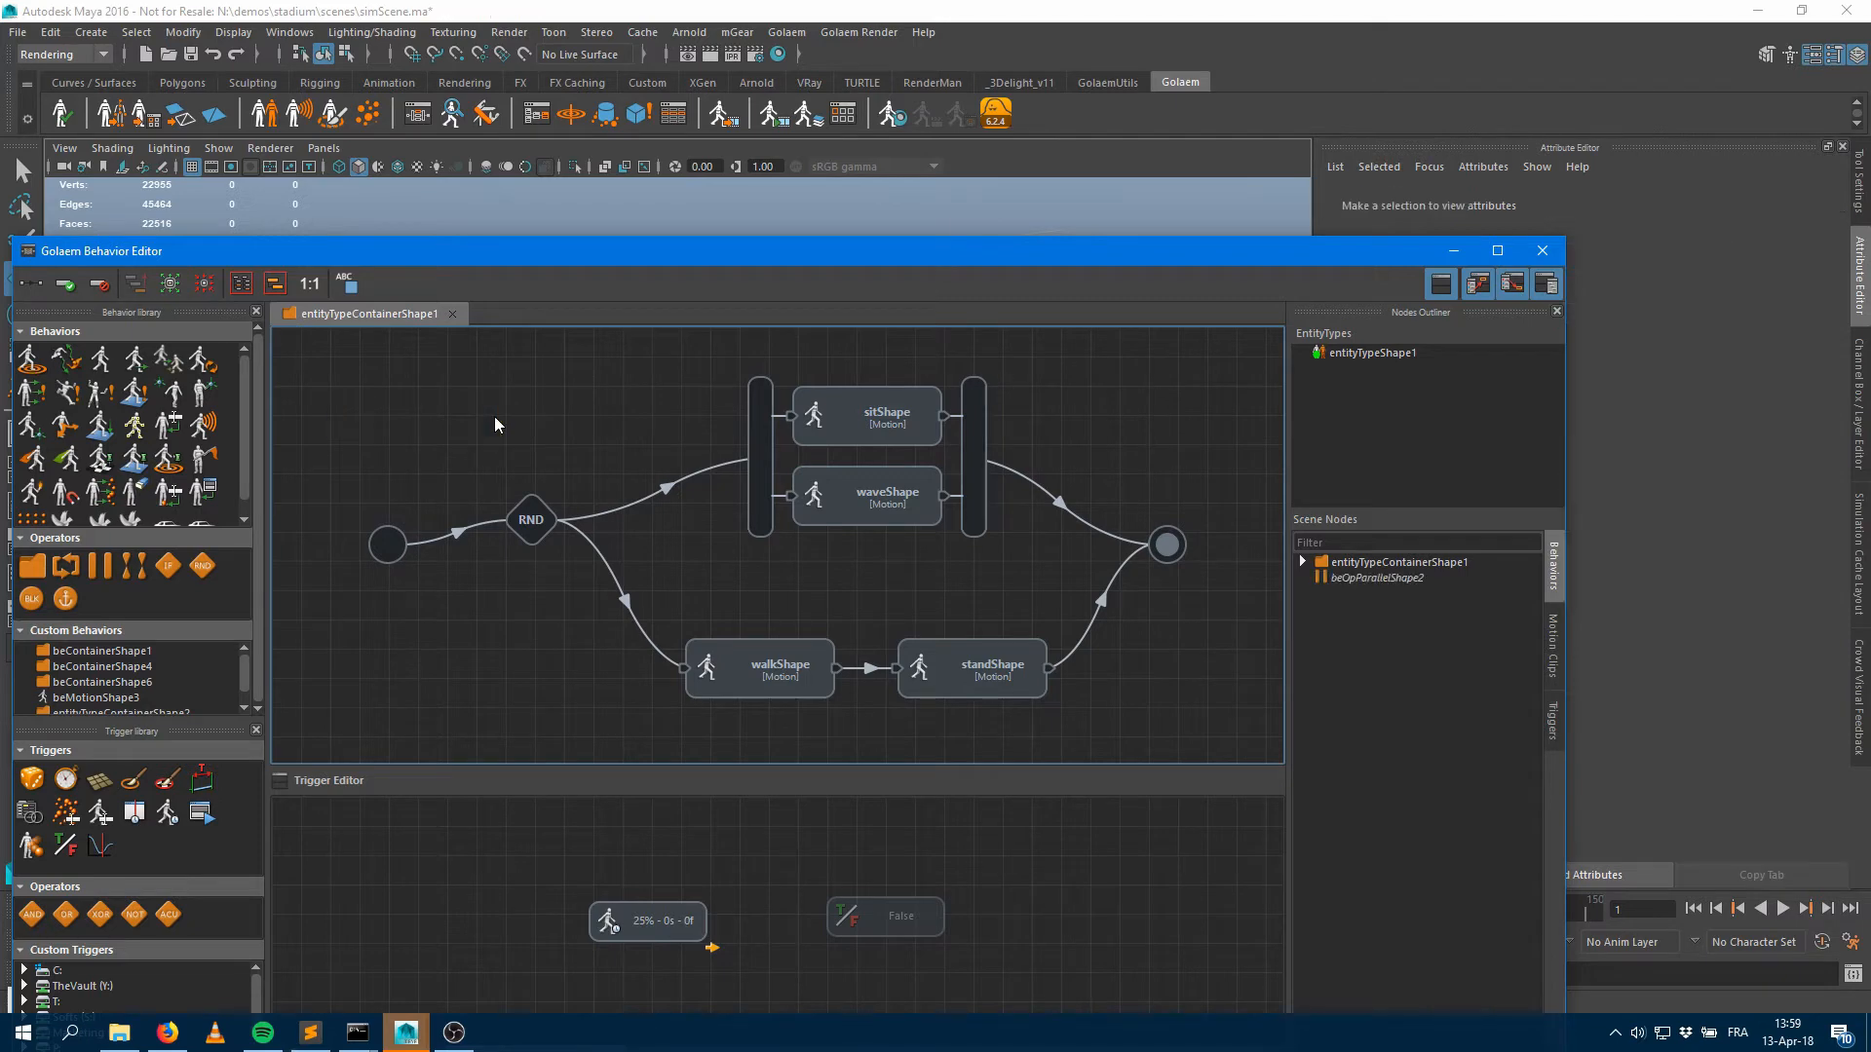
Hide the behavior editor and play the simulation, orbiting around the crowd to check the waving motion, stopping at frame 76
{"action": "left_click", "coordinate": [1454, 250]}
{"action": "left_click_drag", "start_coordinate": [581, 493], "coordinate": [738, 514], "text": "alt"}
{"action": "left_click", "coordinate": [1782, 908]}
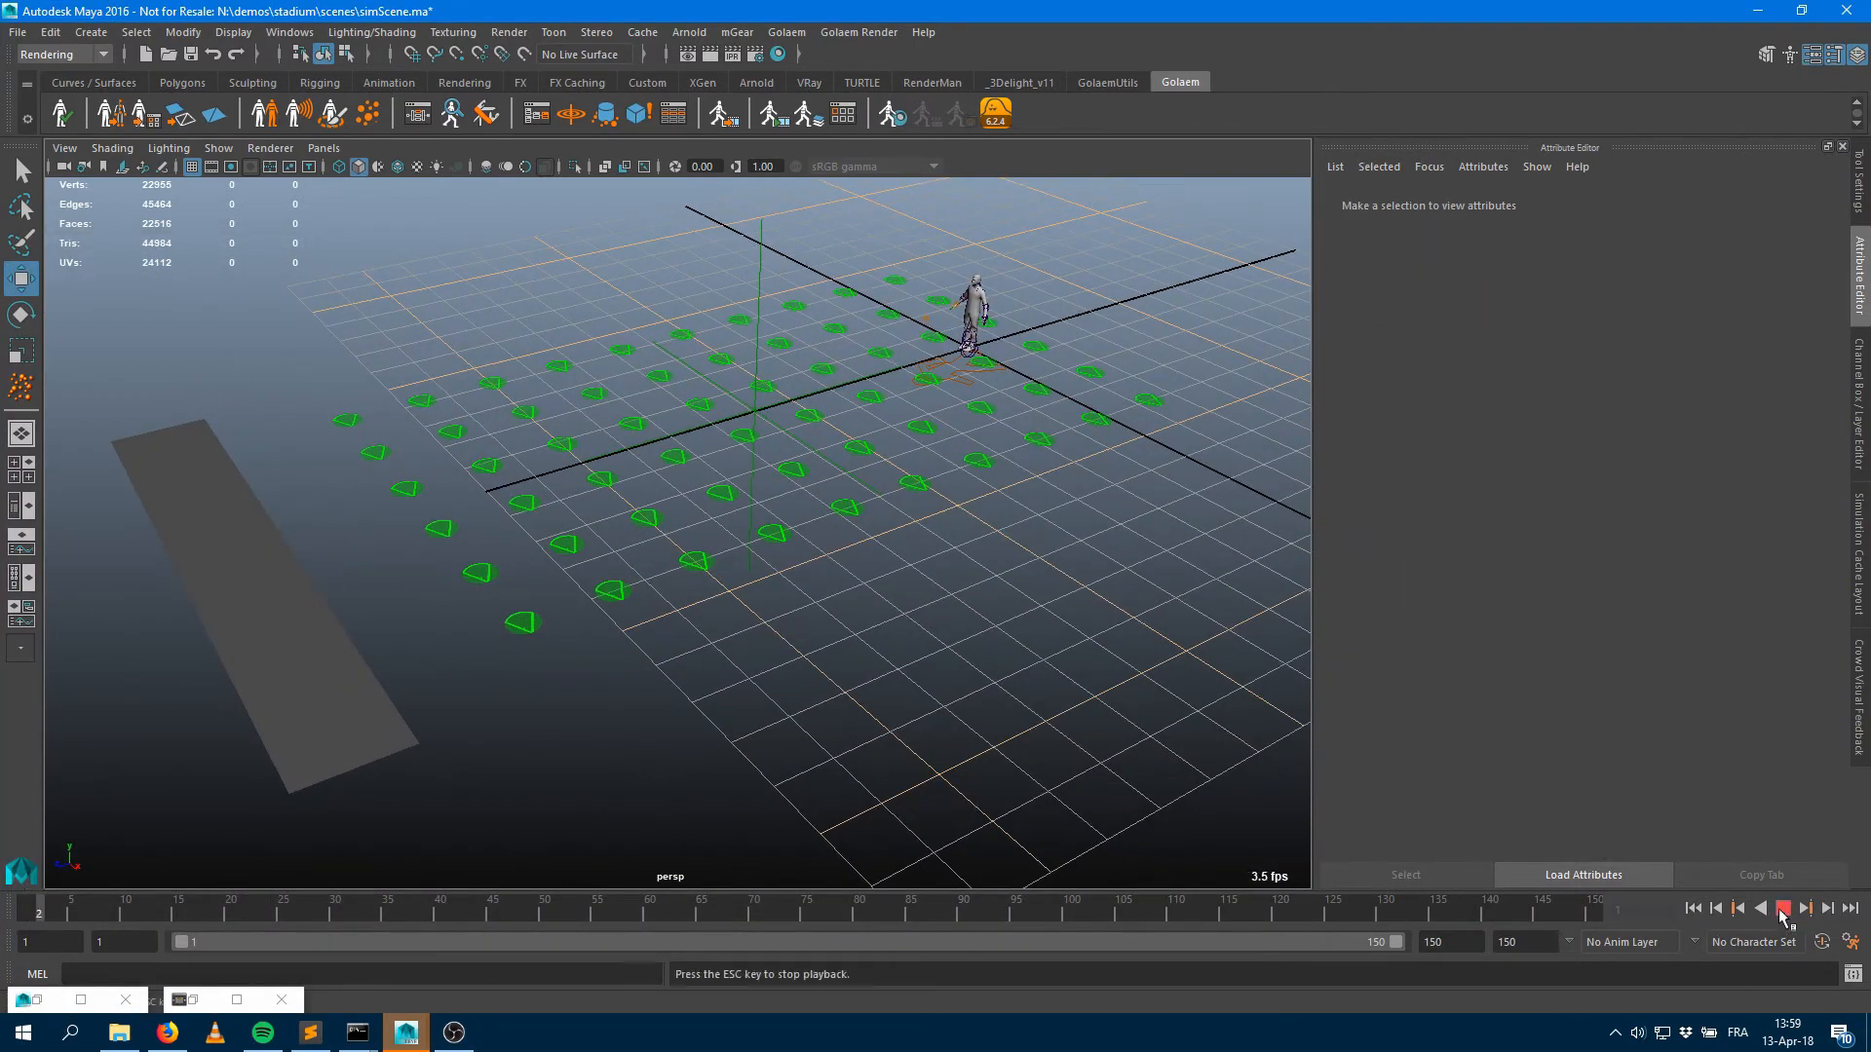
{"action": "left_click_drag", "start_coordinate": [731, 673], "coordinate": [807, 700], "text": "alt"}
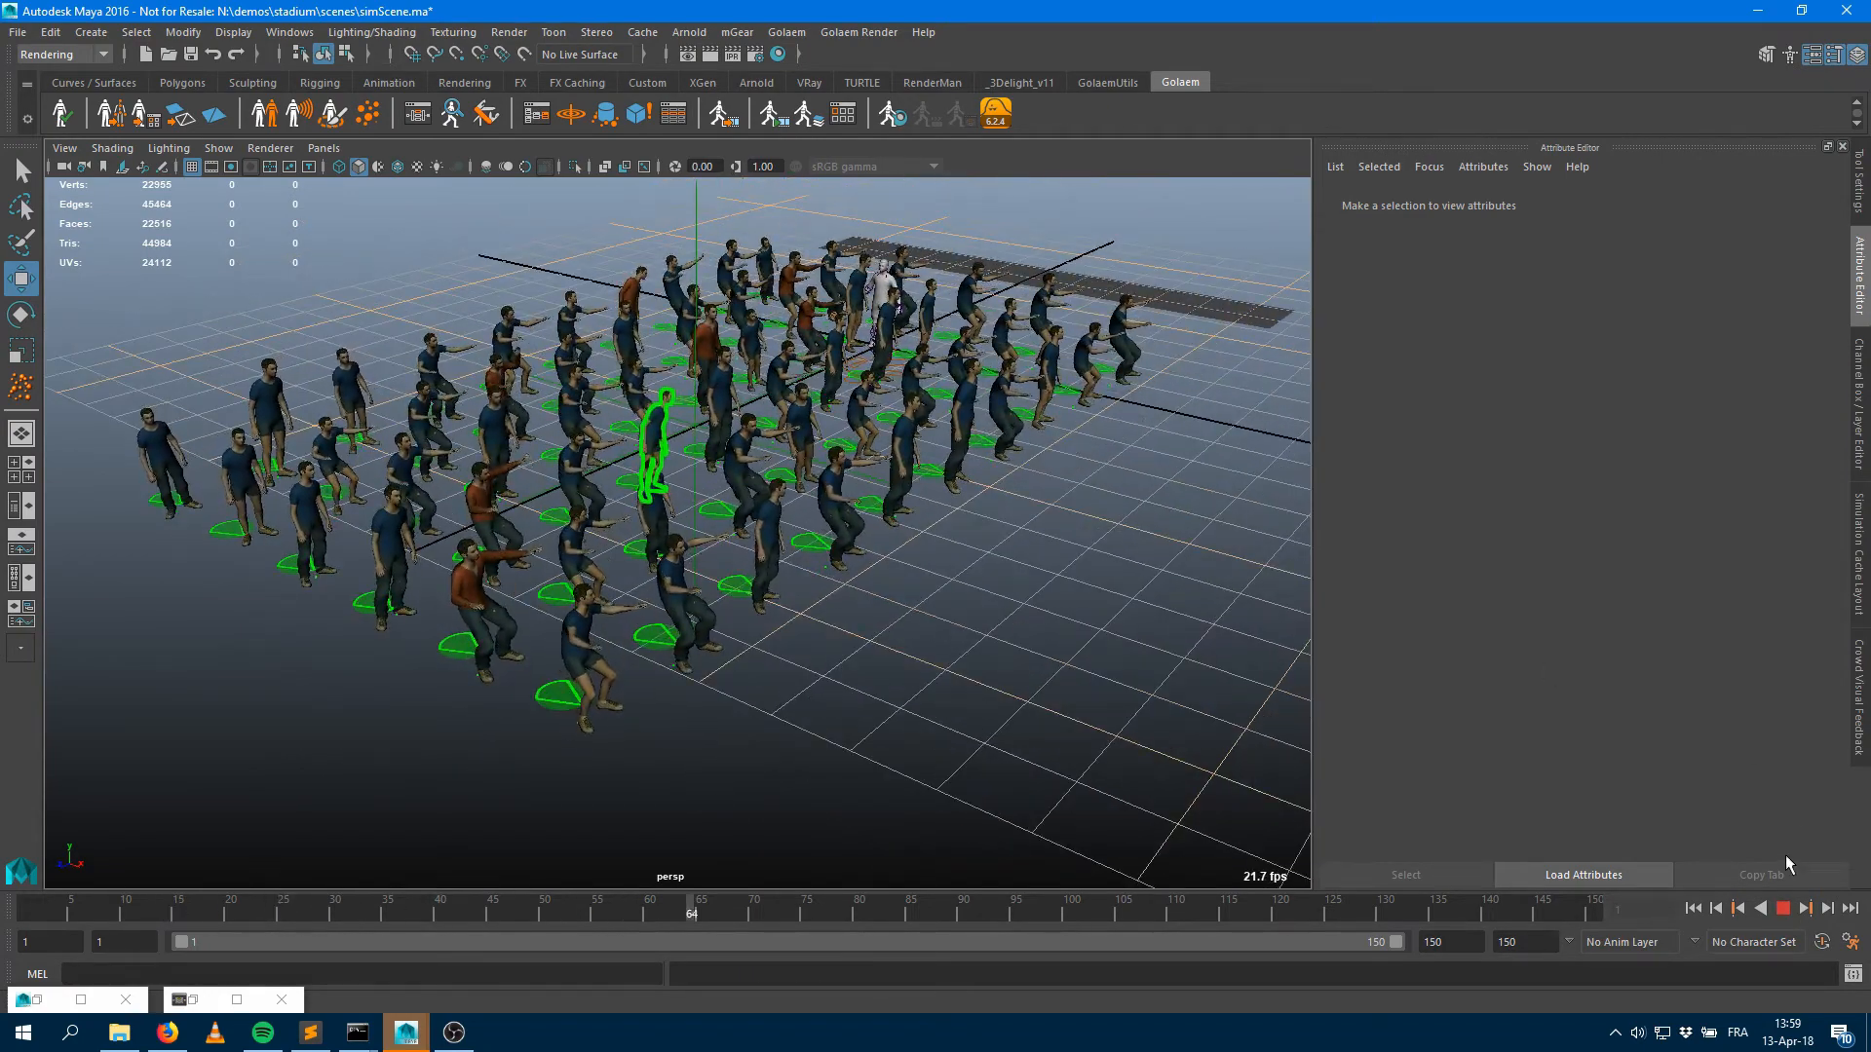
{"action": "left_click", "coordinate": [1782, 908]}
Select a seated character near the front of the crowd and examine its parallel sitShape and waveShape behaviors in the Behavior Editor
{"action": "scroll", "coordinate": [775, 516], "scroll_direction": "up", "scroll_amount": 6}
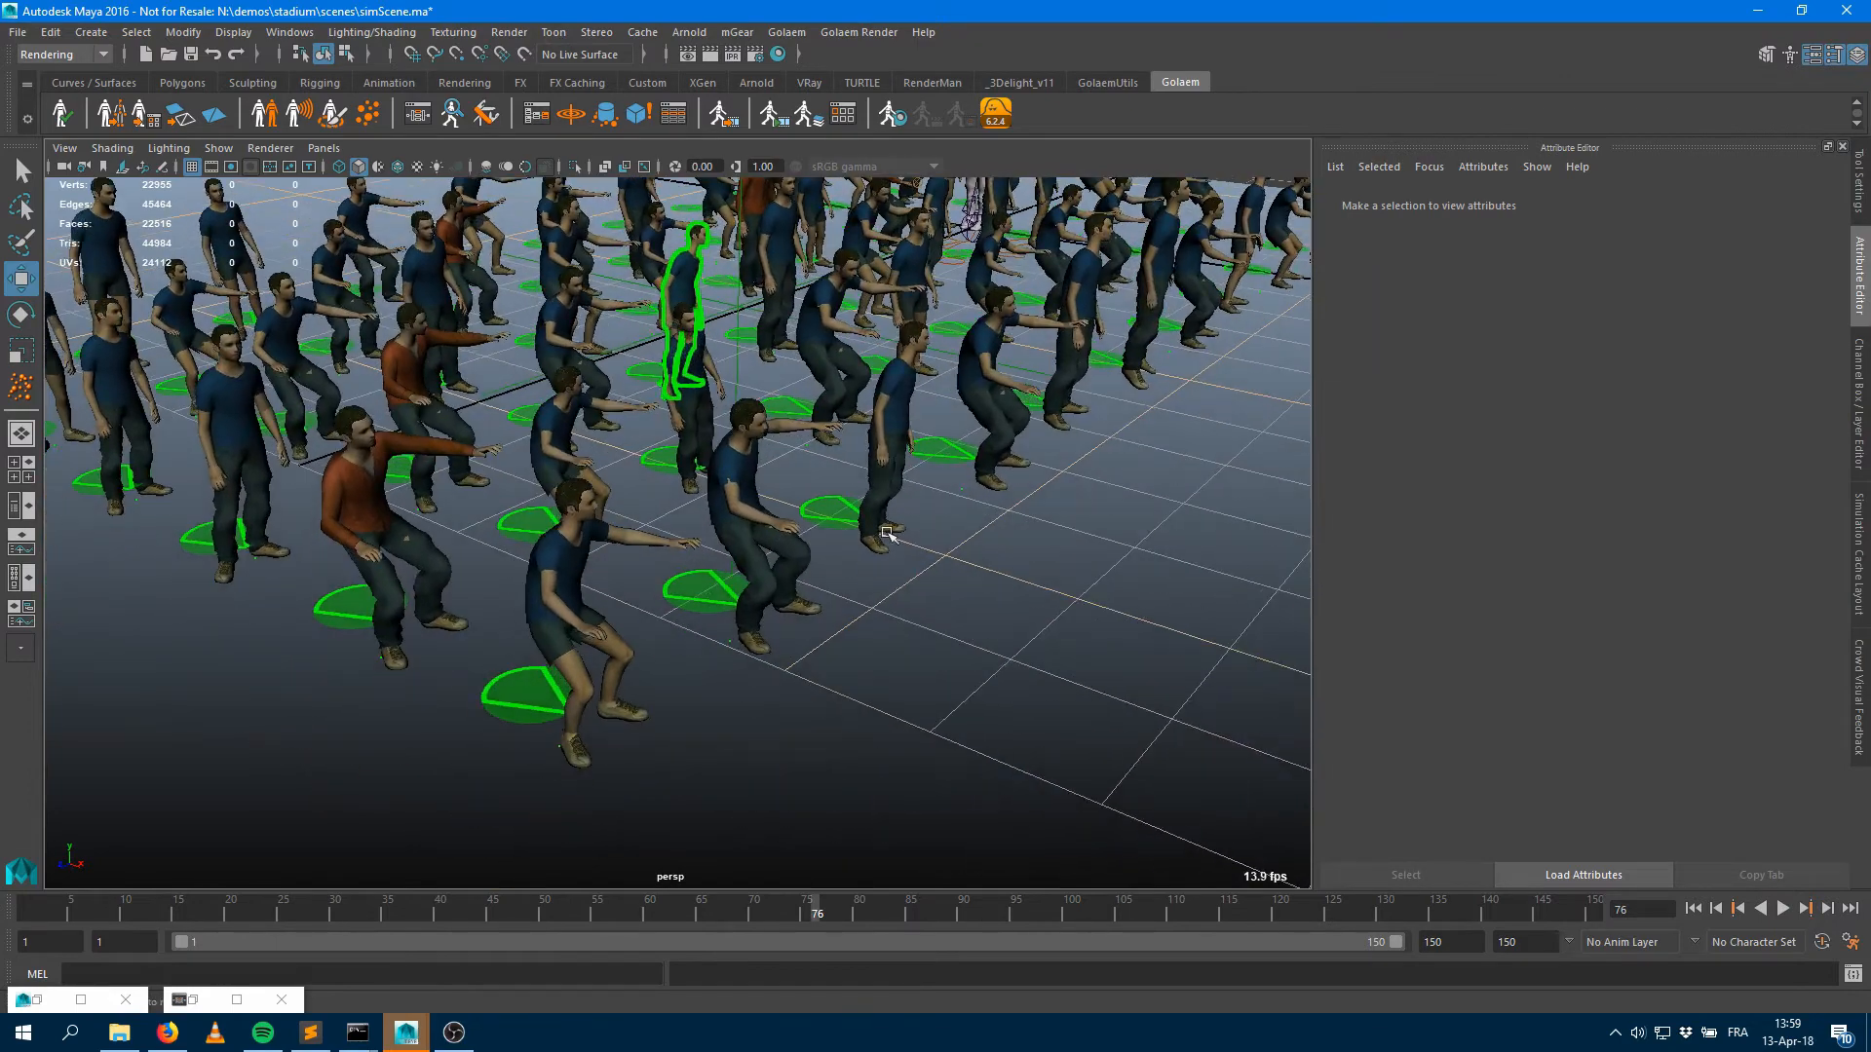
{"action": "left_click", "coordinate": [745, 517]}
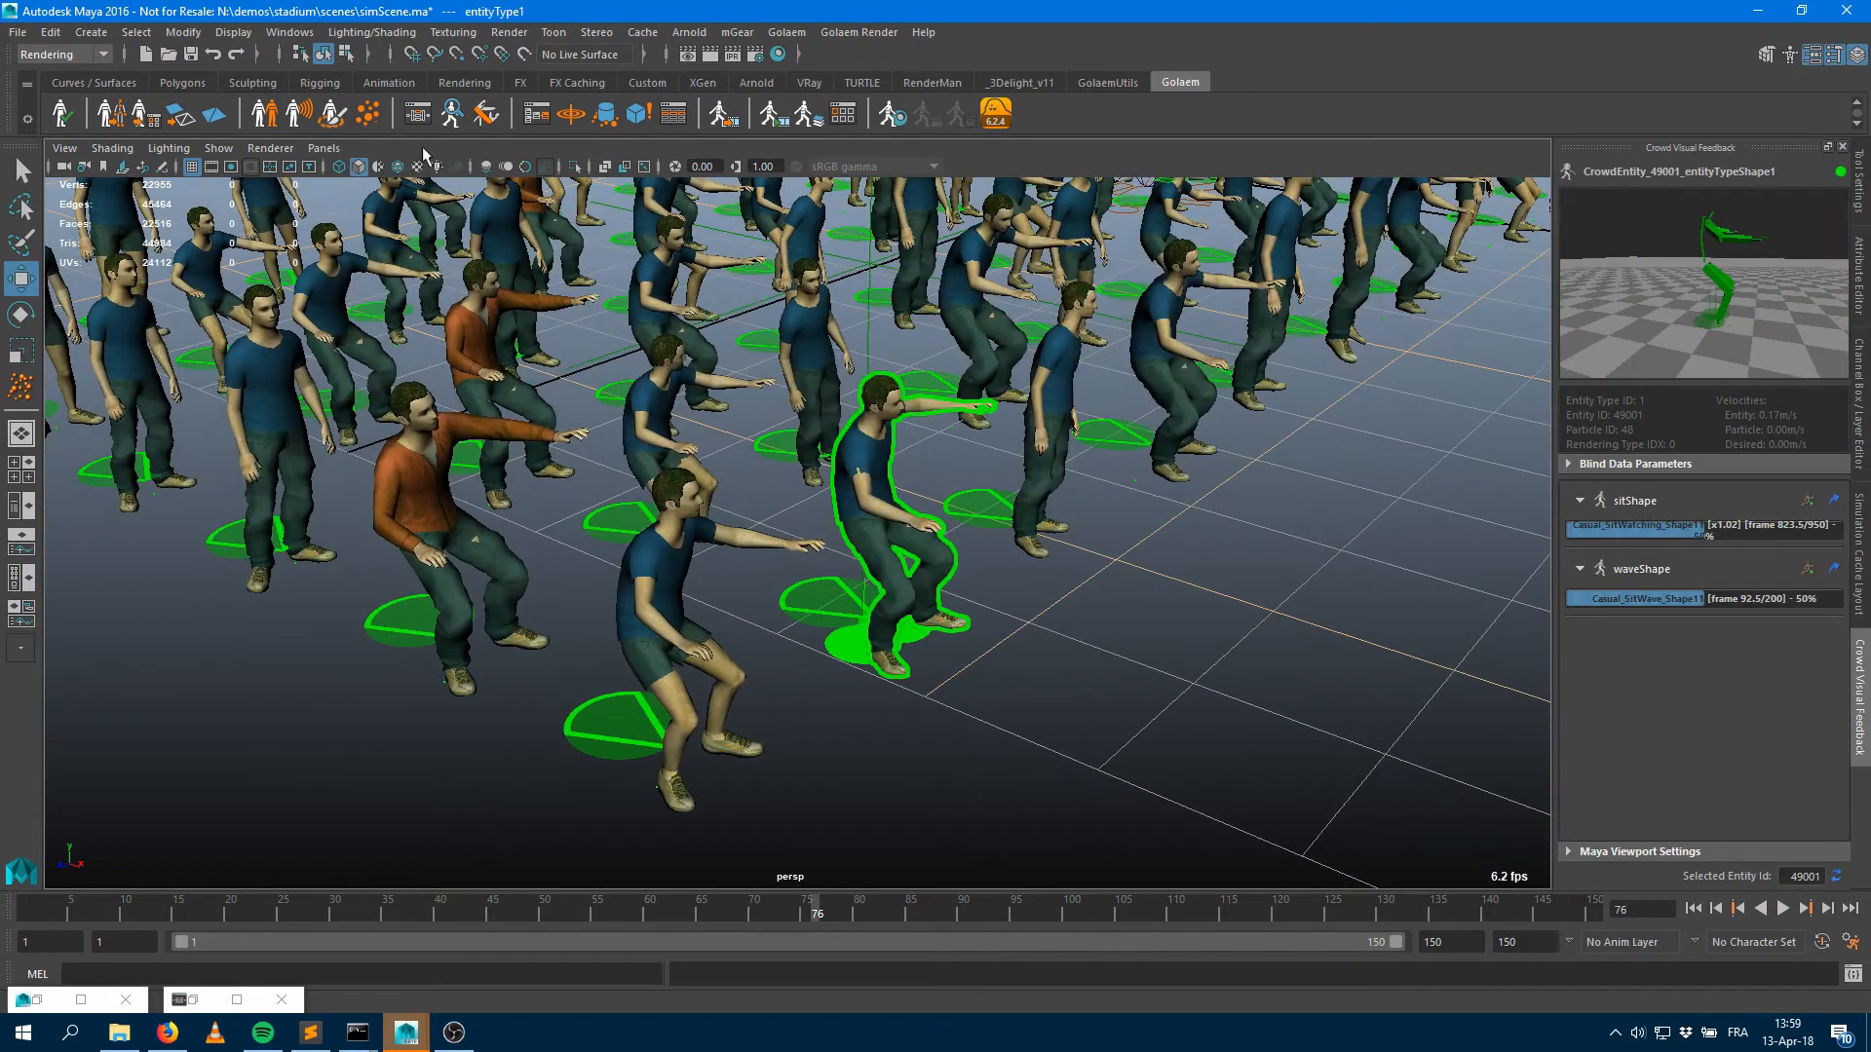
{"action": "left_click", "coordinate": [420, 116]}
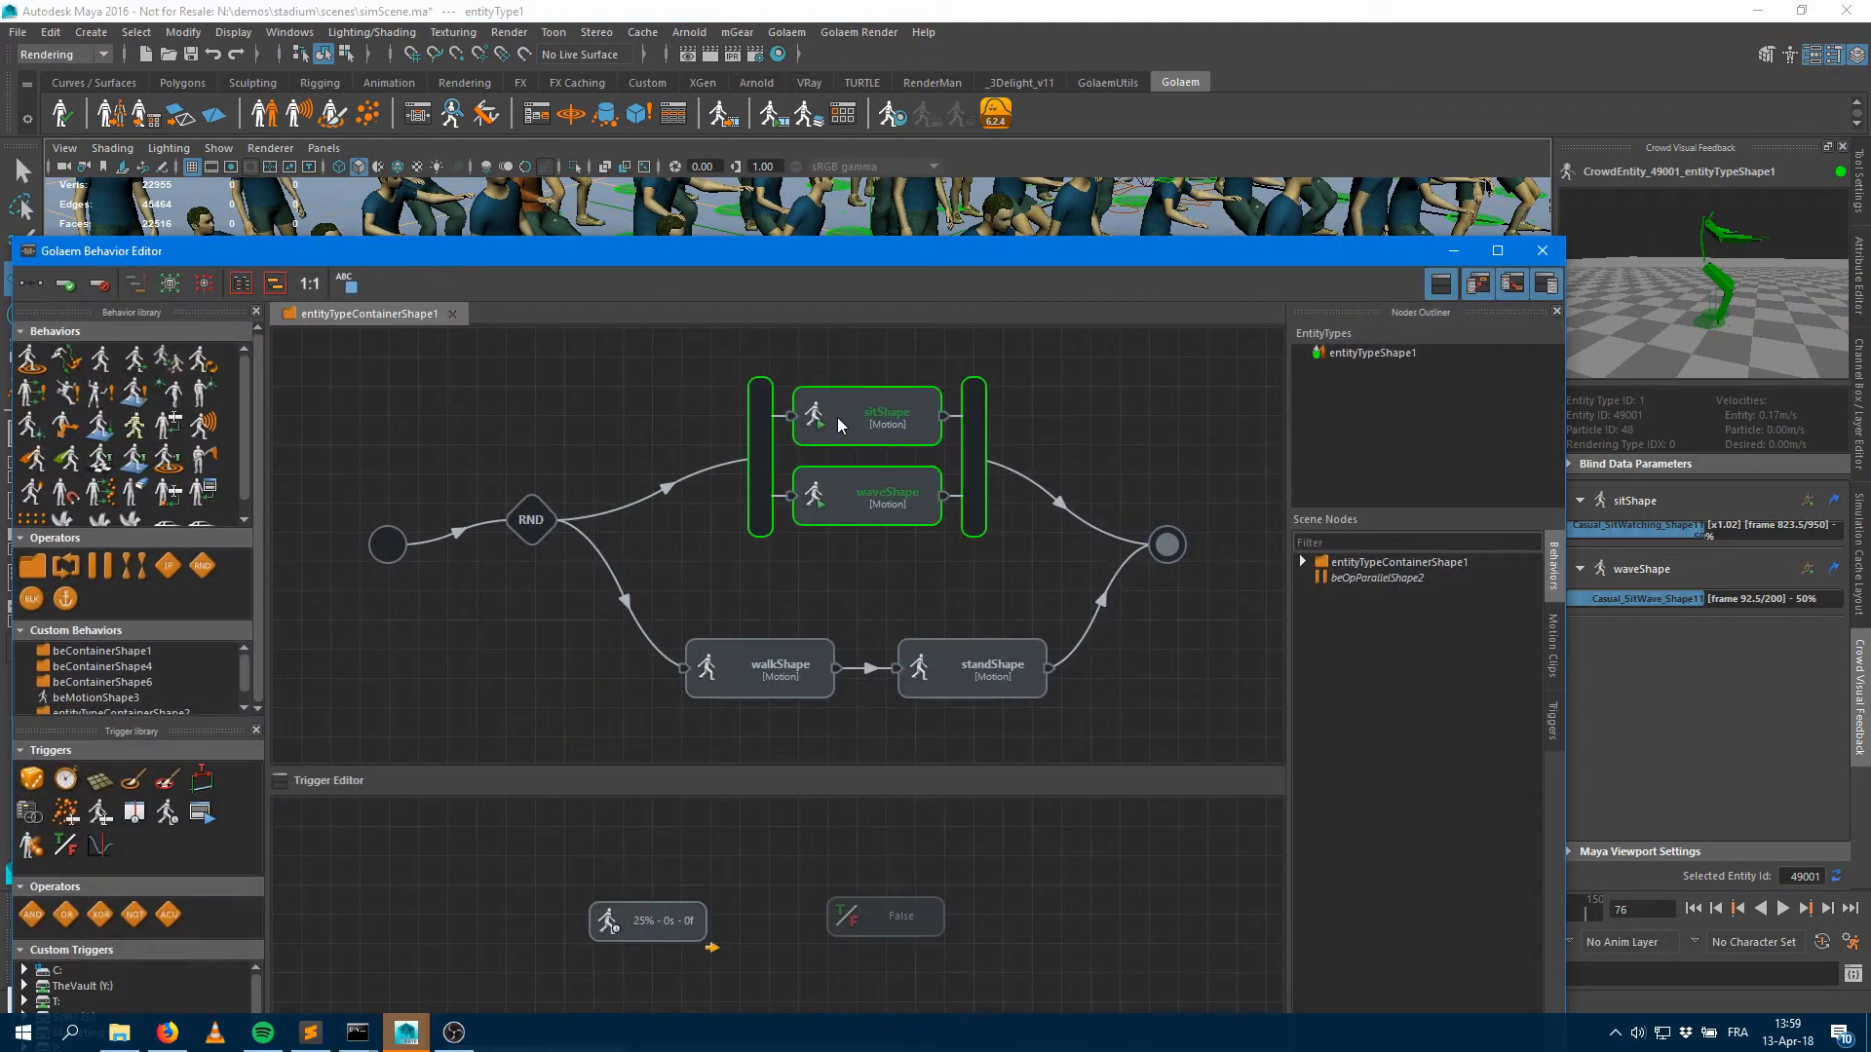
{"action": "left_click", "coordinate": [1451, 252]}
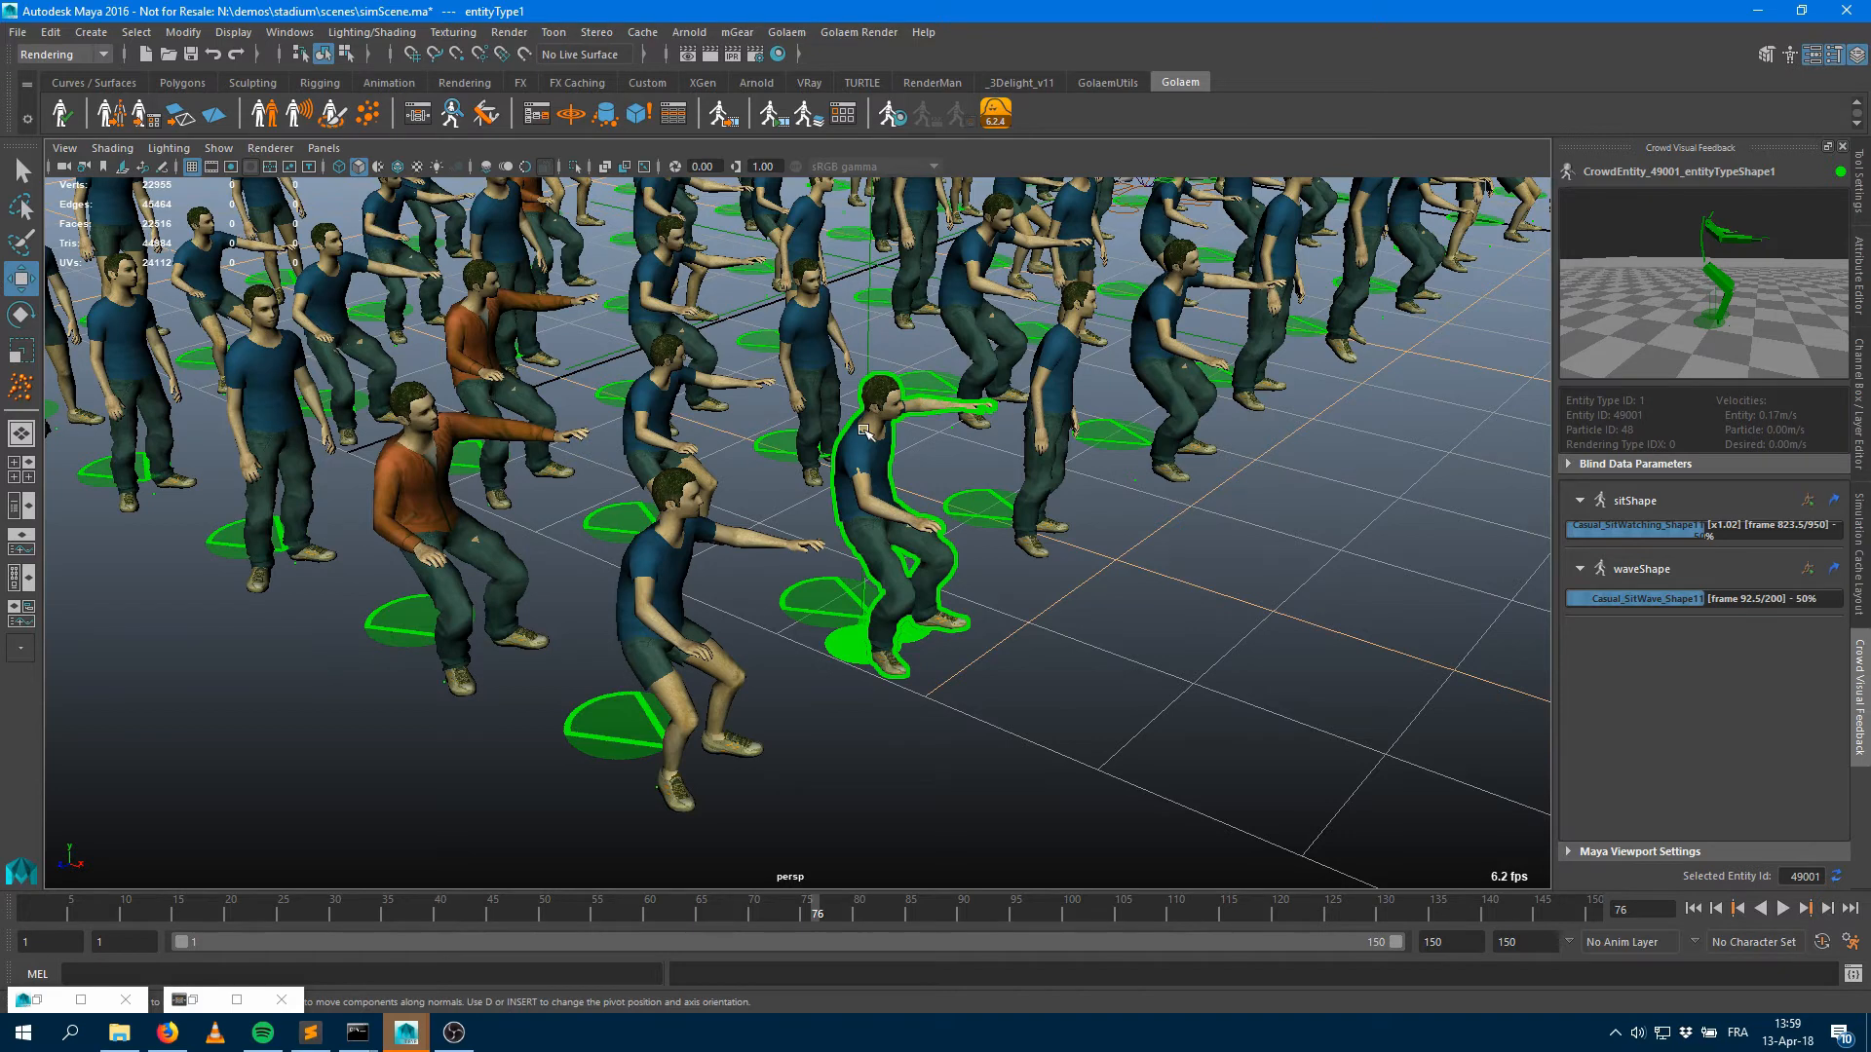
{"action": "left_click", "coordinate": [417, 115]}
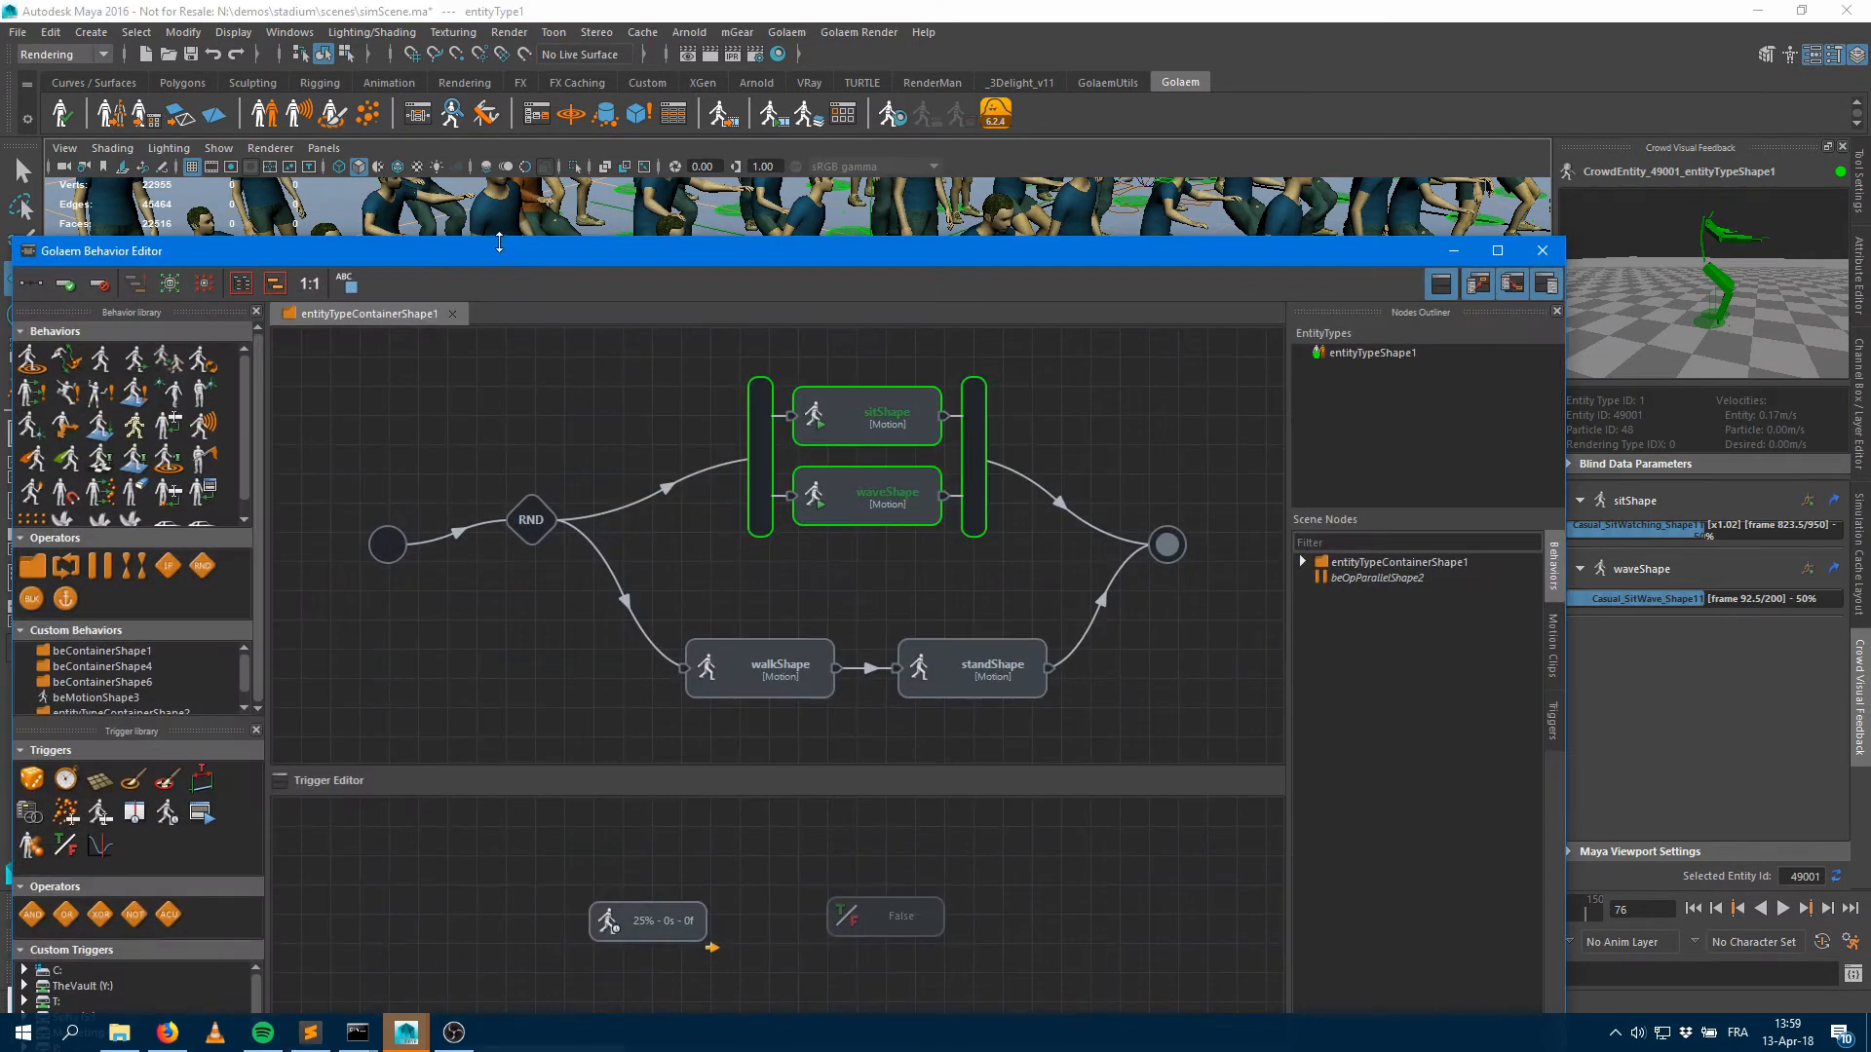
{"action": "left_click", "coordinate": [840, 516]}
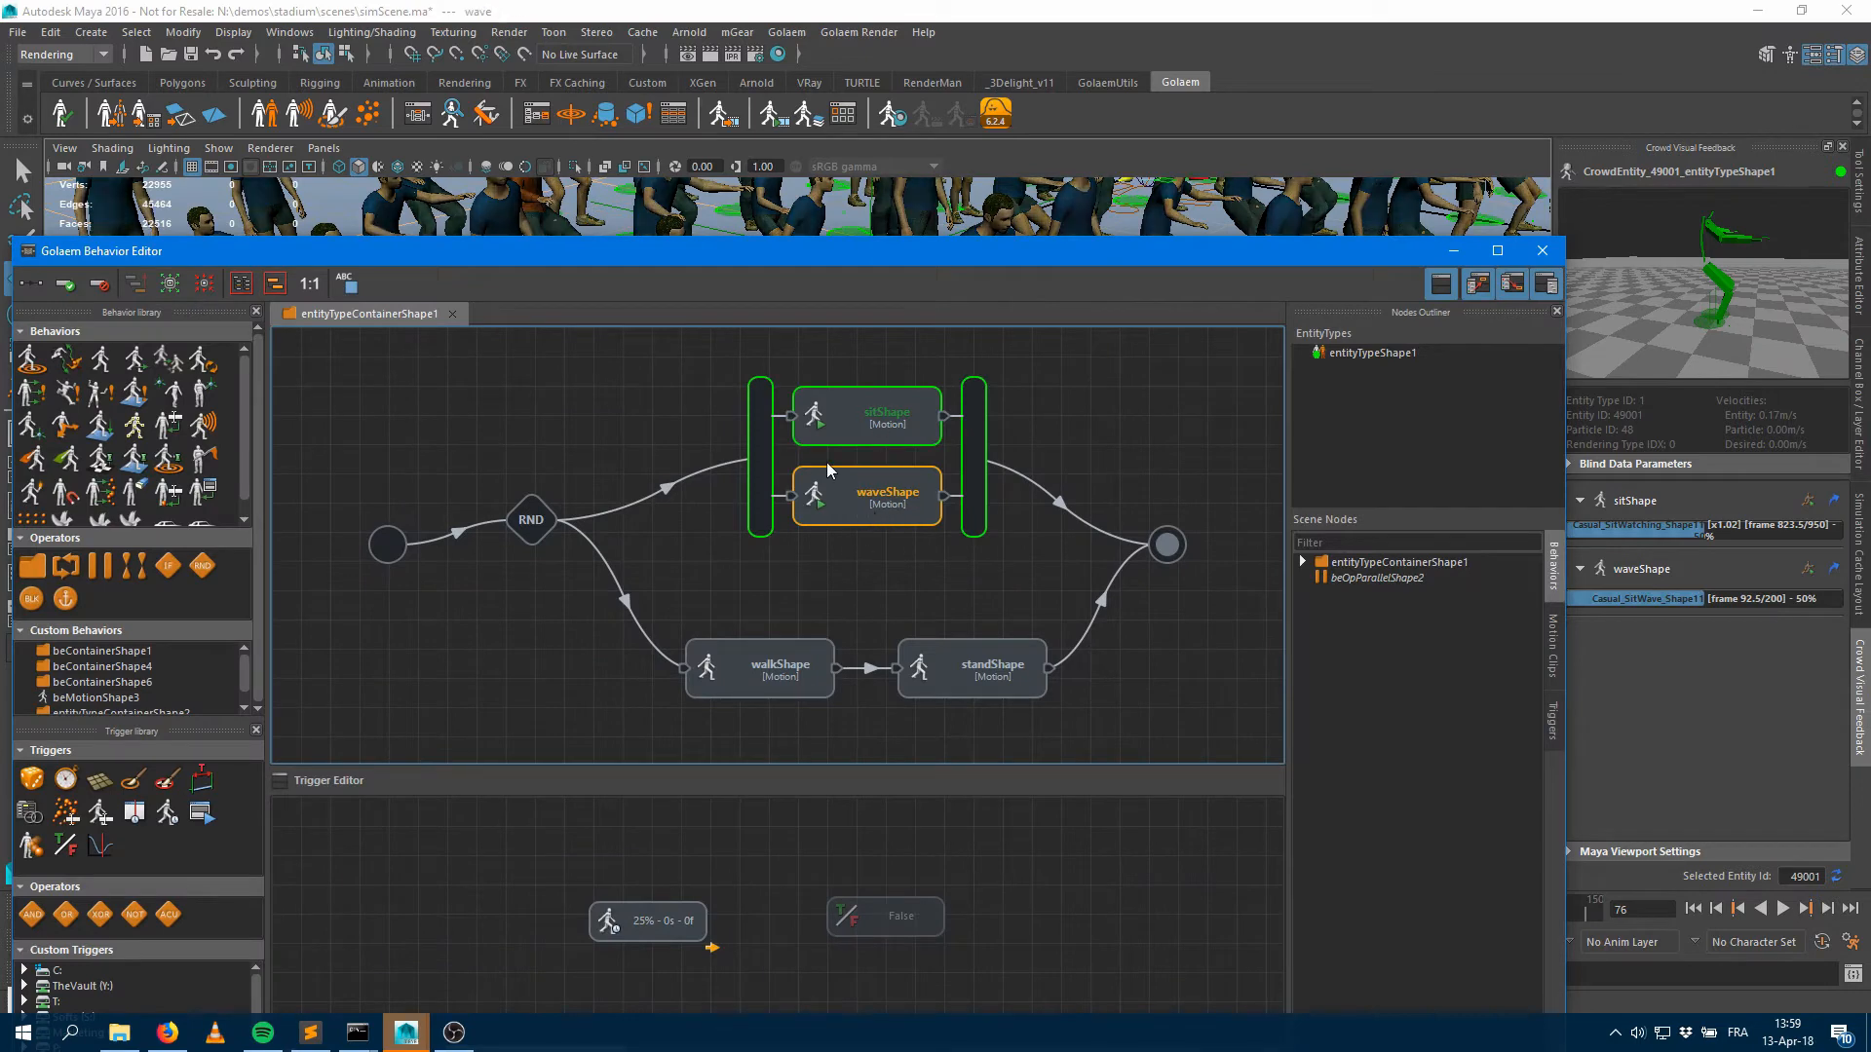
{"action": "left_click", "coordinate": [875, 420]}
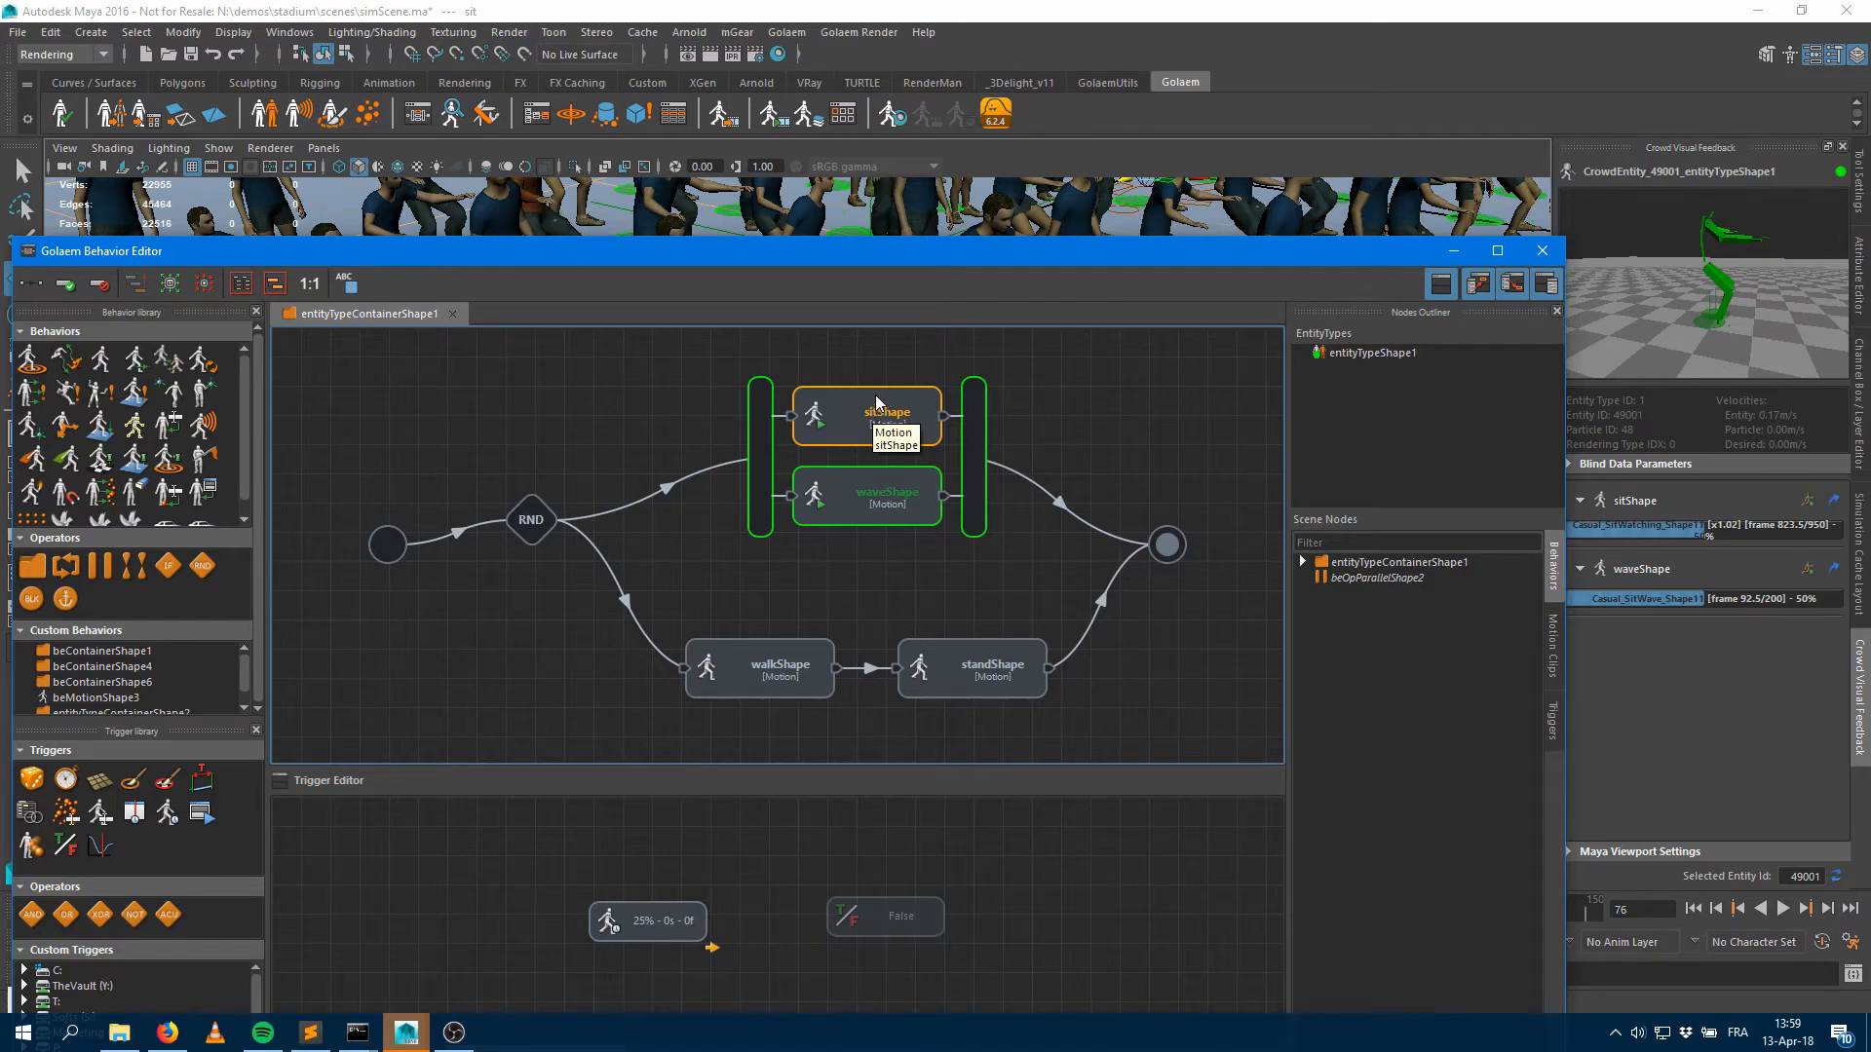
{"action": "left_click", "coordinate": [845, 515]}
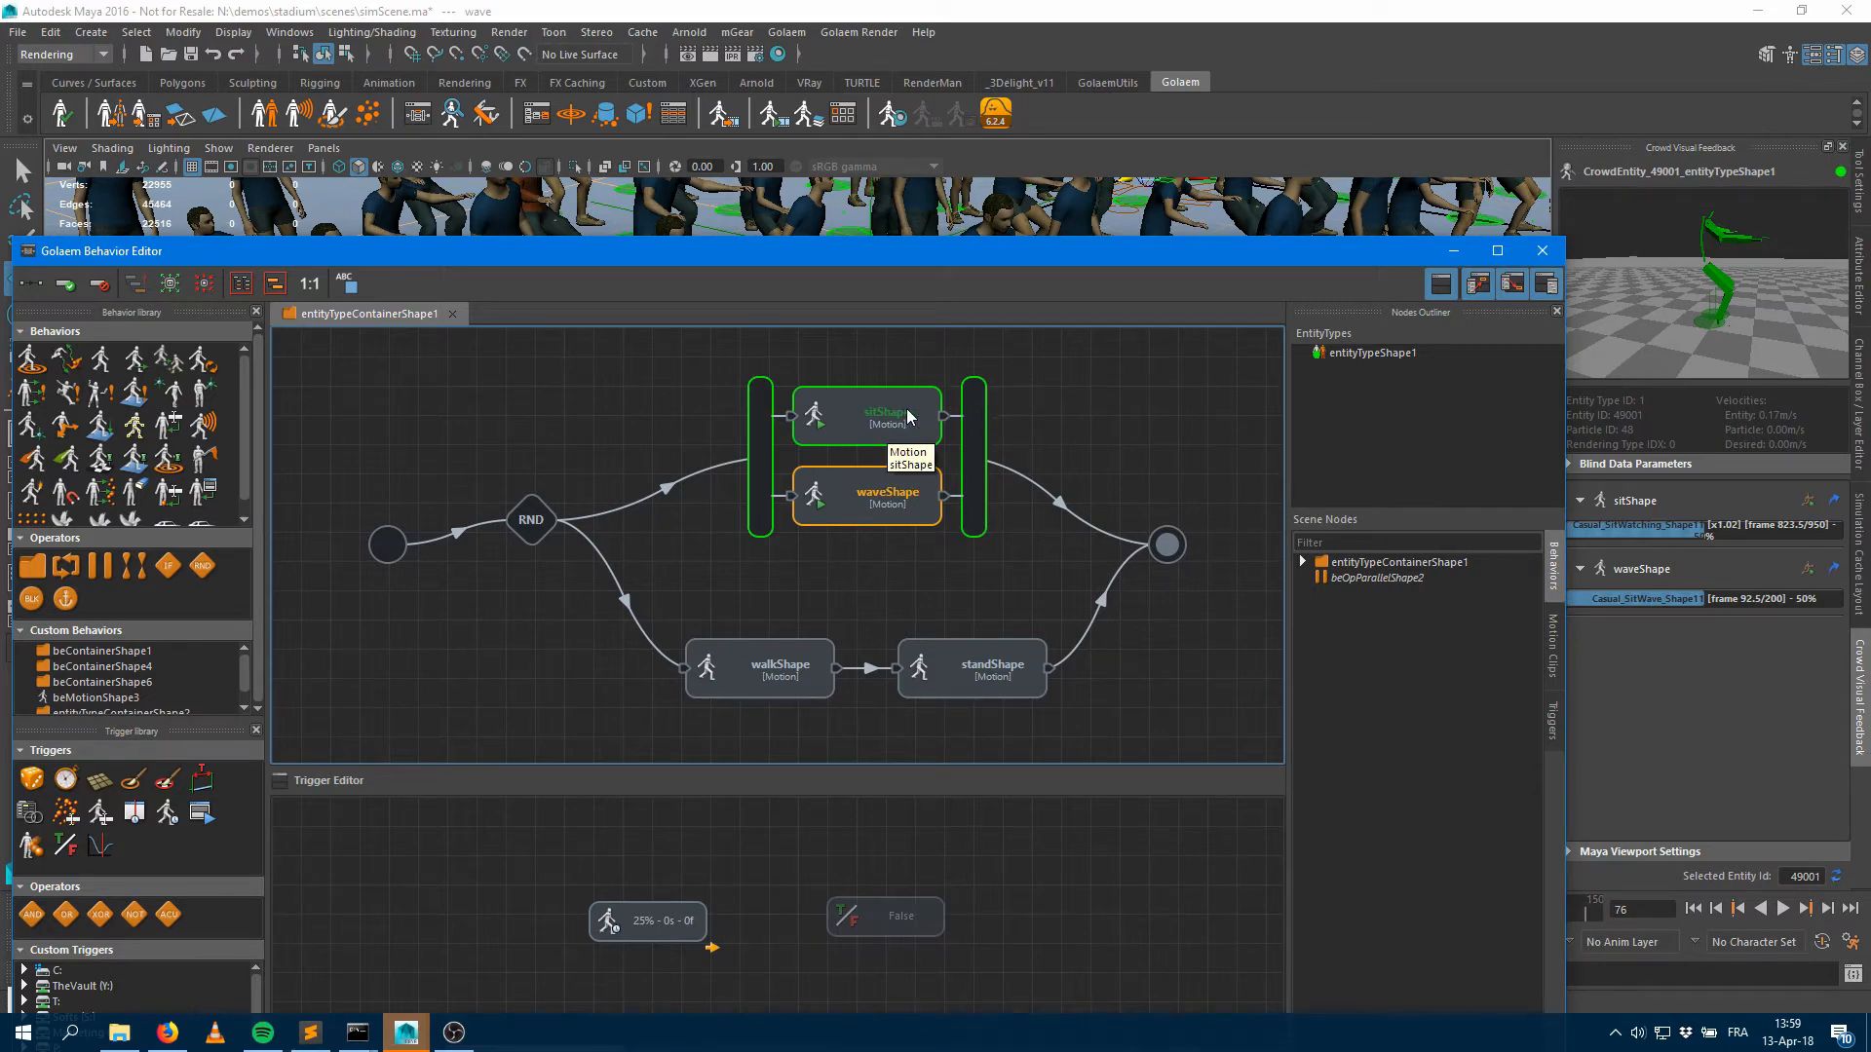
Set the blending priority of the waveShape motion behavior to 3
{"action": "left_click", "coordinate": [847, 409]}
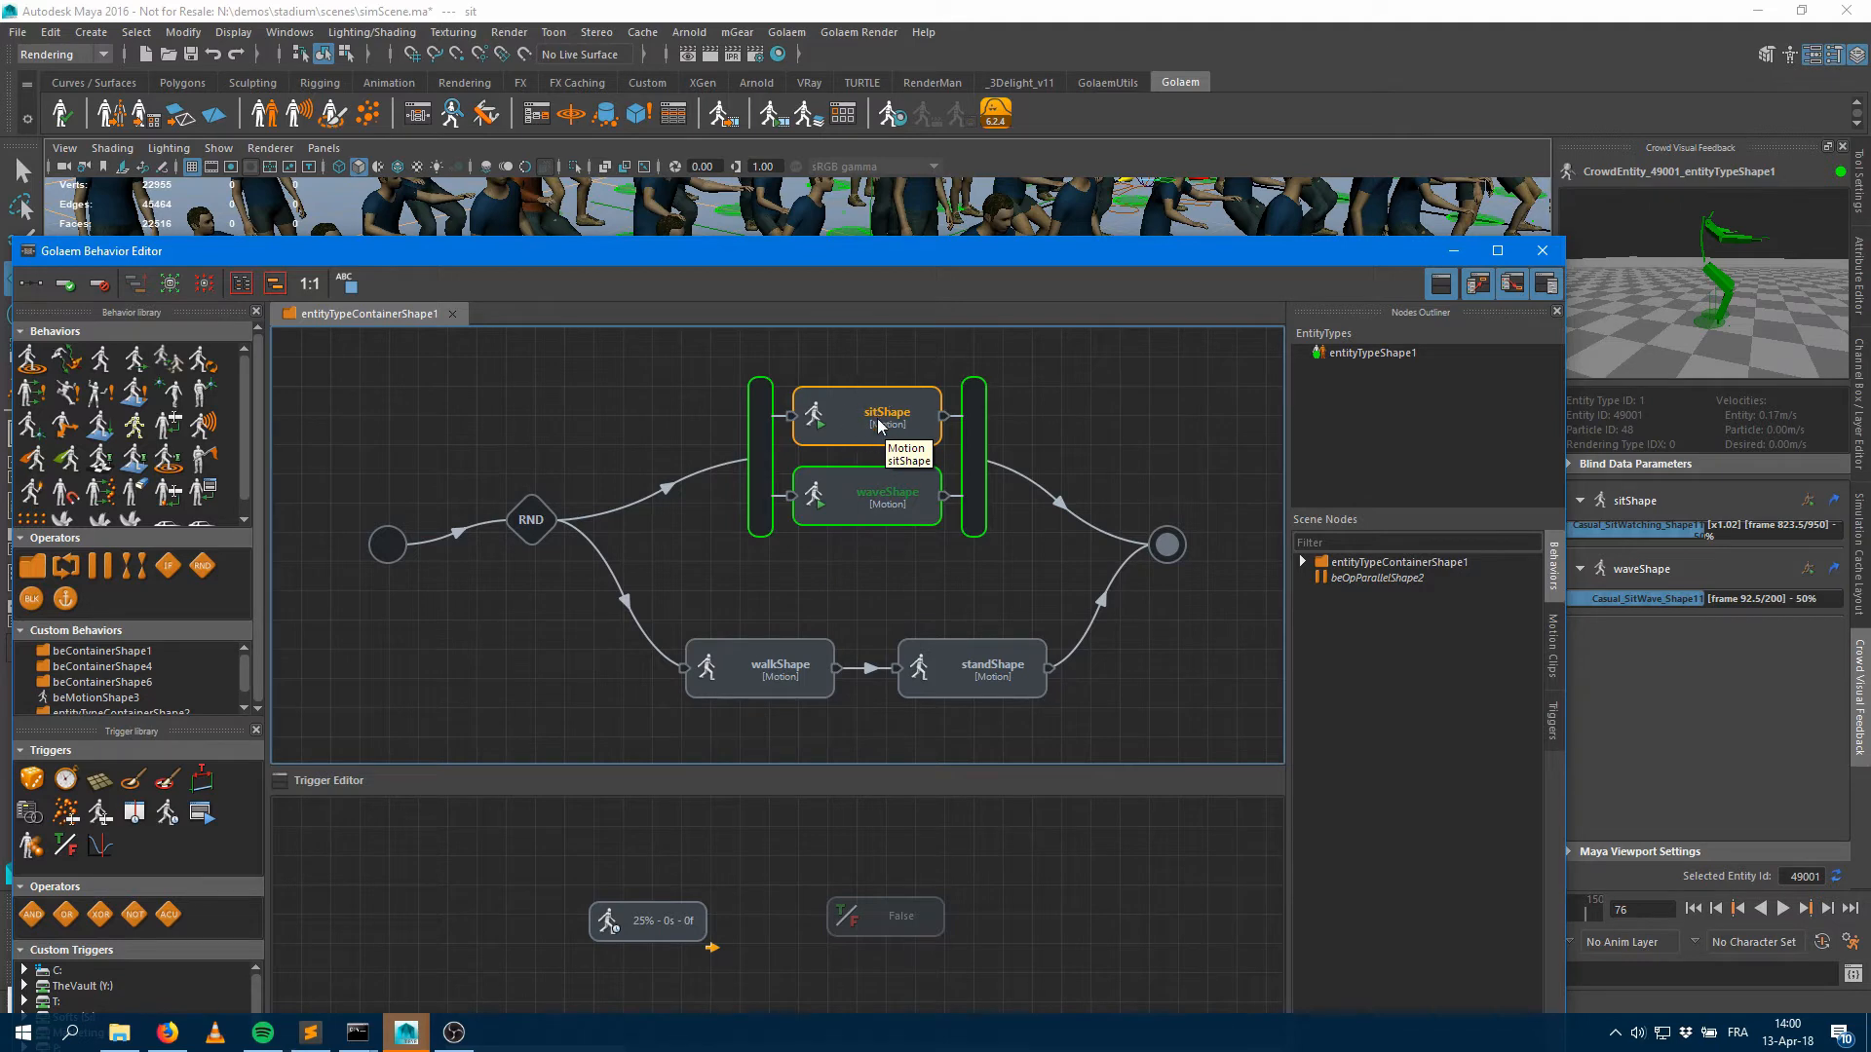
{"action": "left_click", "coordinate": [848, 517]}
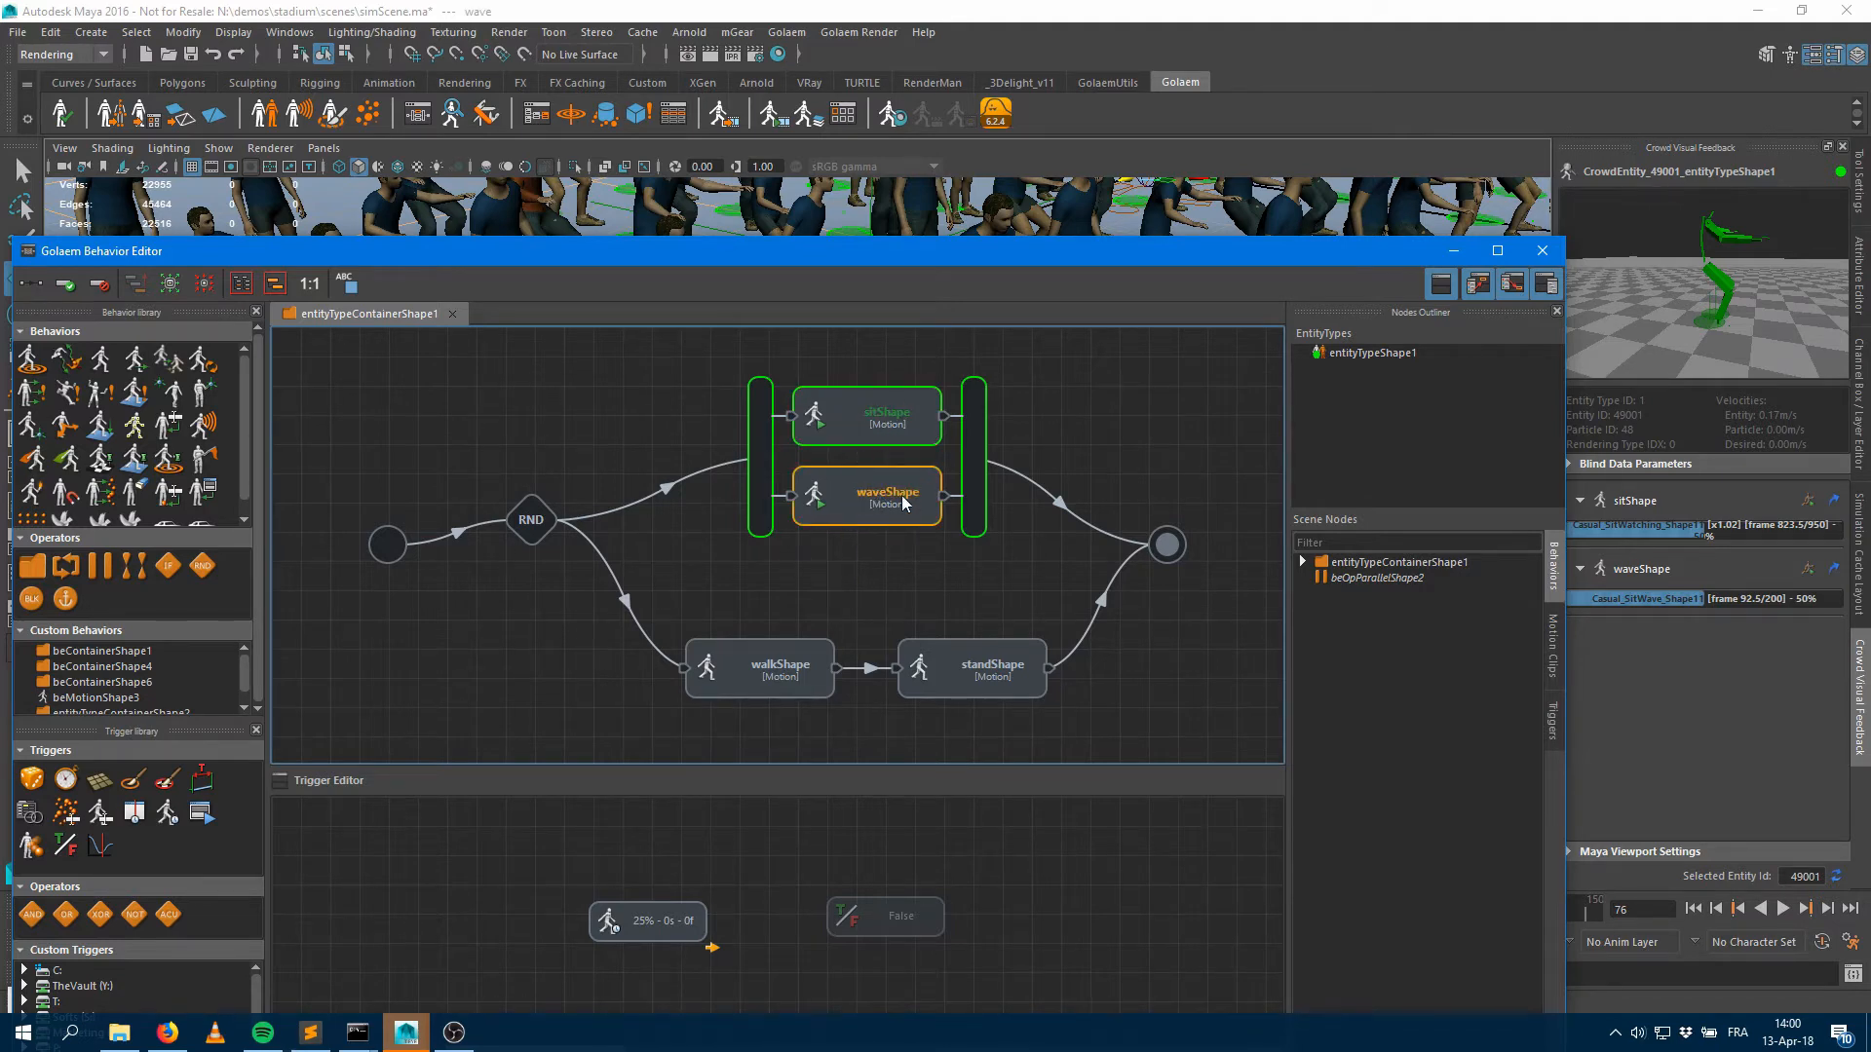
{"action": "left_click", "coordinate": [1861, 307]}
{"action": "left_click_drag", "start_coordinate": [1286, 253], "coordinate": [1041, 162]}
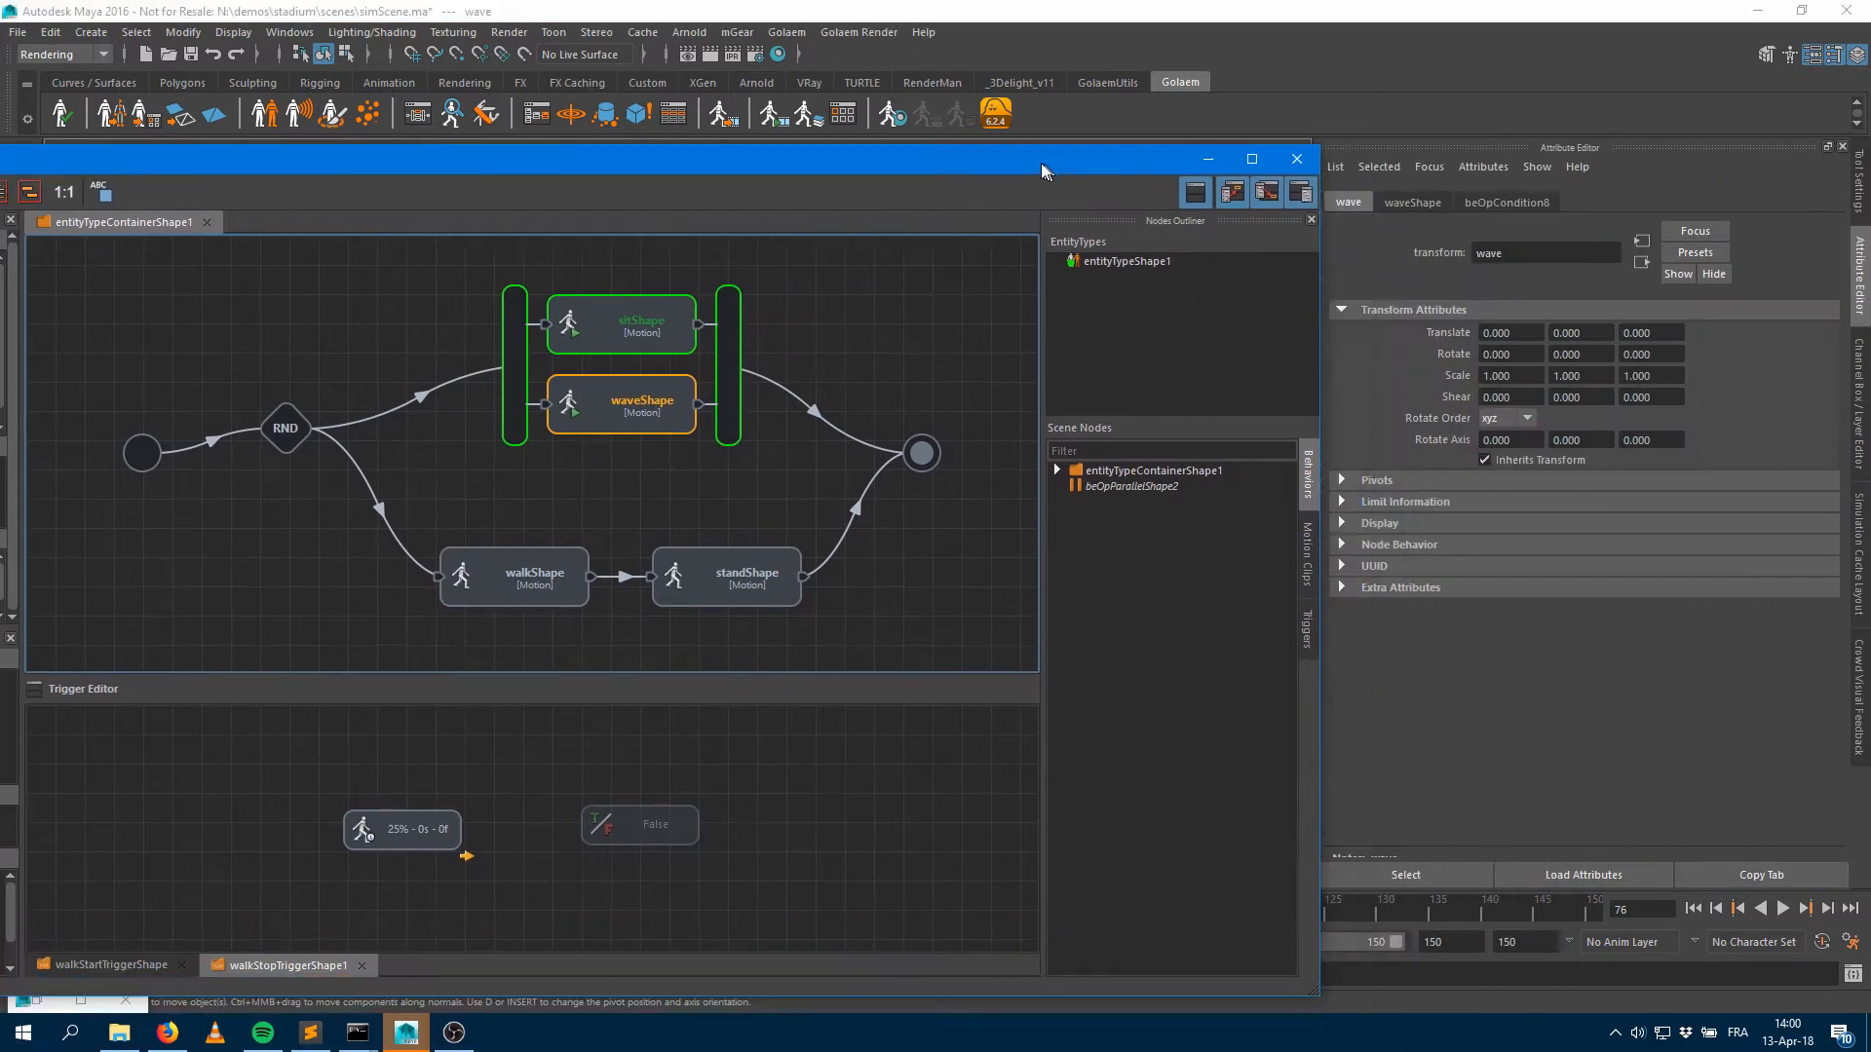
{"action": "left_click", "coordinate": [1428, 200]}
{"action": "scroll", "coordinate": [1564, 389], "scroll_direction": "down", "scroll_amount": 3}
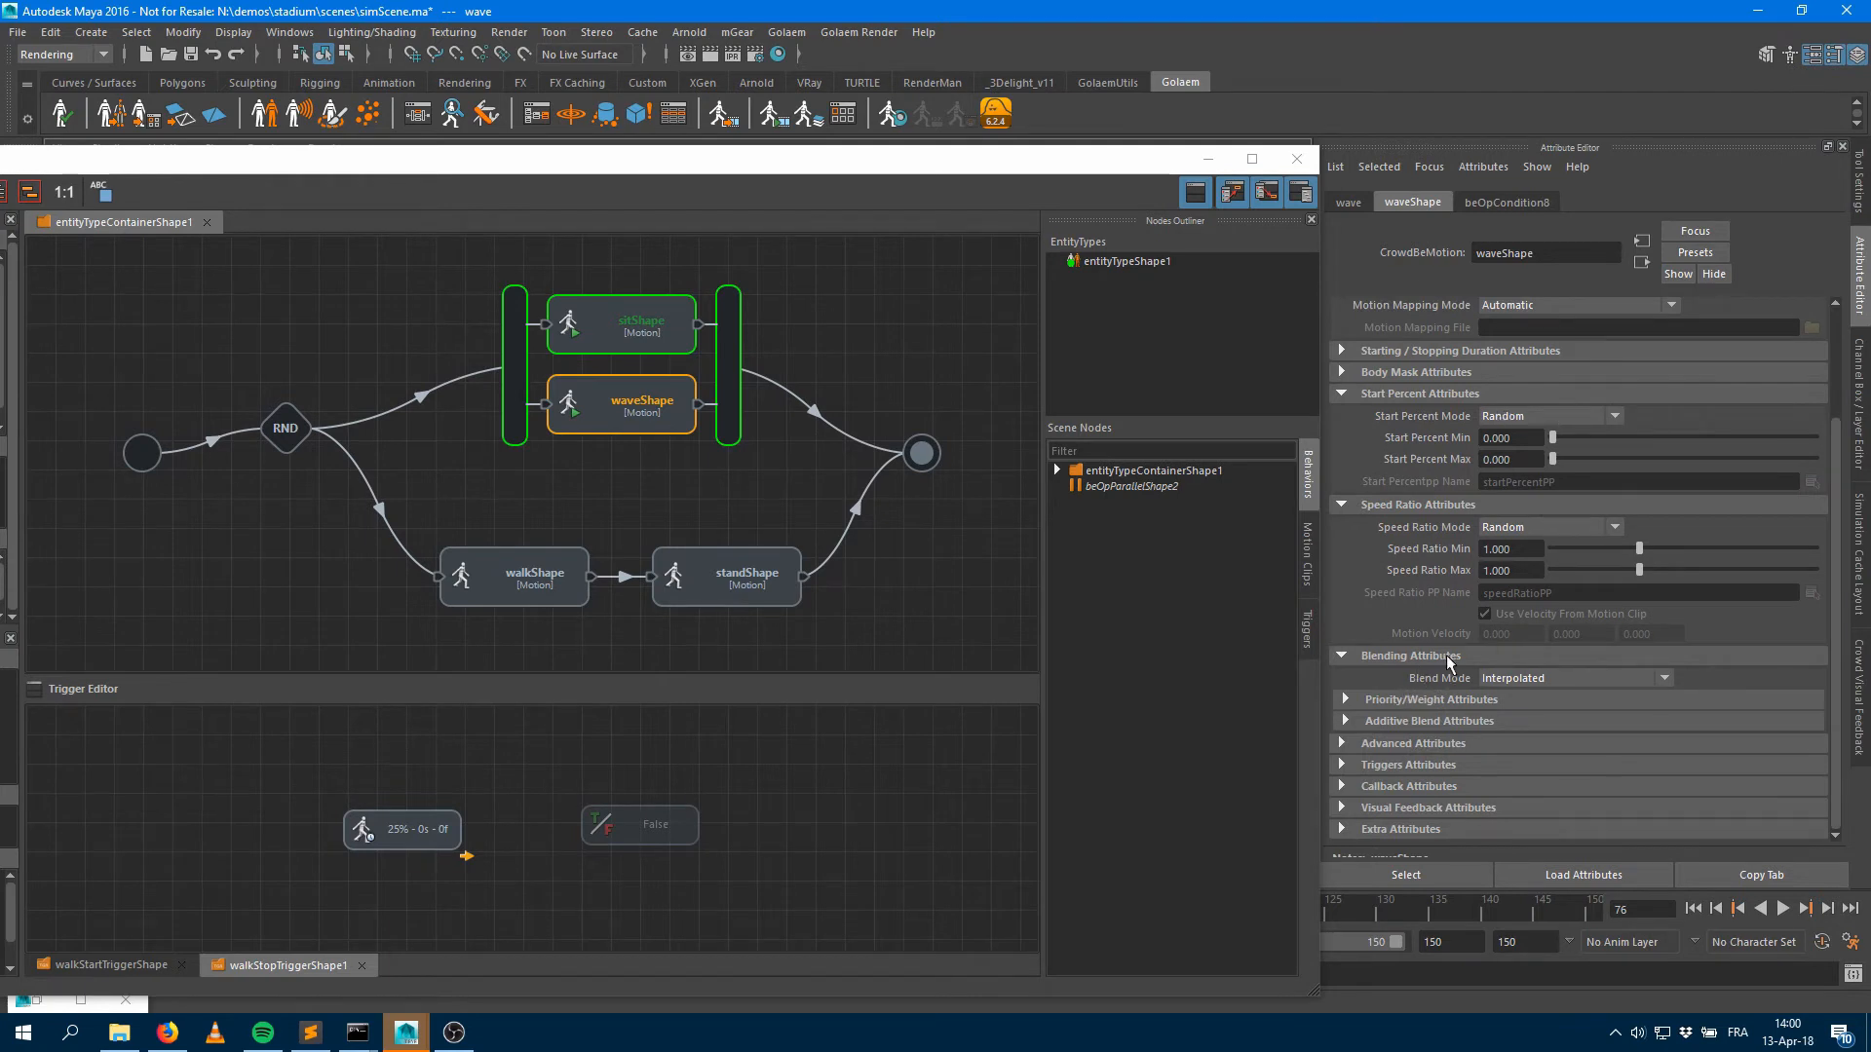
{"action": "left_click", "coordinate": [1397, 699]}
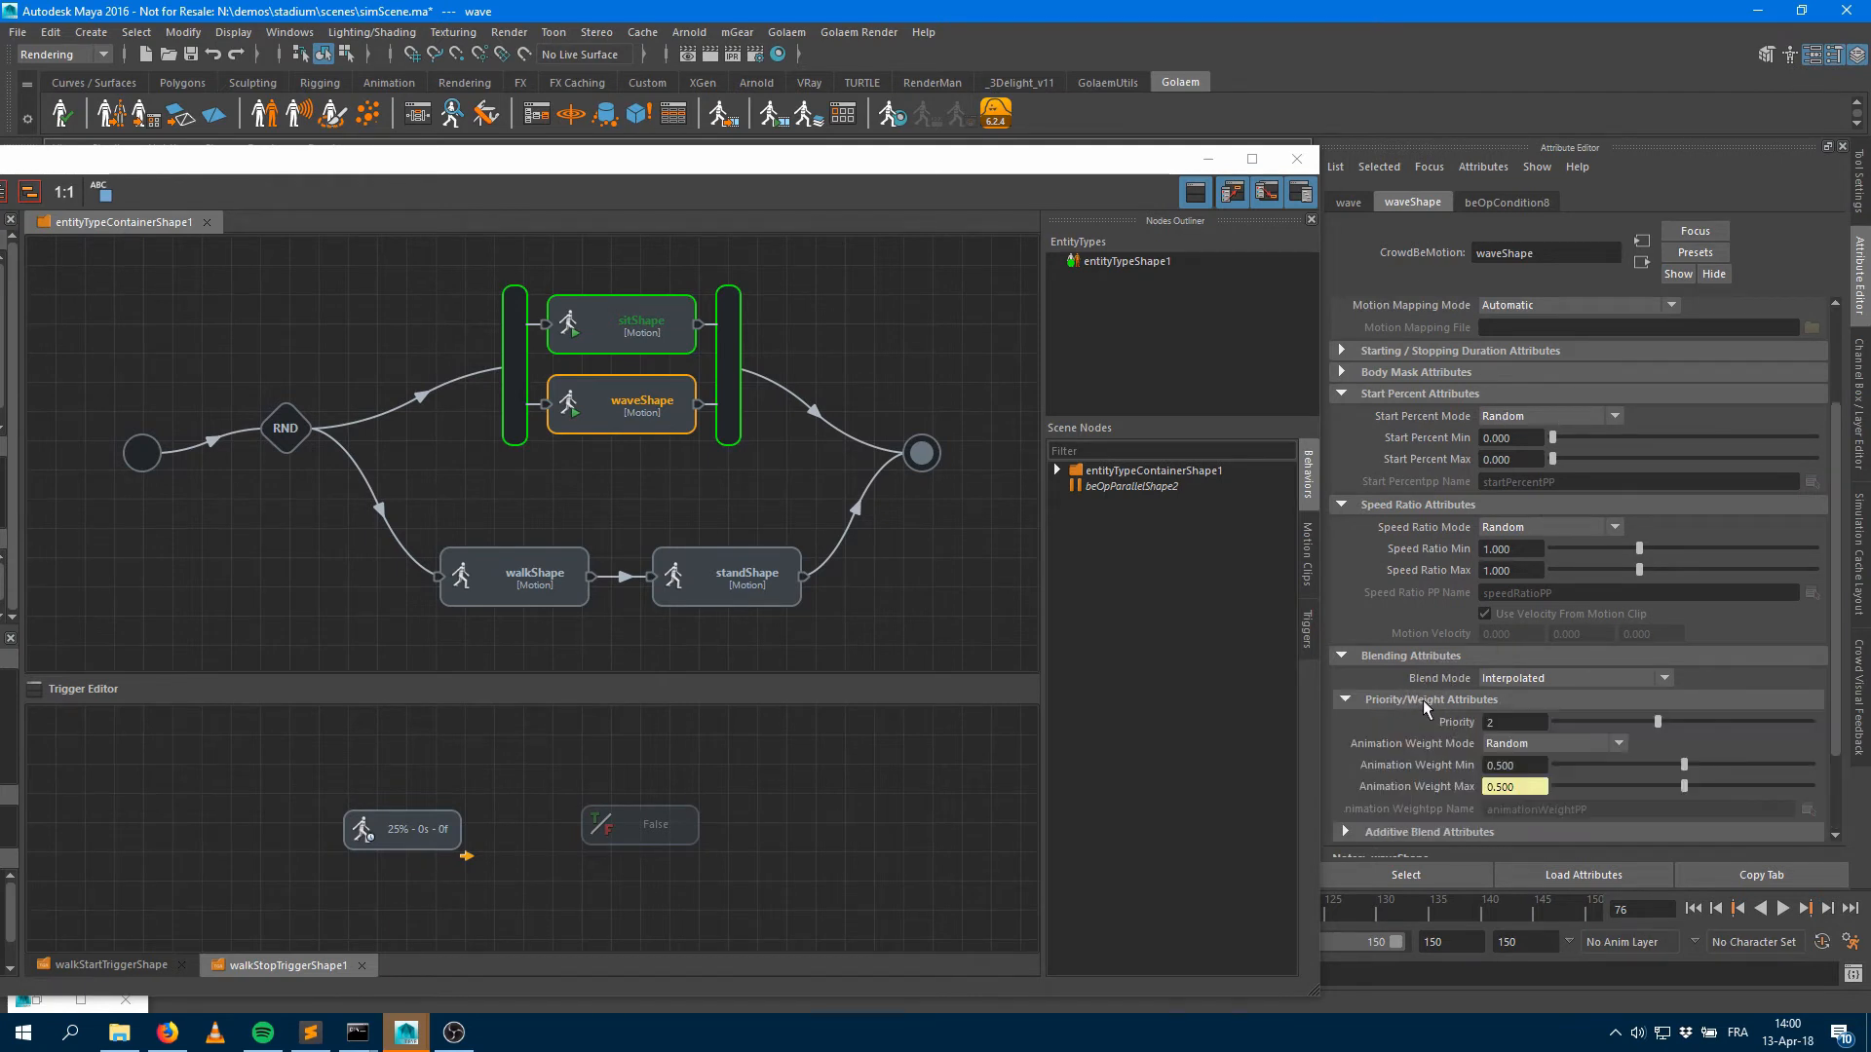
{"action": "left_click_drag", "start_coordinate": [1658, 722], "coordinate": [1703, 722]}
Compare the priority and animation weight attributes of sitShape and waveShape
{"action": "left_click", "coordinate": [621, 336]}
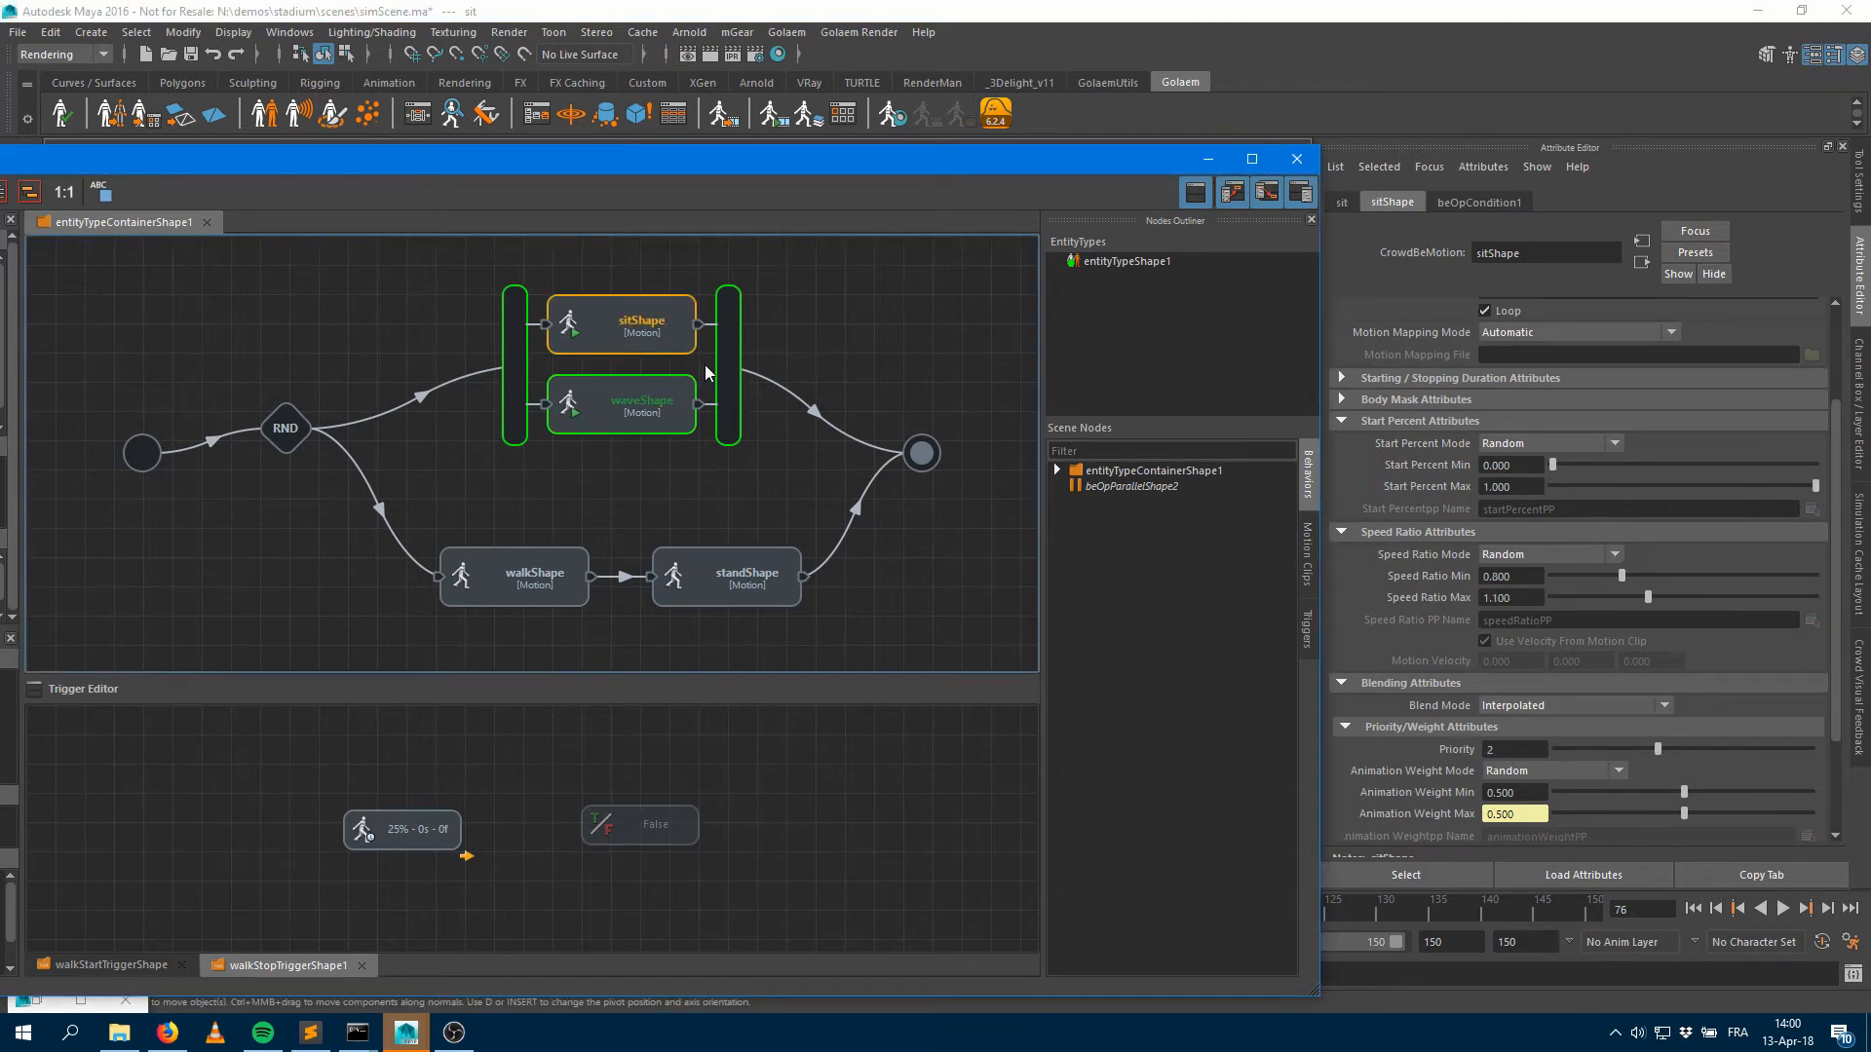
{"action": "left_click", "coordinate": [608, 413]}
{"action": "left_click", "coordinate": [616, 331]}
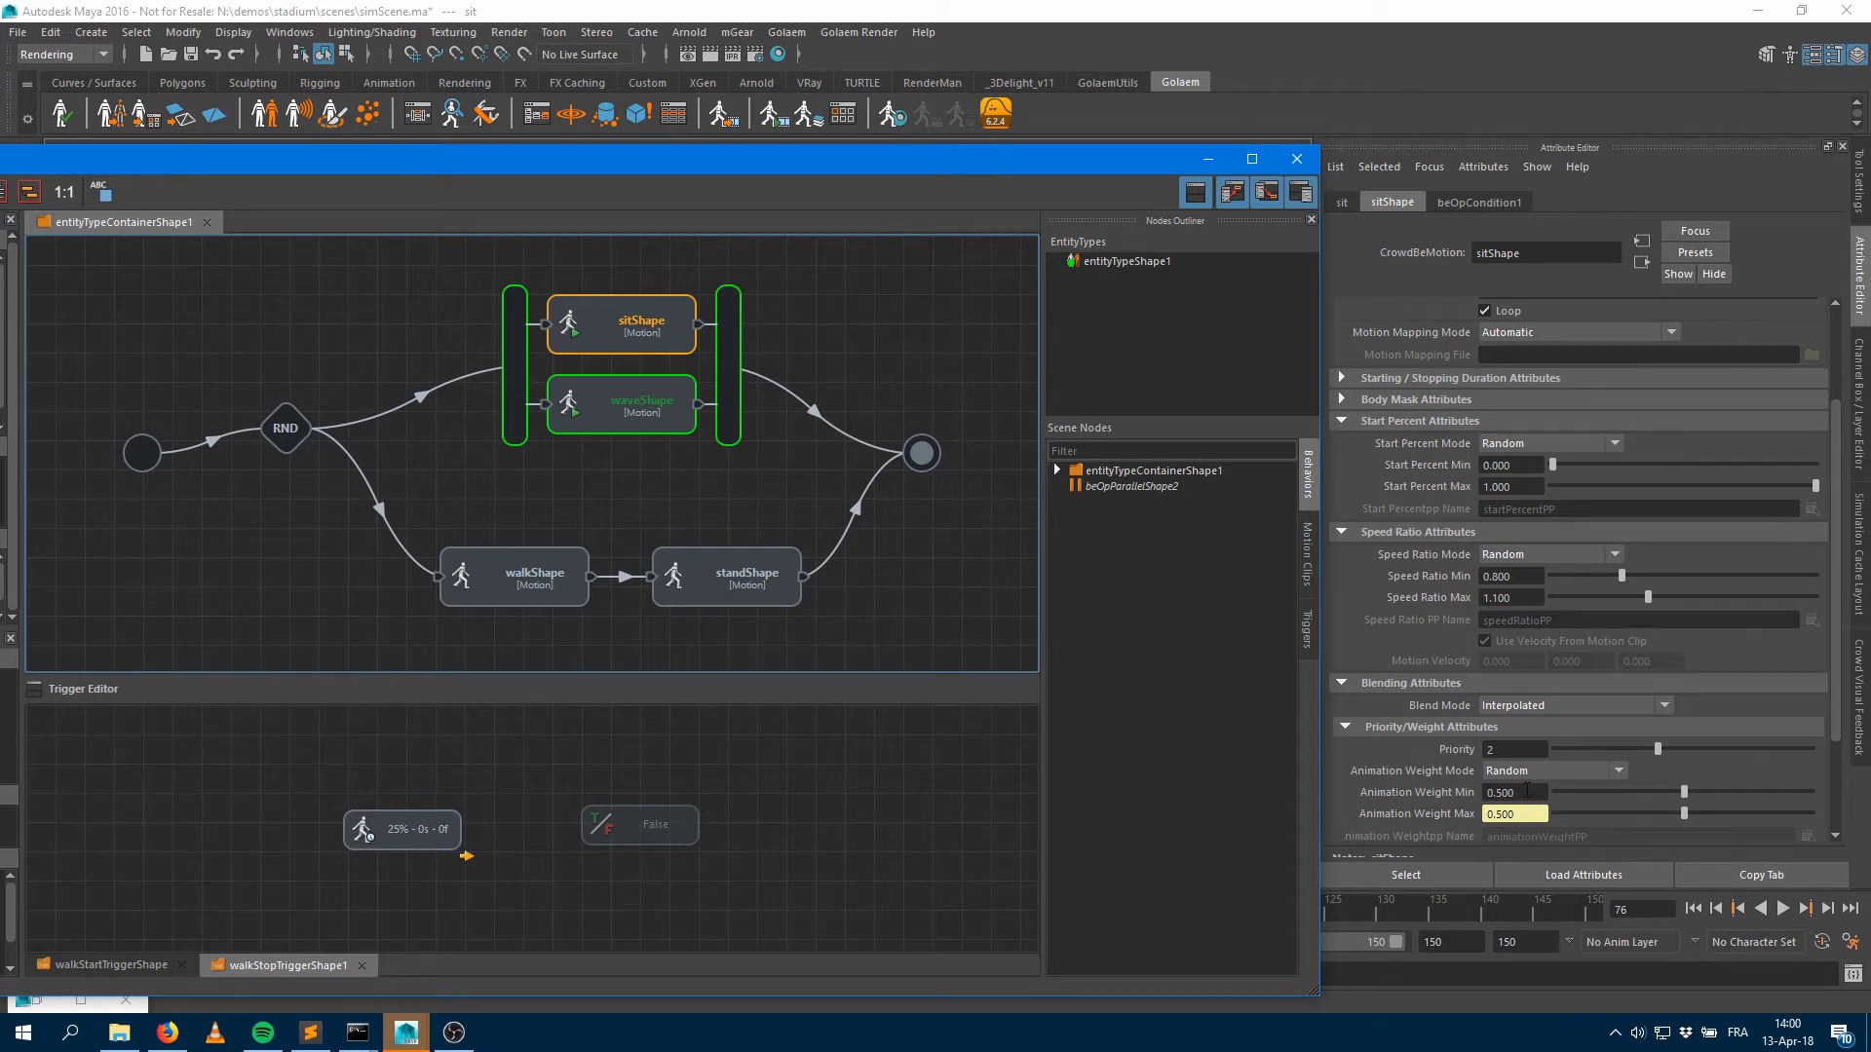
{"action": "left_click", "coordinate": [614, 429]}
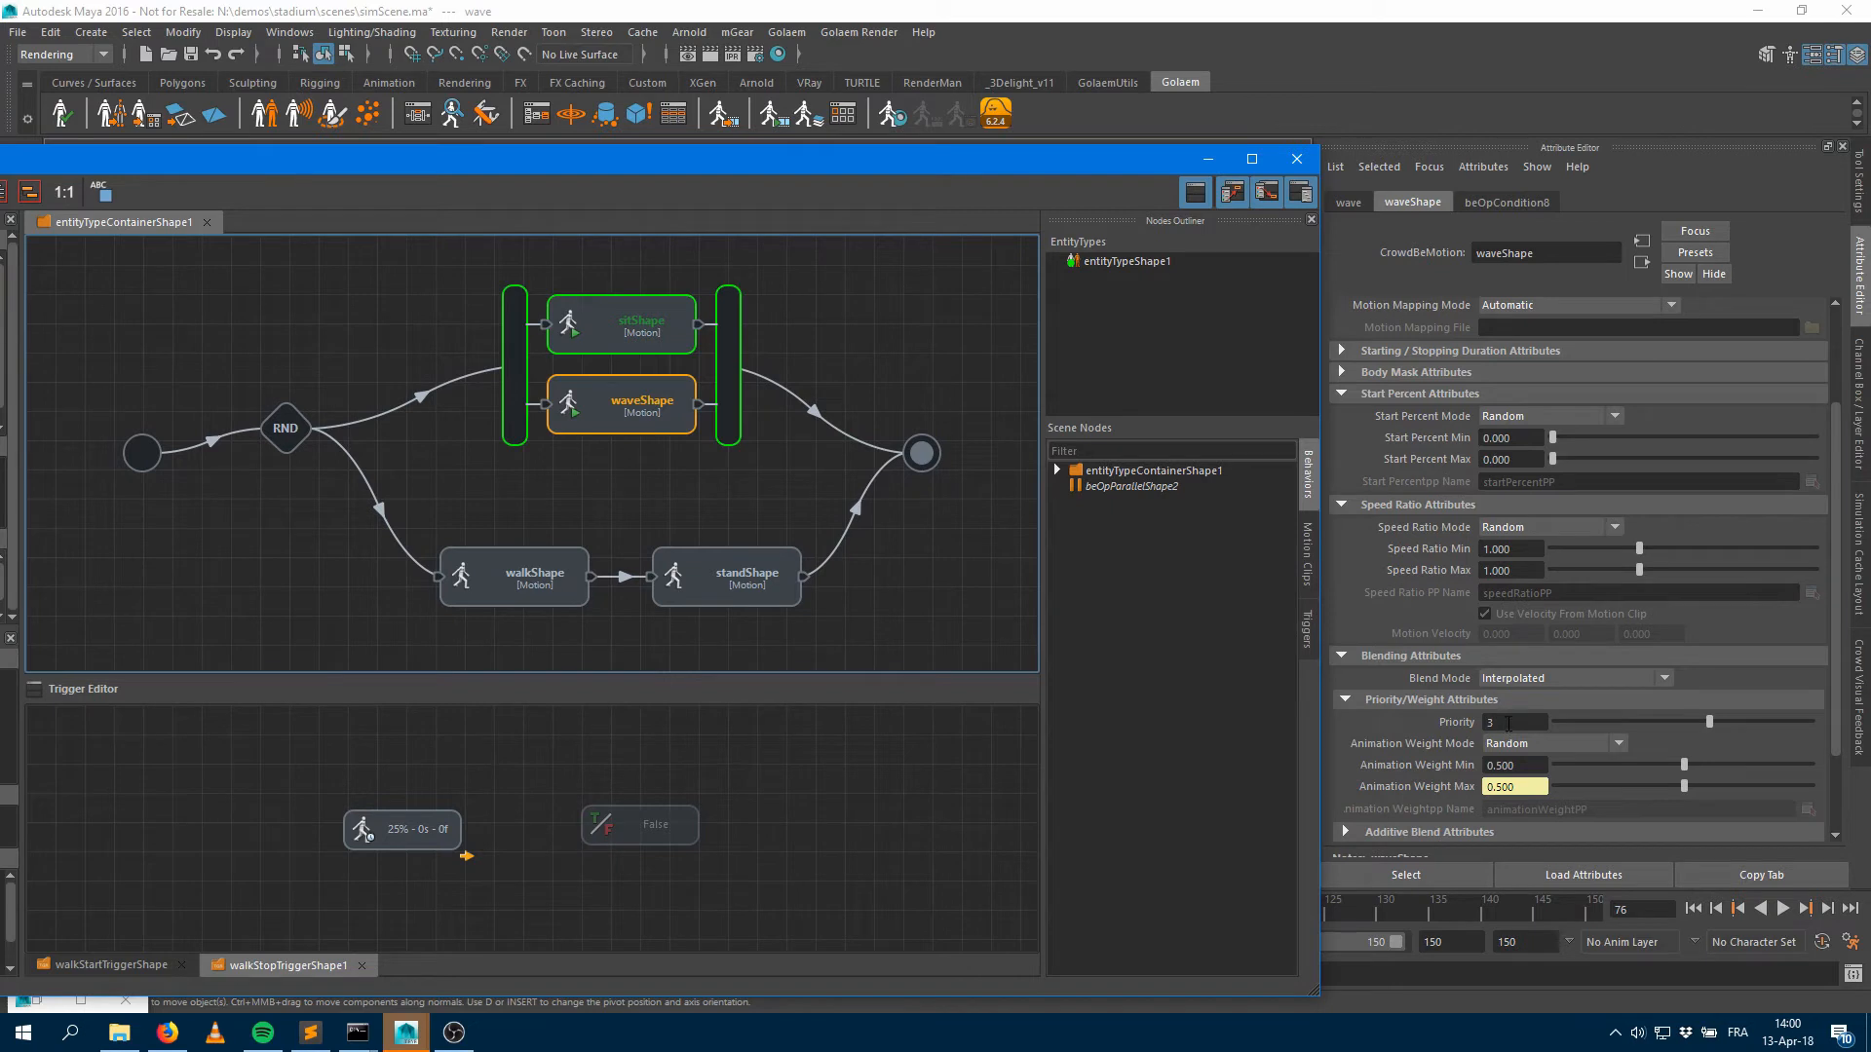
{"action": "left_click", "coordinate": [592, 324]}
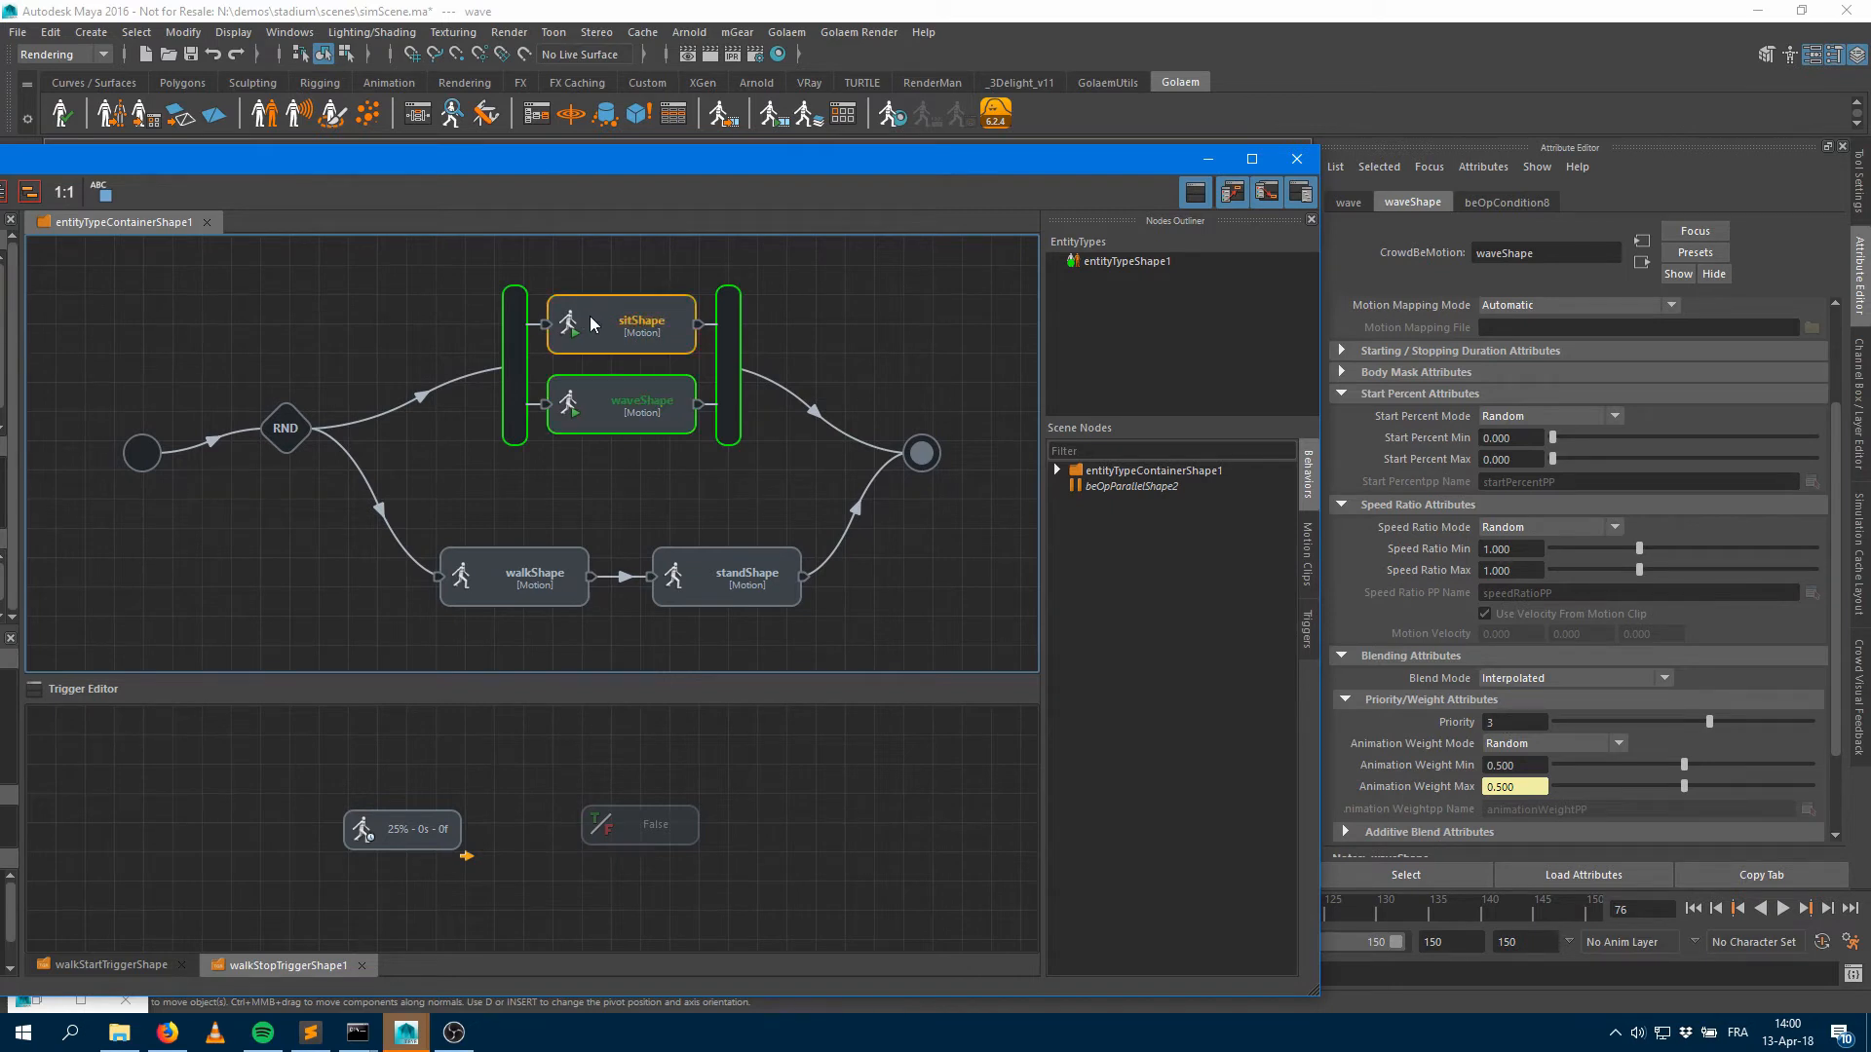
{"action": "left_click", "coordinate": [606, 405]}
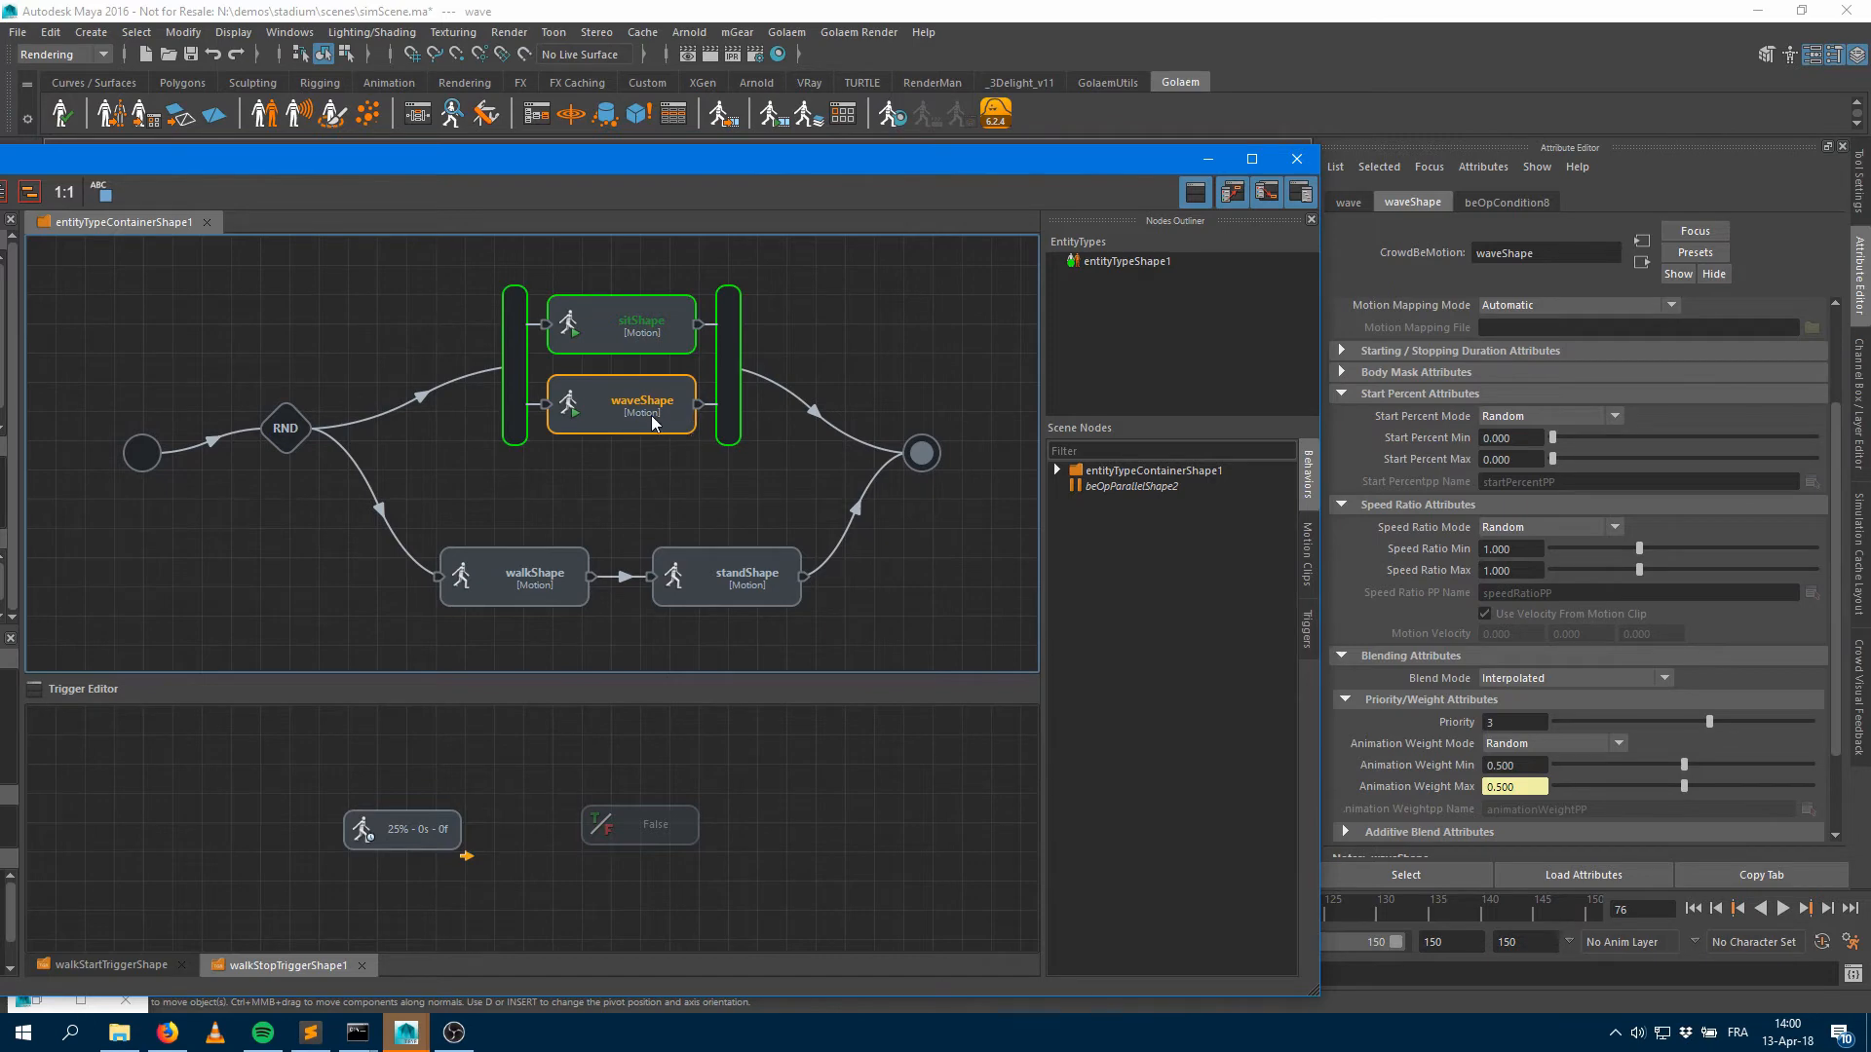
Hide the behavior editor and play the simulation from the first frame to check the wave motion, stopping at frame 94
{"action": "left_click", "coordinate": [1207, 158]}
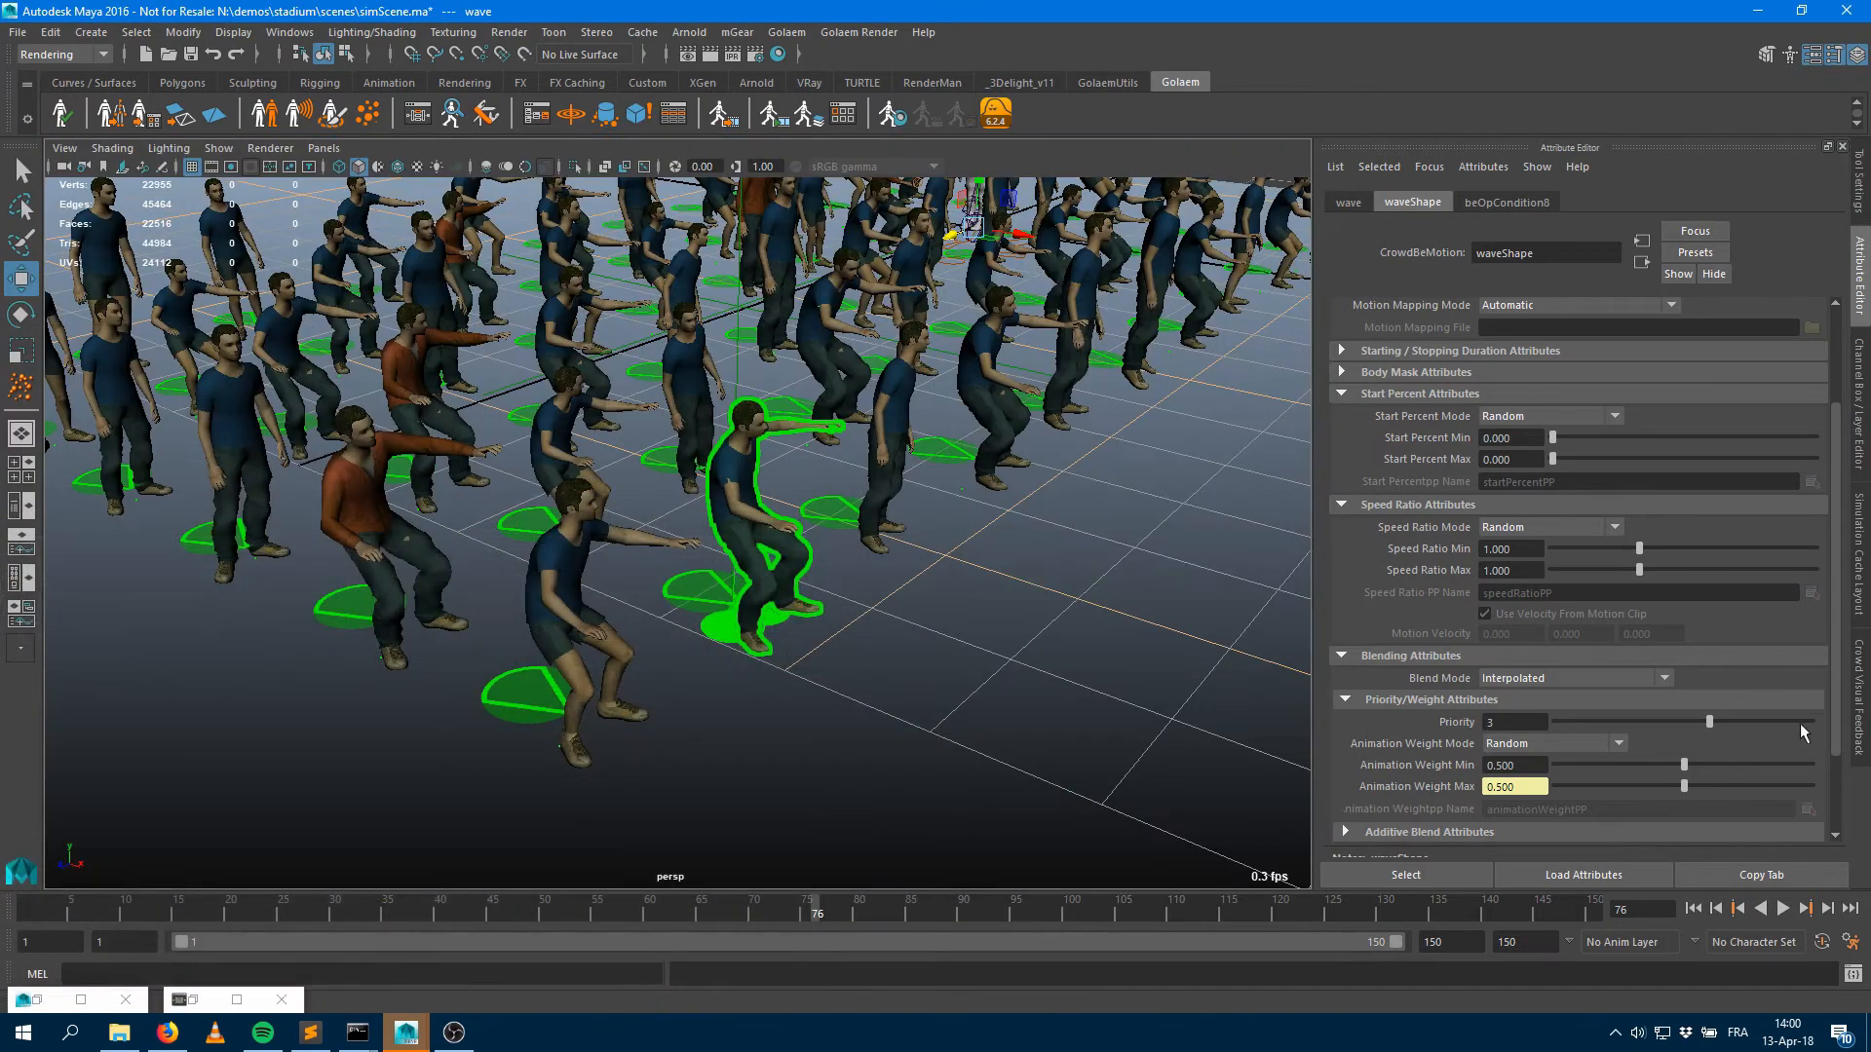
{"action": "left_click", "coordinate": [1693, 909]}
{"action": "left_click", "coordinate": [1783, 909]}
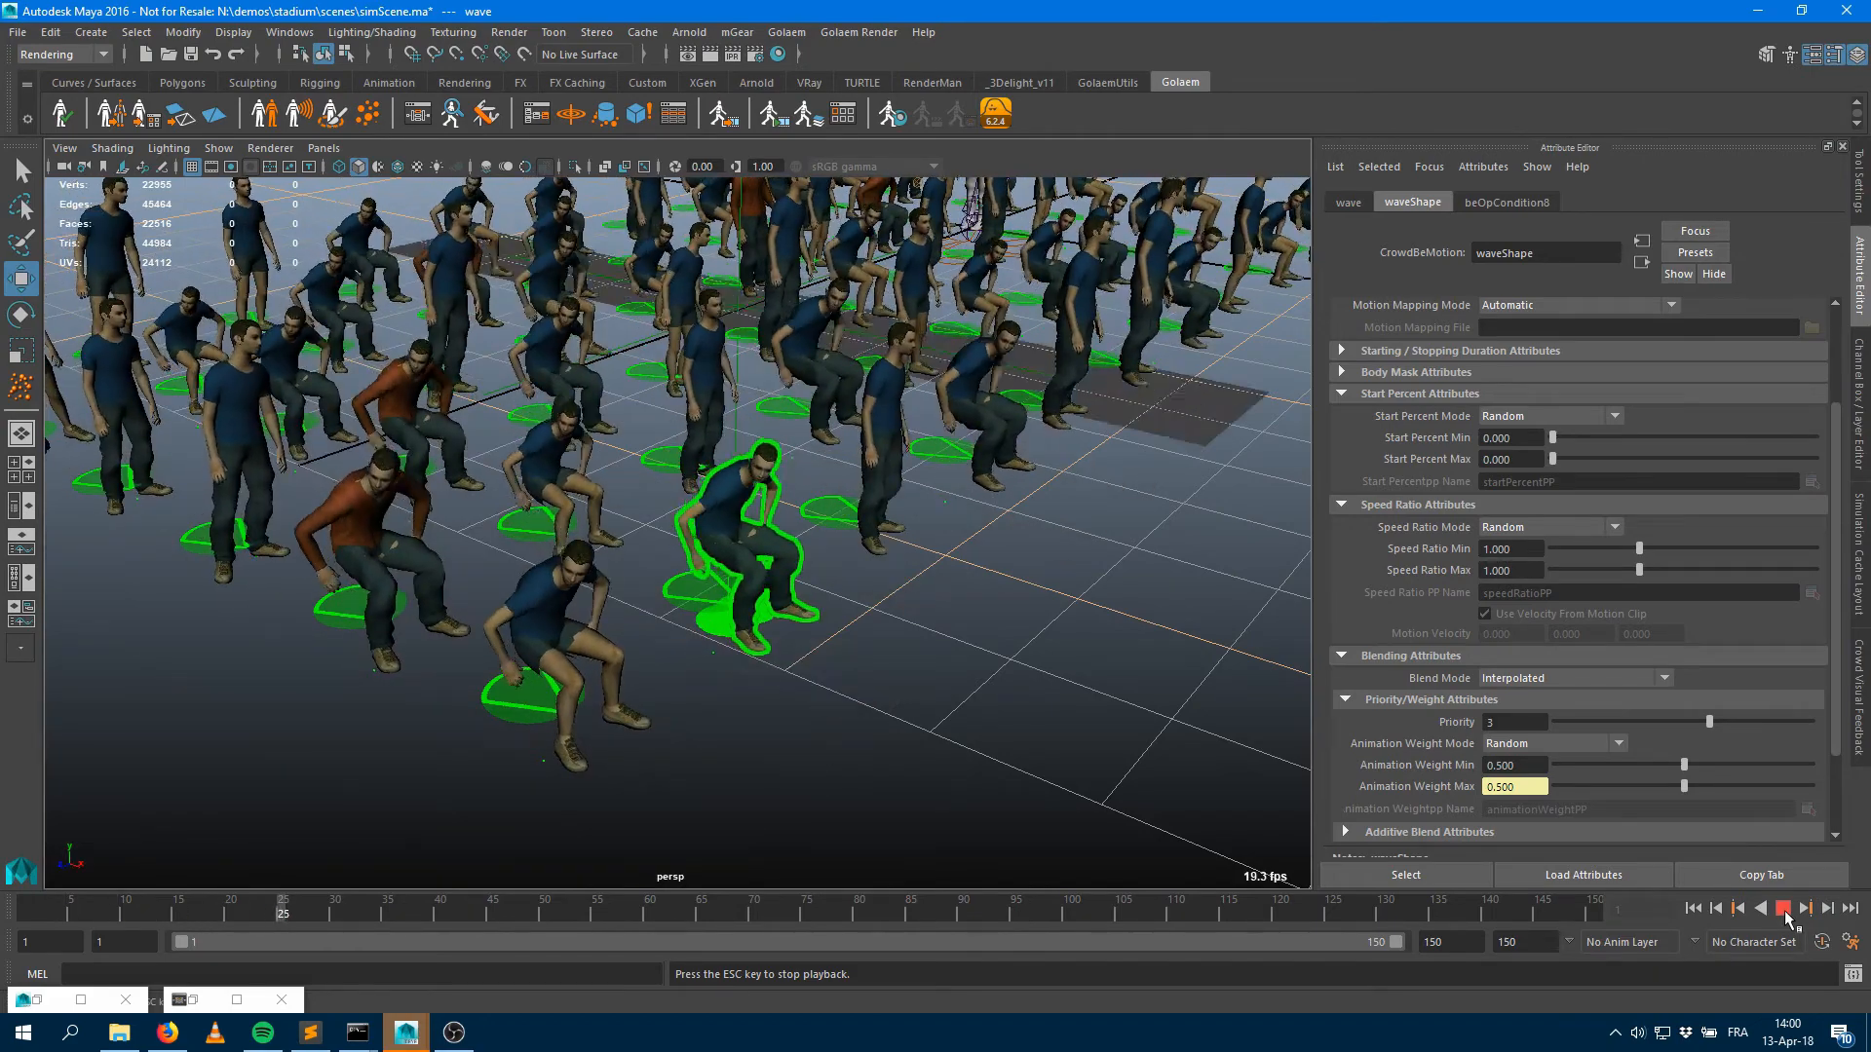
{"action": "left_click", "coordinate": [1785, 914]}
{"action": "left_click", "coordinate": [419, 115]}
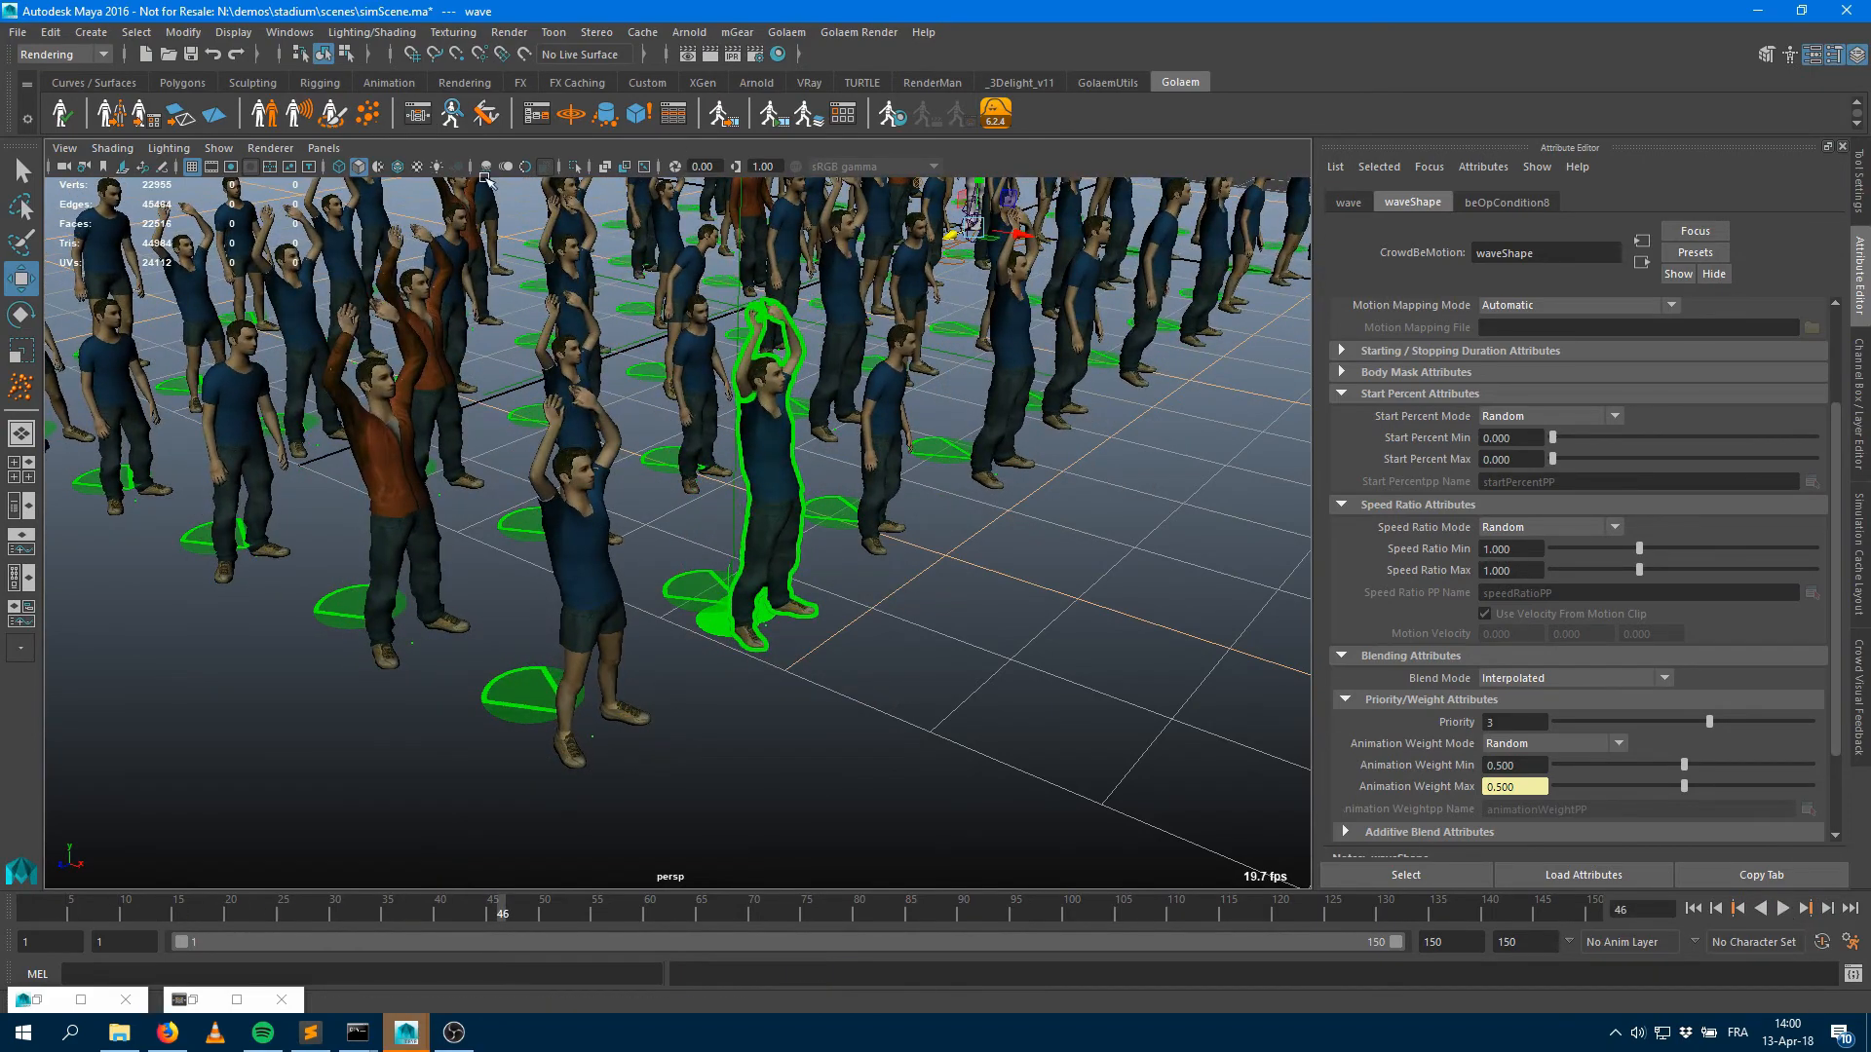
{"action": "left_click", "coordinate": [1208, 159]}
{"action": "left_click", "coordinate": [1783, 908]}
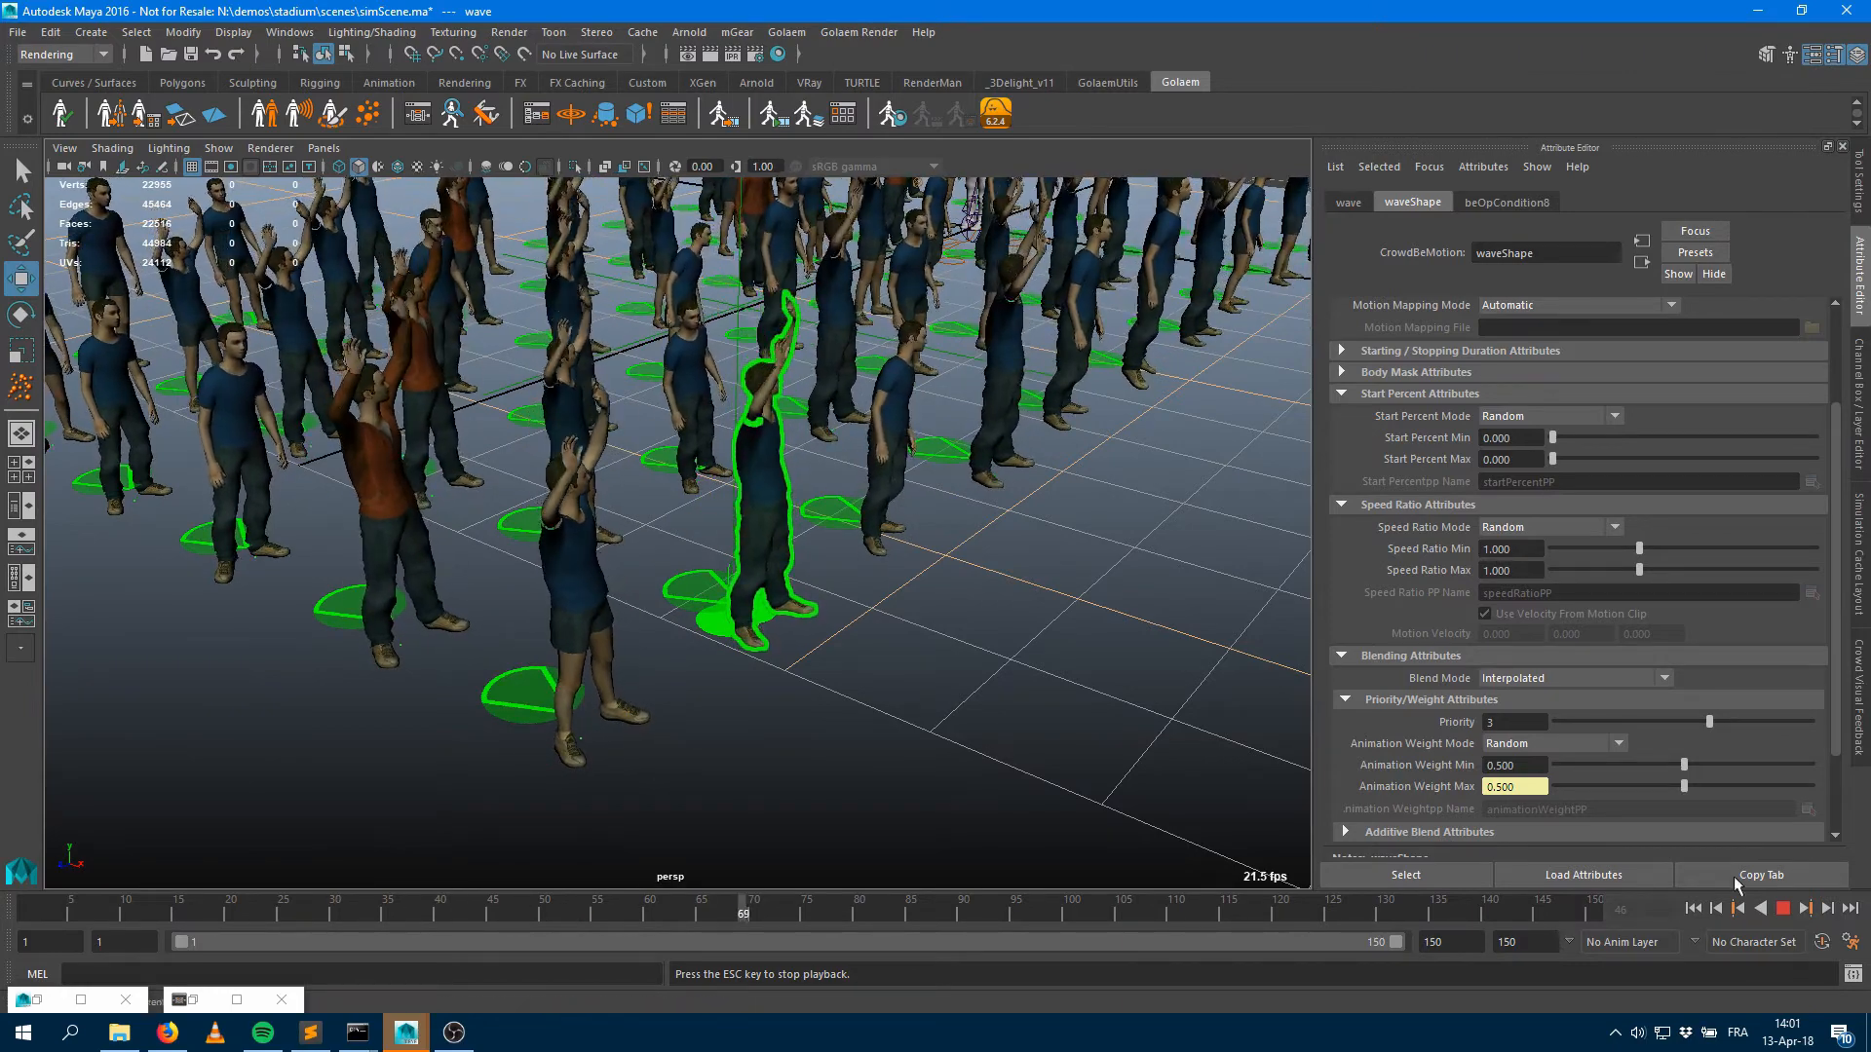
{"action": "left_click", "coordinate": [1786, 910]}
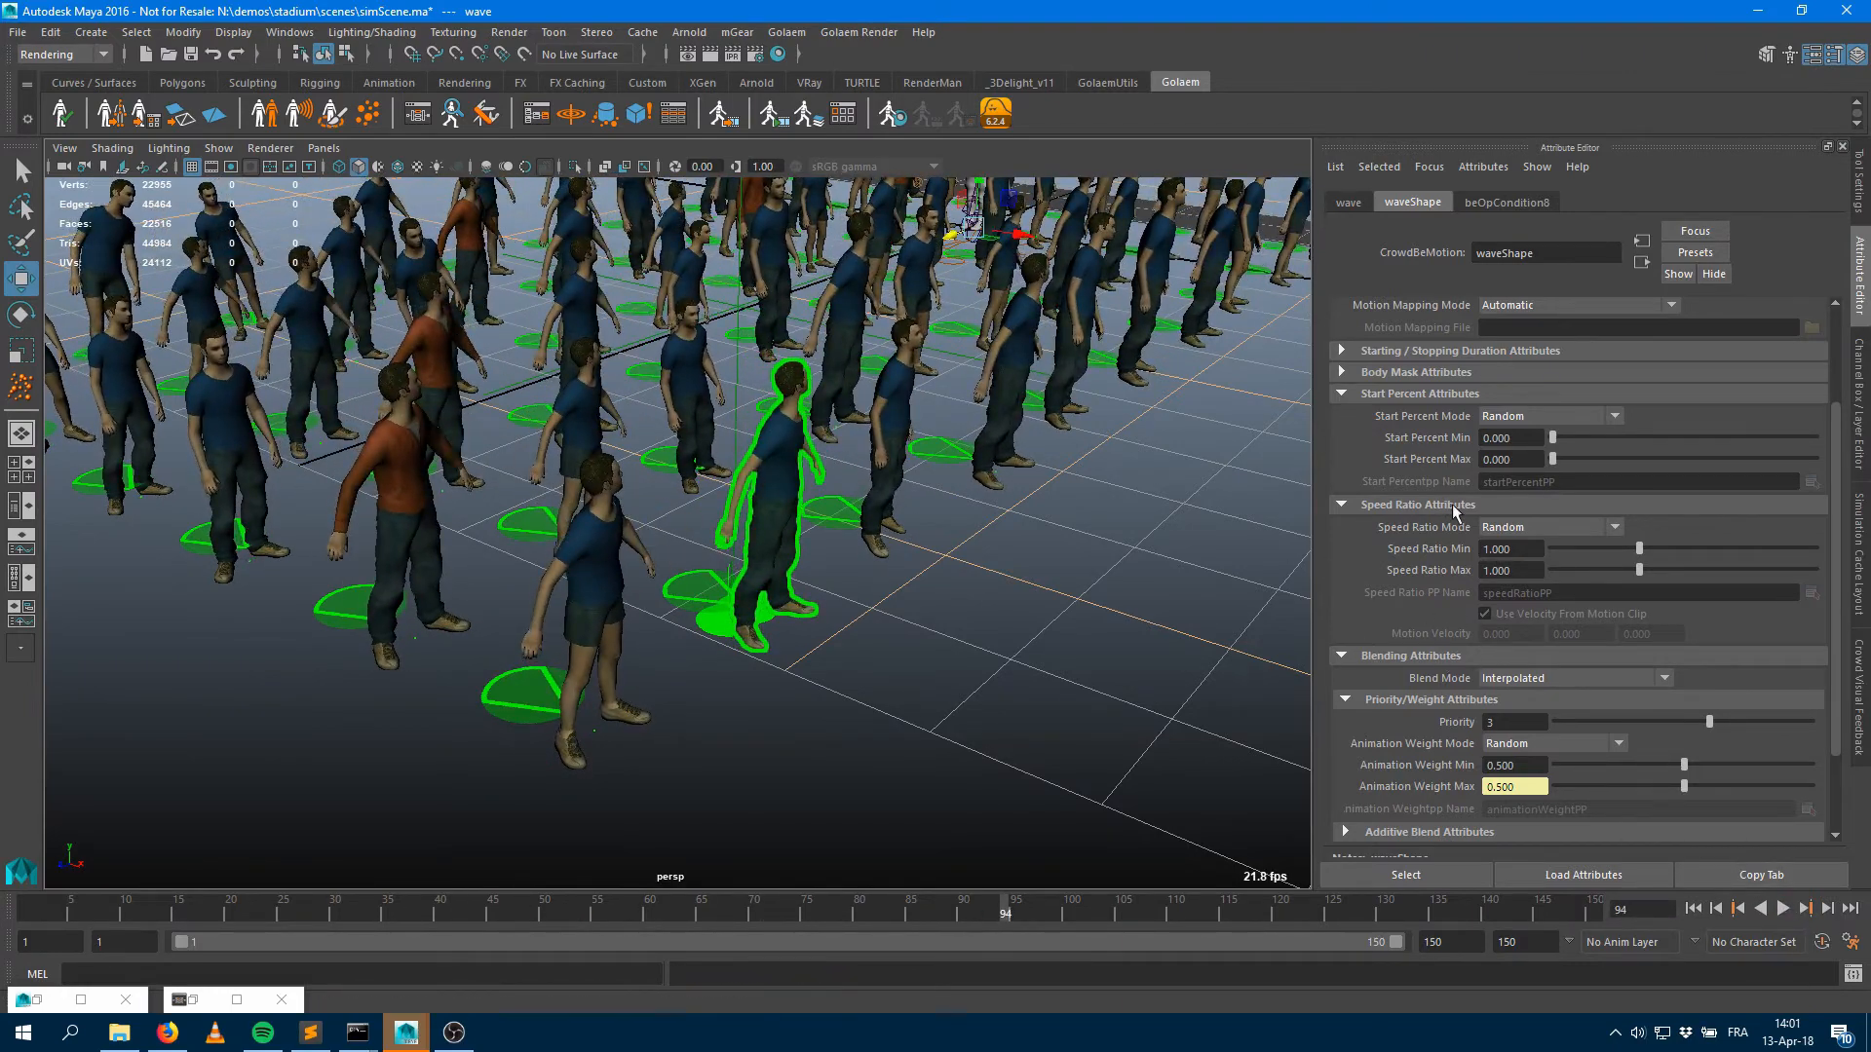
Set waveShape's random speed ratio to a minimum of 0.9 and a maximum of 1.1
{"action": "left_click_drag", "start_coordinate": [1535, 551], "coordinate": [1311, 516]}
{"action": "type", "text": "0.9"}
{"action": "key", "text": "Tab"}
{"action": "type", "text": "1.1"}
{"action": "key", "text": "Return"}
Reopen the behavior editor, add a polygon zone trigger to waveShape's start trigger container, and make it the root trigger
{"action": "left_click", "coordinate": [417, 114]}
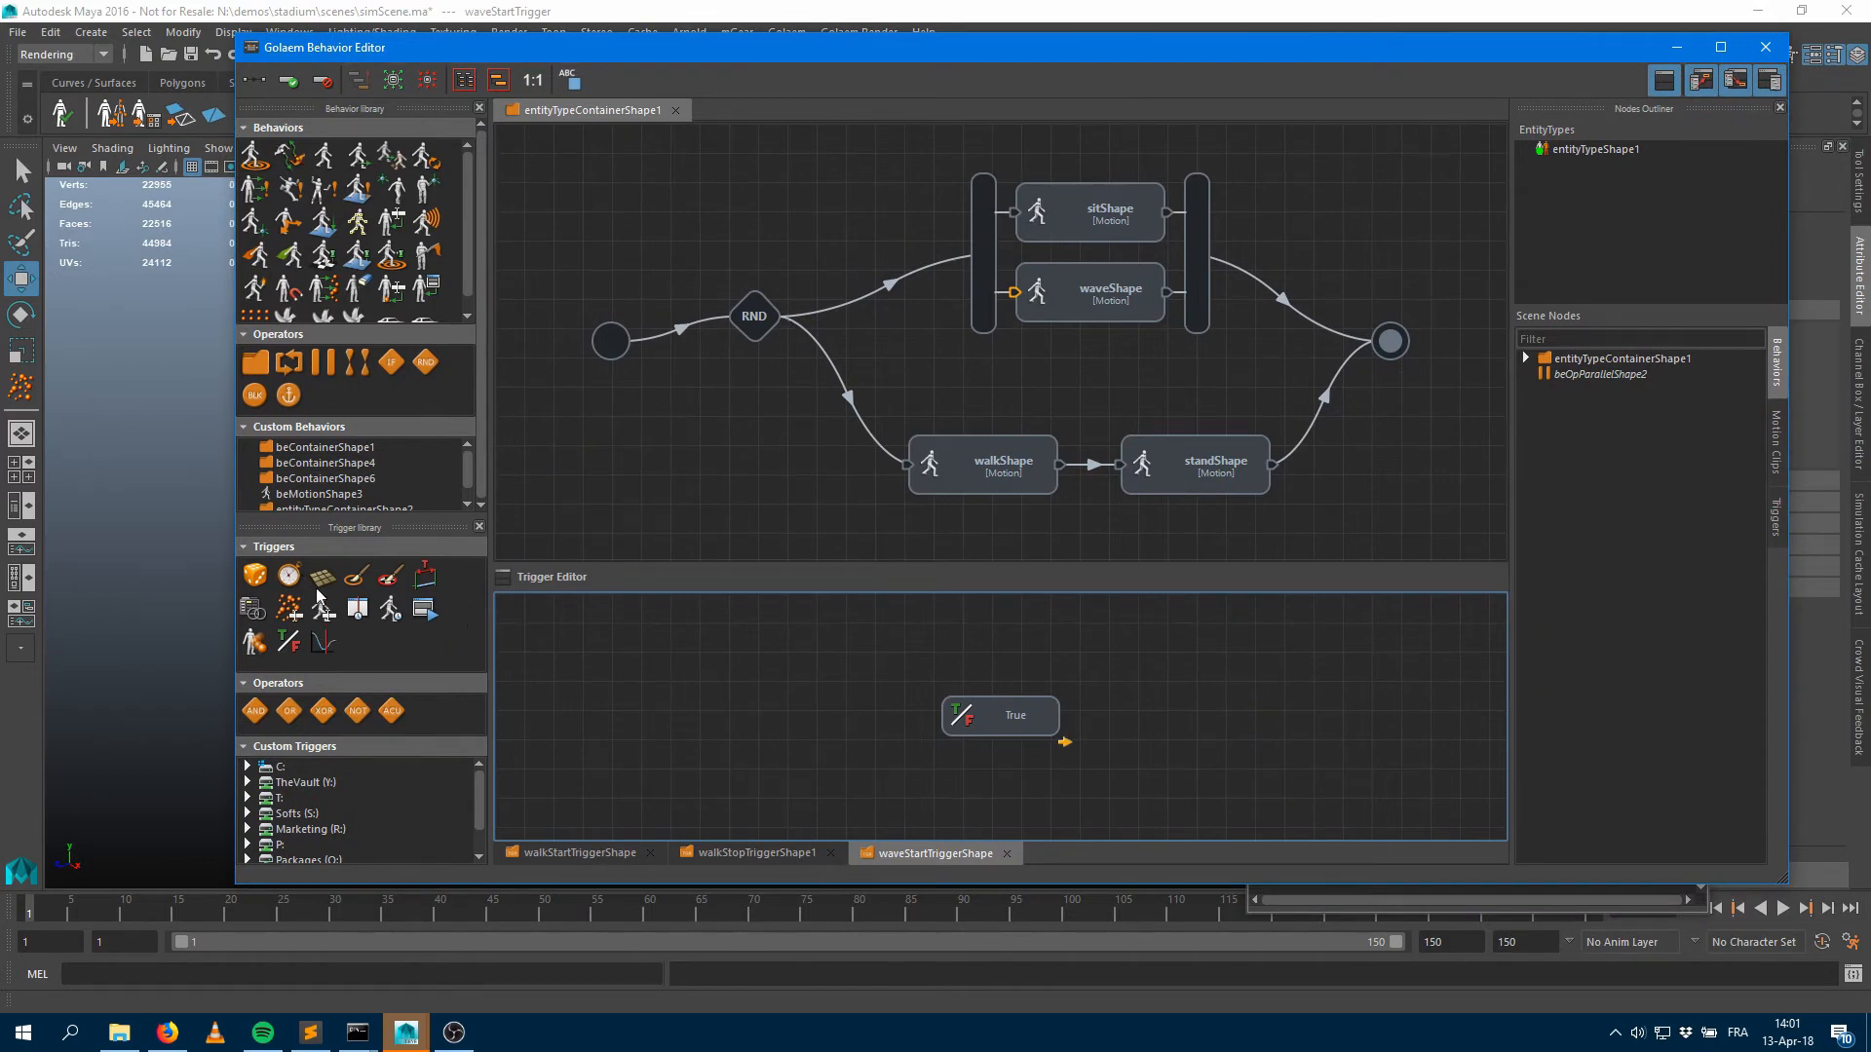
{"action": "left_click_drag", "start_coordinate": [322, 579], "coordinate": [726, 688]}
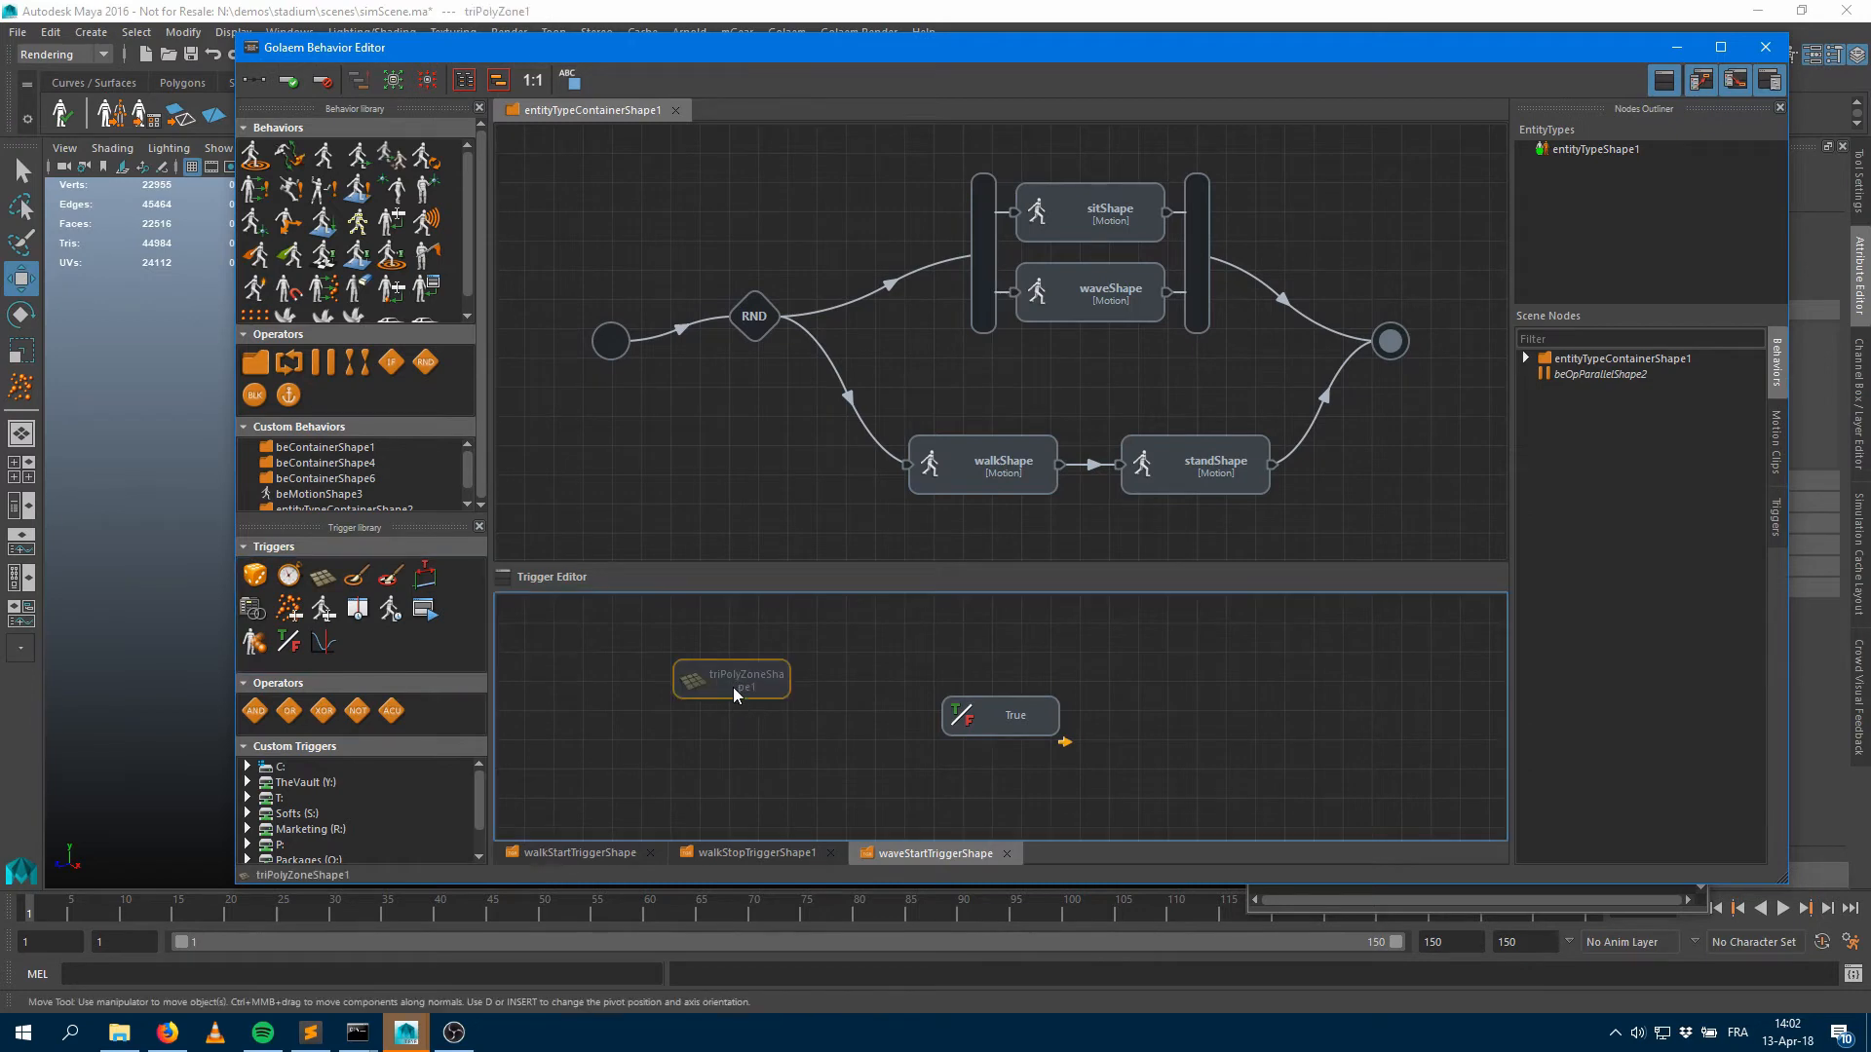
{"action": "right_click", "coordinate": [723, 681]}
{"action": "left_click", "coordinate": [746, 690]}
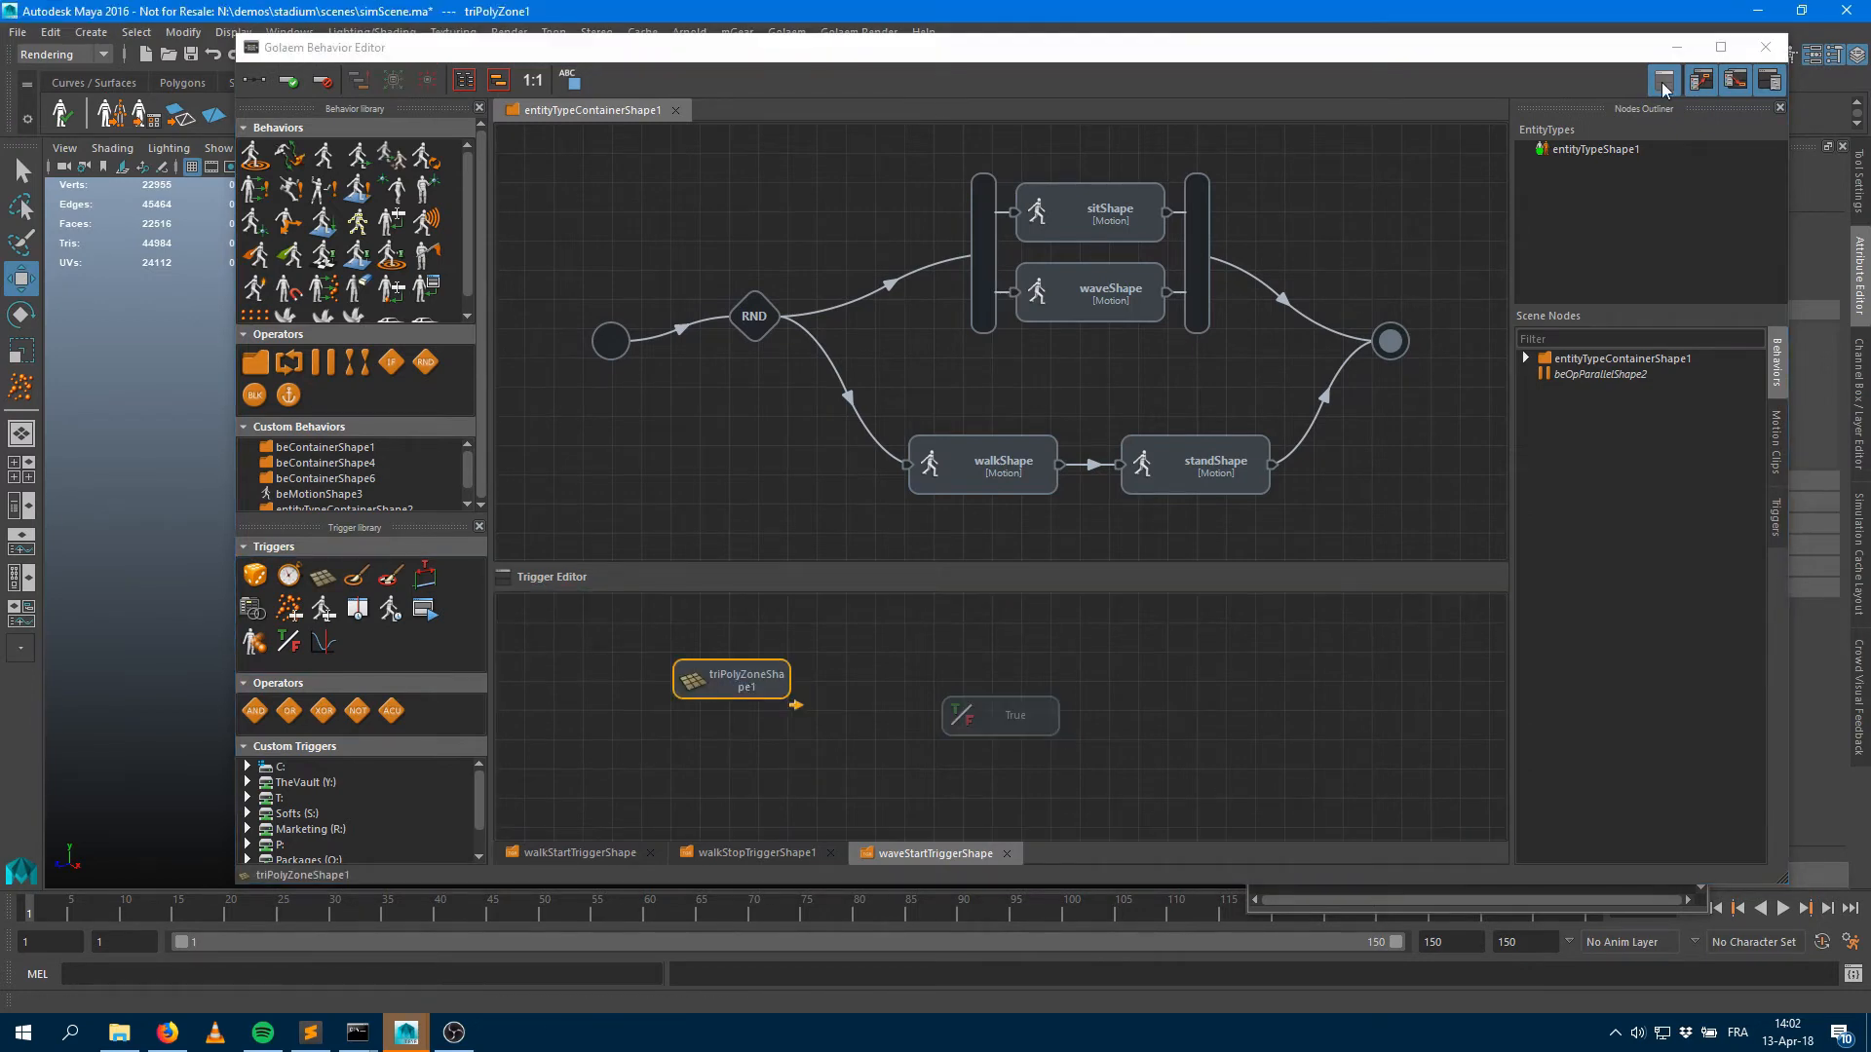
Map the waveTrigger mesh as the polygon zone trigger's input polygons, using 2d mode
{"action": "left_click_drag", "start_coordinate": [1569, 58], "coordinate": [931, 64]}
{"action": "left_click", "coordinate": [1594, 171]}
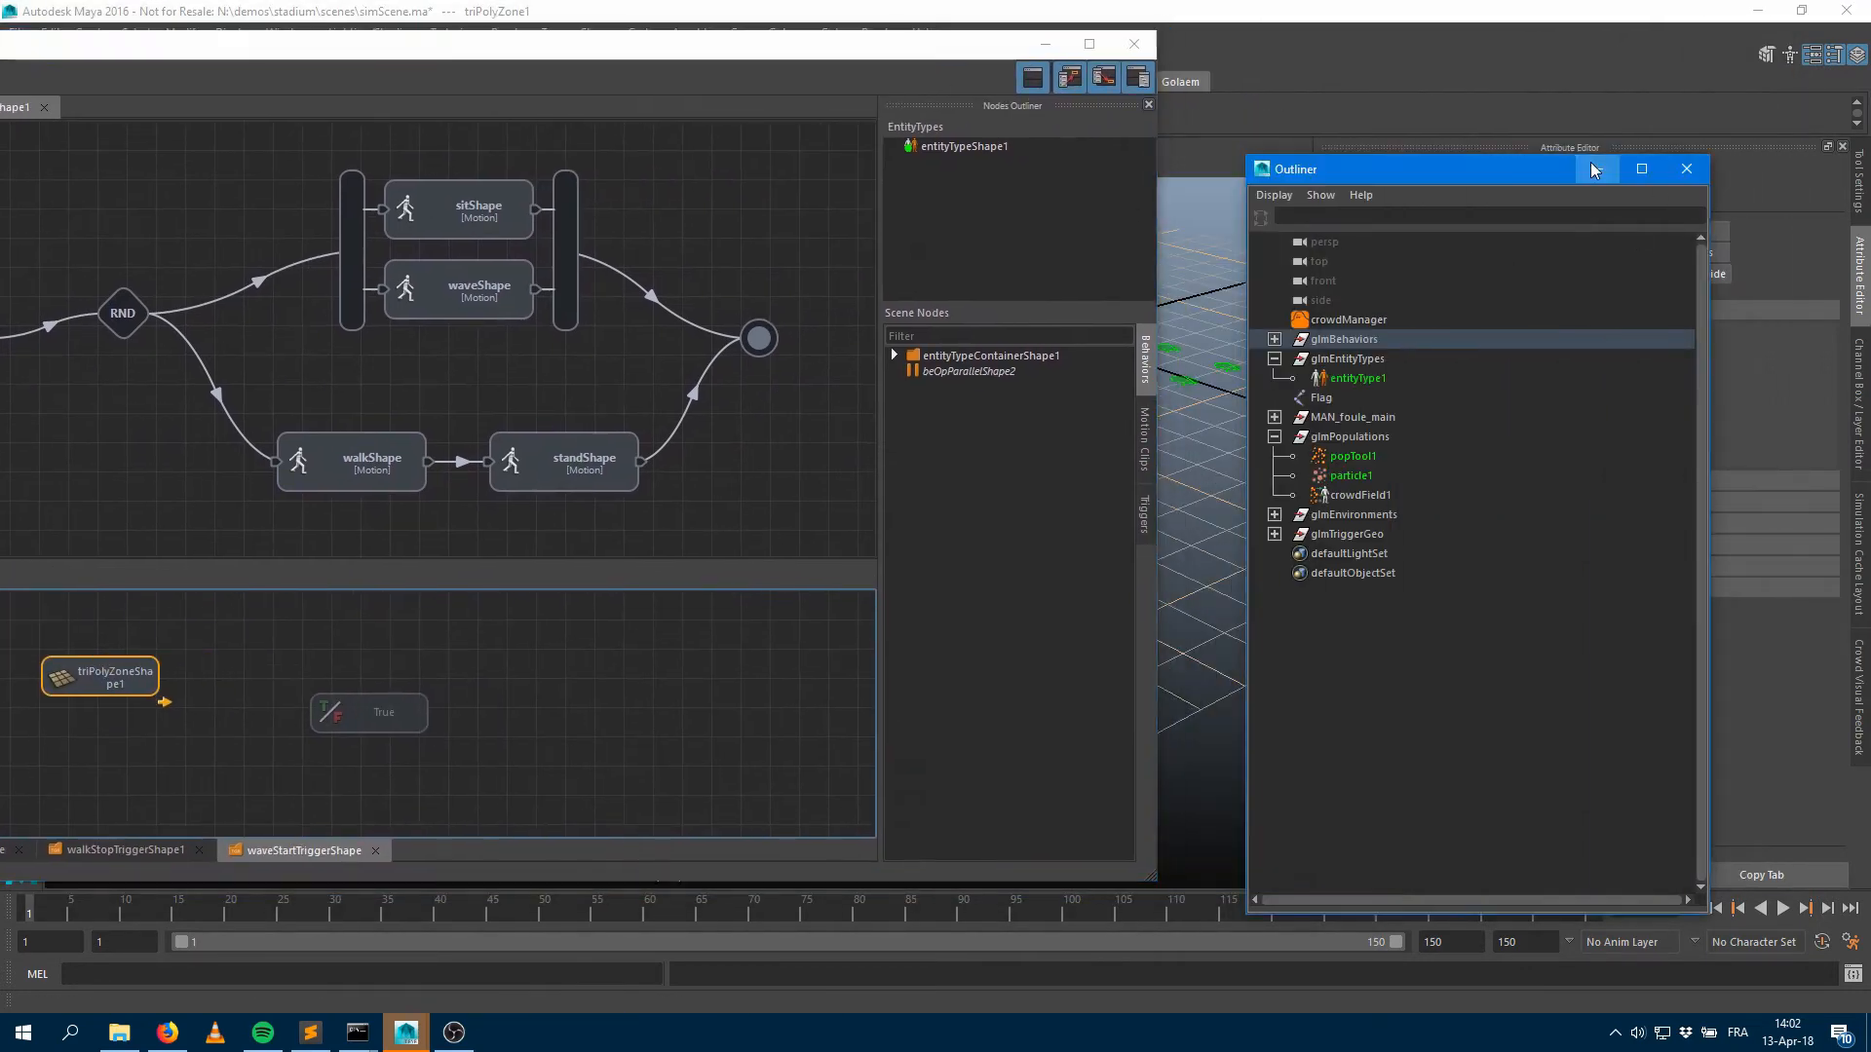
{"action": "left_click", "coordinate": [1594, 171]}
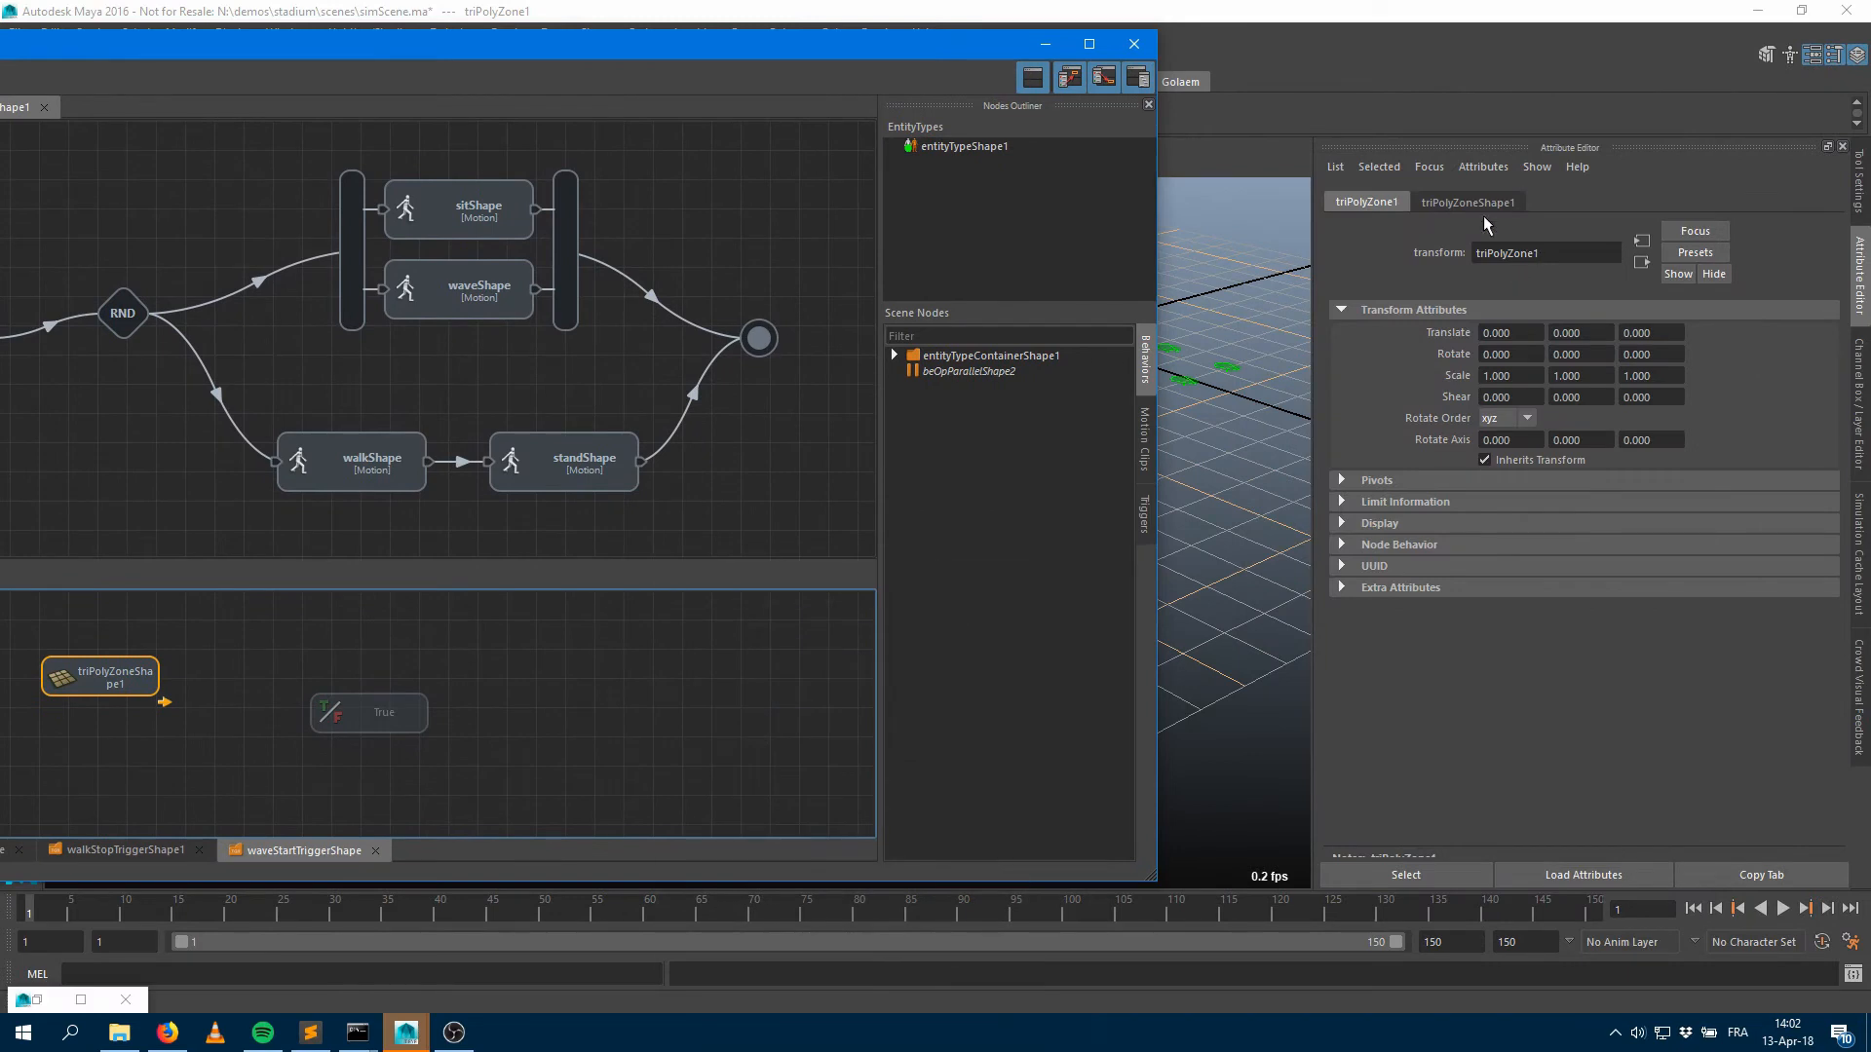
{"action": "left_click", "coordinate": [360, 654]}
{"action": "key", "text": "shift+o"}
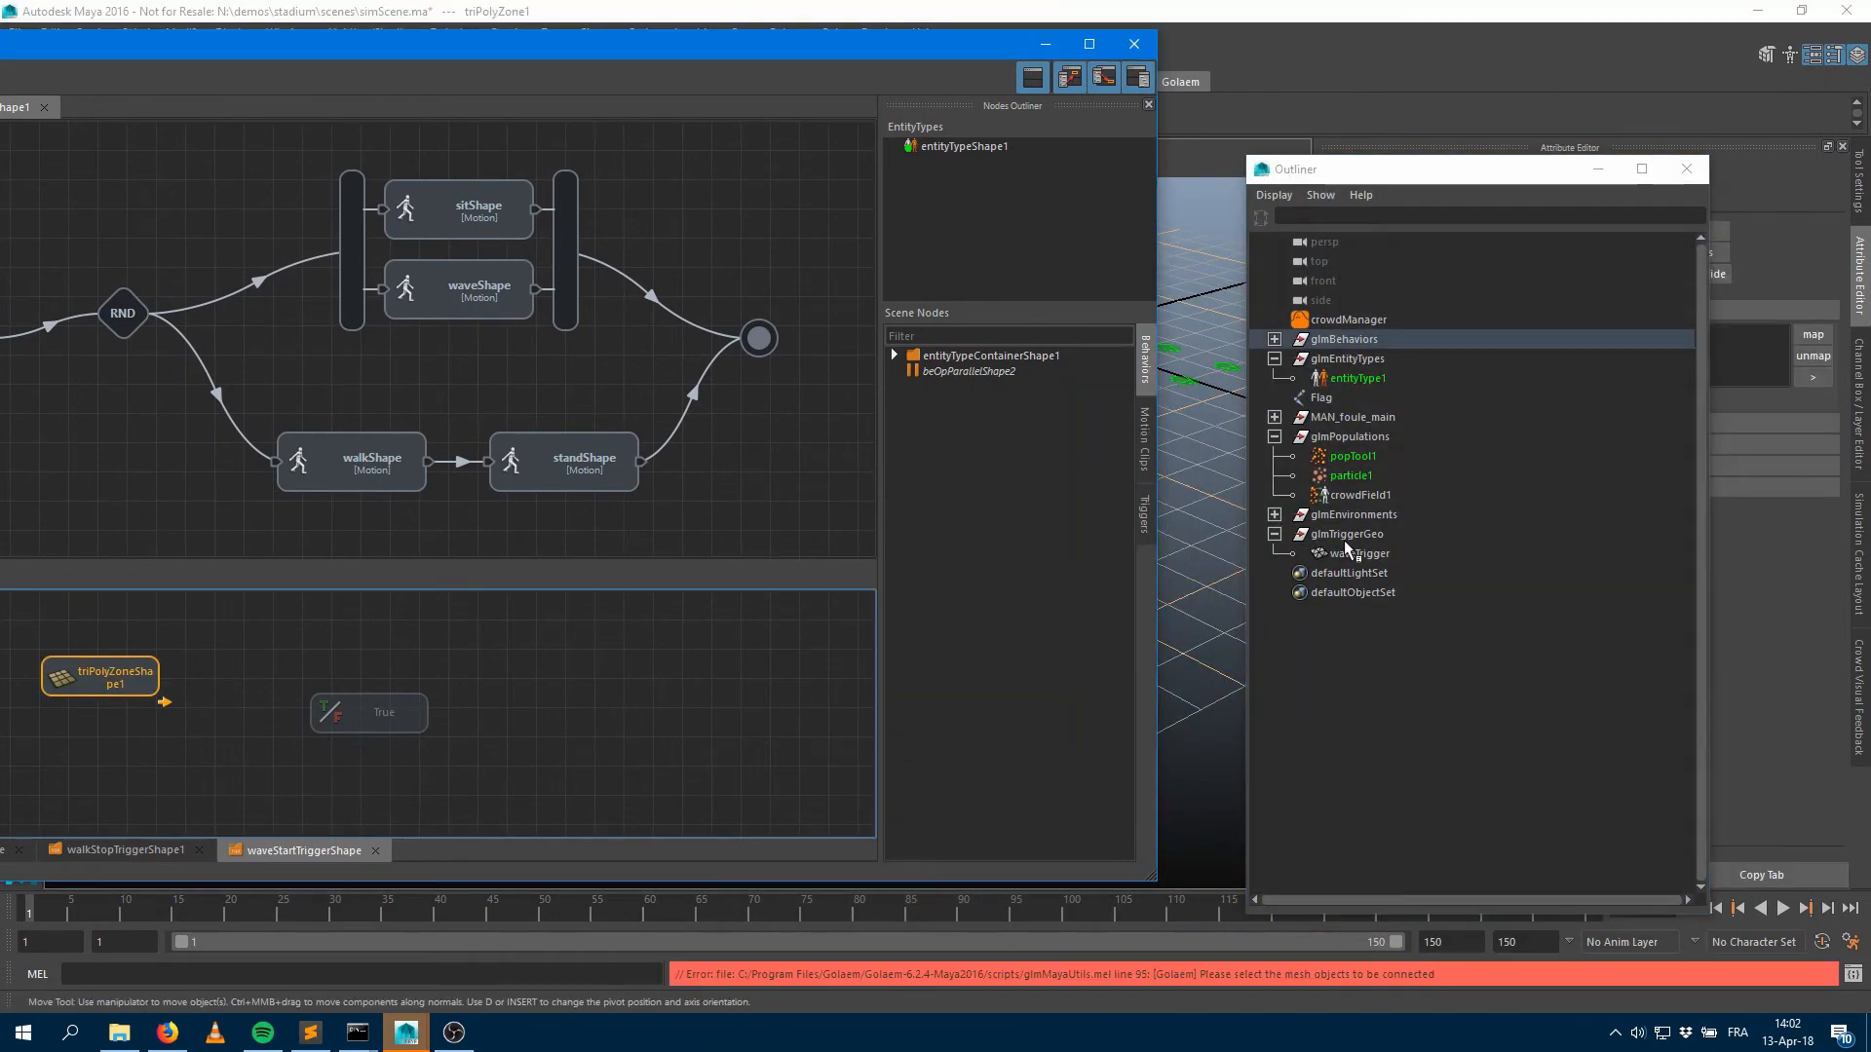
{"action": "left_click", "coordinate": [1348, 557]}
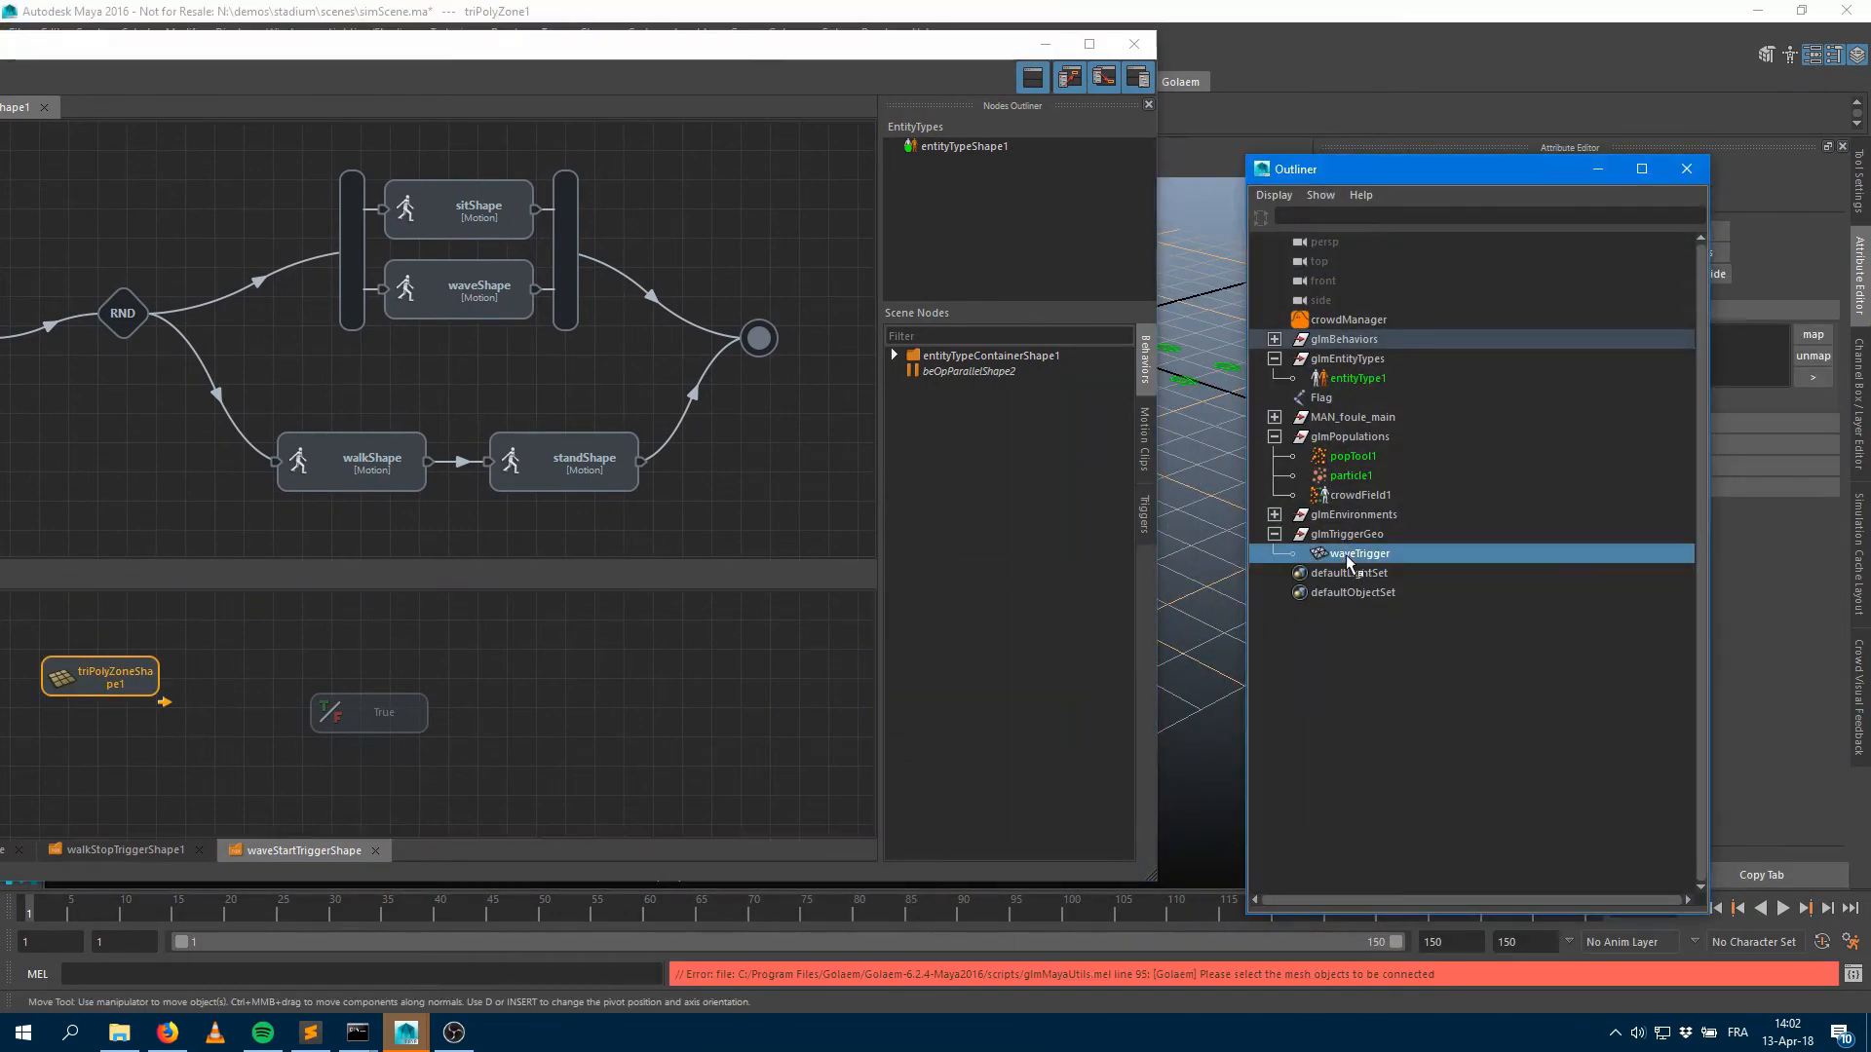
{"action": "left_click", "coordinate": [139, 664]}
{"action": "left_click", "coordinate": [1598, 168]}
{"action": "left_click", "coordinate": [1814, 336]}
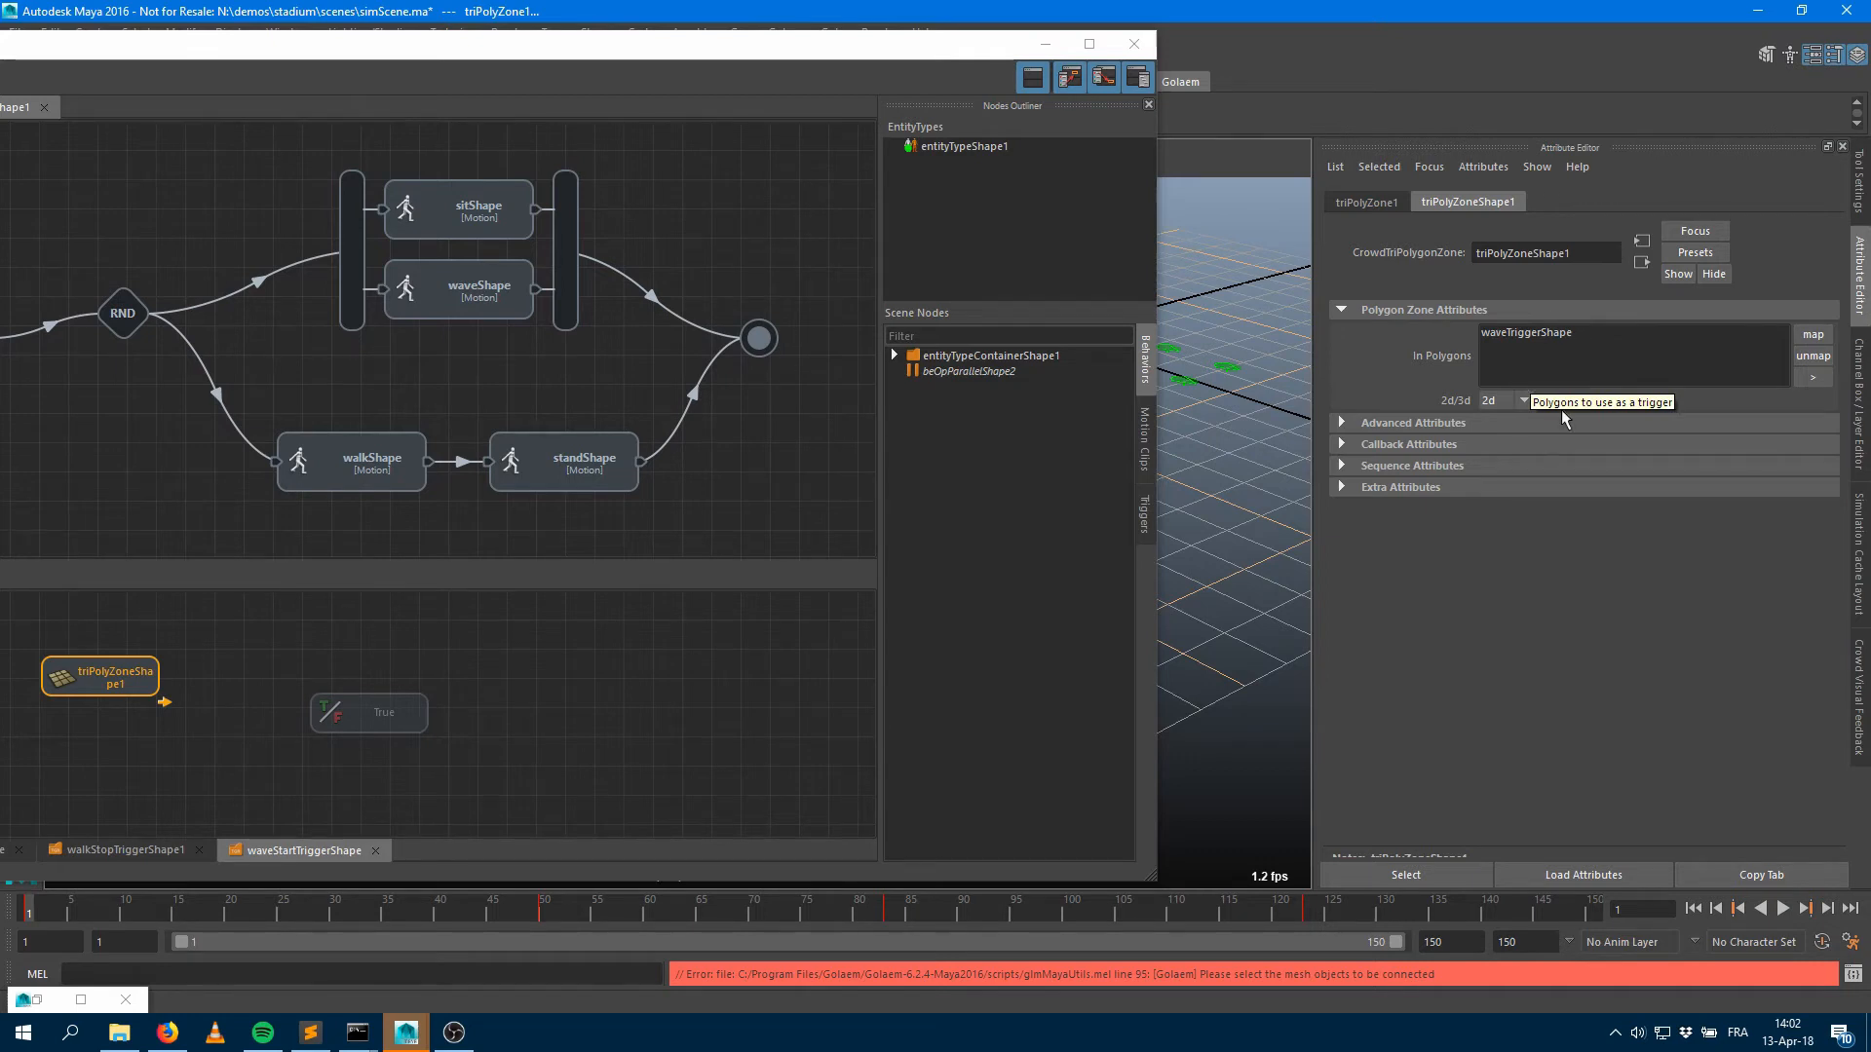
{"action": "left_click", "coordinate": [1510, 440]}
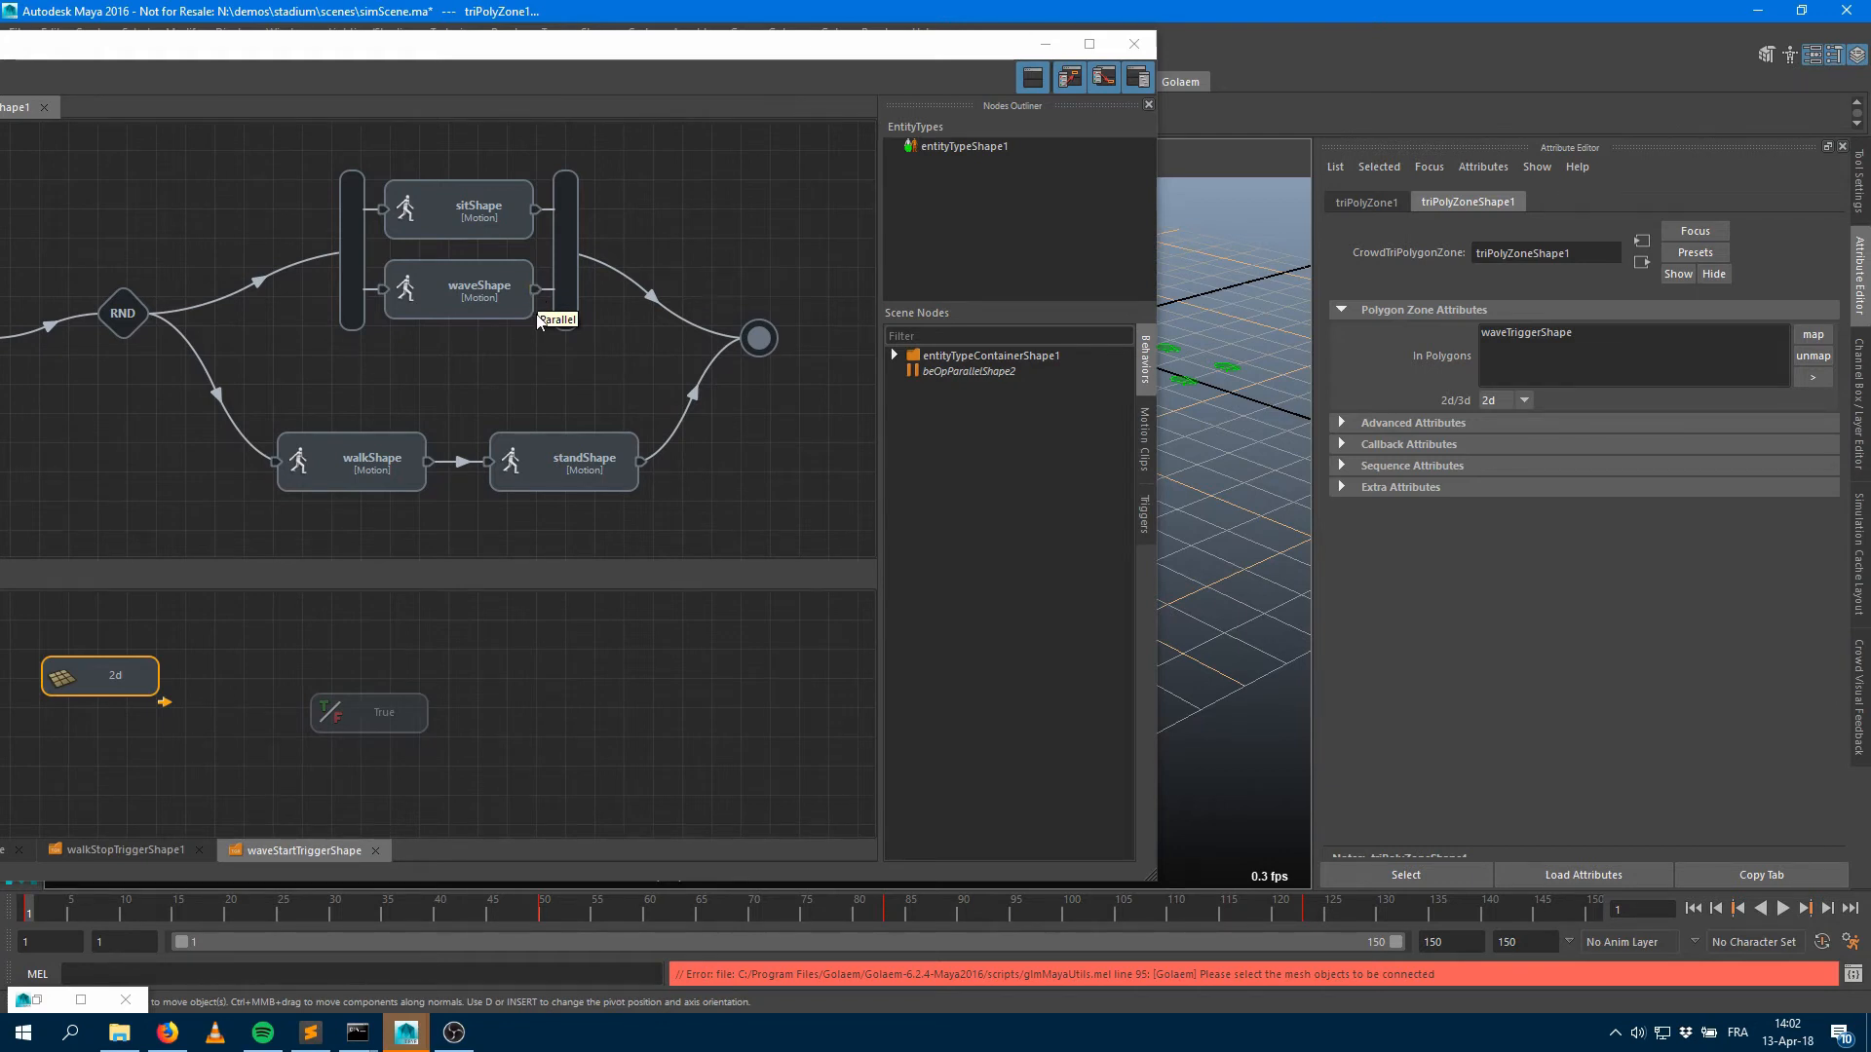
Add a motion time trigger to waveShape's stop trigger container and make it the root trigger in place of False
{"action": "left_click", "coordinate": [431, 299]}
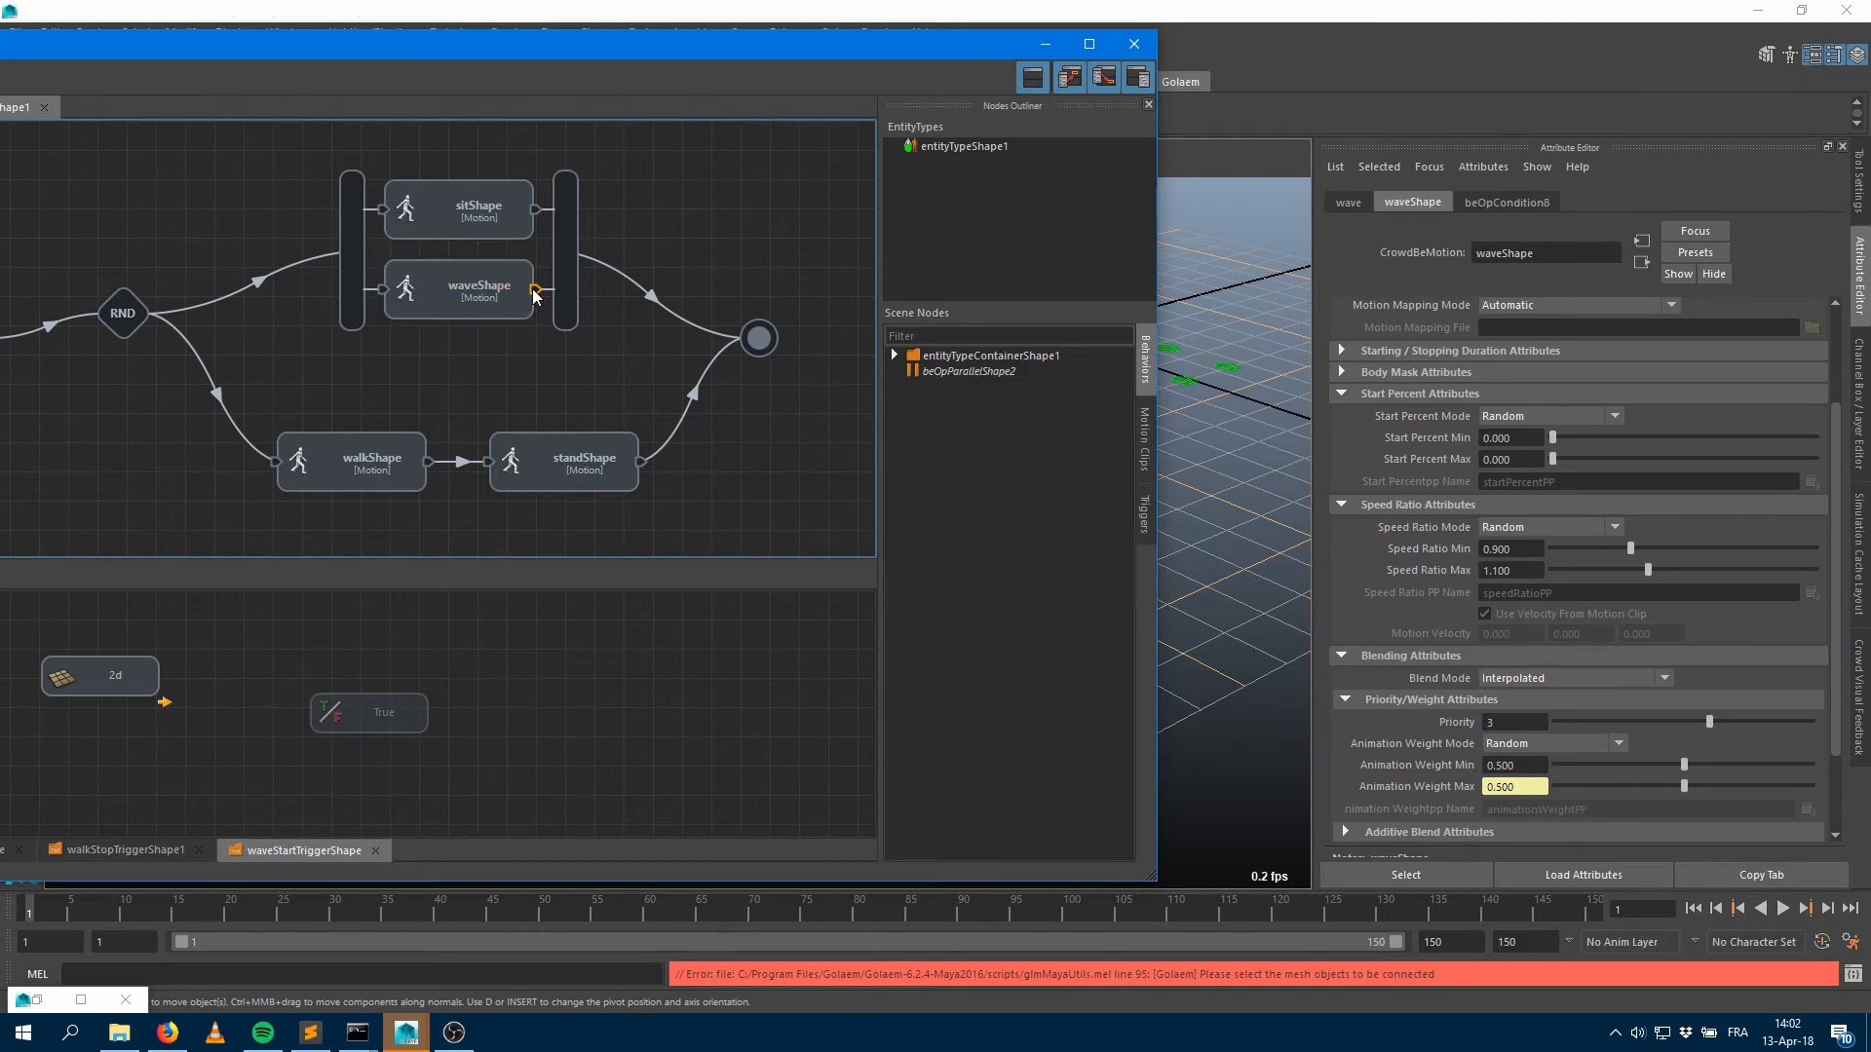
{"action": "left_click", "coordinate": [534, 289]}
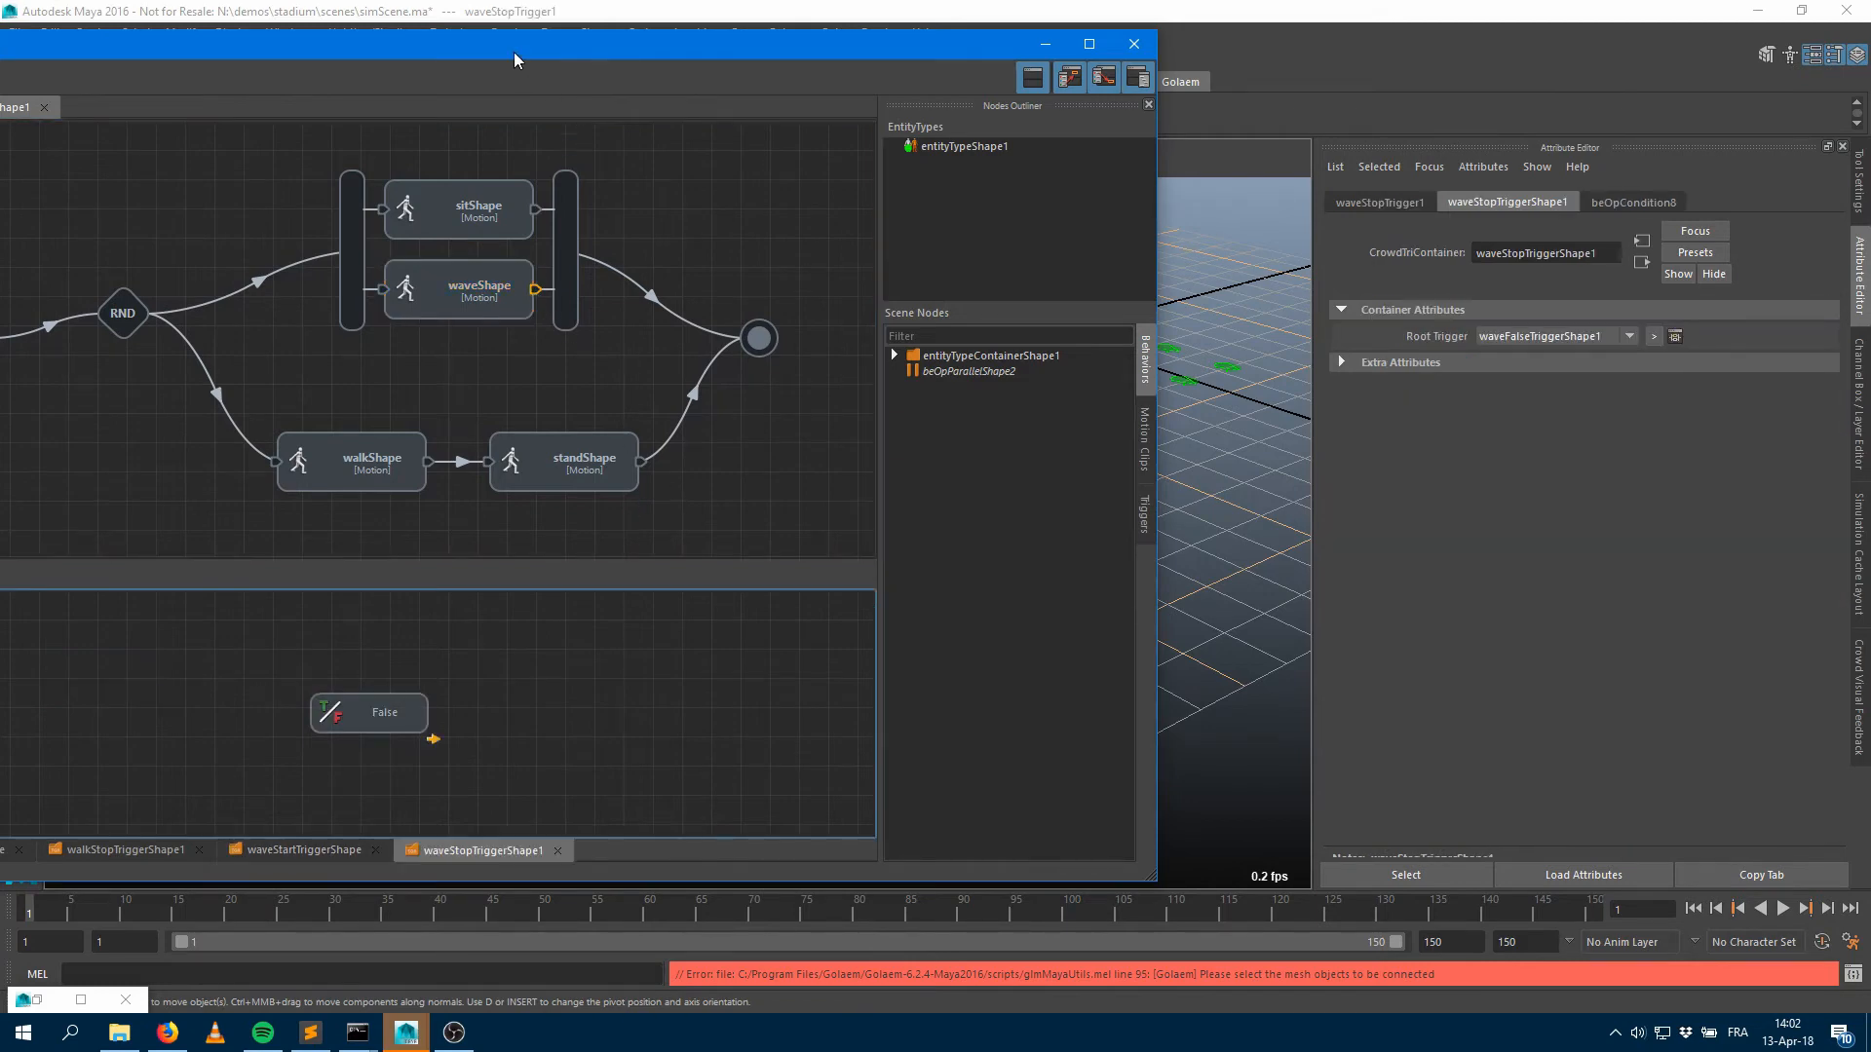
{"action": "left_click_drag", "start_coordinate": [514, 54], "coordinate": [1066, 60]}
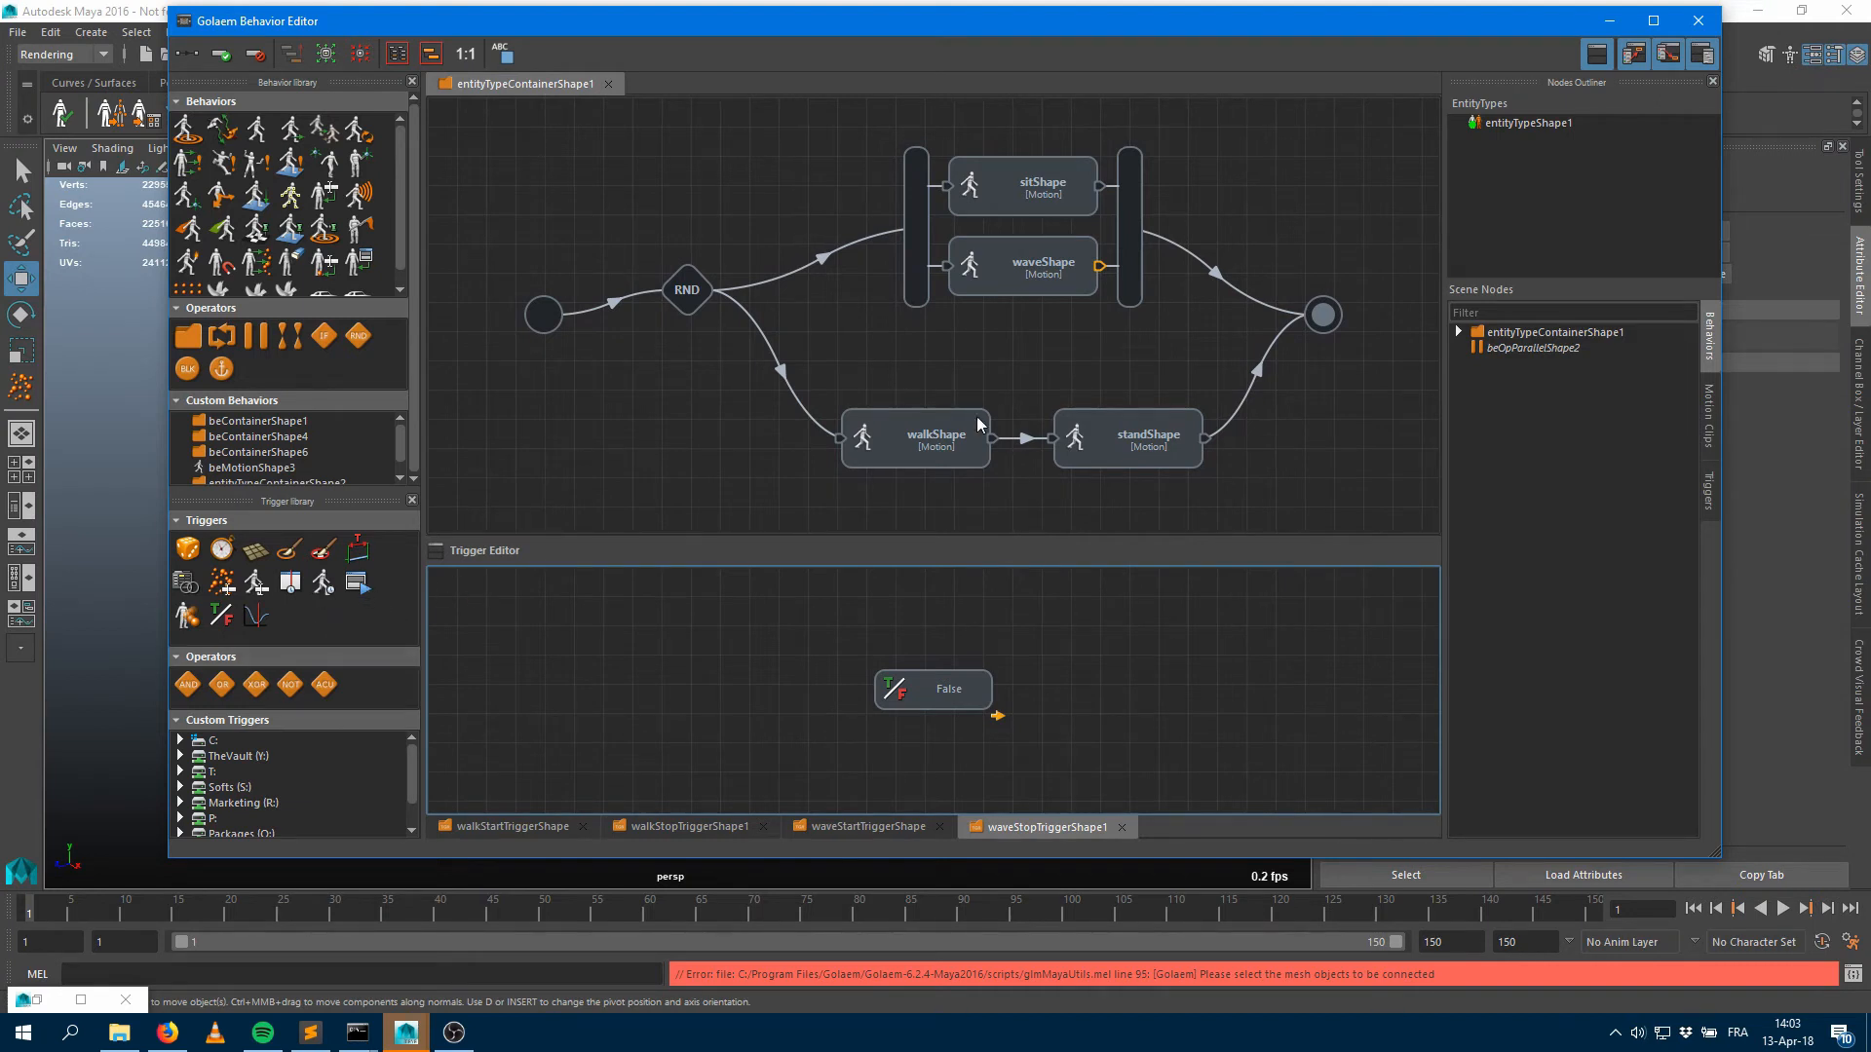
{"action": "left_click_drag", "start_coordinate": [324, 595], "coordinate": [700, 684]}
{"action": "right_click", "coordinate": [695, 674]}
{"action": "left_click", "coordinate": [740, 679]}
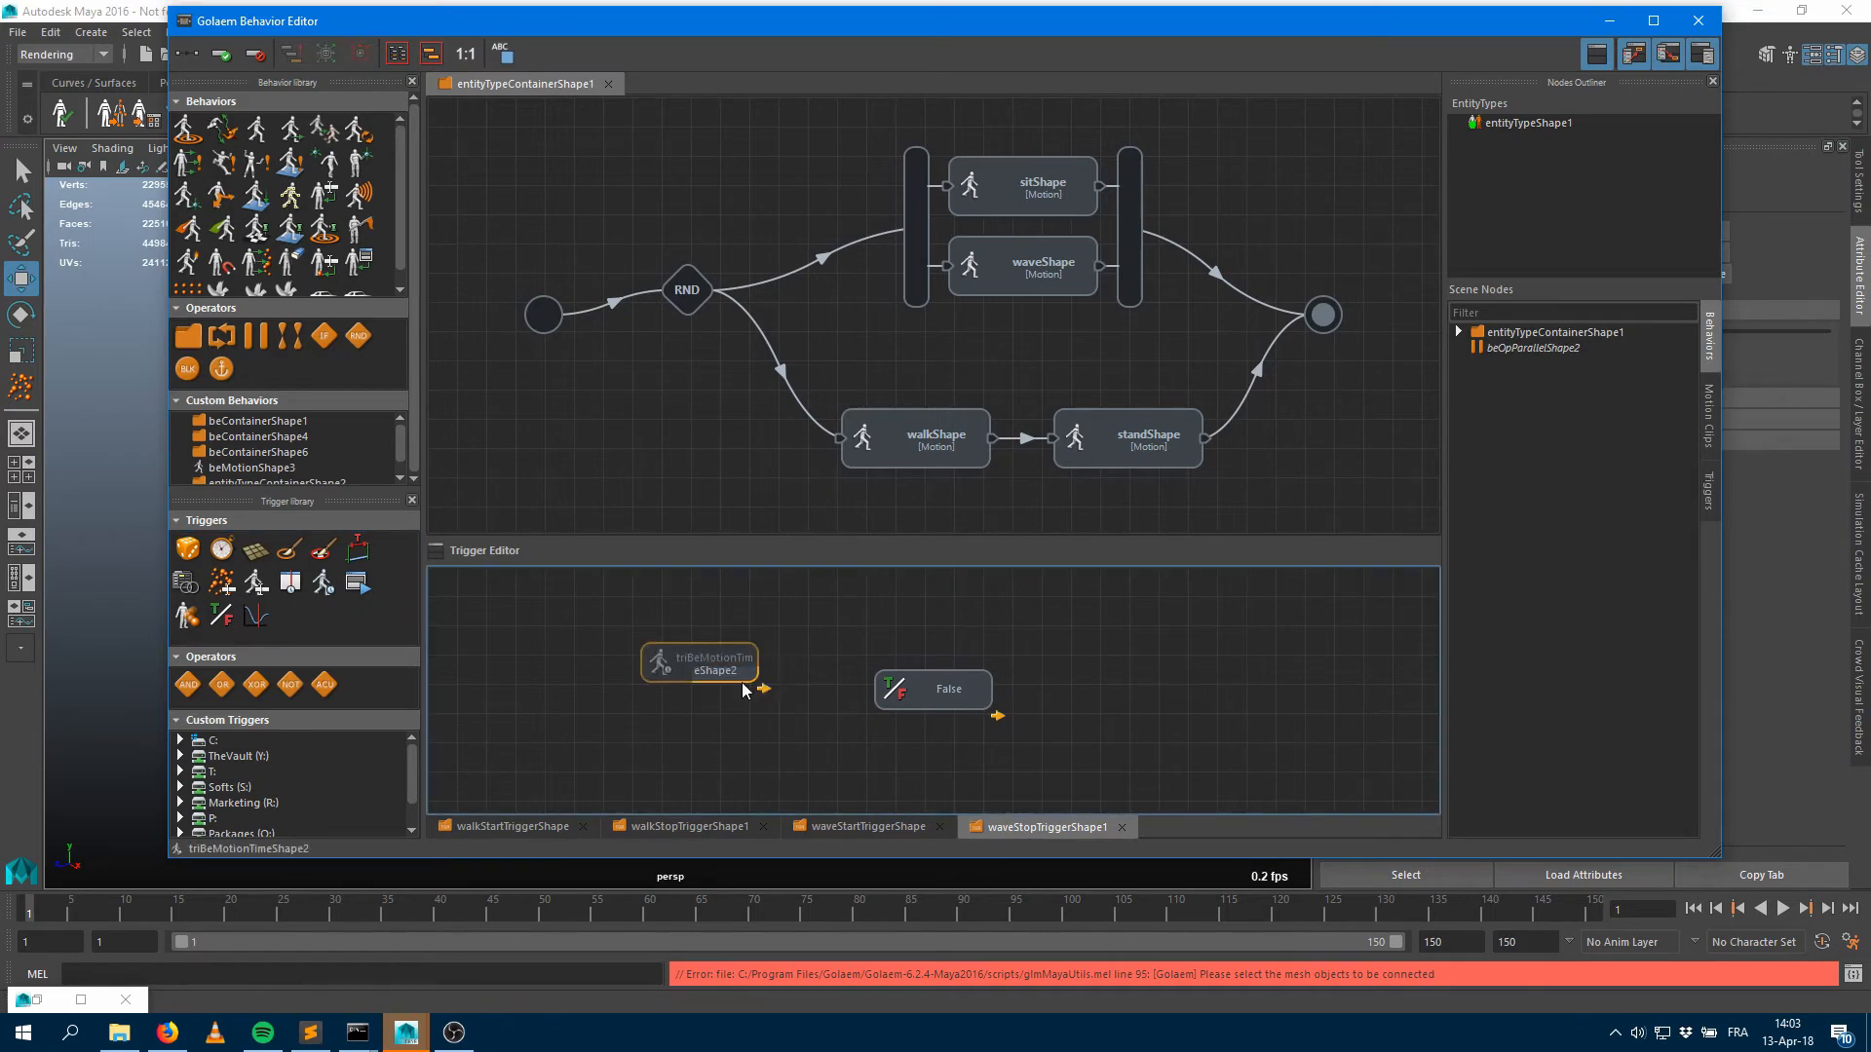
Set the stop trigger's motion time duration to 90 percent
{"action": "left_click_drag", "start_coordinate": [1298, 21], "coordinate": [734, 83]}
{"action": "left_click", "coordinate": [1516, 334]}
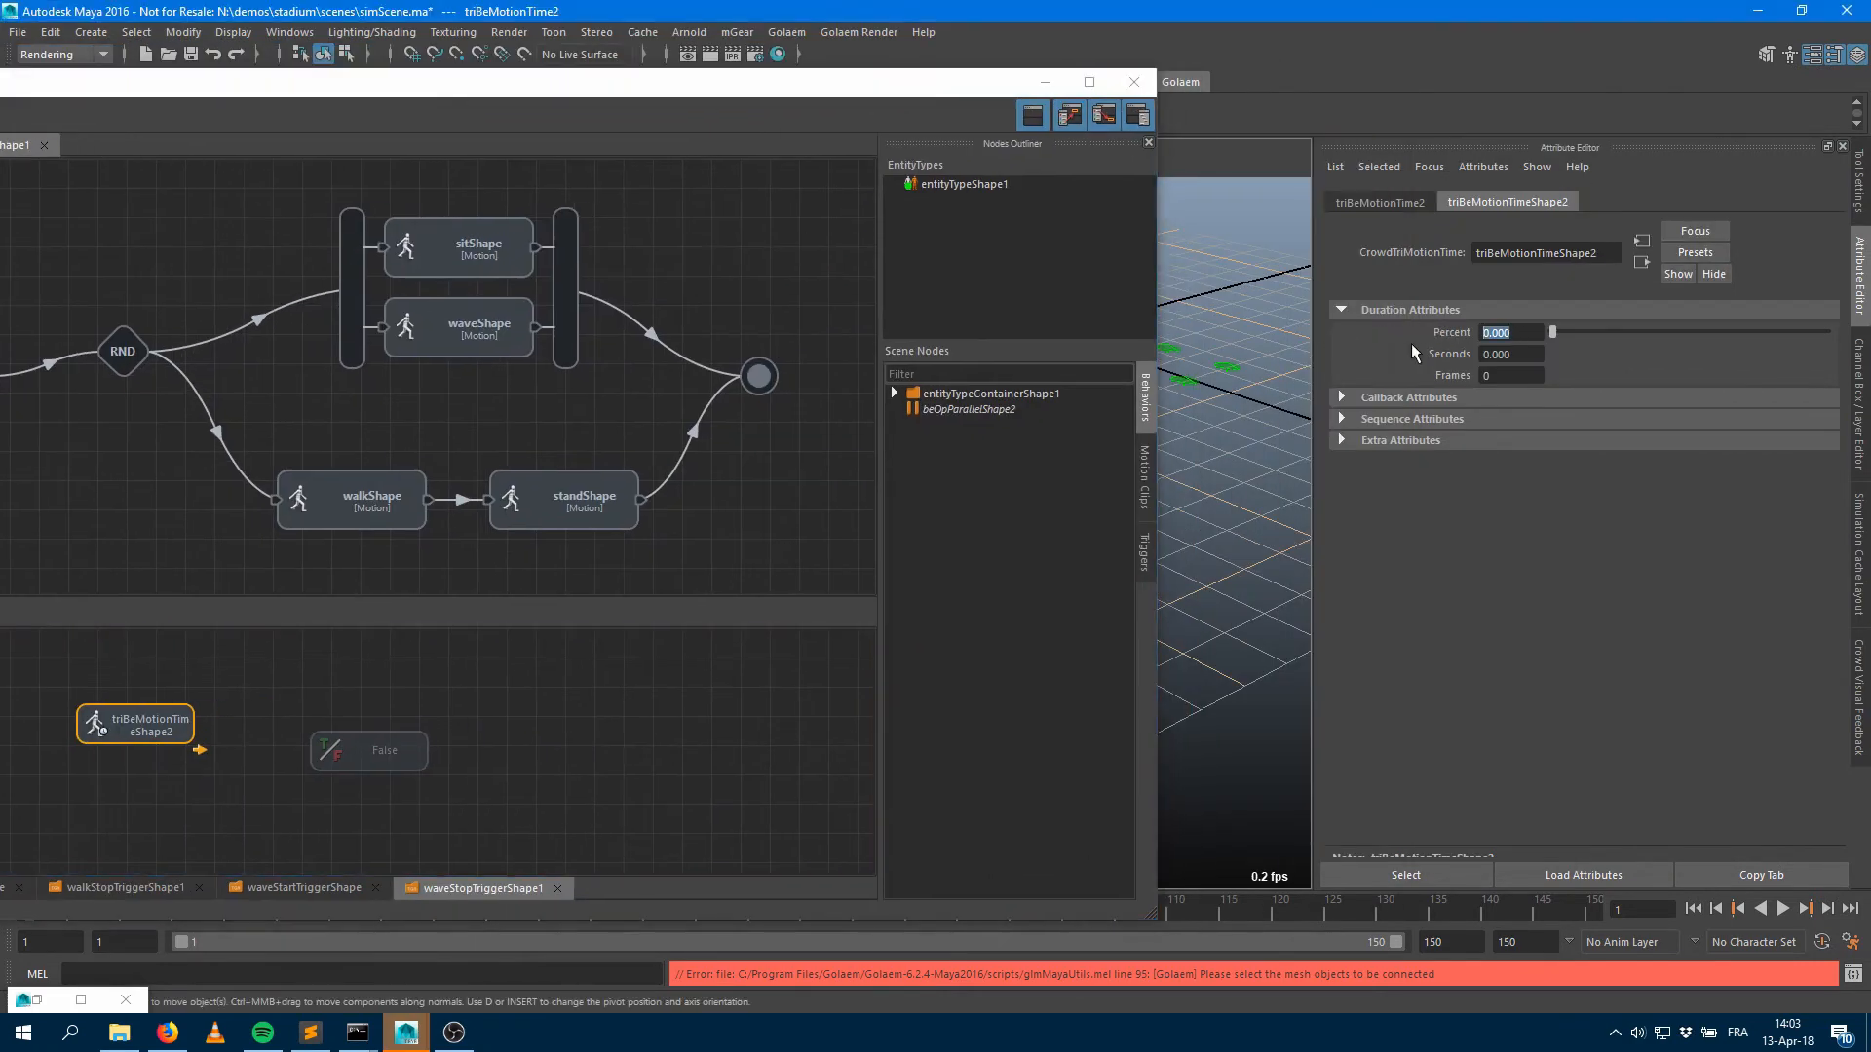
{"action": "type", "text": "90"}
{"action": "key", "text": "Tab"}
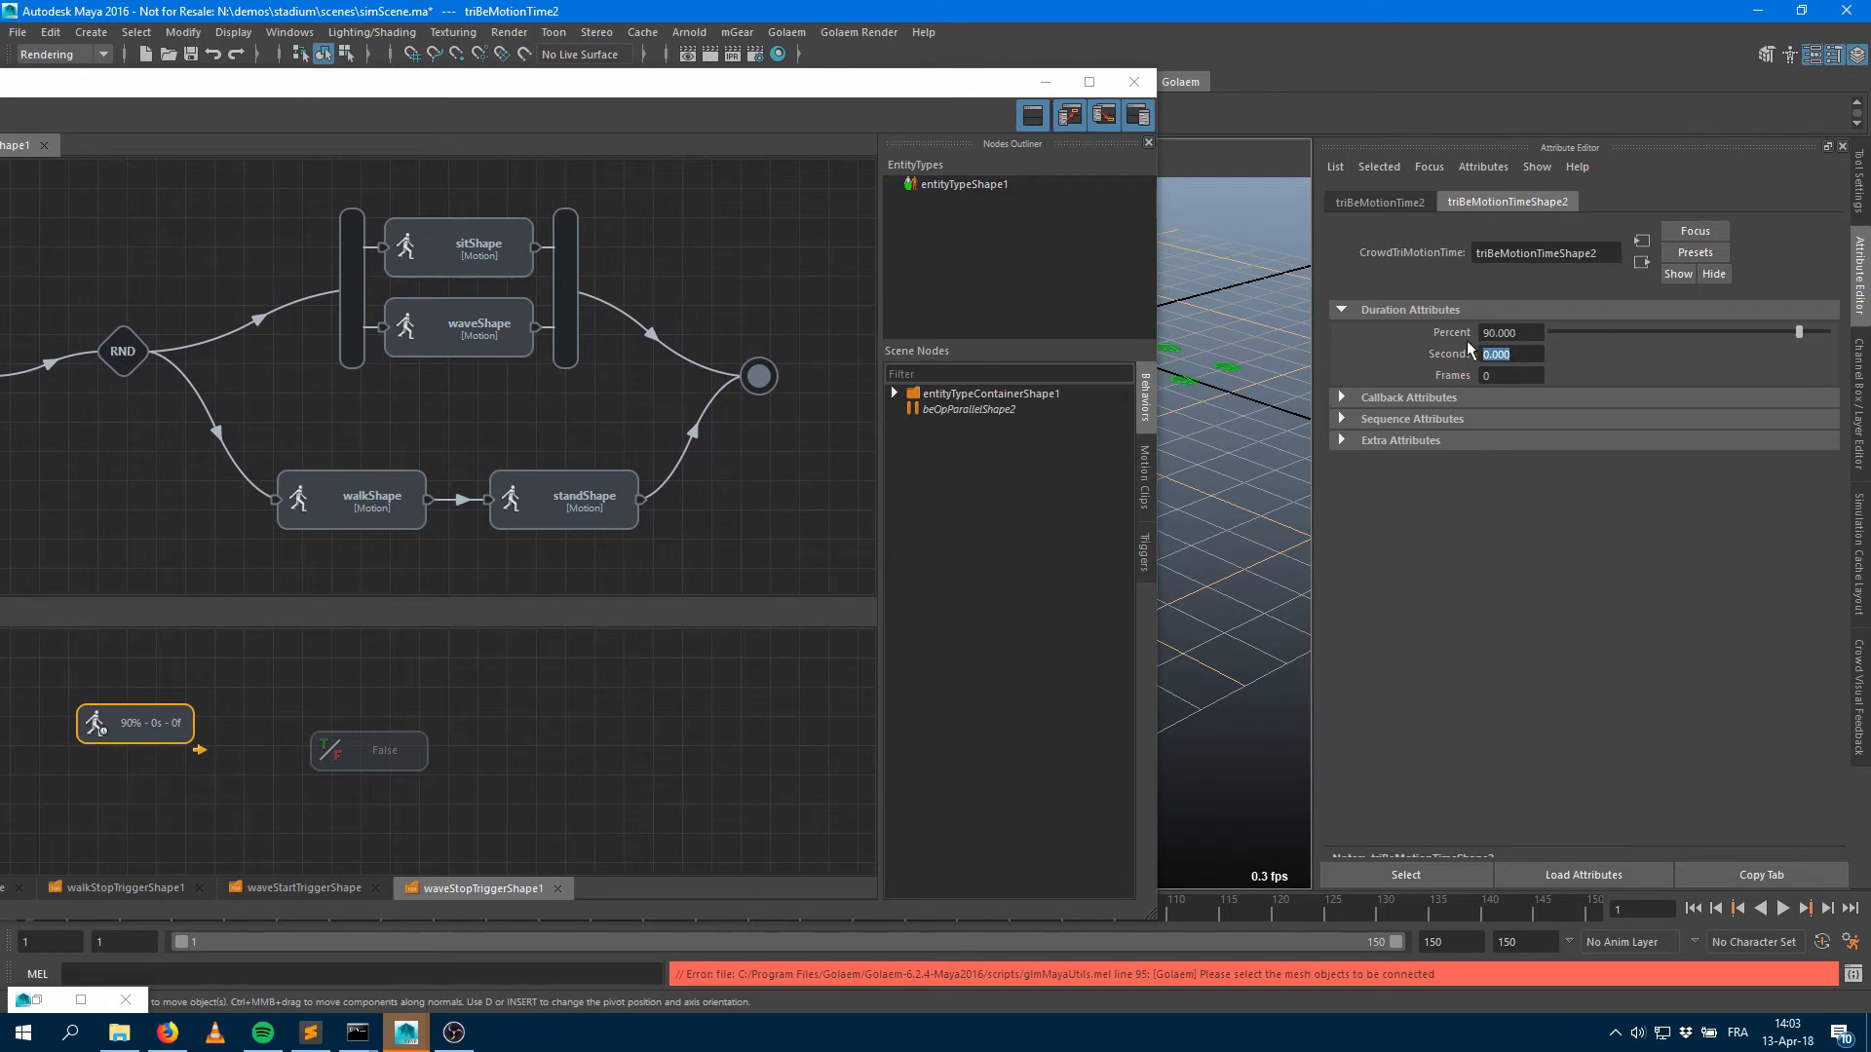
Hide the behavior editor, run the simulation briefly, and set the timeline's end frame to 300
{"action": "left_click", "coordinate": [1044, 85]}
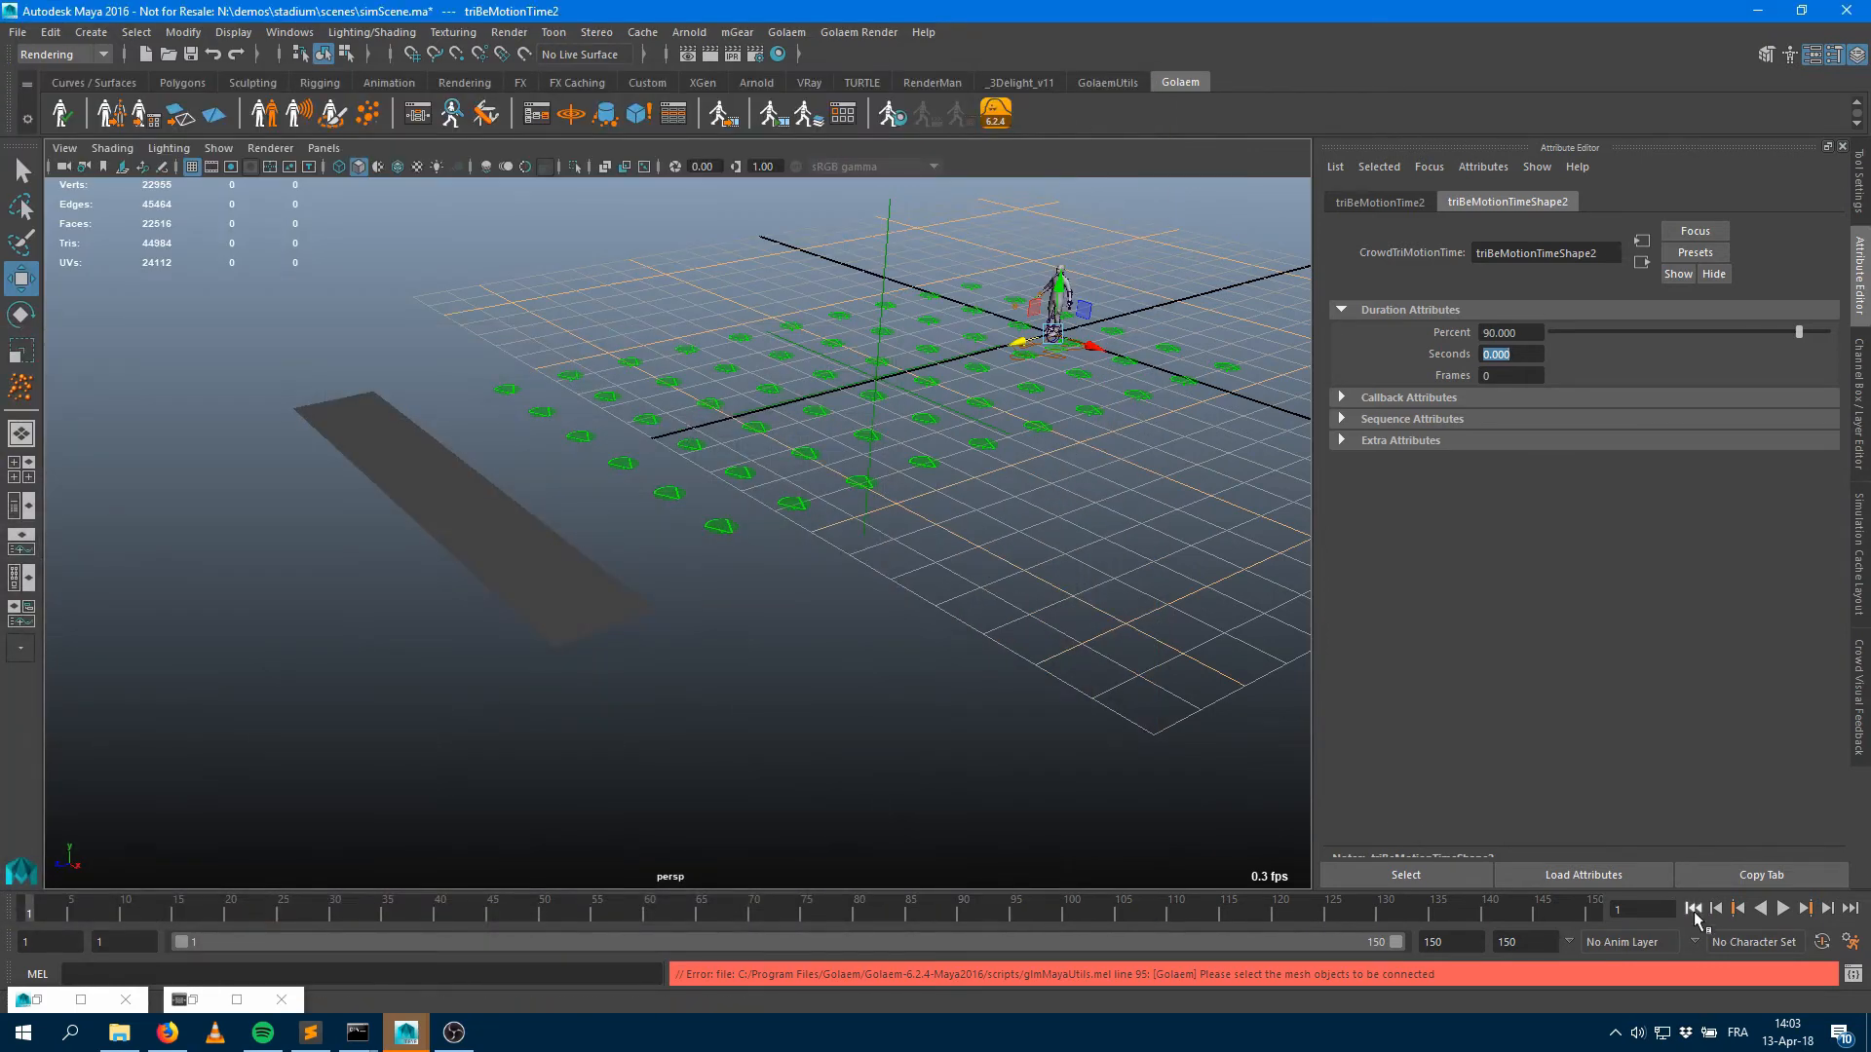
{"action": "left_click", "coordinate": [1783, 907]}
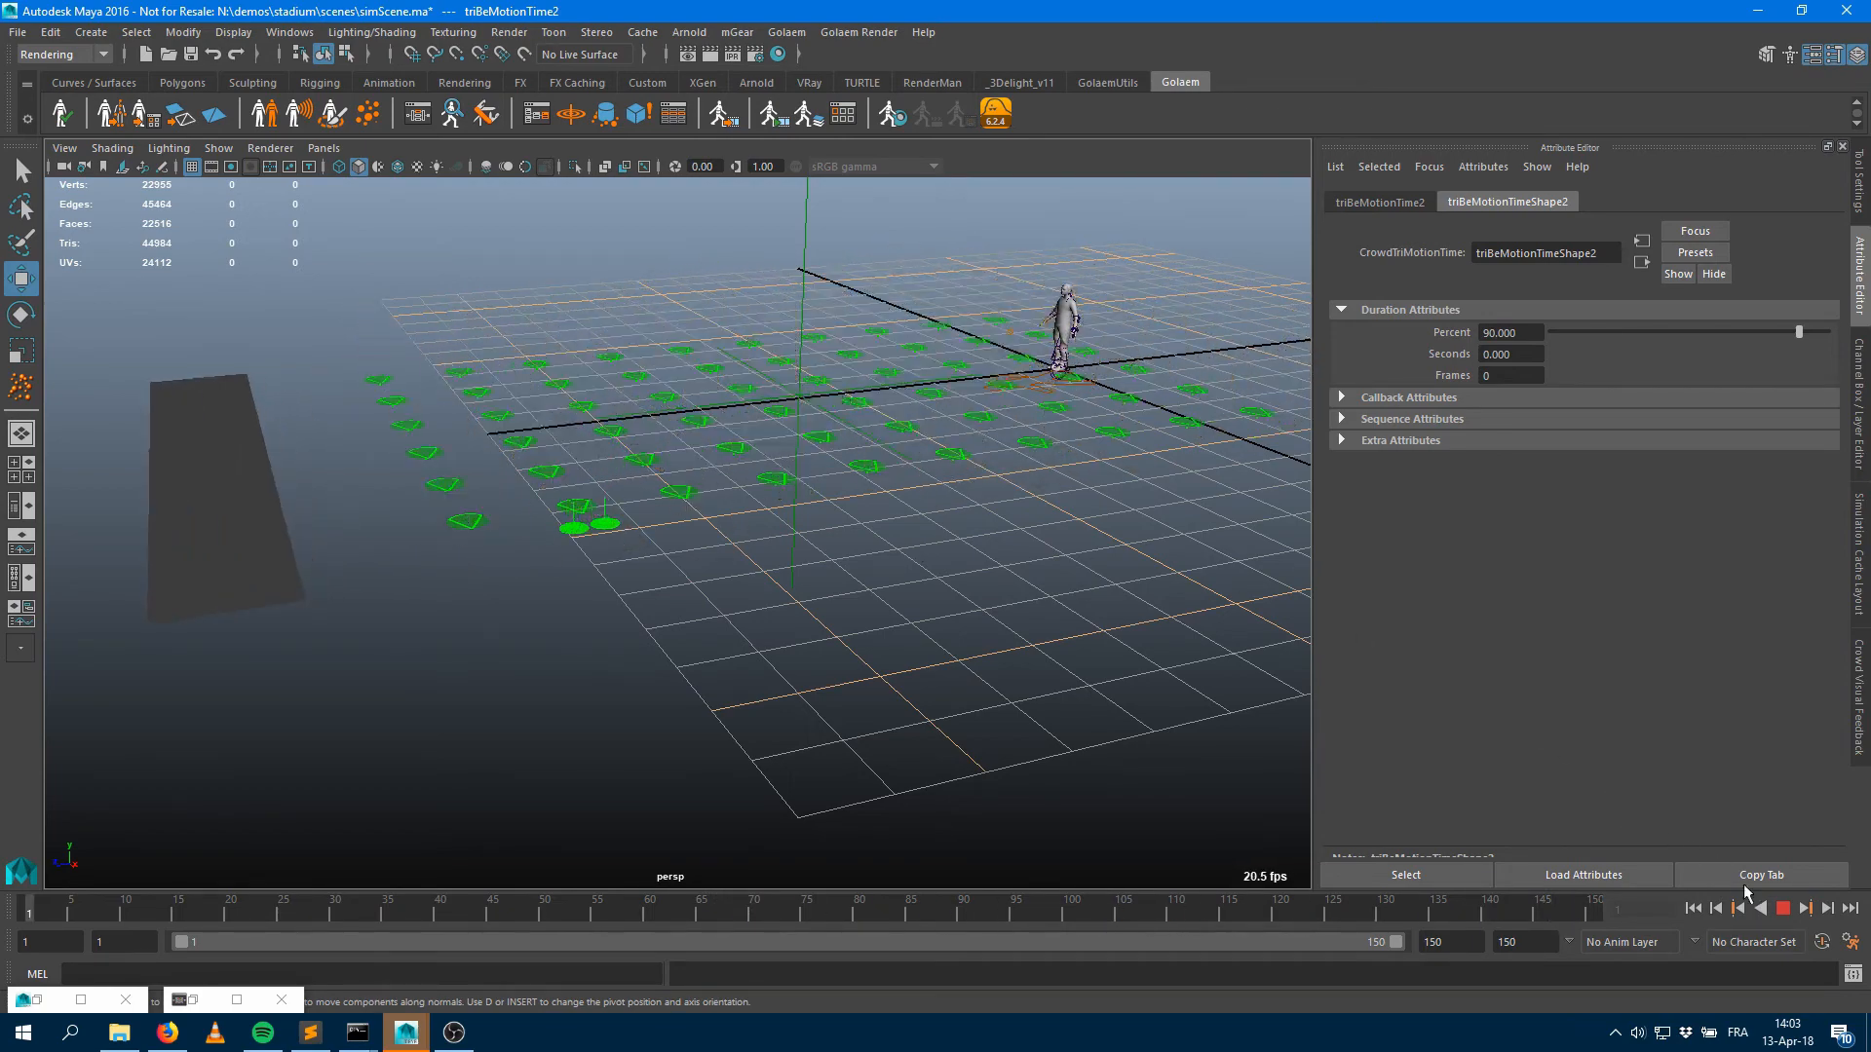
{"action": "left_click", "coordinate": [1787, 909]}
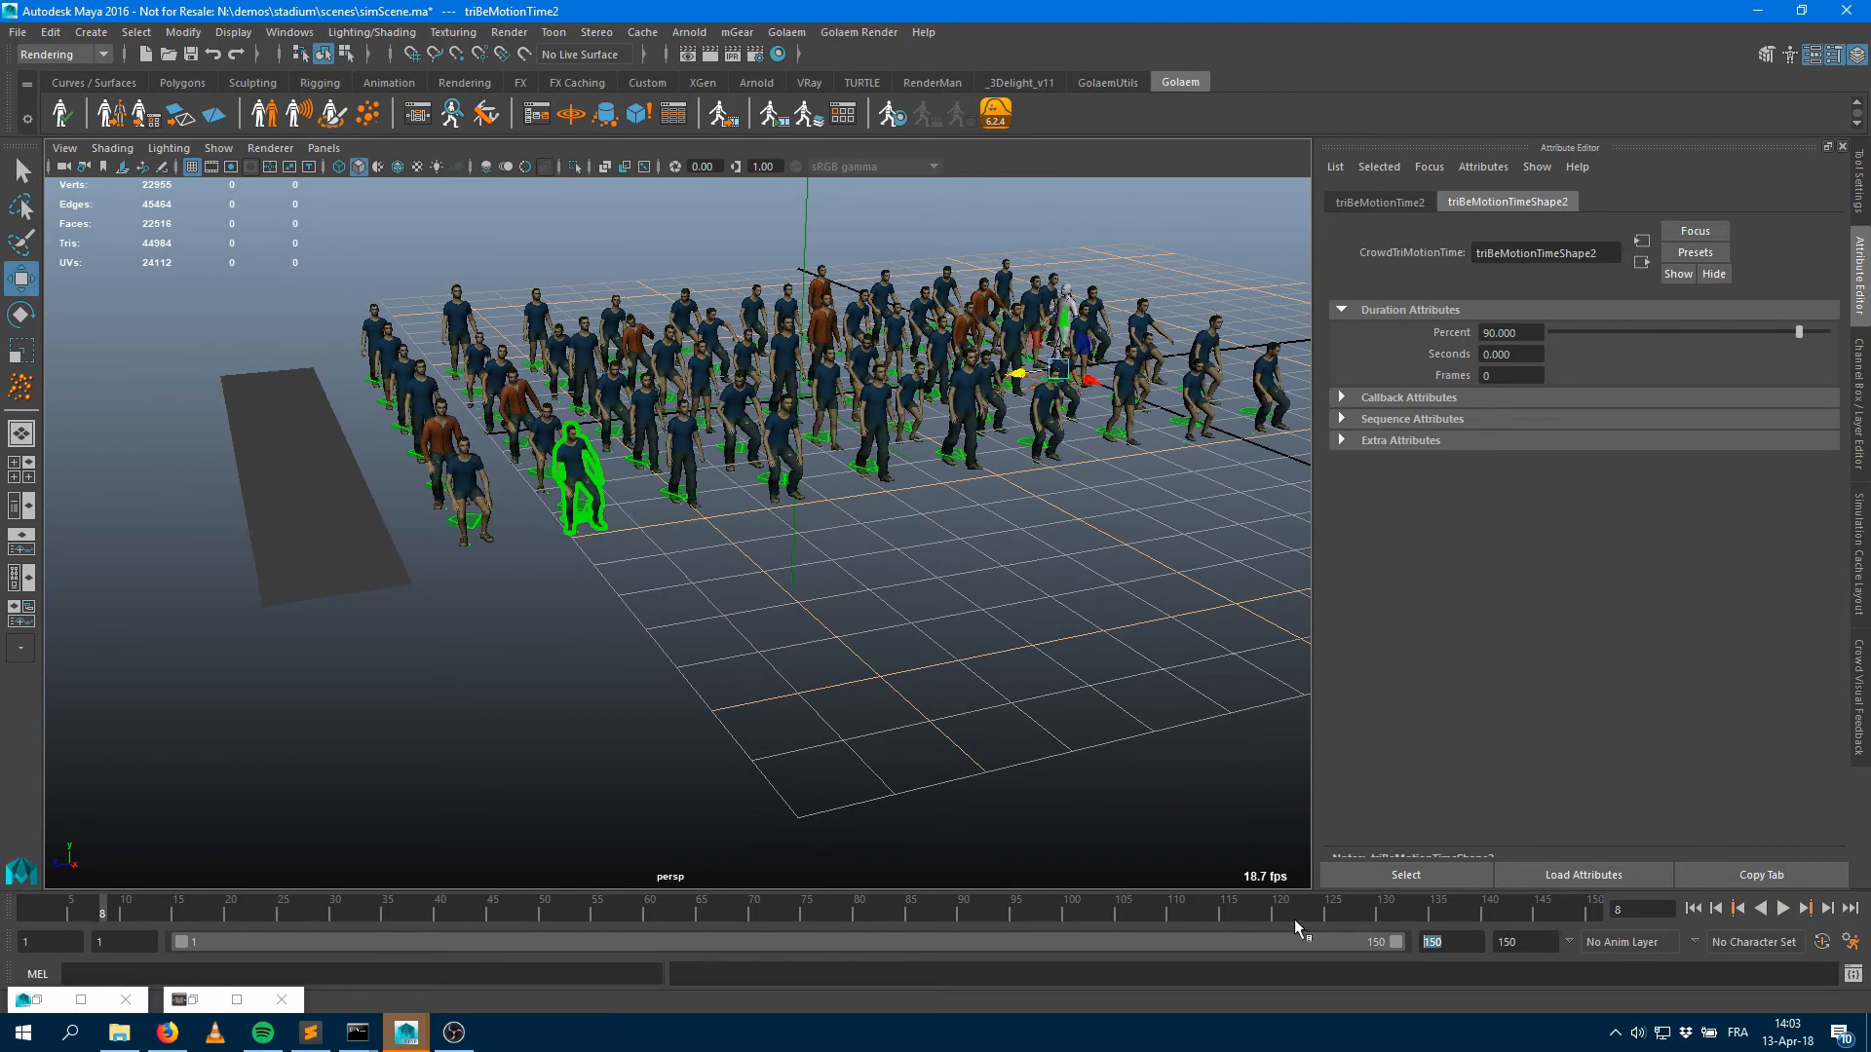
{"action": "type", "text": "300"}
{"action": "key", "text": "Return"}
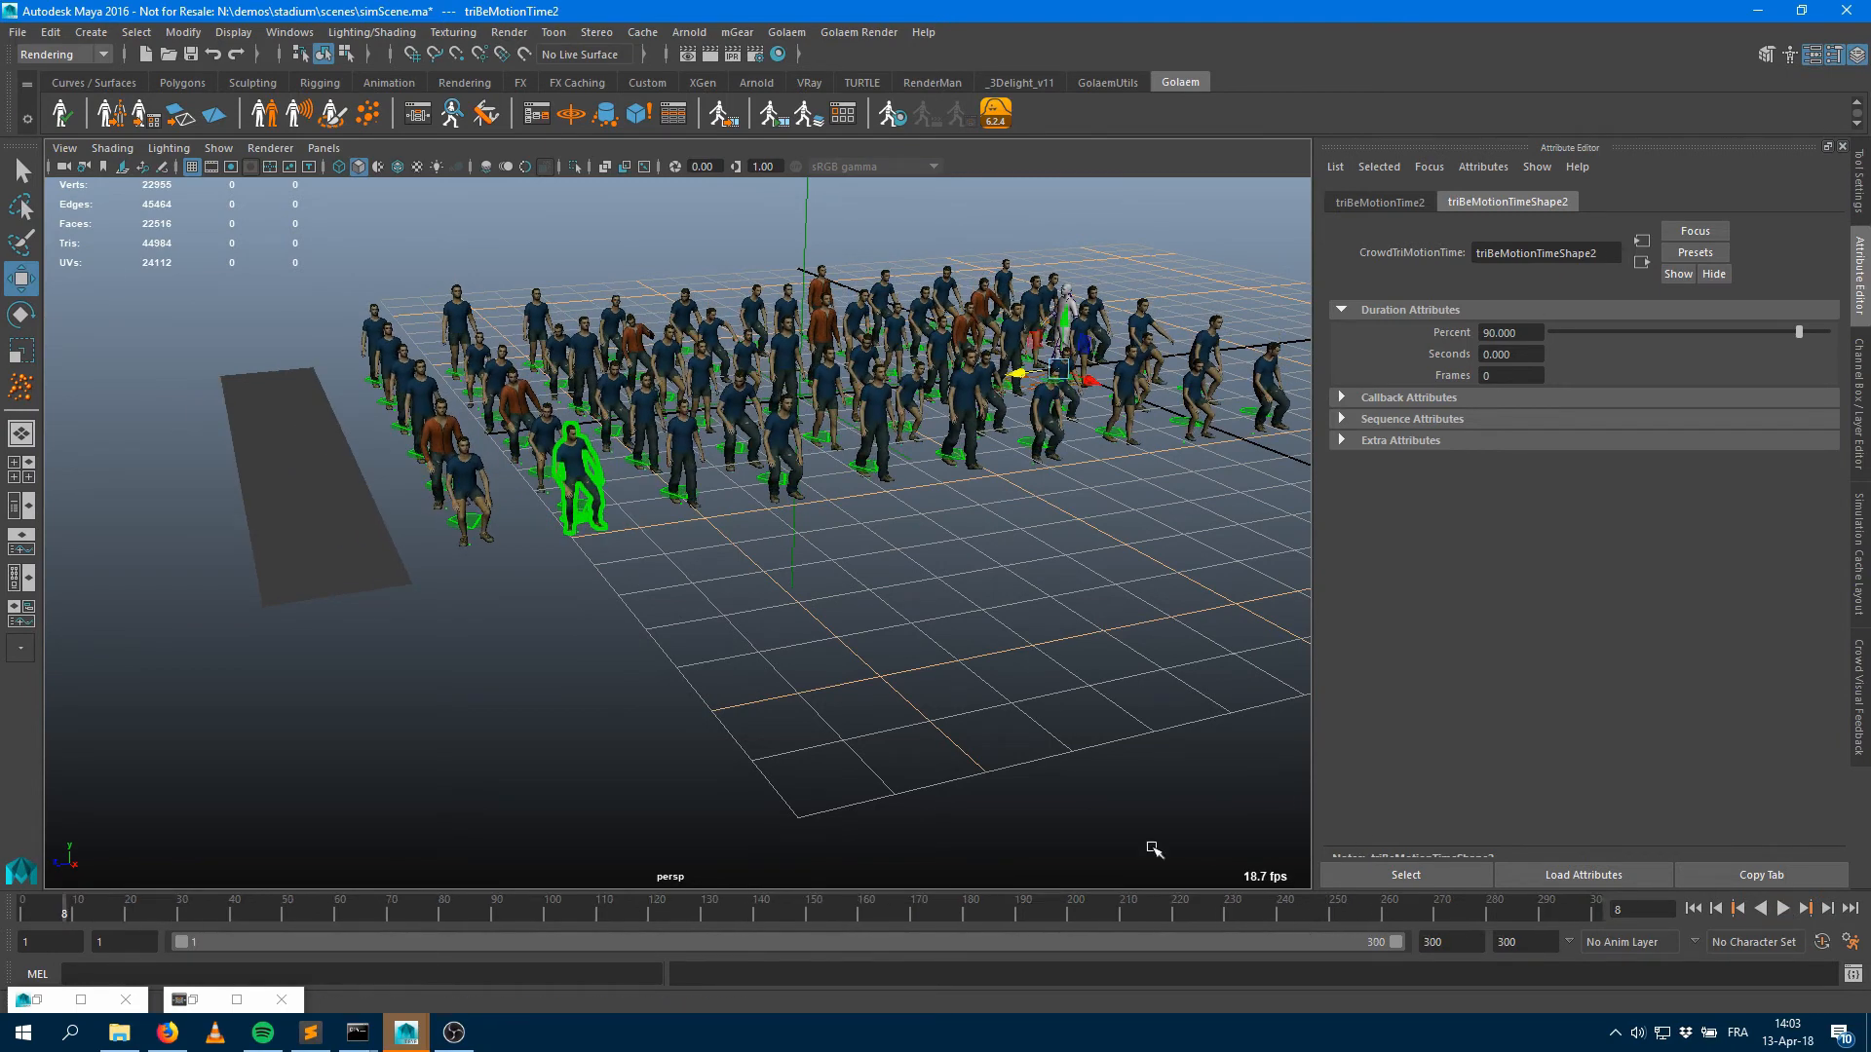
Shift the waveTrigger plane's keyframes within frames 77 to 133 about 81 frames later on the timeline
{"action": "left_click", "coordinate": [343, 558]}
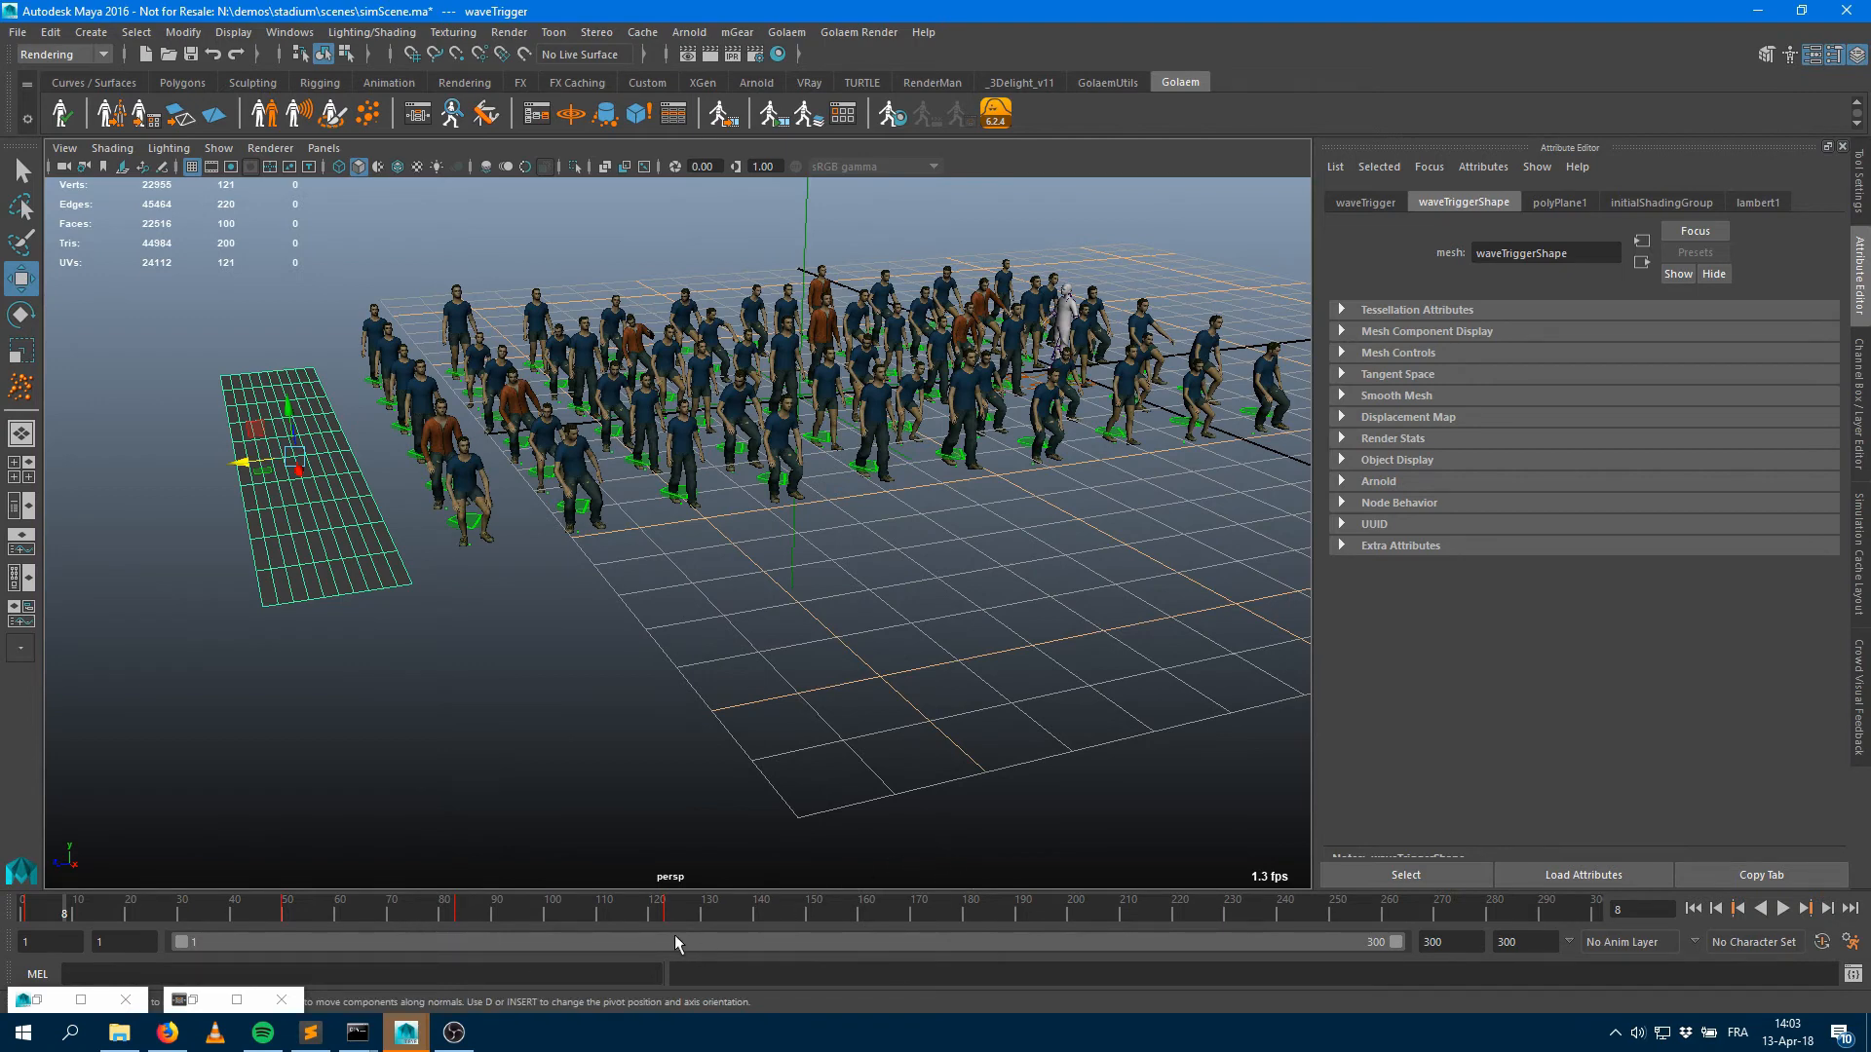
{"action": "left_click_drag", "start_coordinate": [429, 914], "coordinate": [716, 914], "text": "shift"}
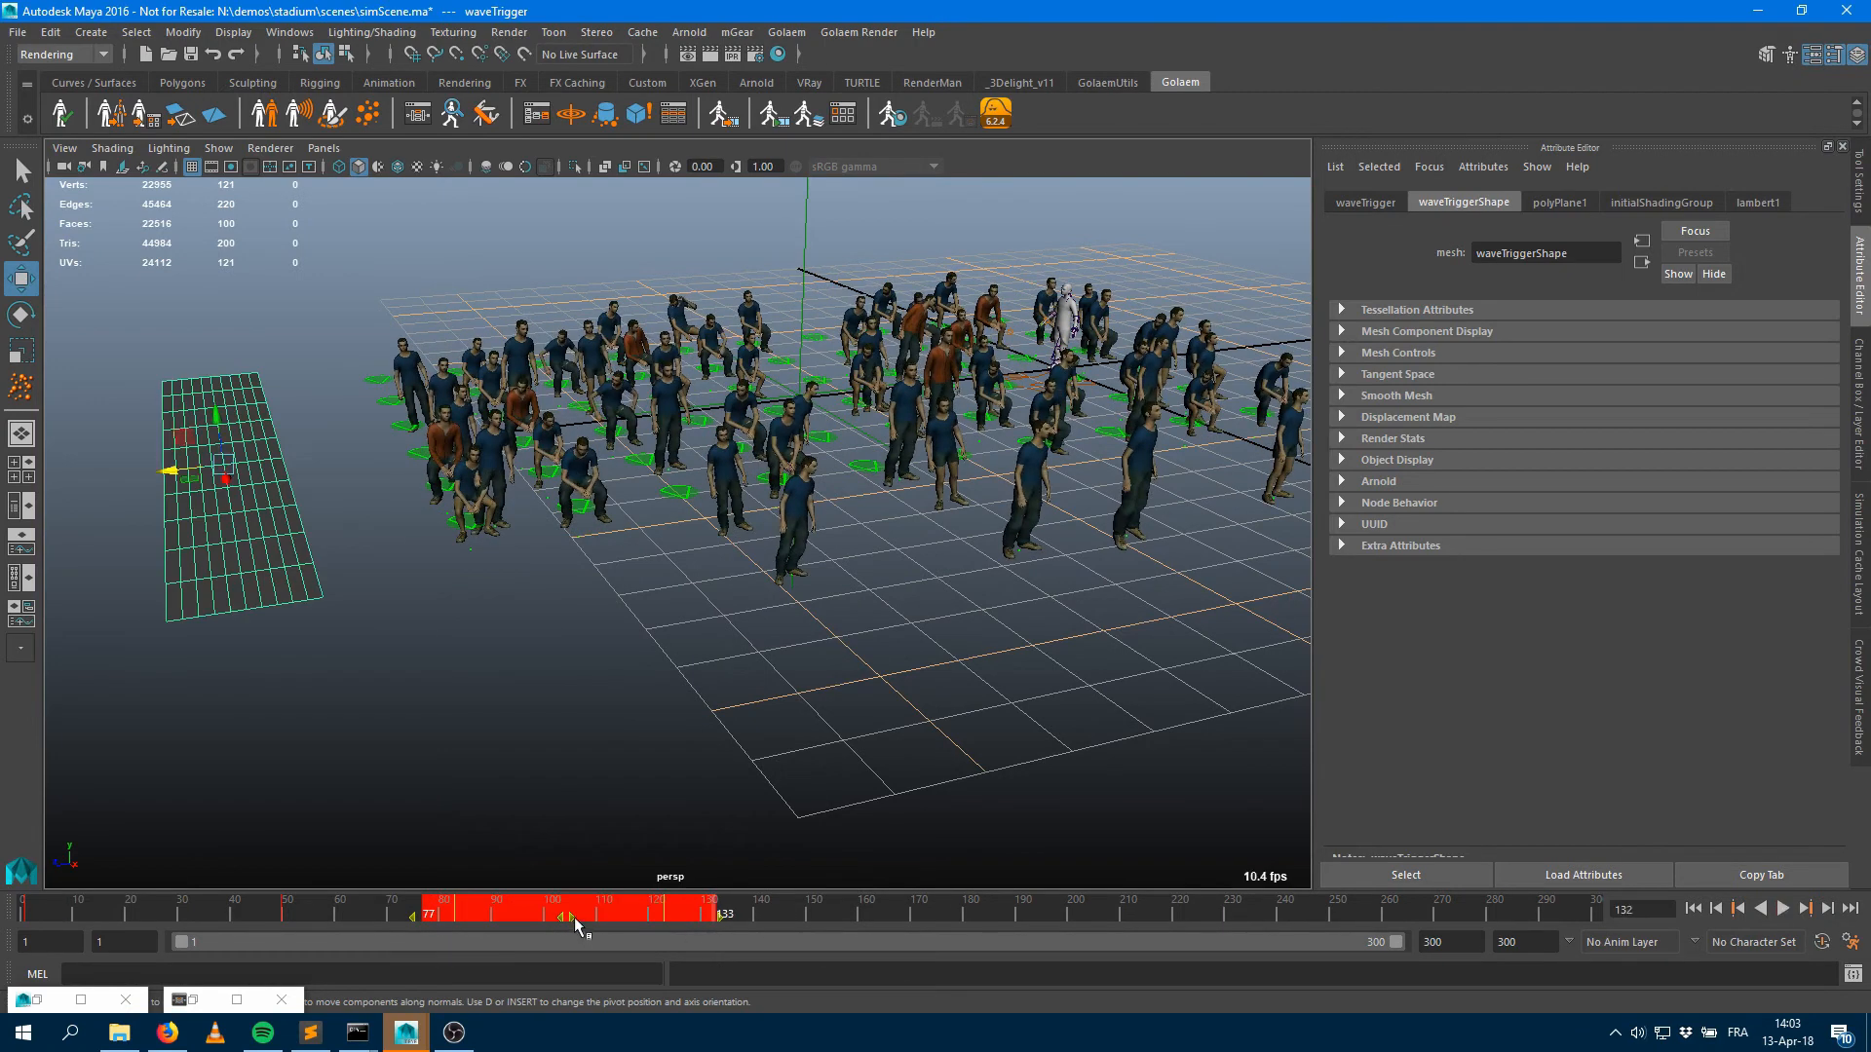
{"action": "left_click_drag", "start_coordinate": [575, 916], "coordinate": [998, 916]}
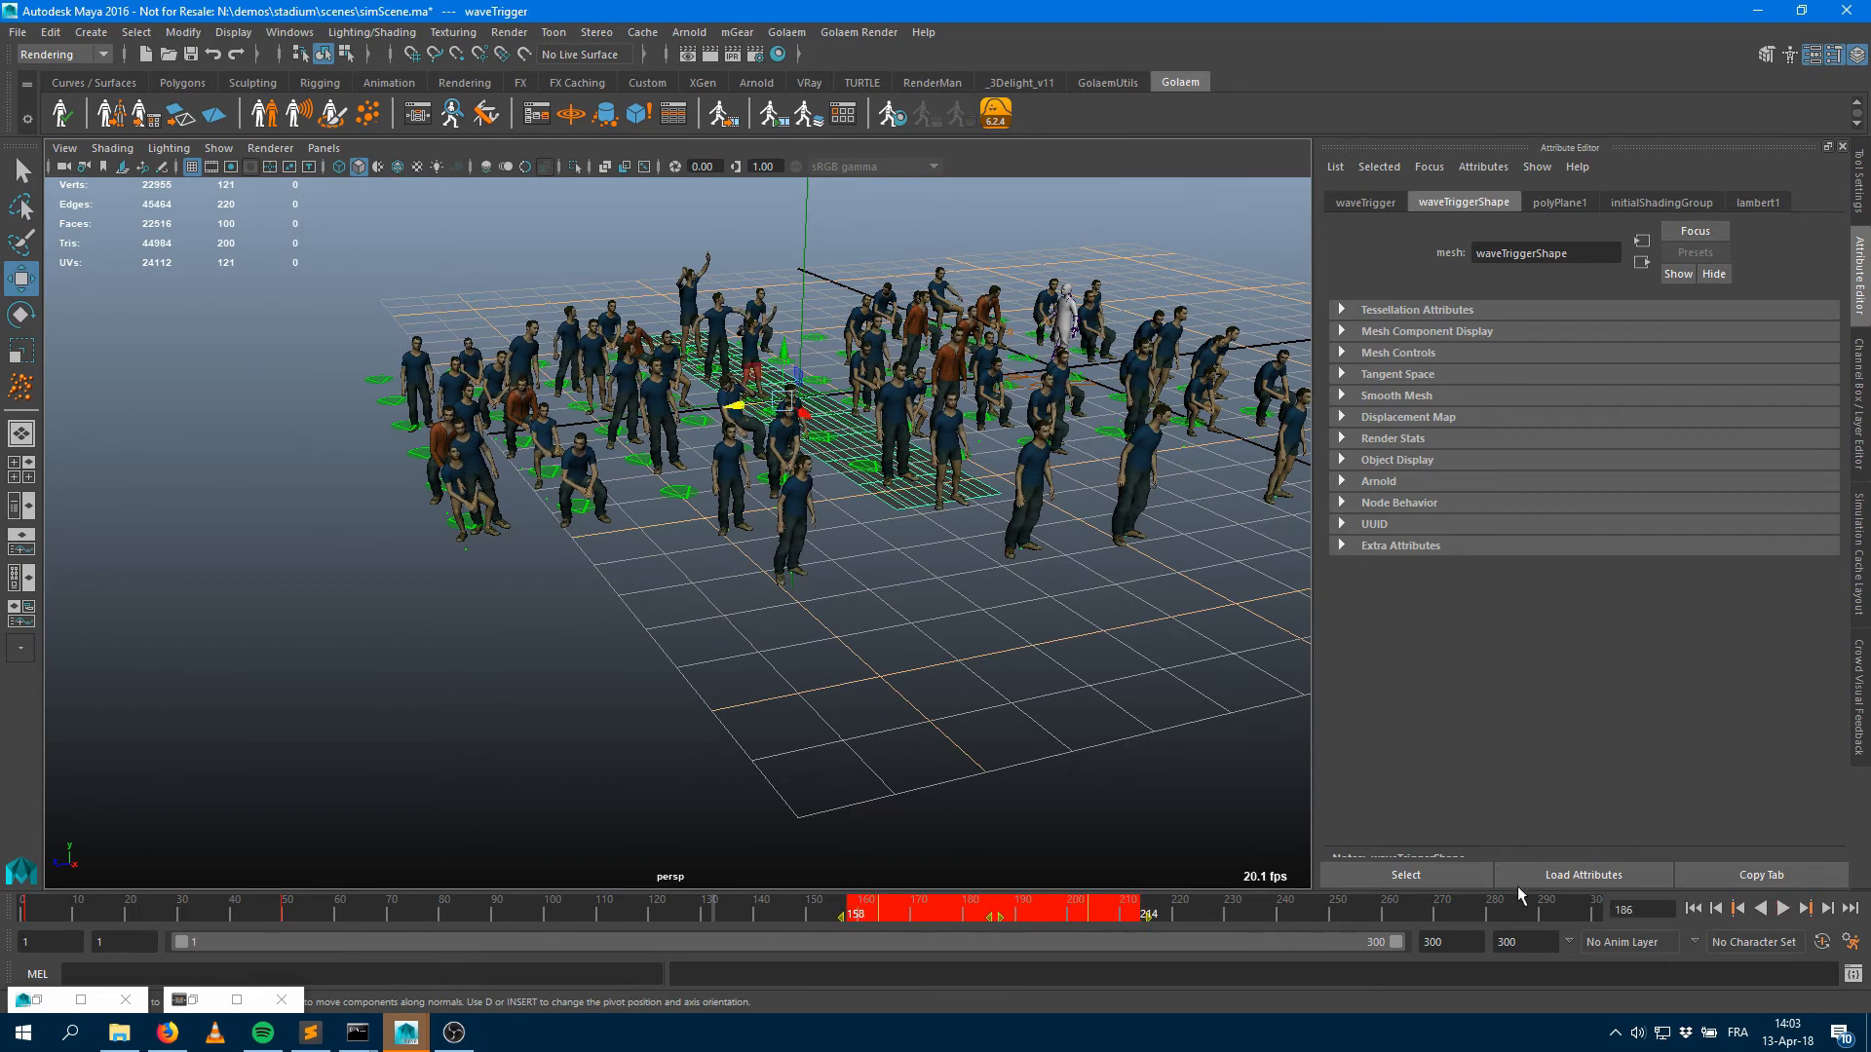
Run the crowd simulation from the first frame to check how the seated characters react to the retimed trigger plane
{"action": "left_click", "coordinate": [1692, 908]}
{"action": "left_click", "coordinate": [1783, 908]}
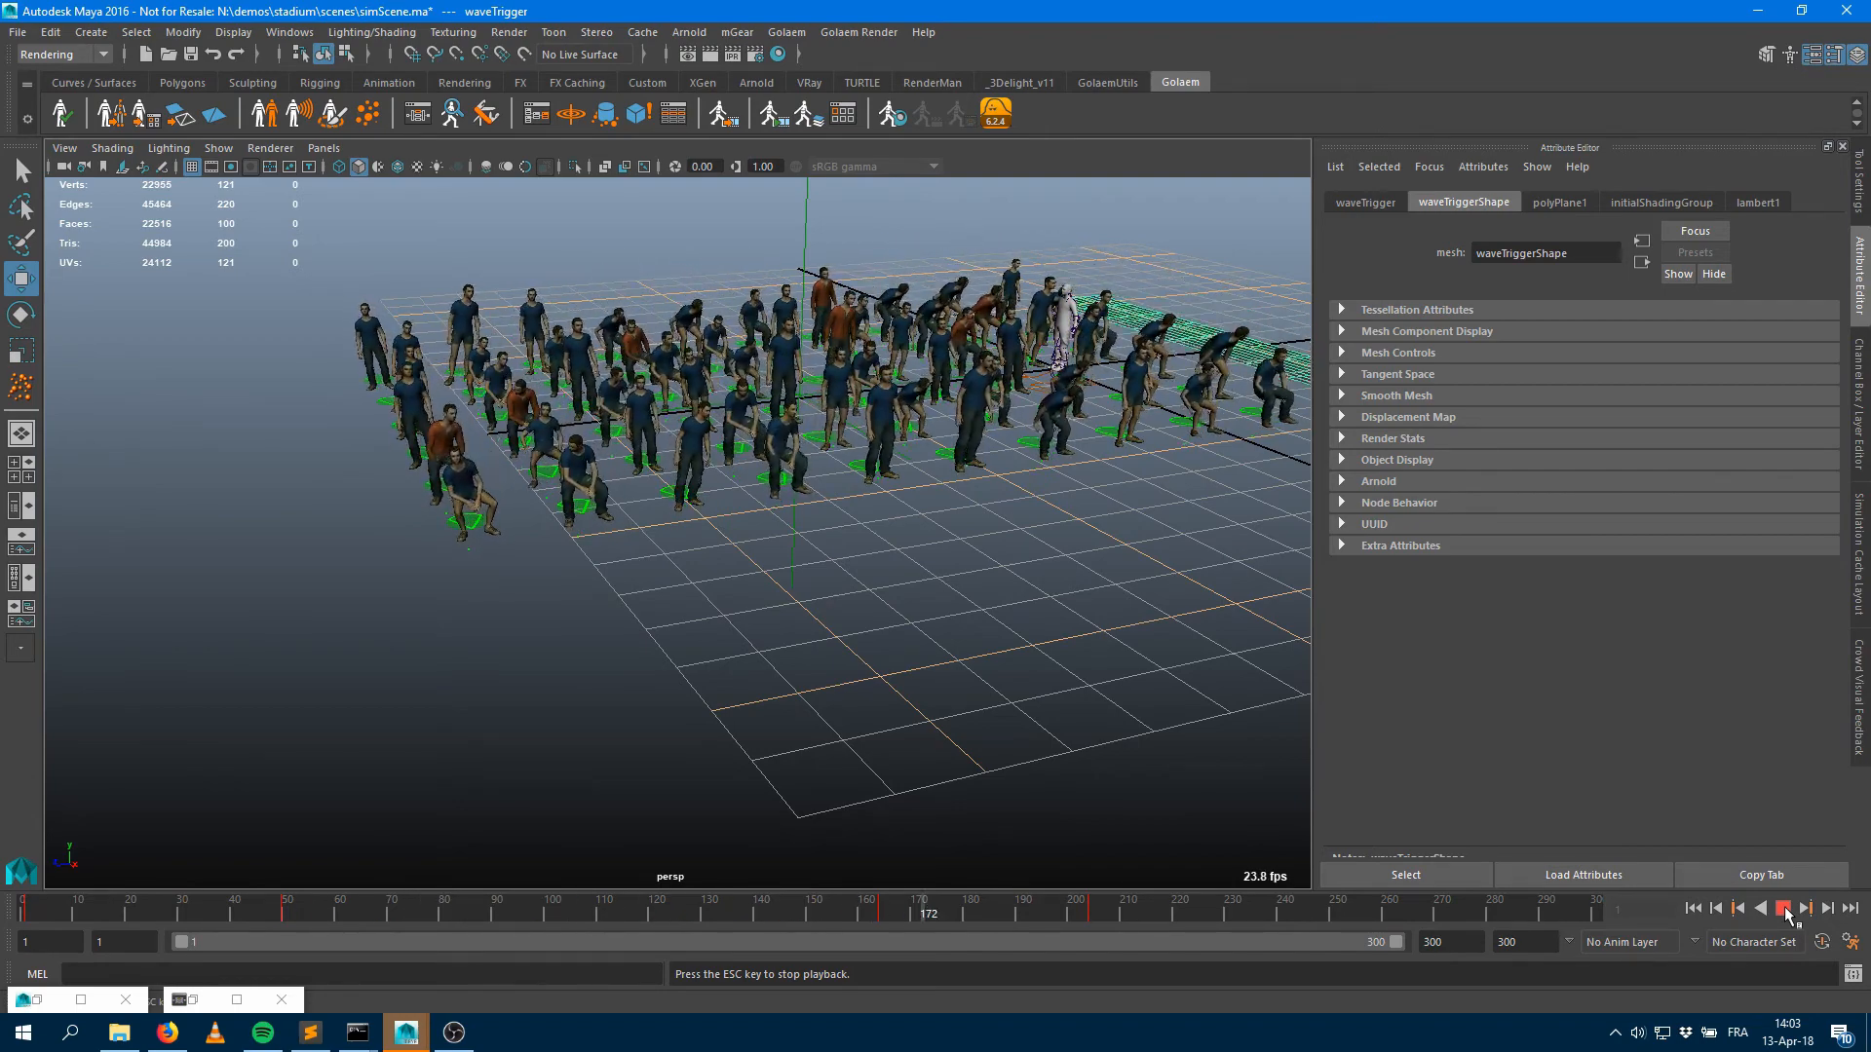
{"action": "key", "text": "Escape"}
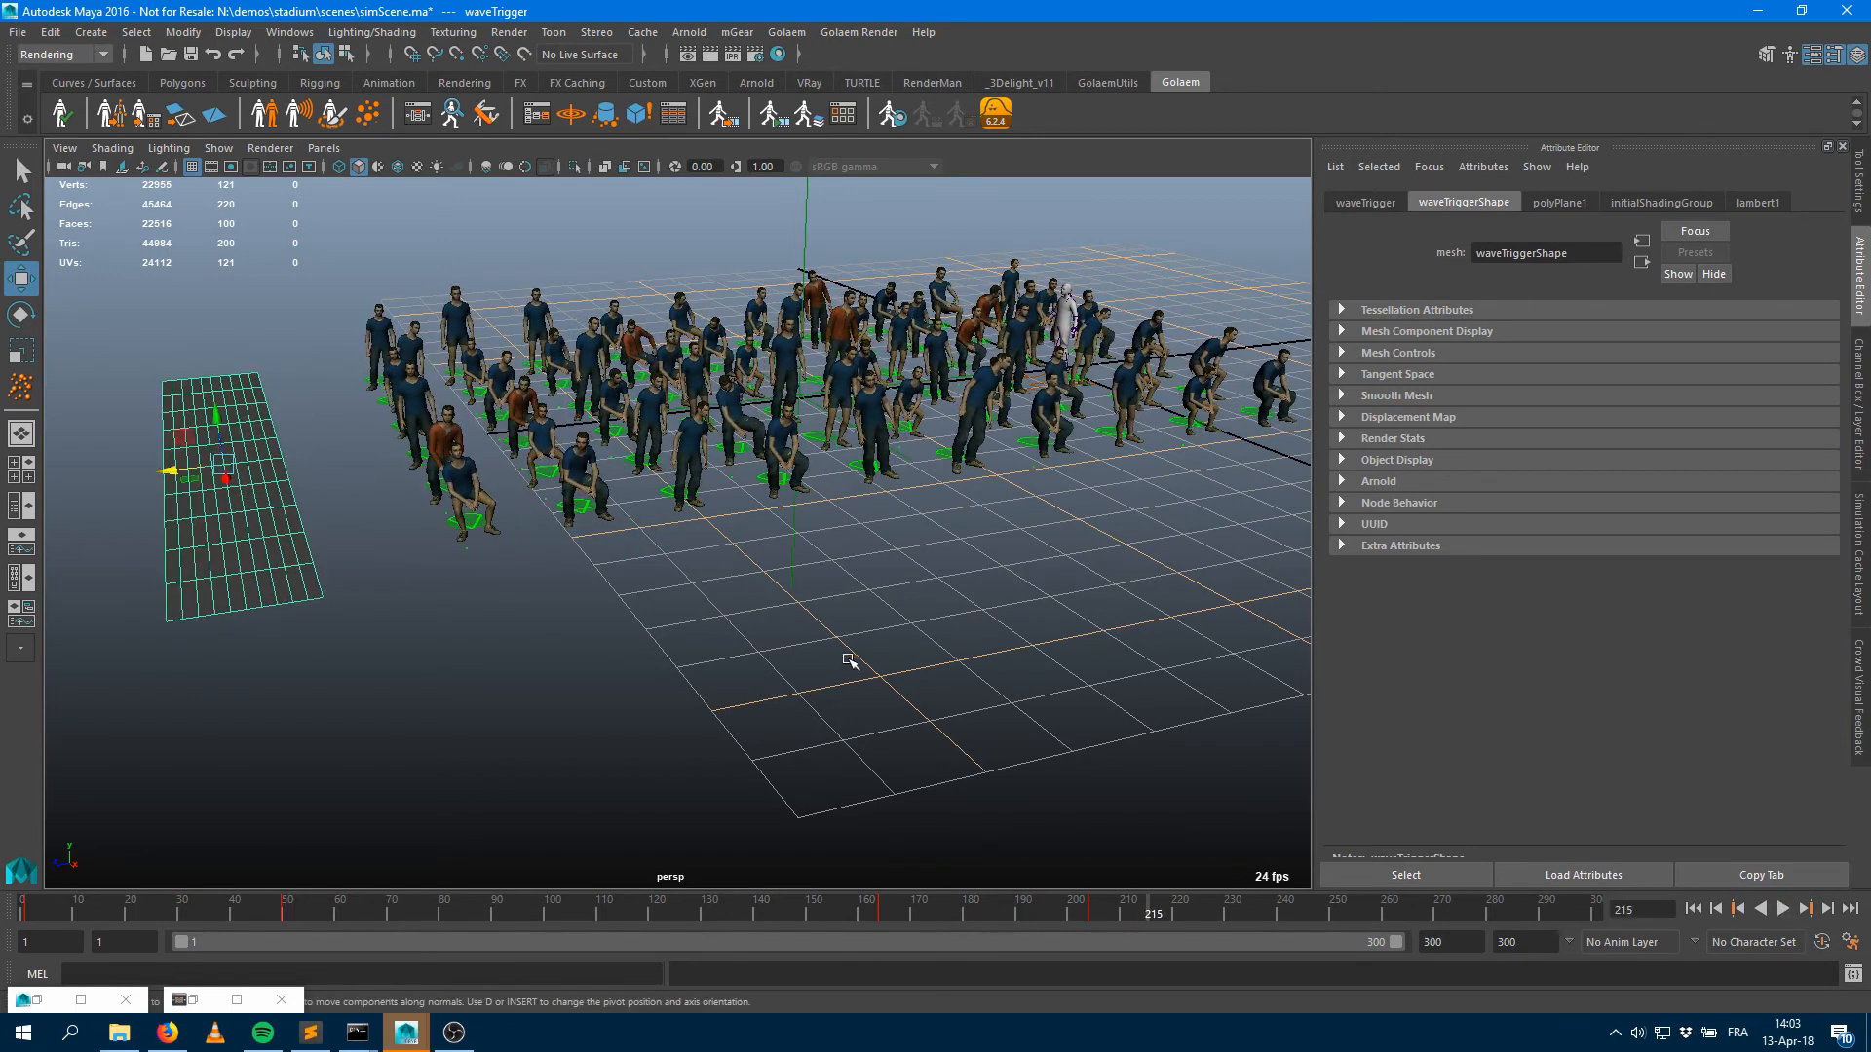
Open the behavior editor, select a seated crowd character, and play the simulation to examine which behaviors are active on it
{"action": "left_click", "coordinate": [419, 116]}
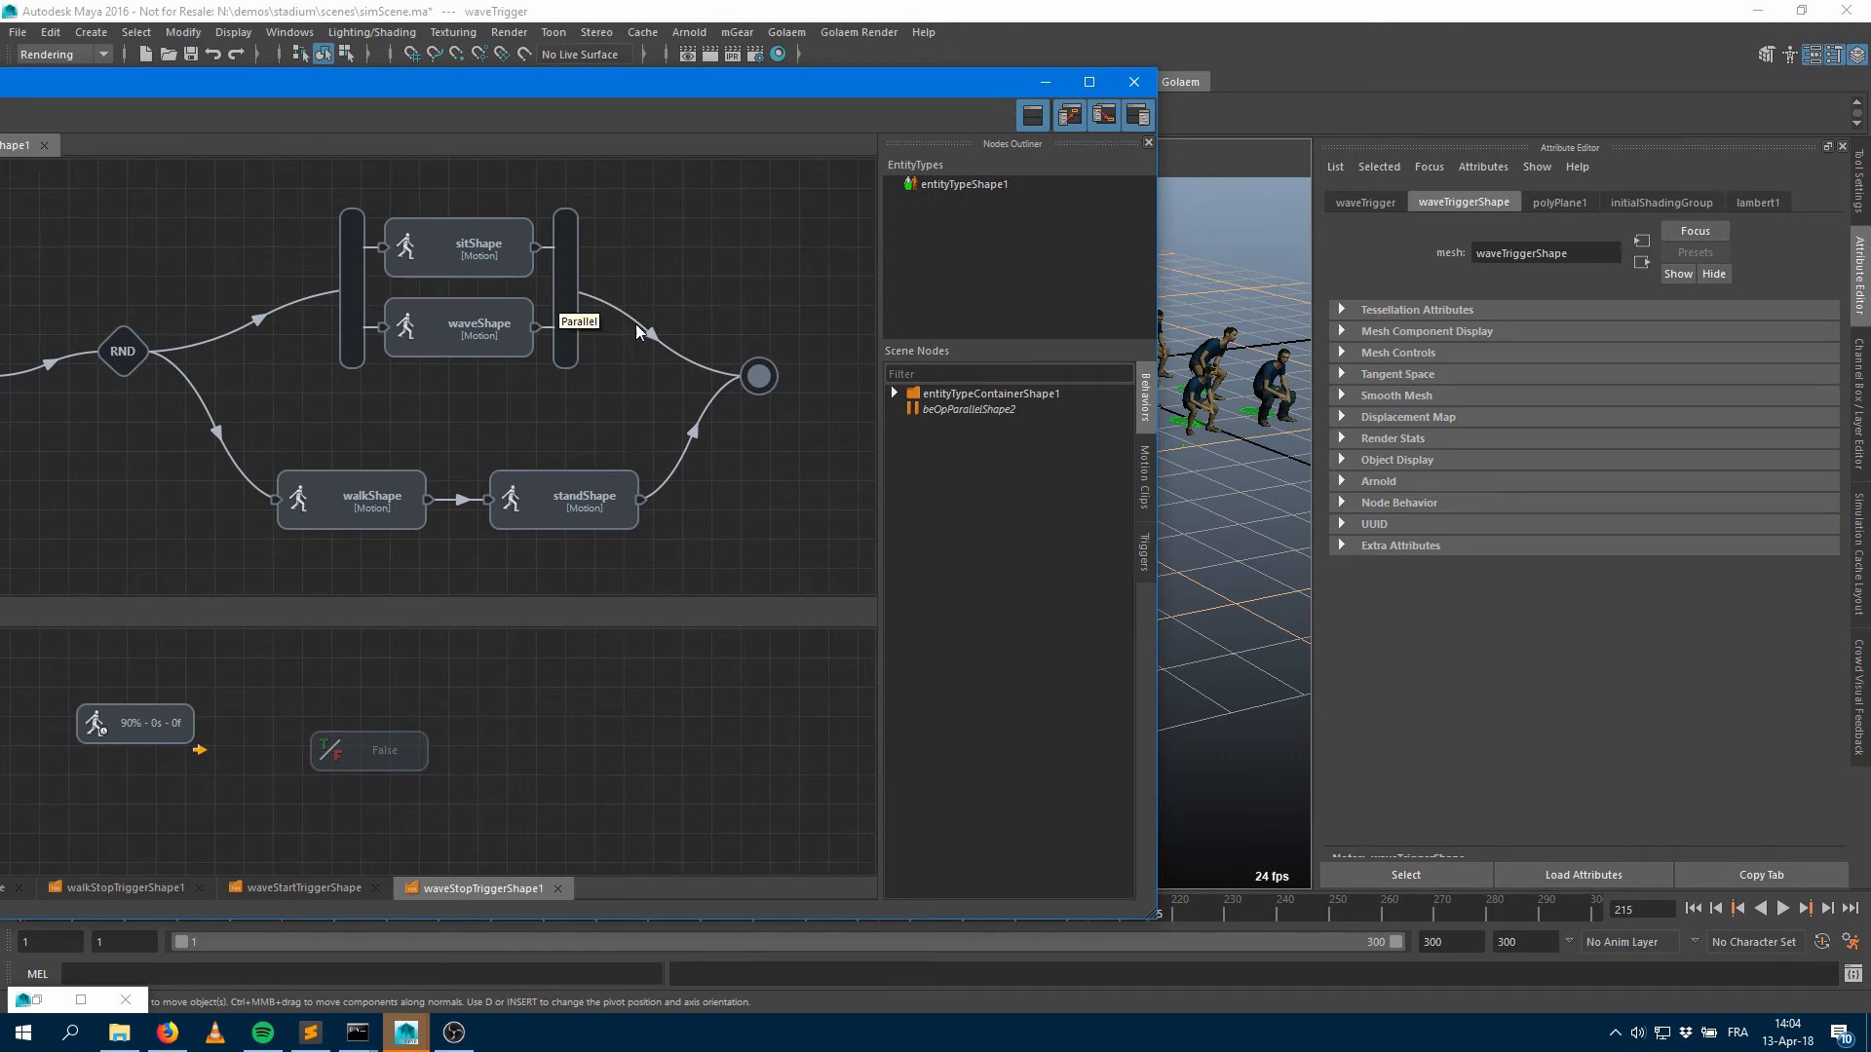
{"action": "left_click", "coordinate": [1204, 407]}
{"action": "left_click", "coordinate": [1204, 407]}
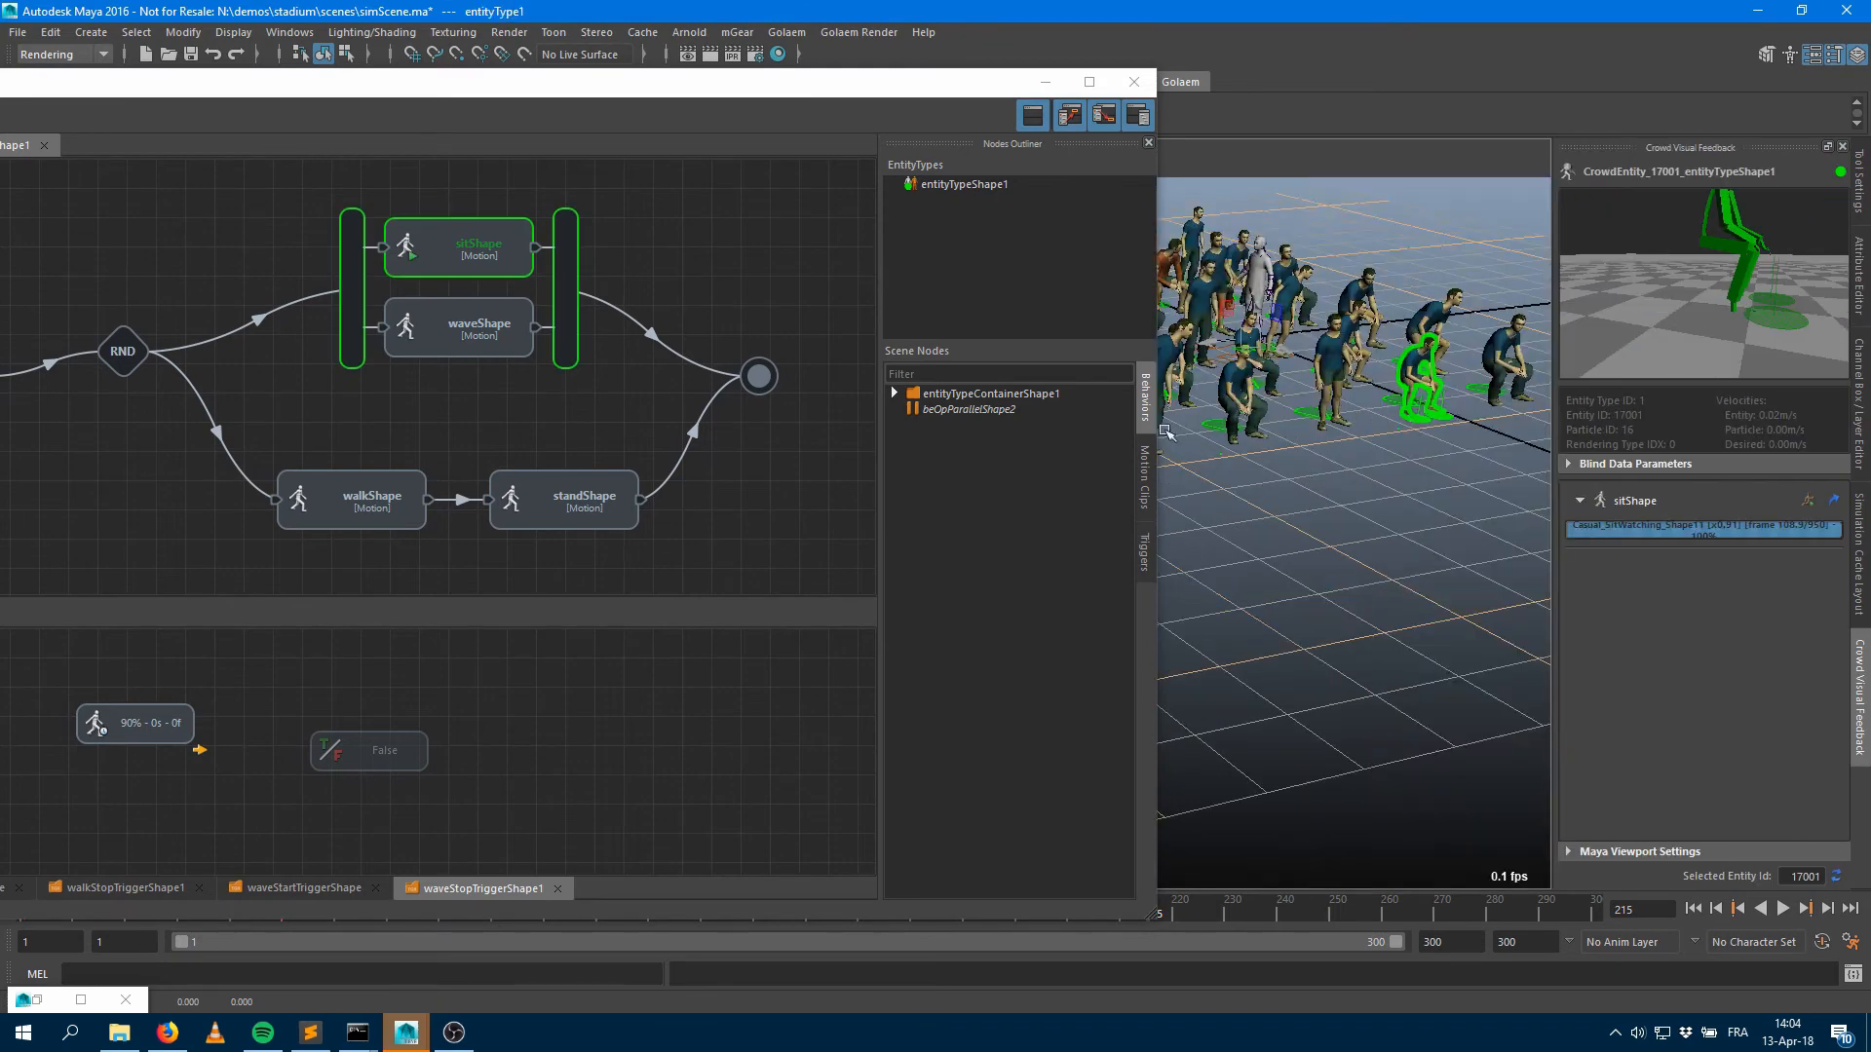
{"action": "left_click", "coordinate": [1783, 908]}
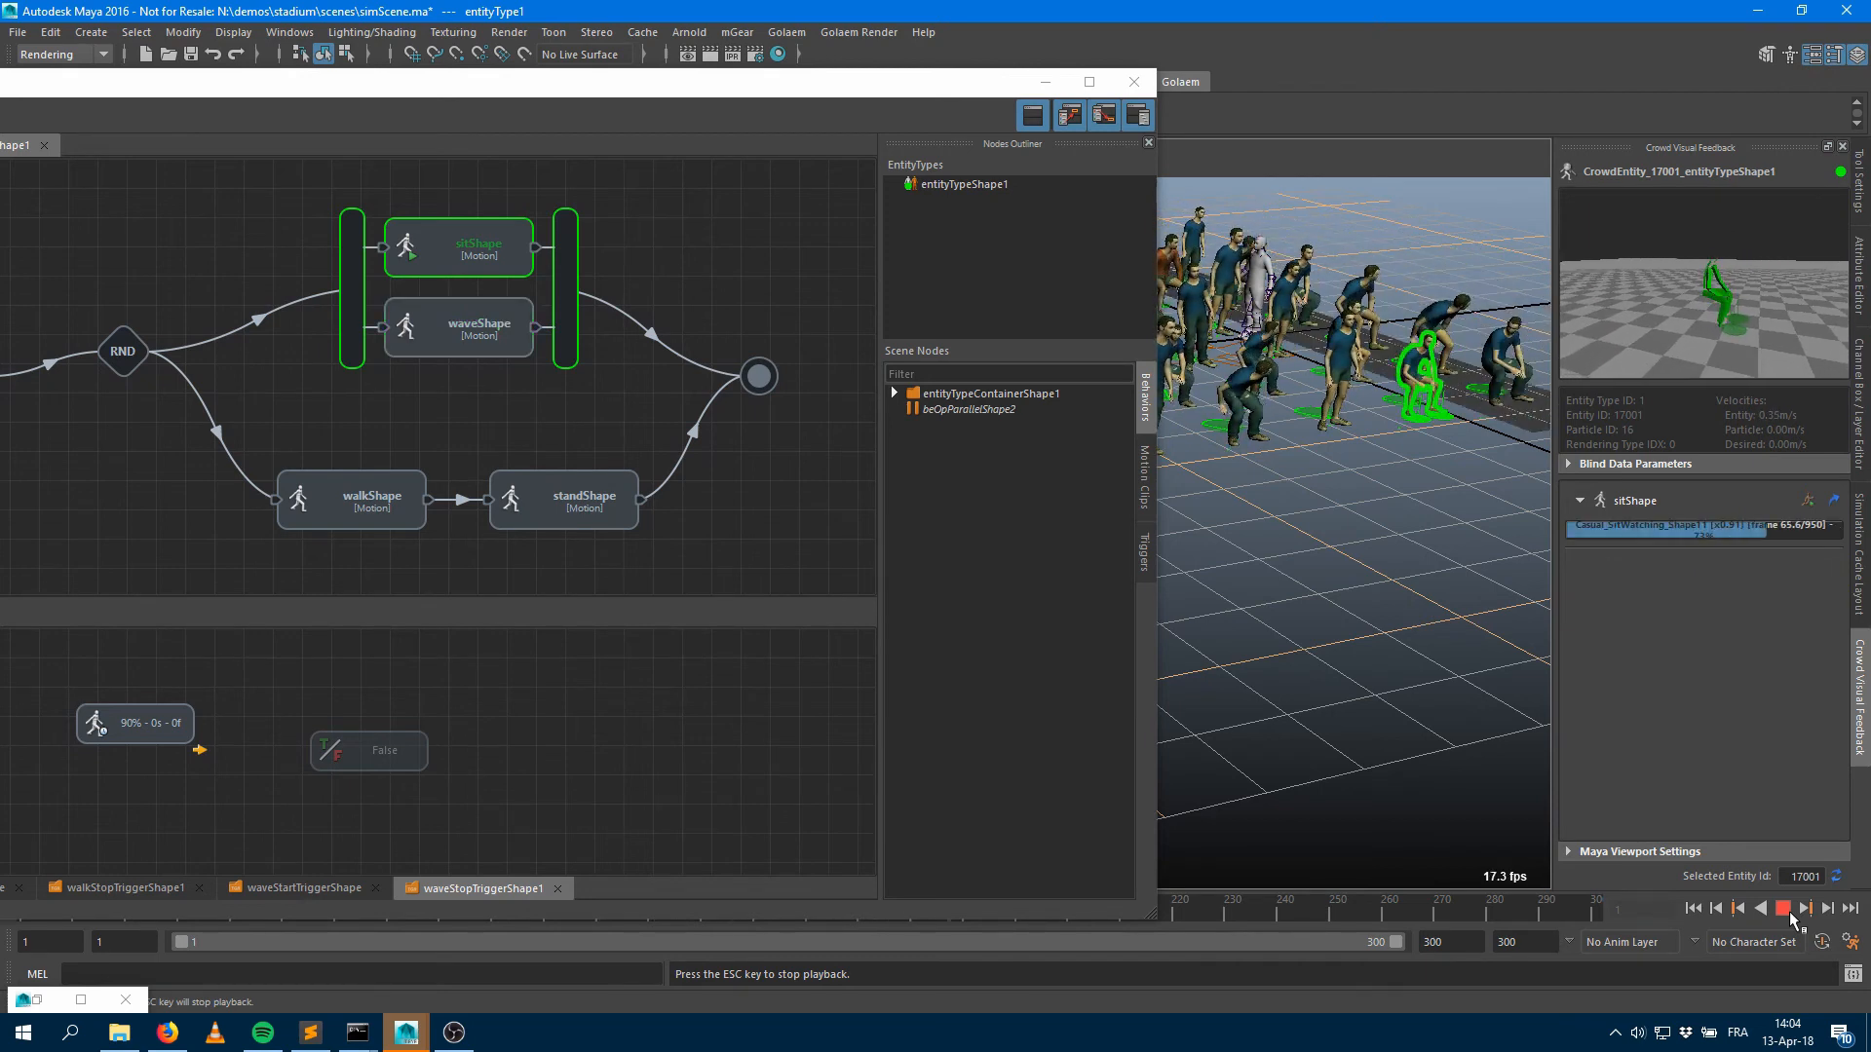
{"action": "left_click", "coordinate": [1789, 914]}
{"action": "left_click", "coordinate": [1790, 915]}
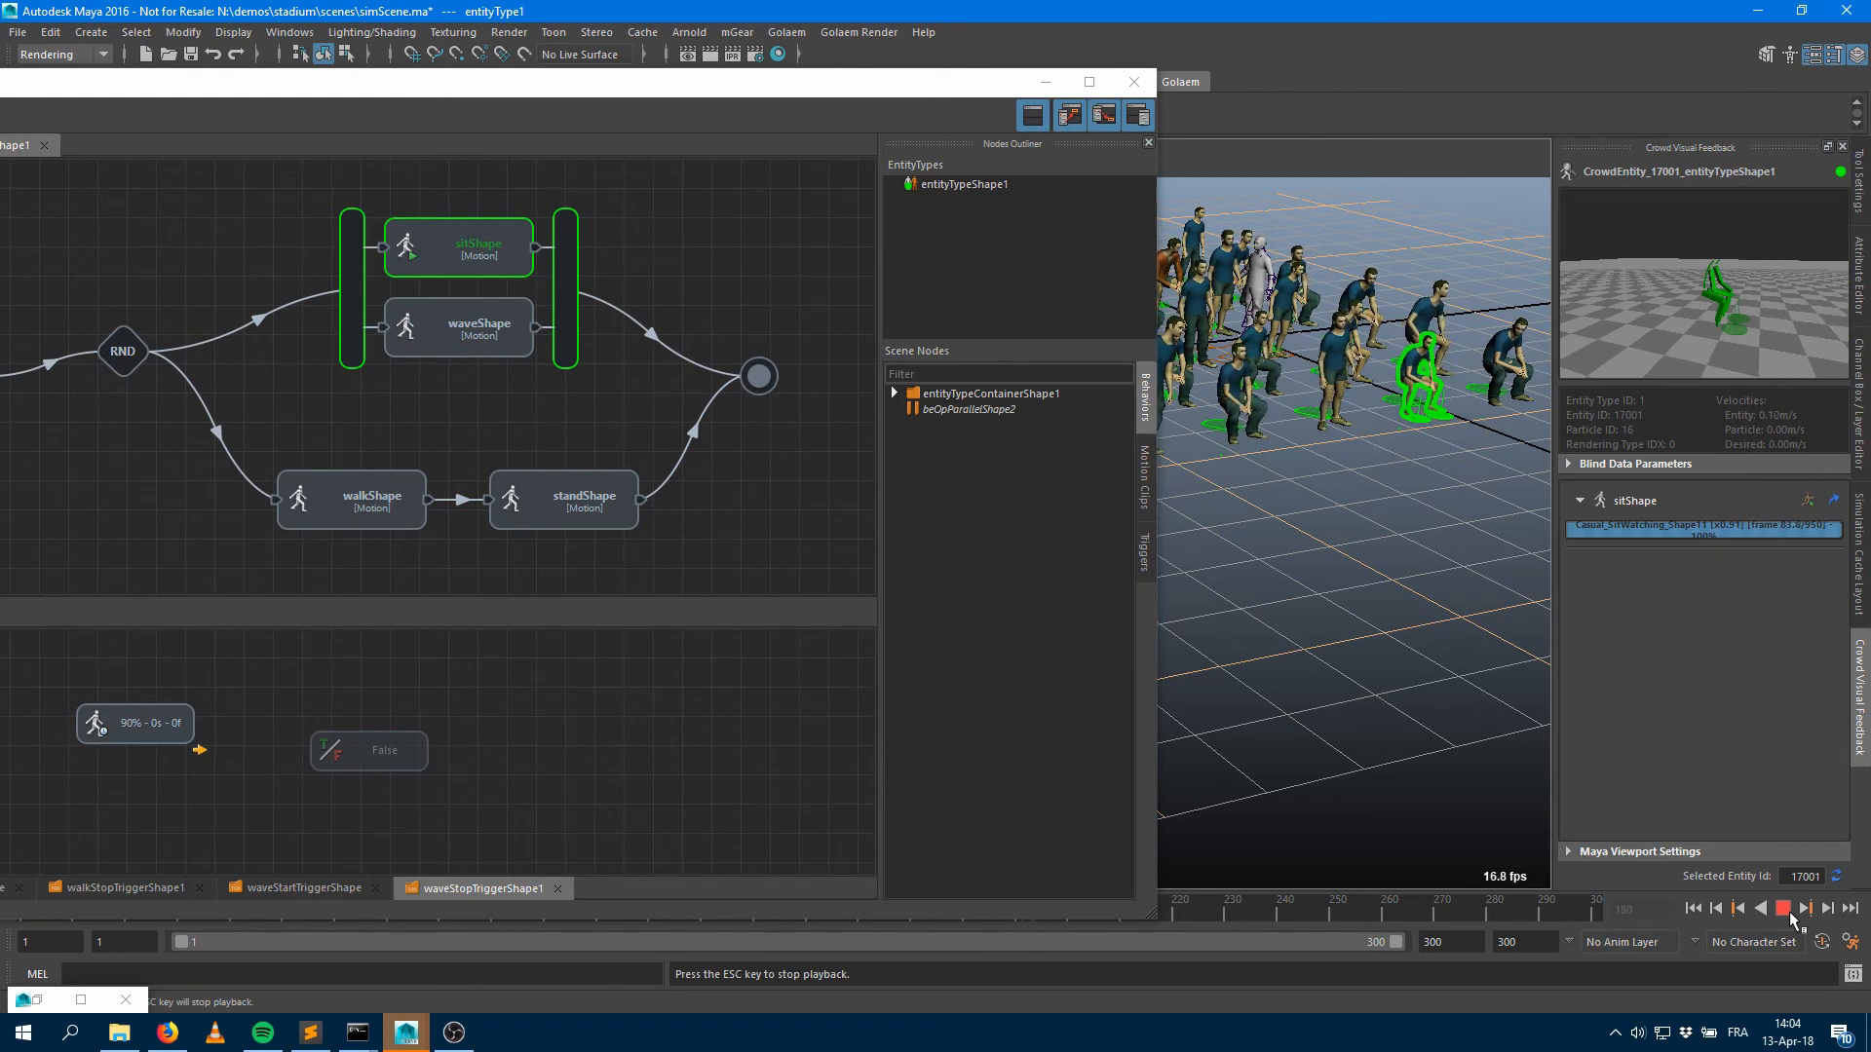
{"action": "left_click", "coordinate": [1790, 915]}
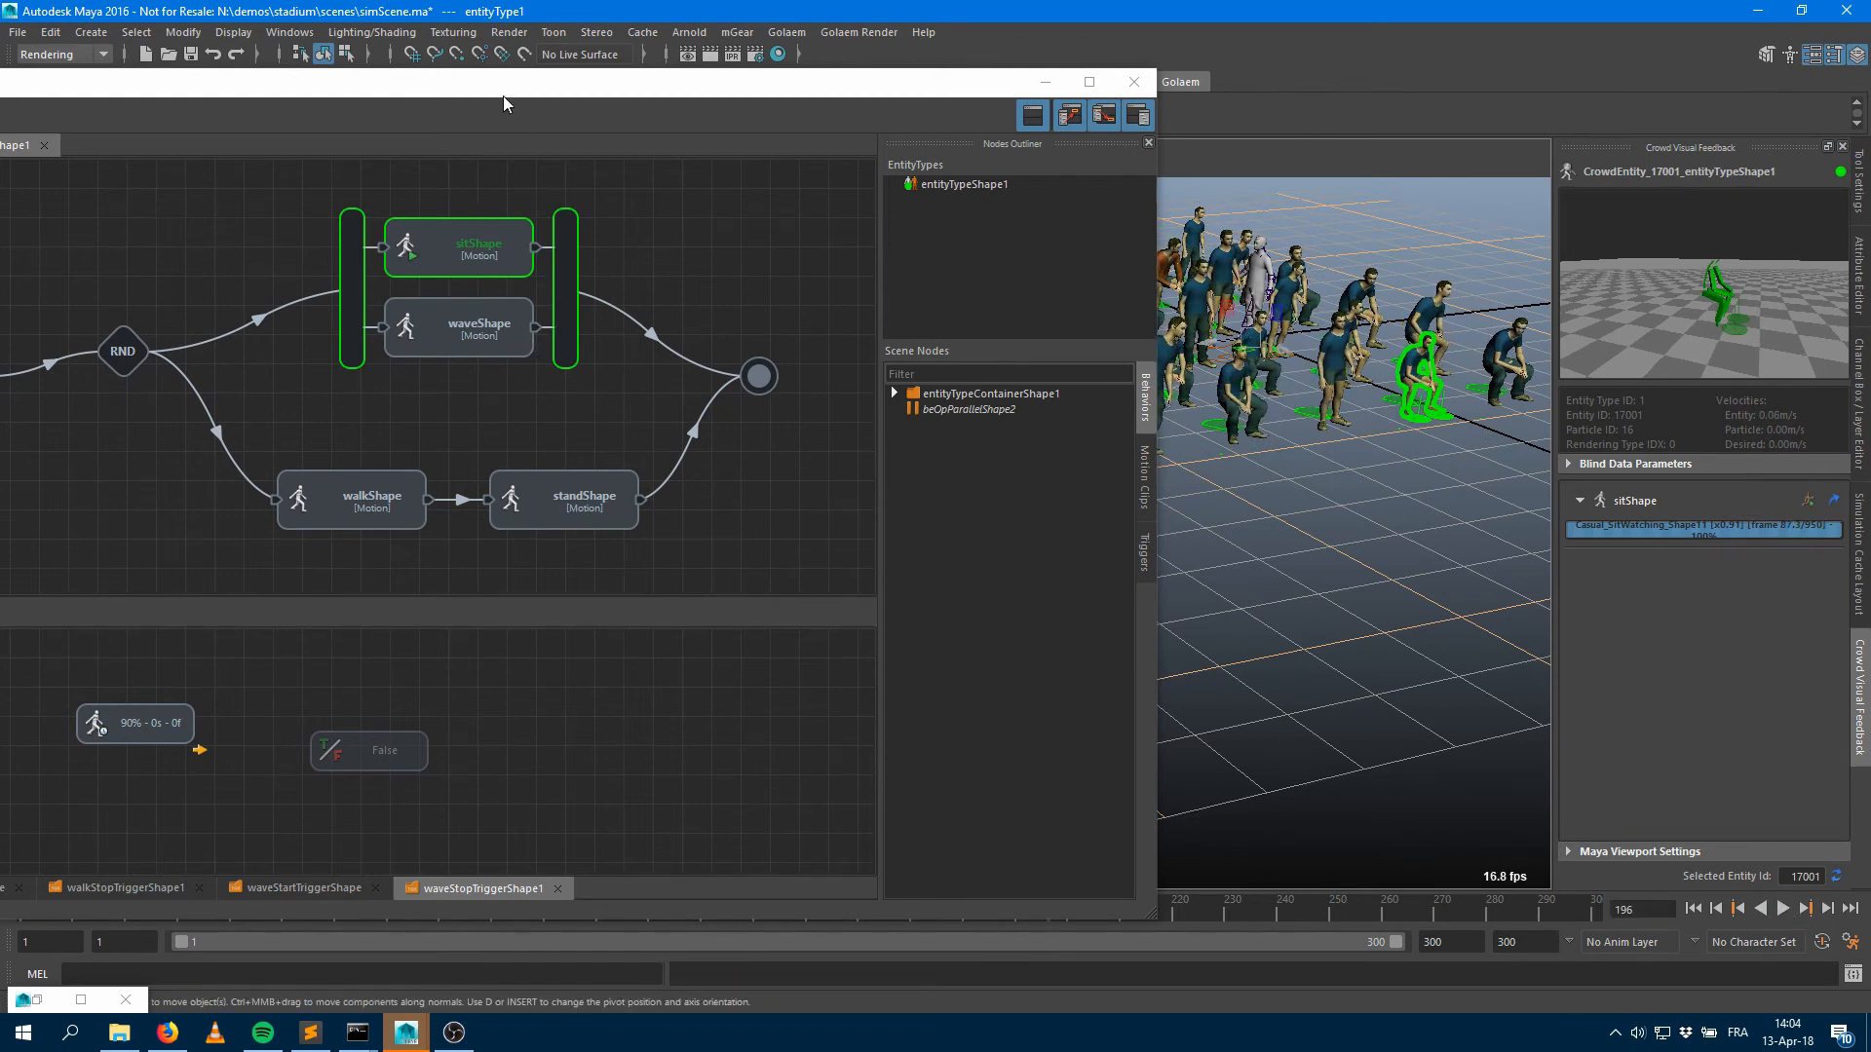
{"action": "left_click_drag", "start_coordinate": [502, 95], "coordinate": [775, 68]}
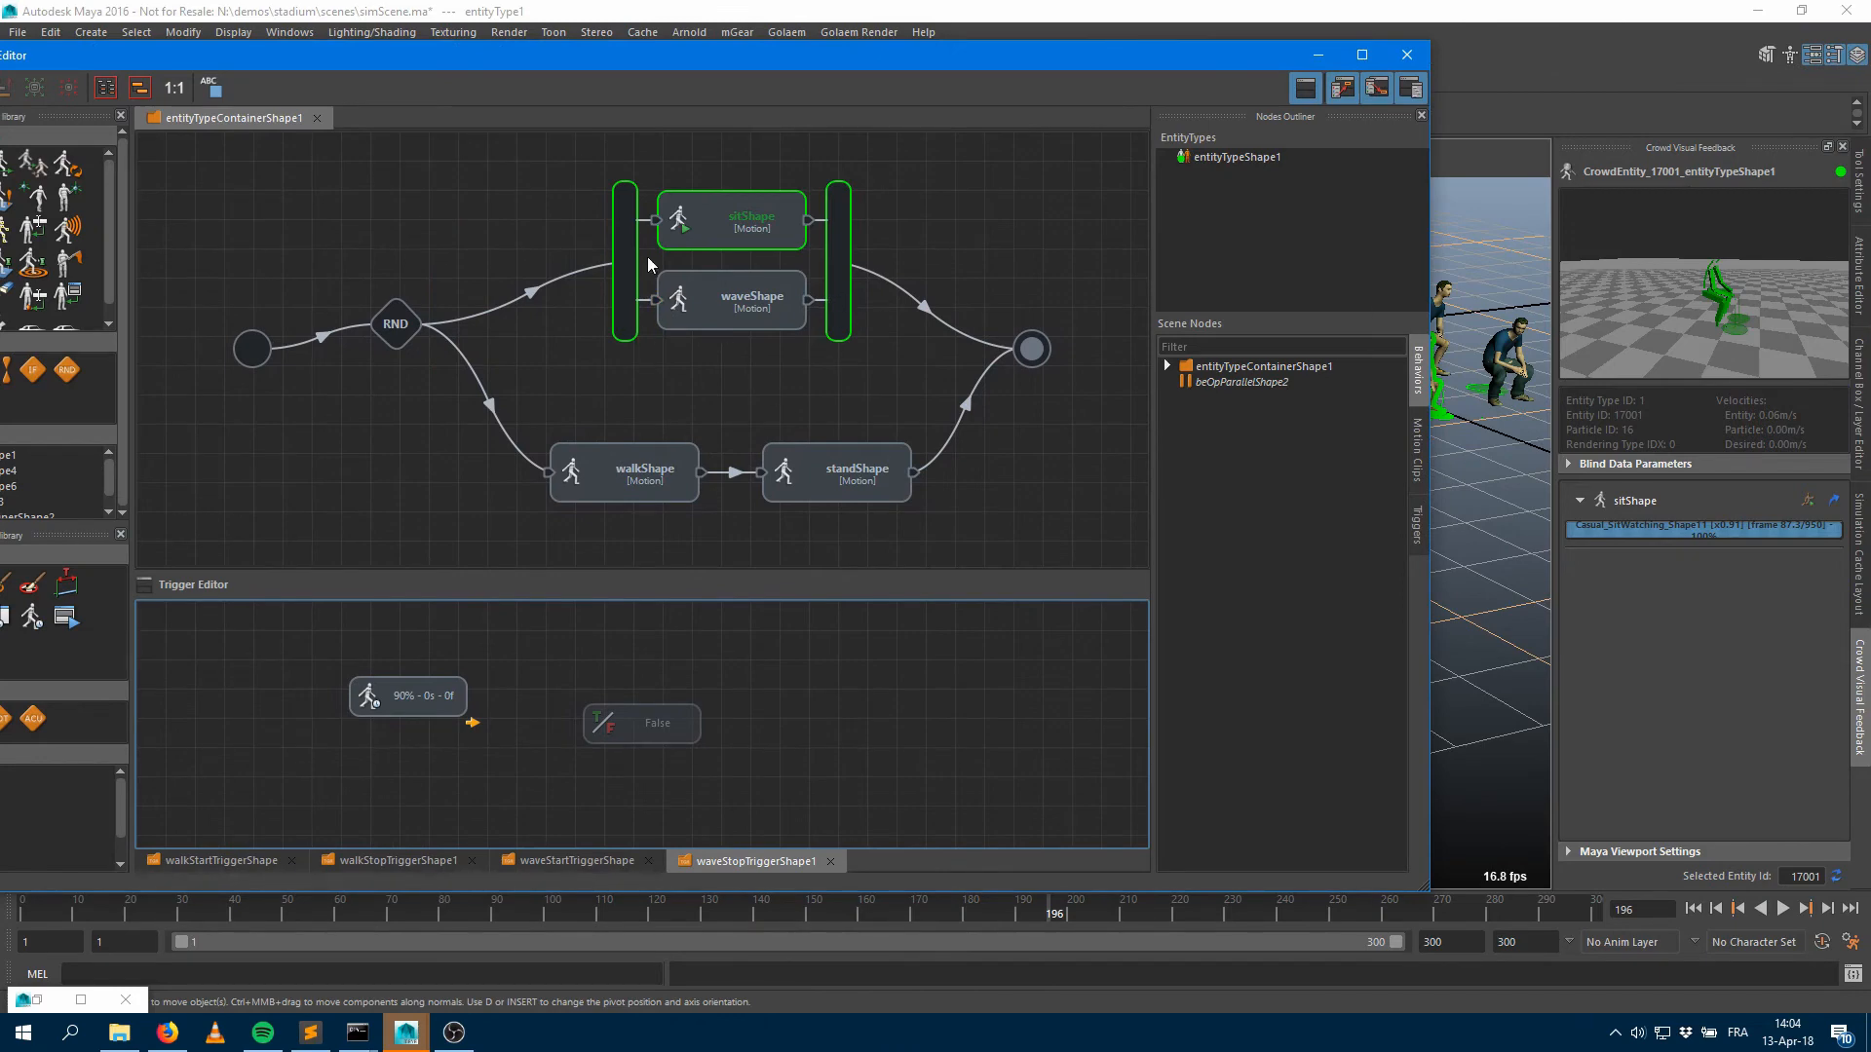
{"action": "left_click_drag", "start_coordinate": [282, 62], "coordinate": [91, 144]}
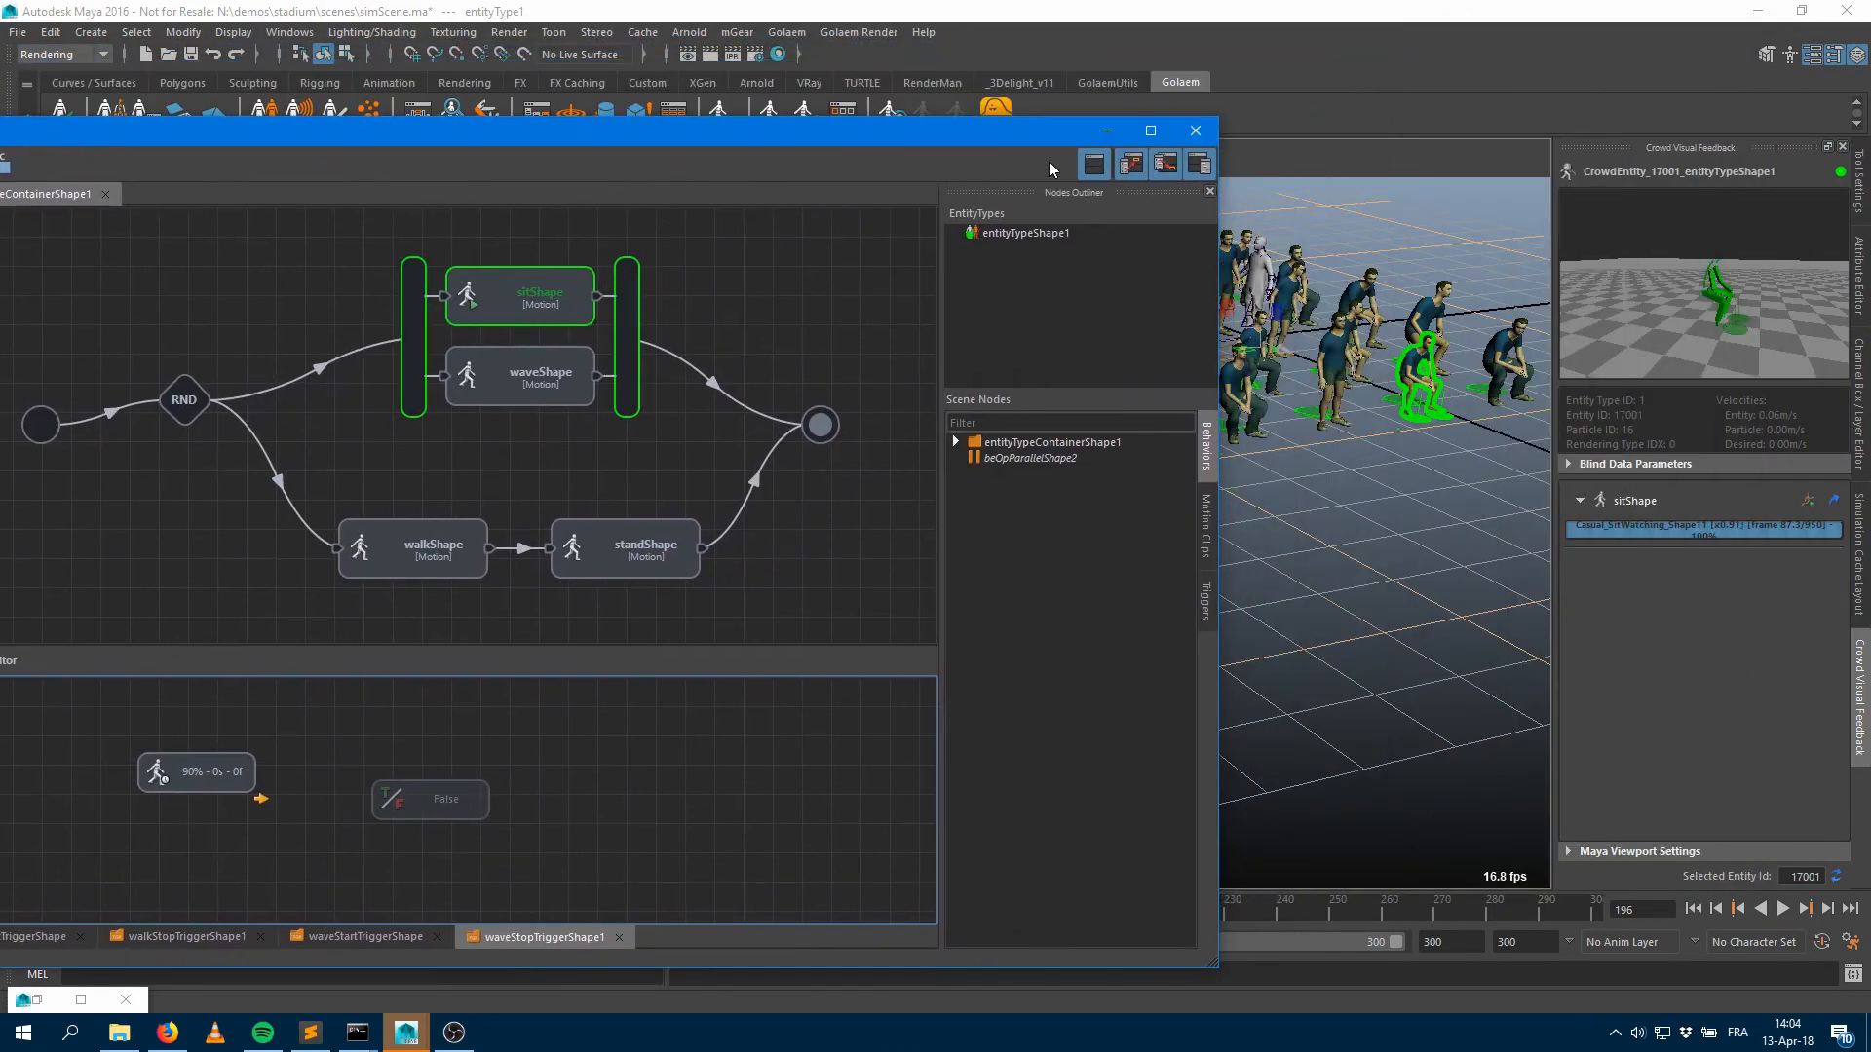
{"action": "left_click", "coordinate": [1097, 133]}
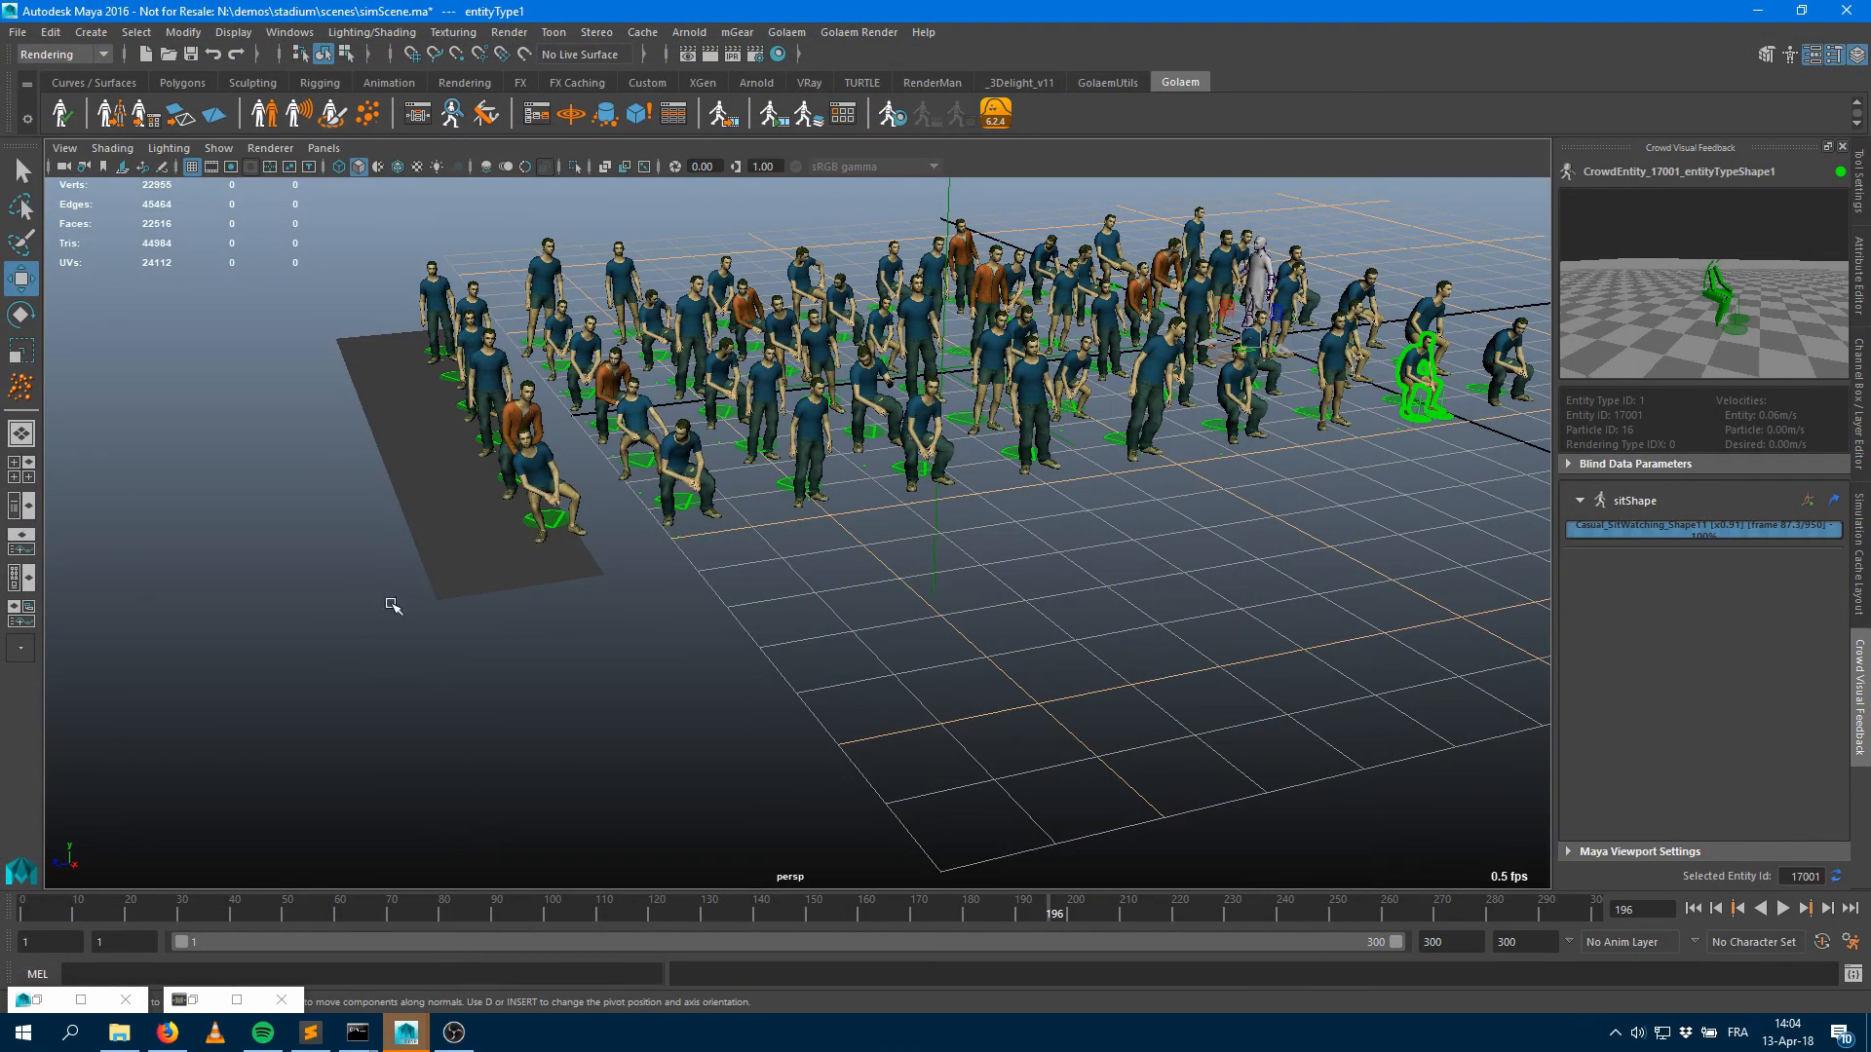
Shift waveTrigger's keyframes within frames 159 to 218 about 55 frames later and return to the first frame
{"action": "left_click", "coordinate": [437, 555]}
{"action": "left_click_drag", "start_coordinate": [856, 918], "coordinate": [1159, 920], "text": "shift"}
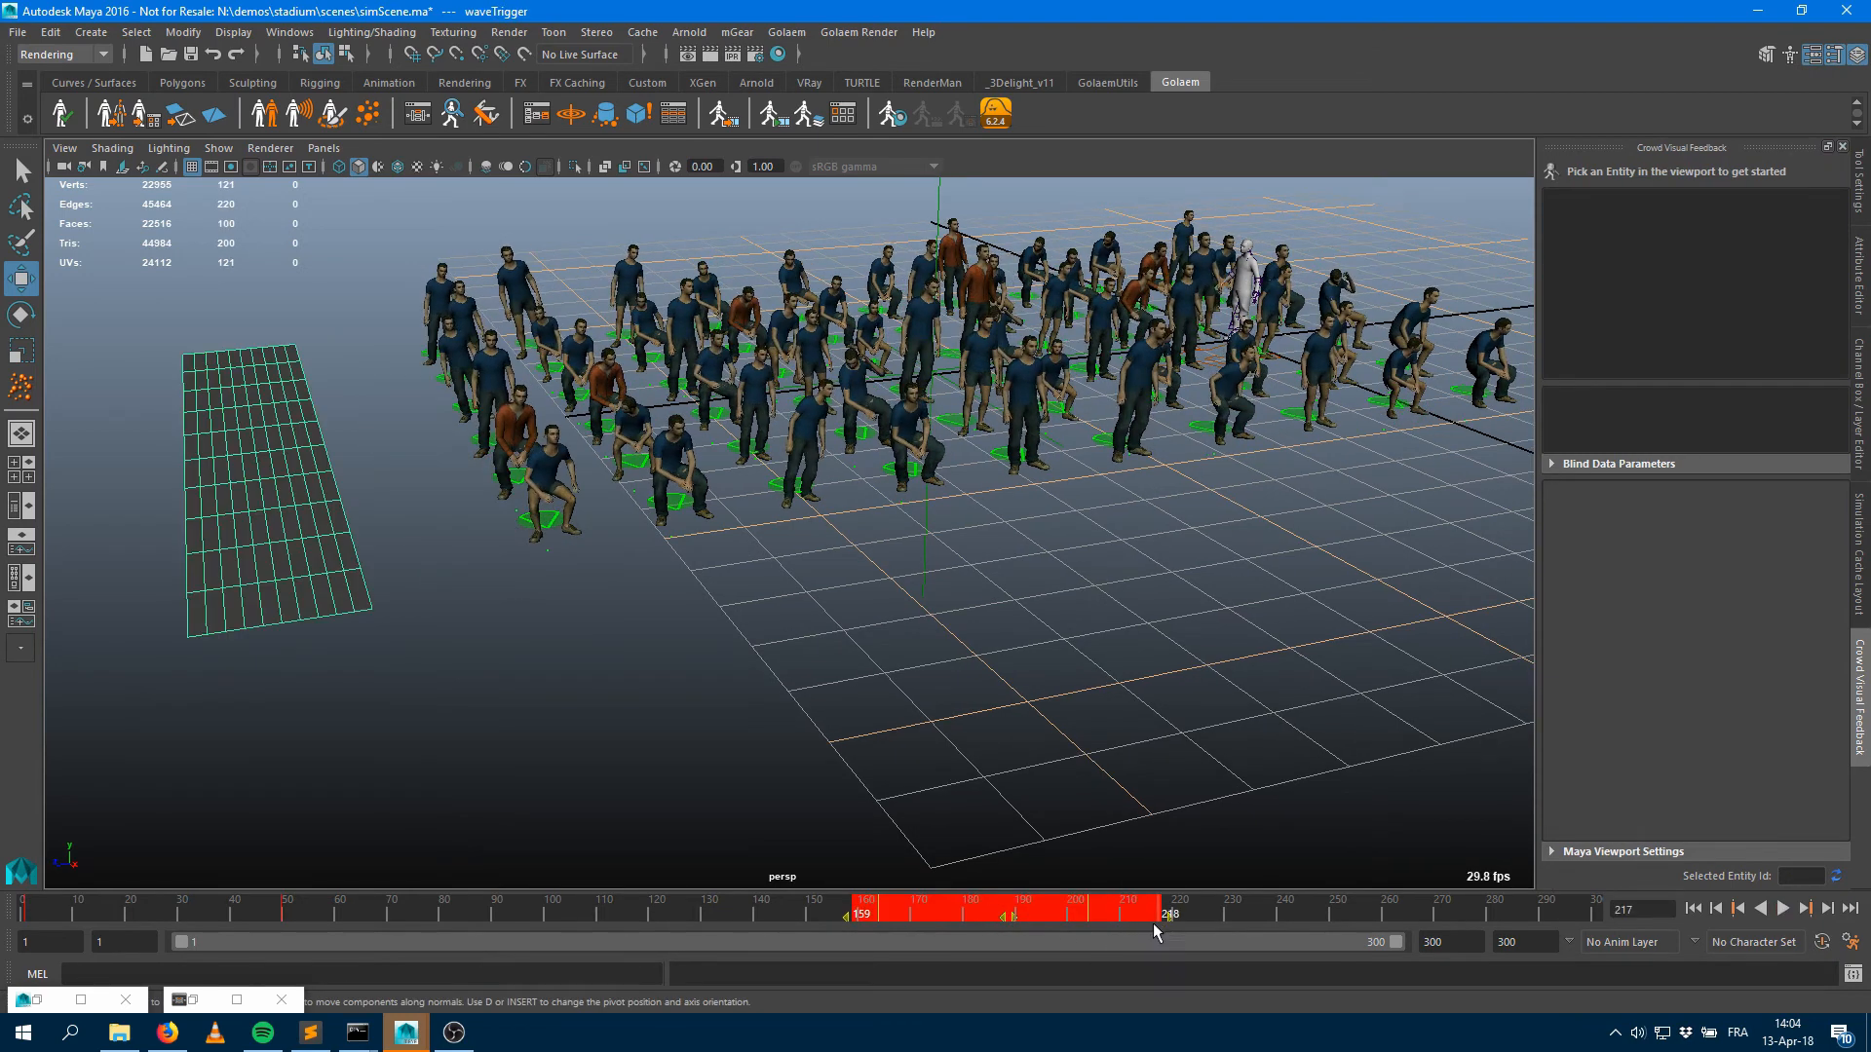
{"action": "left_click_drag", "start_coordinate": [1025, 918], "coordinate": [1305, 916]}
{"action": "left_click", "coordinate": [1692, 908]}
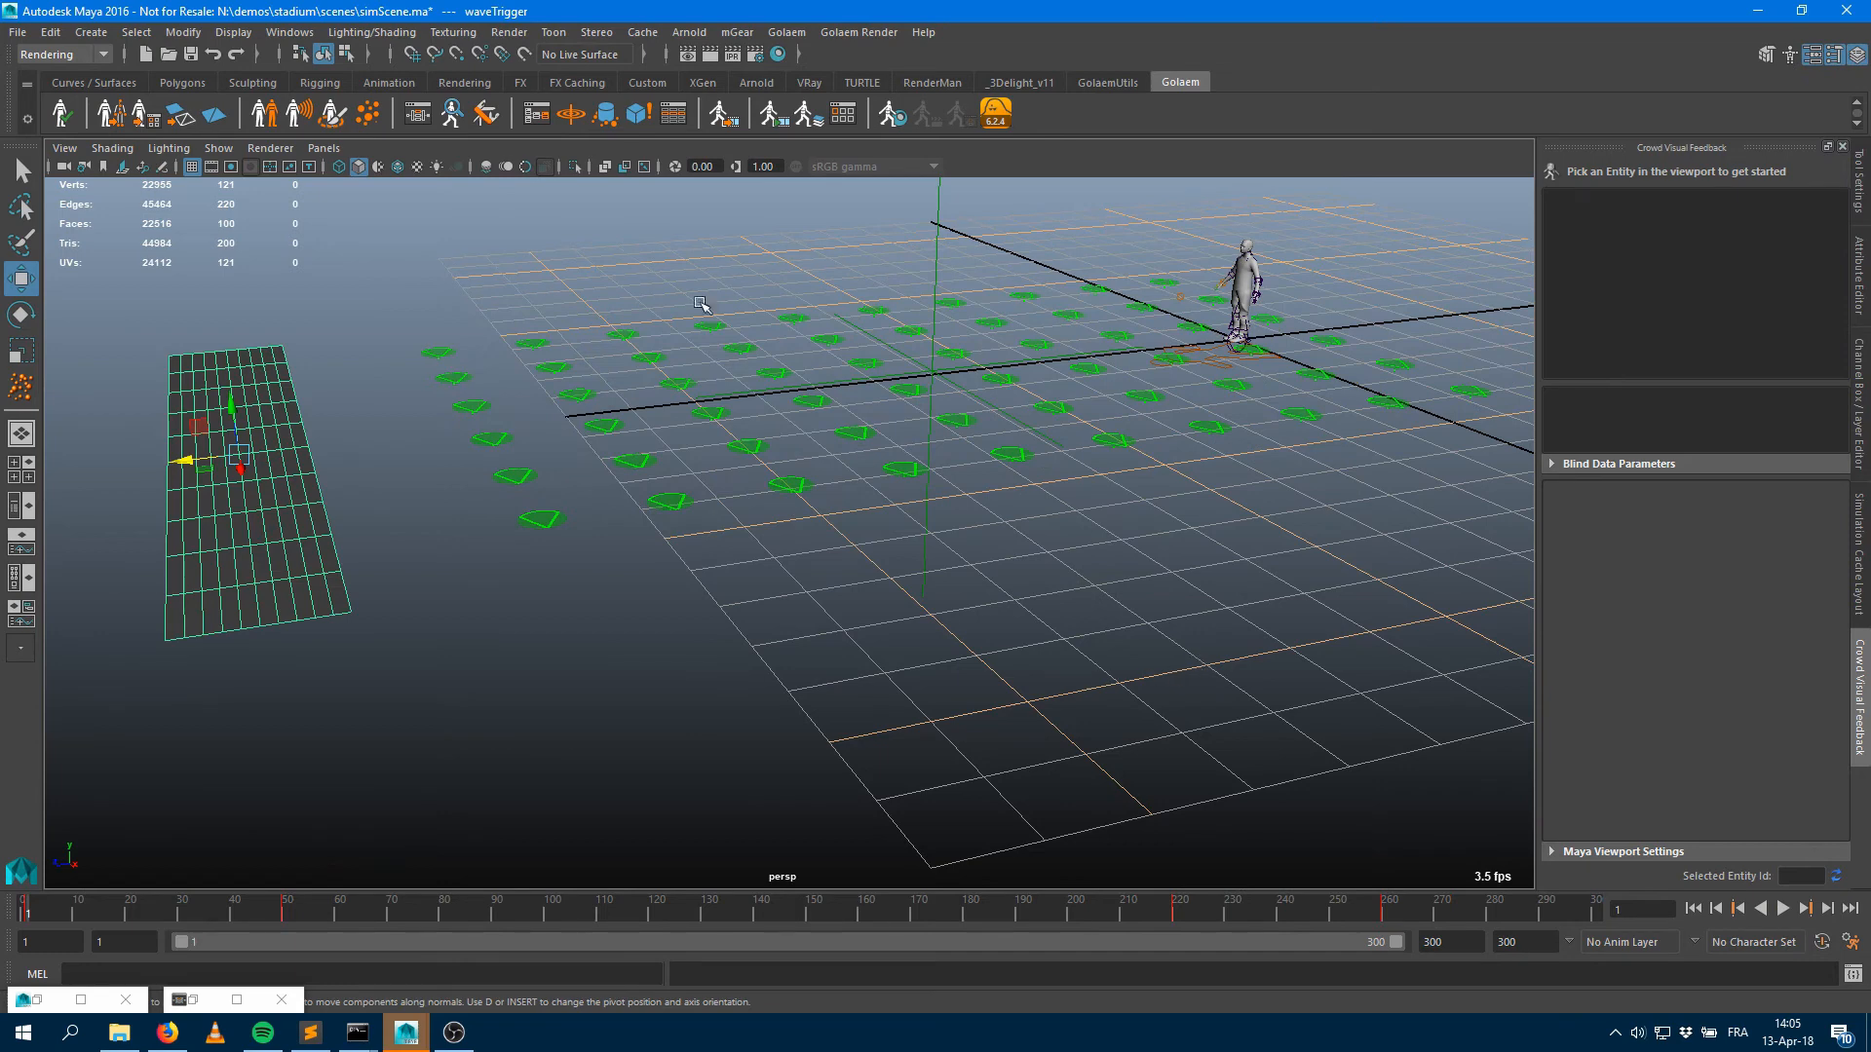
Wrap waveShape in a loop operator and place the loop inside the parallel operator with sitShape
{"action": "left_click", "coordinate": [413, 118]}
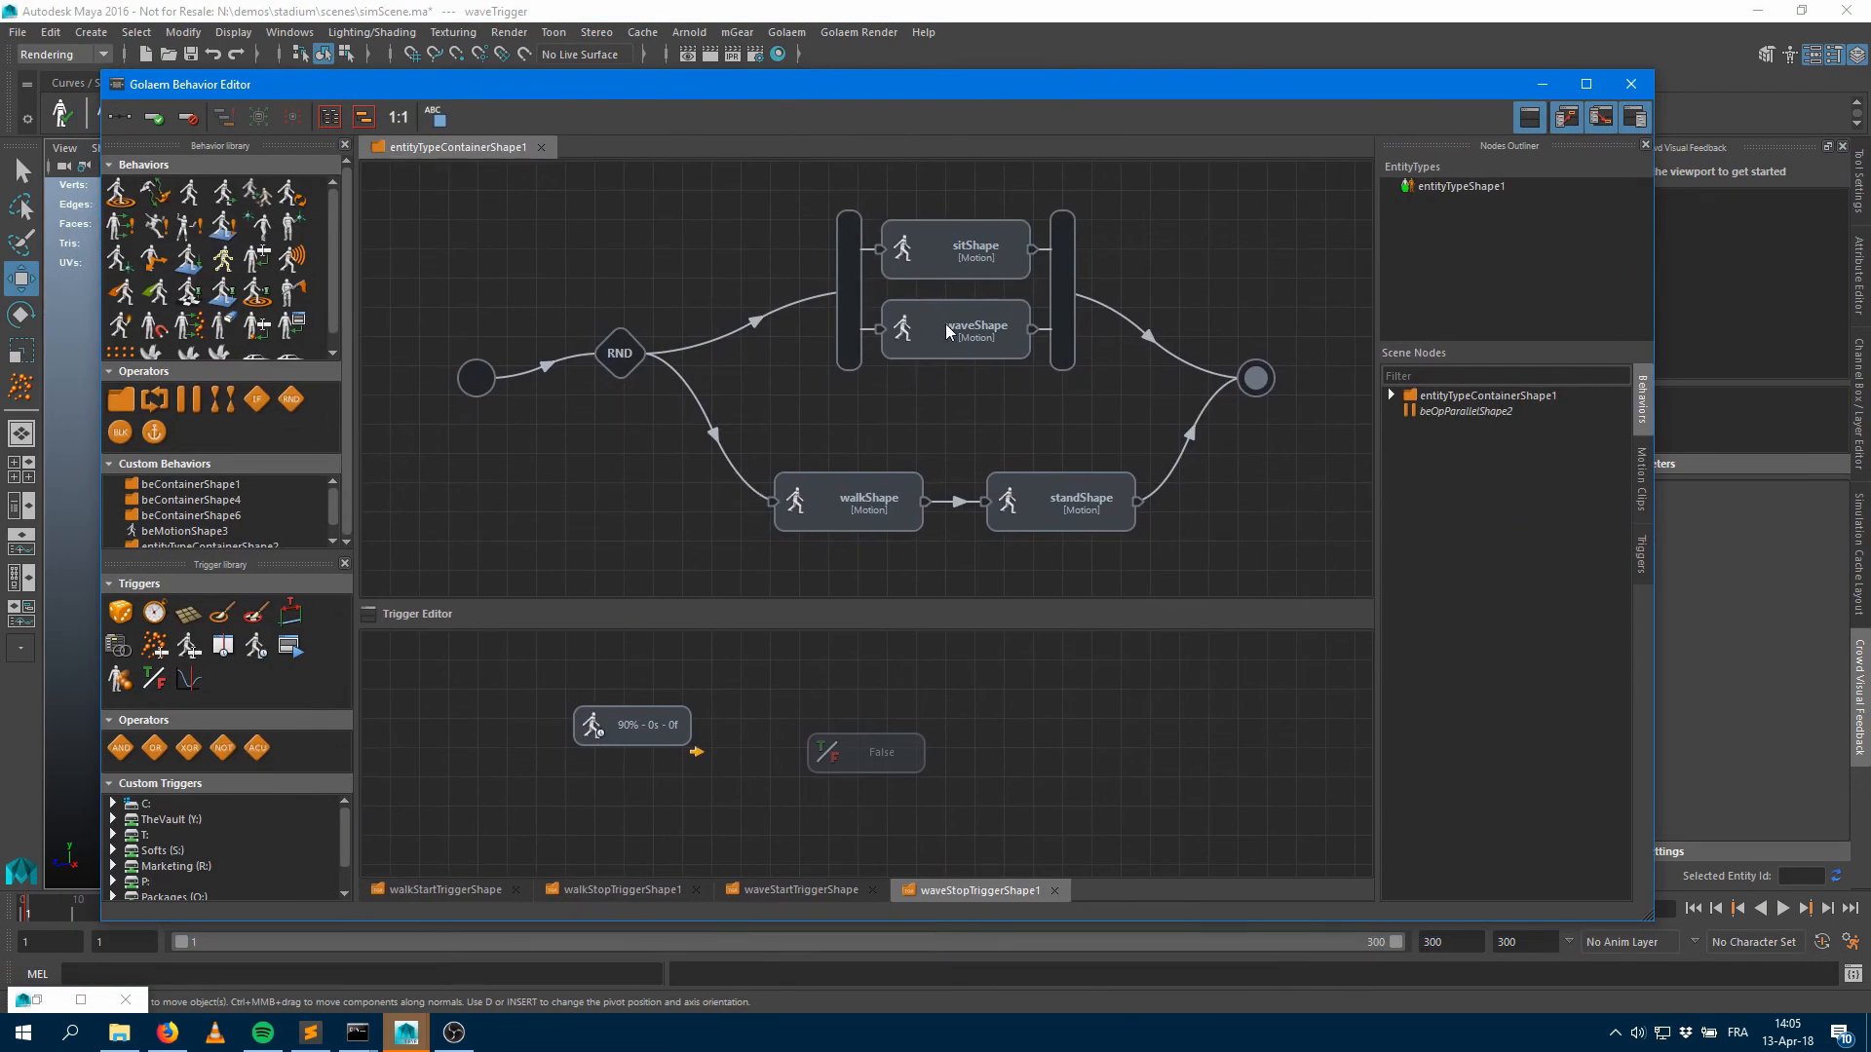
{"action": "left_click_drag", "start_coordinate": [156, 400], "coordinate": [534, 252]}
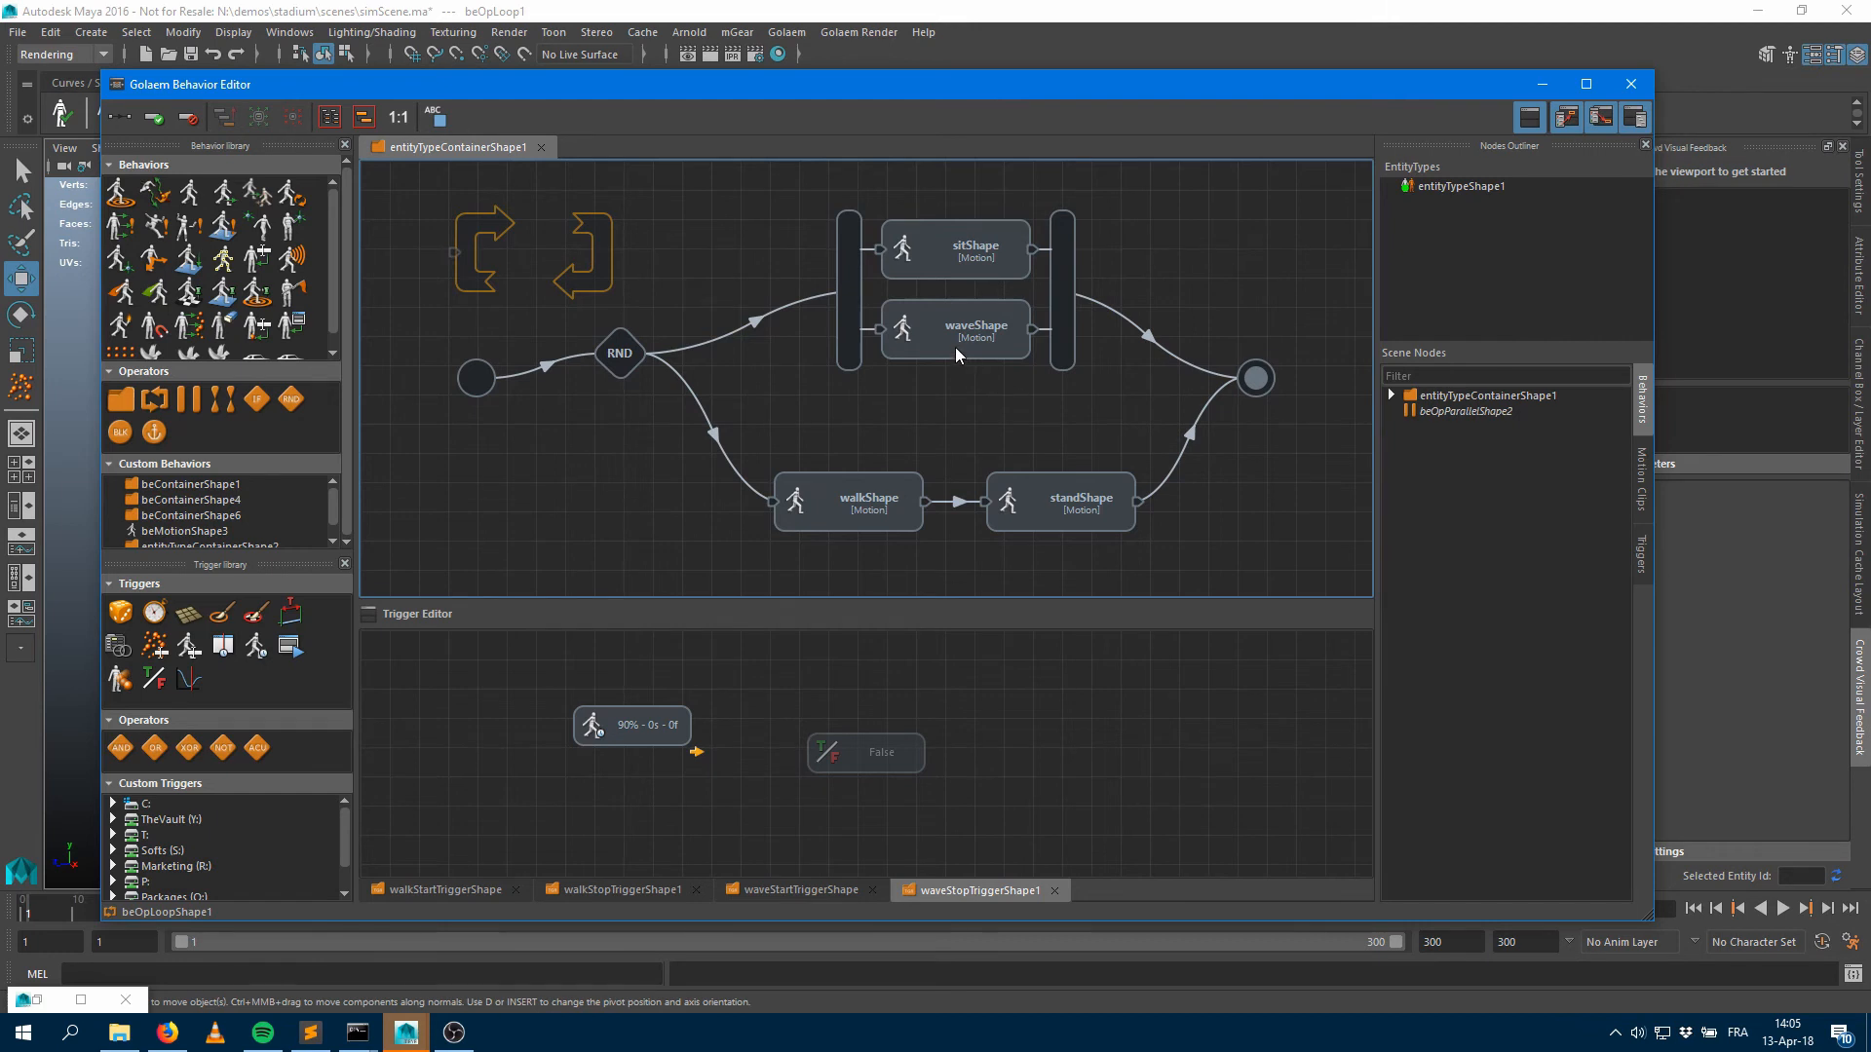
{"action": "left_click", "coordinate": [932, 340]}
{"action": "left_click_drag", "start_coordinate": [932, 339], "coordinate": [505, 272]}
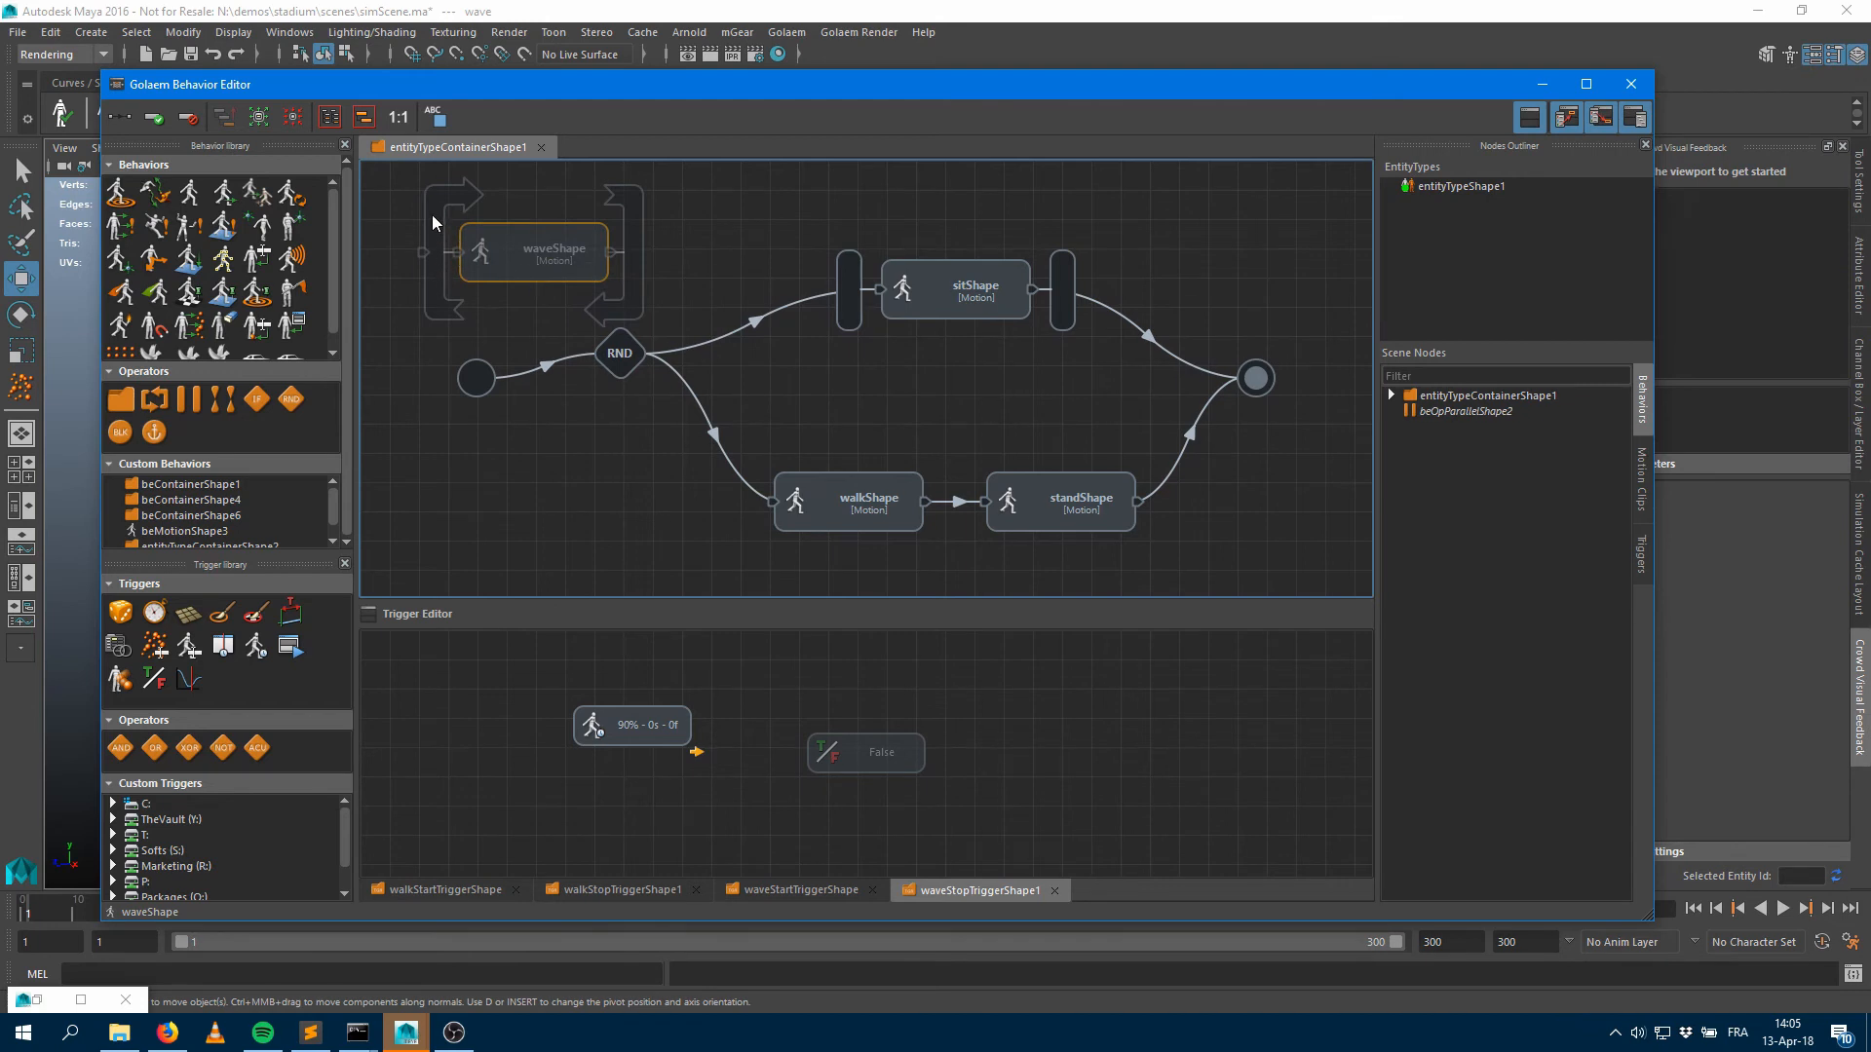
{"action": "left_click_drag", "start_coordinate": [433, 222], "coordinate": [857, 361]}
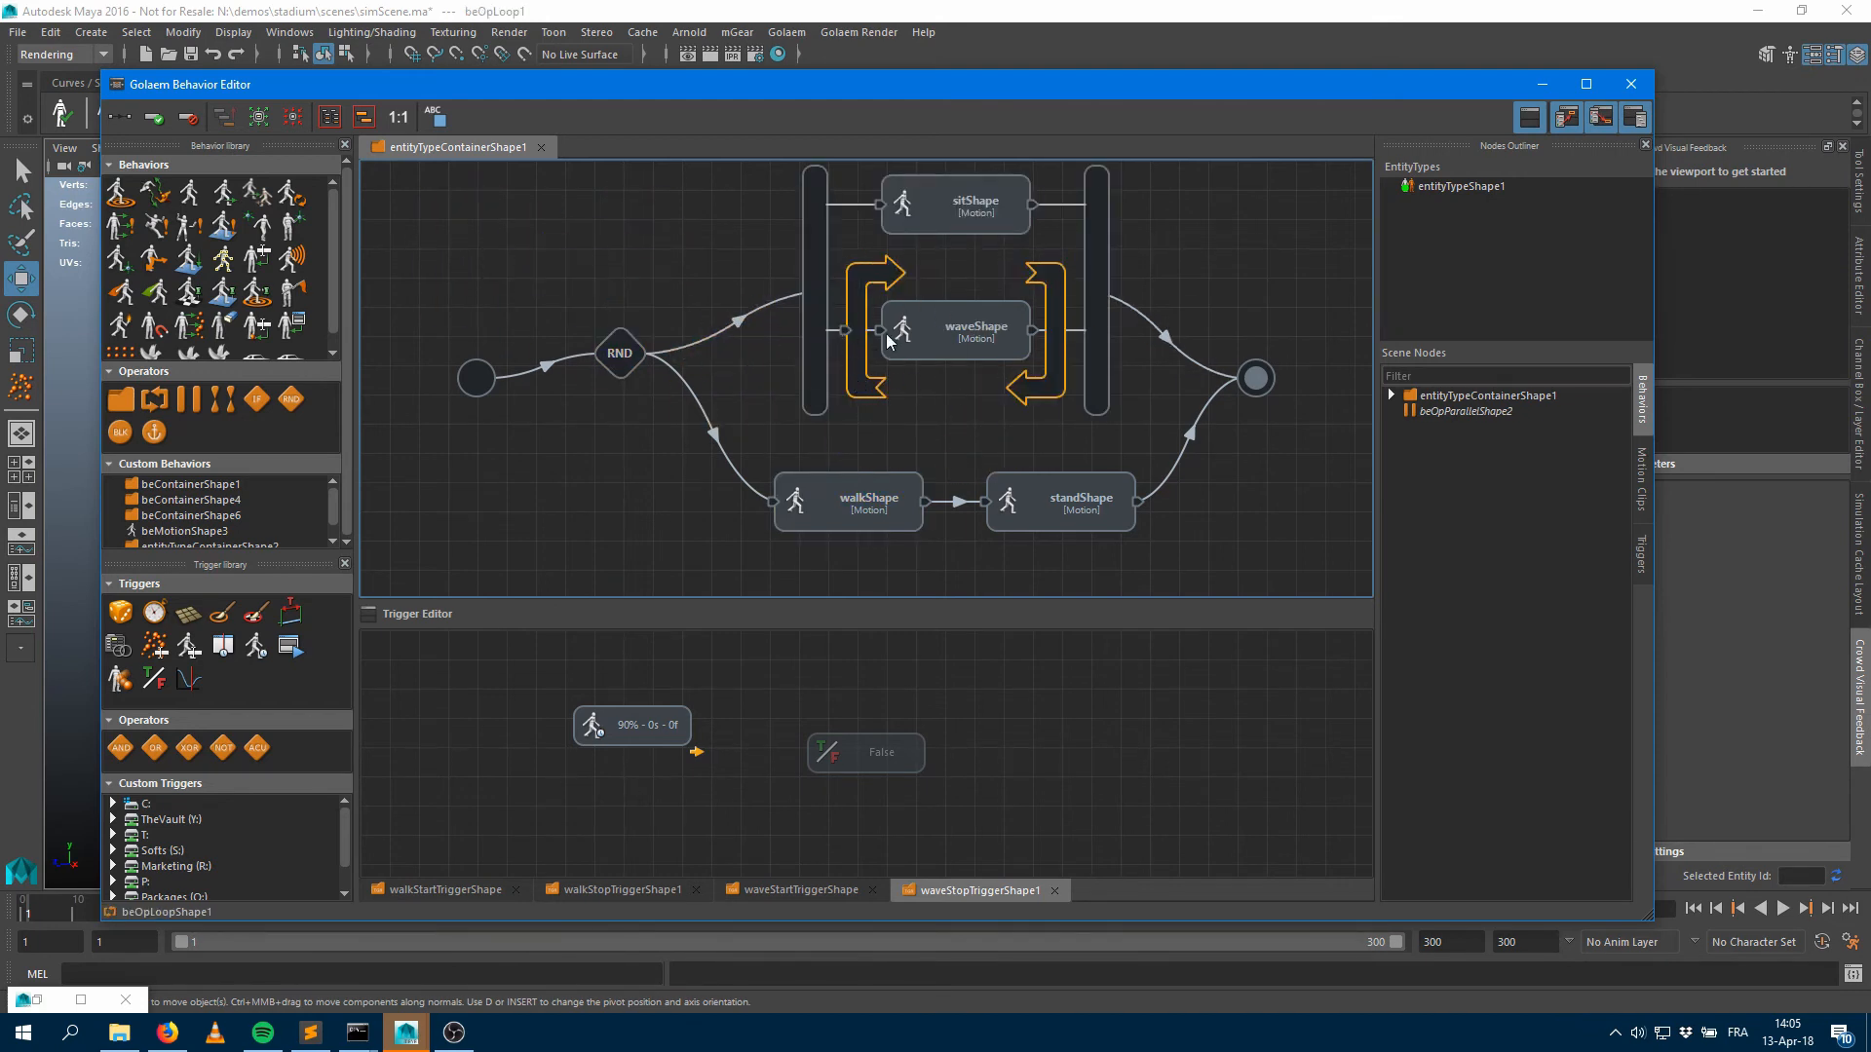
{"action": "left_click", "coordinate": [1541, 84]}
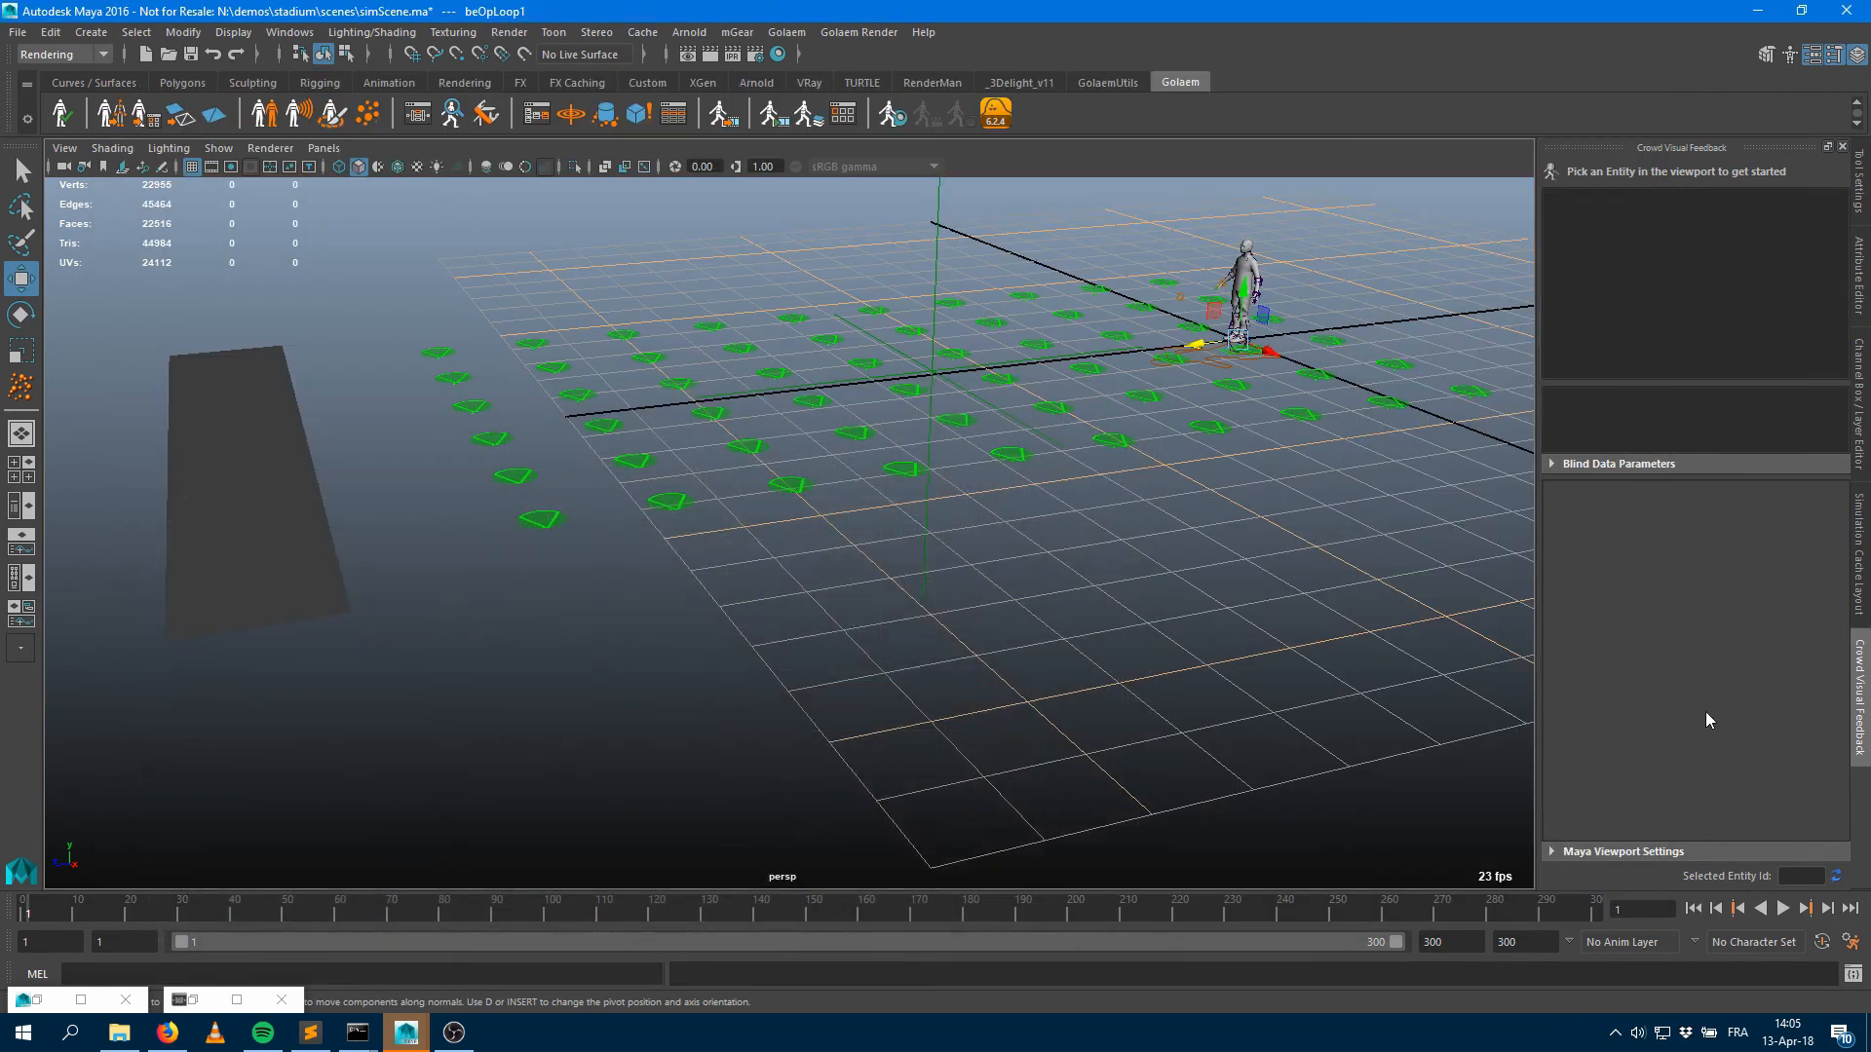
Play the simulation with a seated character selected and the behavior editor open to examine how its looped waveShape restarts
{"action": "left_click", "coordinate": [1782, 908]}
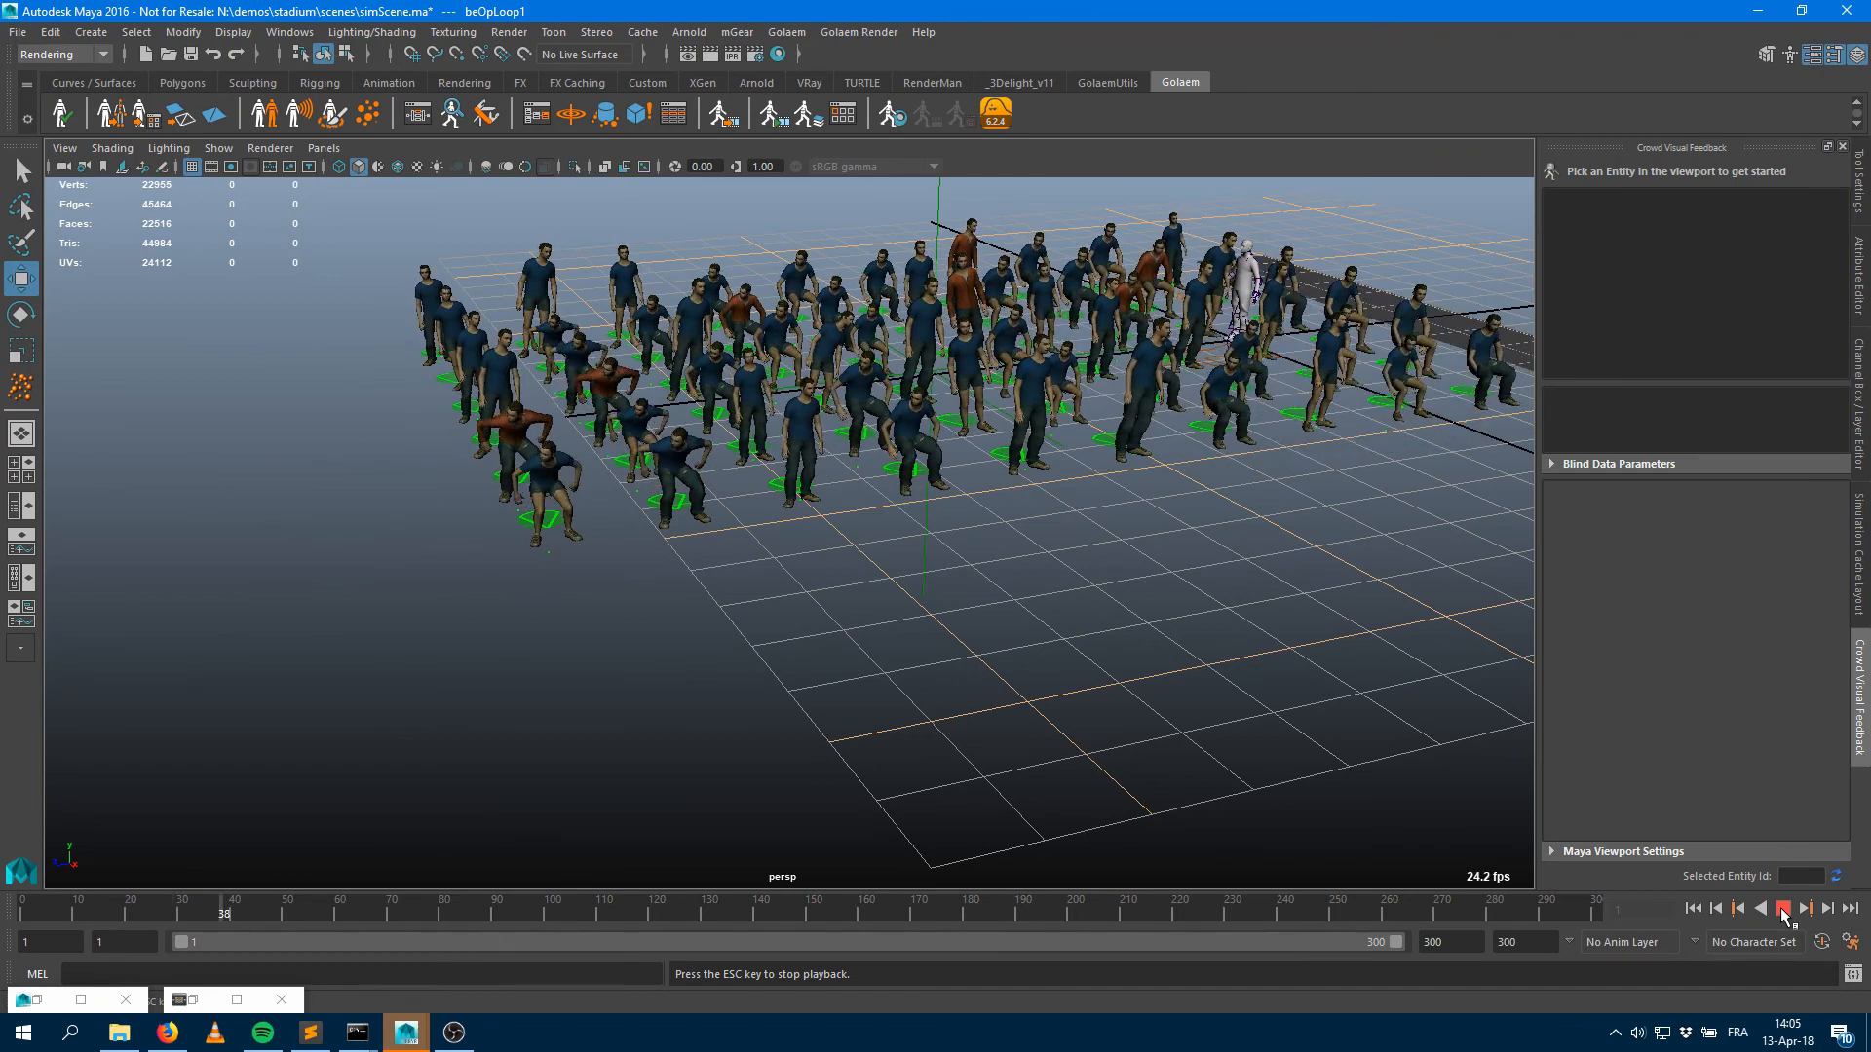
{"action": "left_click", "coordinate": [1782, 908]}
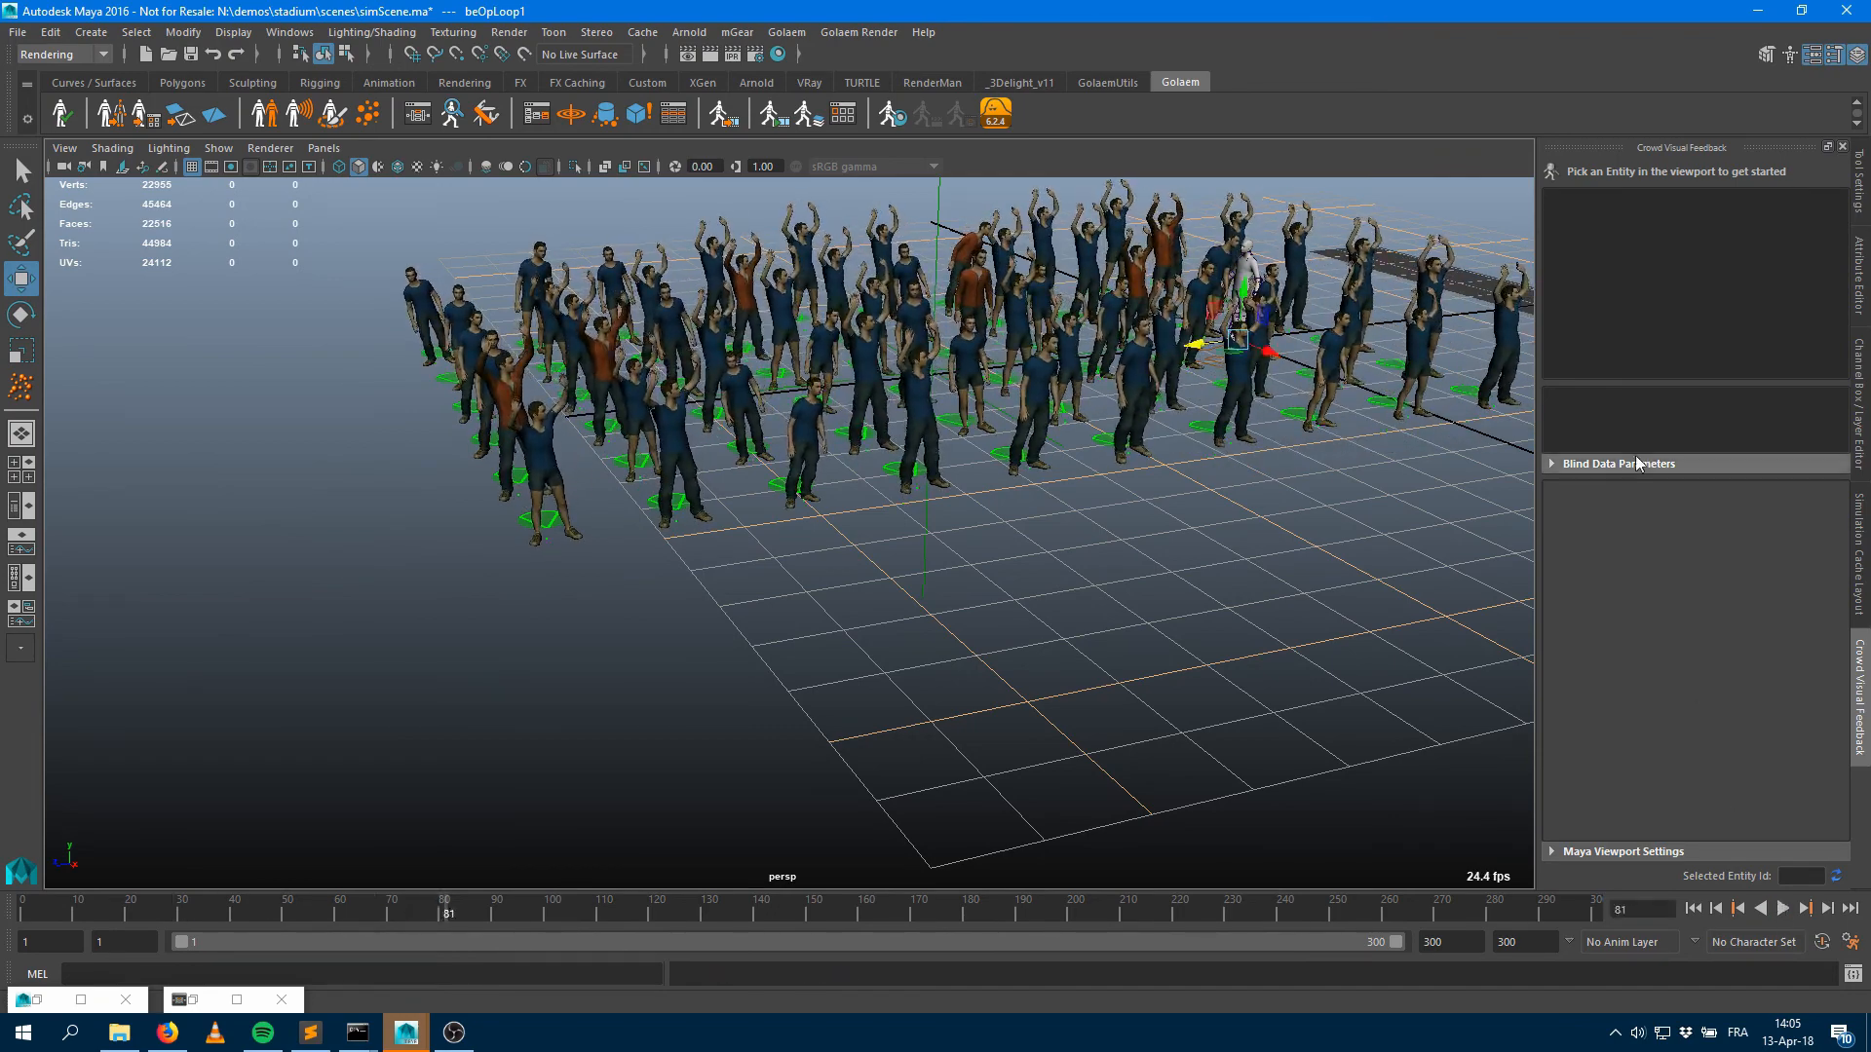
{"action": "left_click", "coordinate": [1428, 351]}
{"action": "left_click", "coordinate": [417, 114]}
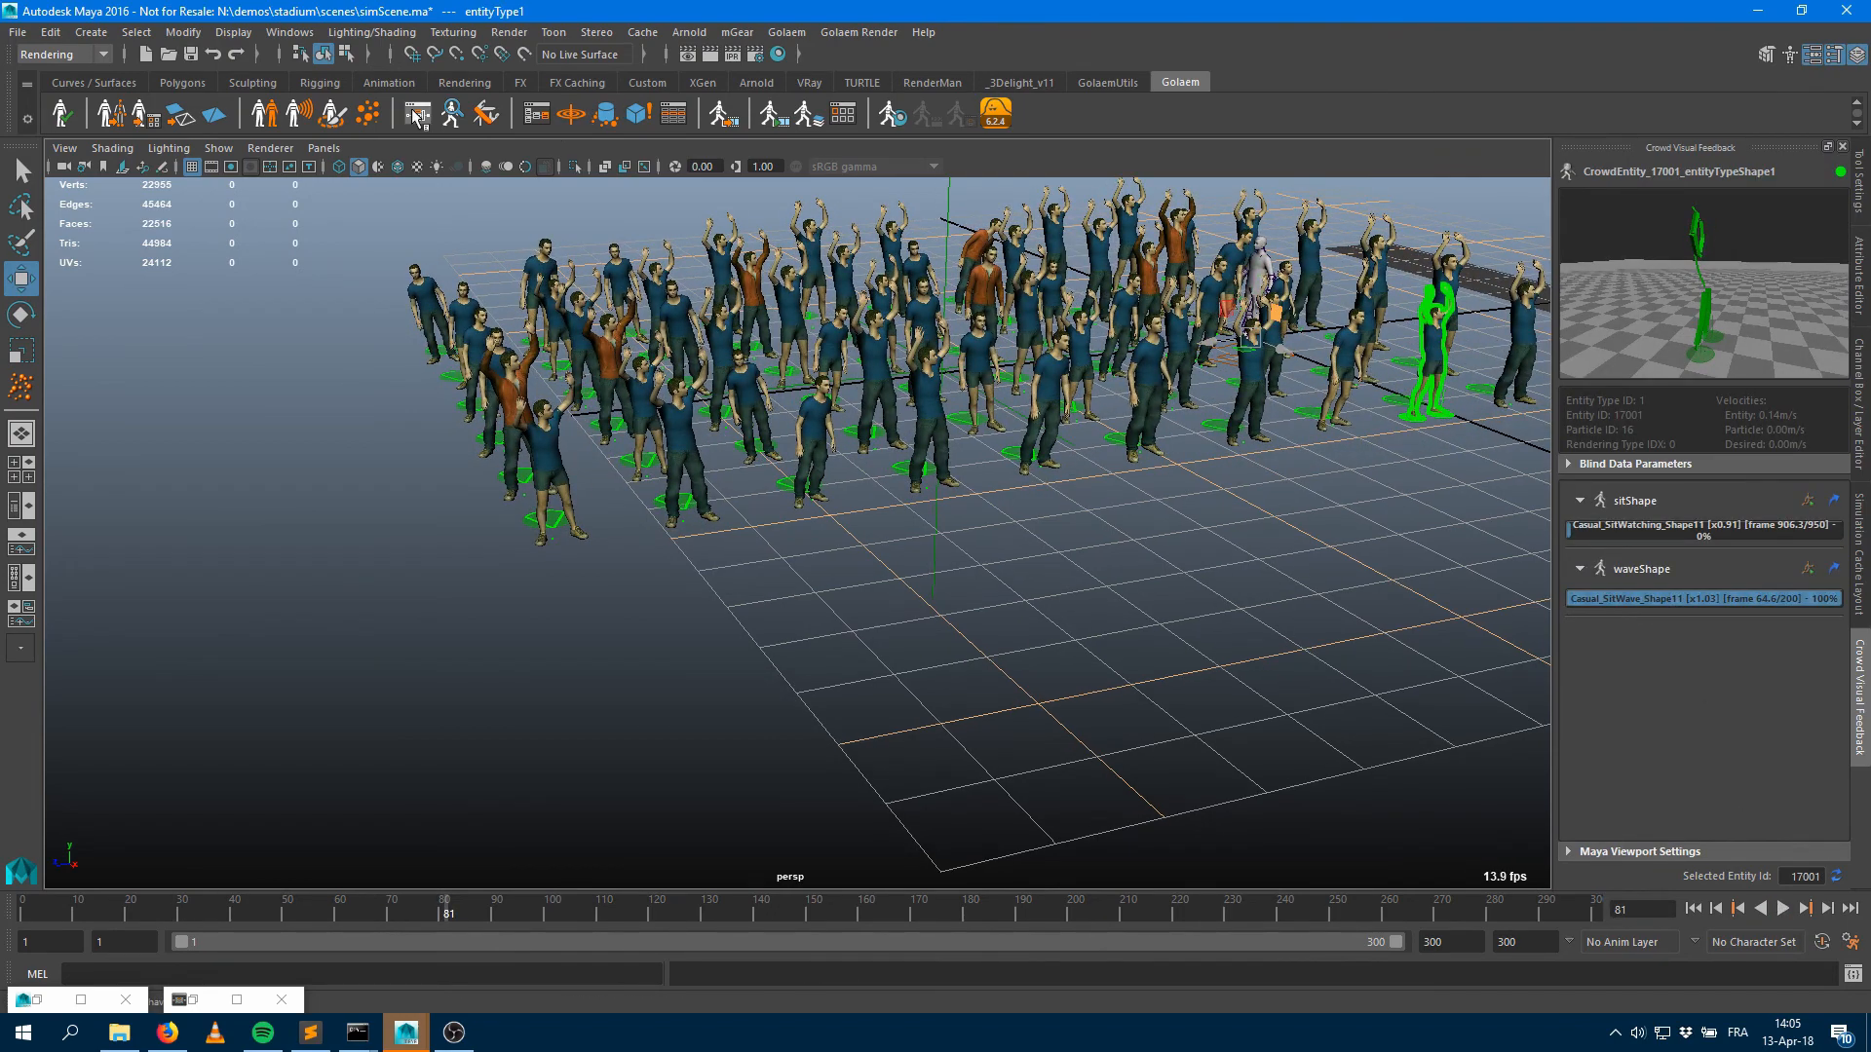
{"action": "left_click_drag", "start_coordinate": [1072, 92], "coordinate": [478, 177]}
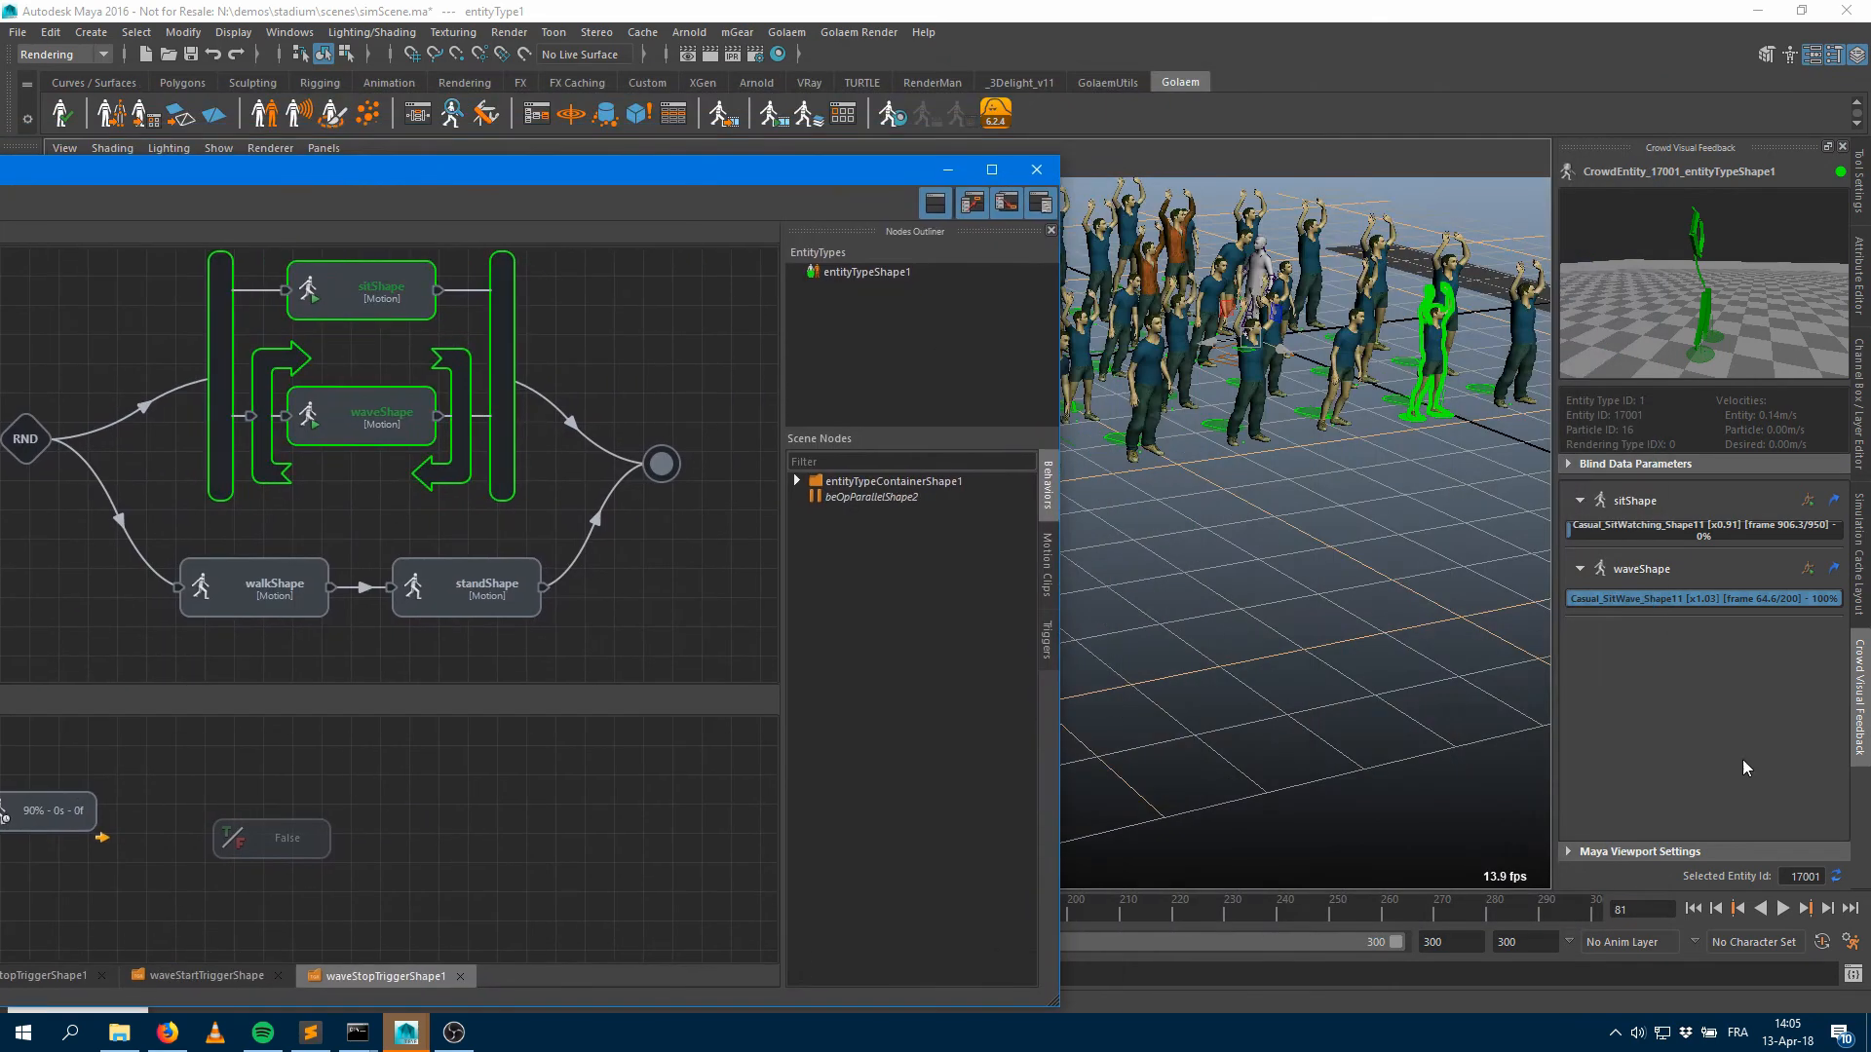
{"action": "left_click", "coordinate": [1782, 908]}
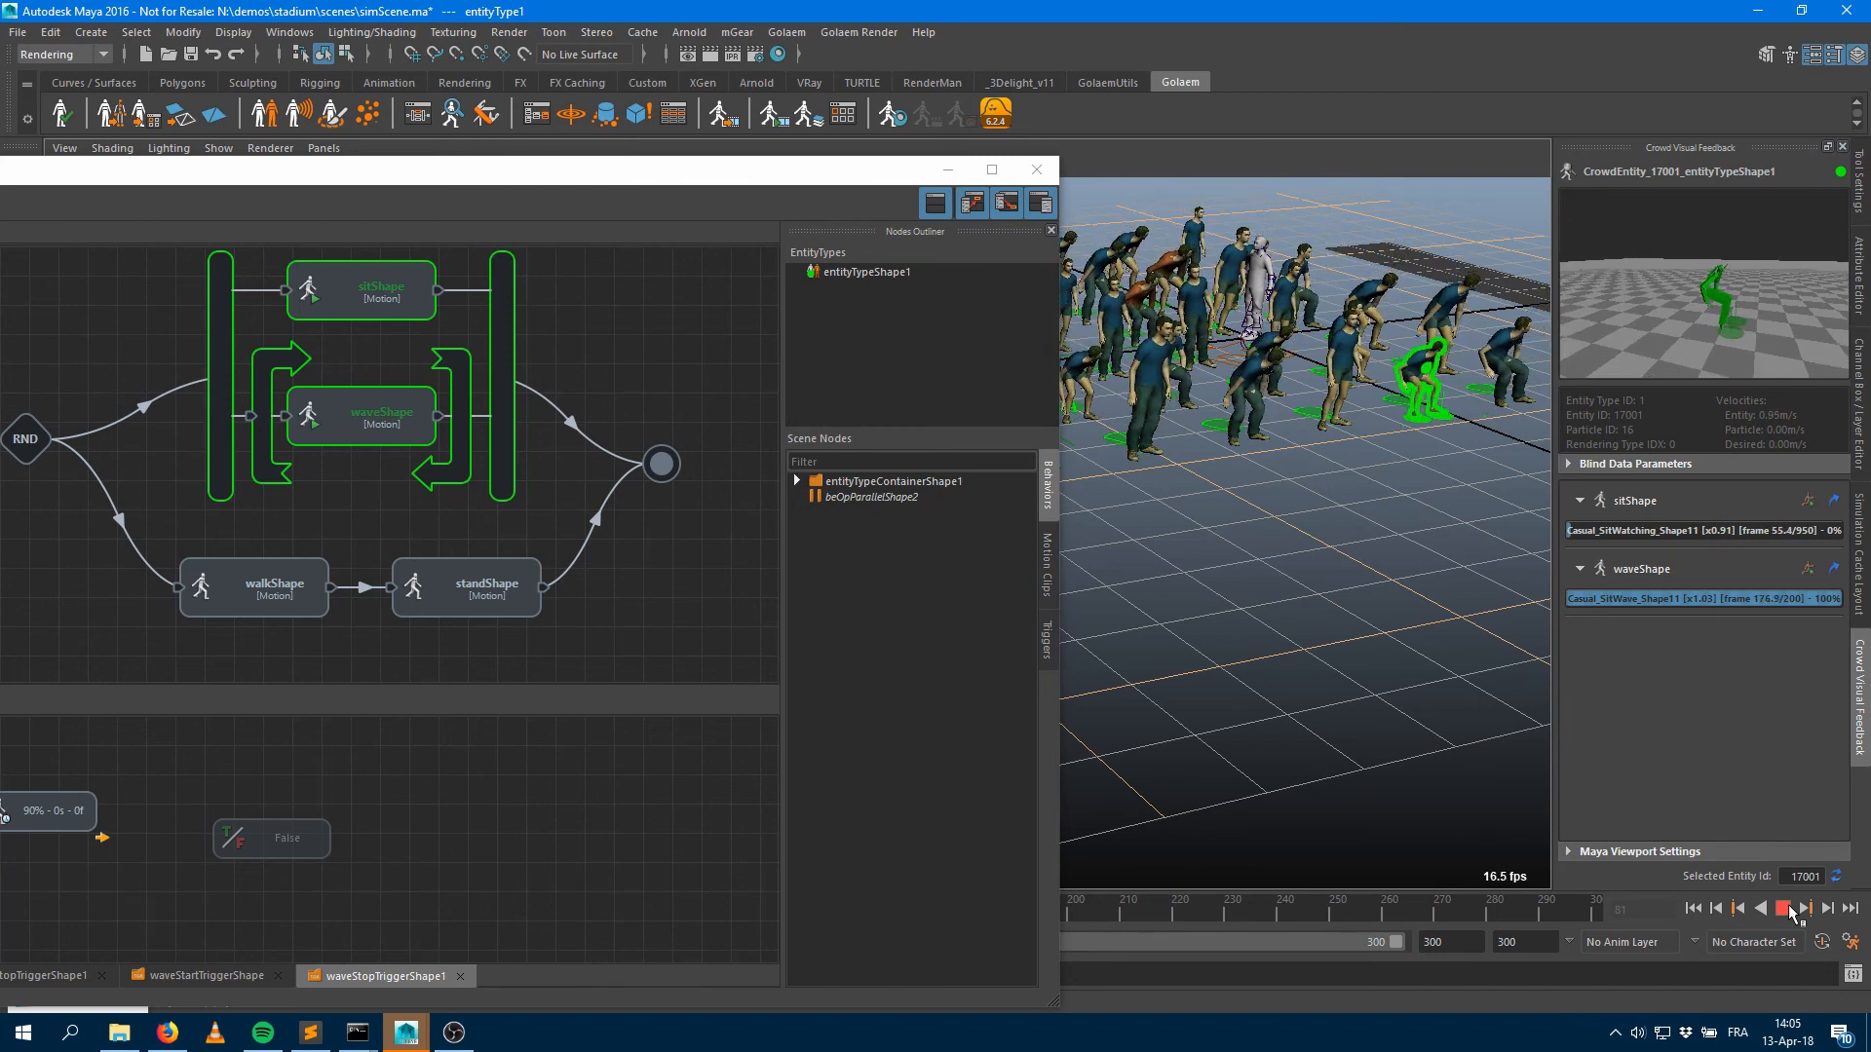
{"action": "left_click", "coordinate": [1783, 908]}
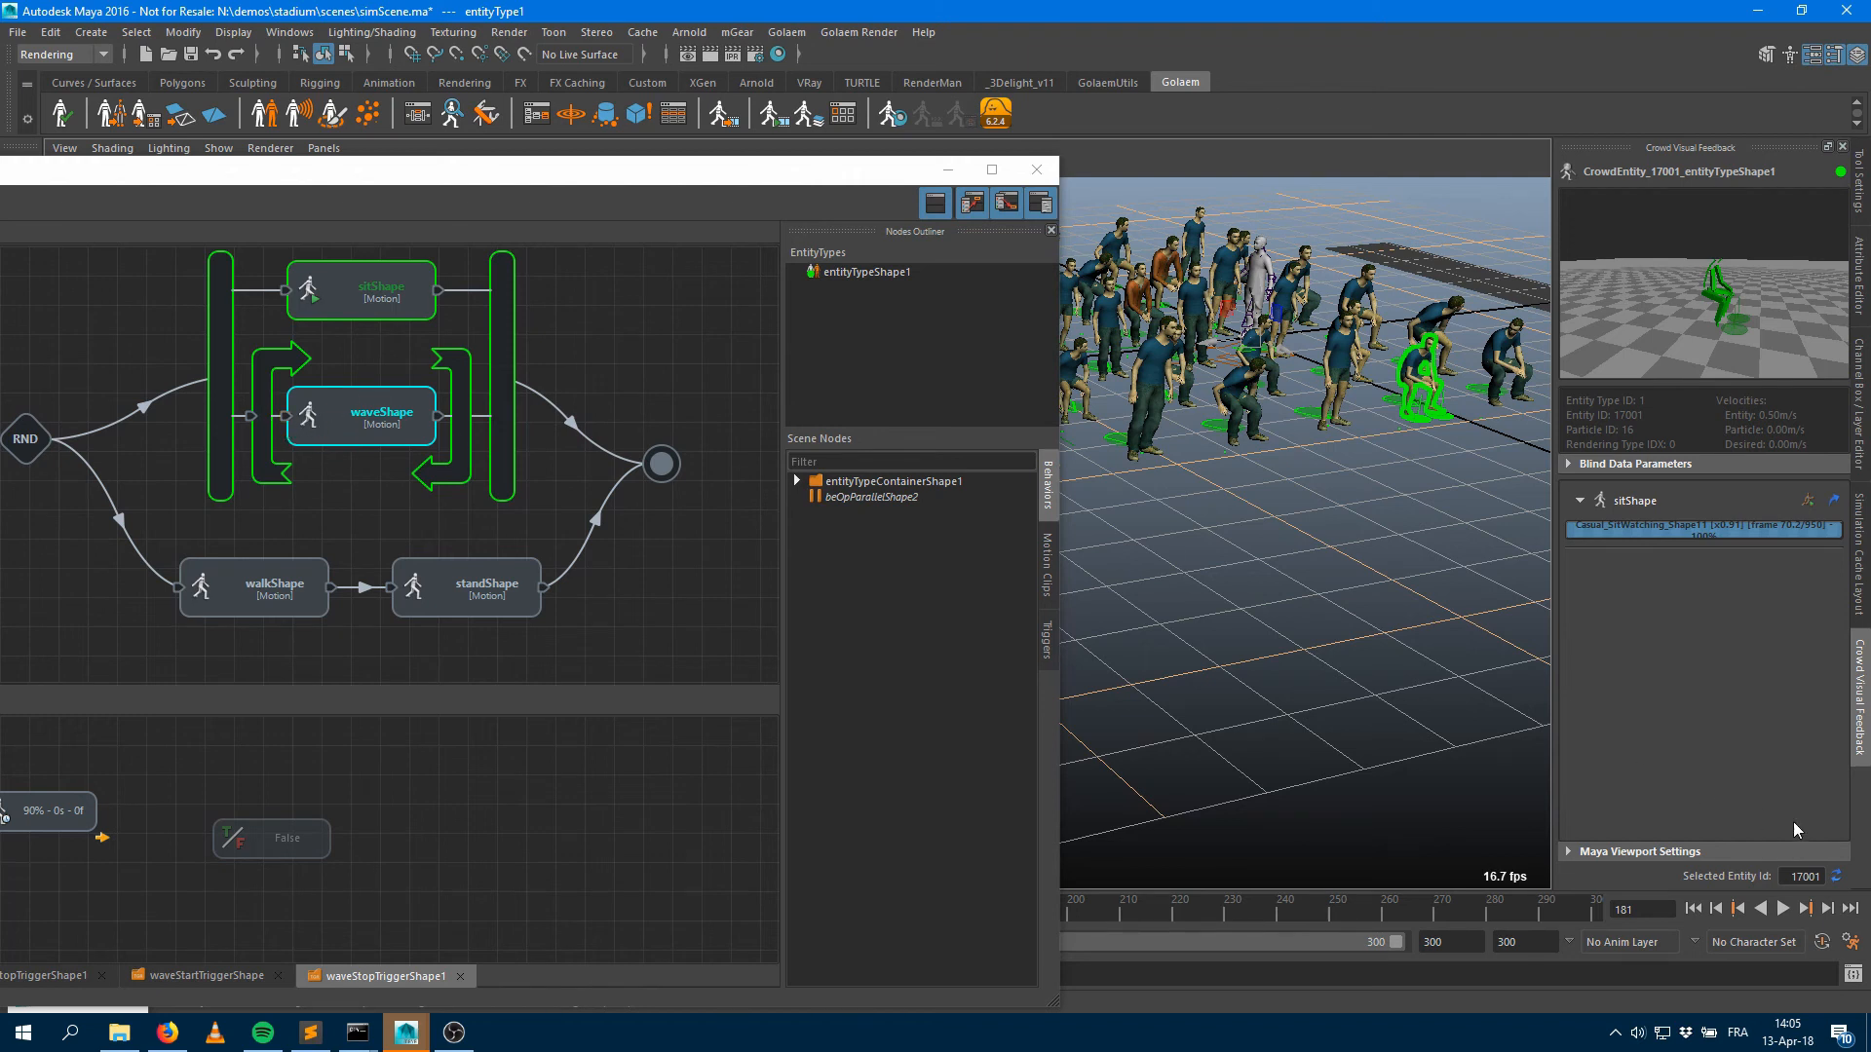
{"action": "left_click", "coordinate": [1784, 909]}
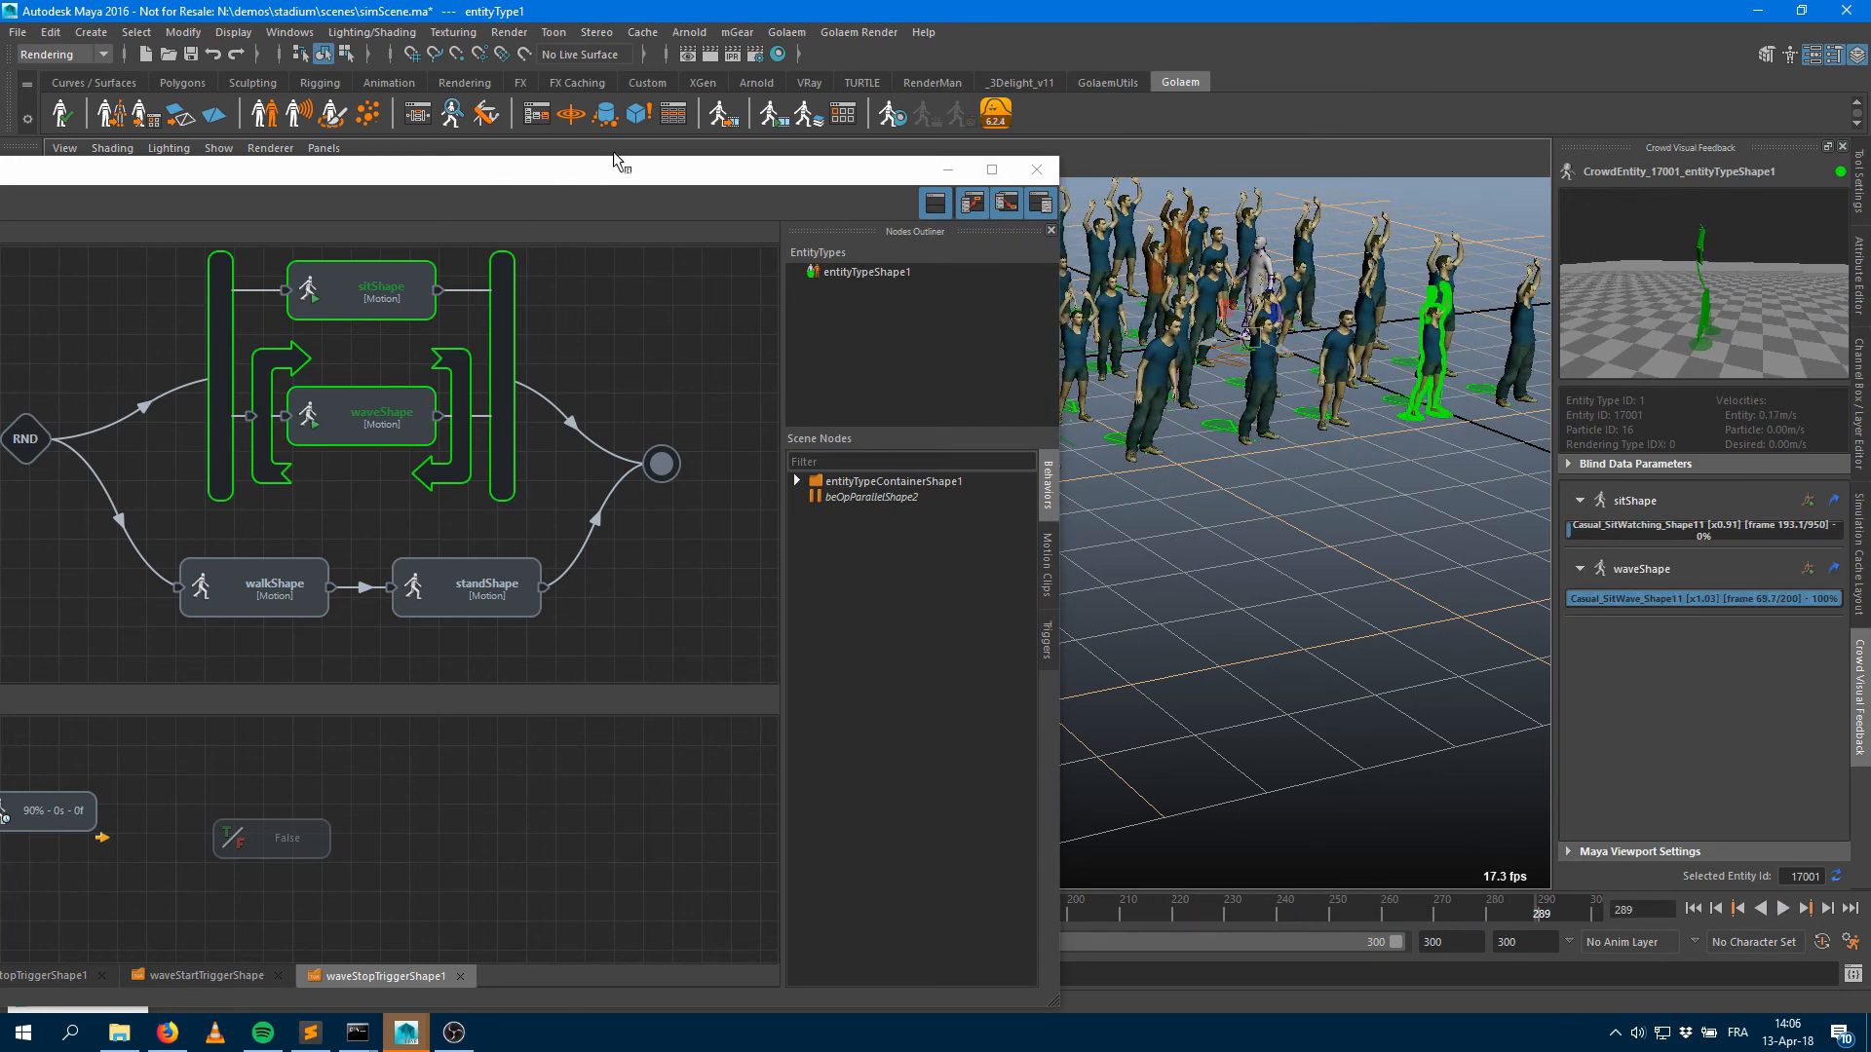
{"action": "left_click_drag", "start_coordinate": [616, 167], "coordinate": [1157, 98]}
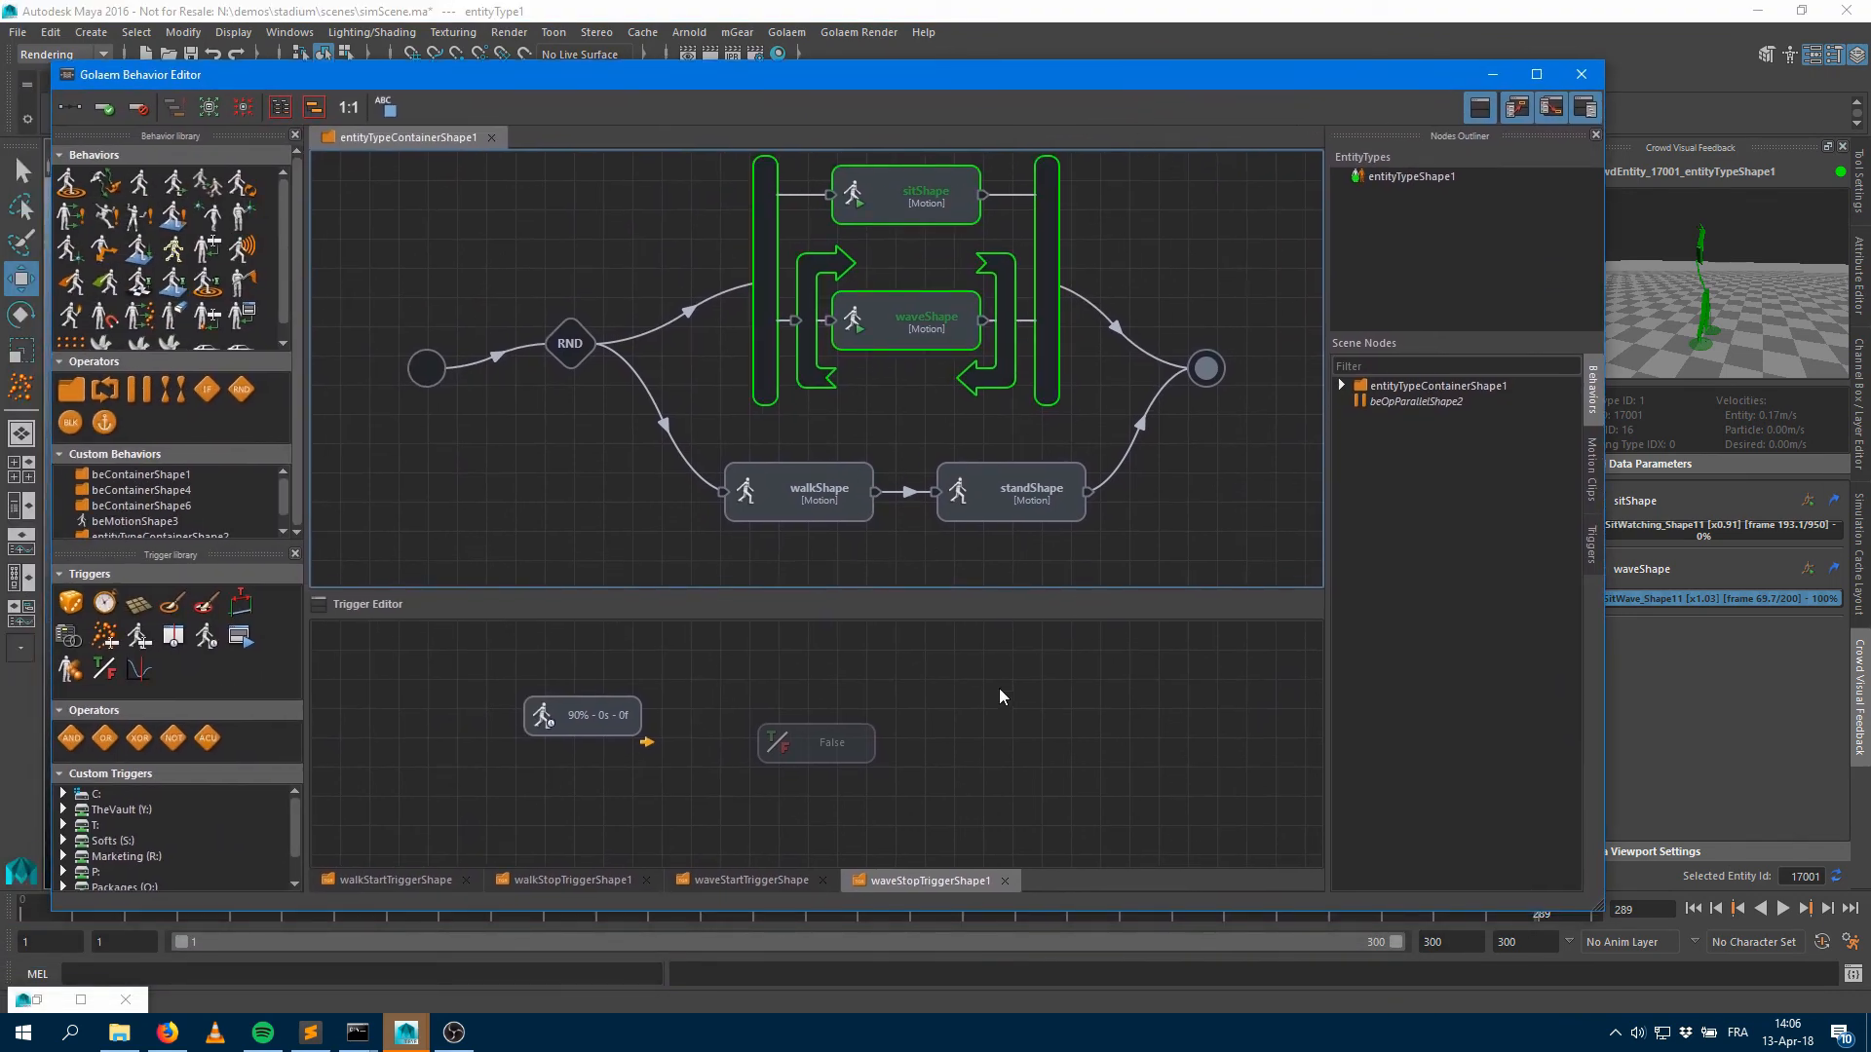
{"action": "left_click", "coordinate": [1490, 75]}
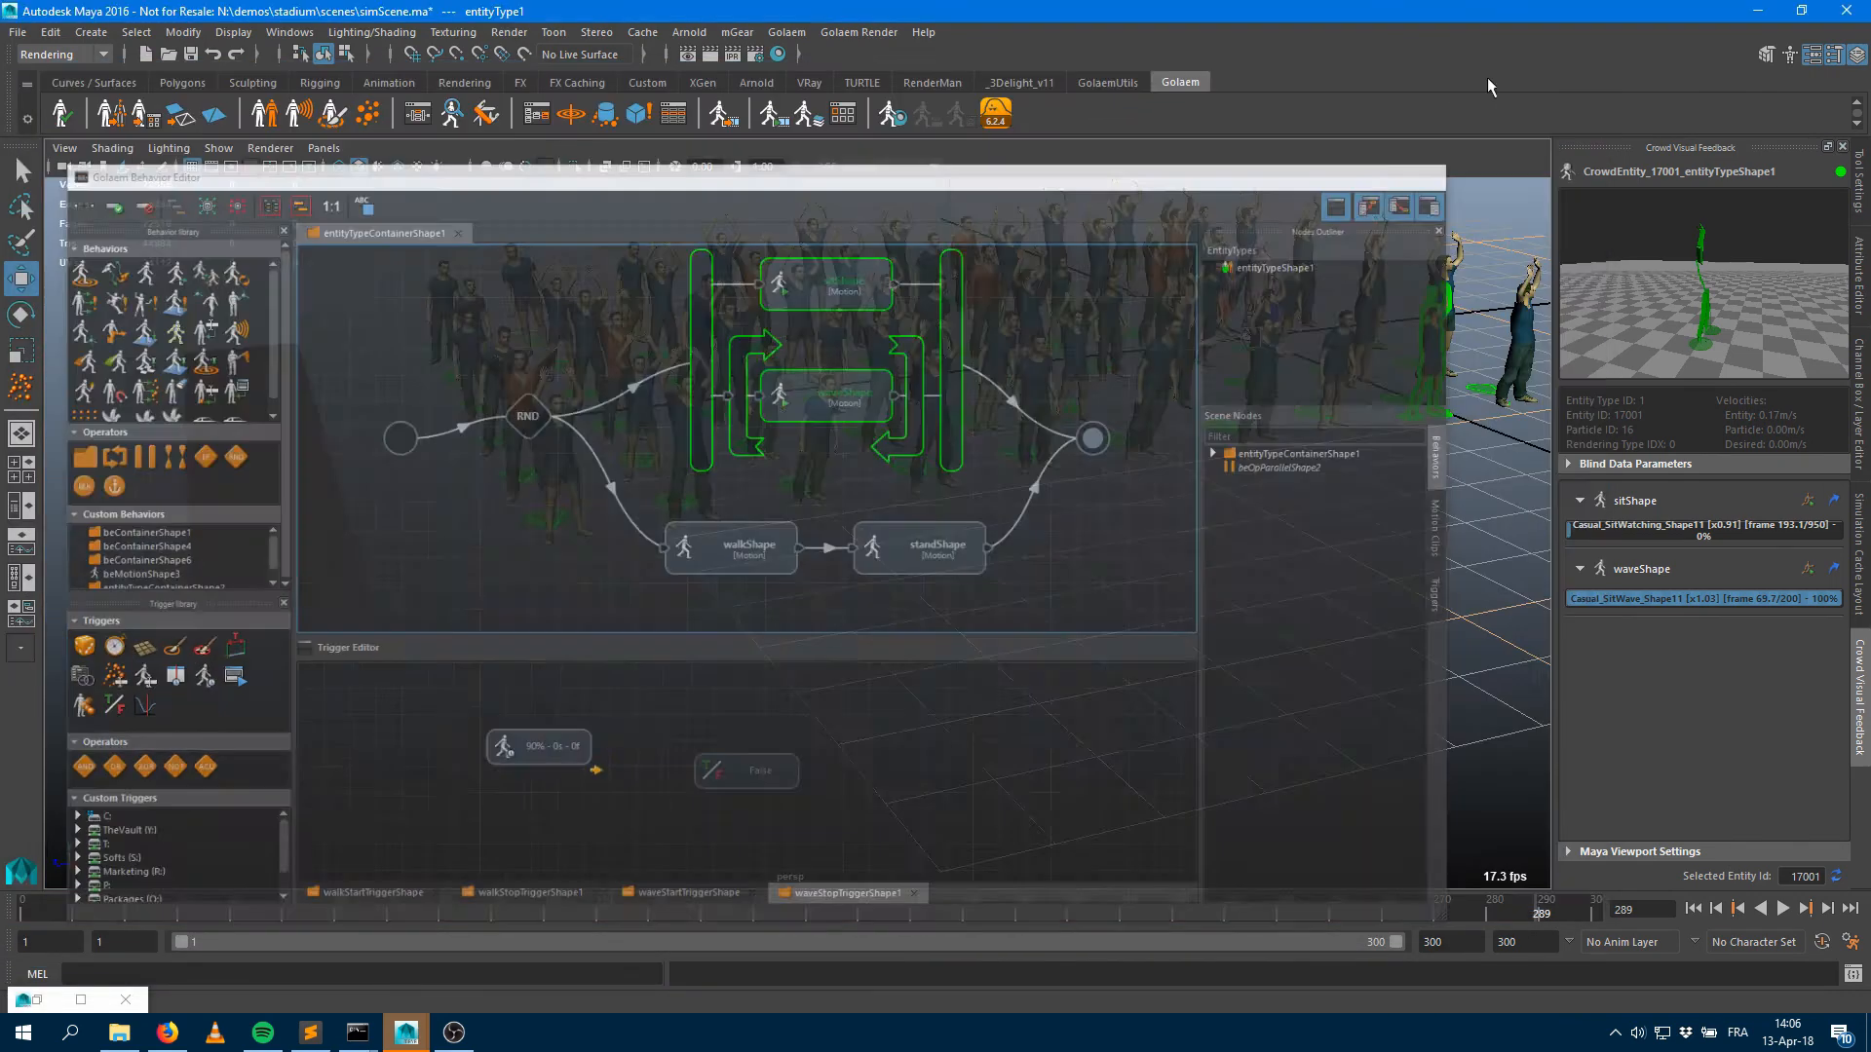
Clear the selection and rerun the simulation from the first frame, examining the wave from a higher viewpoint
{"action": "left_click", "coordinate": [1205, 544]}
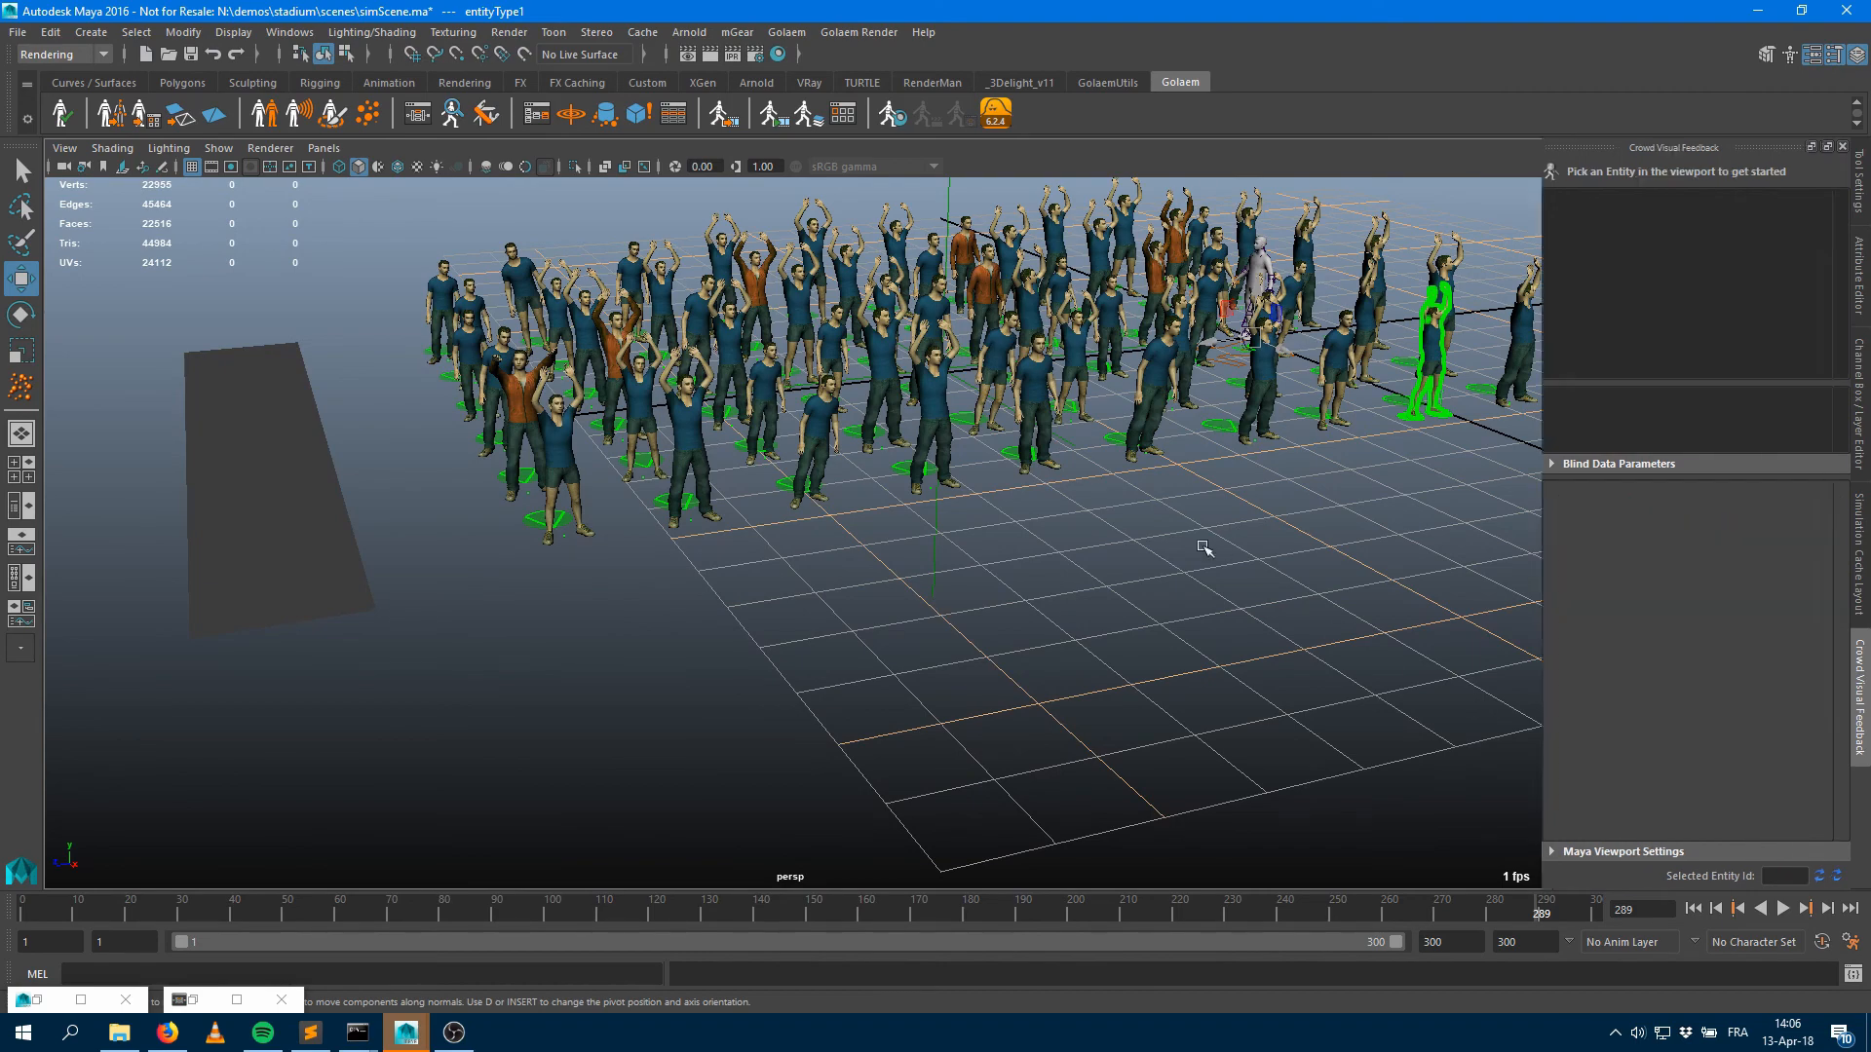
{"action": "left_click", "coordinate": [1695, 908]}
{"action": "left_click", "coordinate": [1783, 909]}
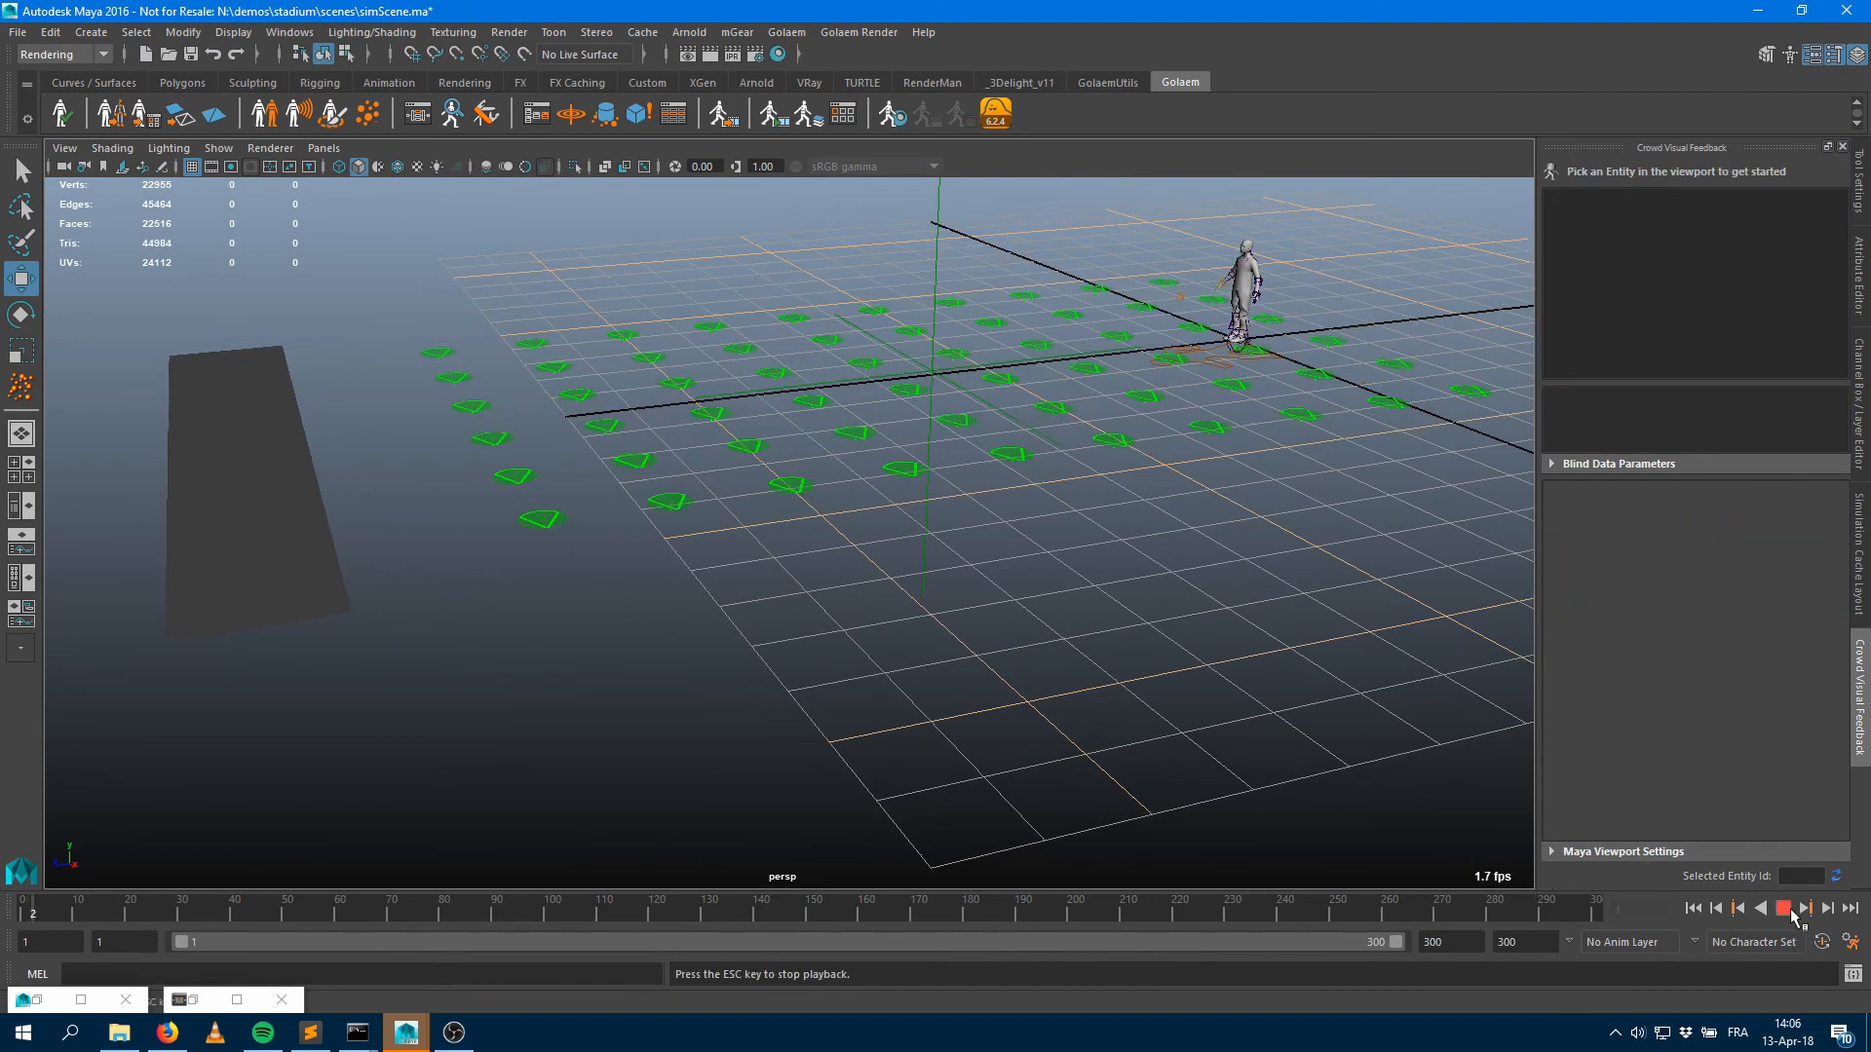
{"action": "left_click", "coordinate": [1791, 910]}
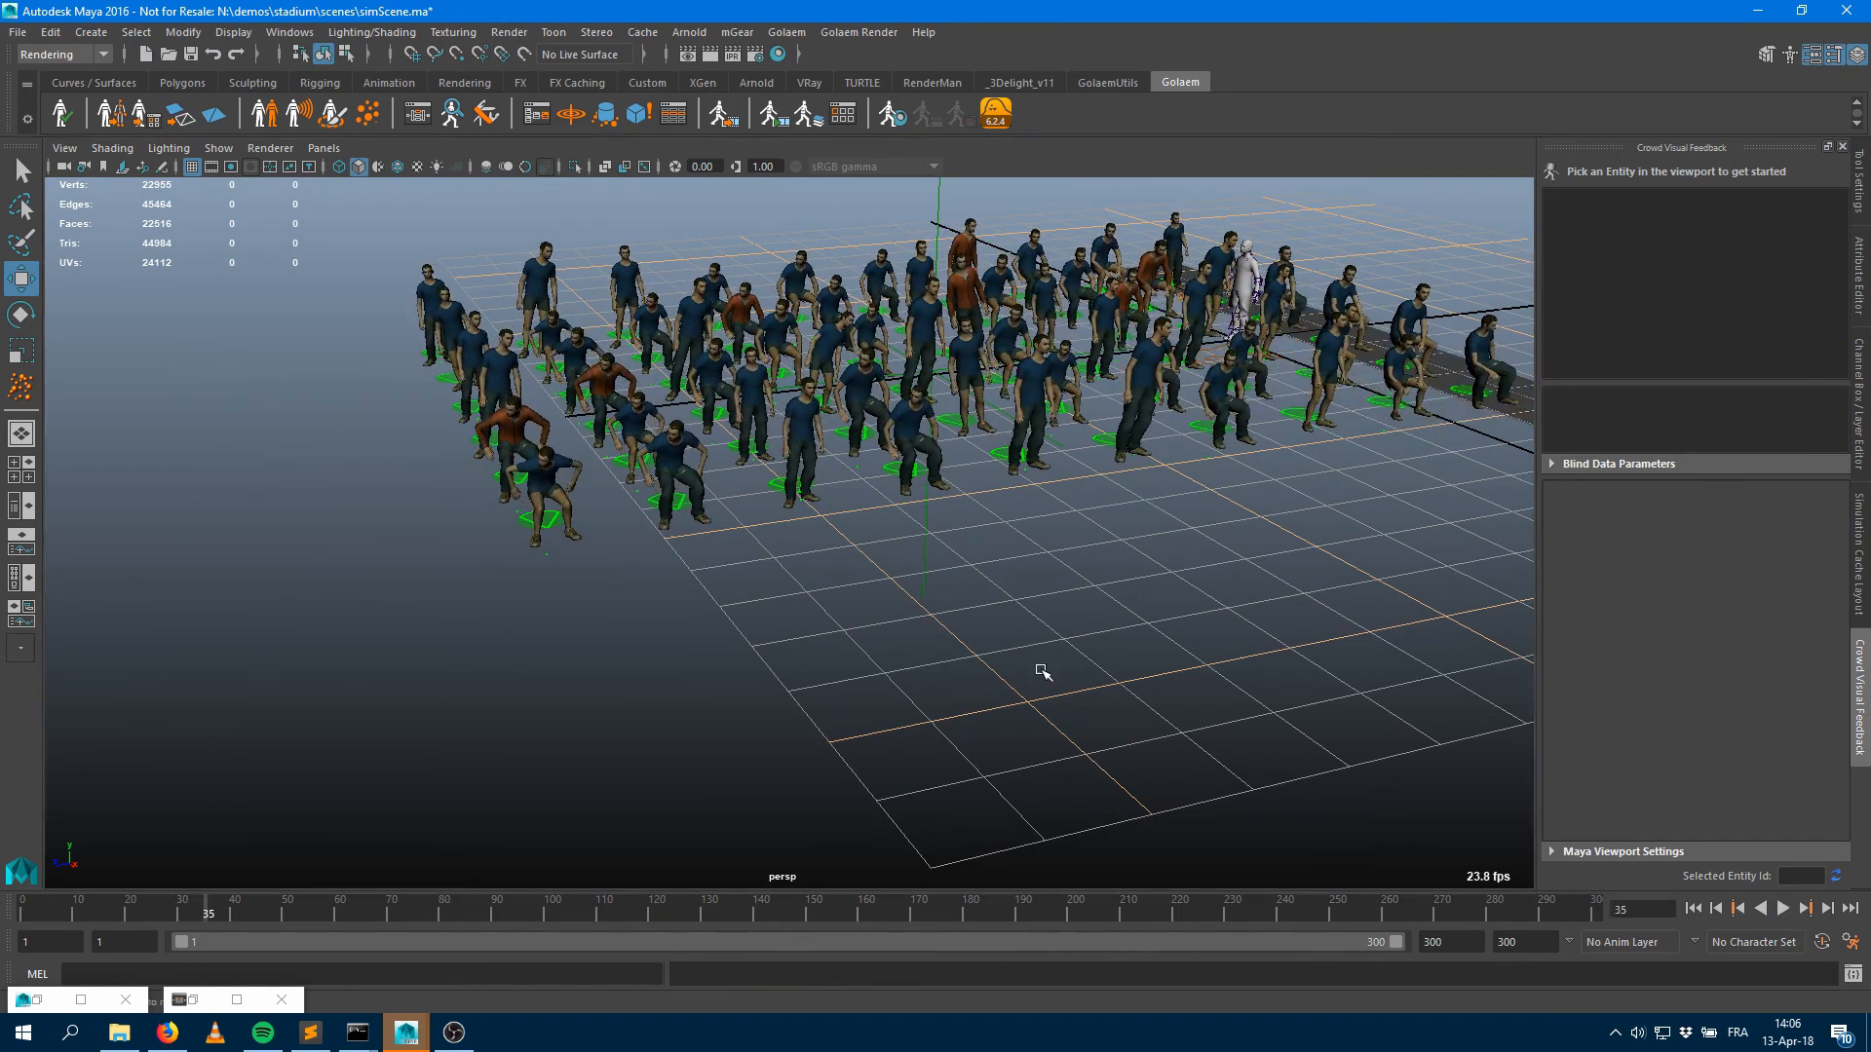
{"action": "left_click_drag", "start_coordinate": [939, 639], "coordinate": [922, 656], "text": "alt"}
{"action": "left_click", "coordinate": [1783, 908]}
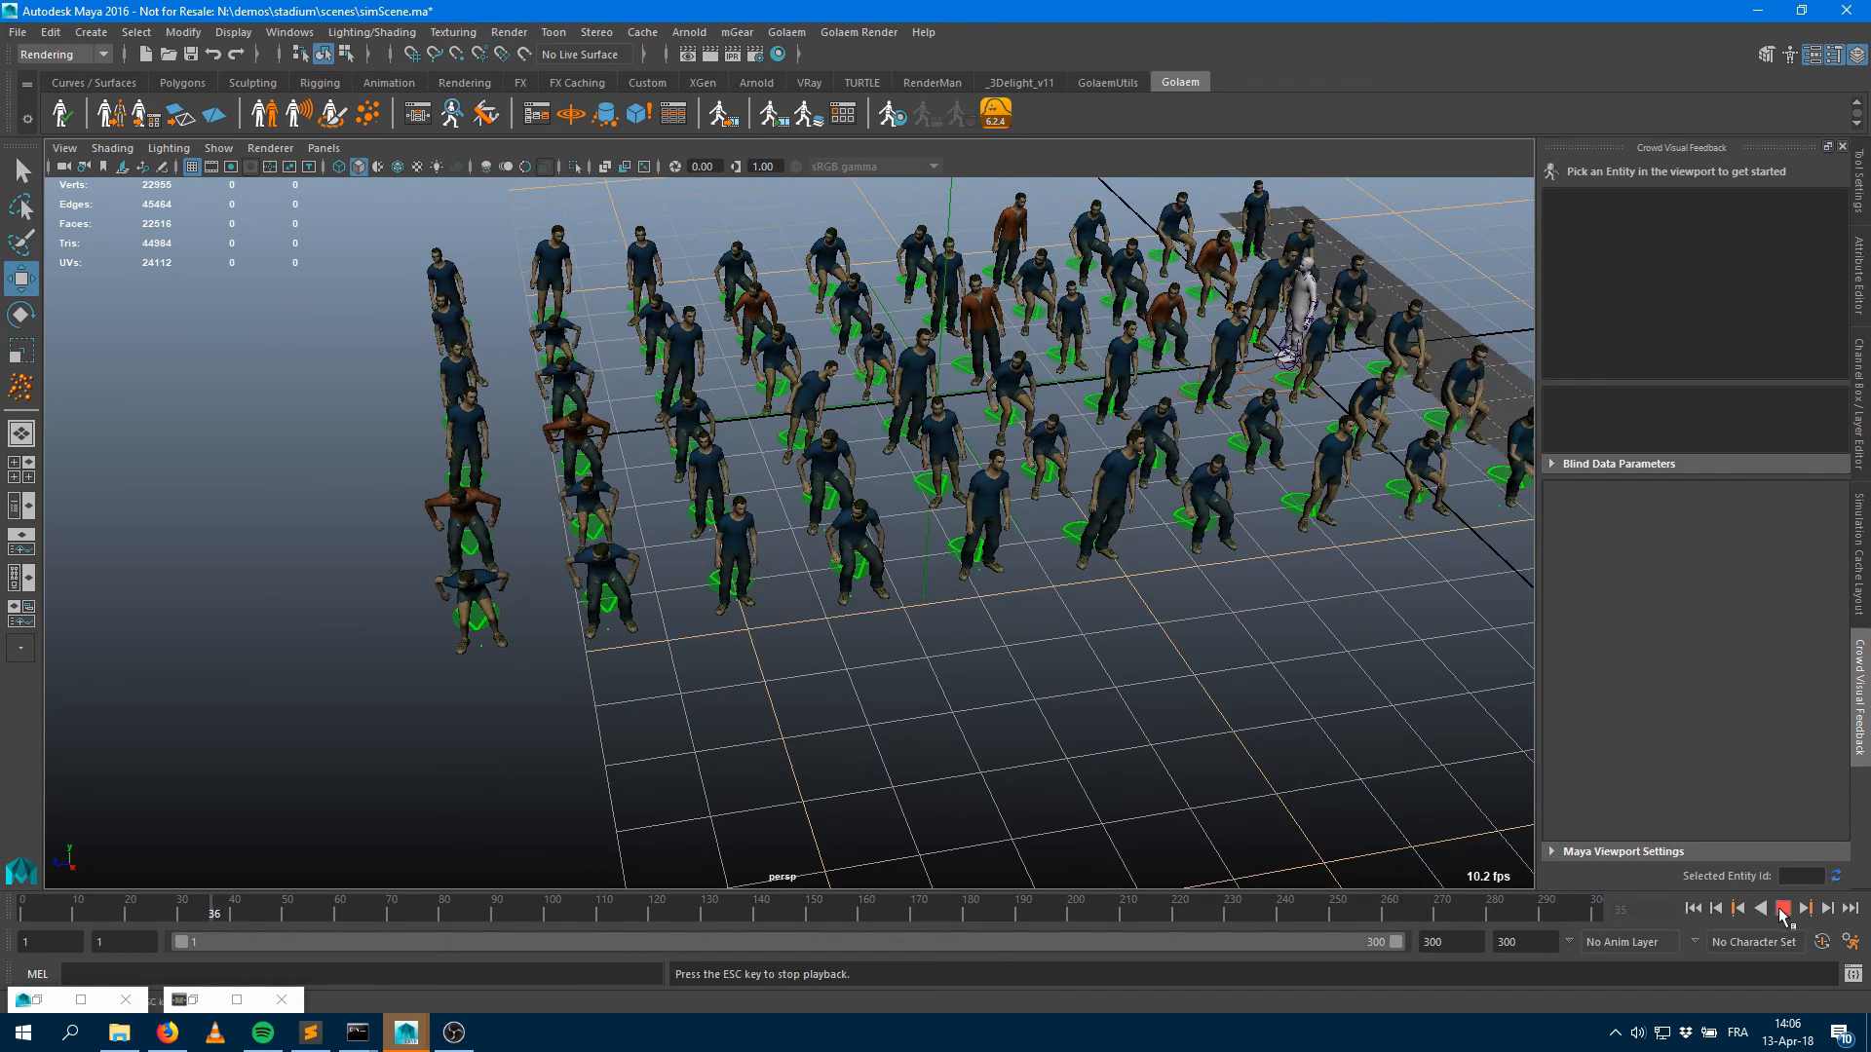
{"action": "left_click", "coordinate": [1783, 909]}
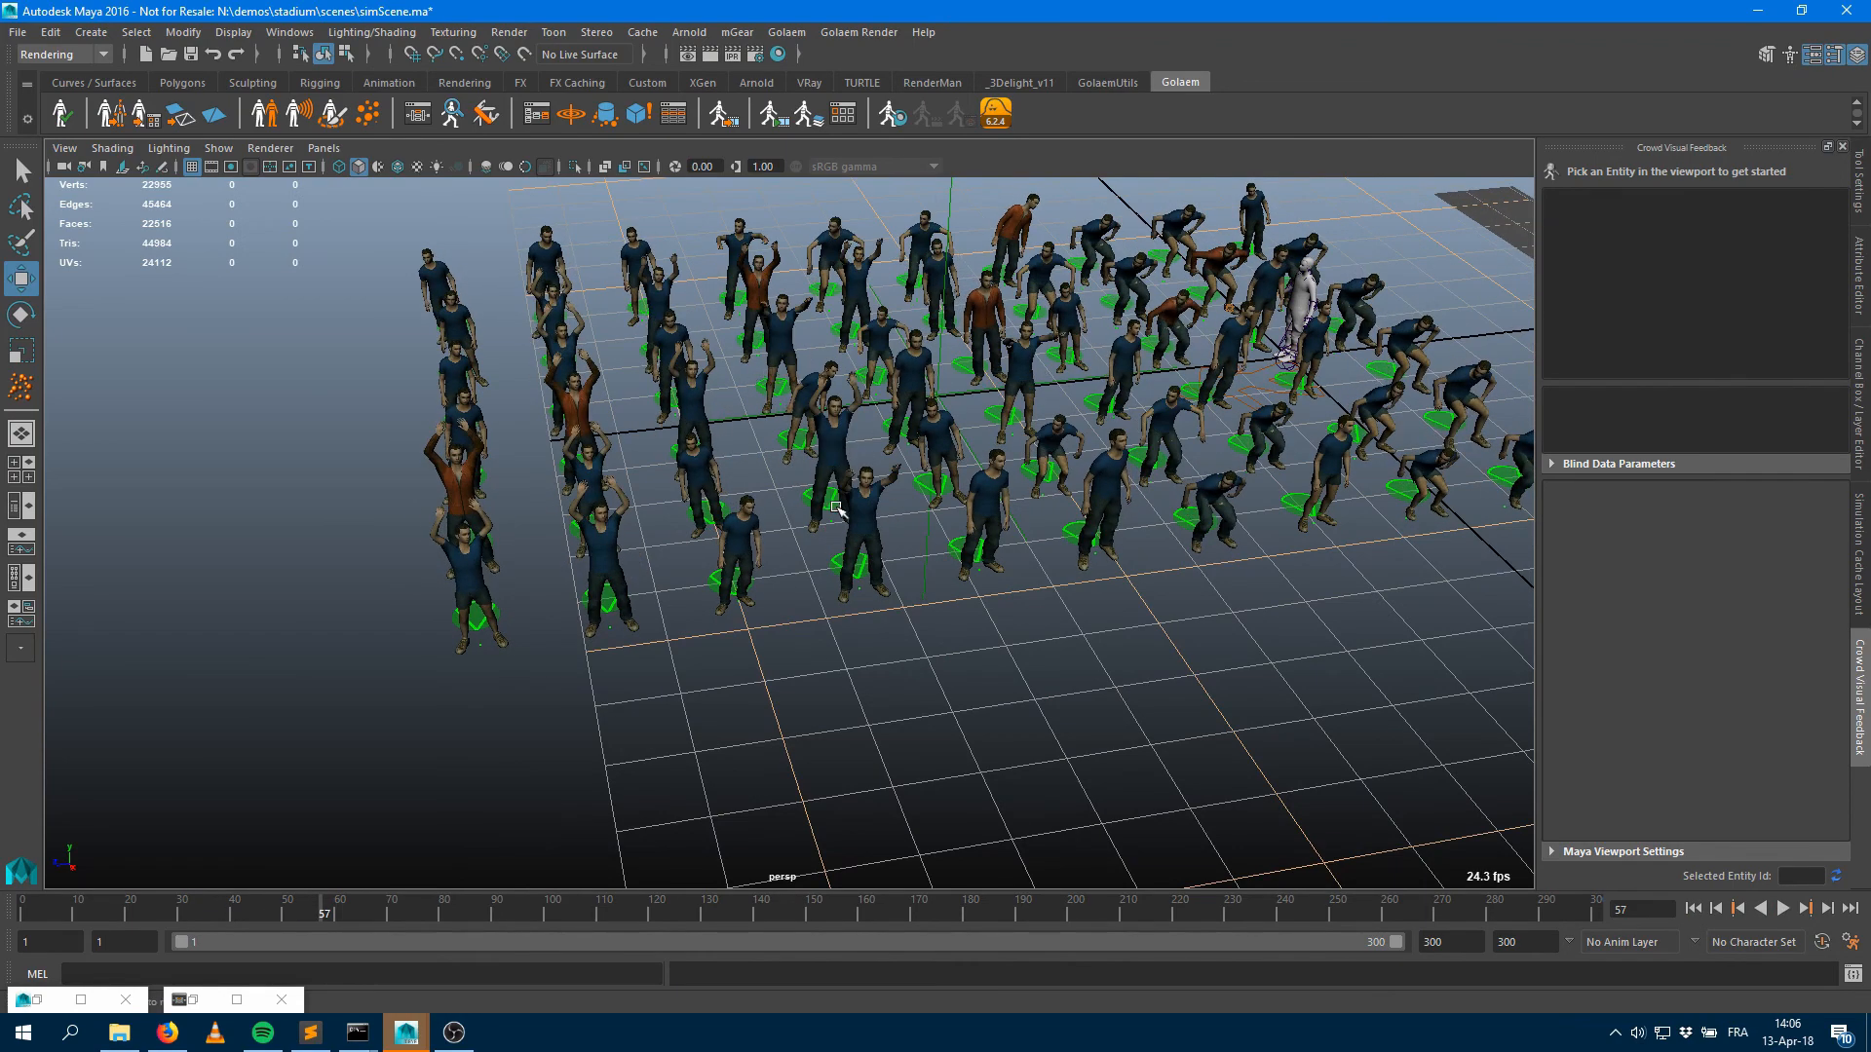
In waveShape's start trigger, add a fade trigger and connect the 2d zone trigger into it
{"action": "left_click", "coordinate": [451, 114]}
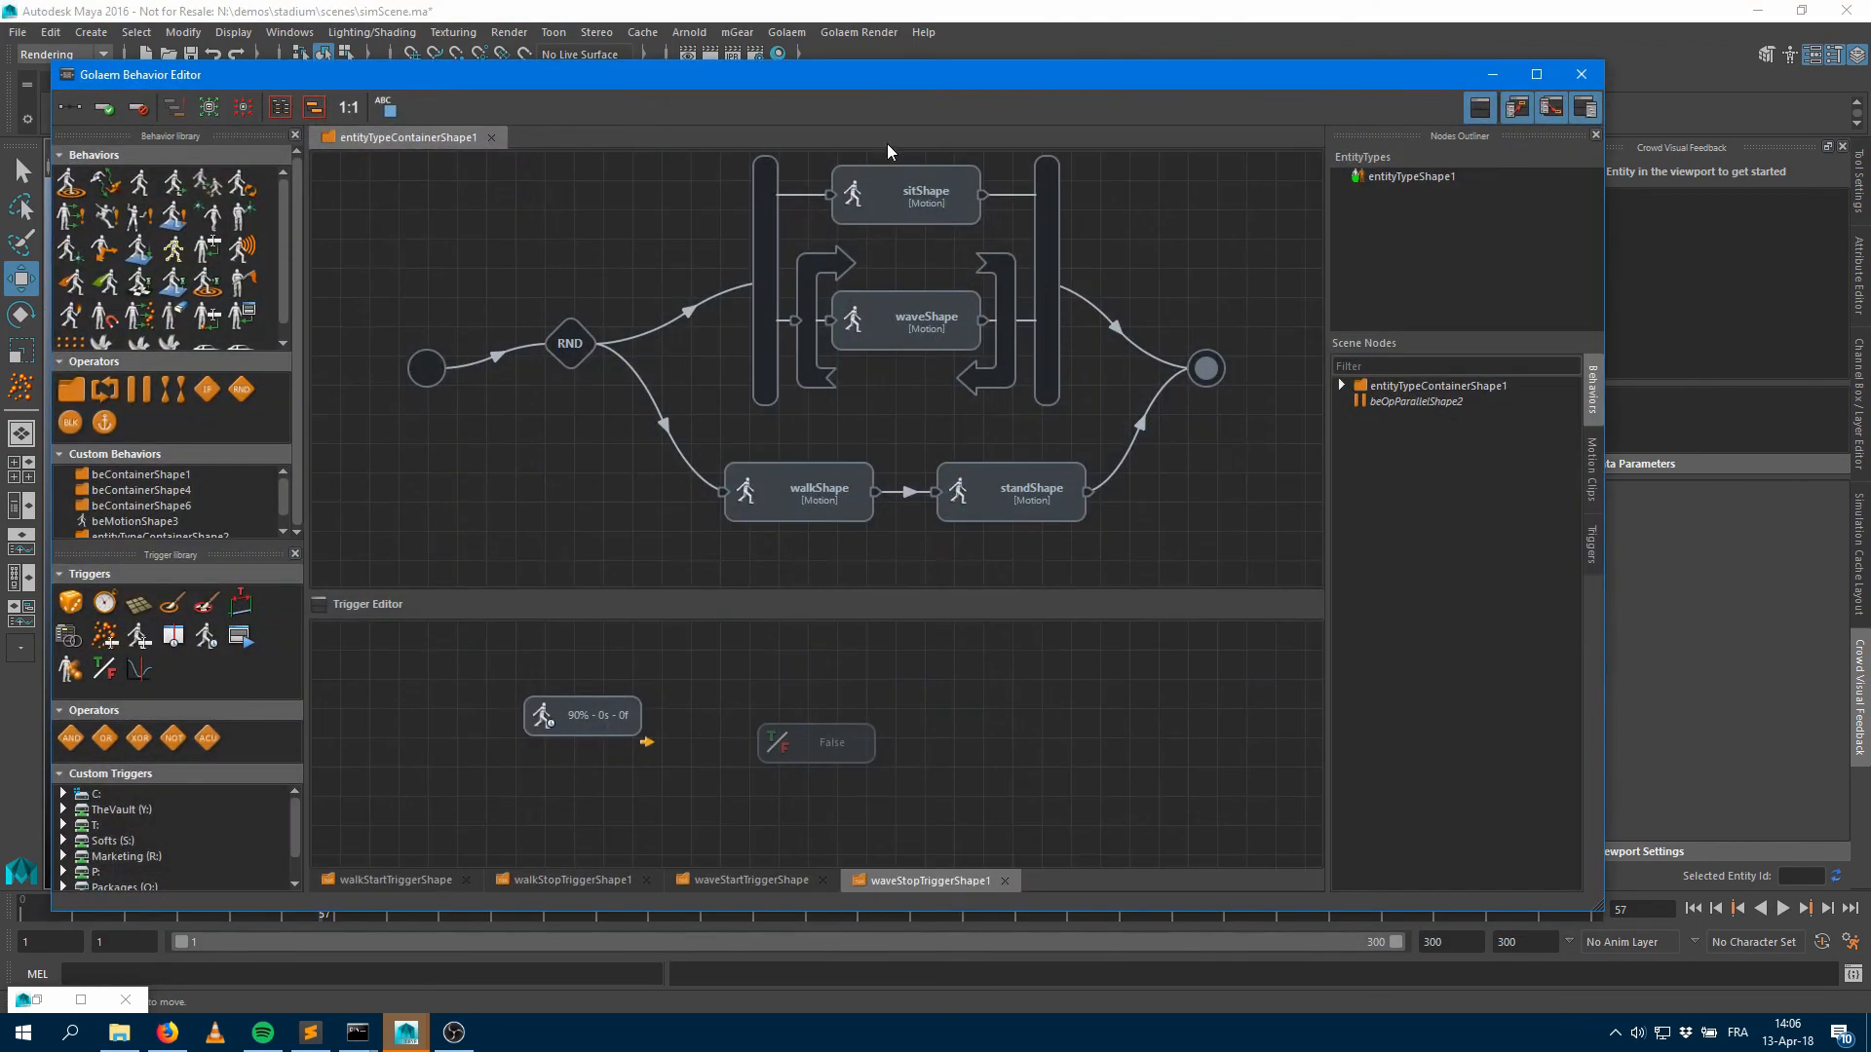
{"action": "left_click", "coordinate": [832, 322]}
{"action": "left_click_drag", "start_coordinate": [813, 756], "coordinate": [838, 801]}
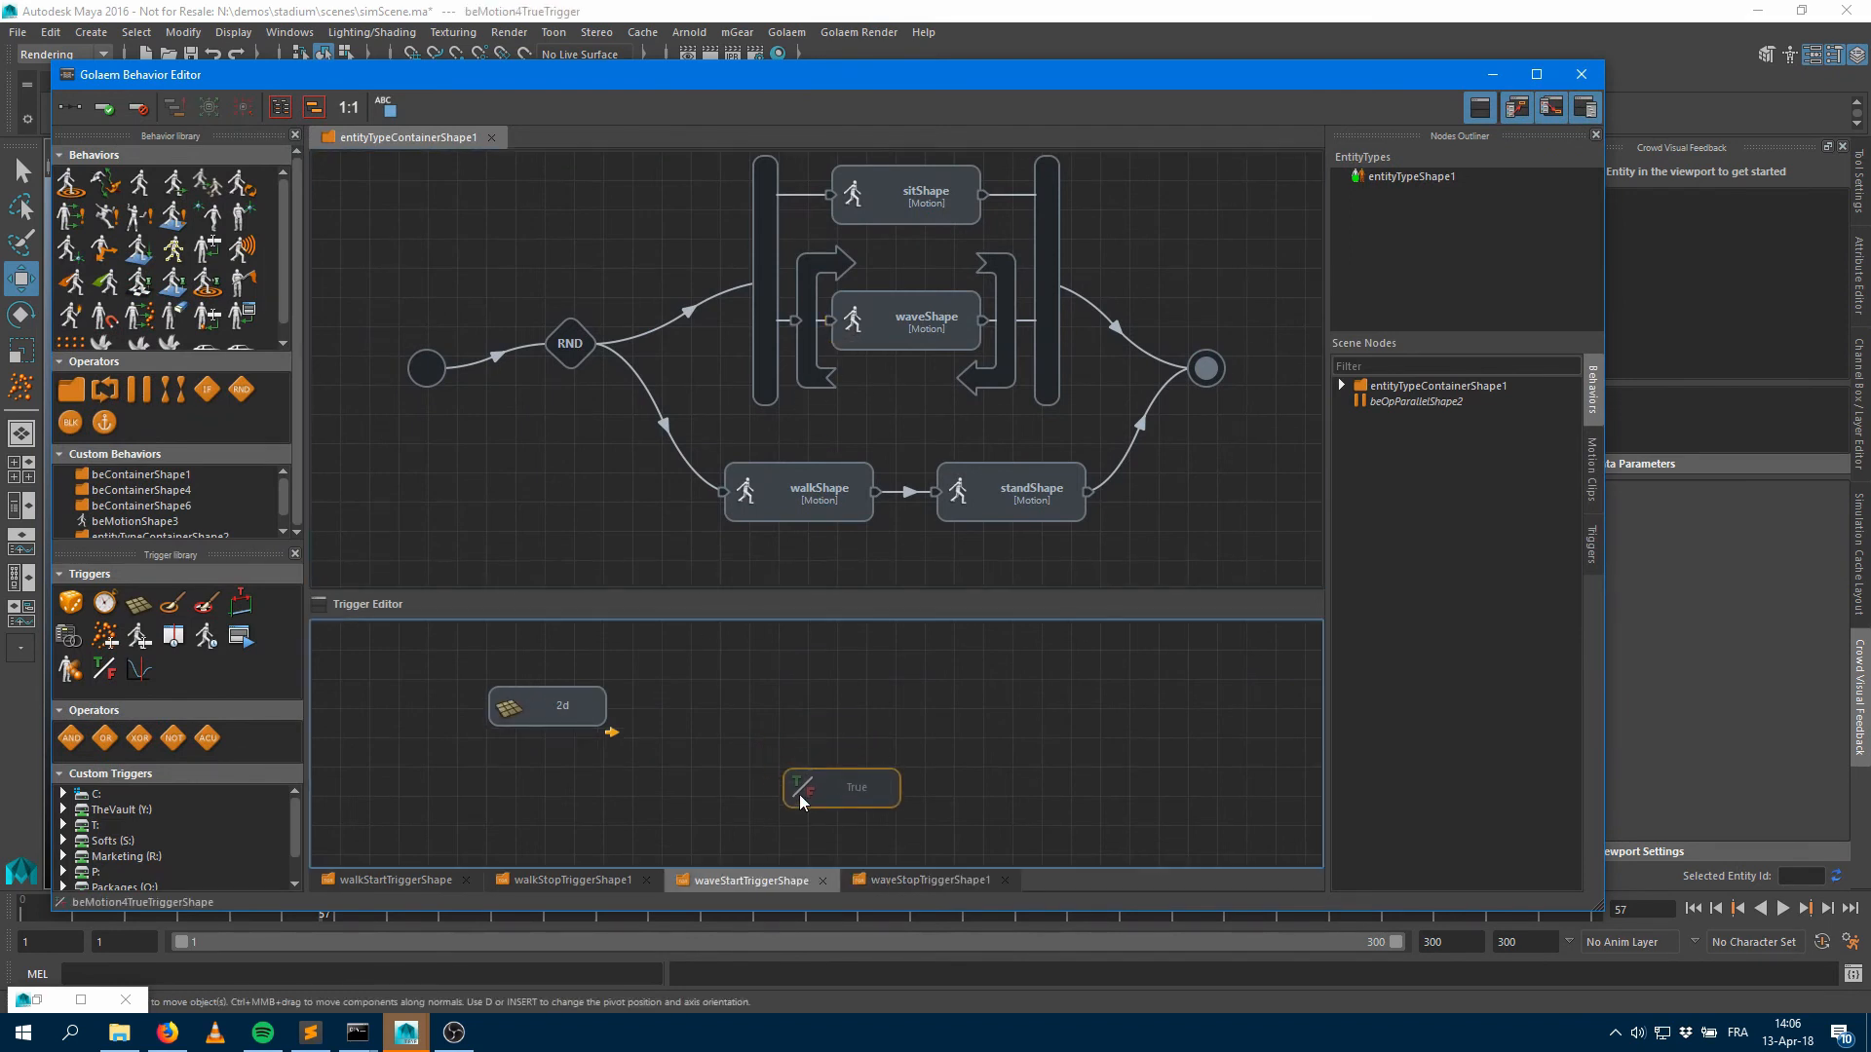
{"action": "left_click_drag", "start_coordinate": [550, 709], "coordinate": [626, 695]}
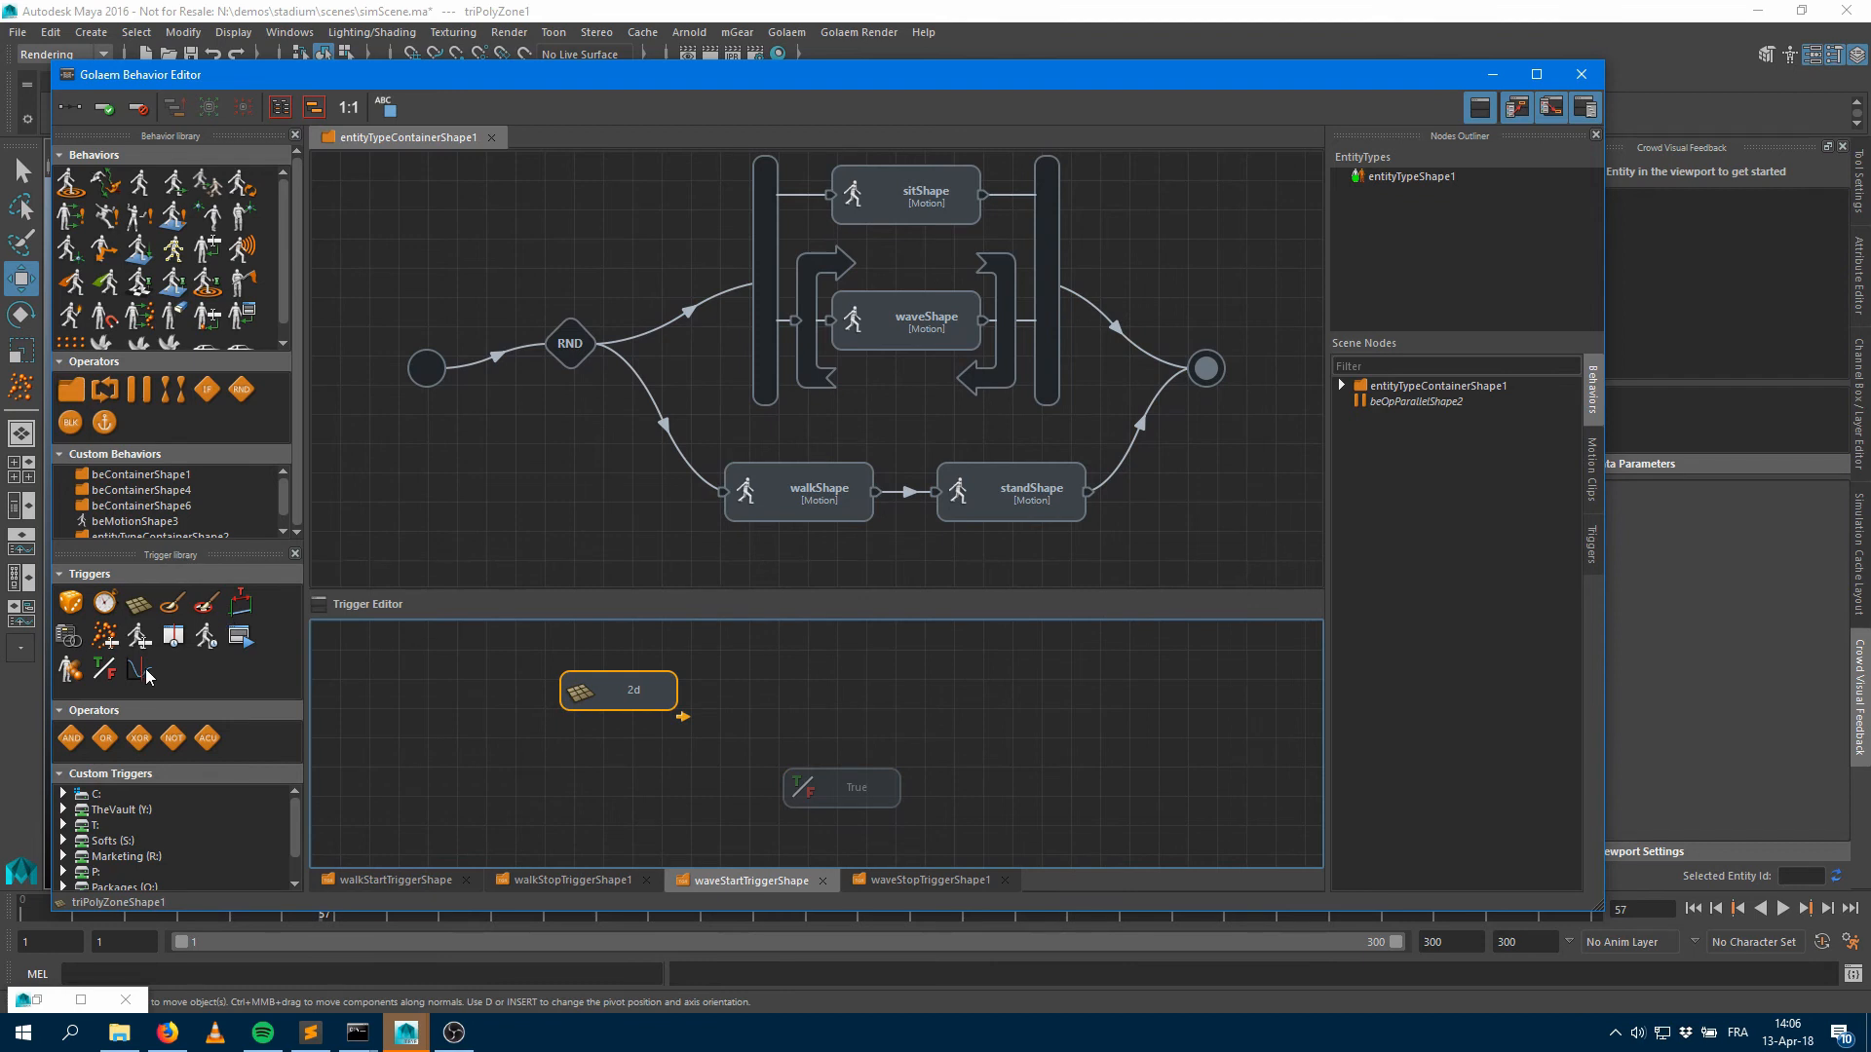
{"action": "left_click_drag", "start_coordinate": [146, 674], "coordinate": [811, 706]}
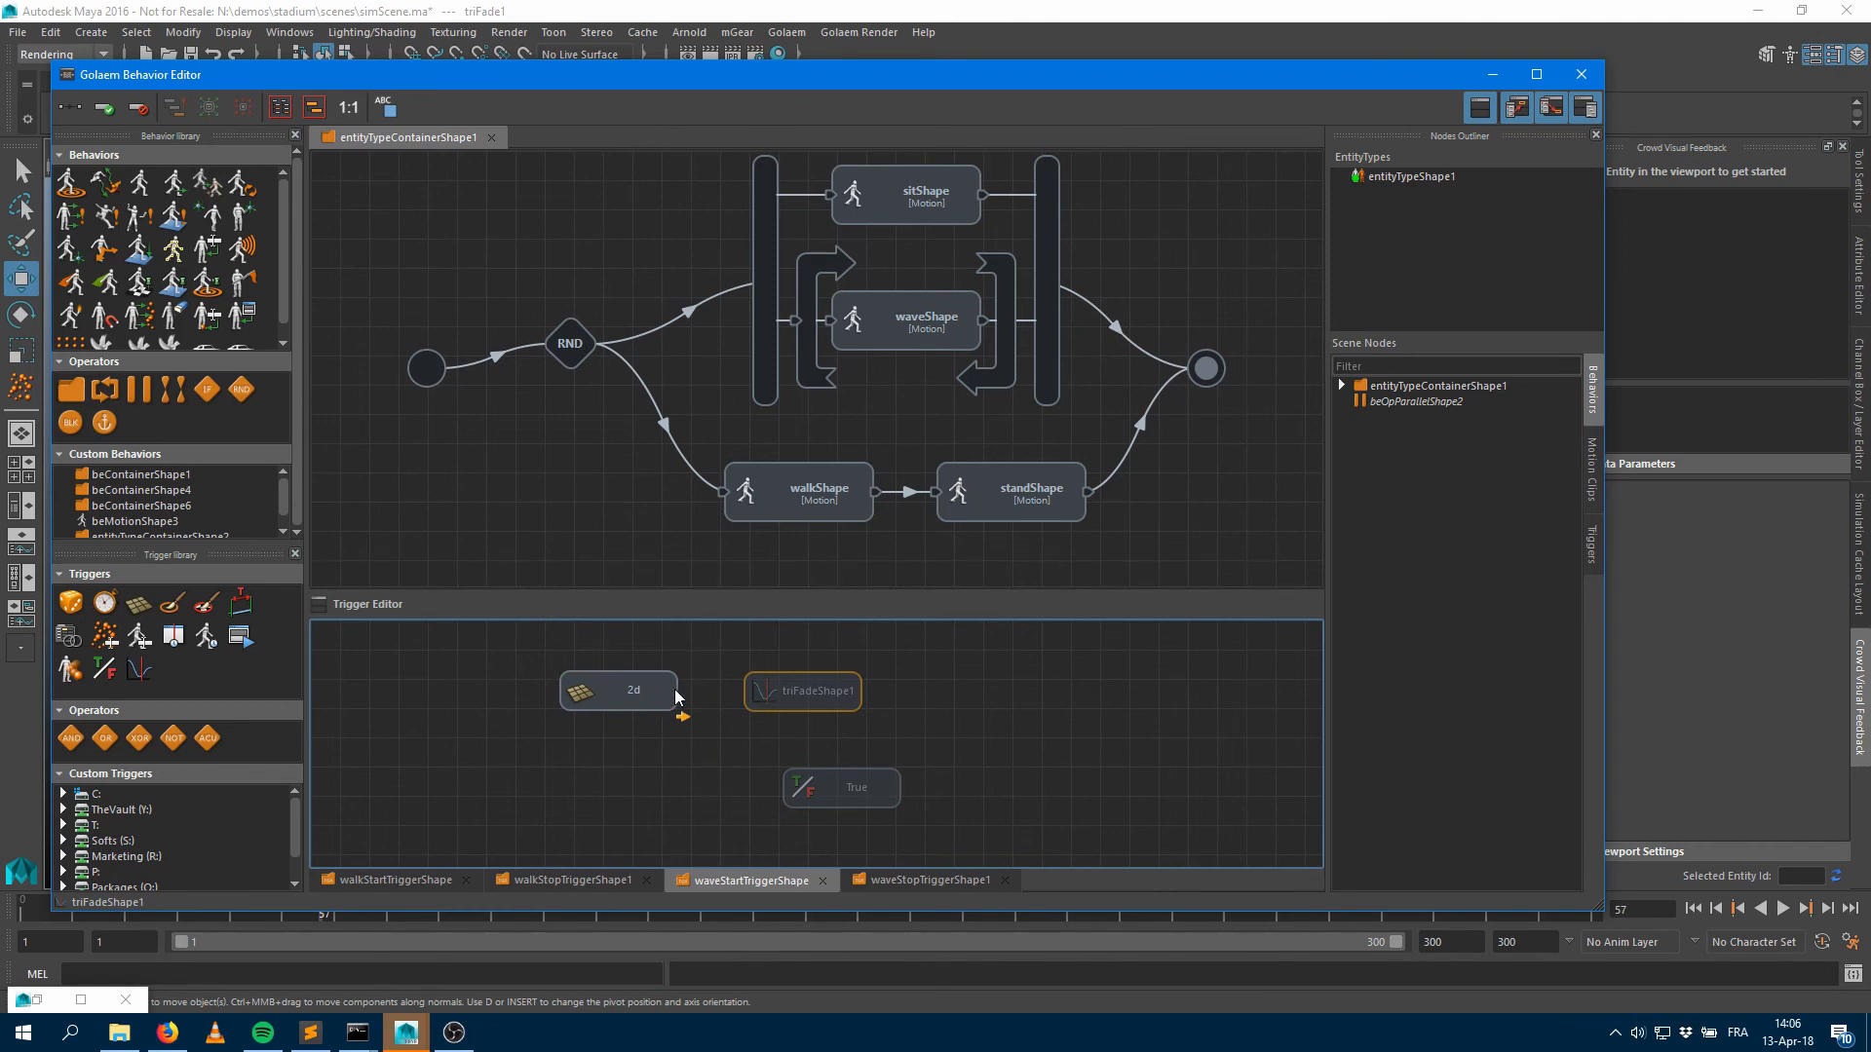
{"action": "left_click_drag", "start_coordinate": [682, 716], "coordinate": [779, 694]}
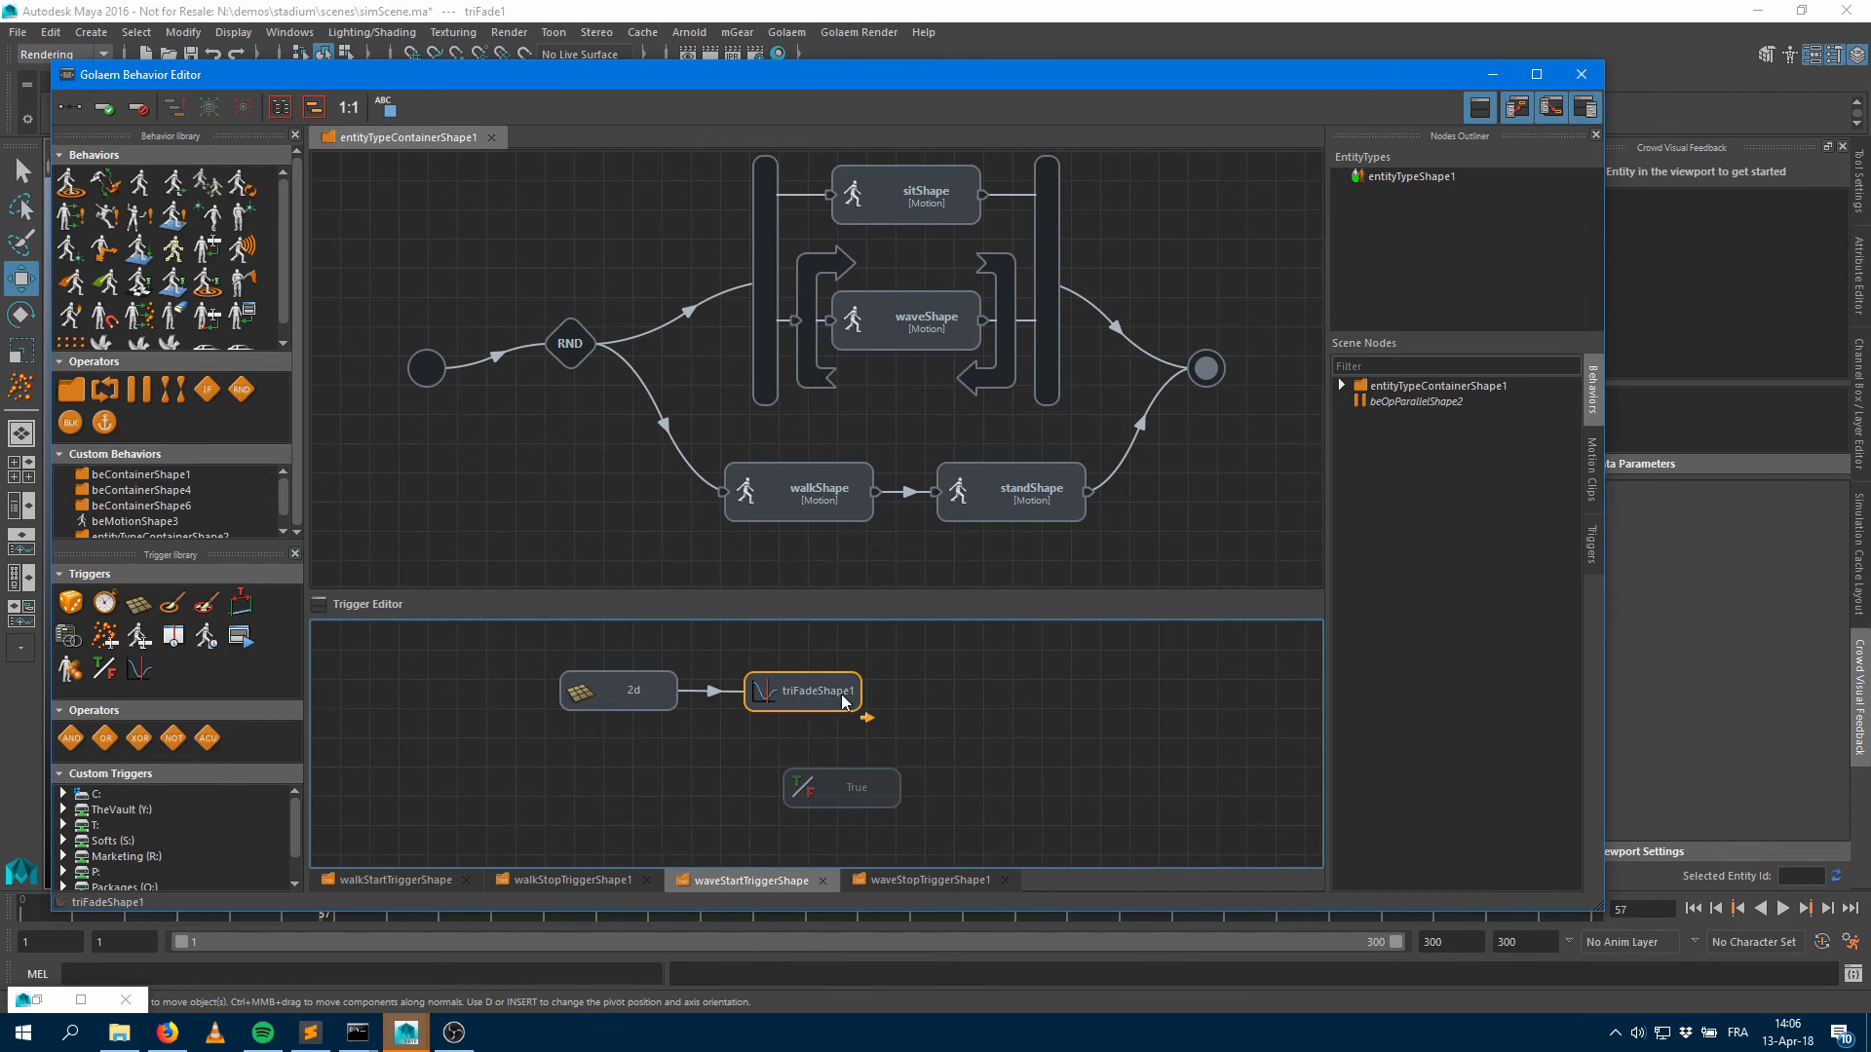
Set the fade trigger's duration to 50 and shape its linear ramp with position/value points 0/0, 0.930/0.080 and 1/1
{"action": "left_click_drag", "start_coordinate": [1144, 76], "coordinate": [947, 76]}
{"action": "left_click", "coordinate": [1859, 275]}
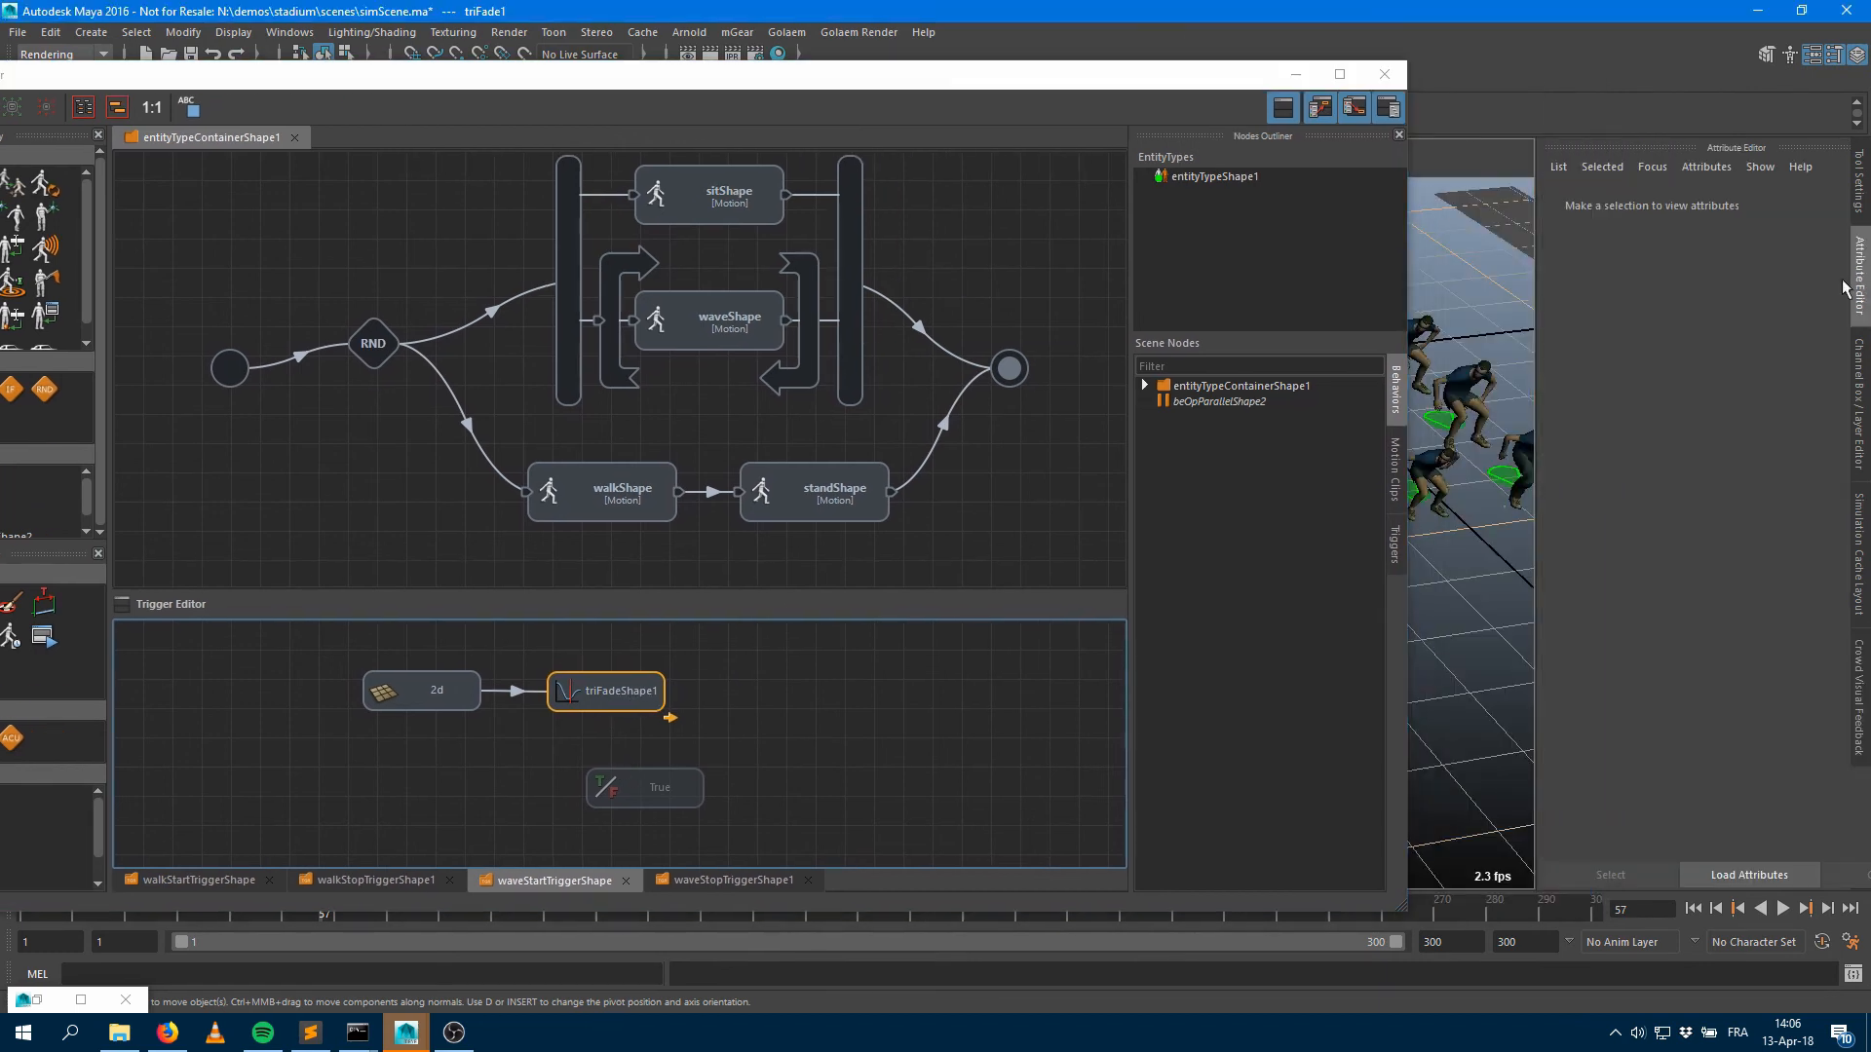
{"action": "left_click_drag", "start_coordinate": [1138, 84], "coordinate": [906, 109]}
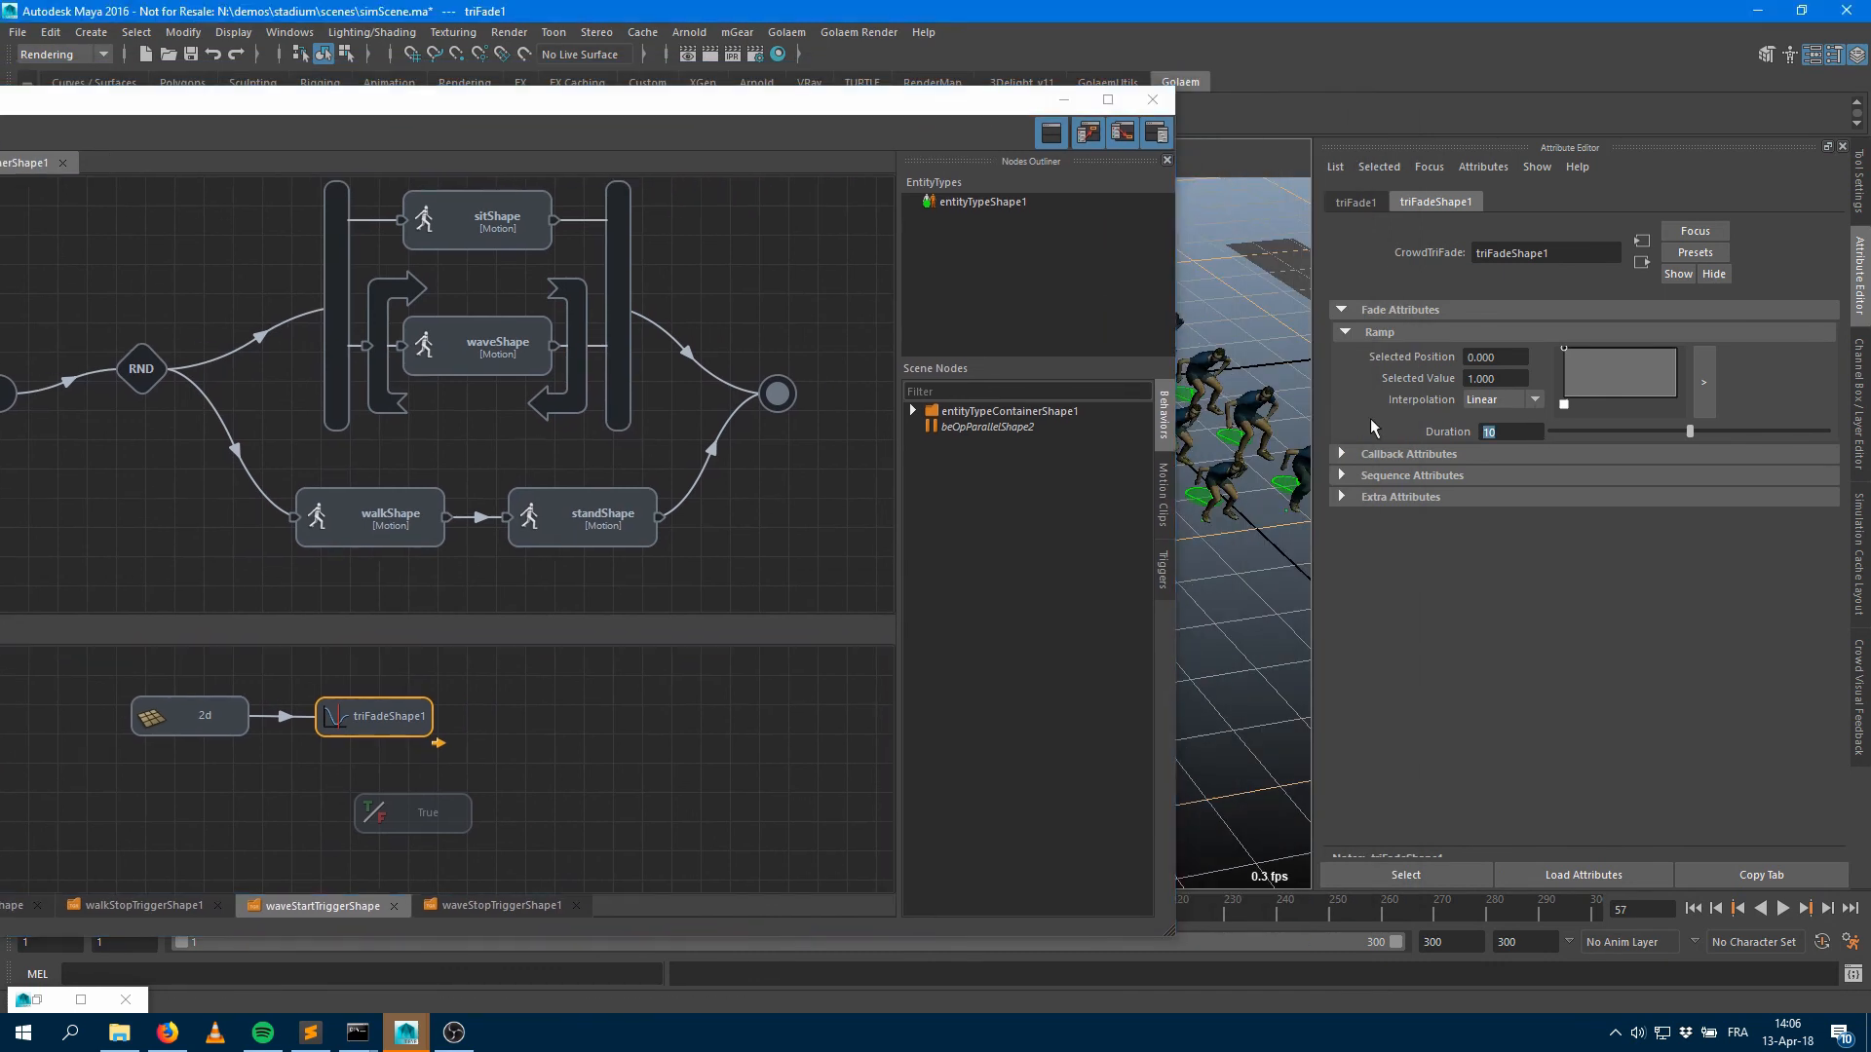
{"action": "type", "text": "50"}
{"action": "key", "text": "Return"}
{"action": "left_click_drag", "start_coordinate": [1565, 353], "coordinate": [1681, 345]}
{"action": "left_click", "coordinate": [1658, 392]}
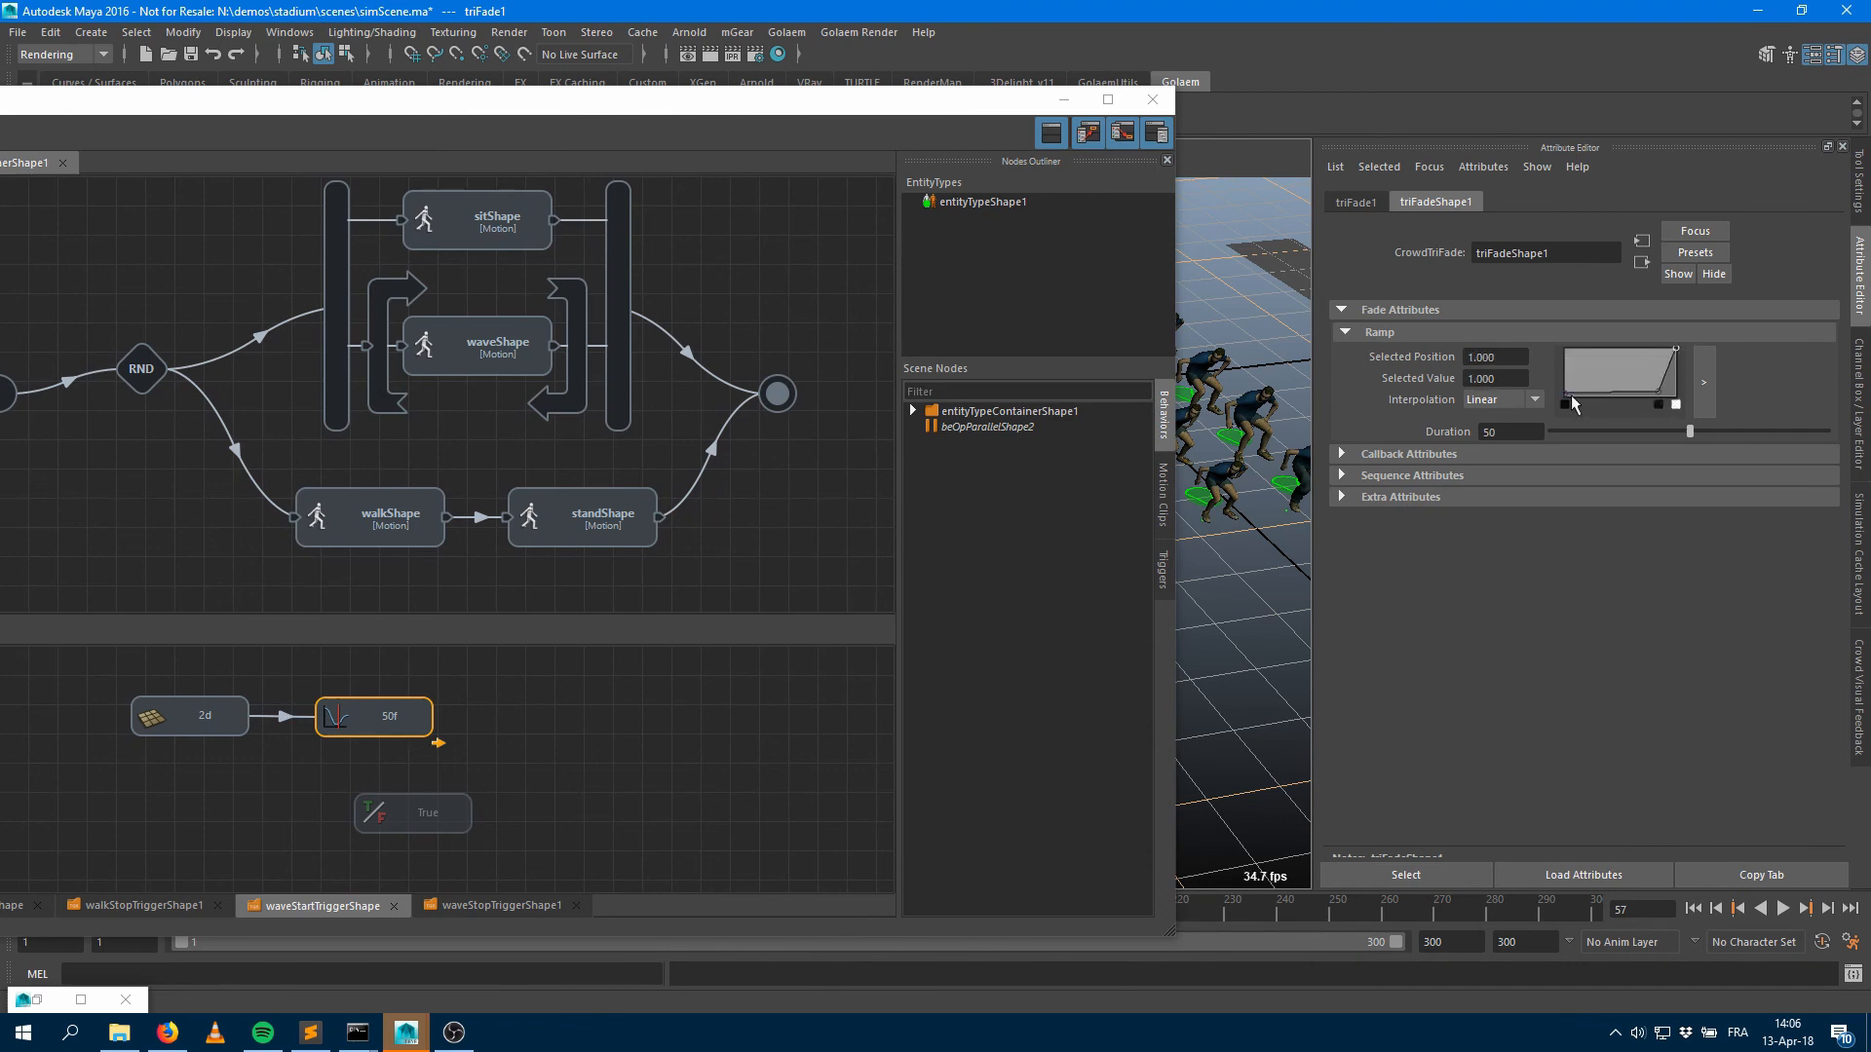
{"action": "left_click", "coordinate": [1564, 402]}
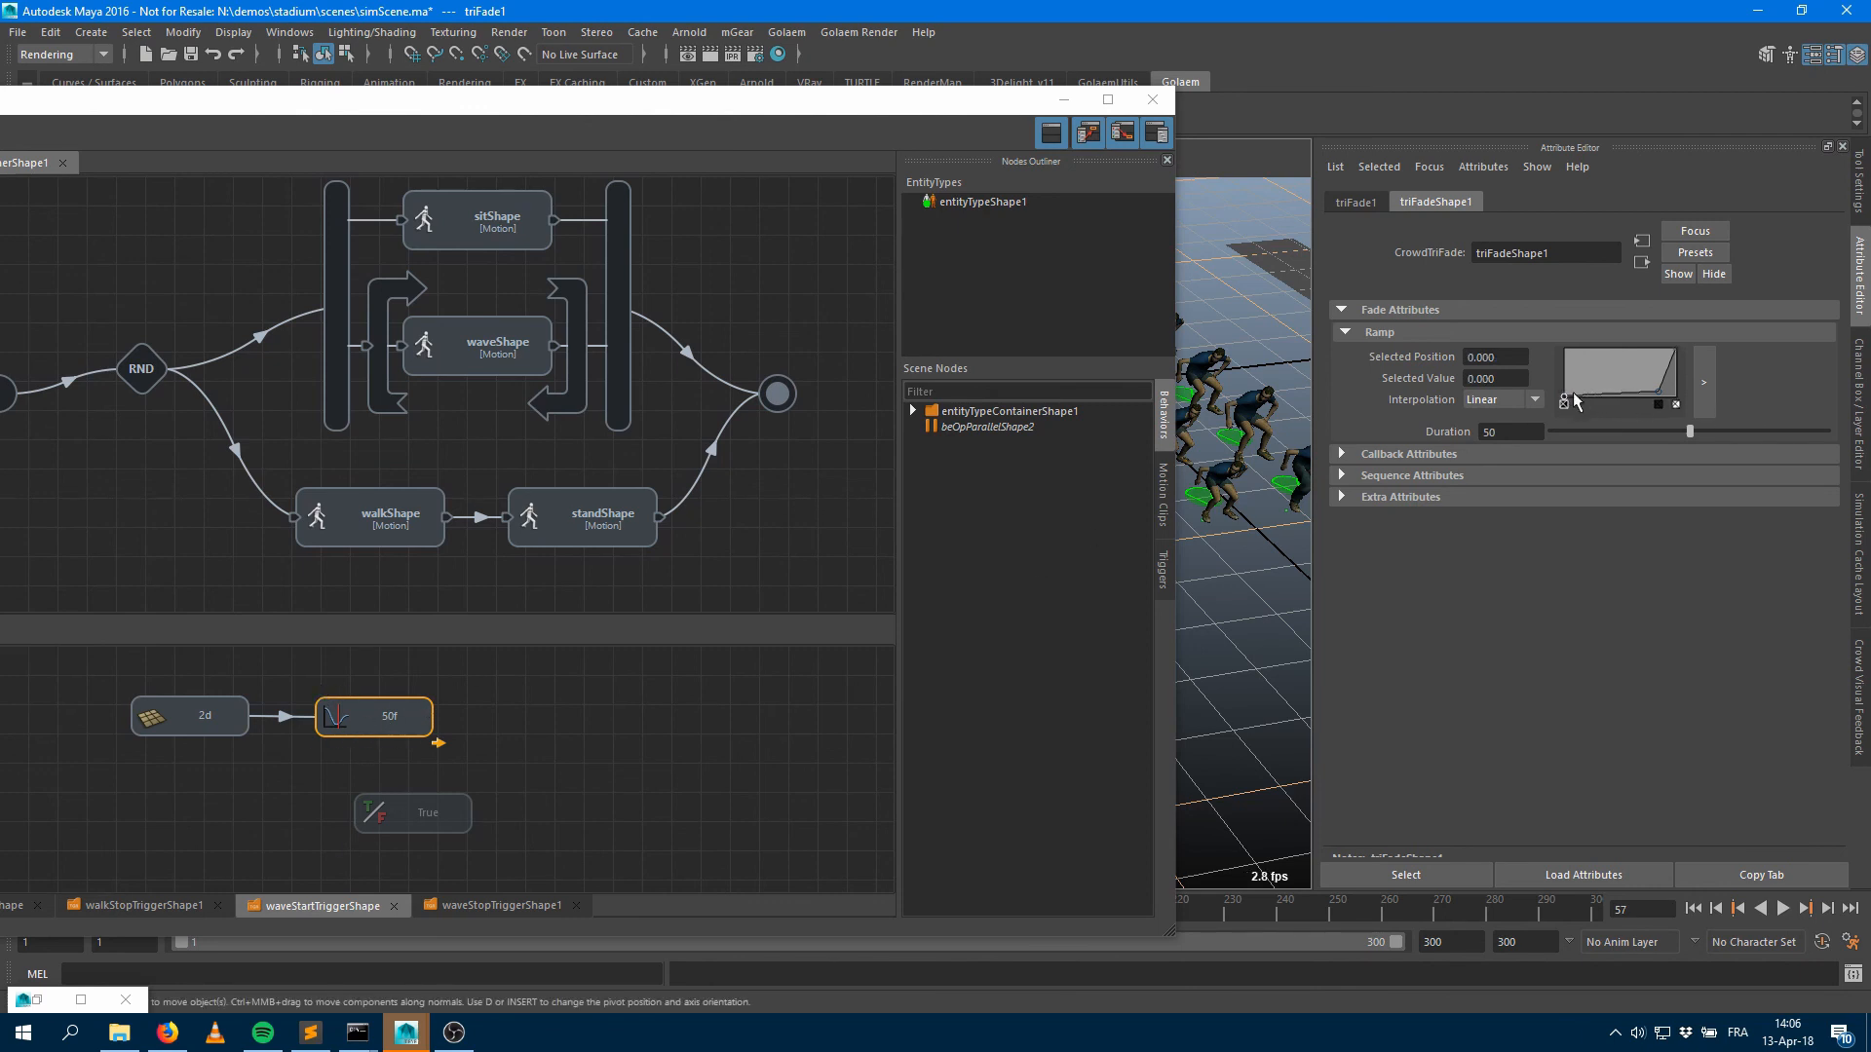
{"action": "left_click", "coordinate": [1666, 394]}
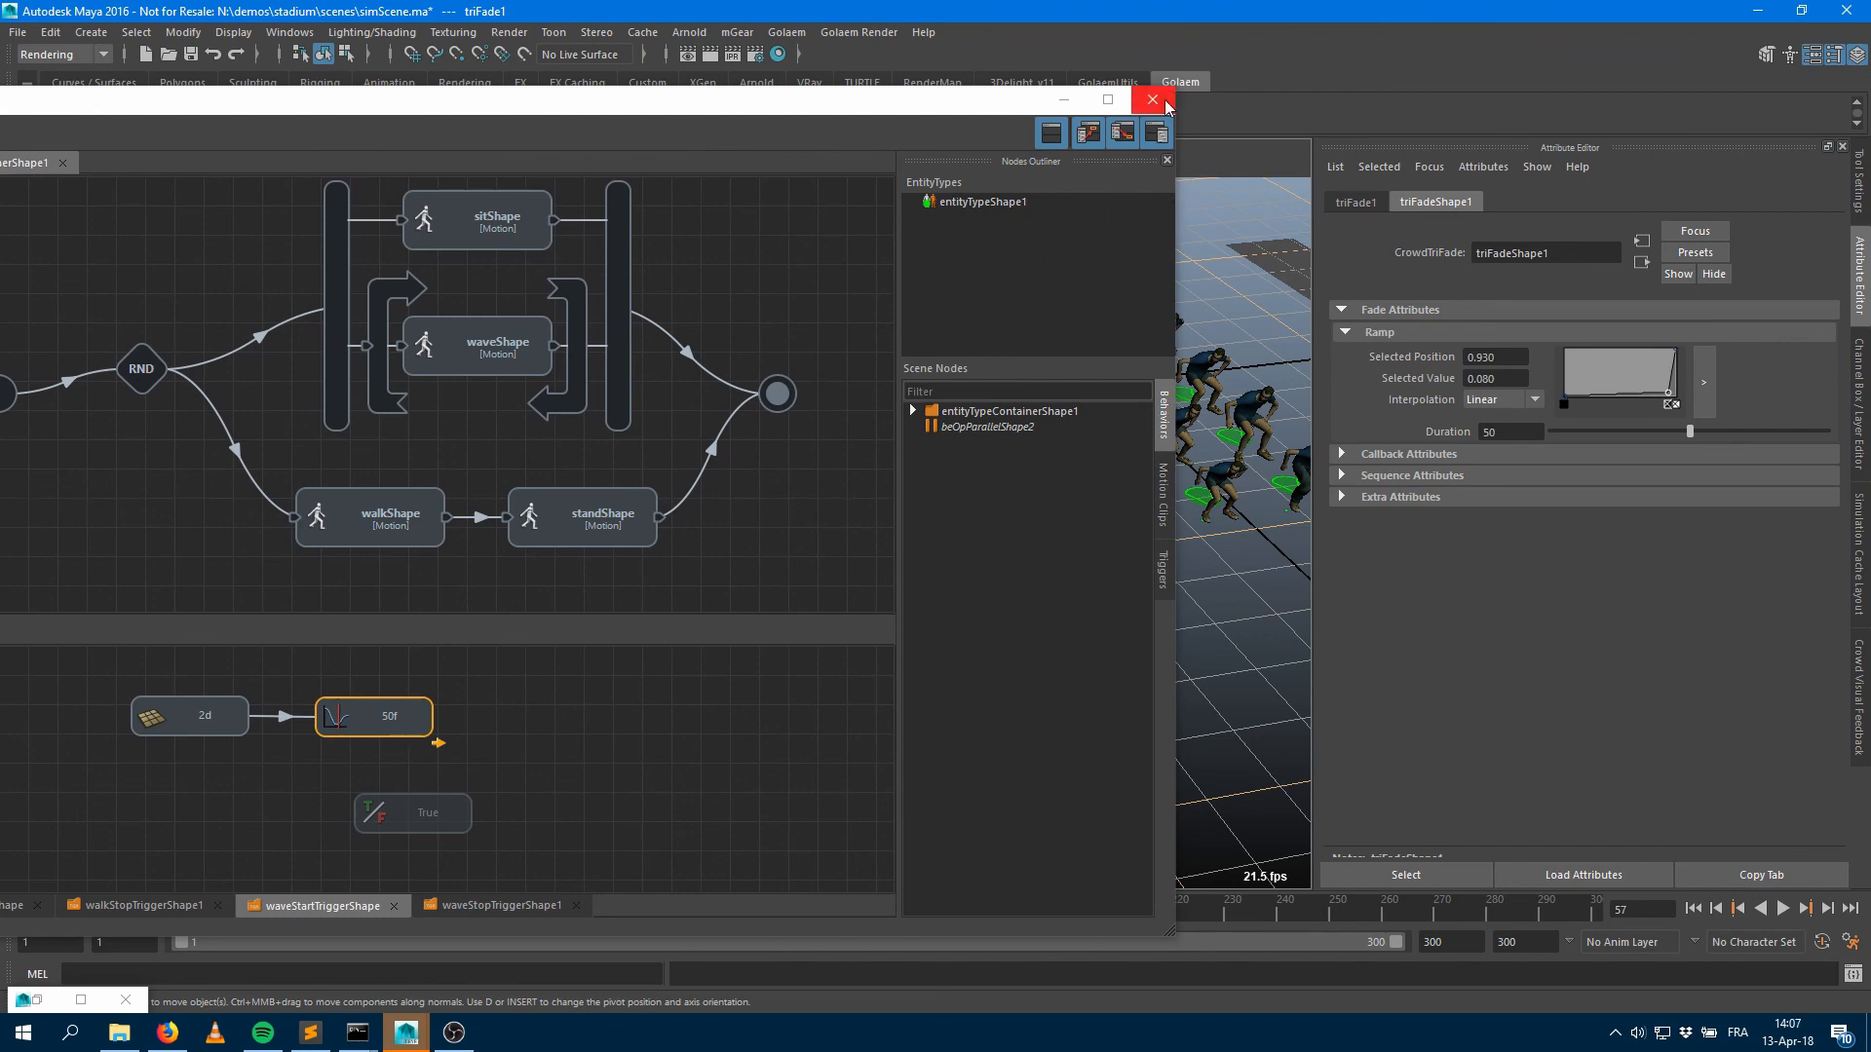
{"action": "left_click", "coordinate": [1064, 100]}
Replay the simulation from the first frame with nothing selected, examining the crowd's faded wave from low and high viewpoints
{"action": "left_click", "coordinate": [805, 194]}
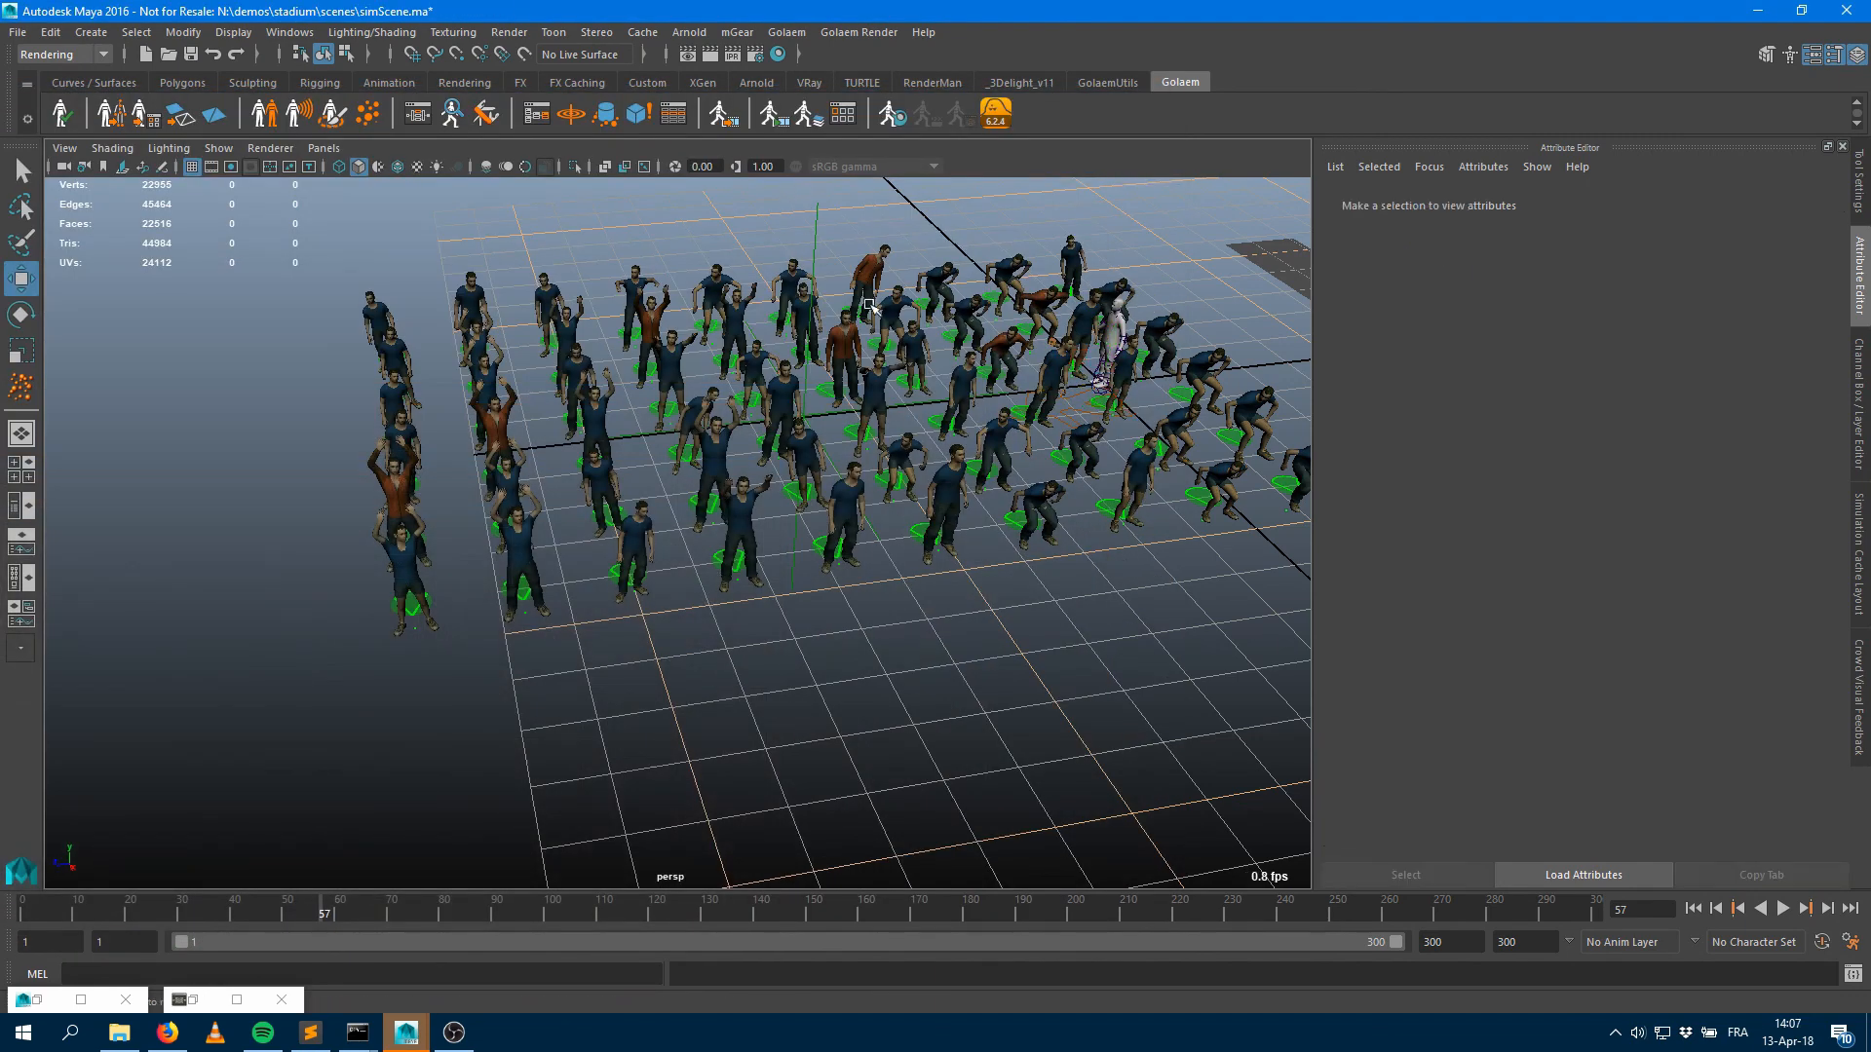
{"action": "left_click", "coordinate": [1693, 909]}
{"action": "left_click", "coordinate": [1784, 908]}
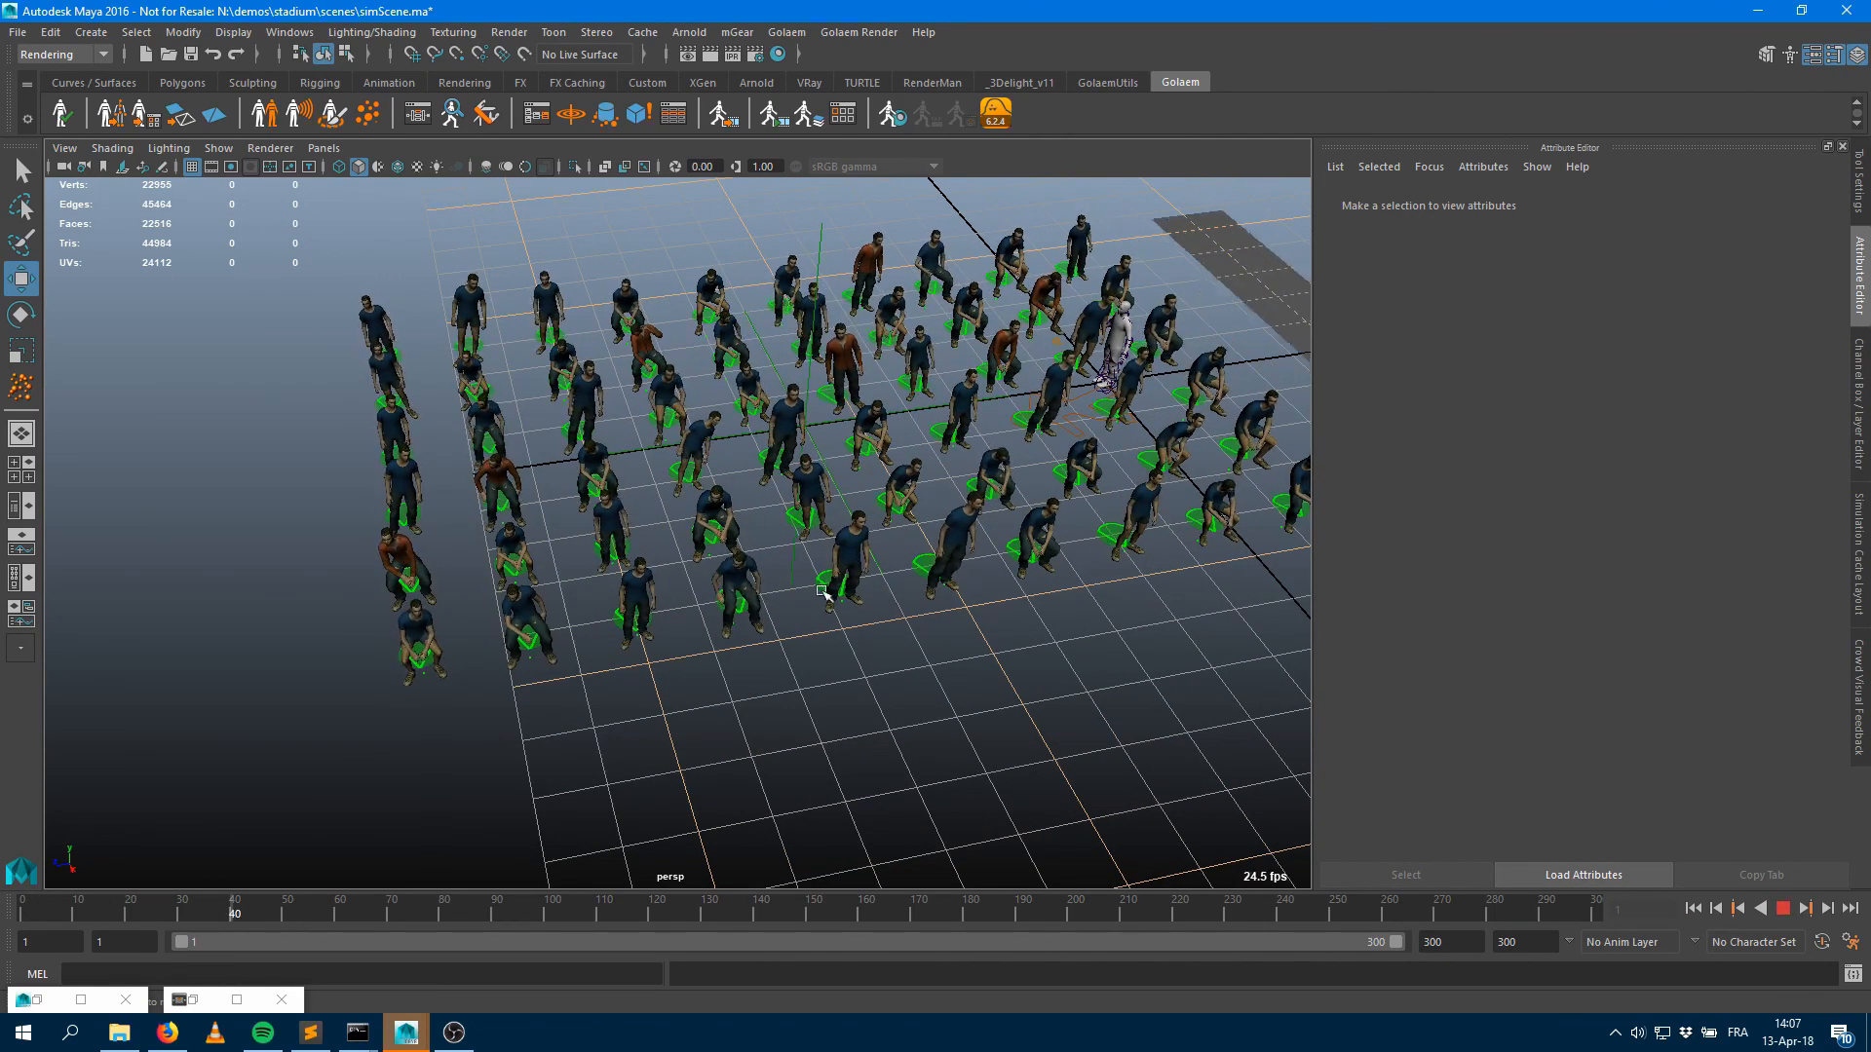
{"action": "left_click_drag", "start_coordinate": [823, 592], "coordinate": [669, 517], "text": "alt"}
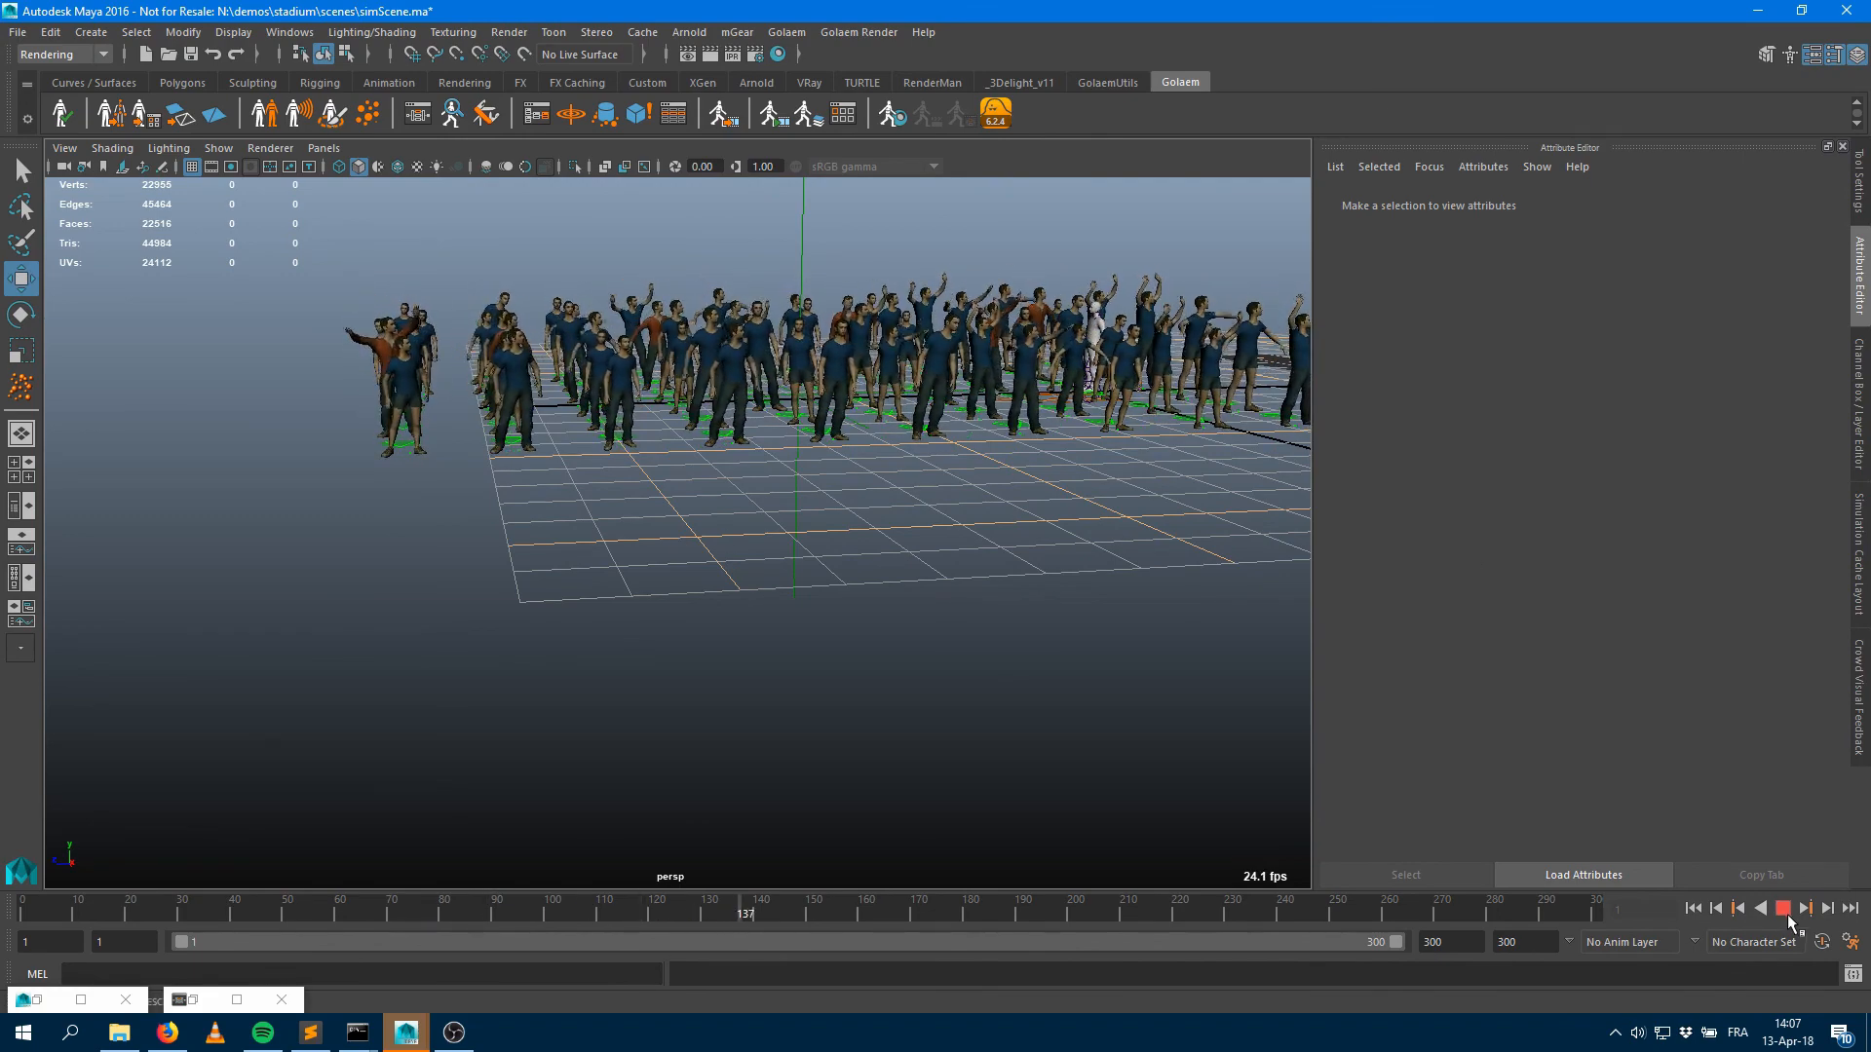
{"action": "left_click", "coordinate": [1783, 909]}
{"action": "left_click_drag", "start_coordinate": [781, 521], "coordinate": [833, 532], "text": "alt"}
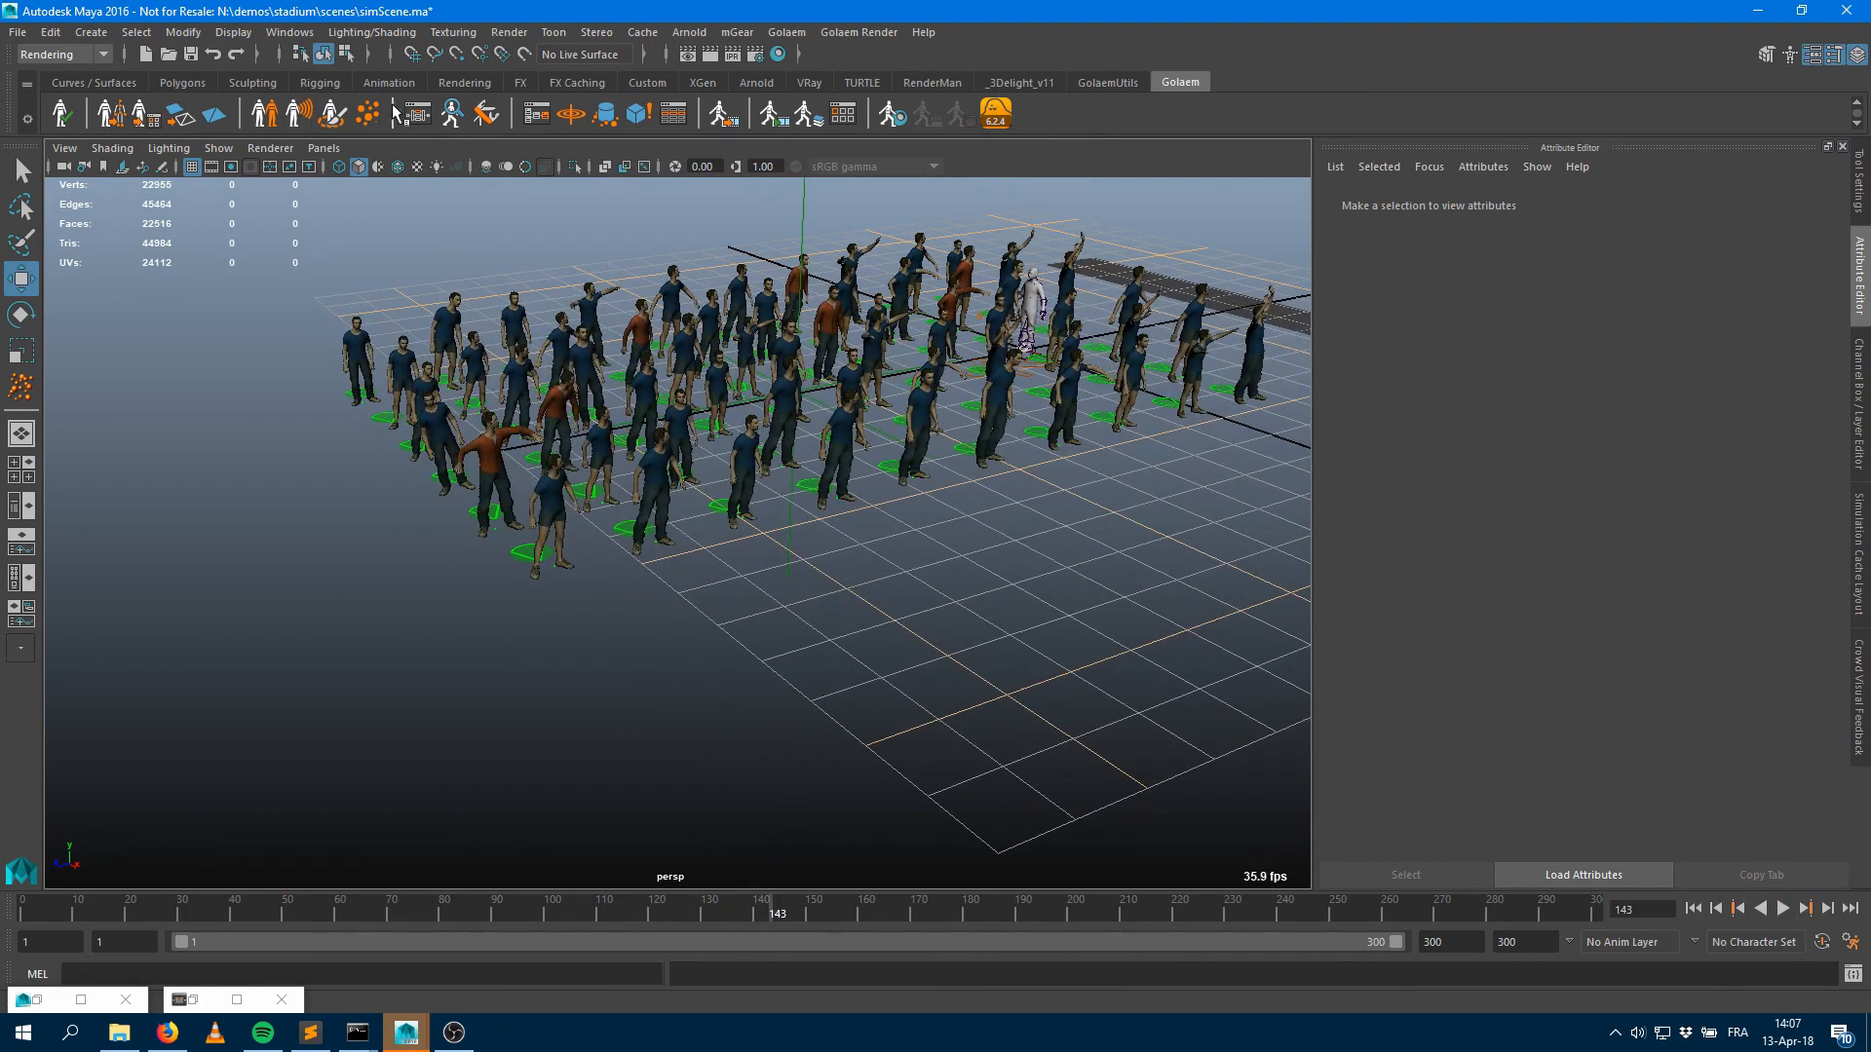
Shorten the fade trigger's duration to 25 in waveShape's start trigger
{"action": "left_click", "coordinate": [415, 114]}
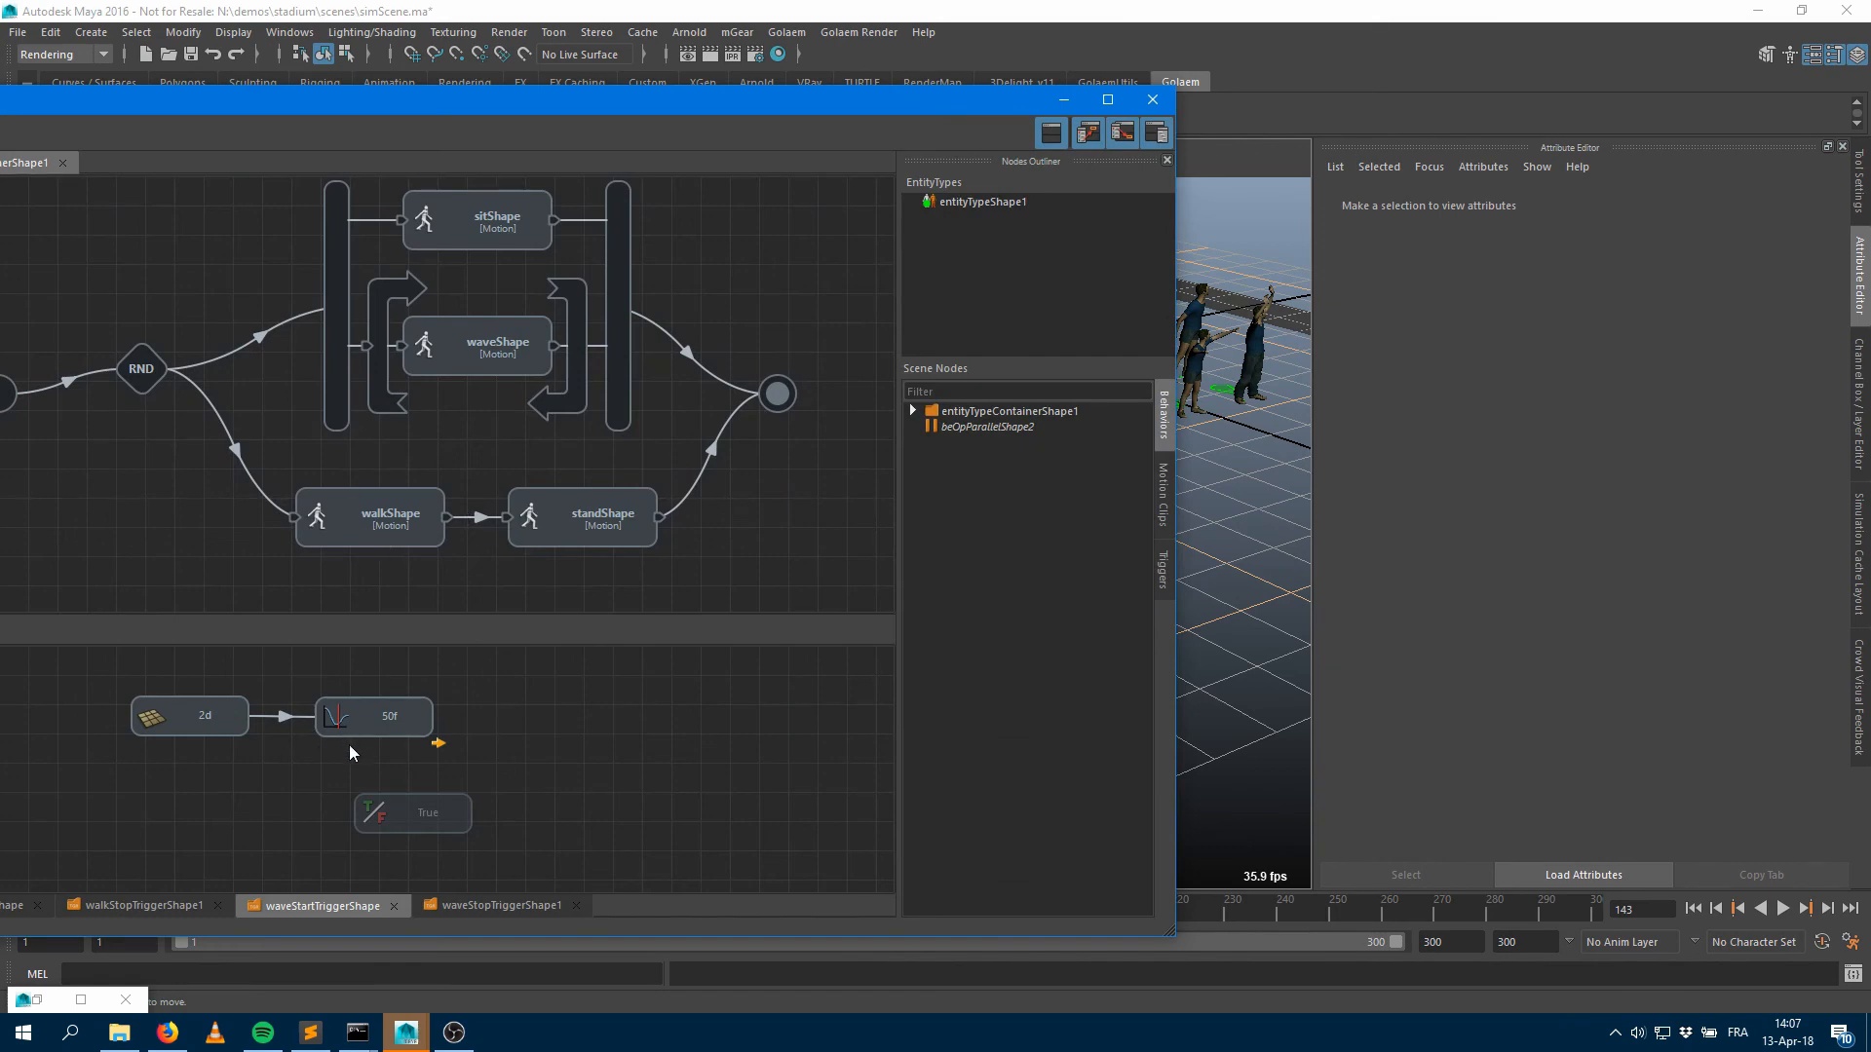
{"action": "left_click", "coordinate": [353, 721]}
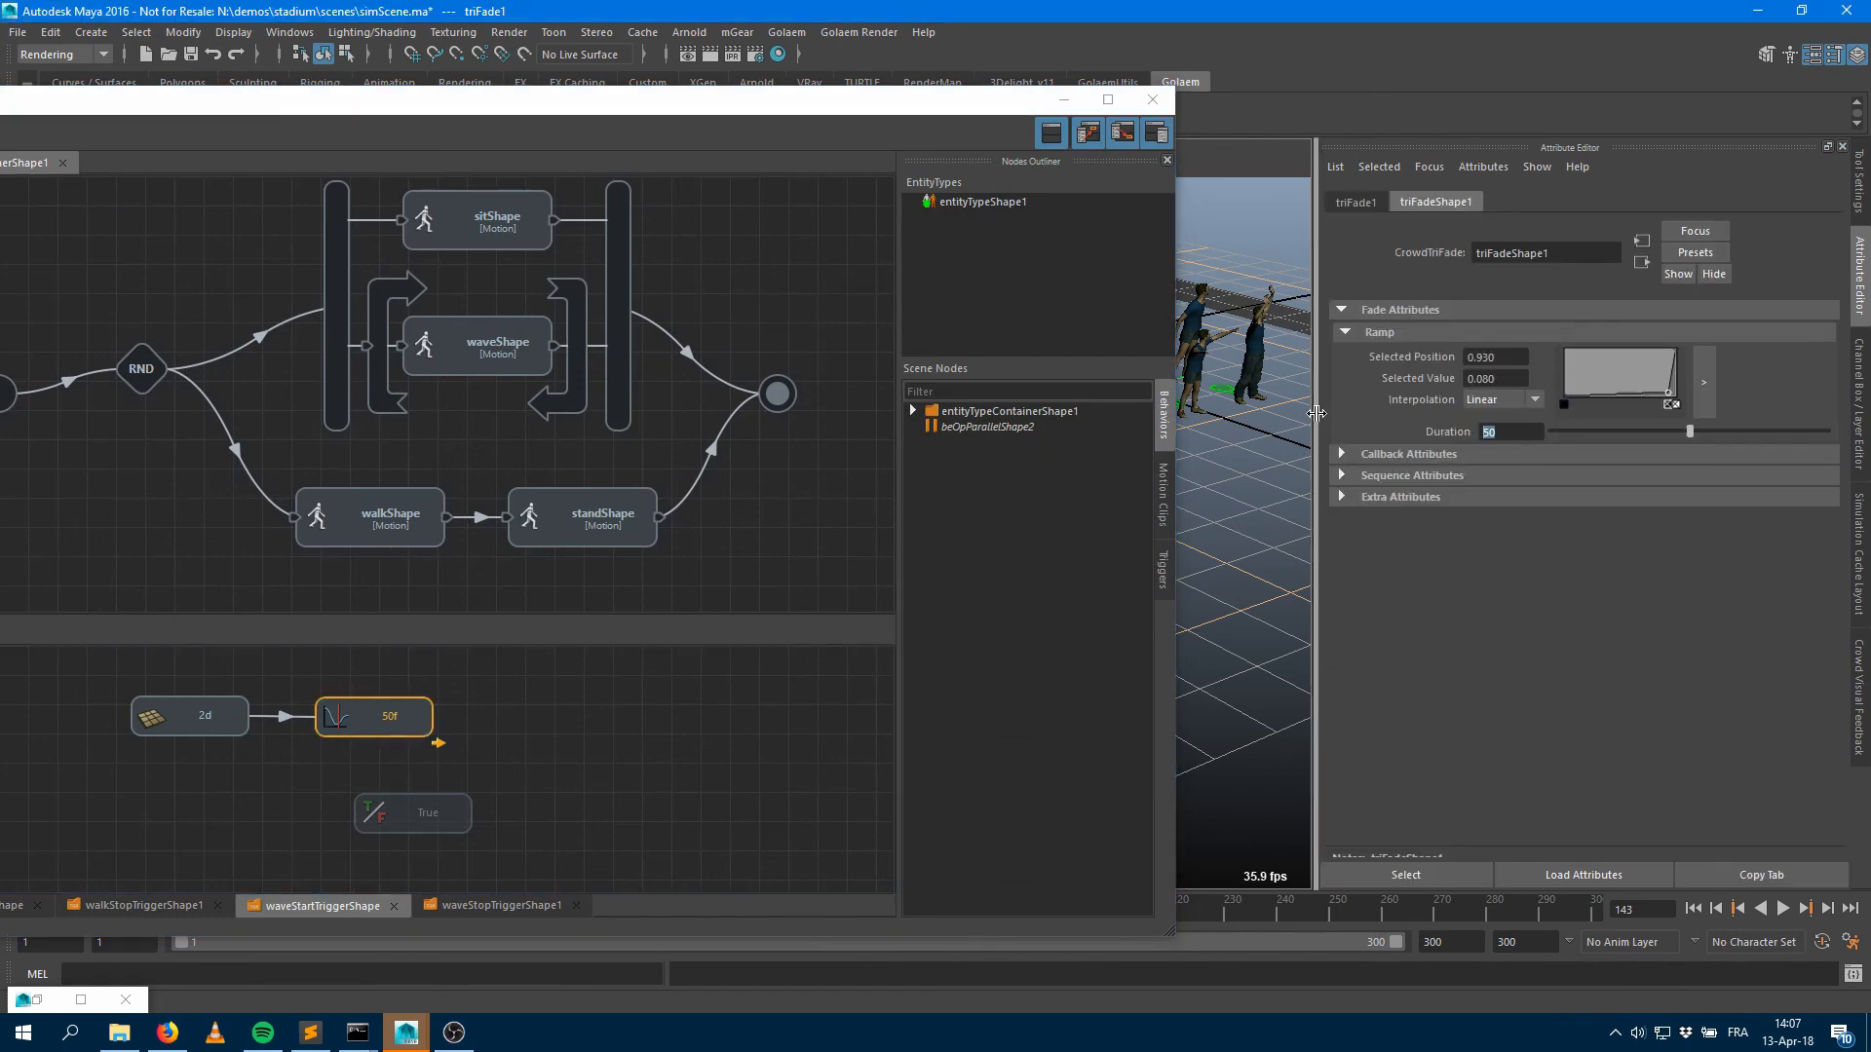
{"action": "type", "text": "25"}
{"action": "key", "text": "Return"}
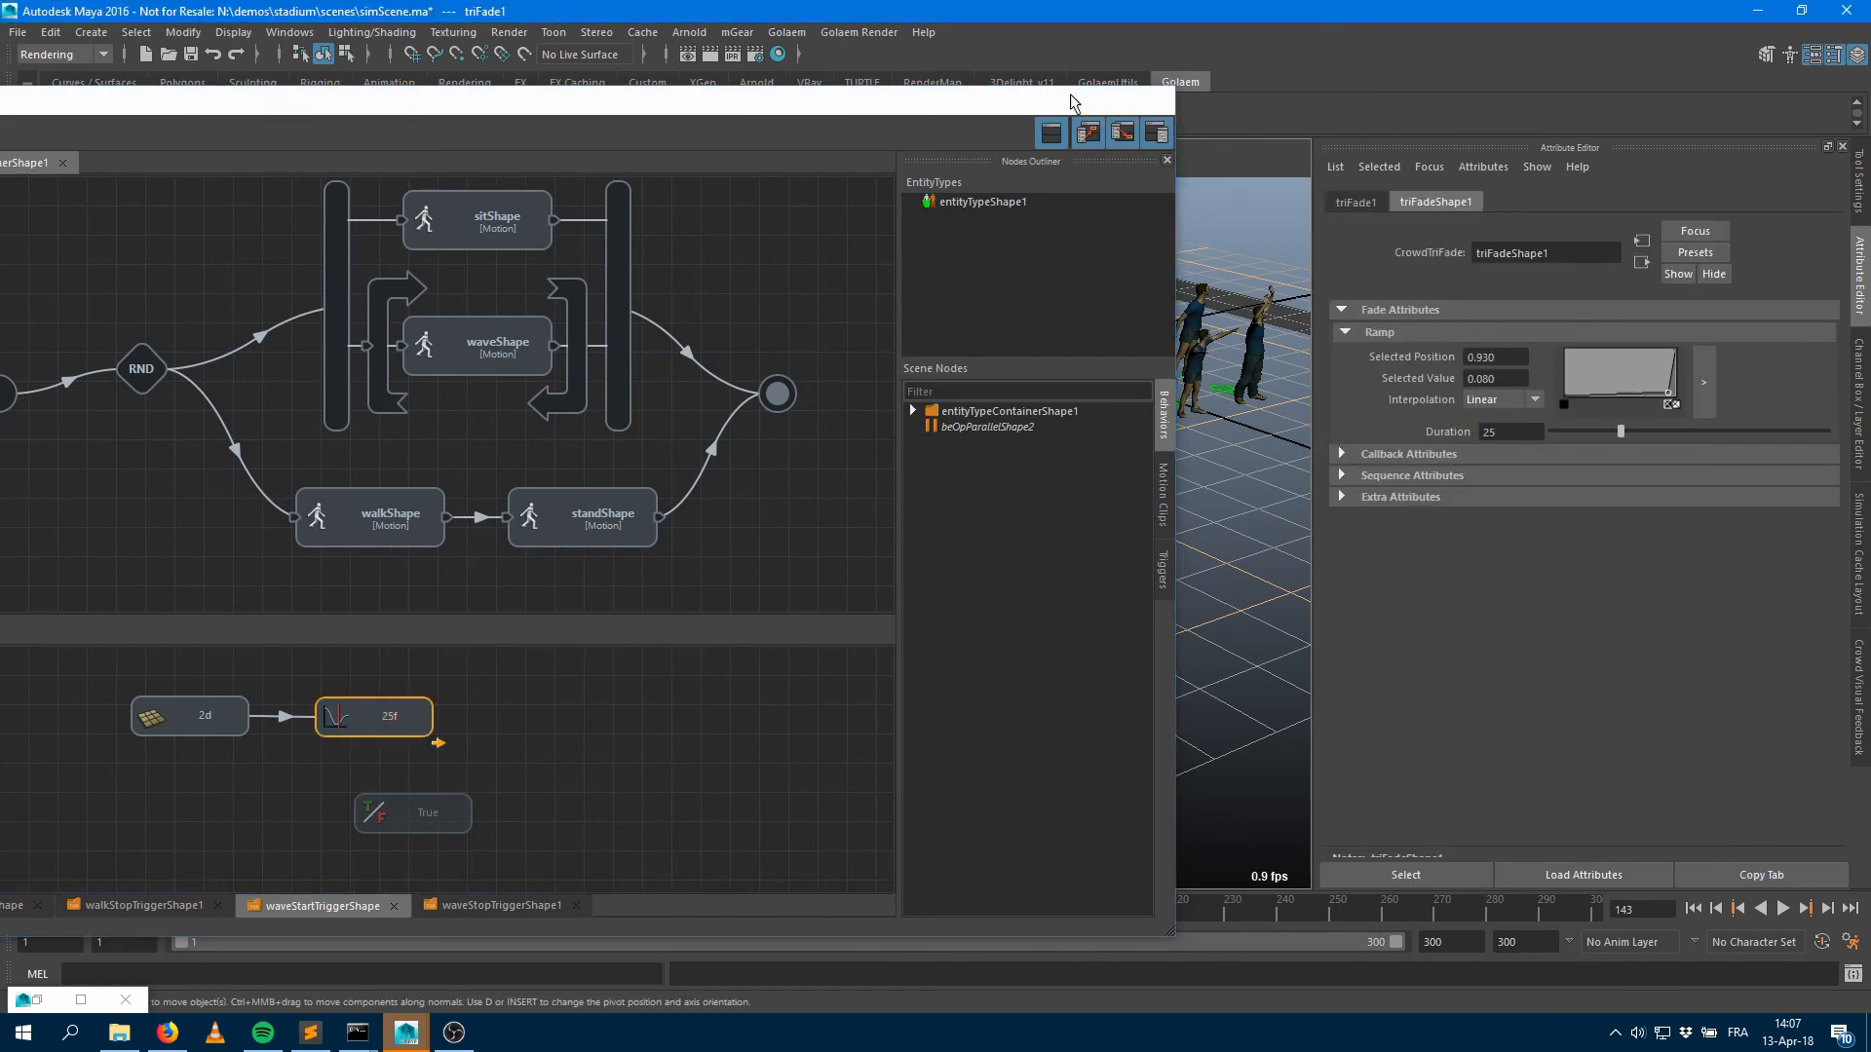
{"action": "left_click", "coordinate": [1070, 96]}
Rerun the simulation from the first frame, stop at frame 118 to inspect the waving crowd, and save the scene
{"action": "left_click", "coordinate": [1693, 908]}
{"action": "left_click", "coordinate": [1782, 908]}
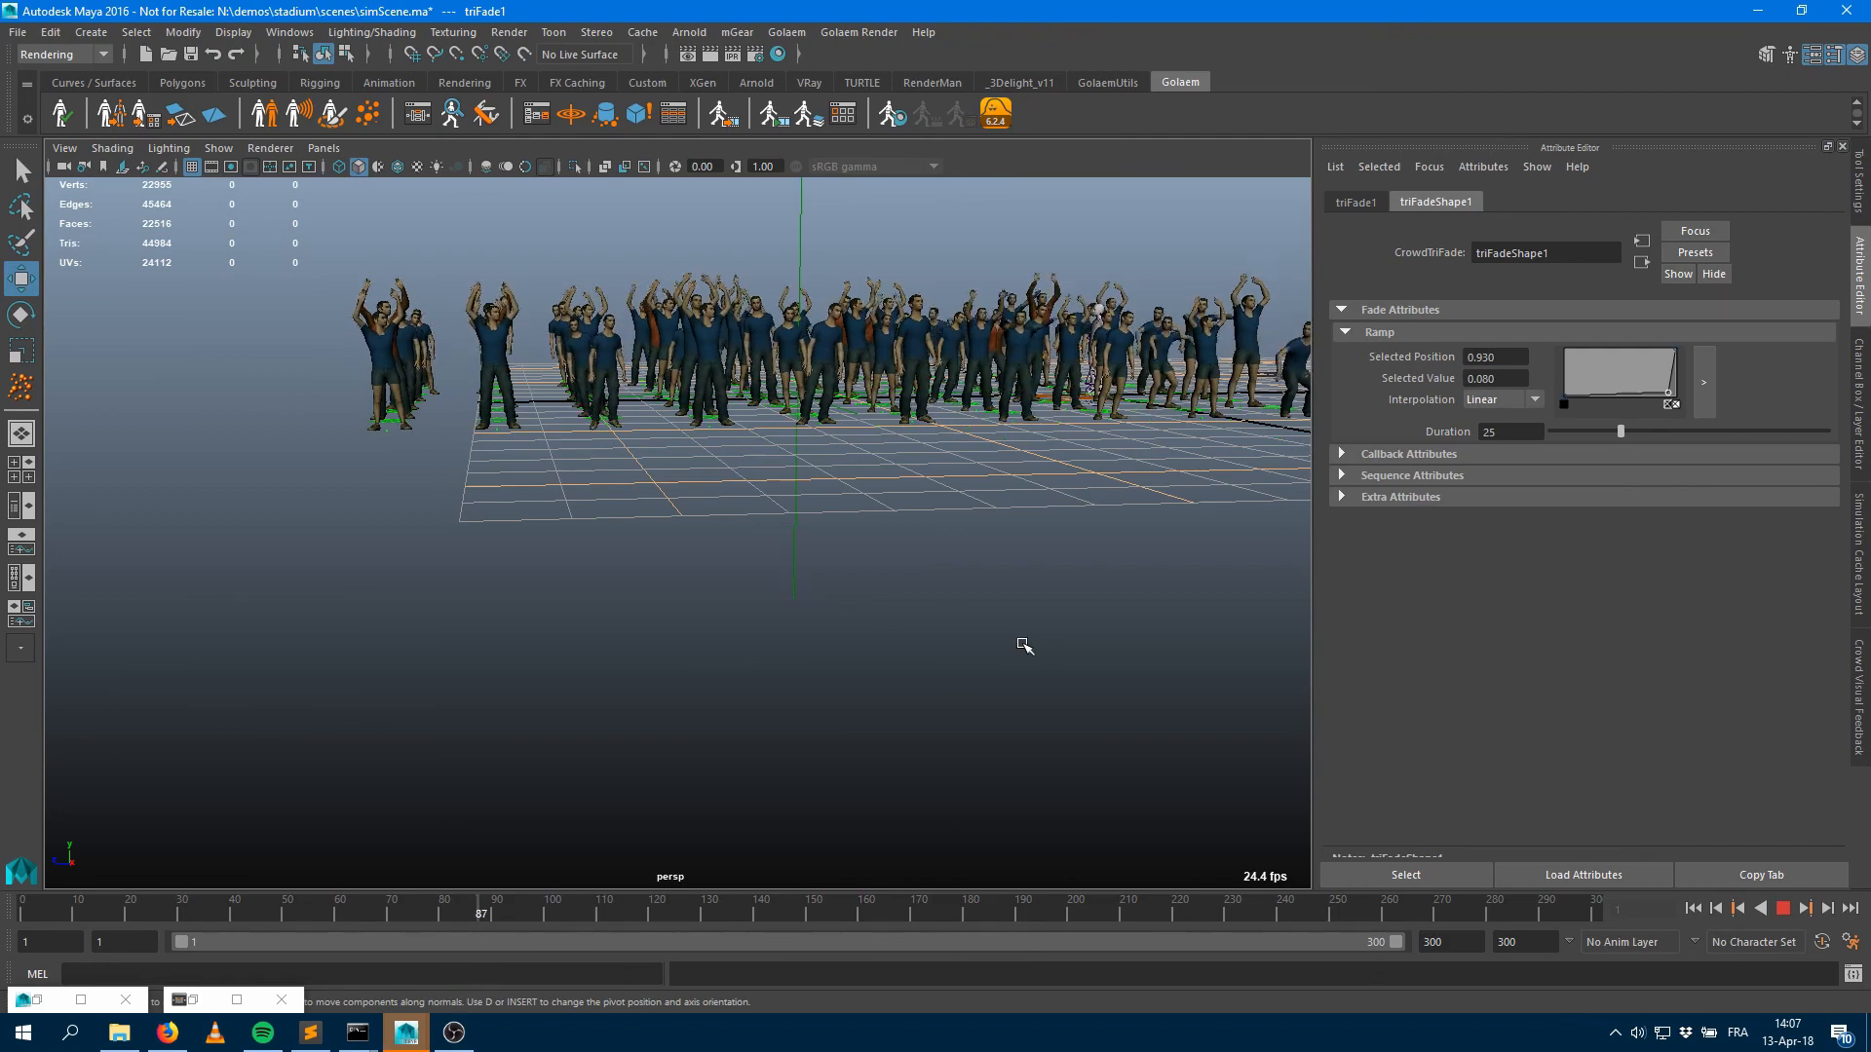
{"action": "left_click", "coordinate": [1783, 909]}
{"action": "left_click_drag", "start_coordinate": [933, 589], "coordinate": [790, 645], "text": "alt"}
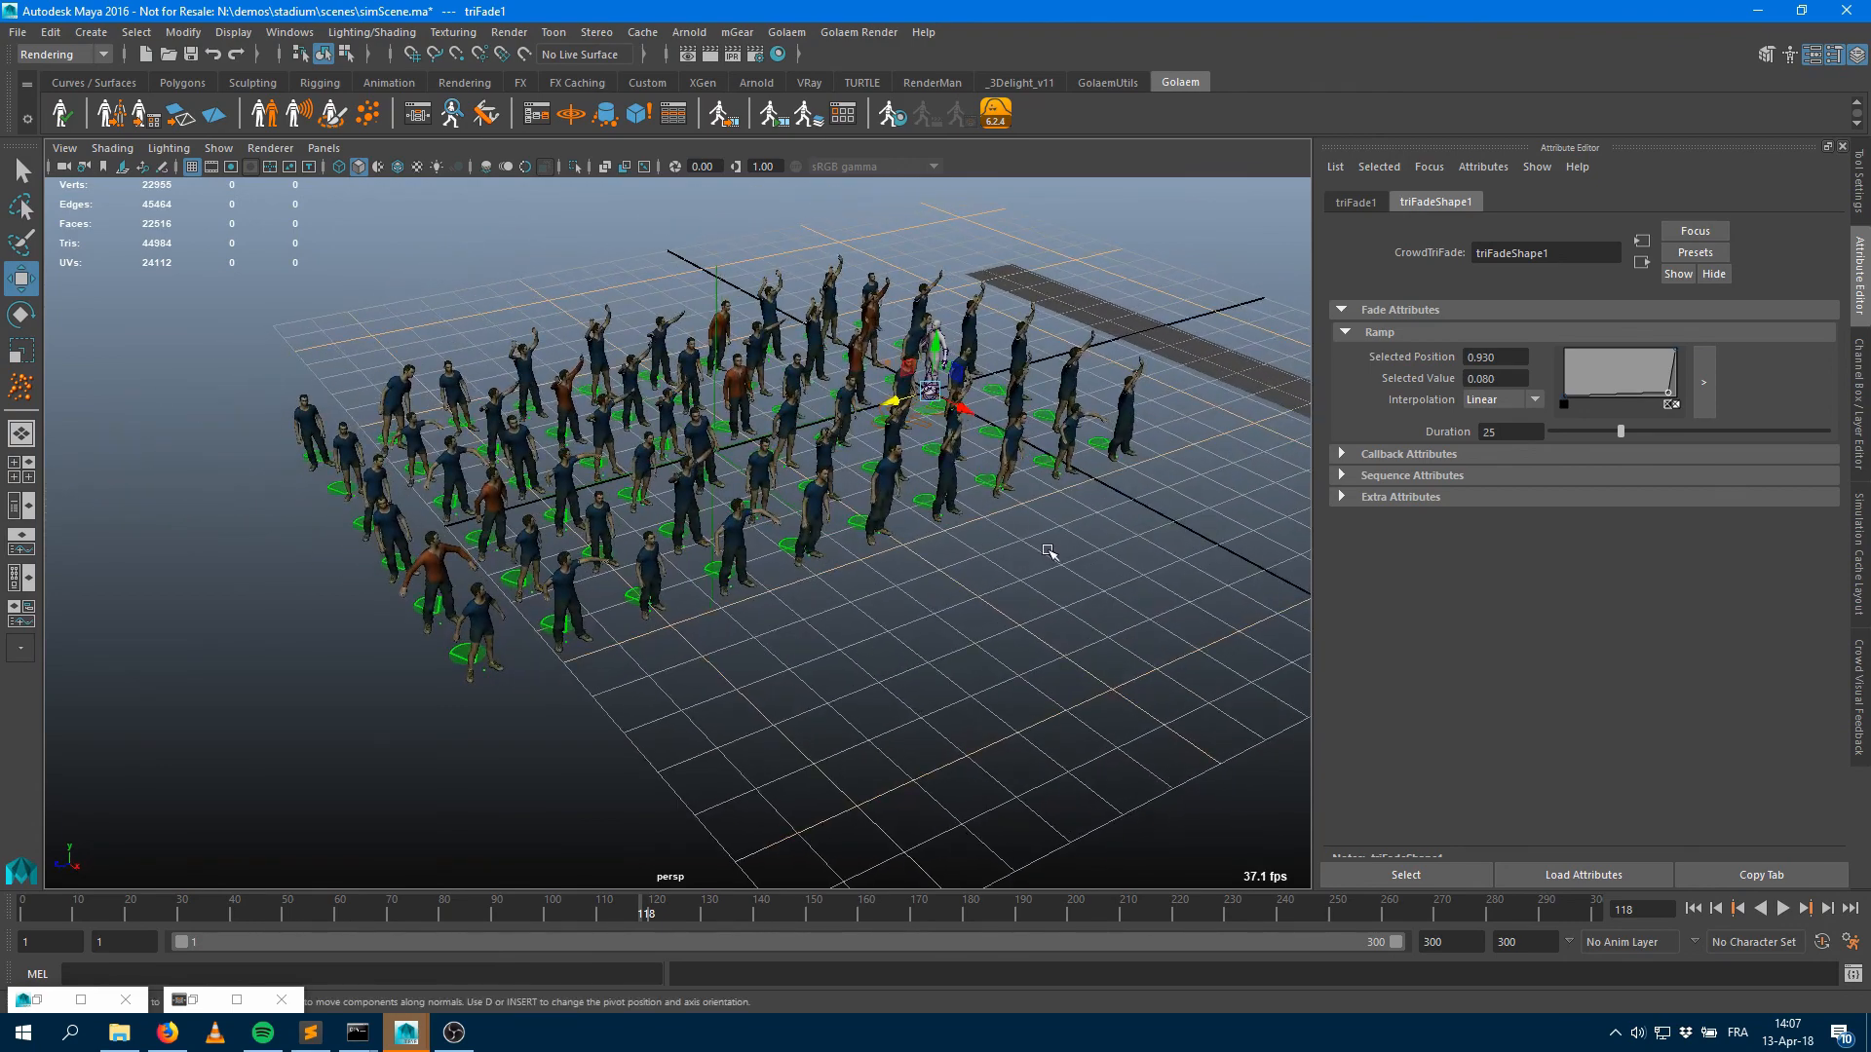
{"action": "left_click_drag", "start_coordinate": [1048, 551], "coordinate": [856, 585], "text": "alt"}
{"action": "right_click_drag", "start_coordinate": [857, 585], "coordinate": [1057, 575], "text": "alt"}
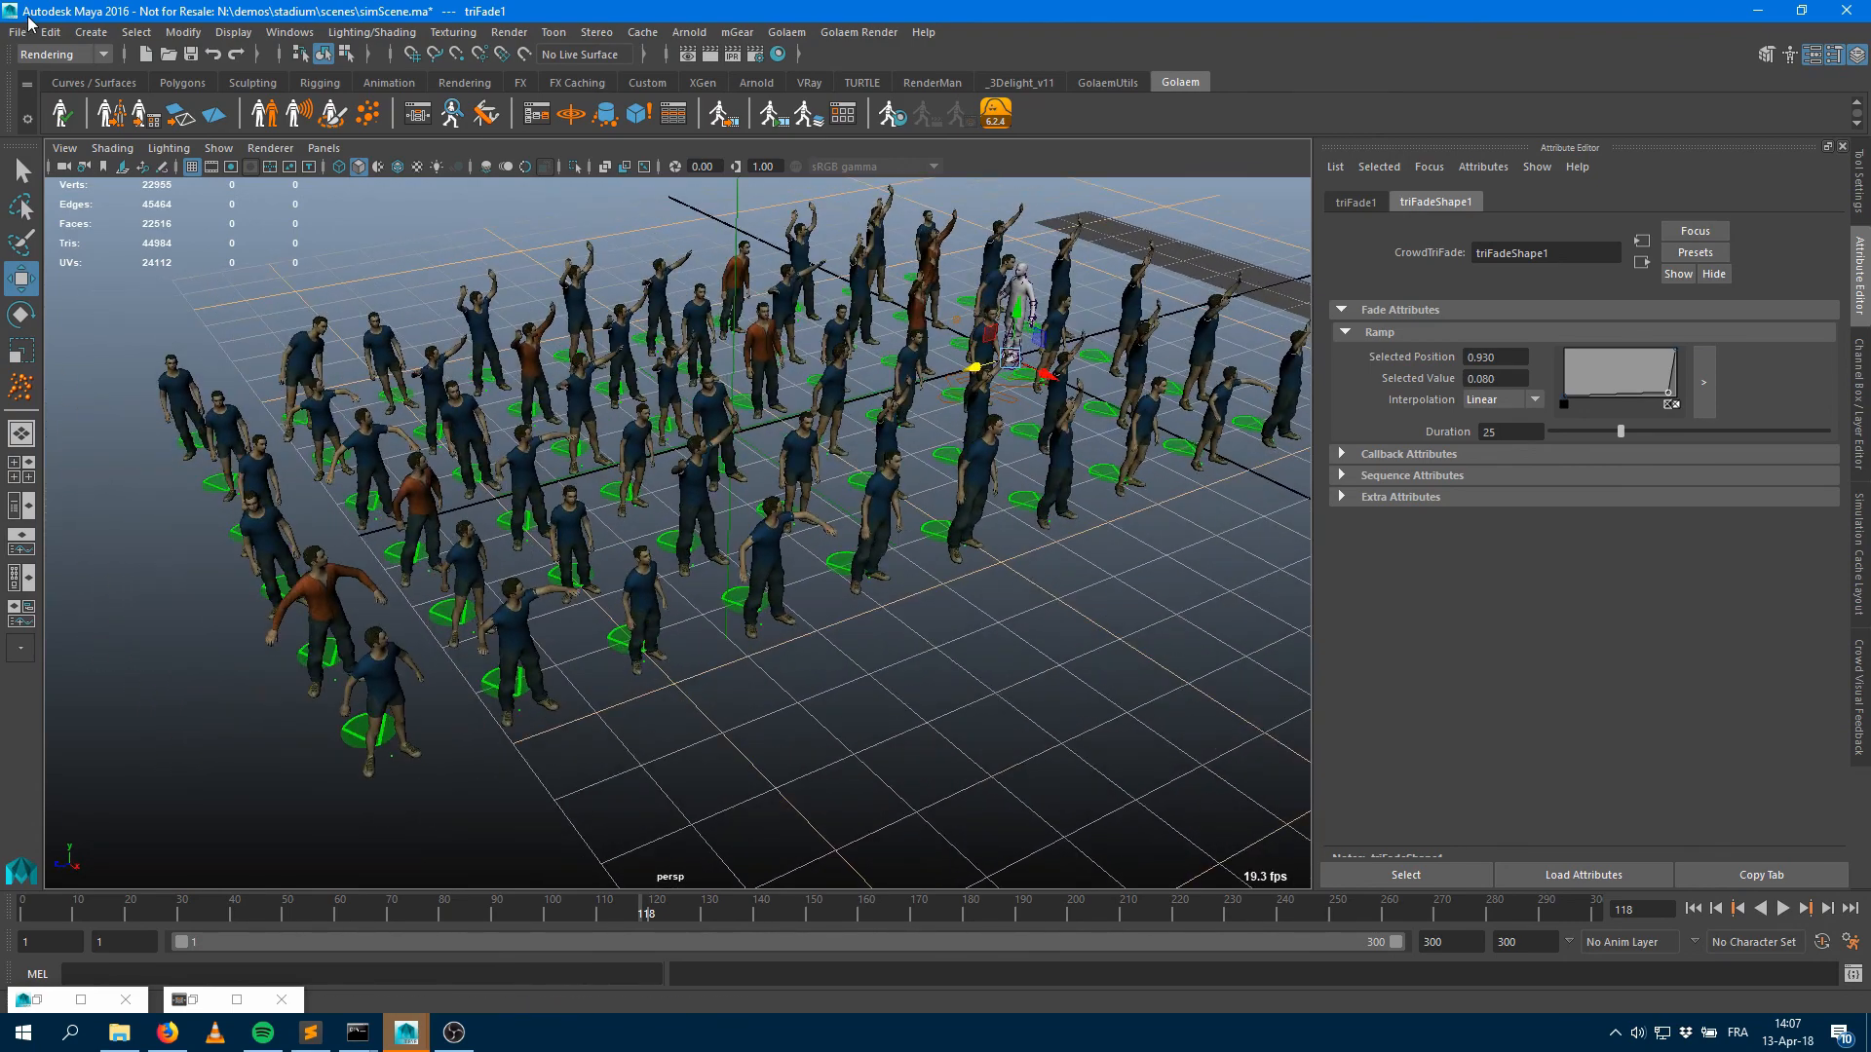
{"action": "left_click", "coordinate": [191, 54]}
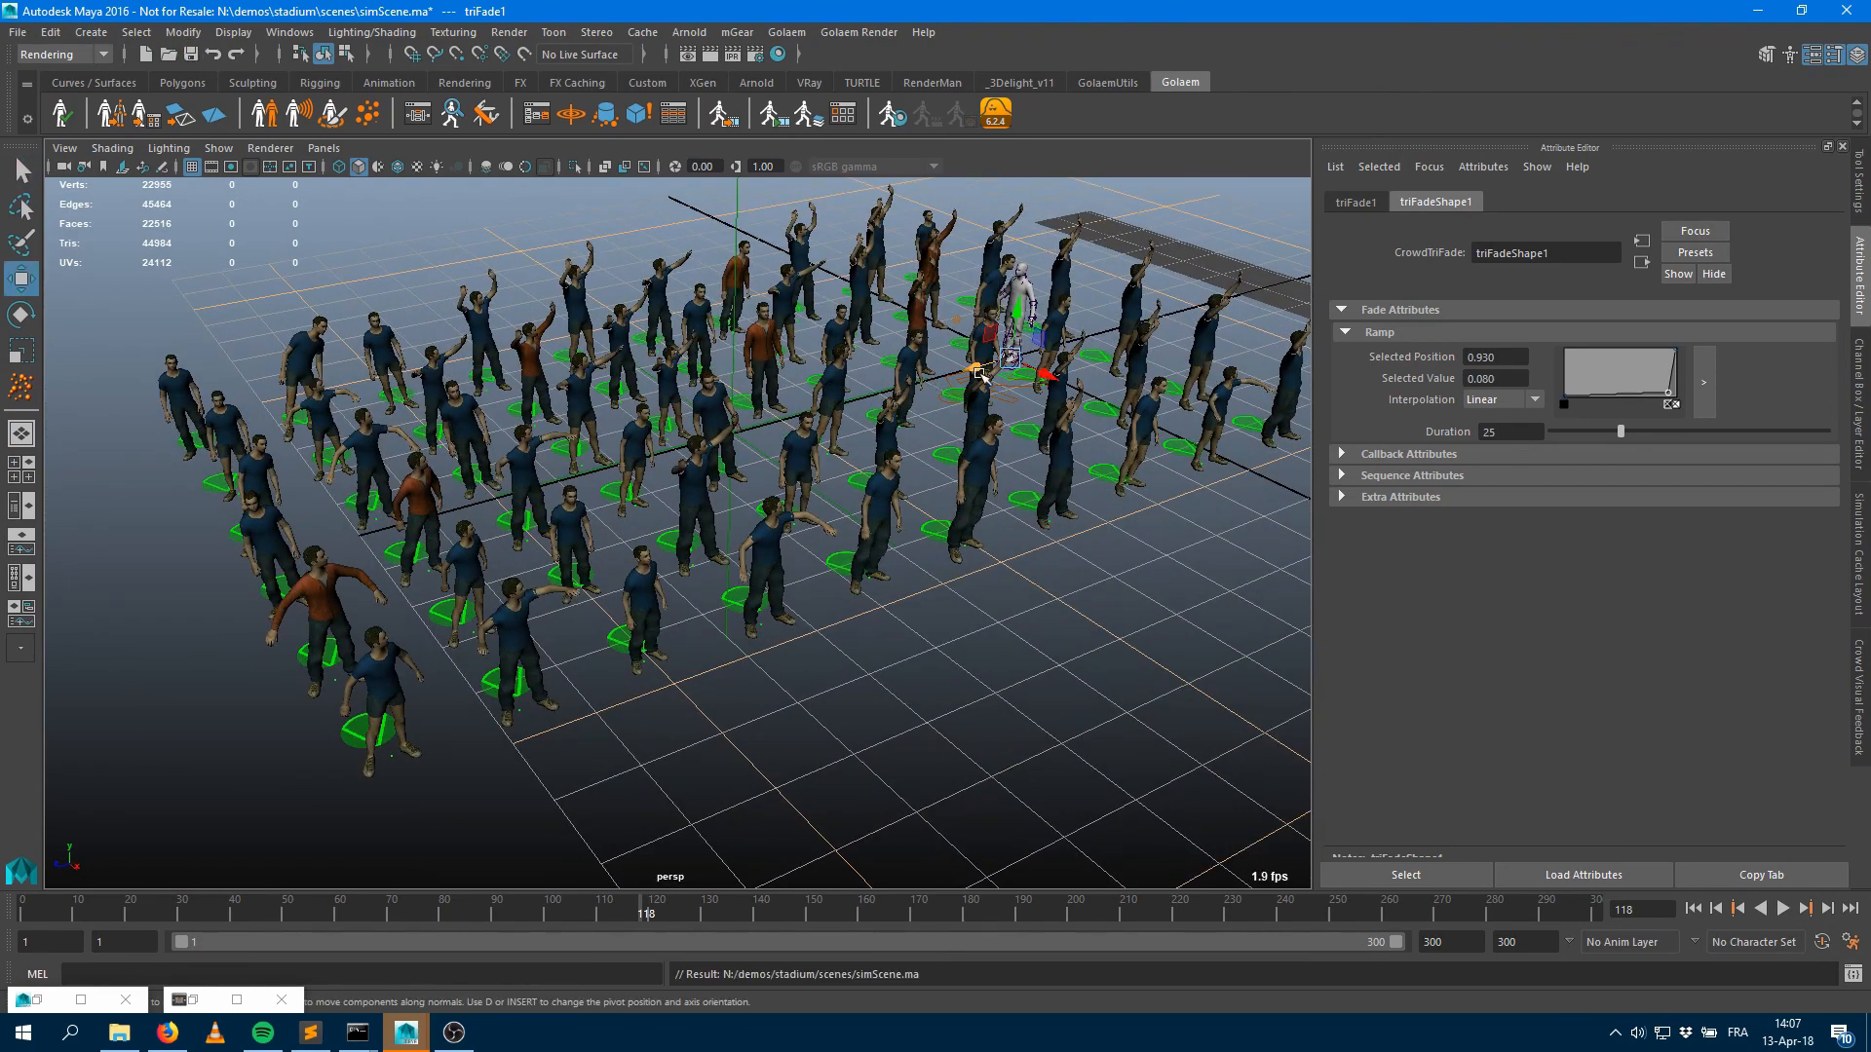